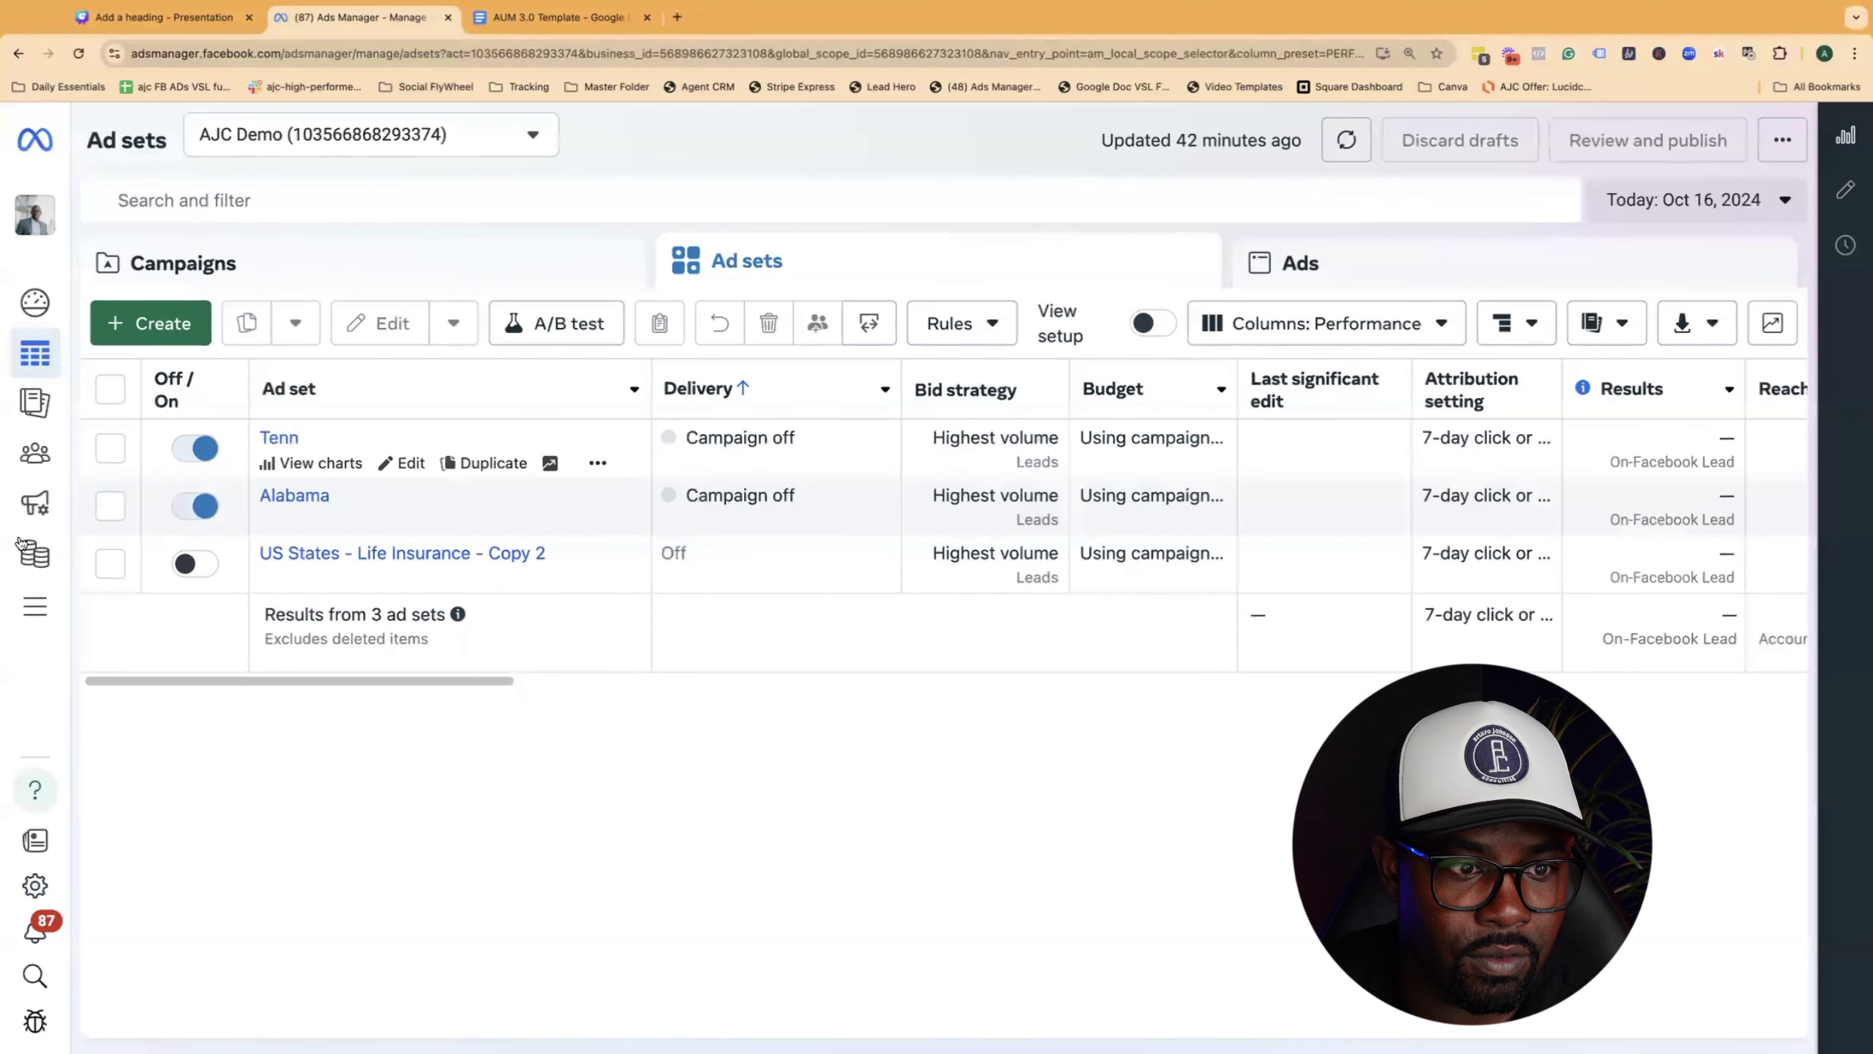
Show the Ads Manager All tools list, then open a new empty browser tab
{"action": "mouse_move", "coordinate": [61, 600]}
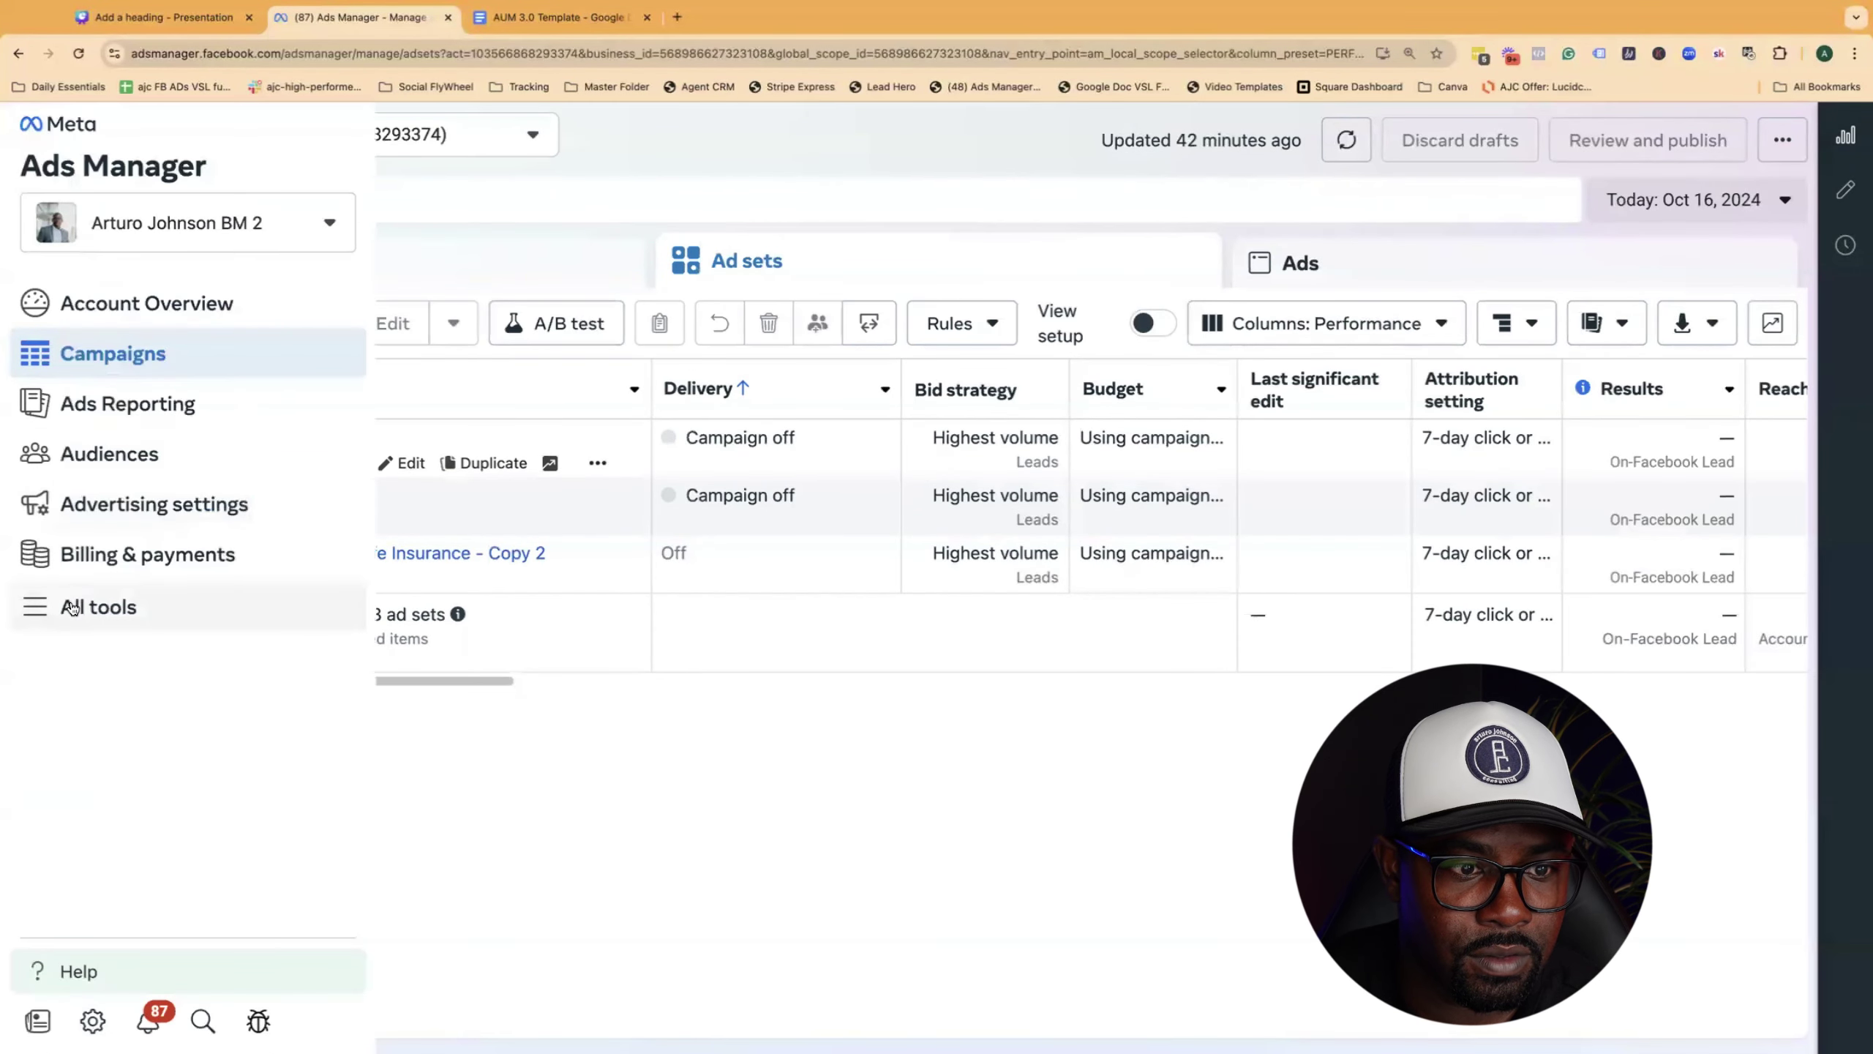
{"action": "left_click", "coordinate": [71, 606]}
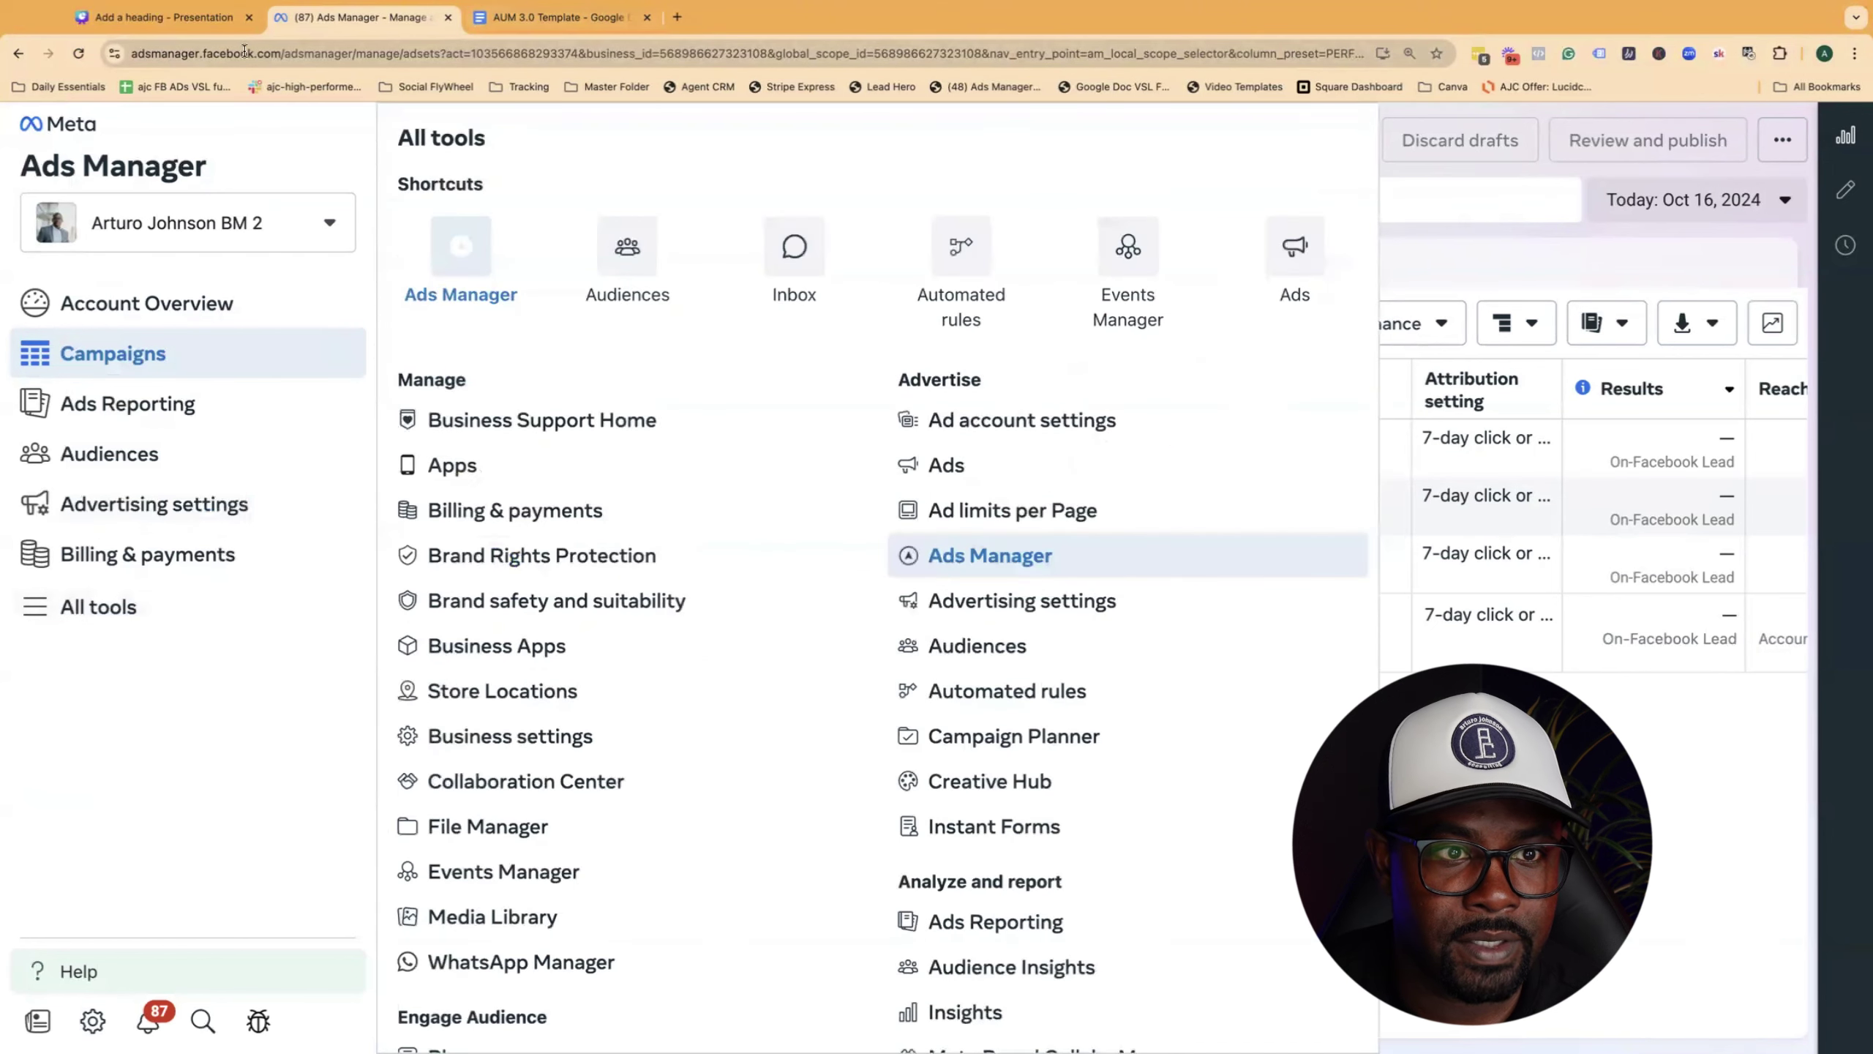
{"action": "left_click", "coordinate": [677, 17]}
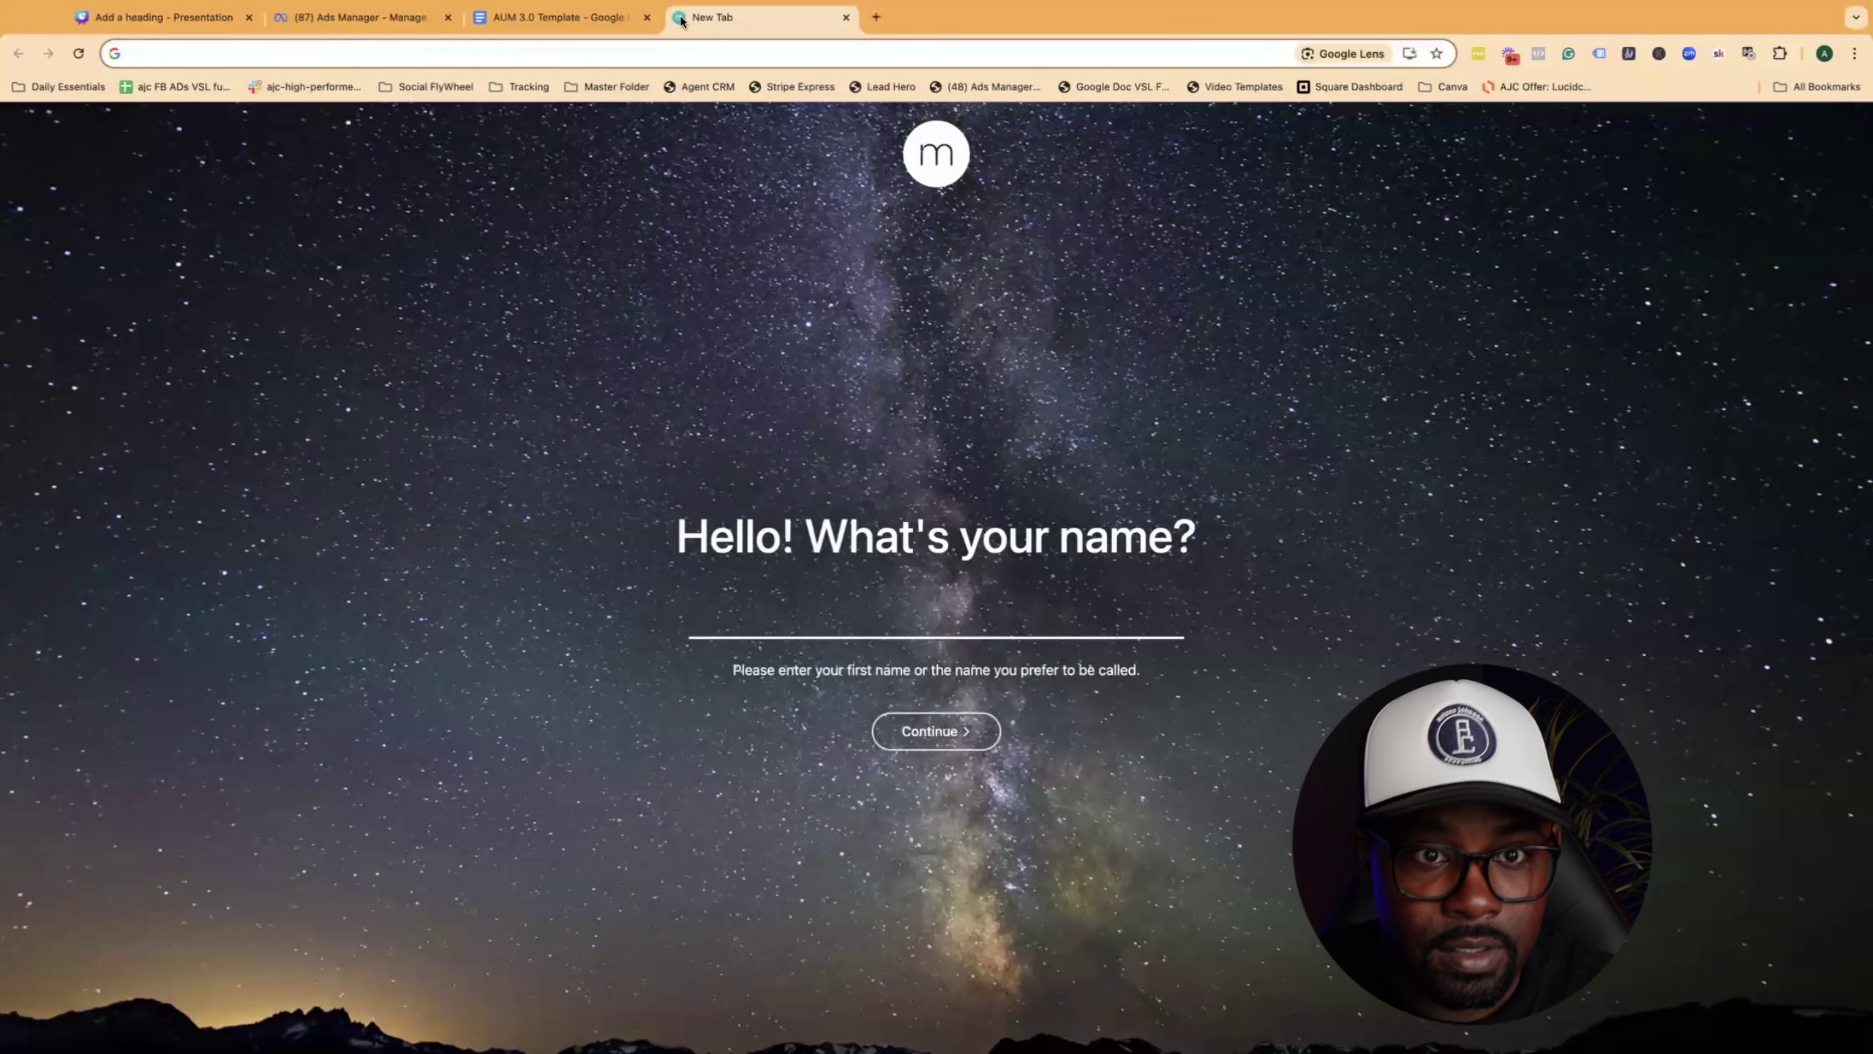
Go to business.facebook.com to load the Final Expense Fund Business Suite home
{"action": "type", "text": "business.co"}
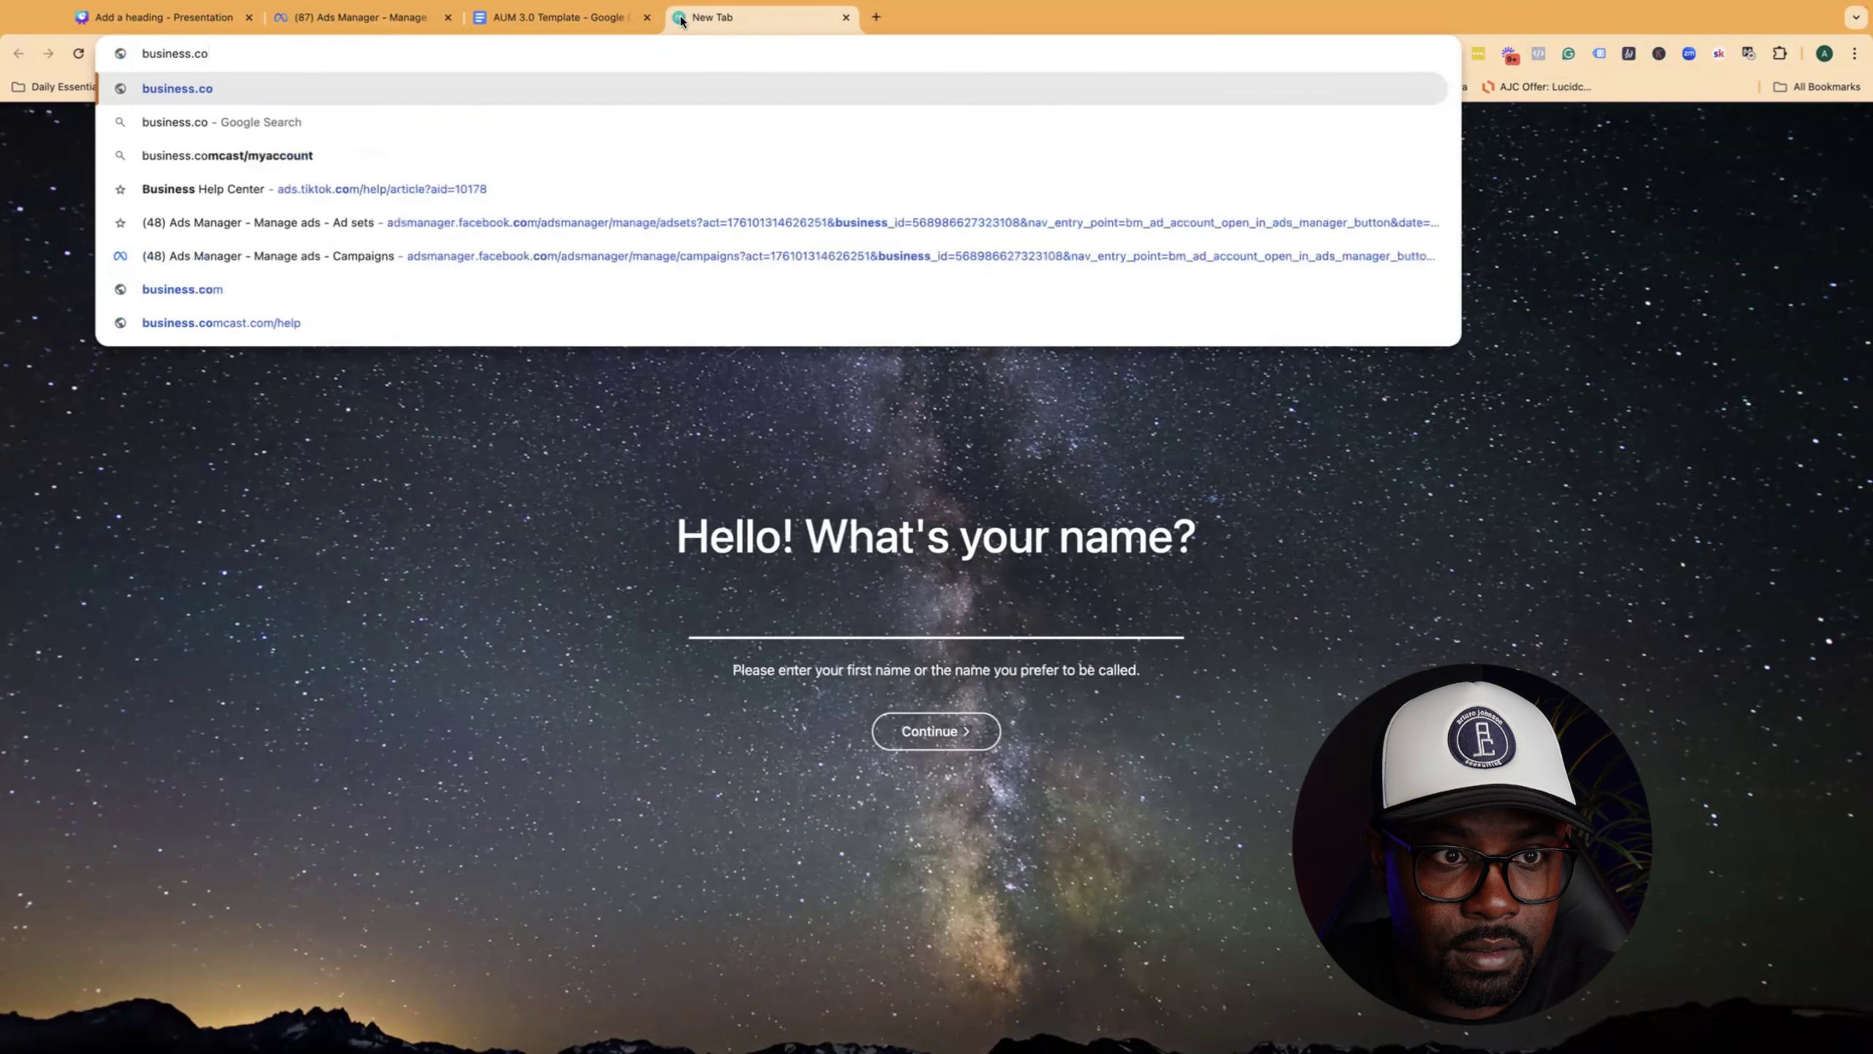
{"action": "key", "text": "BackSpace"}
{"action": "key", "text": "BackSpace"}
{"action": "type", "text": "fac"}
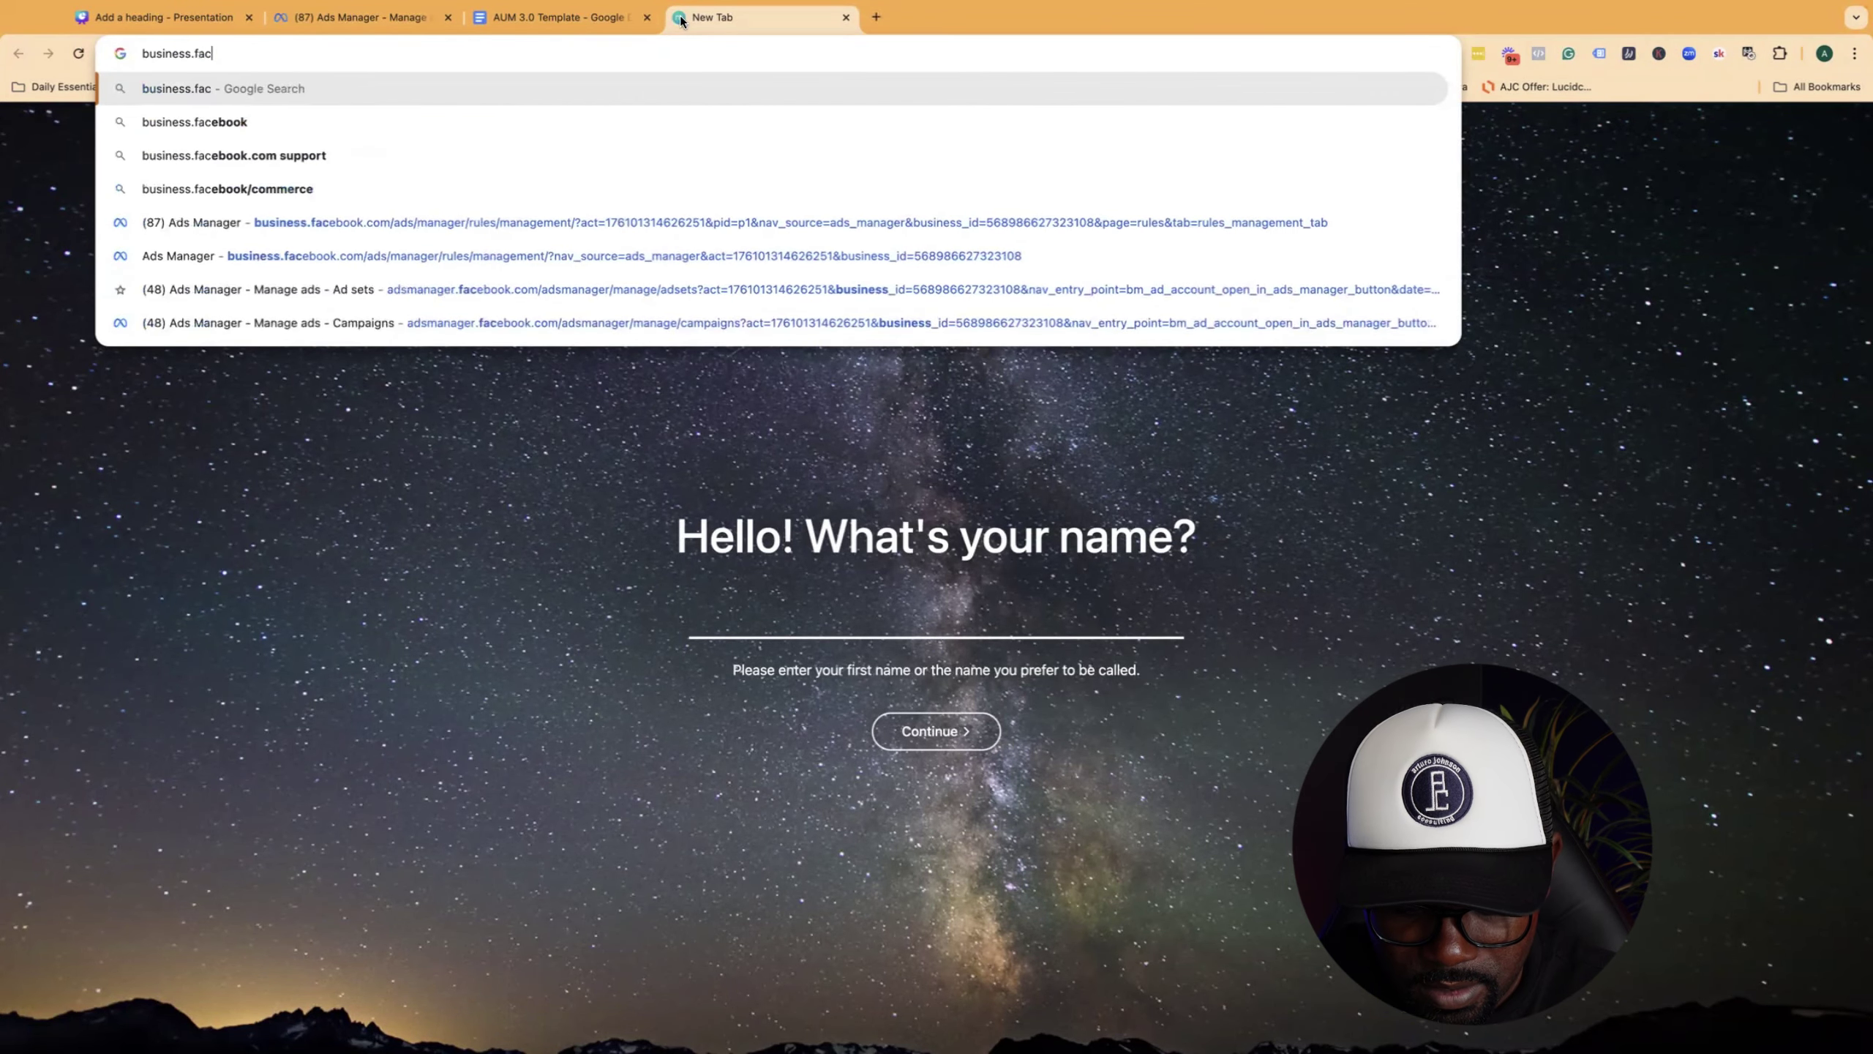
{"action": "type", "text": "ebook.com"}
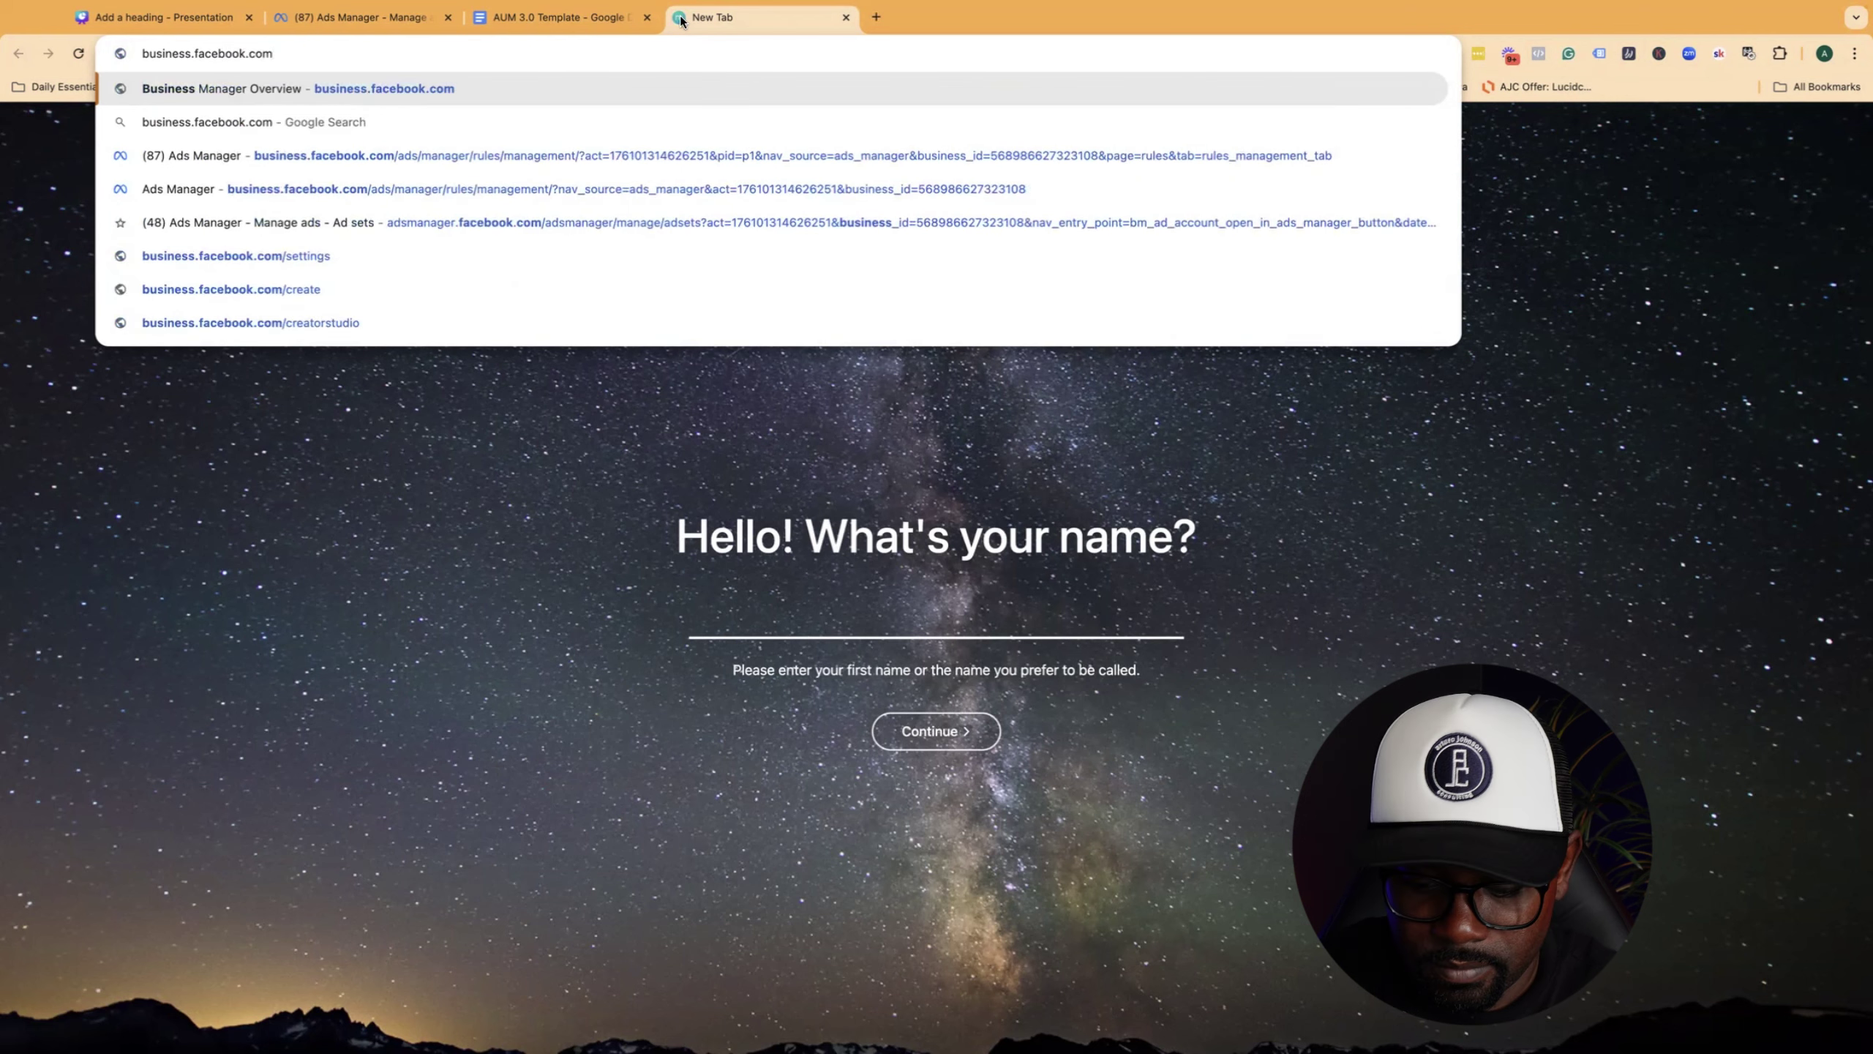
{"action": "key", "text": "Return"}
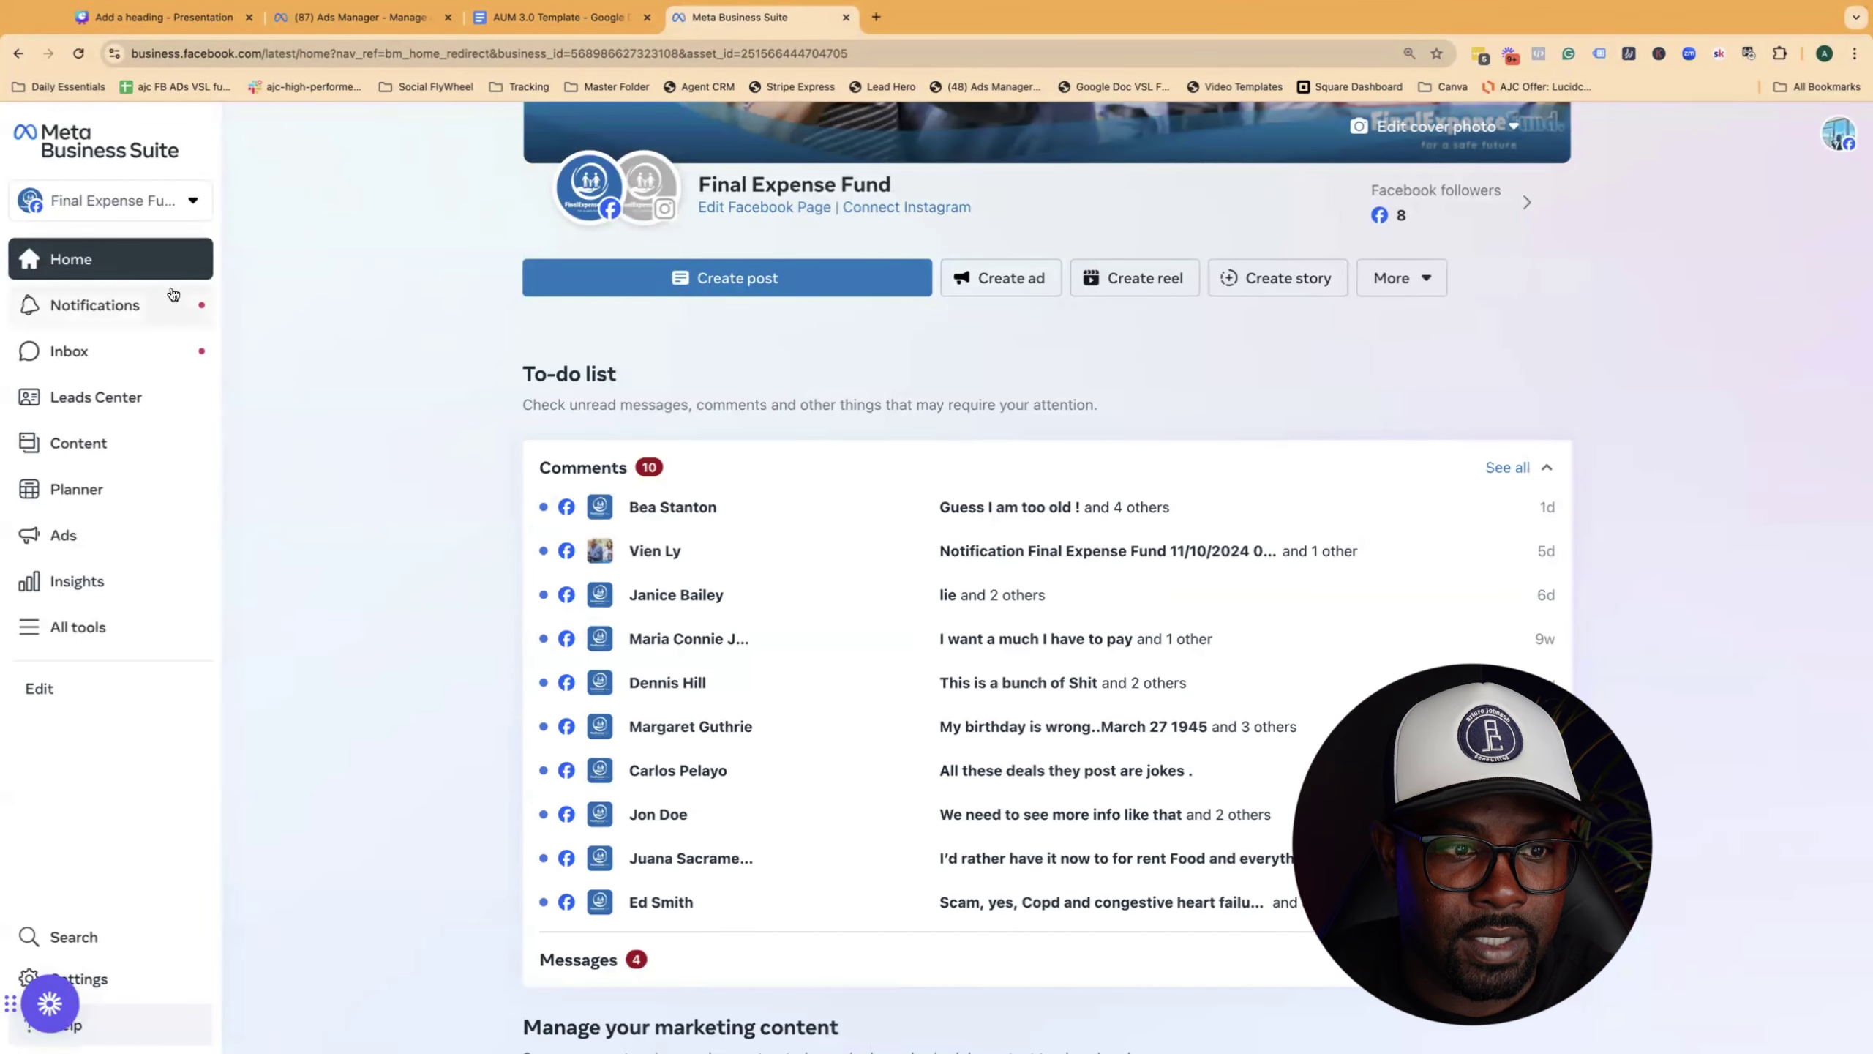
Close the Business Suite tab and return to the Ads Manager campaigns view
{"action": "left_click", "coordinate": [844, 17]}
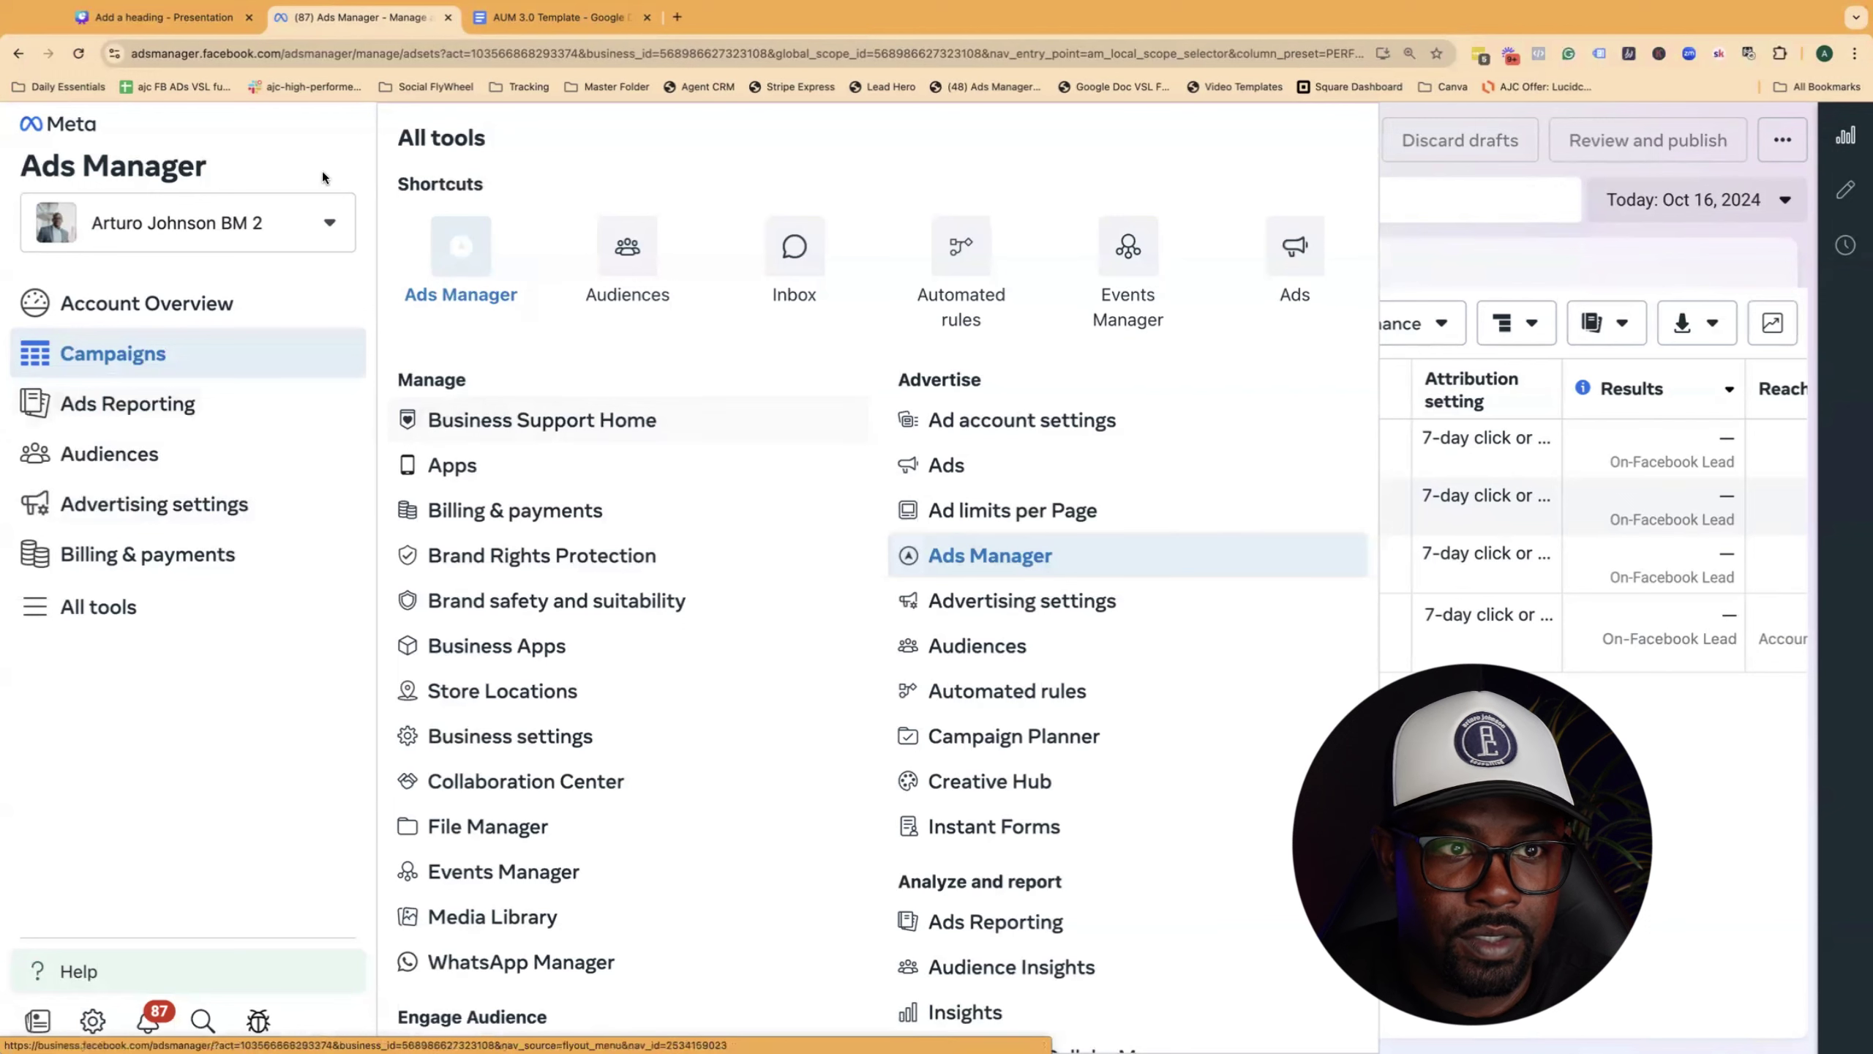
{"action": "left_click", "coordinate": [168, 22]}
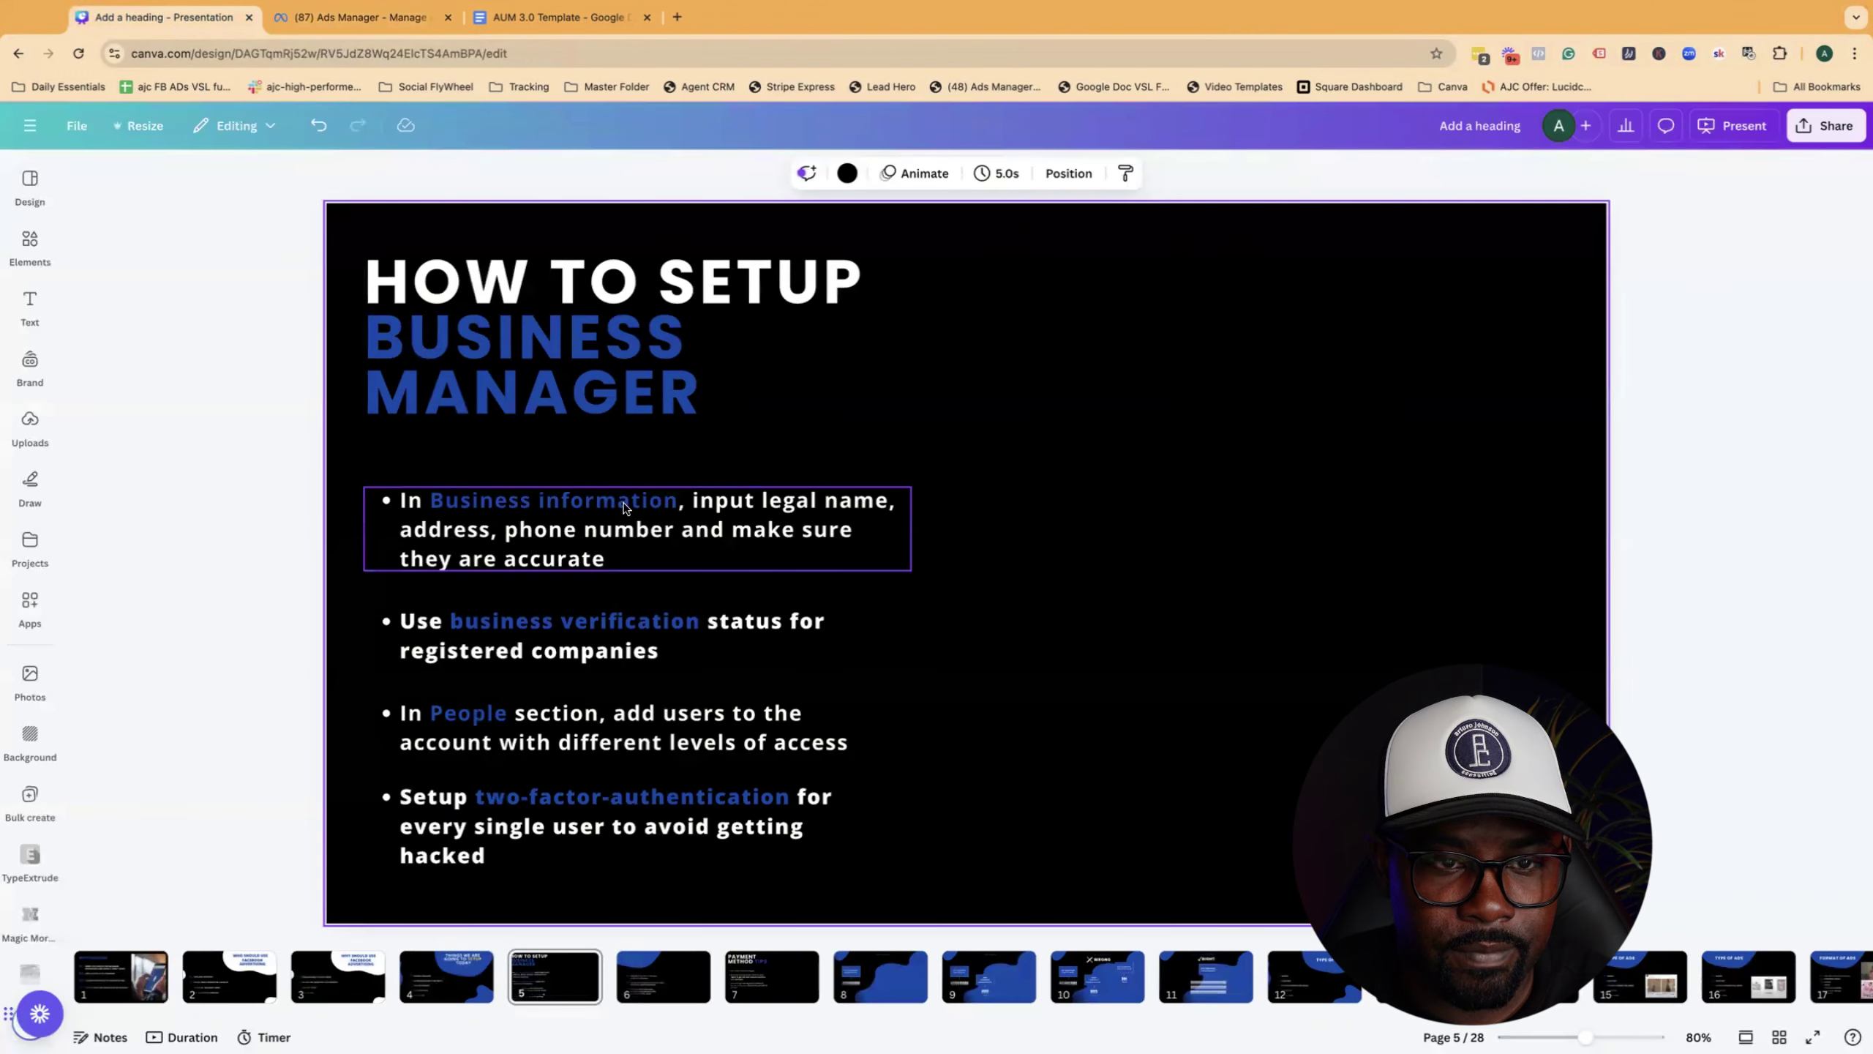
{"action": "left_click", "coordinate": [352, 22]}
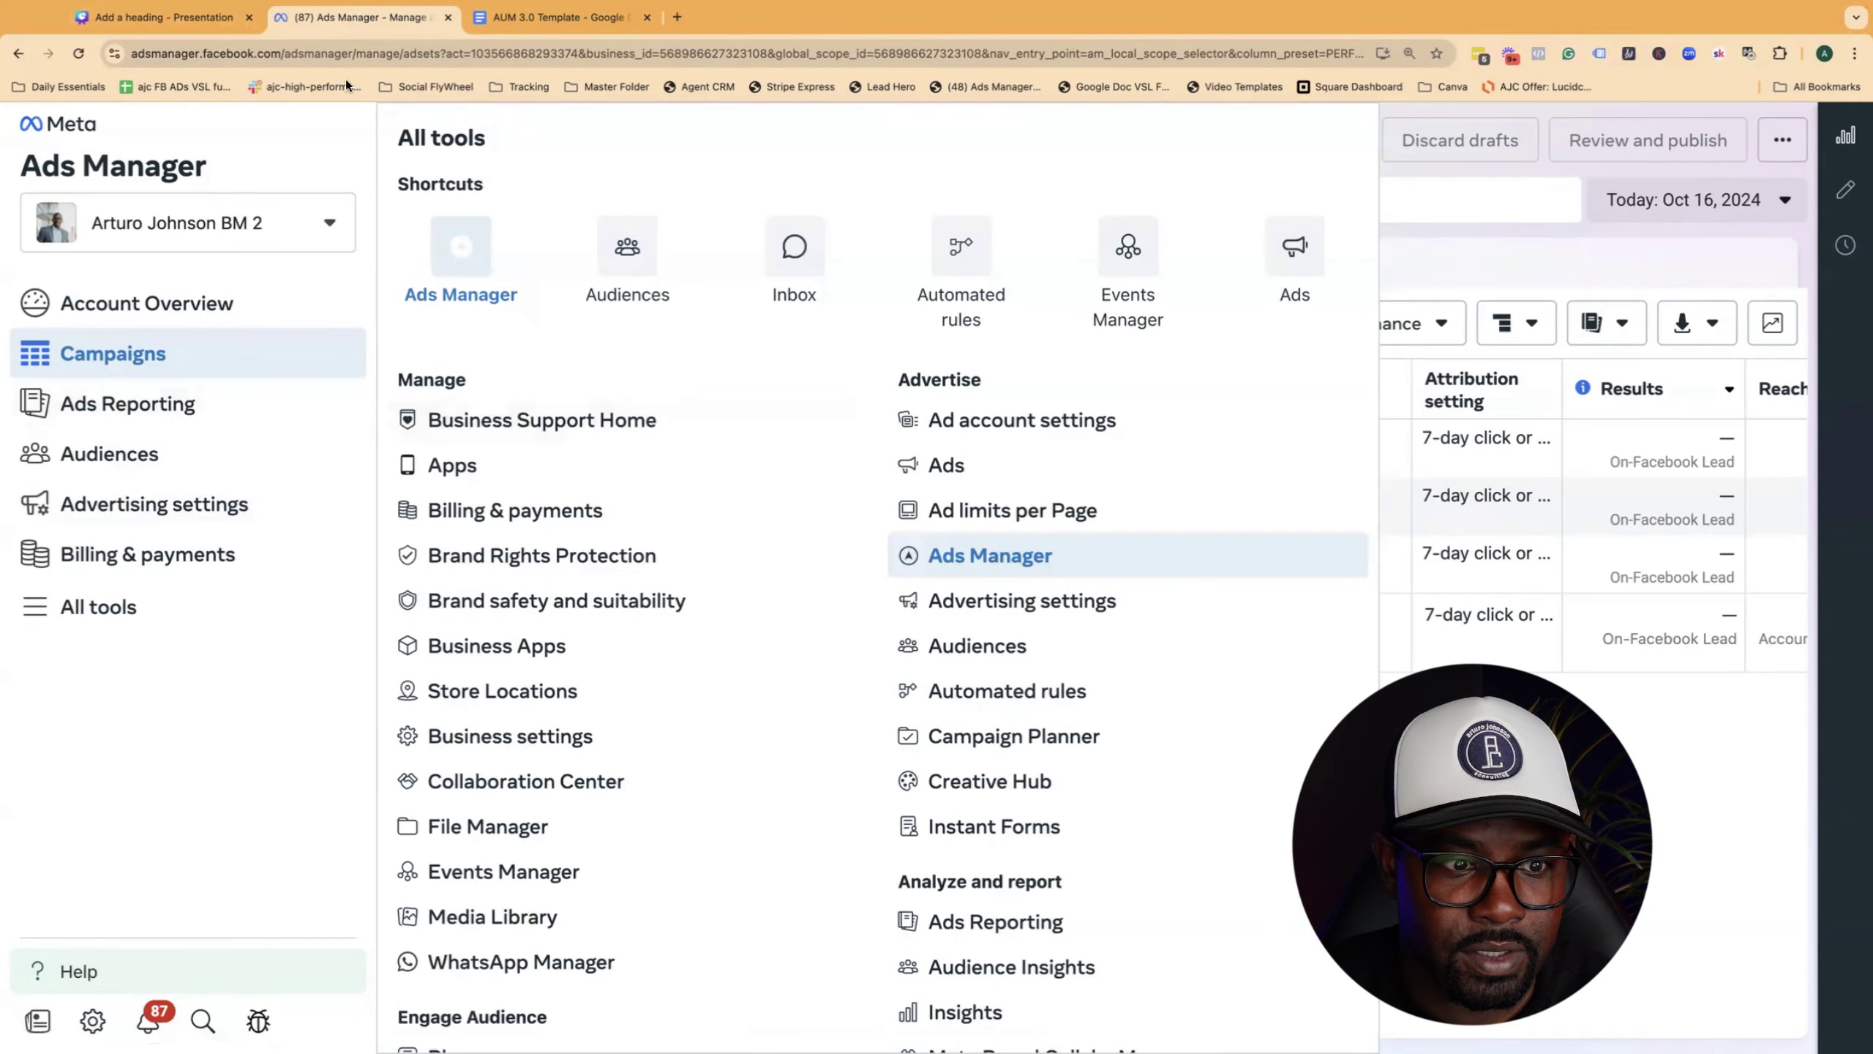
{"action": "scroll", "coordinate": [759, 605], "scroll_direction": "down", "scroll_amount": 2}
{"action": "scroll", "coordinate": [759, 605], "scroll_direction": "down", "scroll_amount": 4}
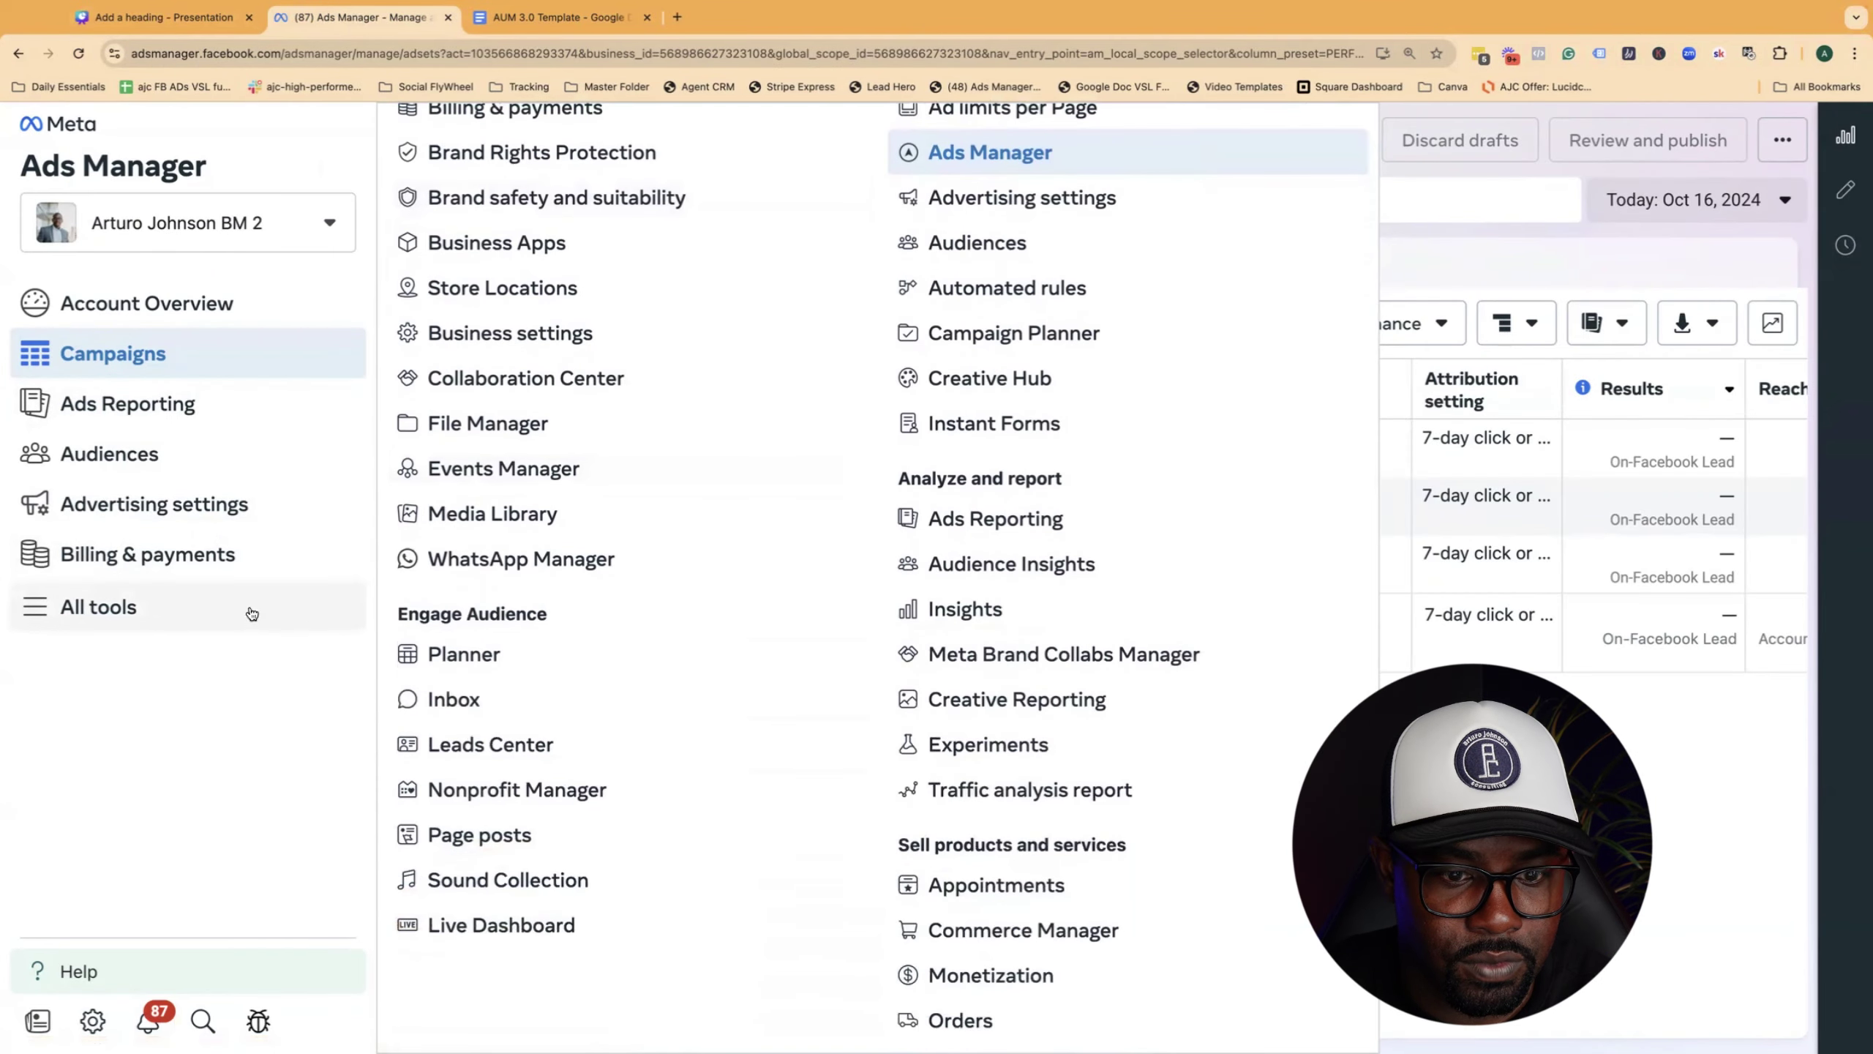
Reopen the All tools list after briefly trying brand safety and suitability
{"action": "left_click", "coordinate": [146, 606]}
{"action": "left_click", "coordinate": [125, 611]}
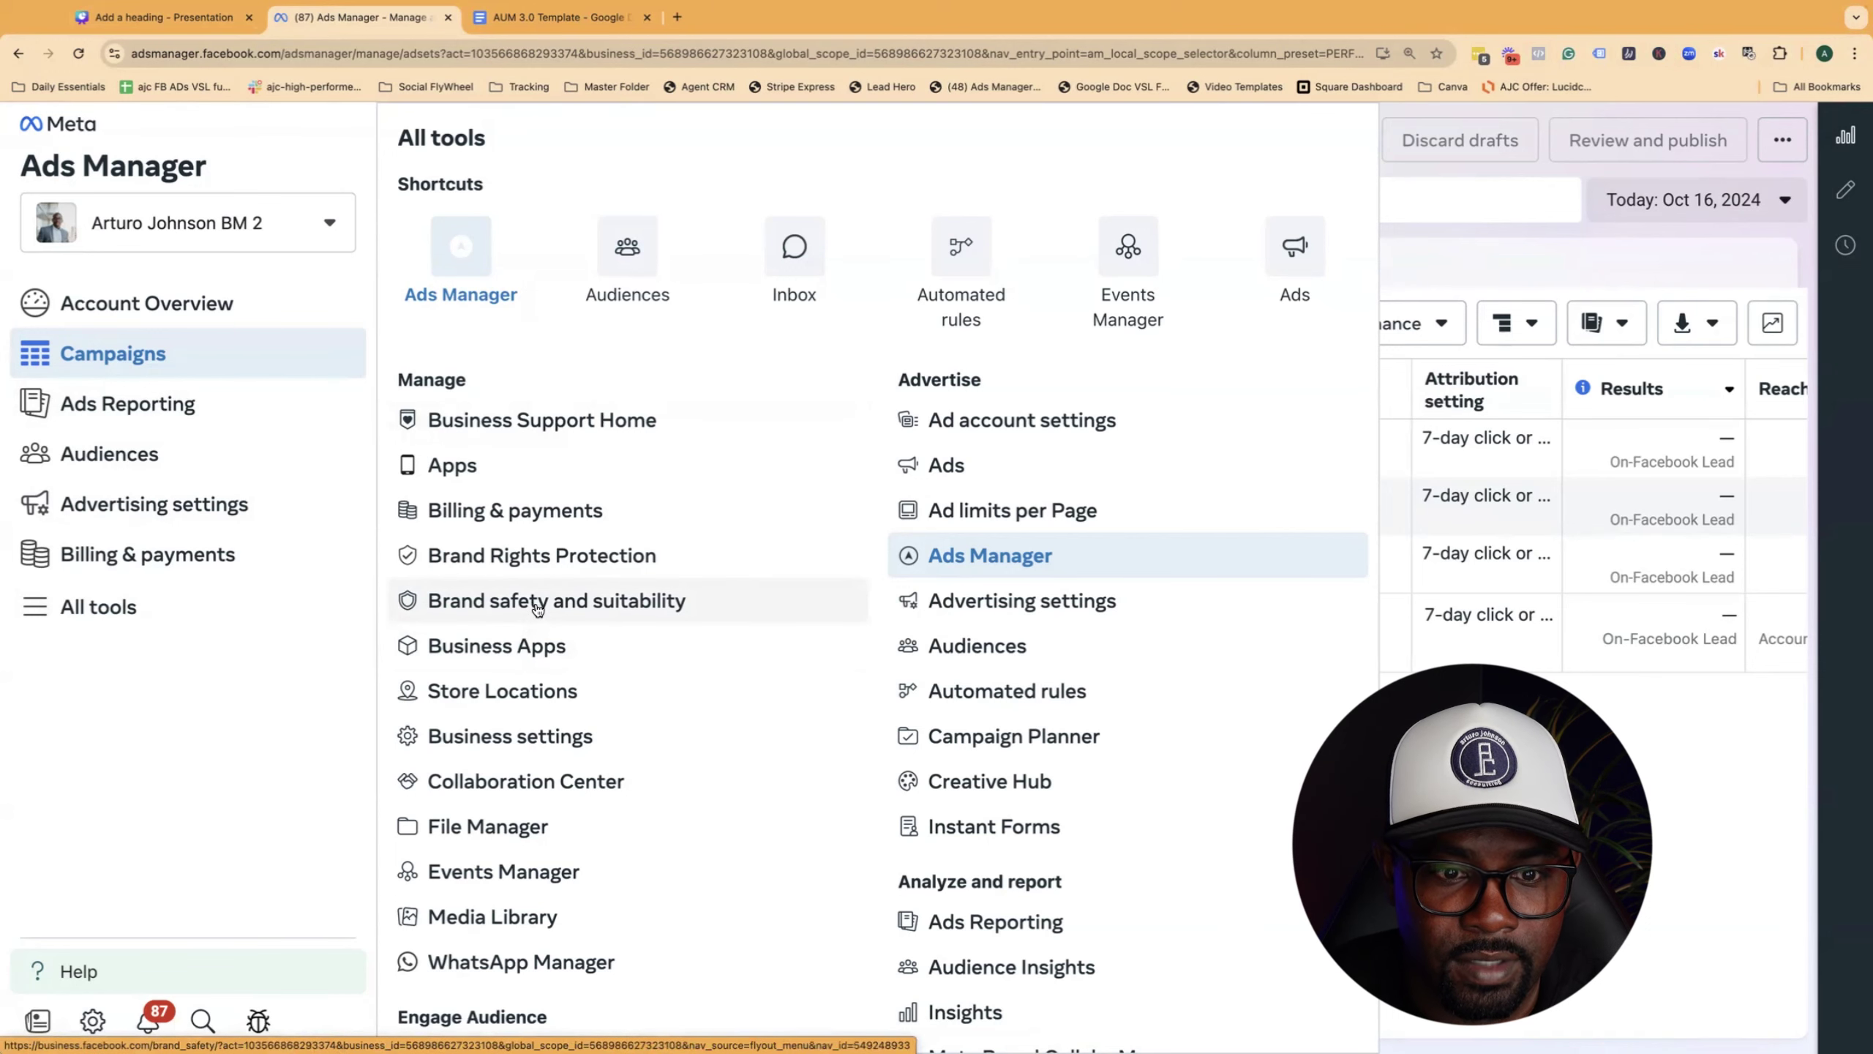
{"action": "left_click", "coordinate": [538, 606]}
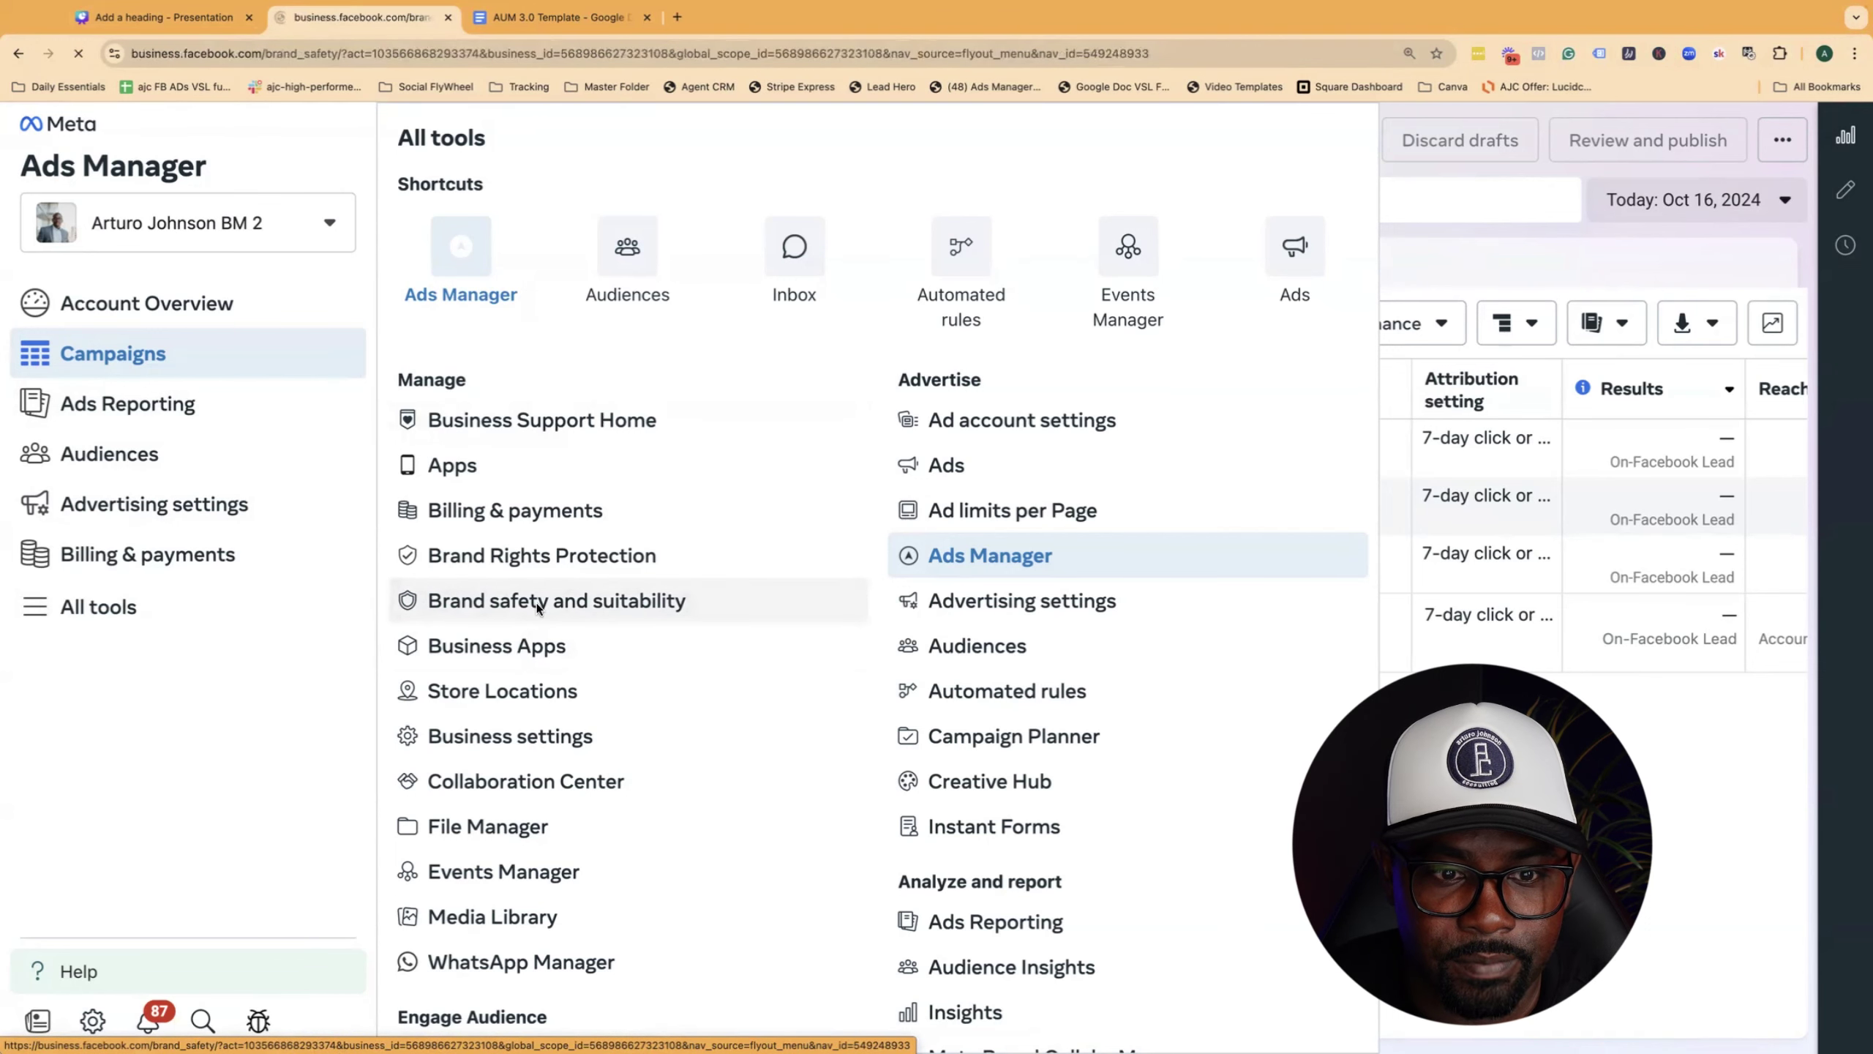
{"action": "left_click", "coordinate": [34, 609]}
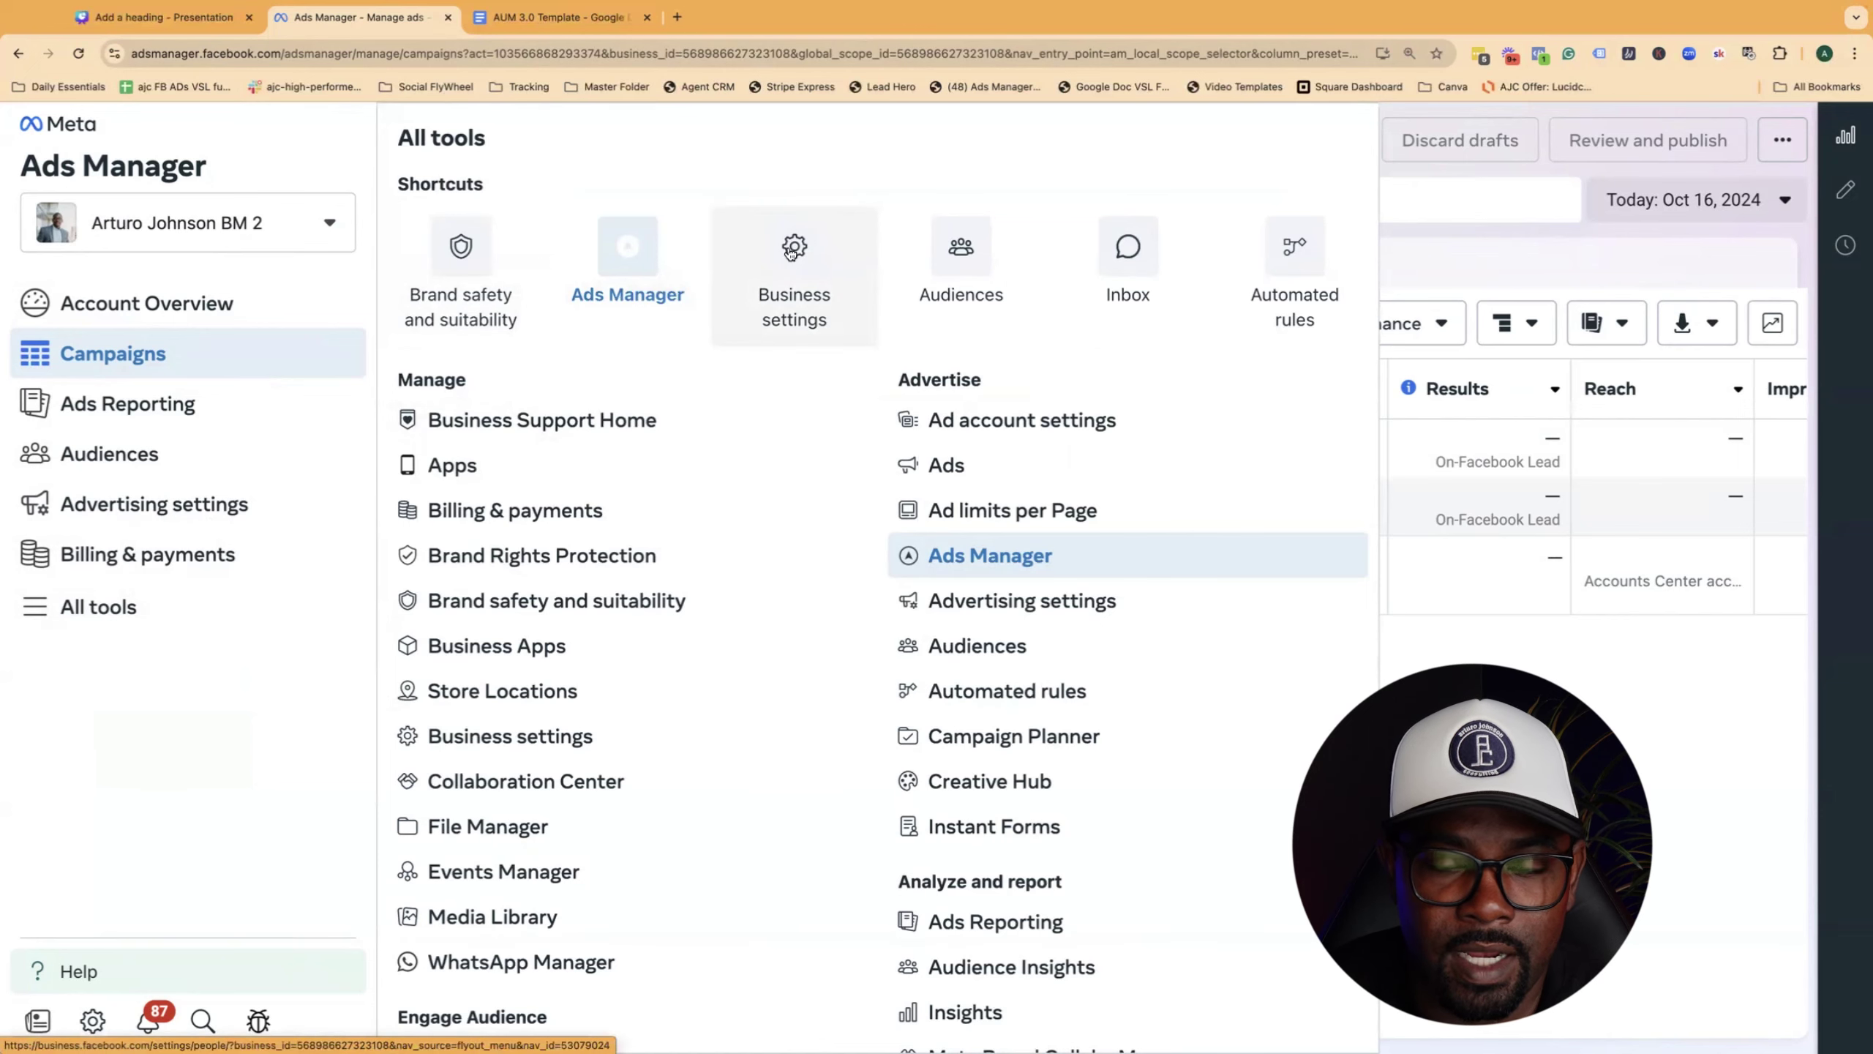
Open Business settings > Business info and view Business options, with two-factor set to Admins only
{"action": "left_click", "coordinate": [790, 251]}
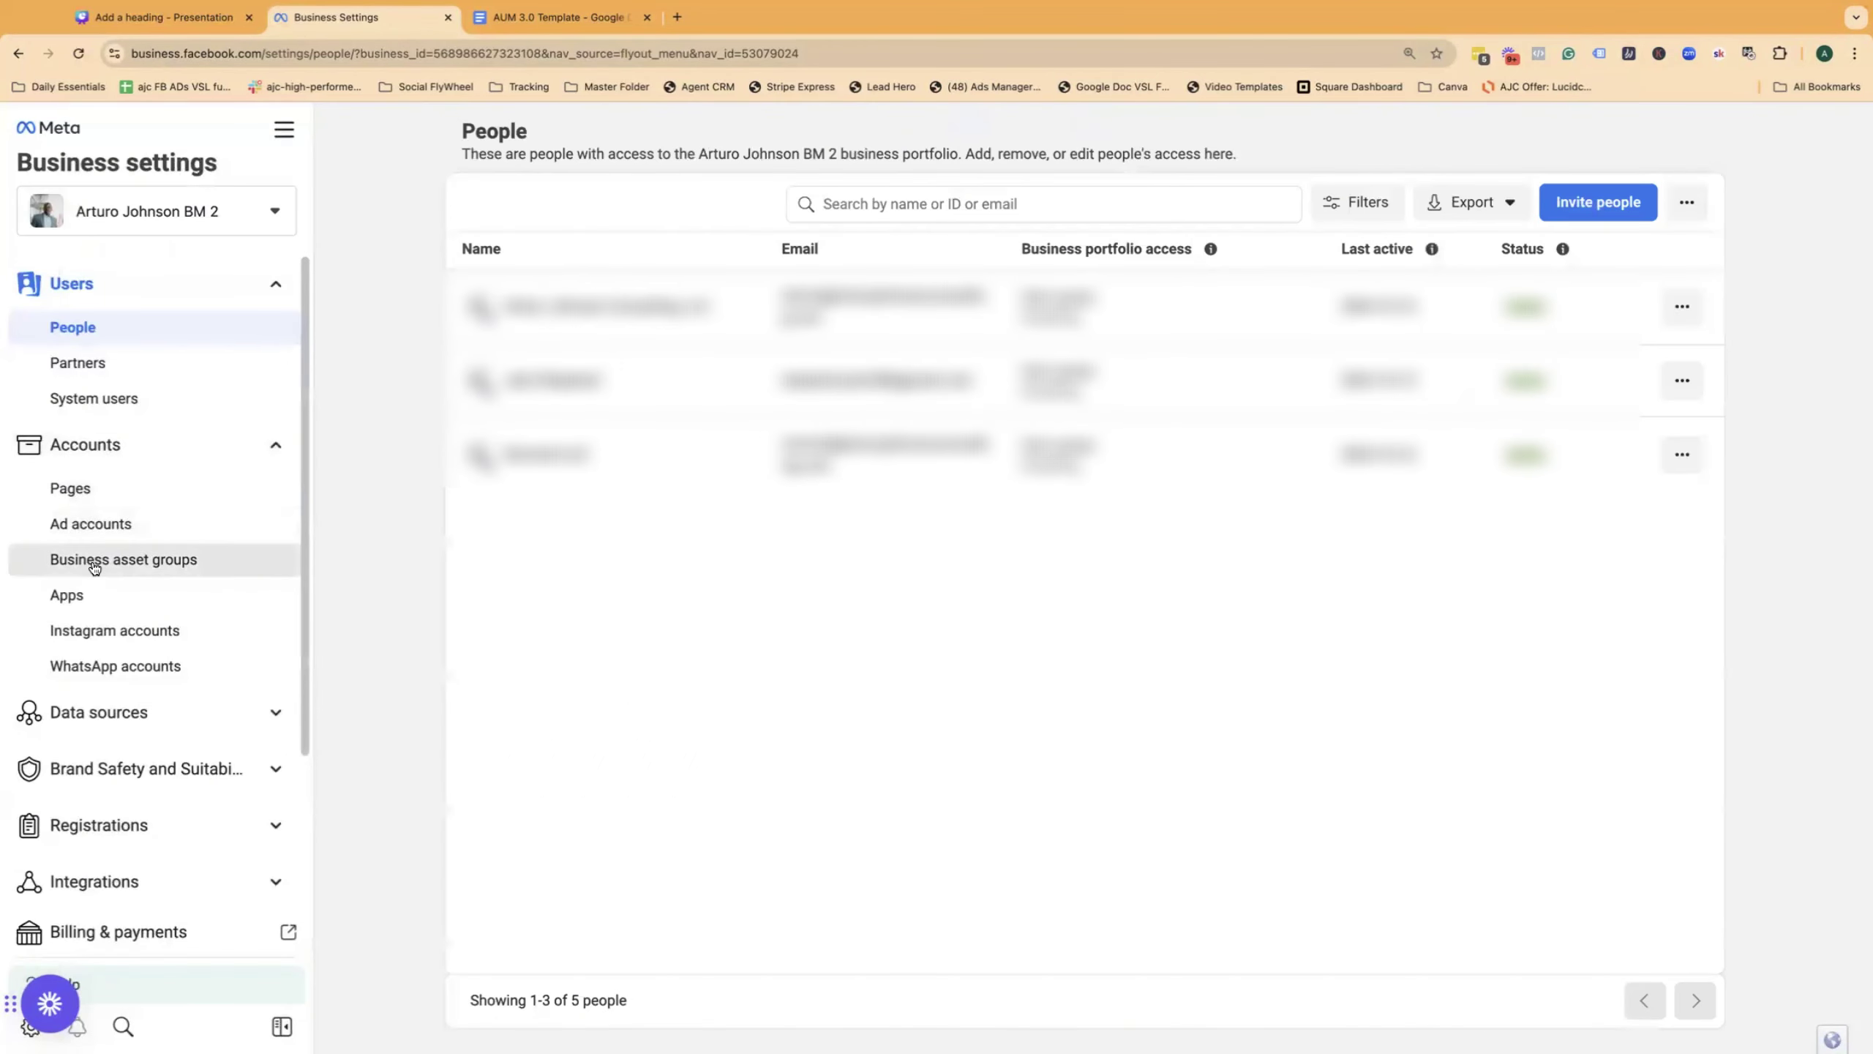
{"action": "scroll", "coordinate": [96, 564], "scroll_direction": "down", "scroll_amount": 3}
{"action": "scroll", "coordinate": [111, 738], "scroll_direction": "down", "scroll_amount": 2}
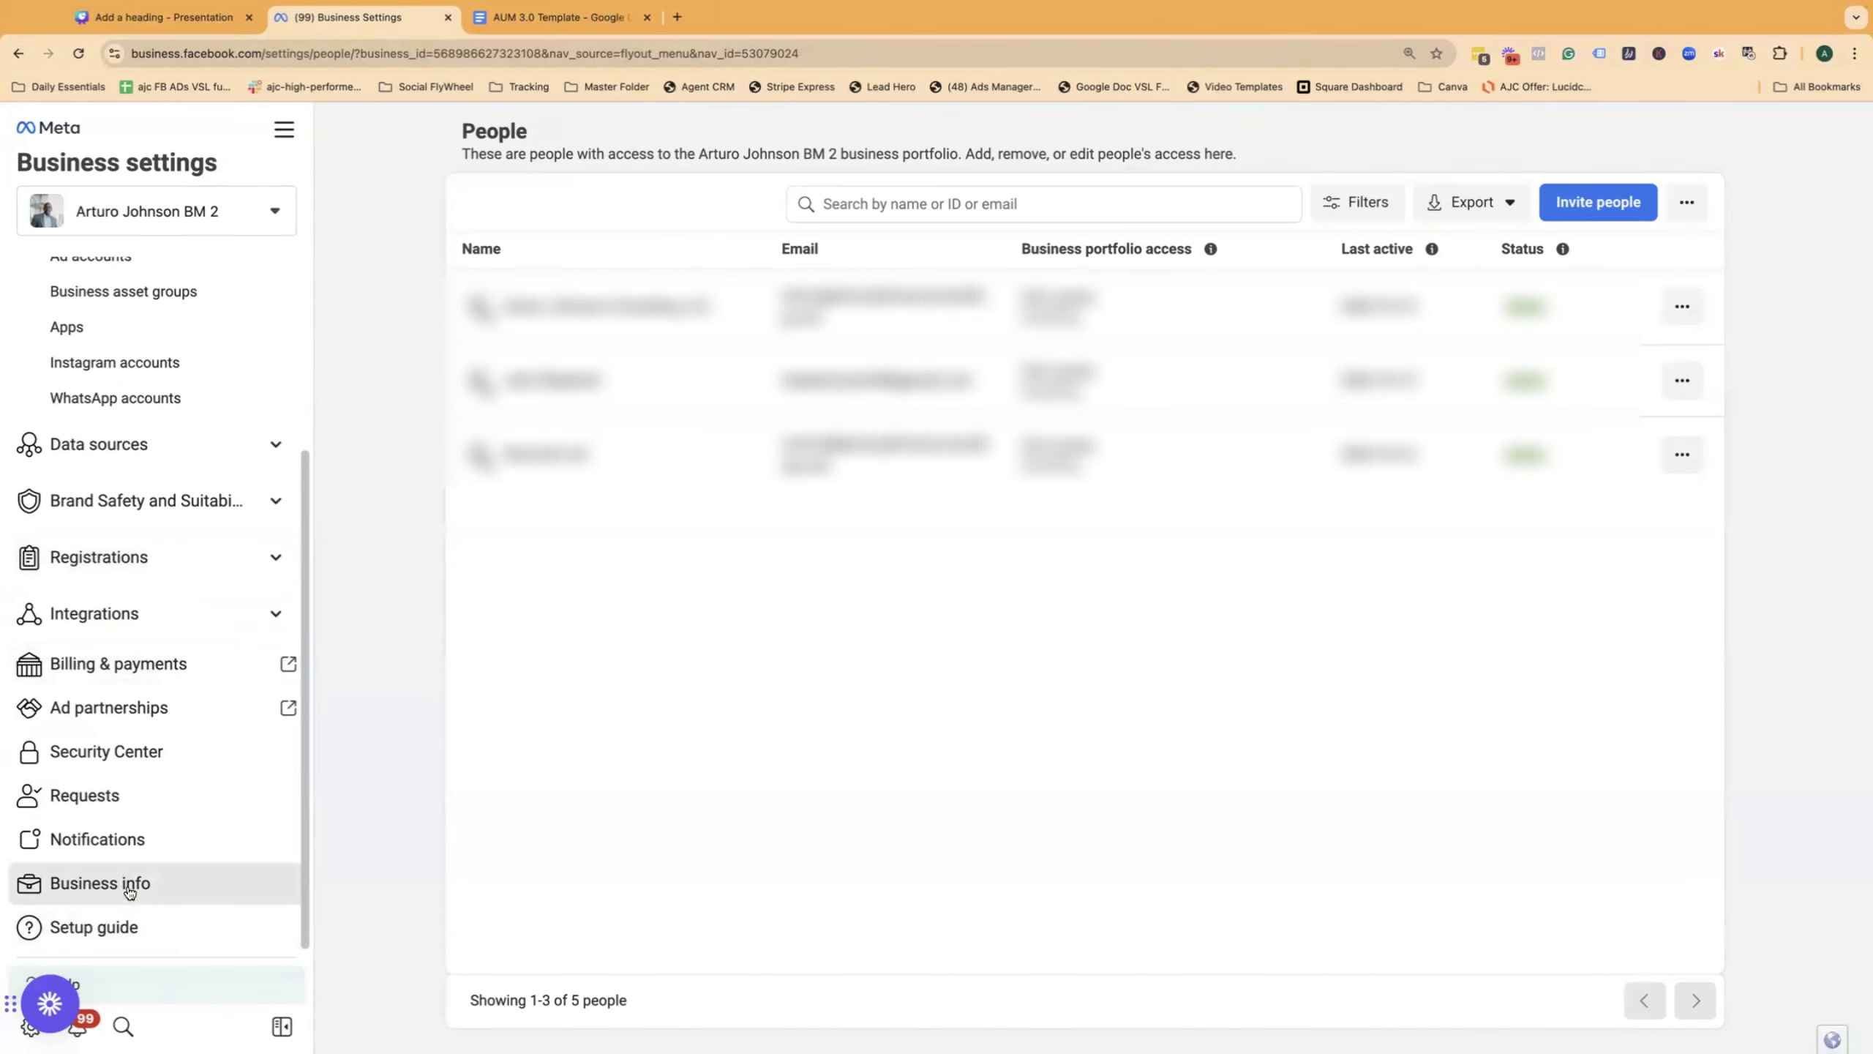
{"action": "left_click", "coordinate": [125, 890]}
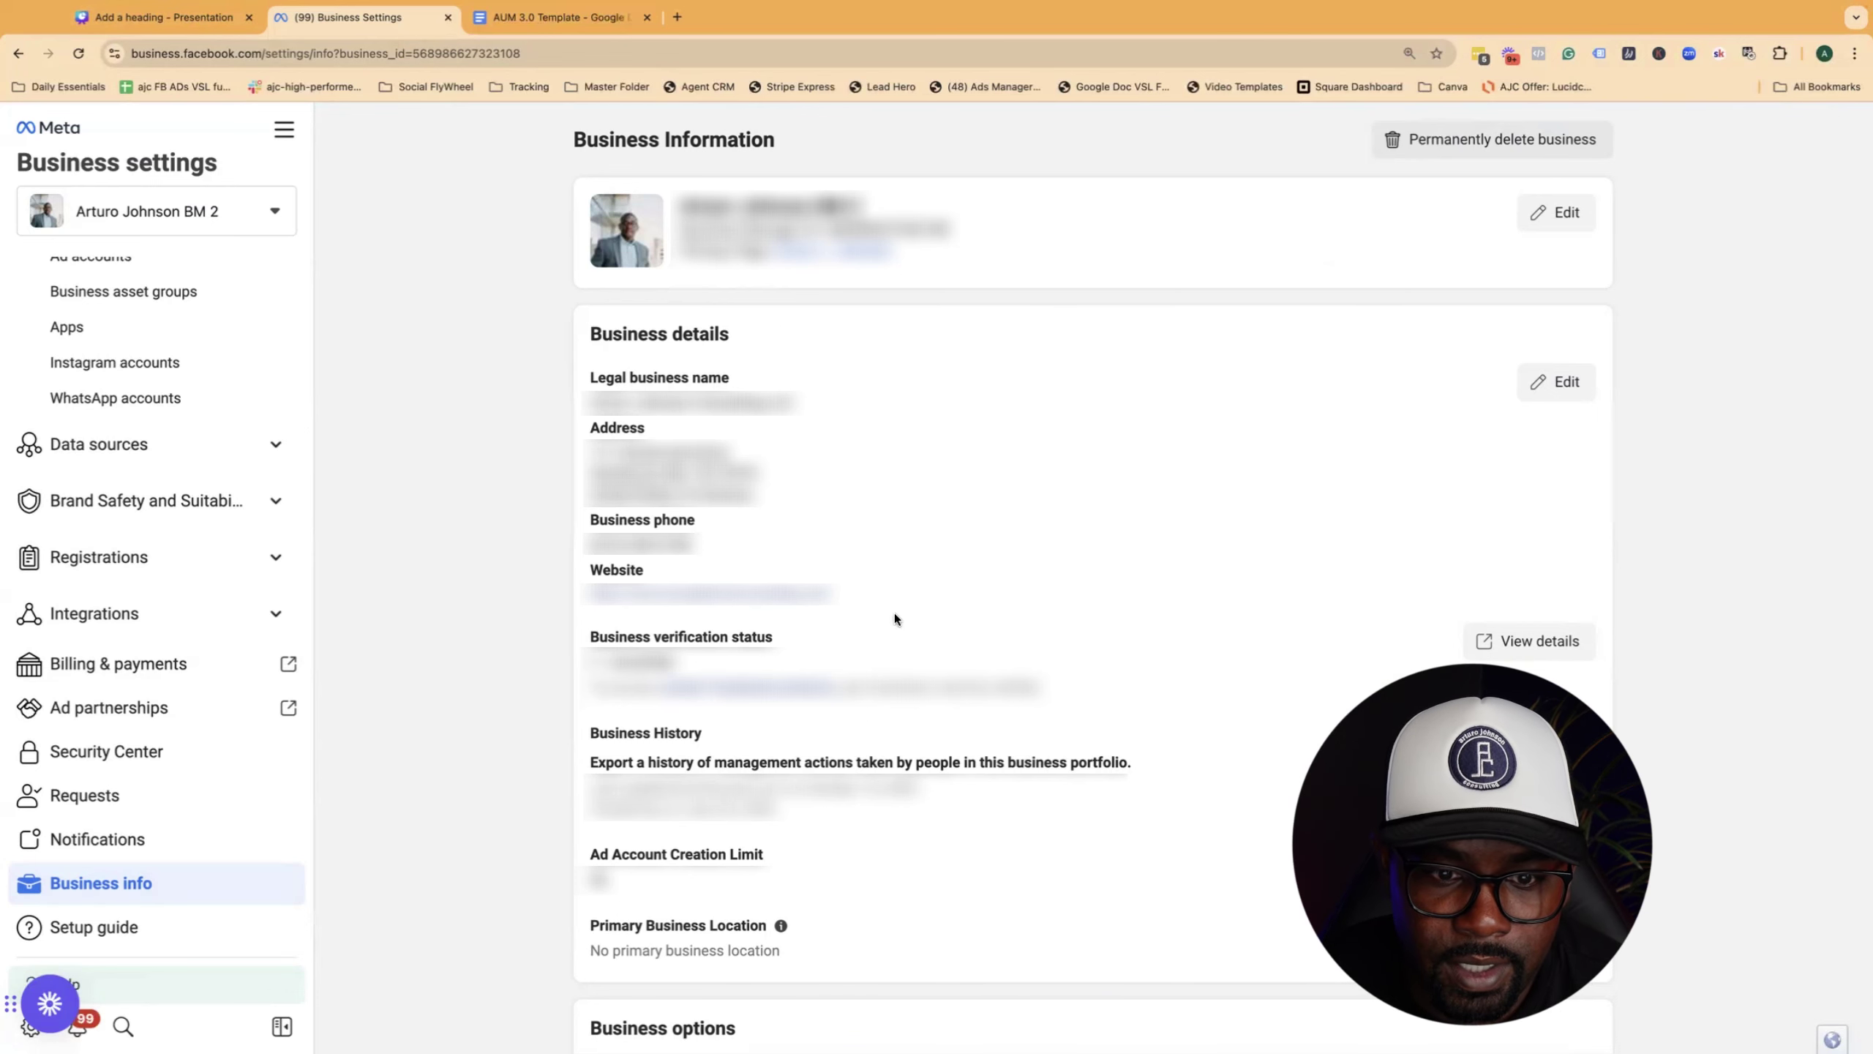
{"action": "scroll", "coordinate": [895, 619], "scroll_direction": "down", "scroll_amount": 6}
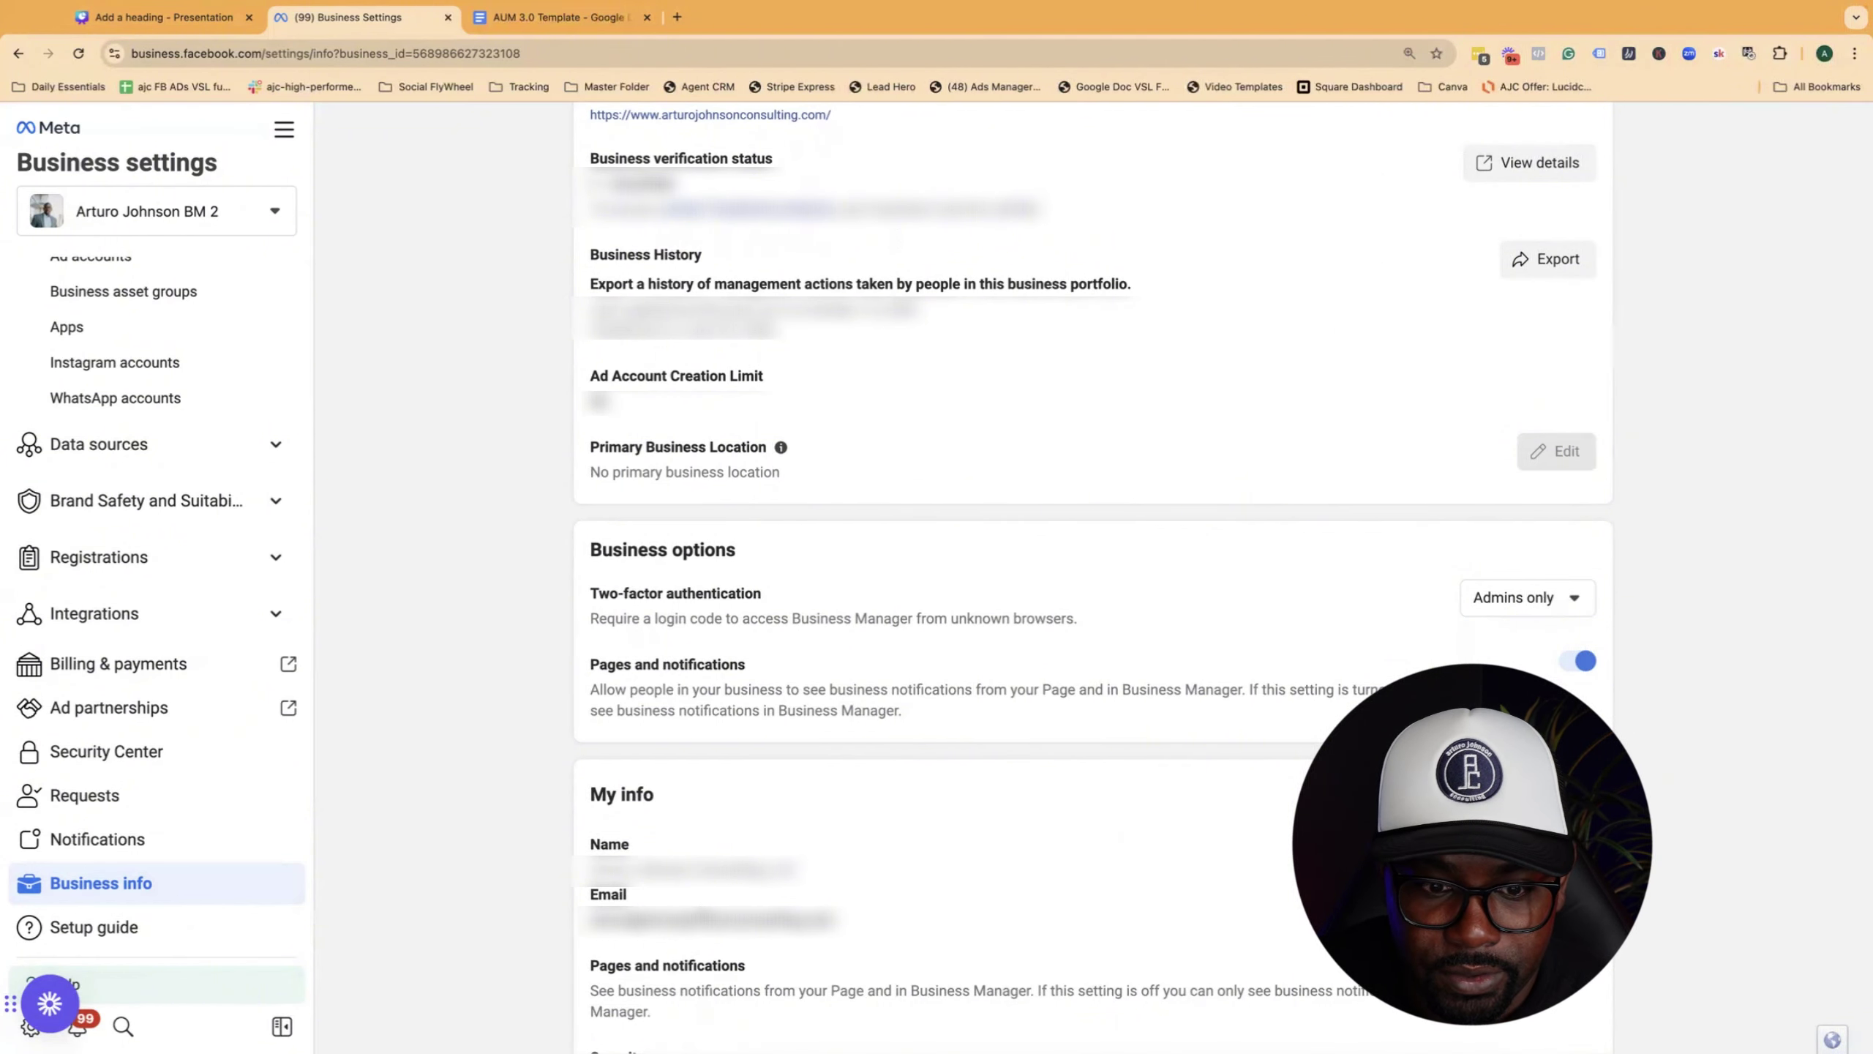
{"action": "scroll", "coordinate": [737, 930], "scroll_direction": "down", "scroll_amount": 2}
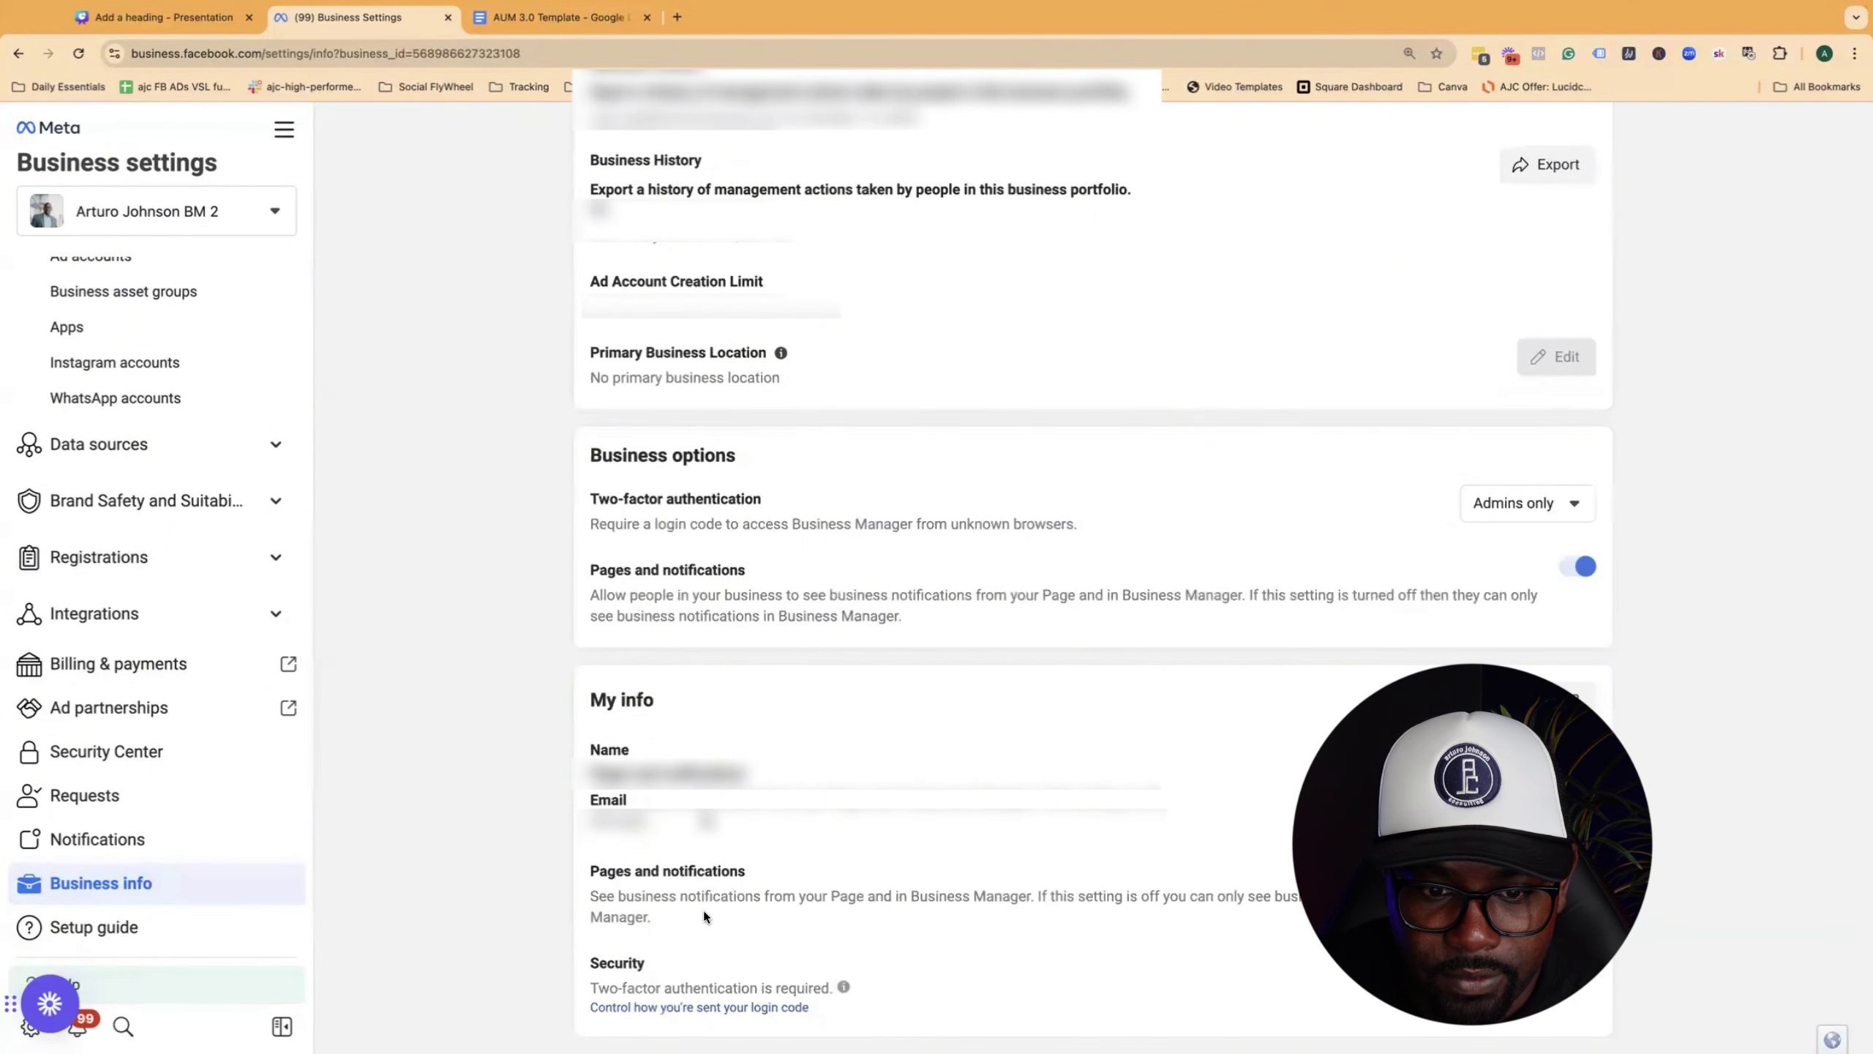
{"action": "scroll", "coordinate": [701, 911], "scroll_direction": "up", "scroll_amount": 1}
{"action": "scroll", "coordinate": [708, 737], "scroll_direction": "down", "scroll_amount": 1}
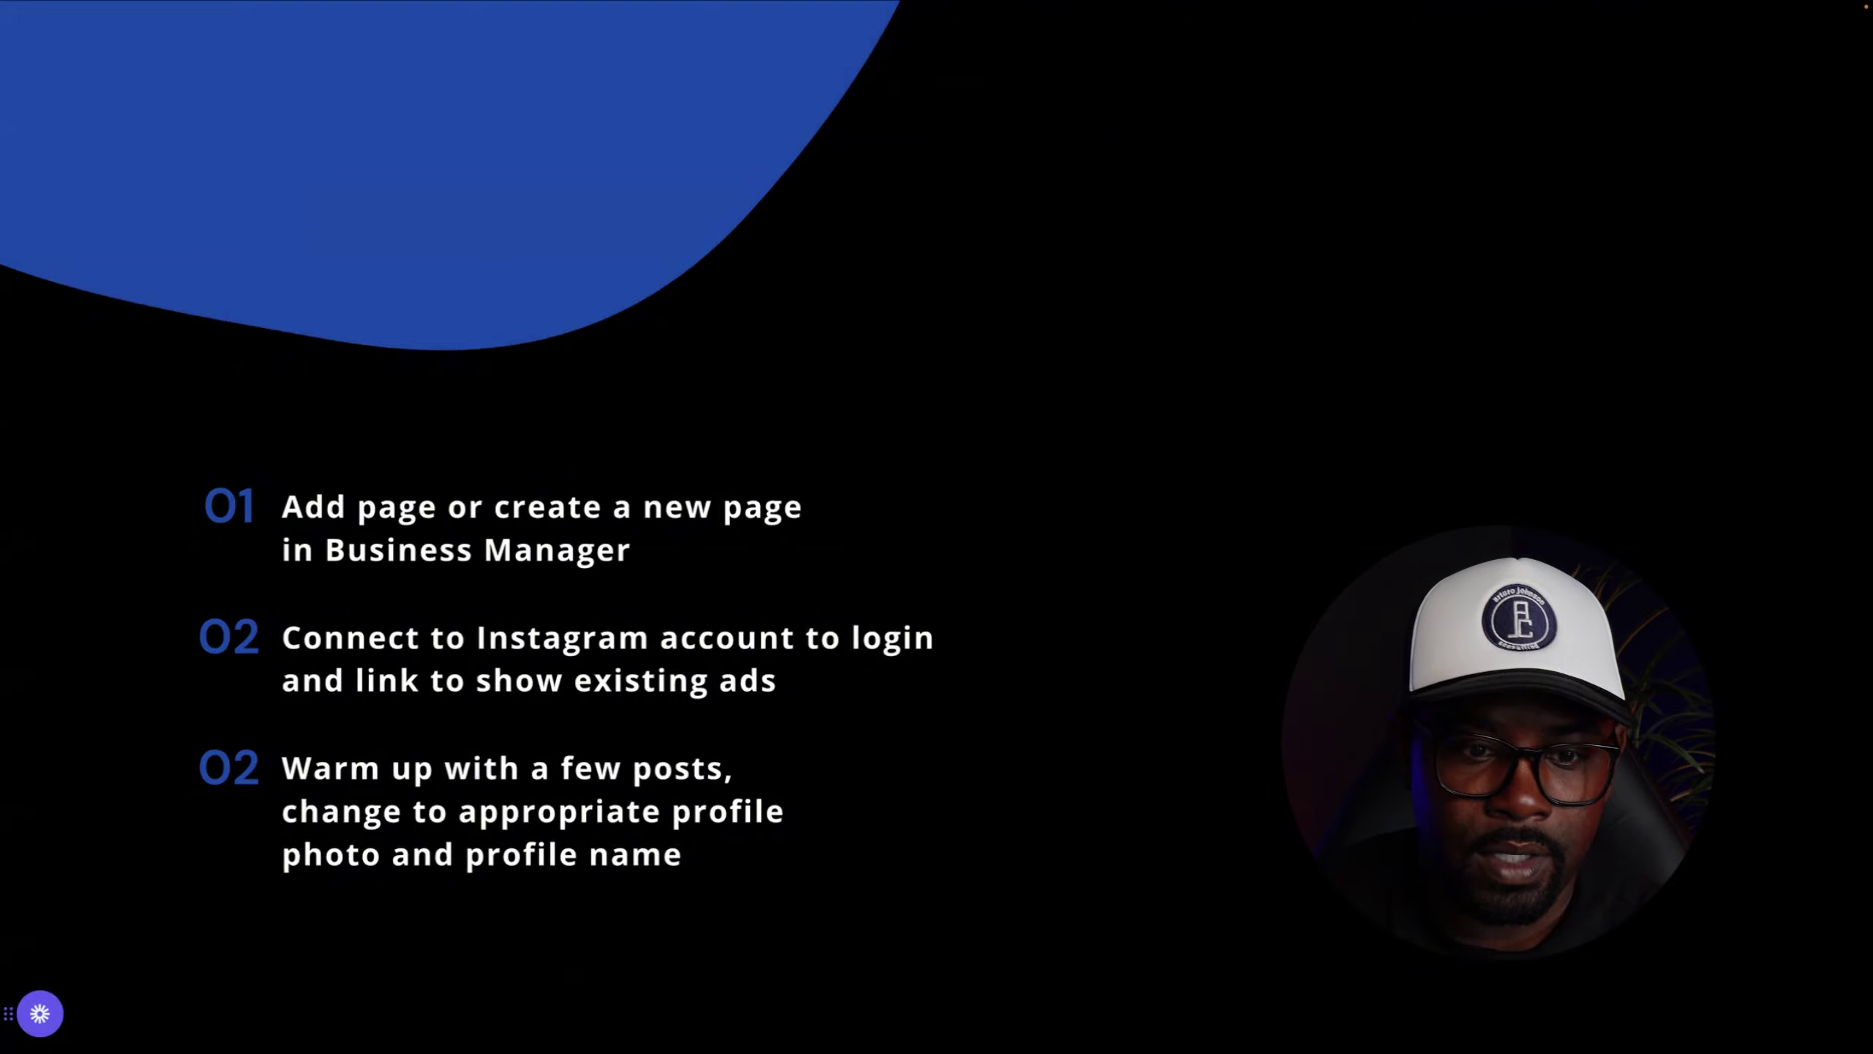
Leave the slideshow and start creating a new ad account from Ad accounts
{"action": "key", "text": "ctrl+Tab"}
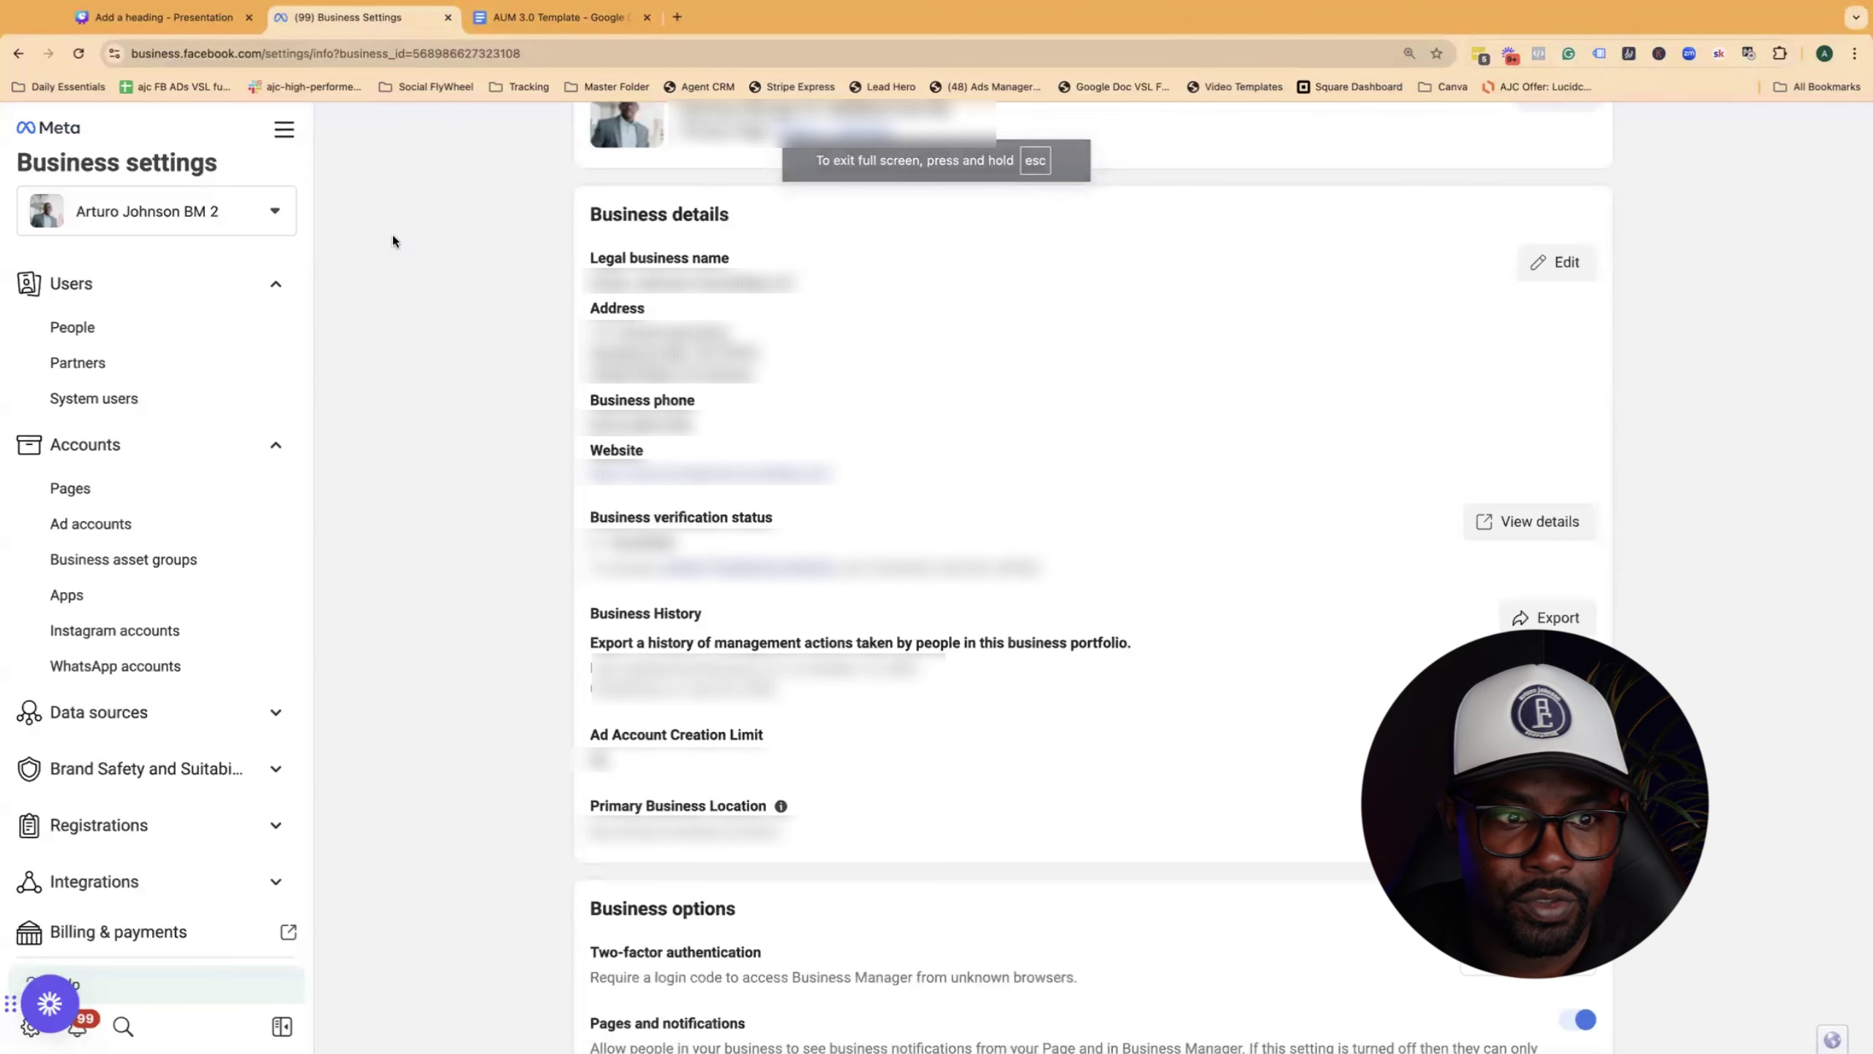
{"action": "left_click", "coordinate": [90, 524]}
{"action": "left_click", "coordinate": [619, 209]}
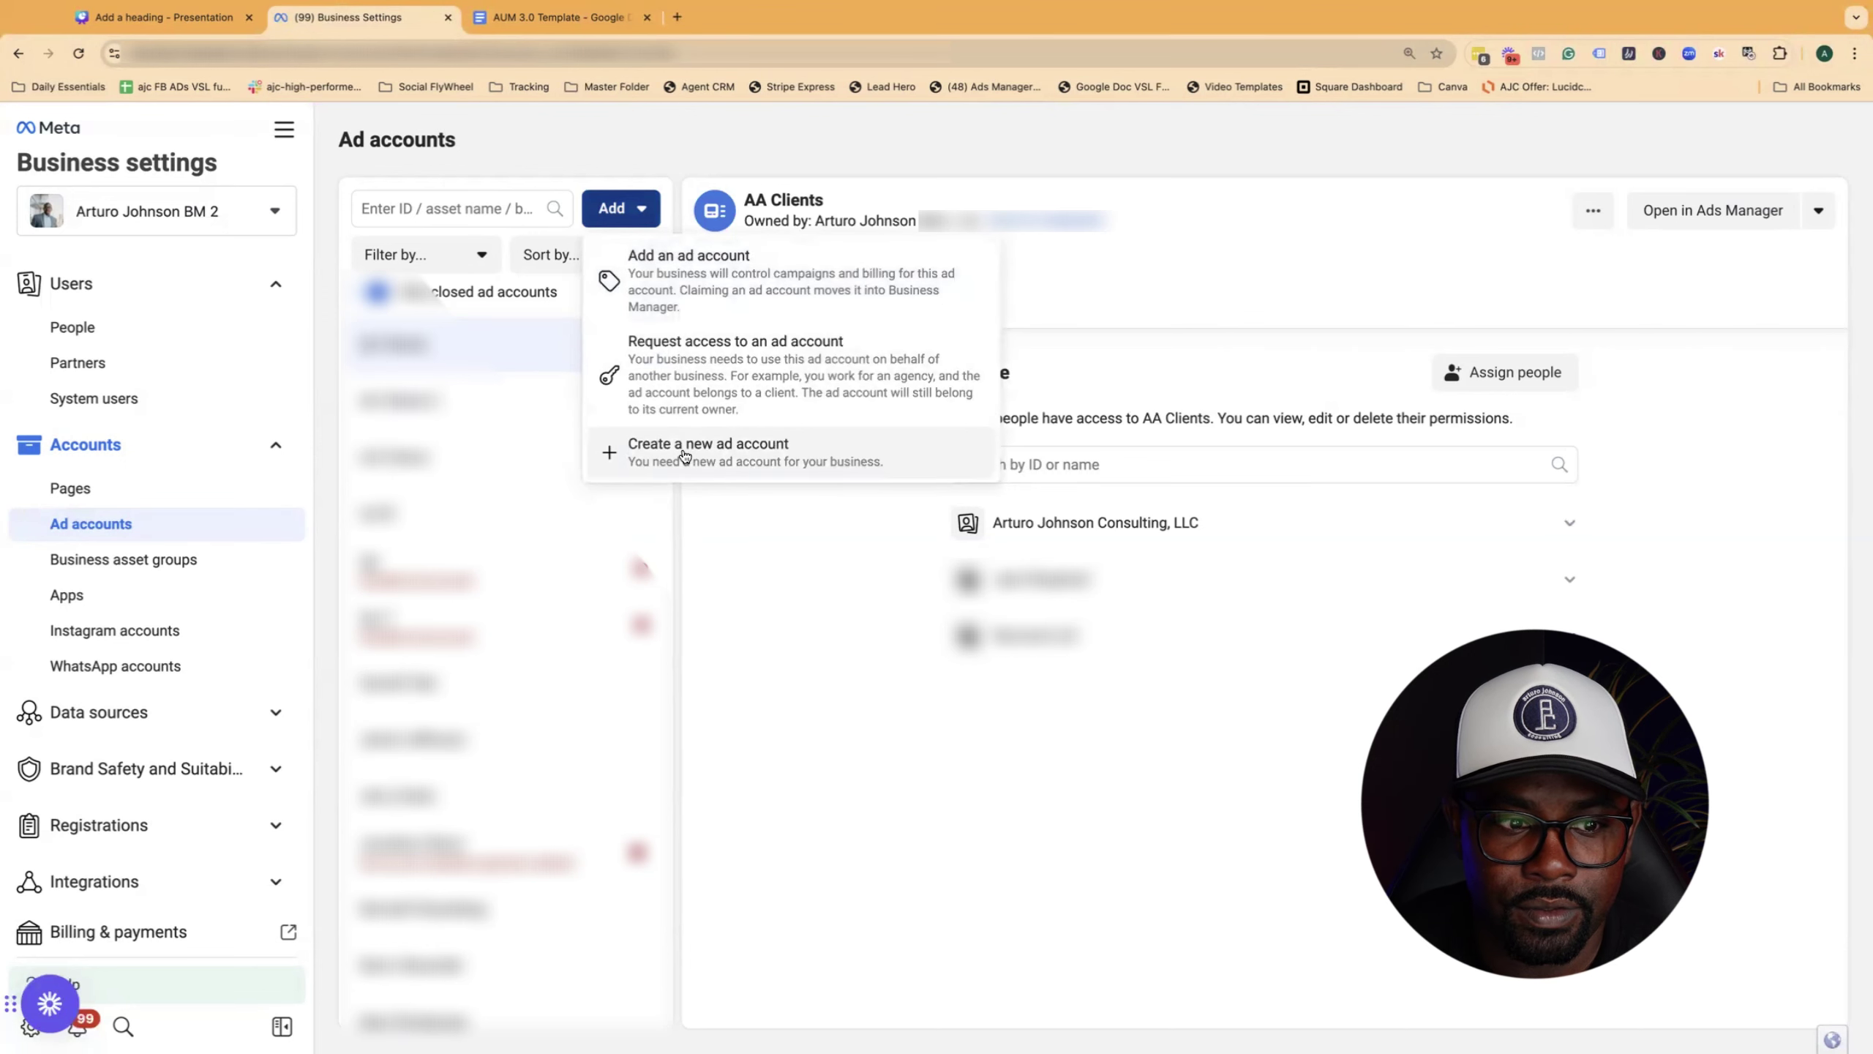
{"action": "left_click", "coordinate": [684, 455]}
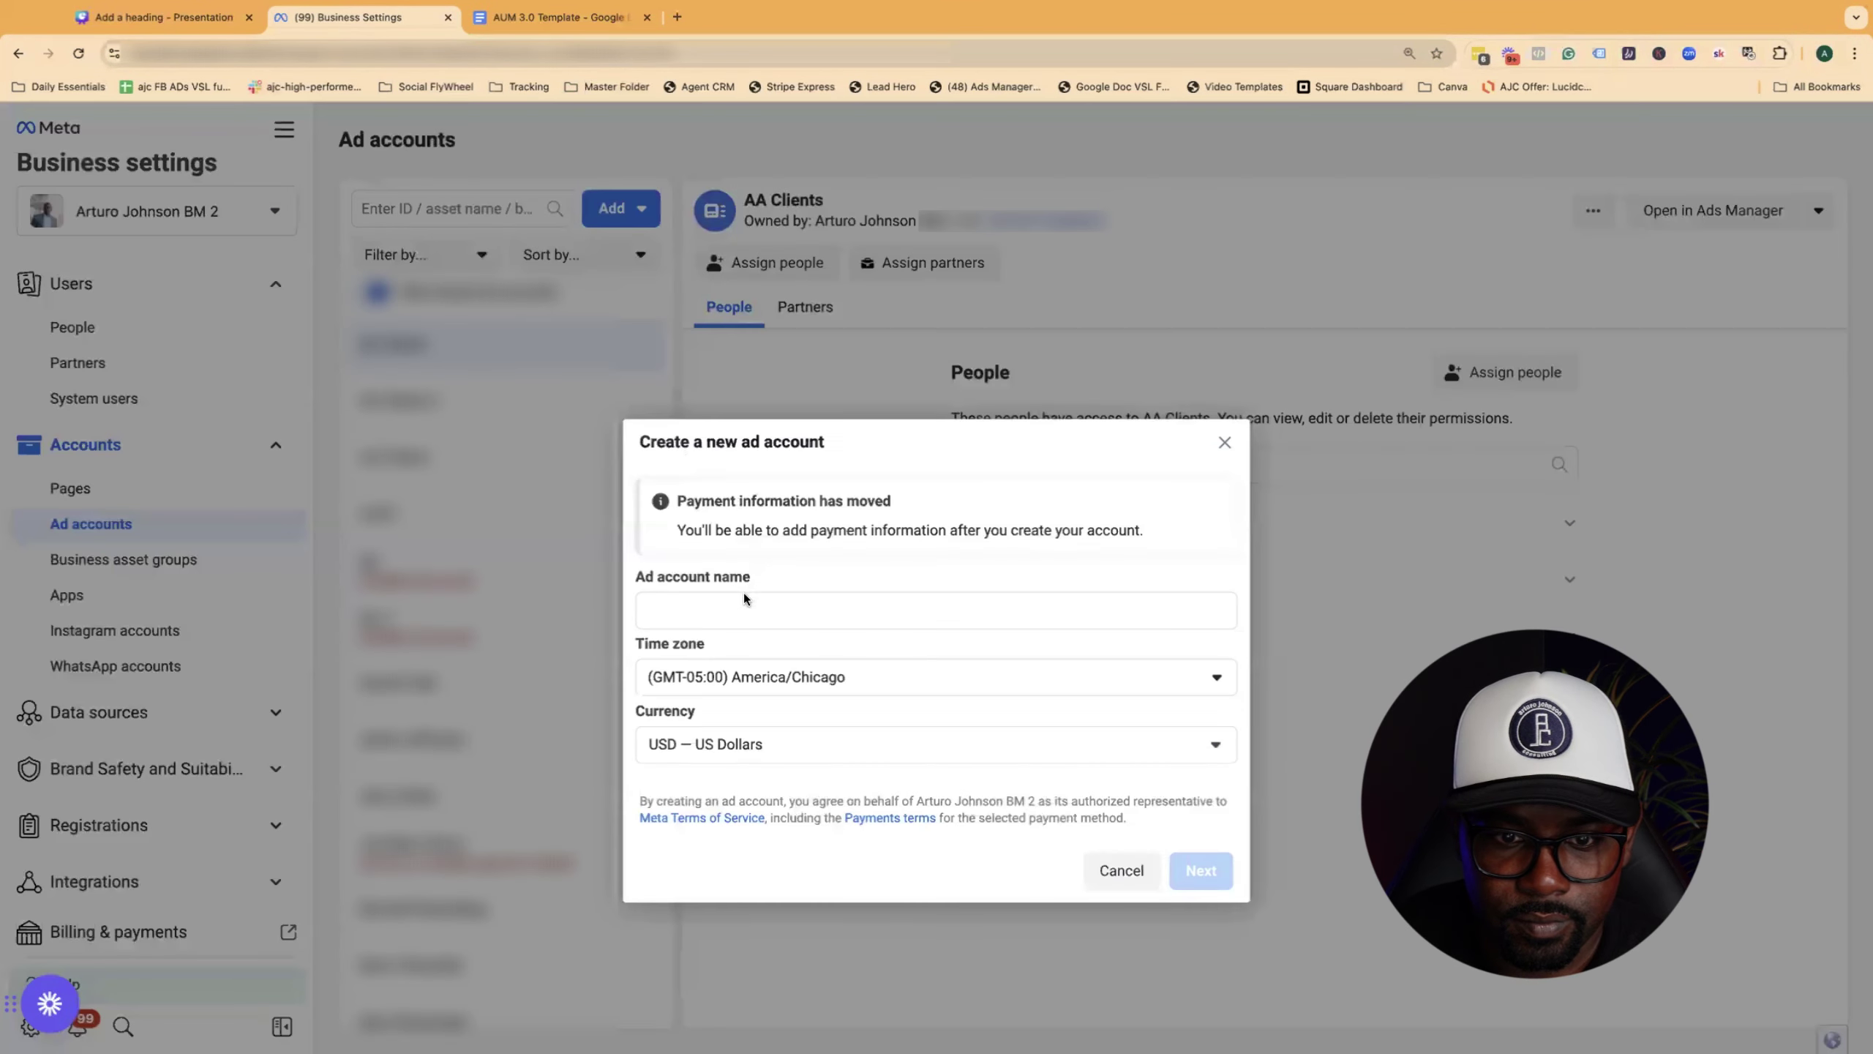
Name the new ad account and designate it for My business
{"action": "left_click", "coordinate": [737, 604]}
{"action": "type", "text": "Johnson"}
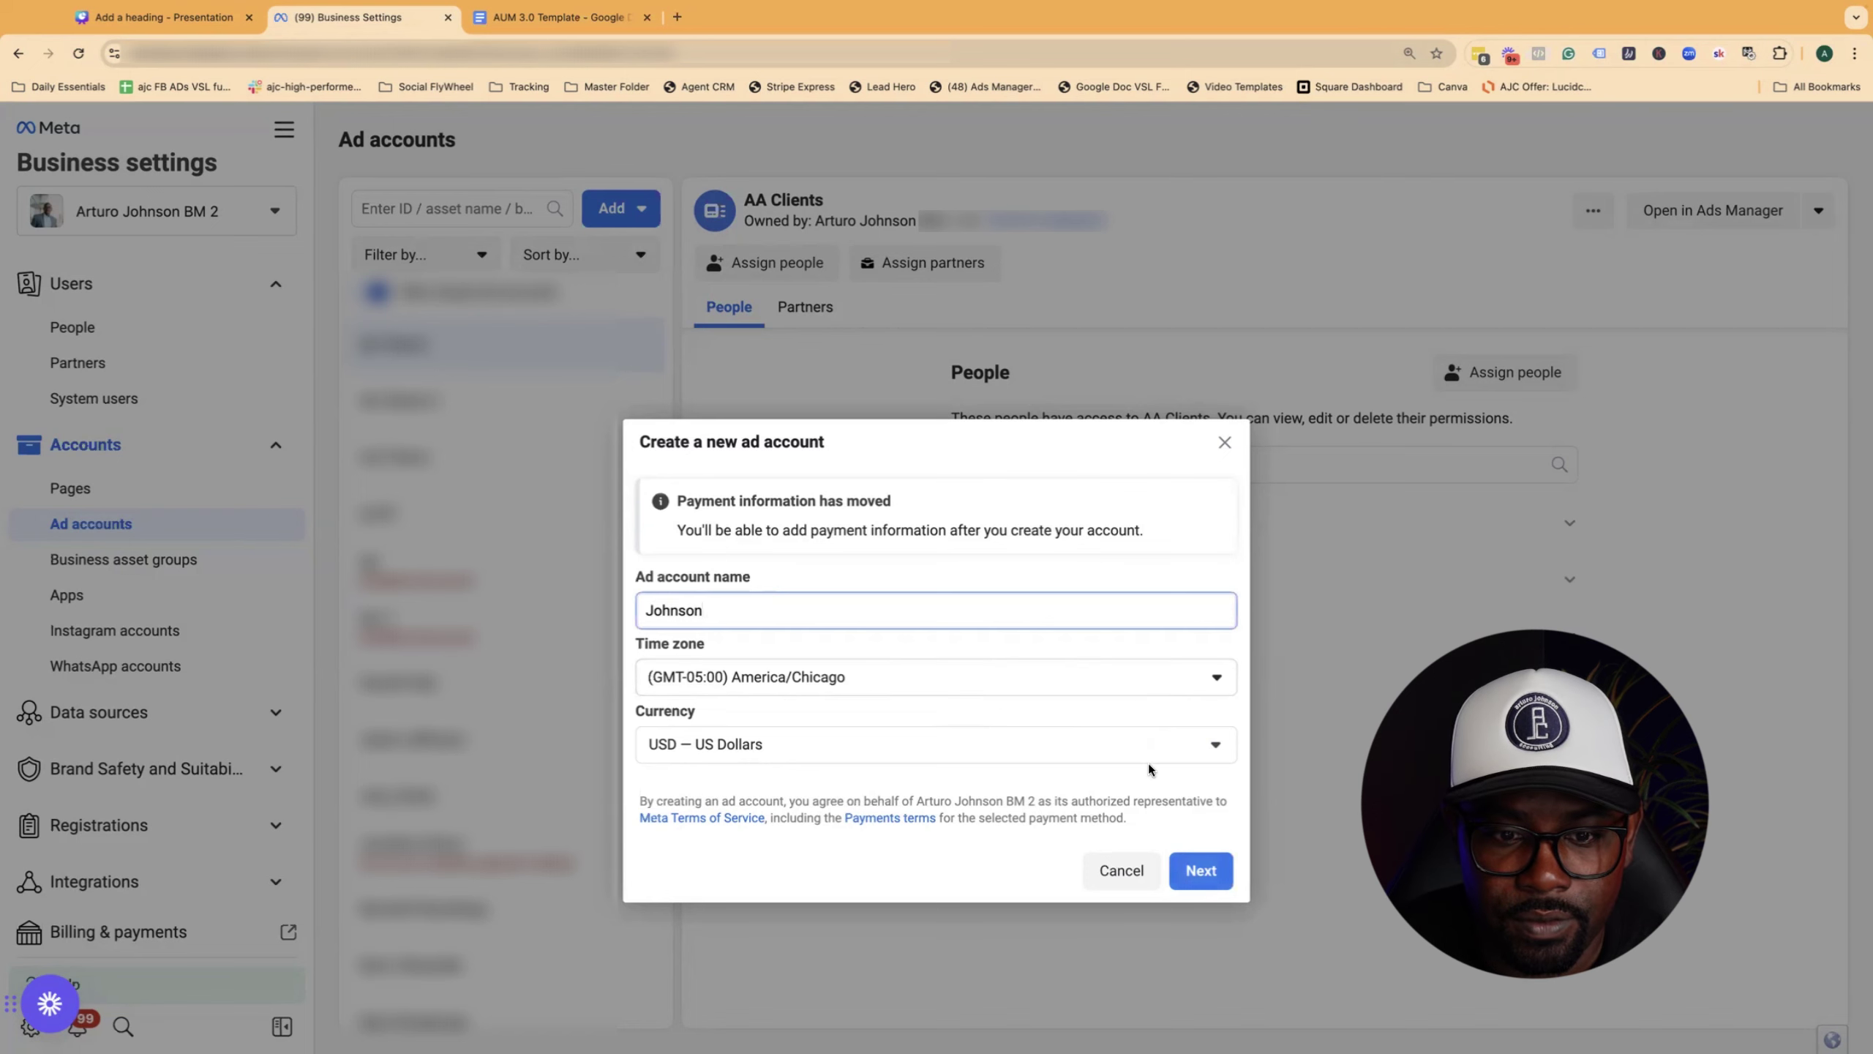
{"action": "left_click", "coordinate": [1207, 871]}
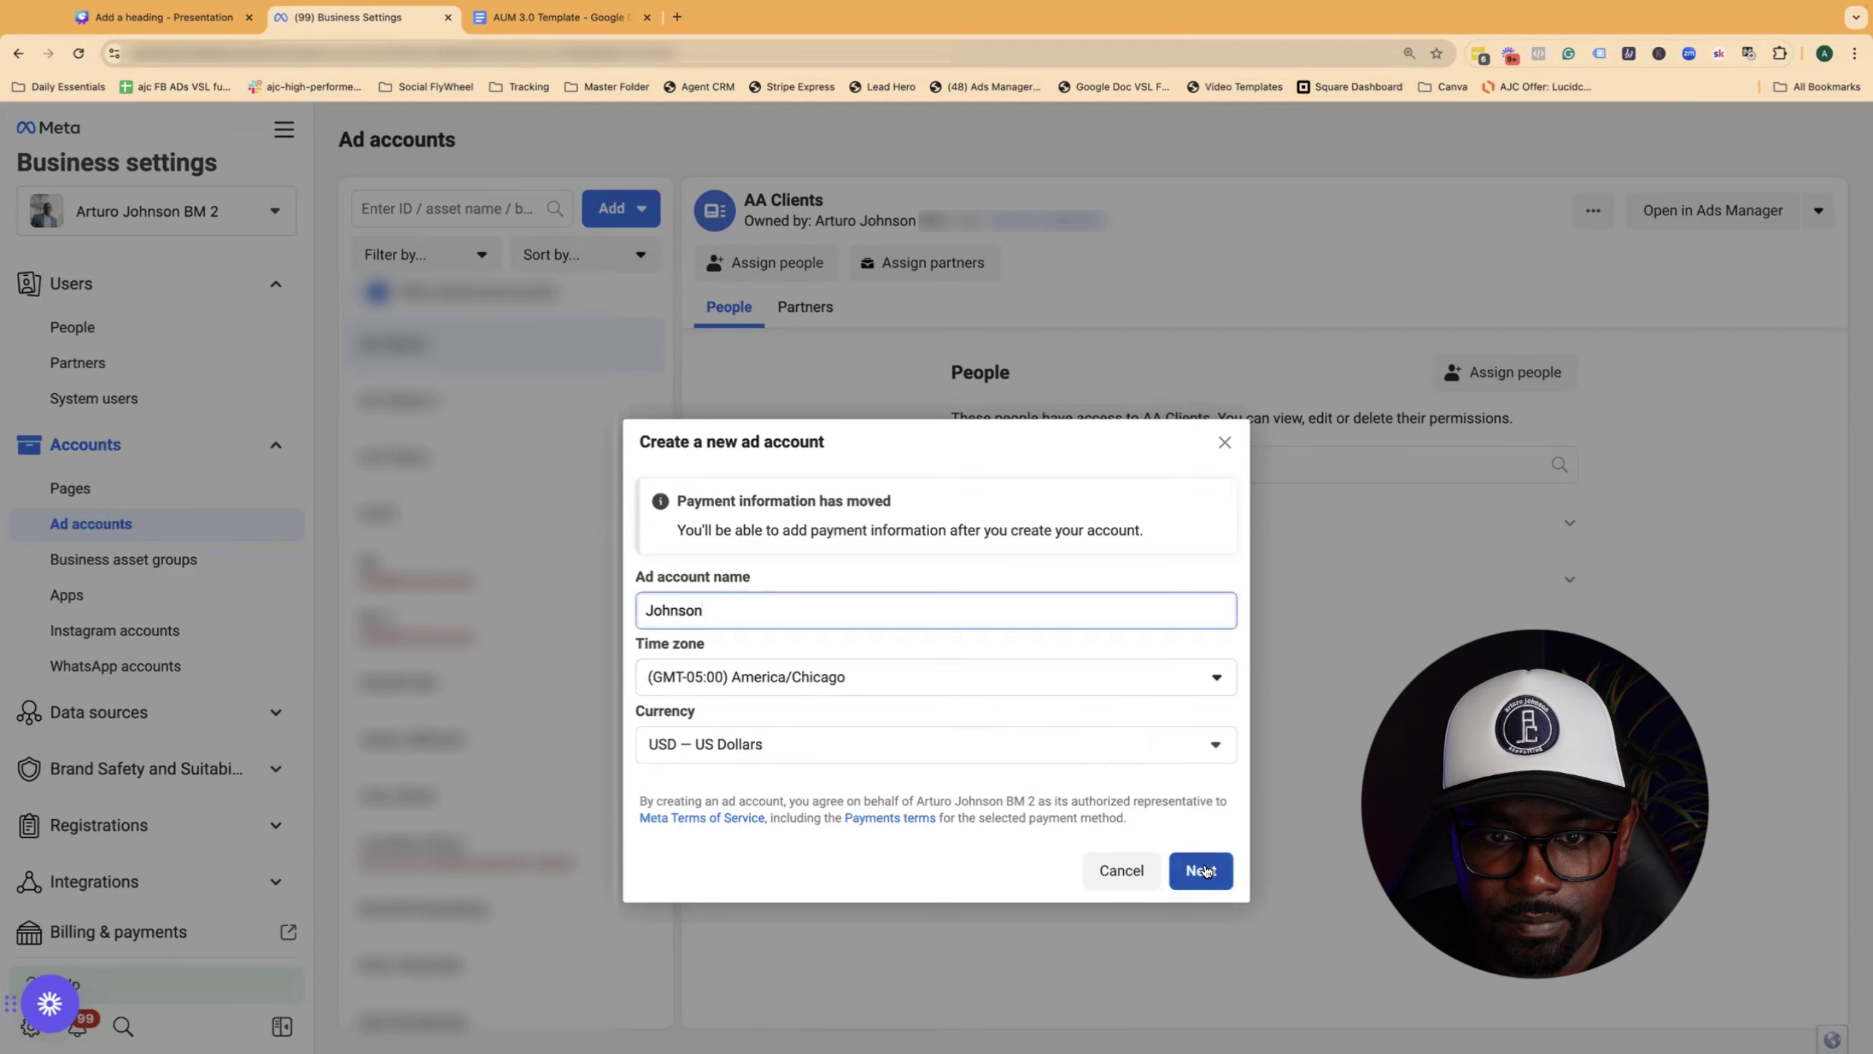
{"action": "left_click", "coordinate": [1203, 870]}
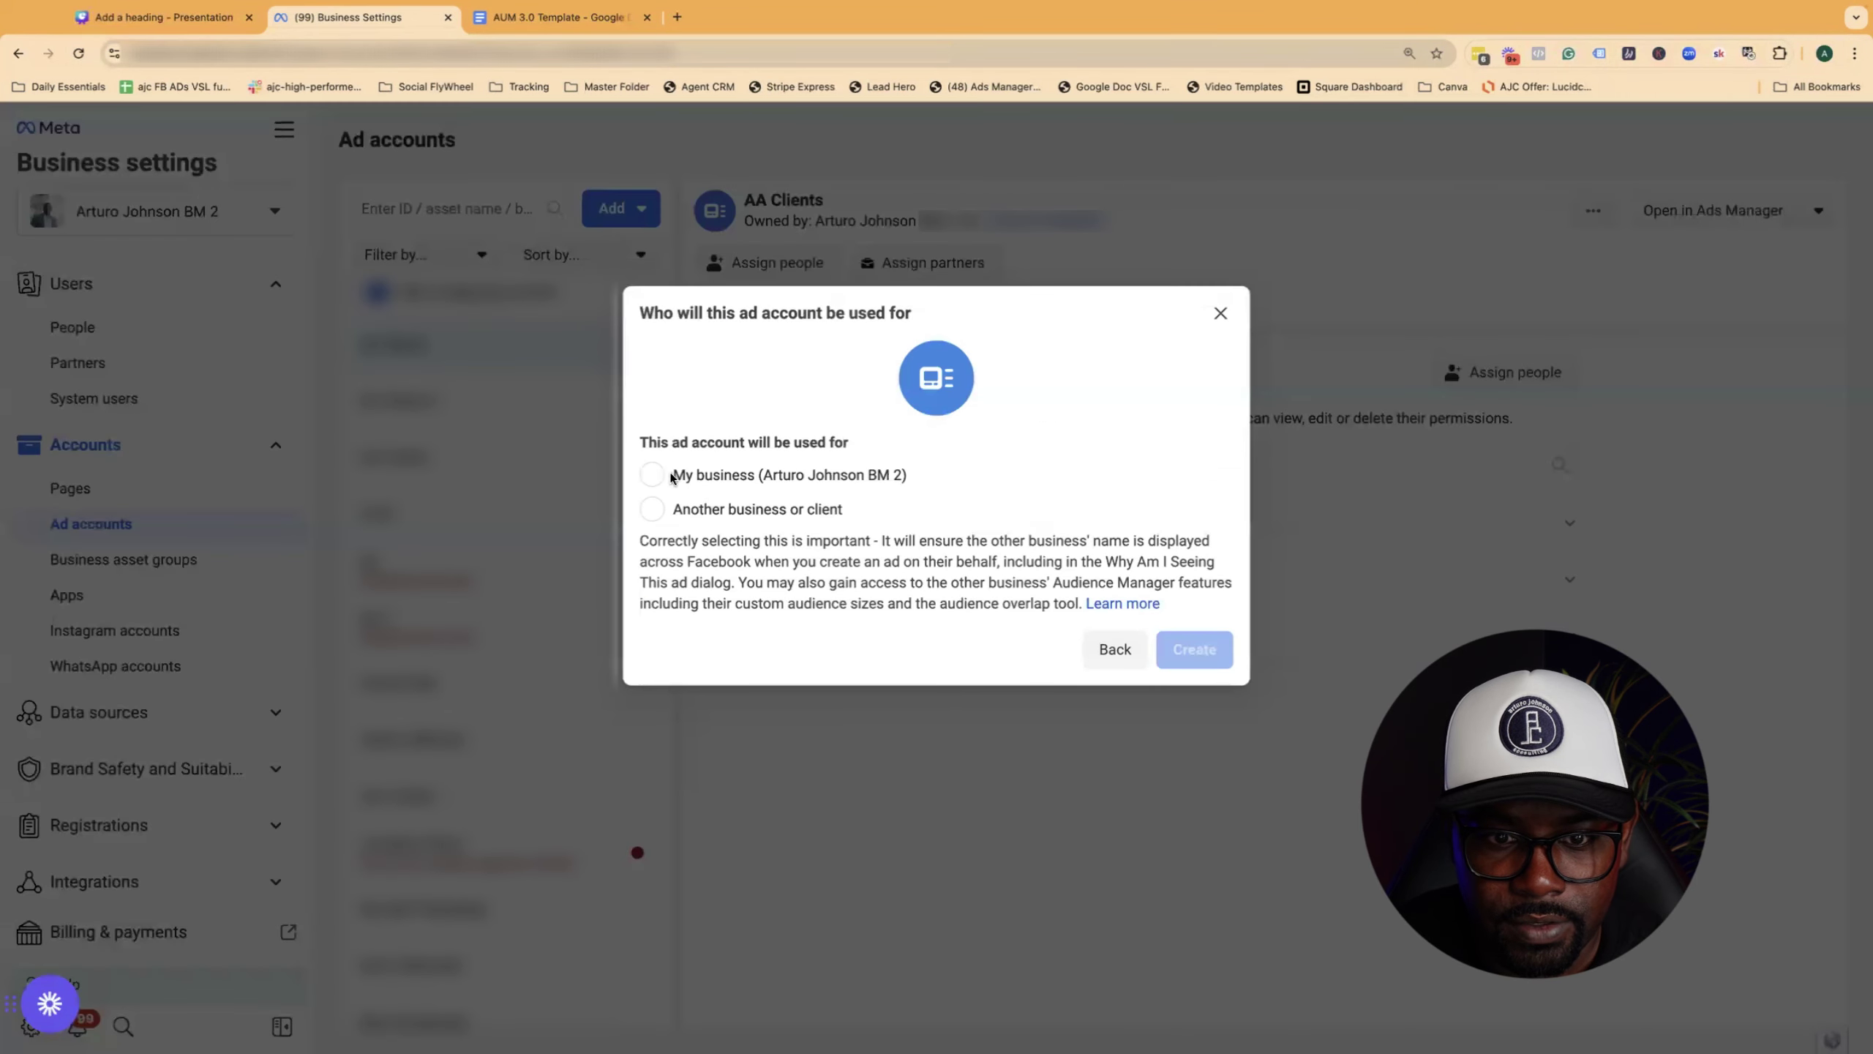
{"action": "left_click", "coordinate": [663, 476]}
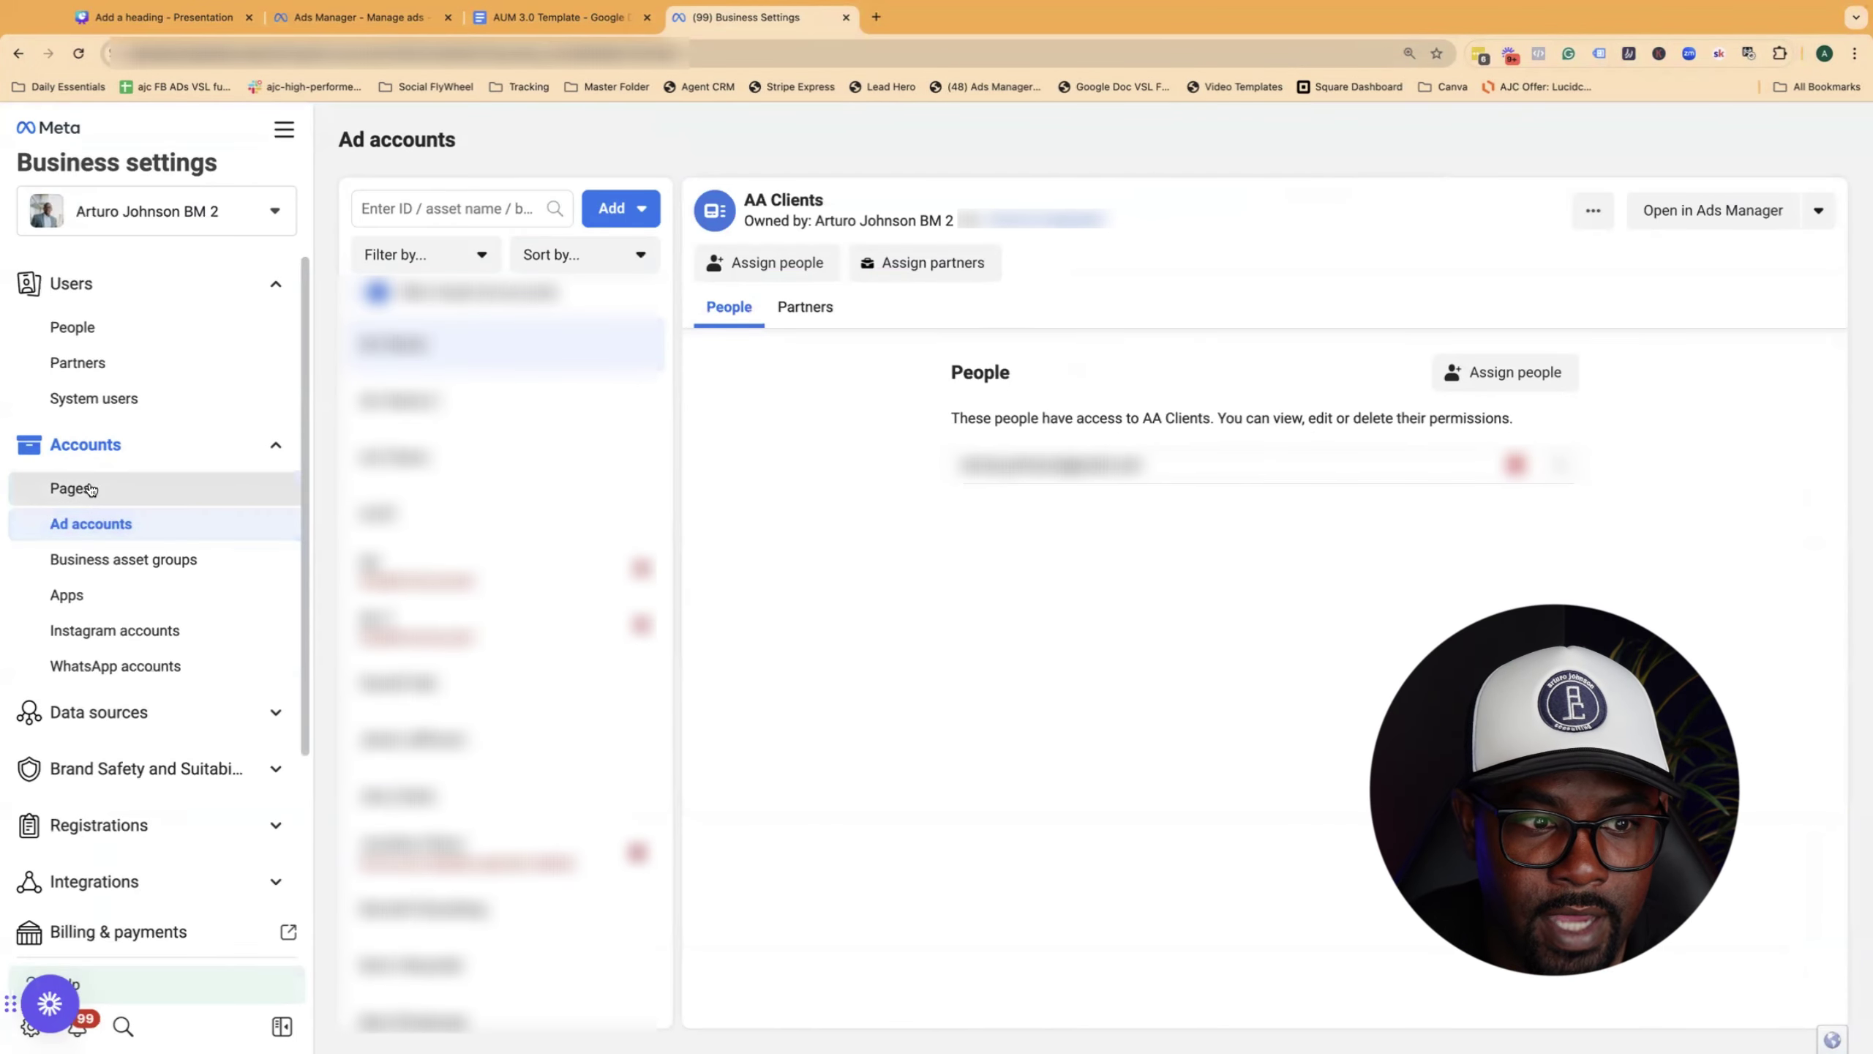
In the Pages section, choose Add > Create a new Page
{"action": "left_click", "coordinate": [91, 489]}
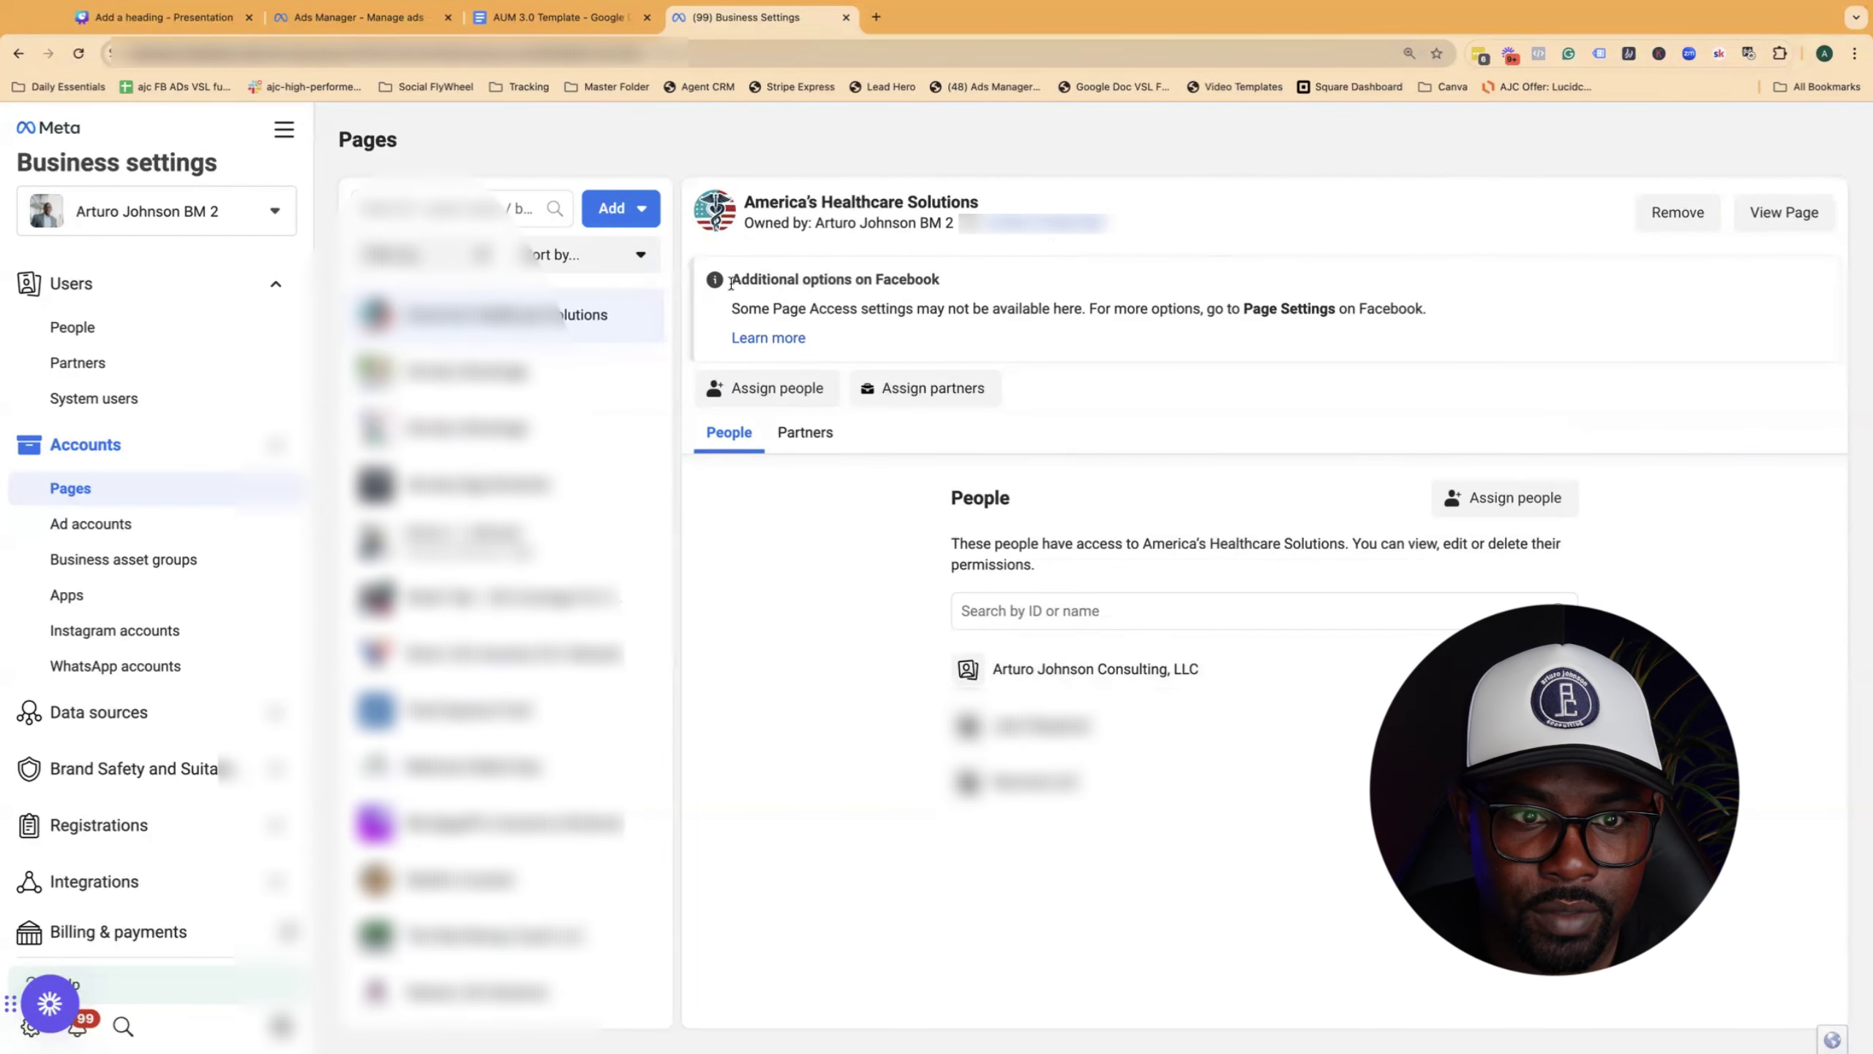
{"action": "left_click", "coordinate": [637, 212]}
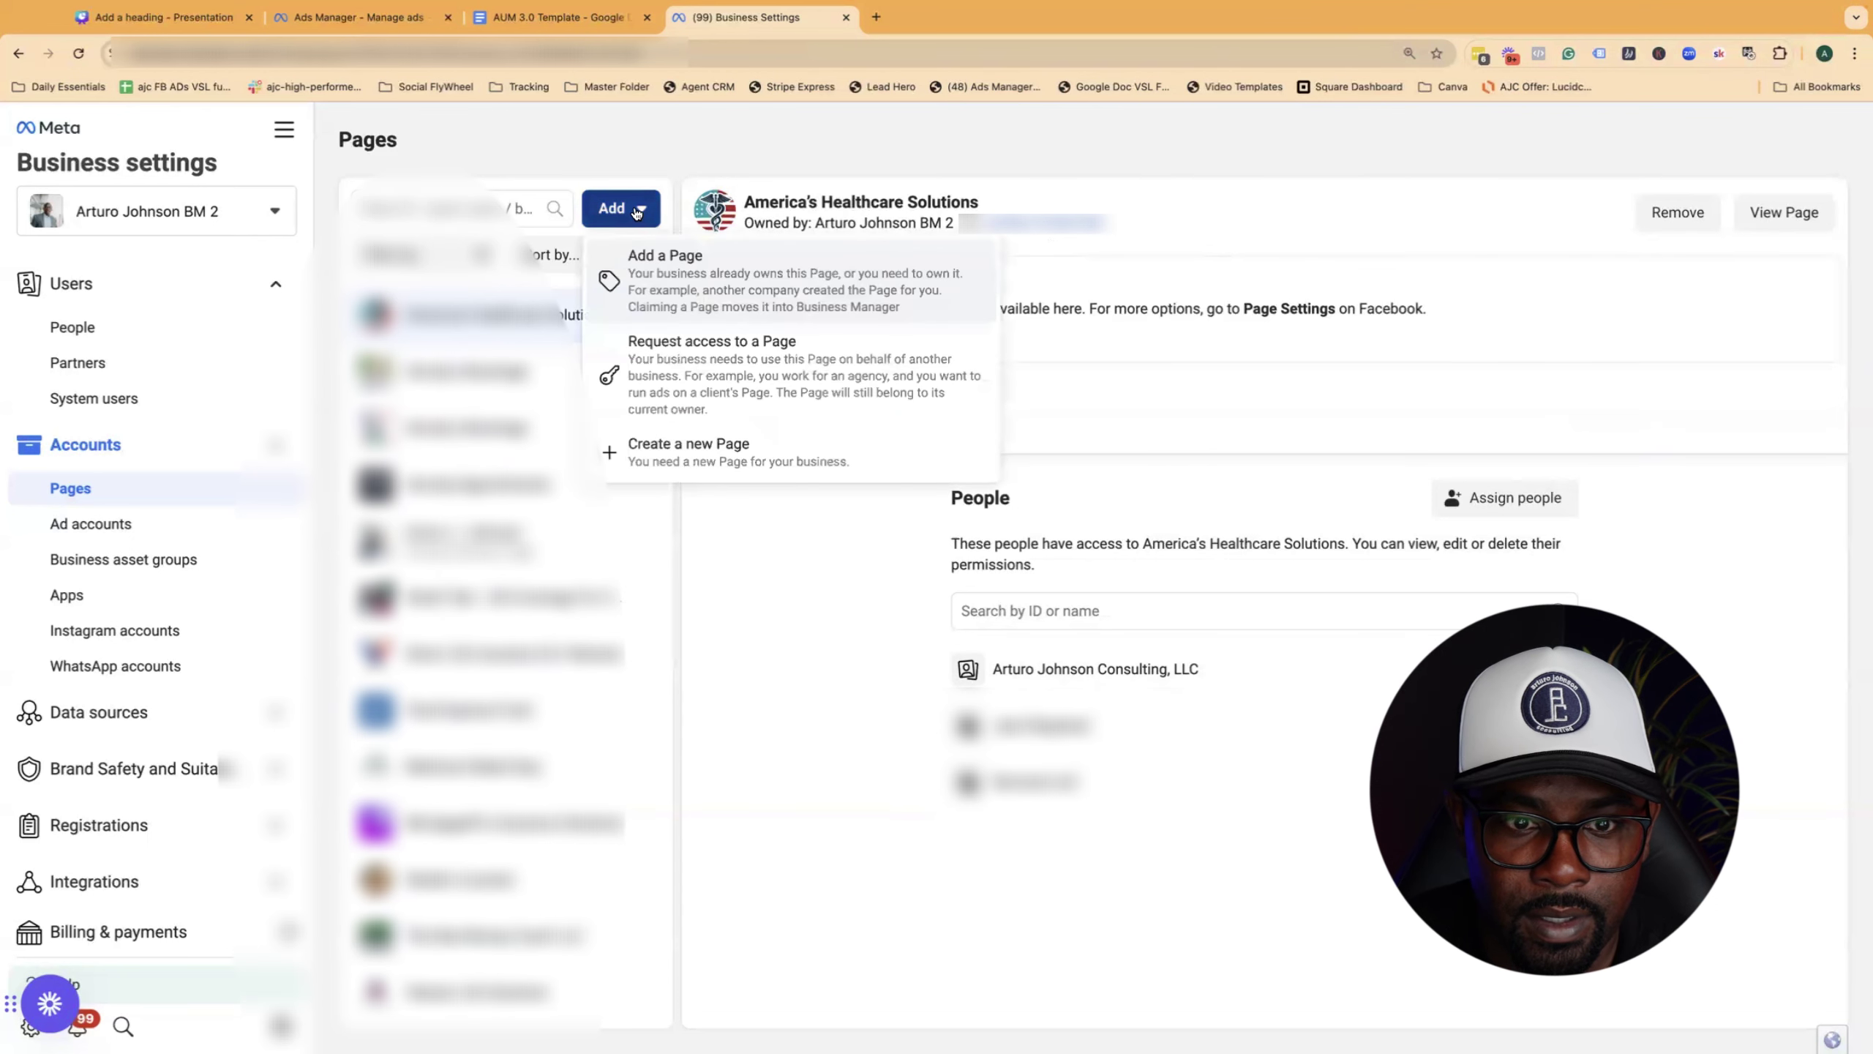
{"action": "left_click", "coordinate": [707, 448]}
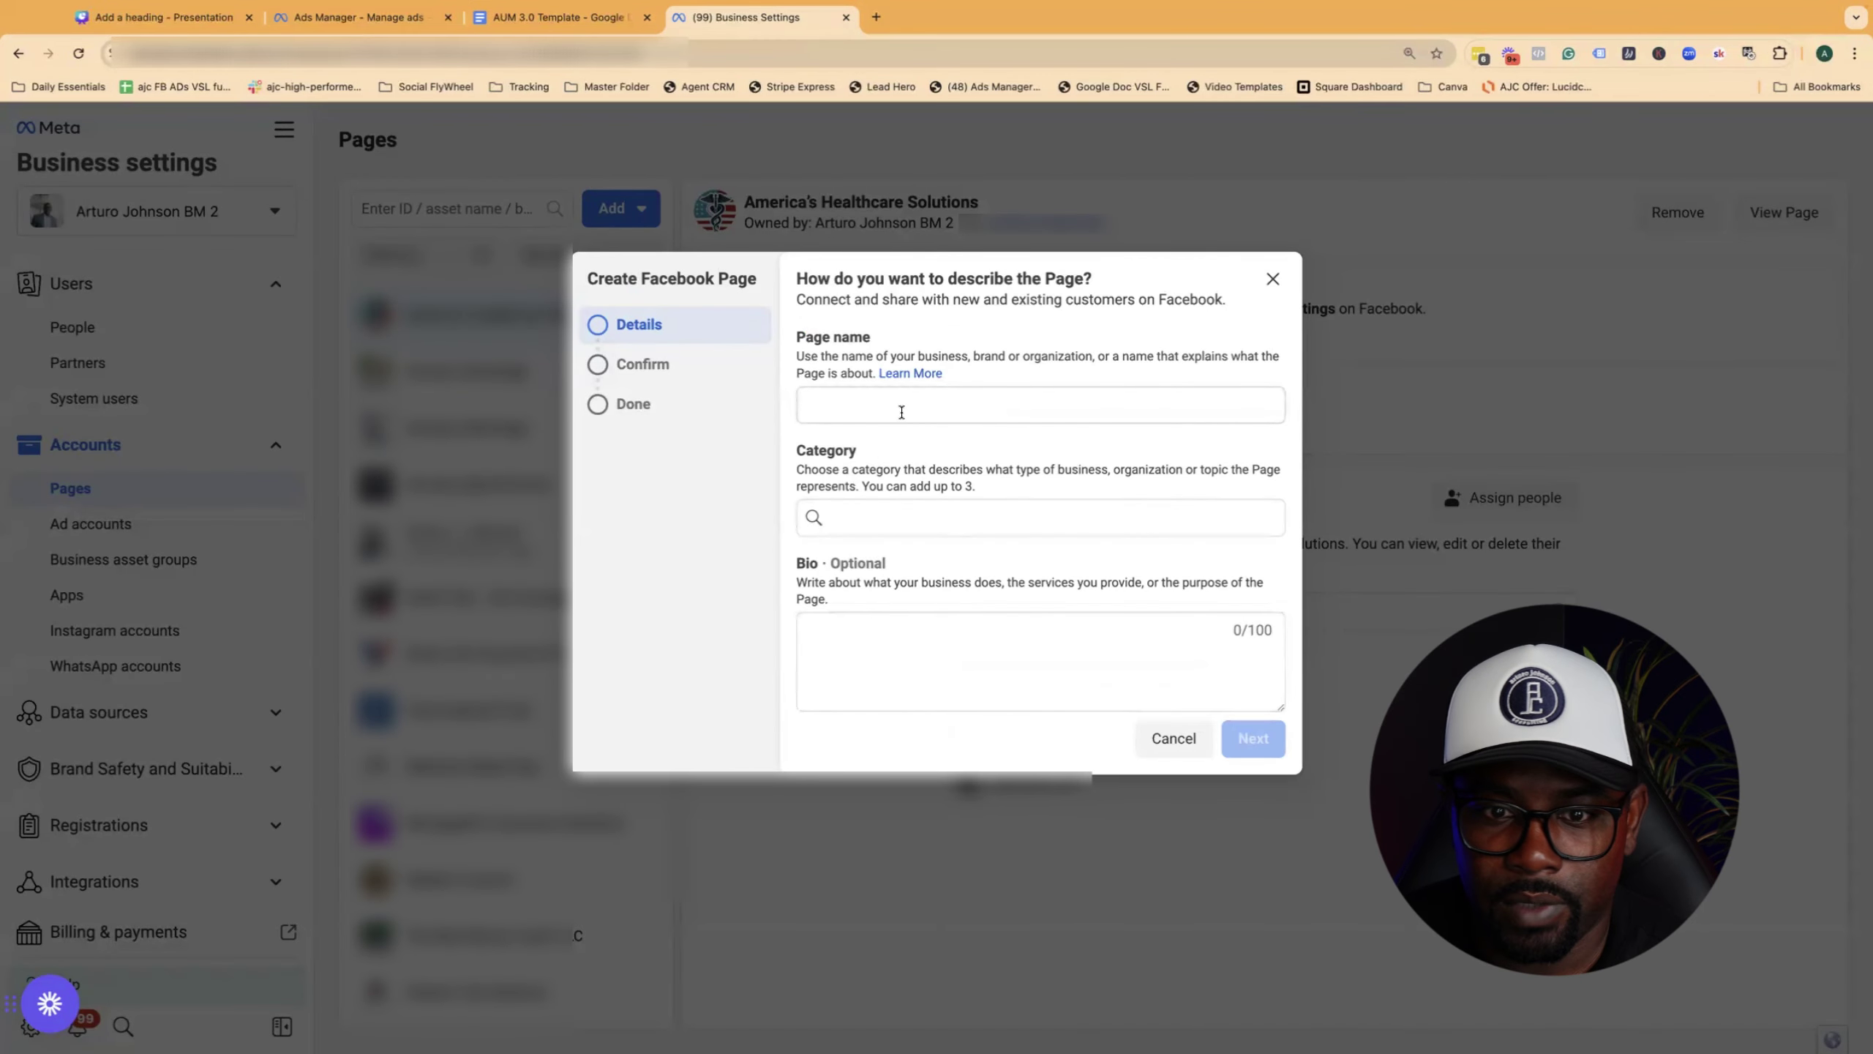
Enter a page name and 'fin' as category, then abandon the Create Facebook Page form
{"action": "left_click", "coordinate": [946, 405]}
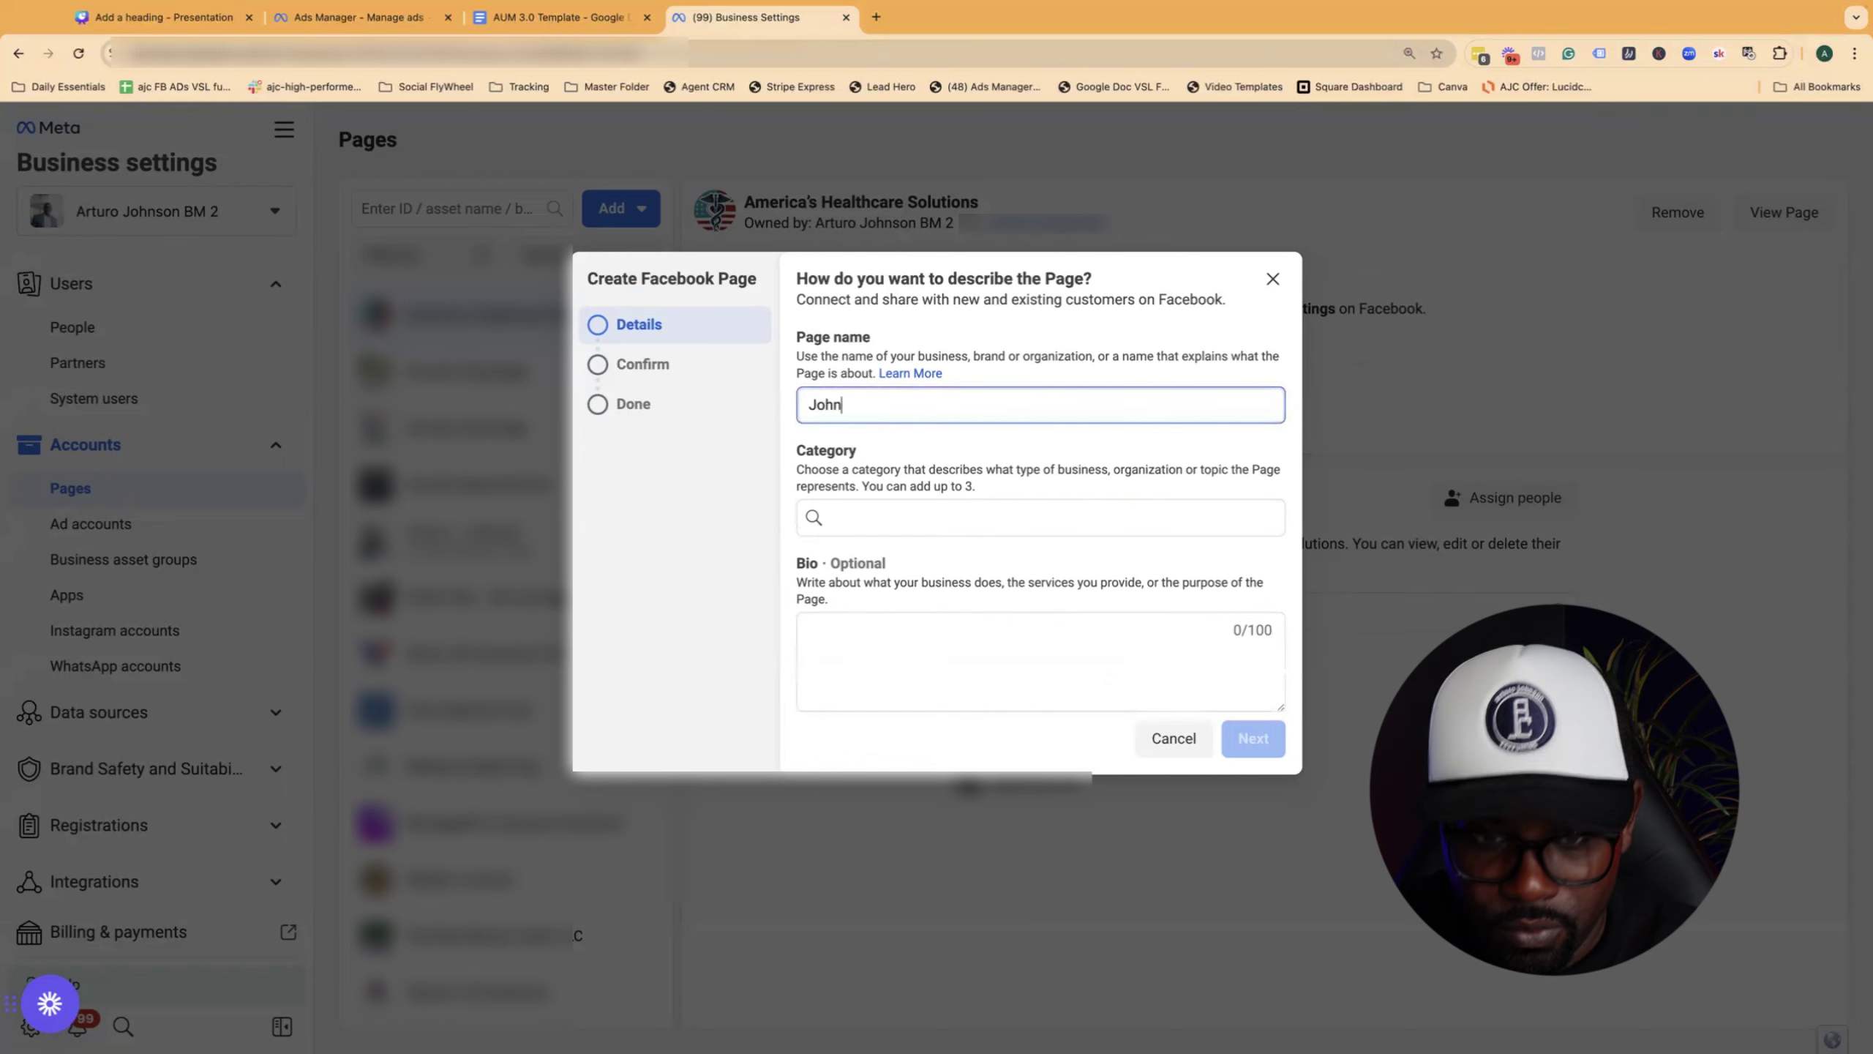
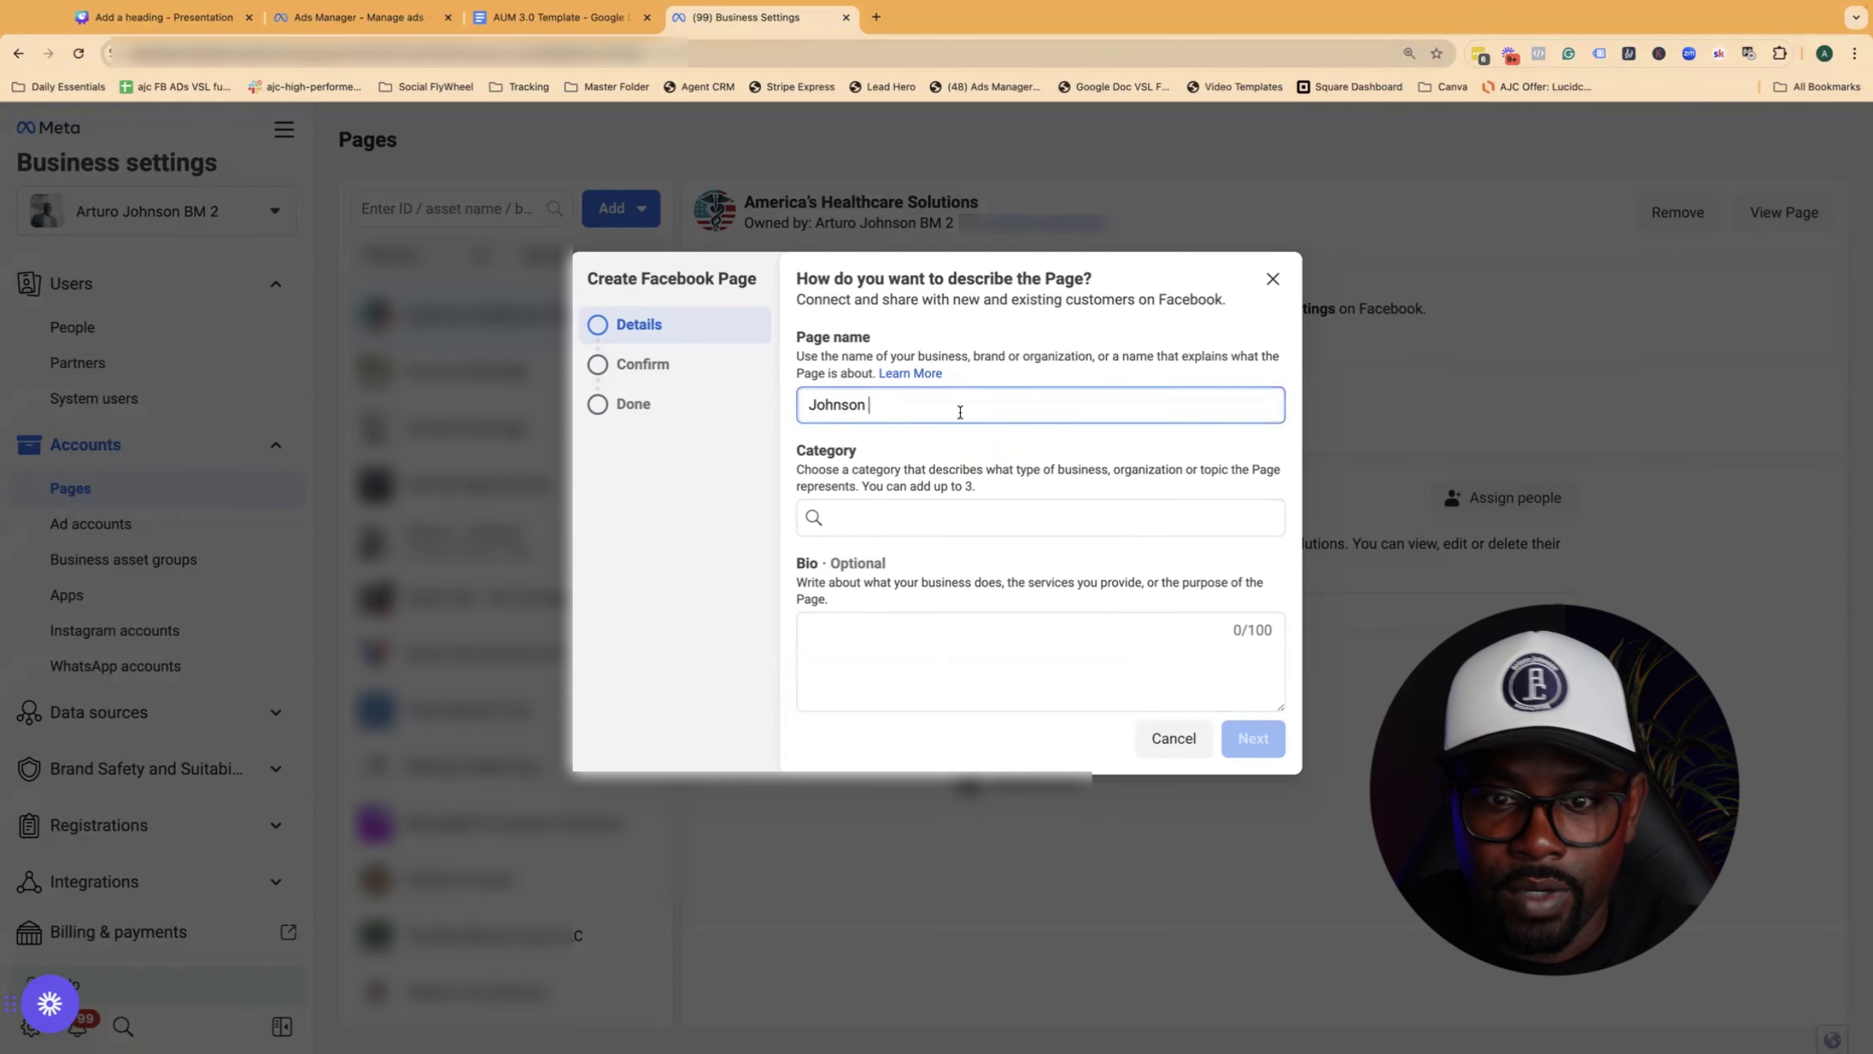
{"action": "left_click", "coordinate": [989, 517]}
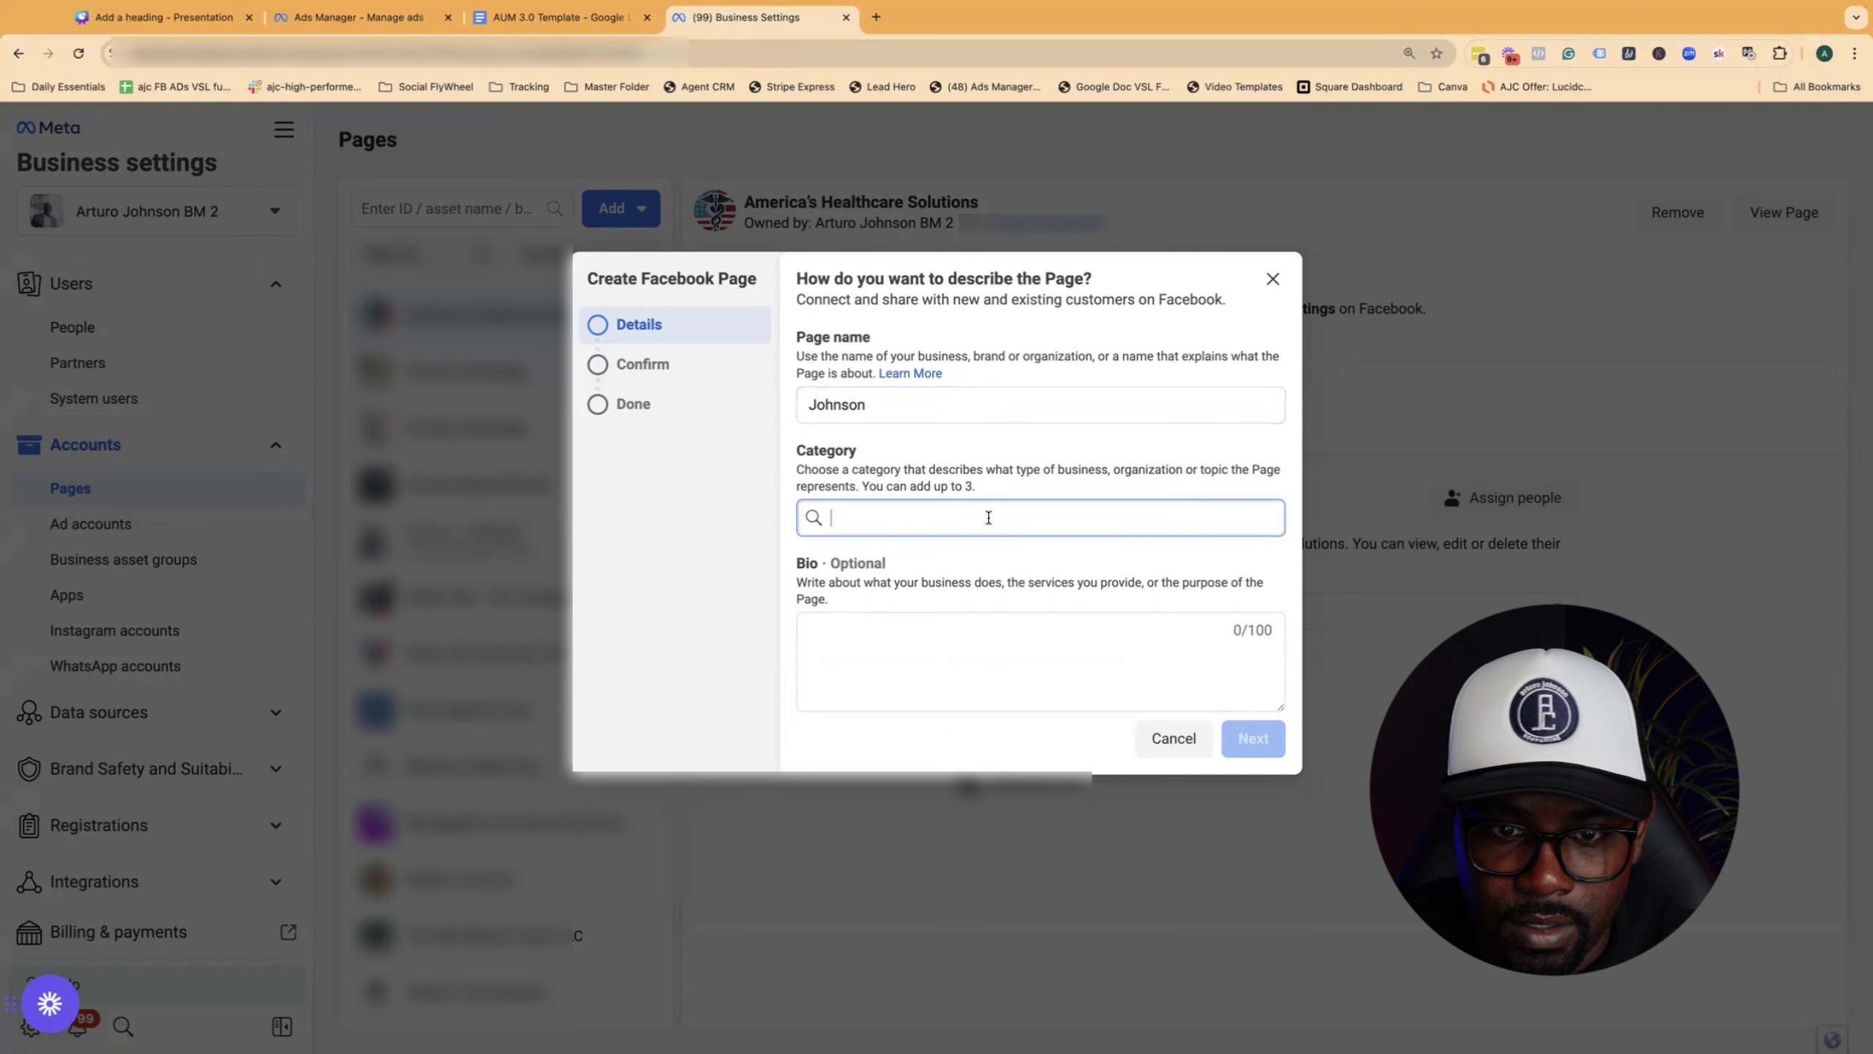
{"action": "type", "text": "fin"}
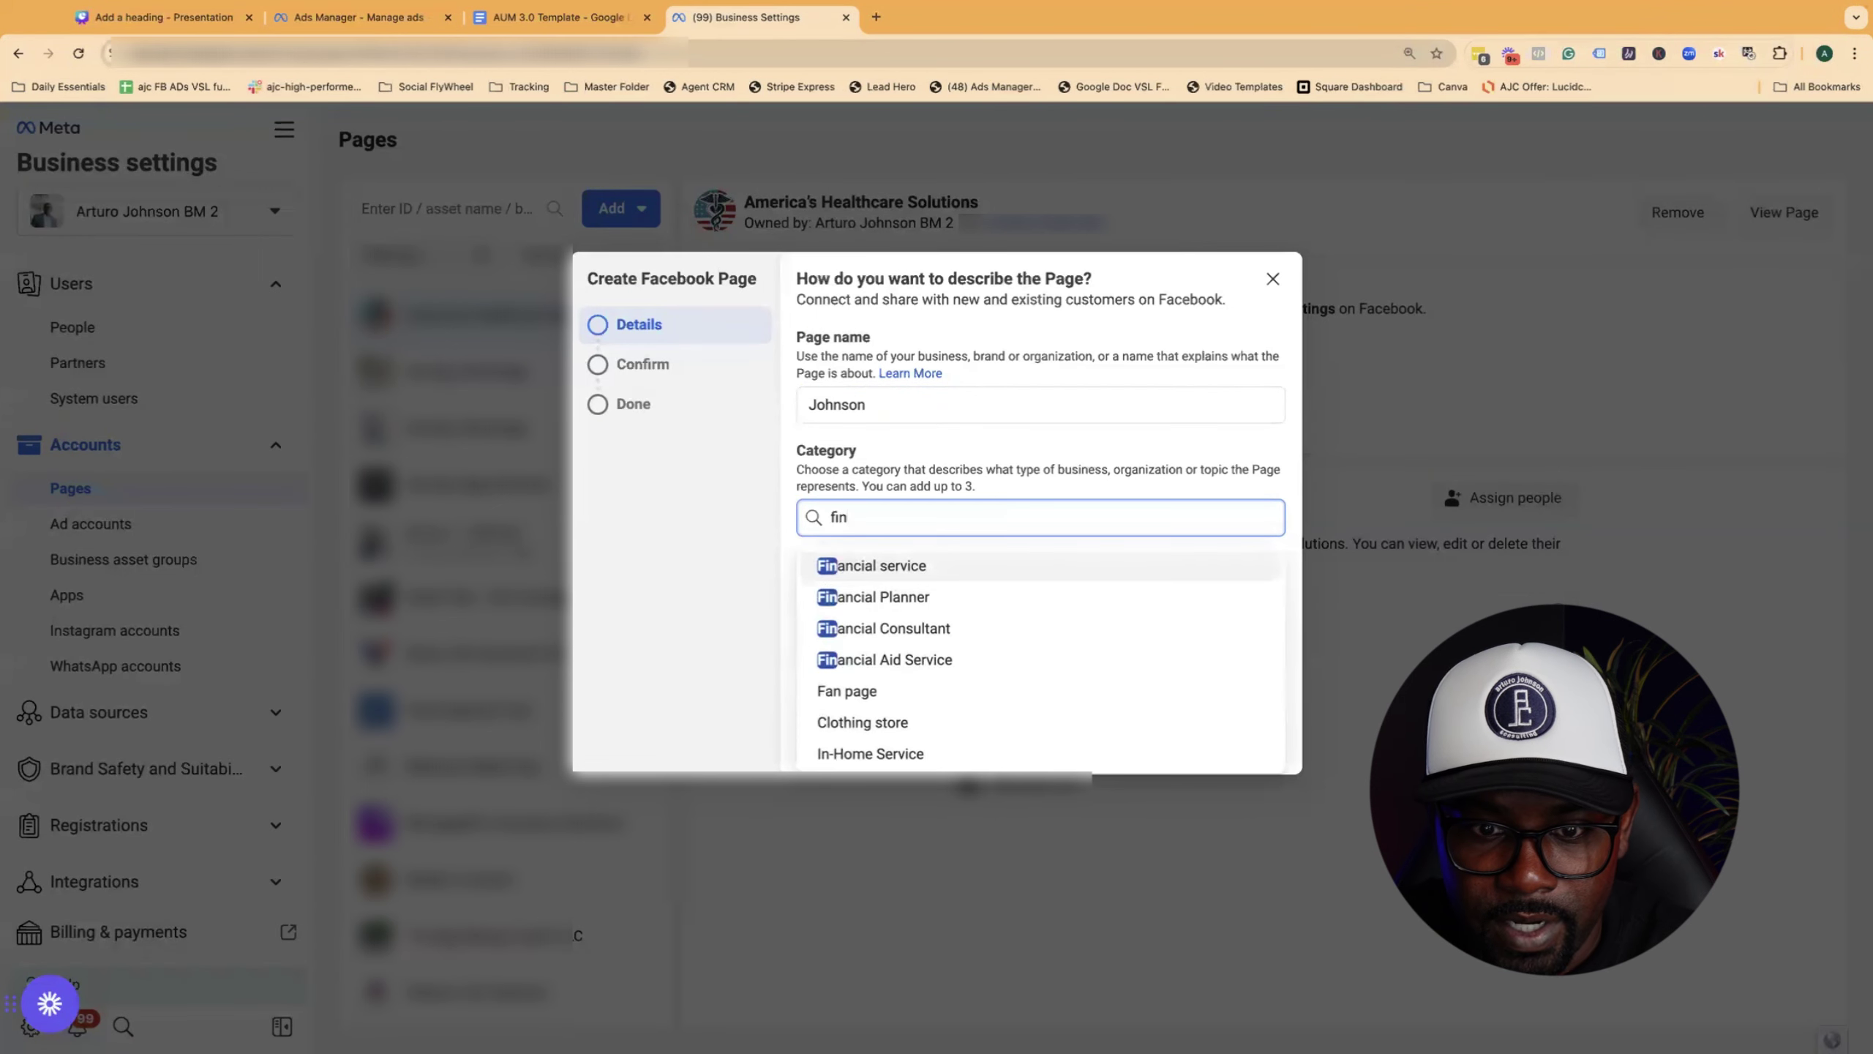
{"action": "left_click", "coordinate": [764, 563]}
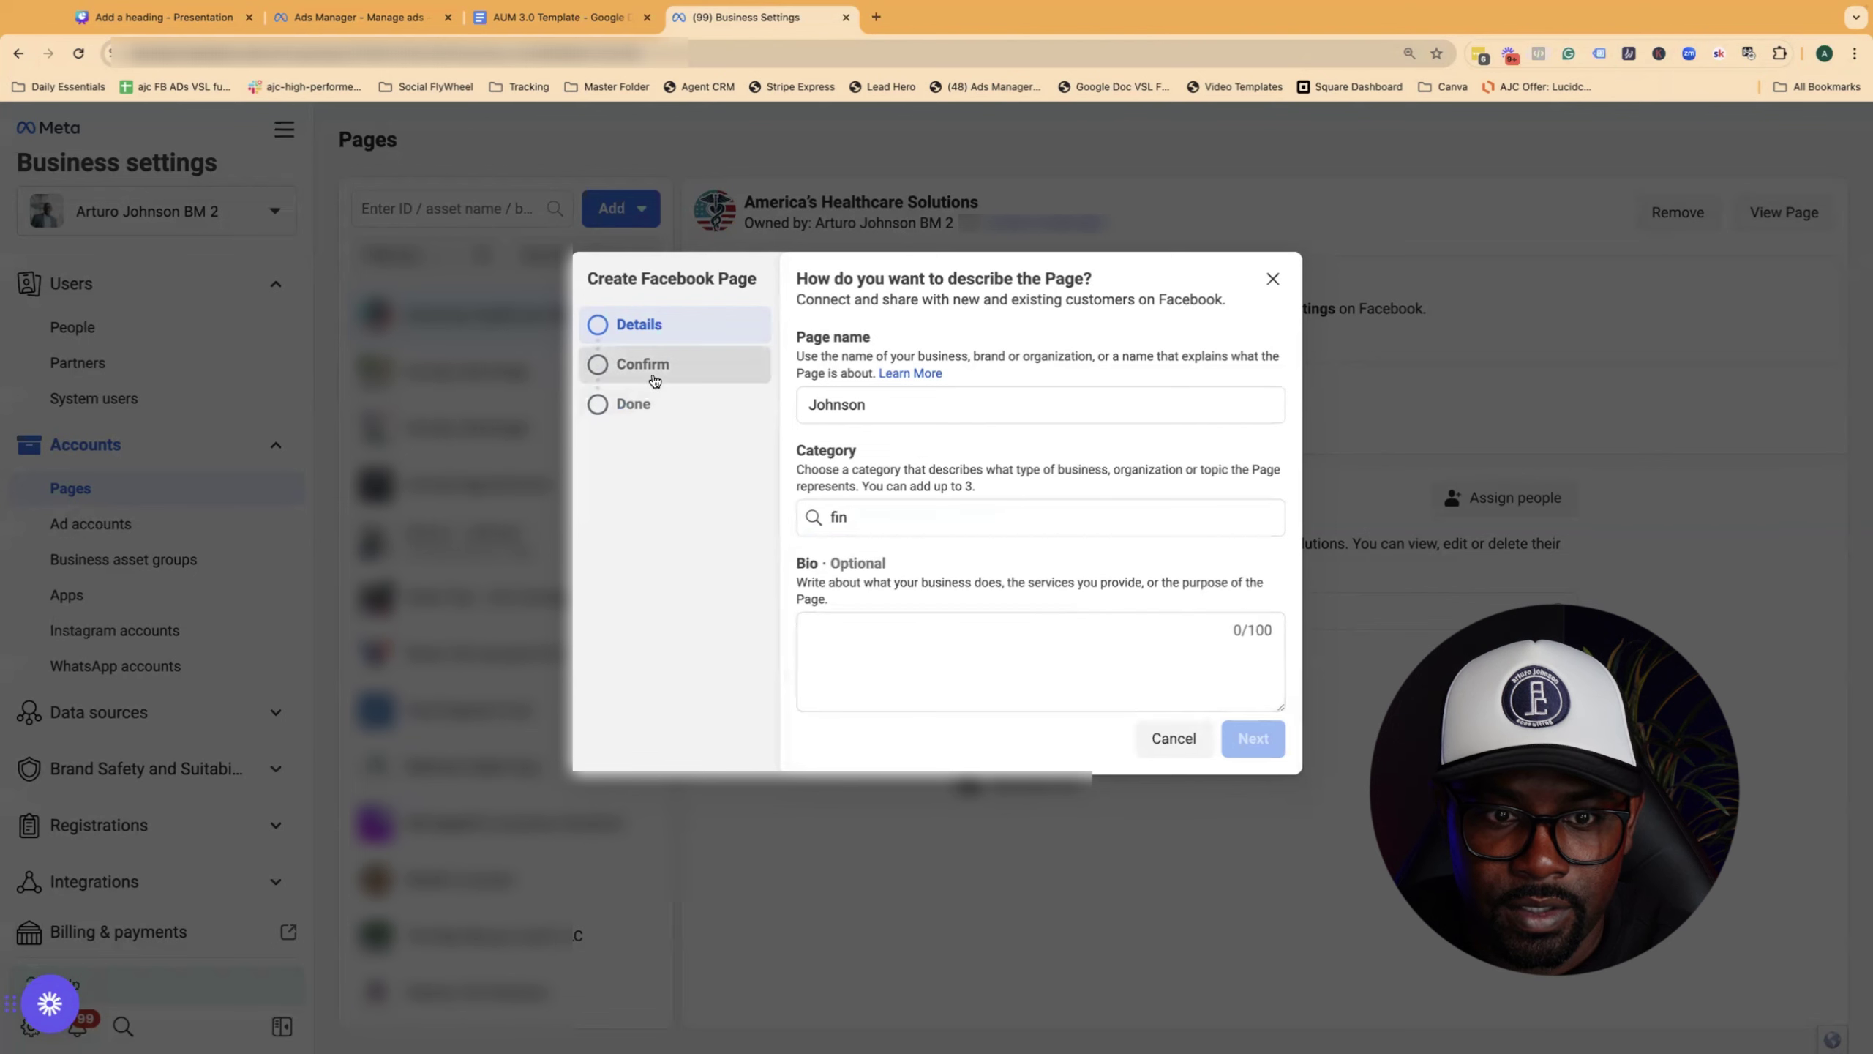
{"action": "left_click", "coordinate": [1273, 278]}
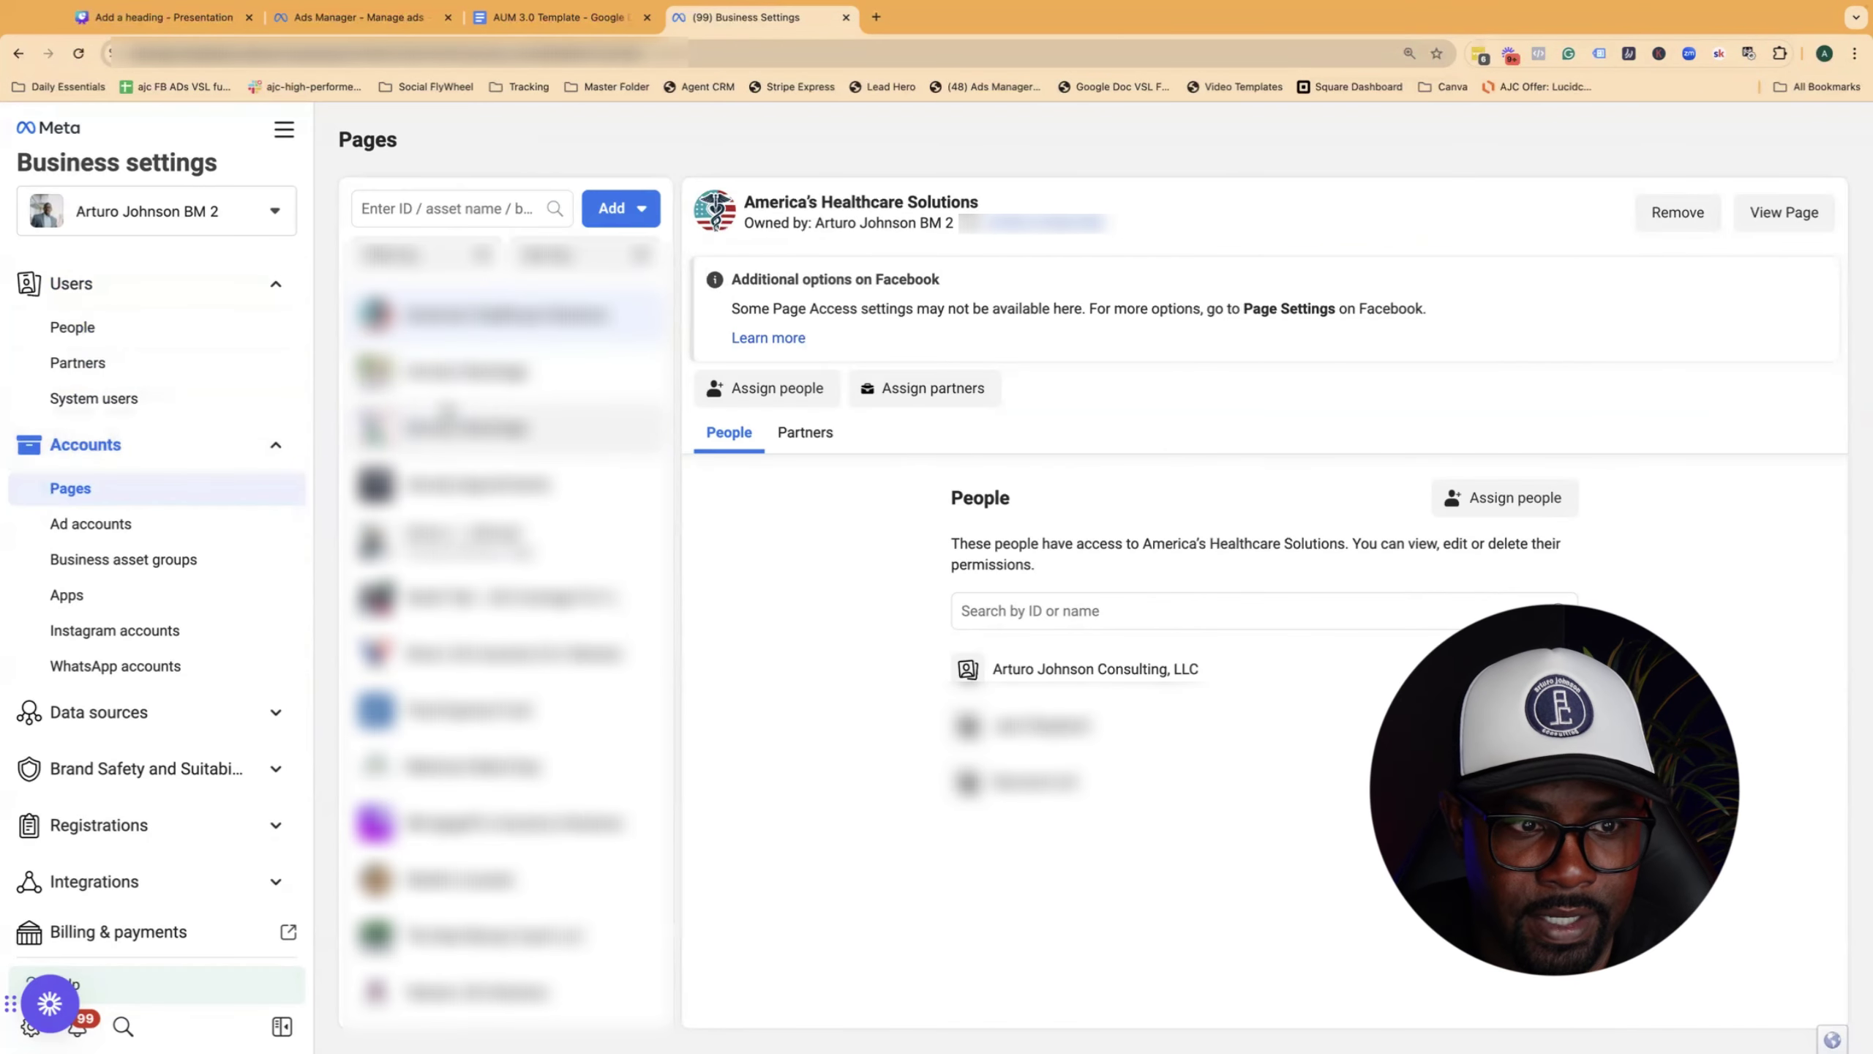
Invite a new person from Users > People, entering their email address to reach step 2
{"action": "left_click", "coordinate": [85, 334]}
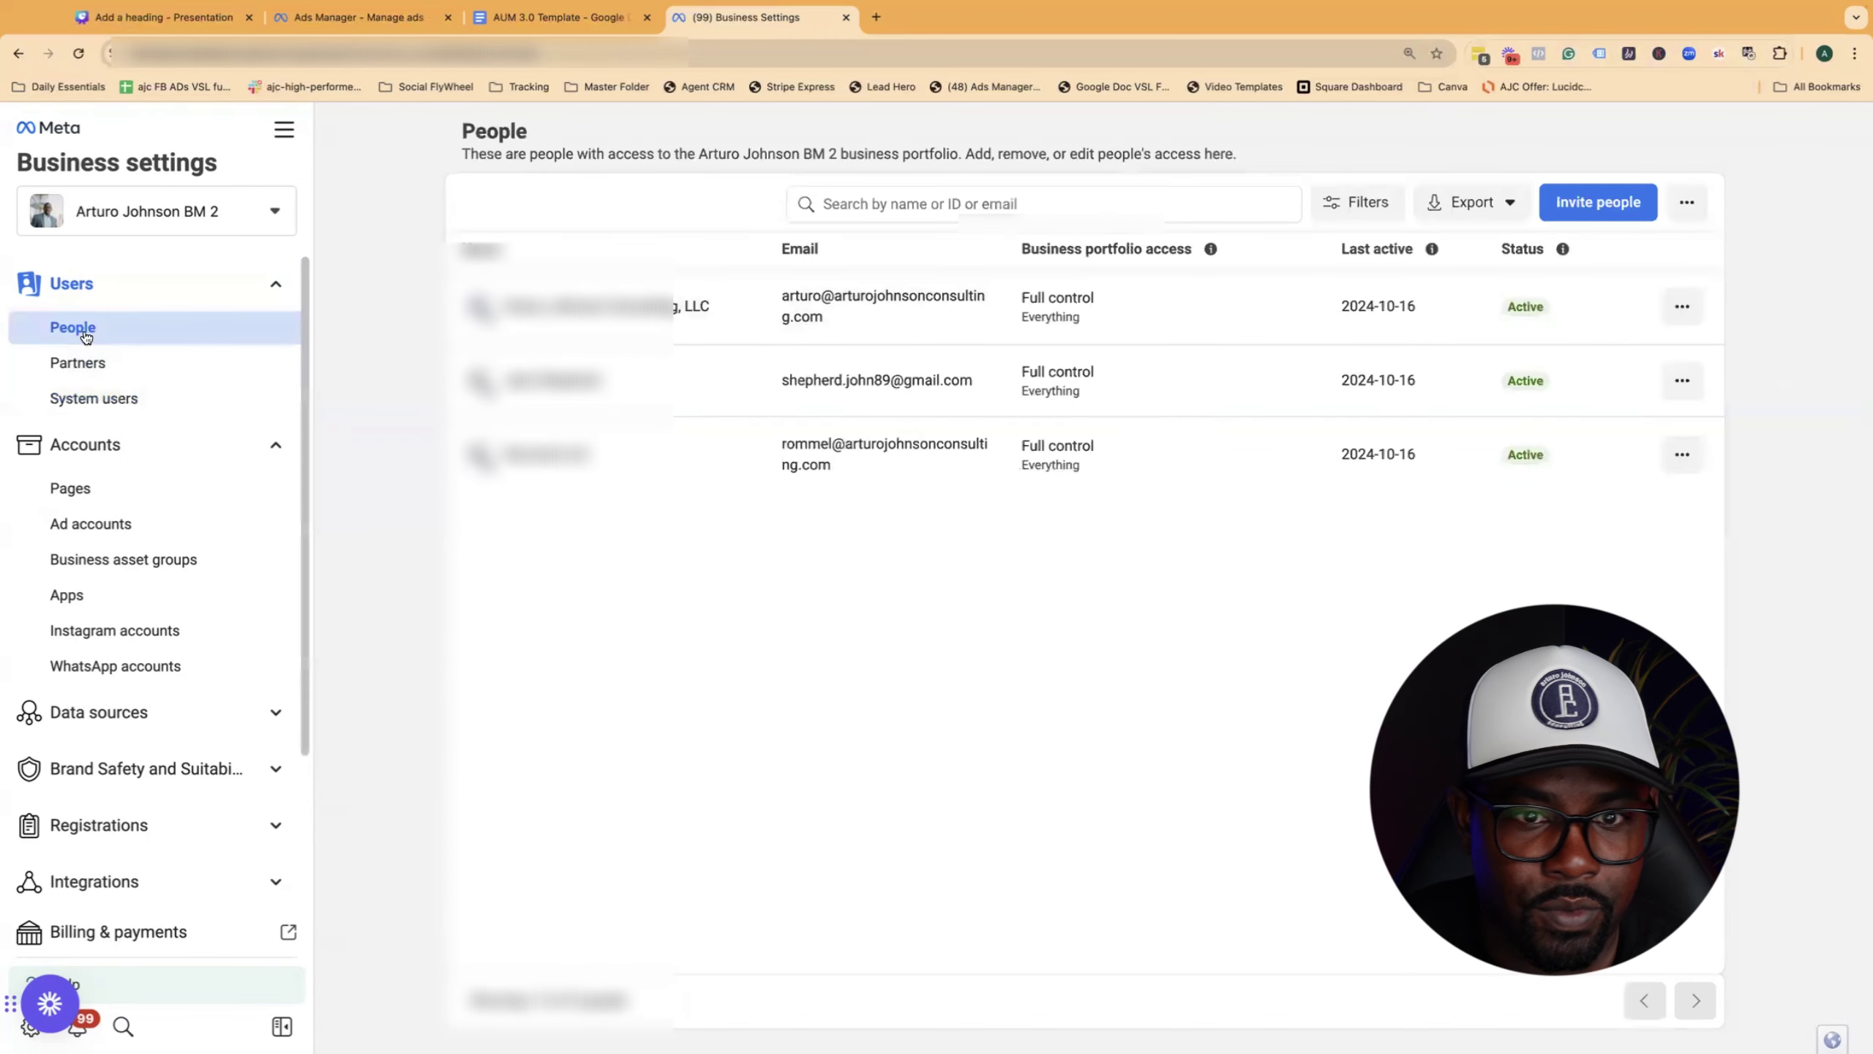
{"action": "left_click", "coordinate": [1589, 211]}
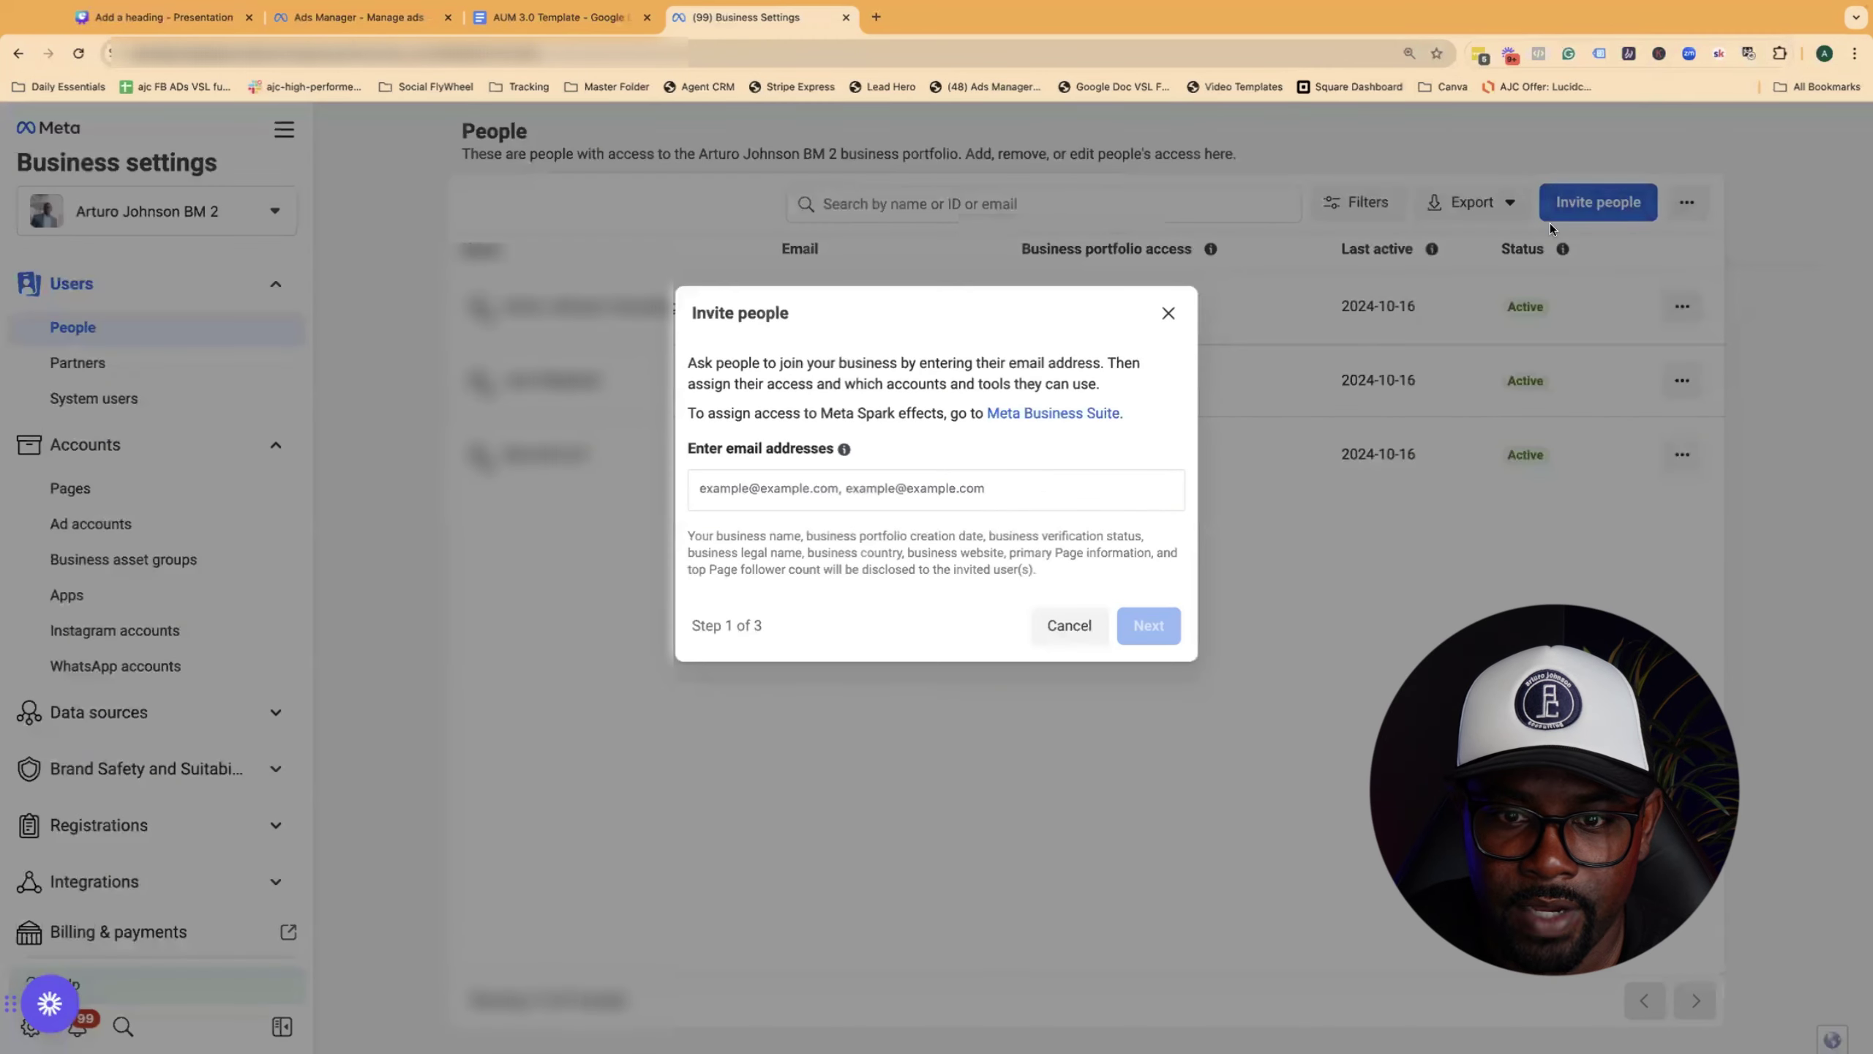
{"action": "left_click", "coordinate": [908, 493]}
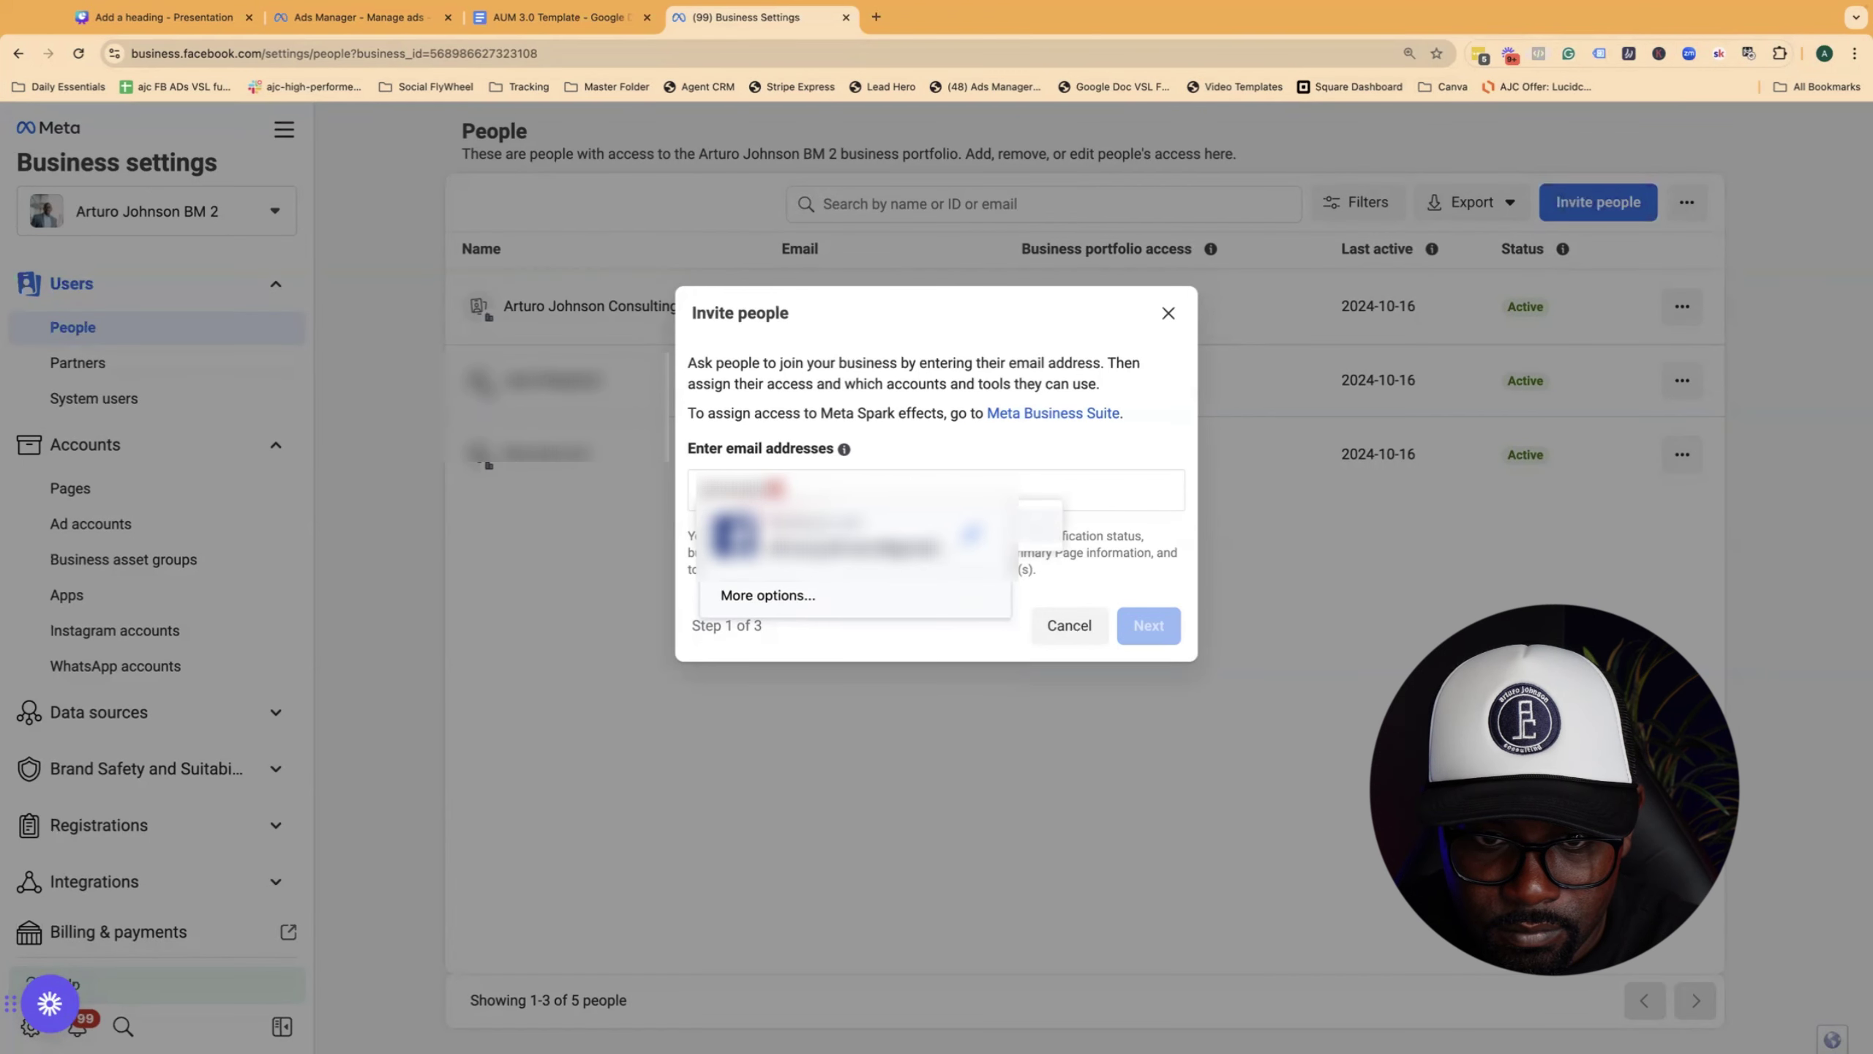
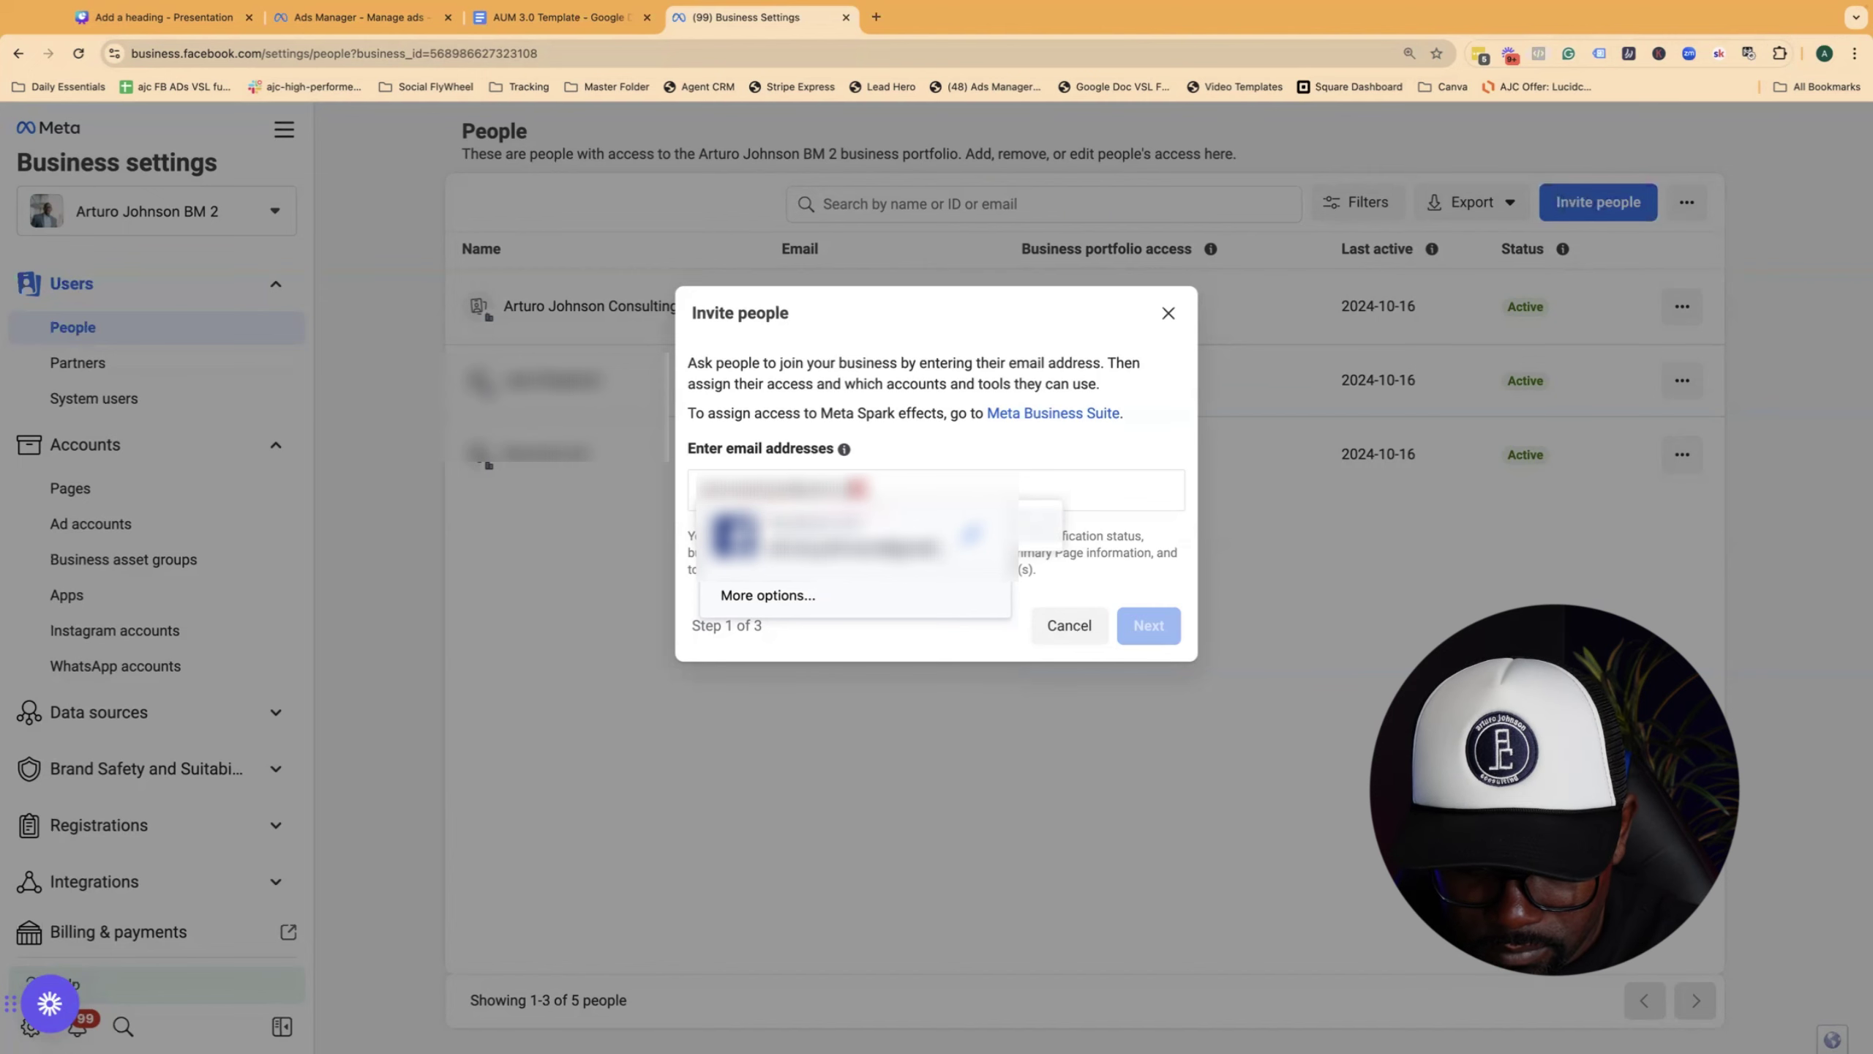
{"action": "key", "text": "Return"}
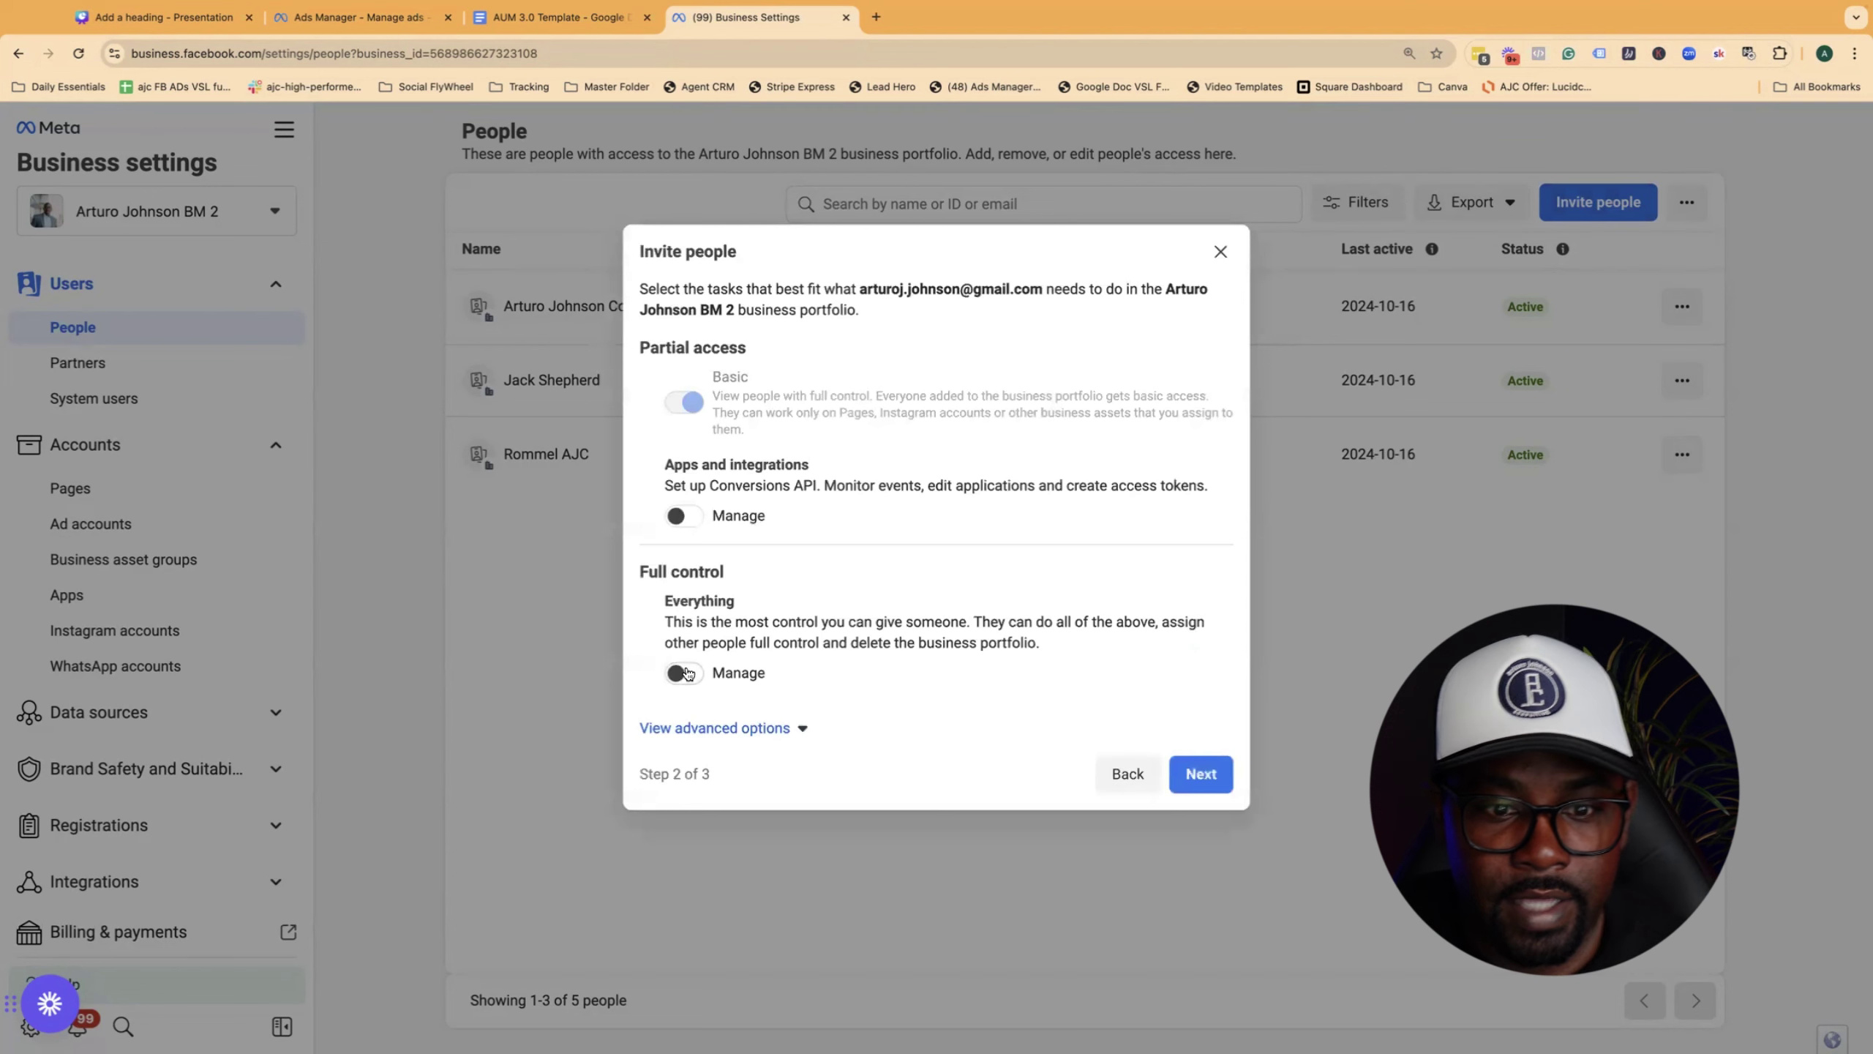
Give the invitee Full control of everything and continue to asset selection
{"action": "left_click", "coordinate": [677, 673]}
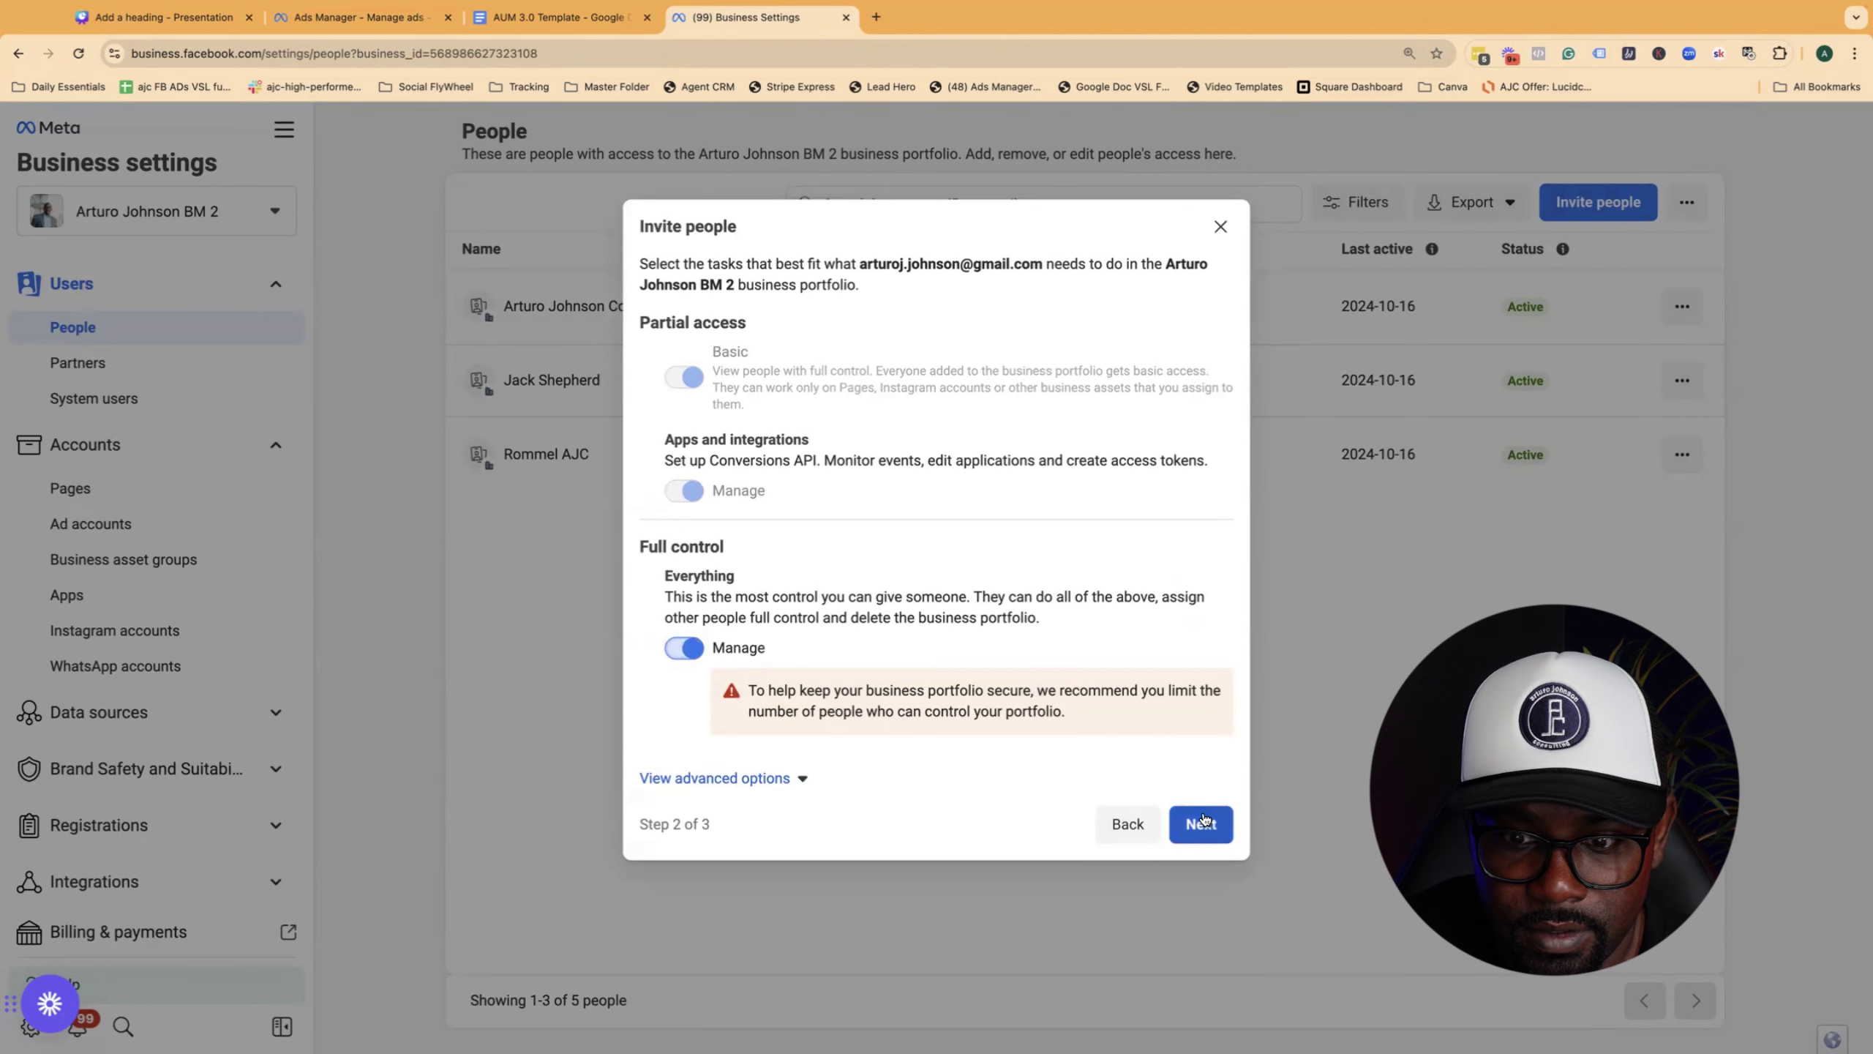
{"action": "left_click", "coordinate": [1202, 820]}
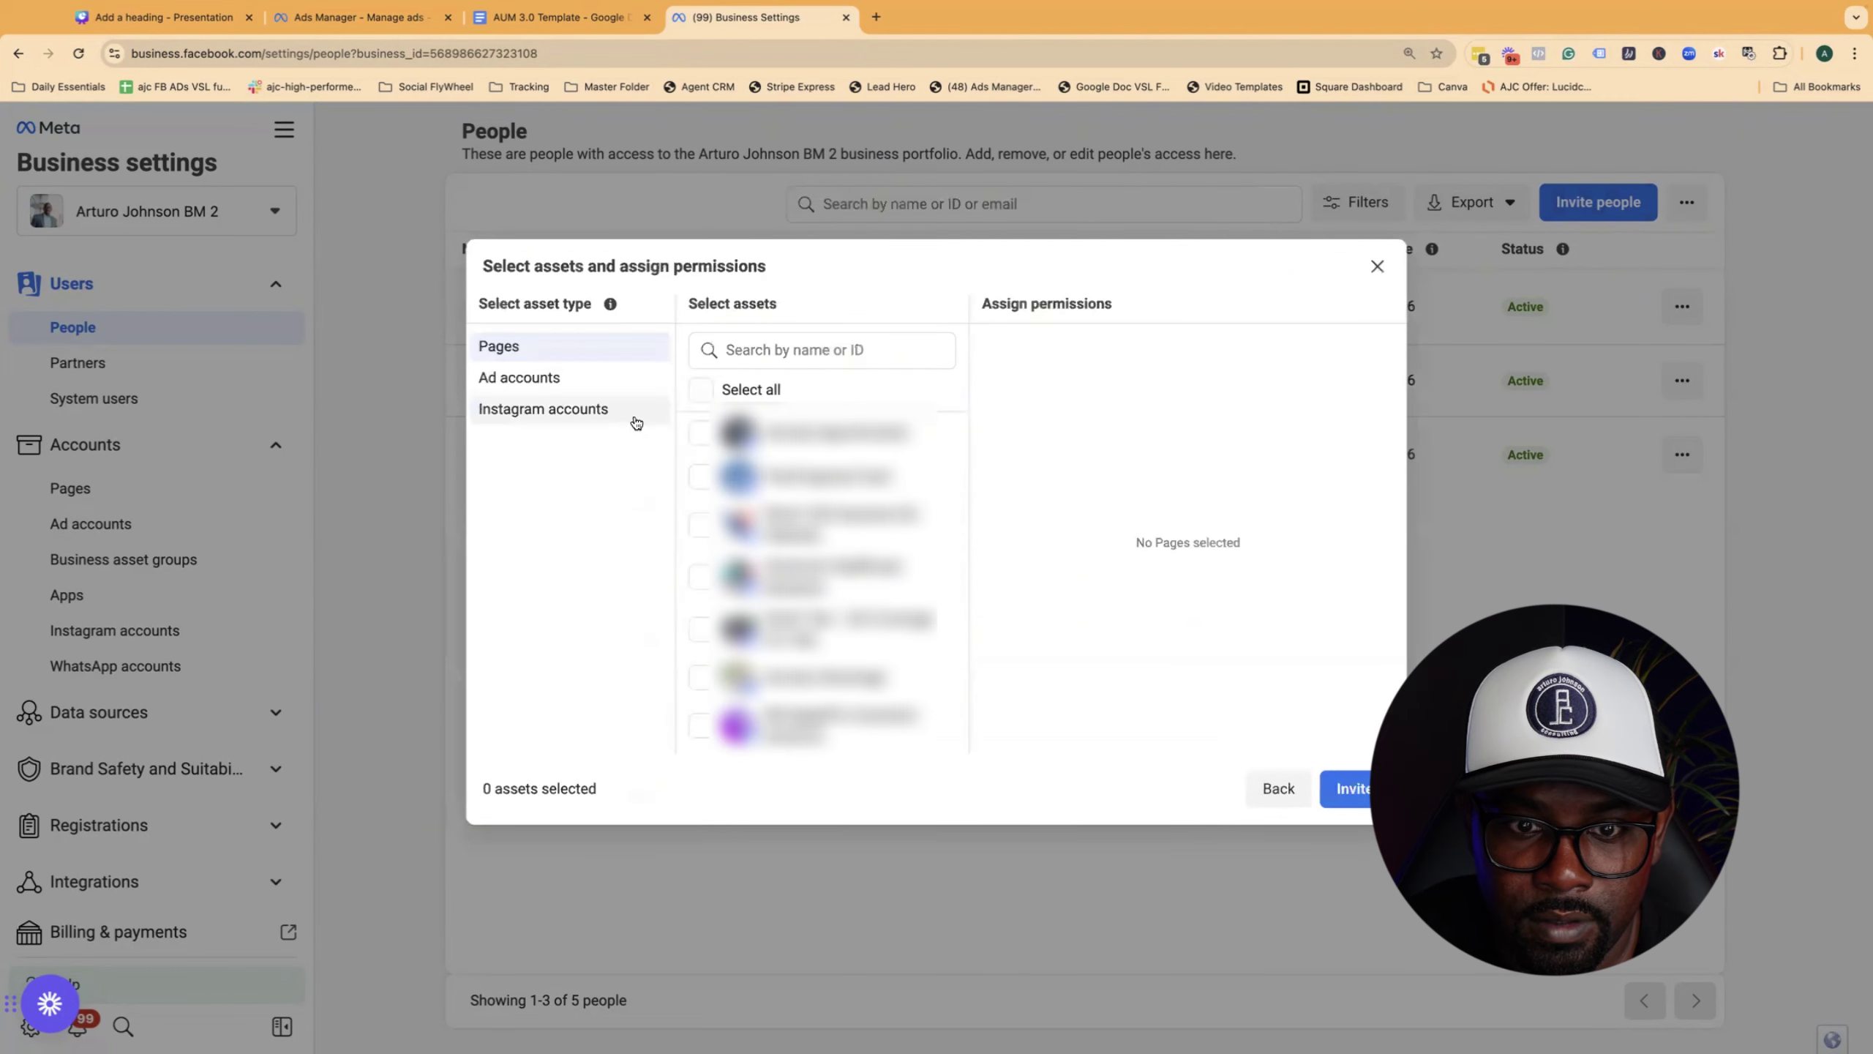
Assign the first page to the invitee with Everything access
{"action": "left_click", "coordinate": [558, 382]}
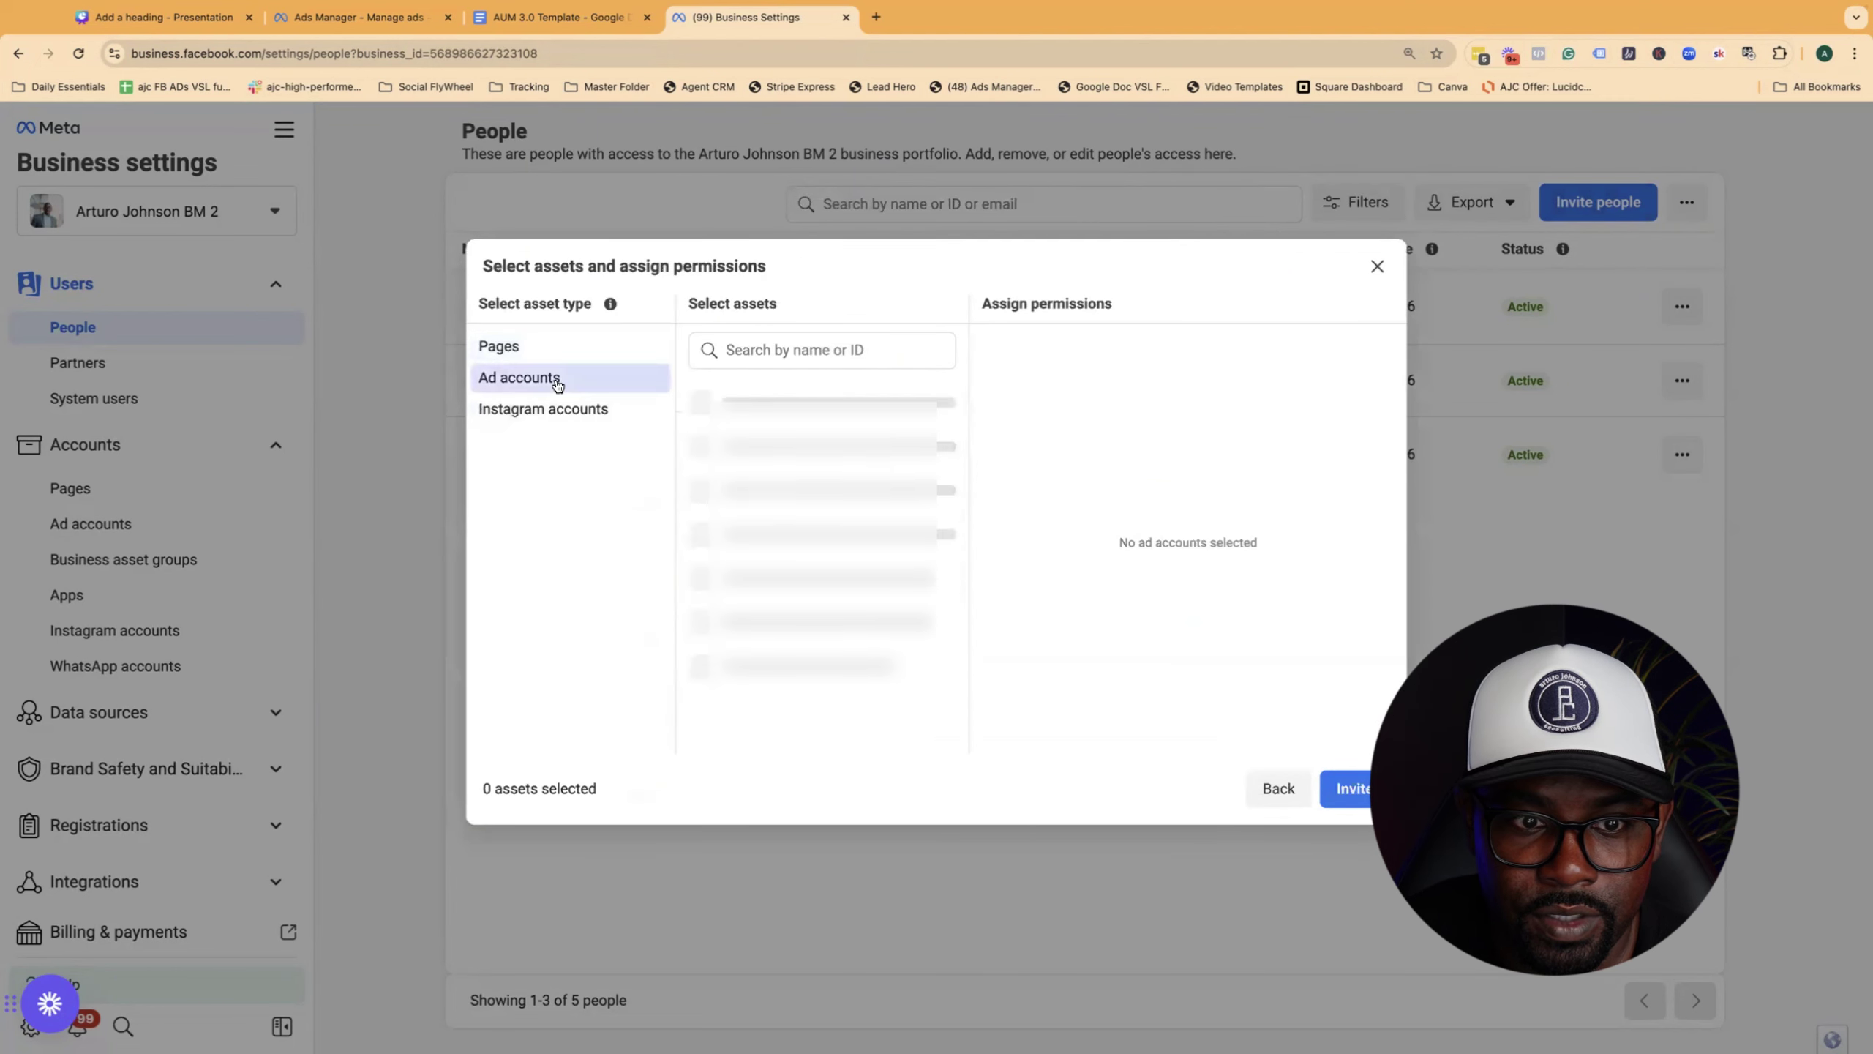
{"action": "left_click", "coordinate": [537, 350]}
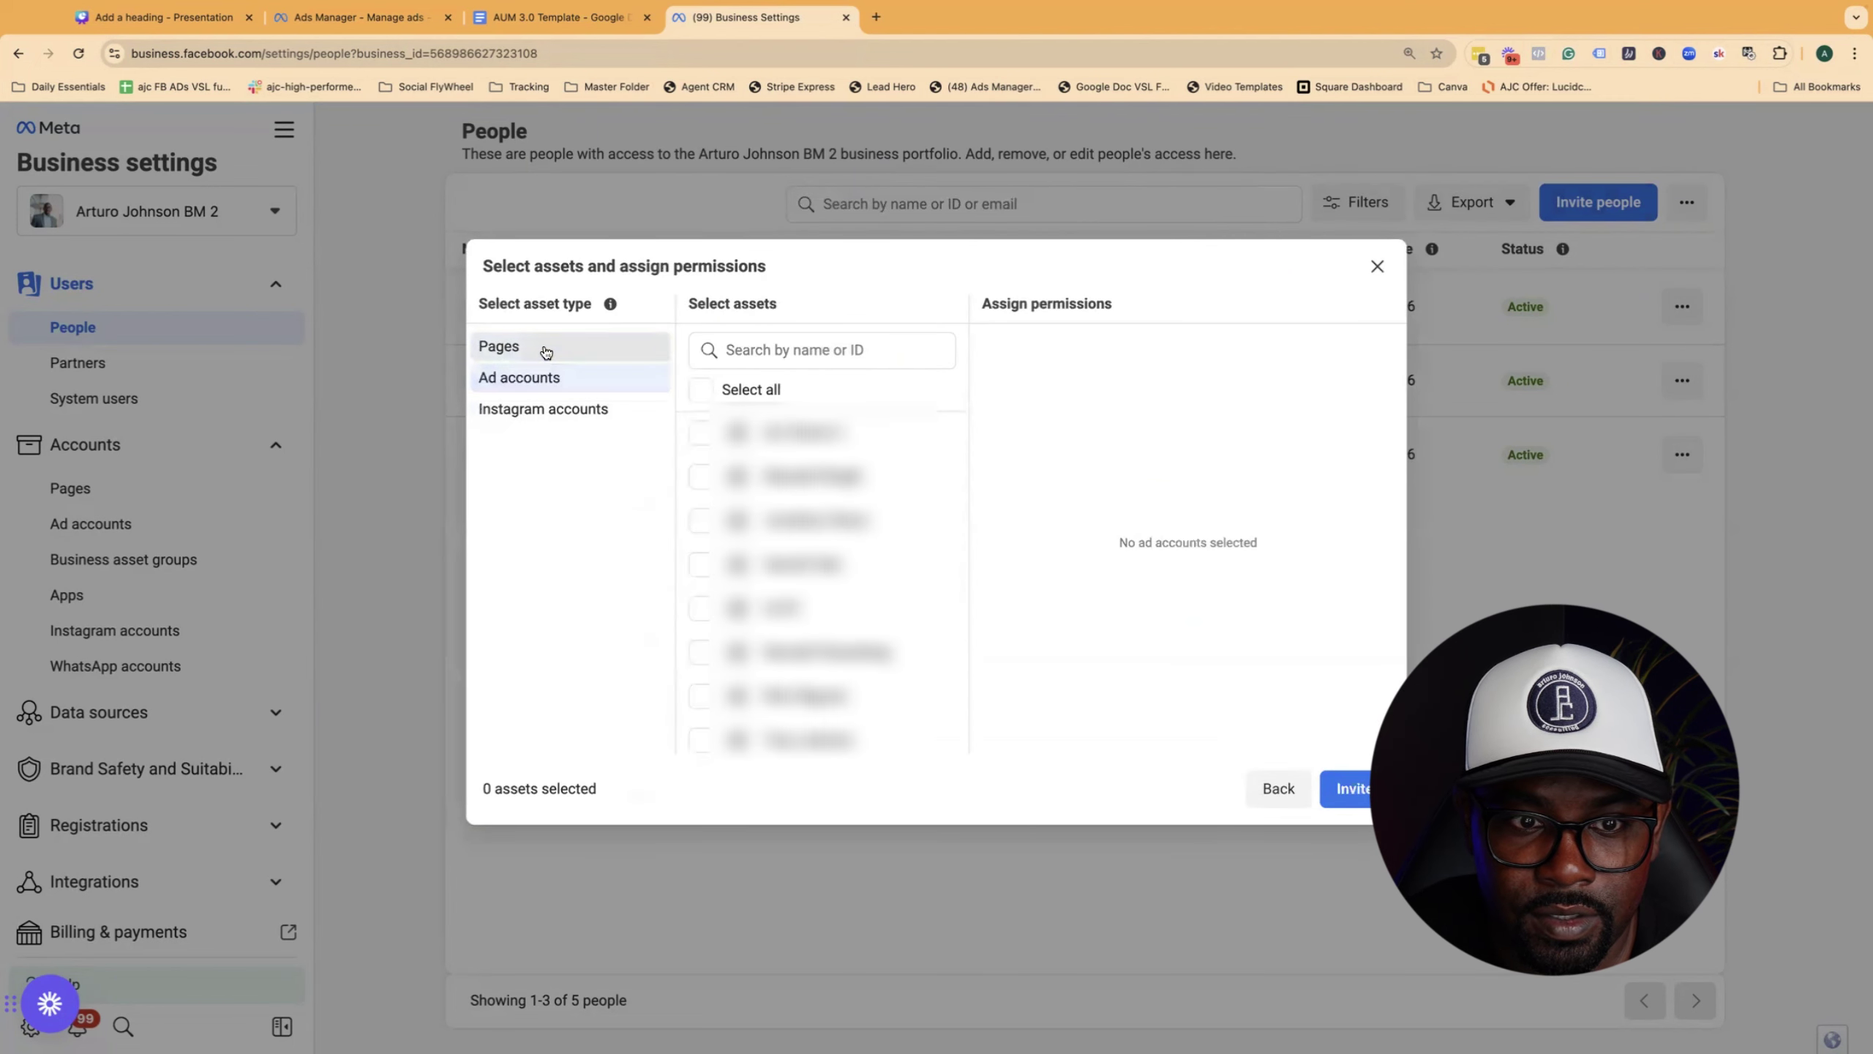
{"action": "left_click", "coordinate": [698, 434]}
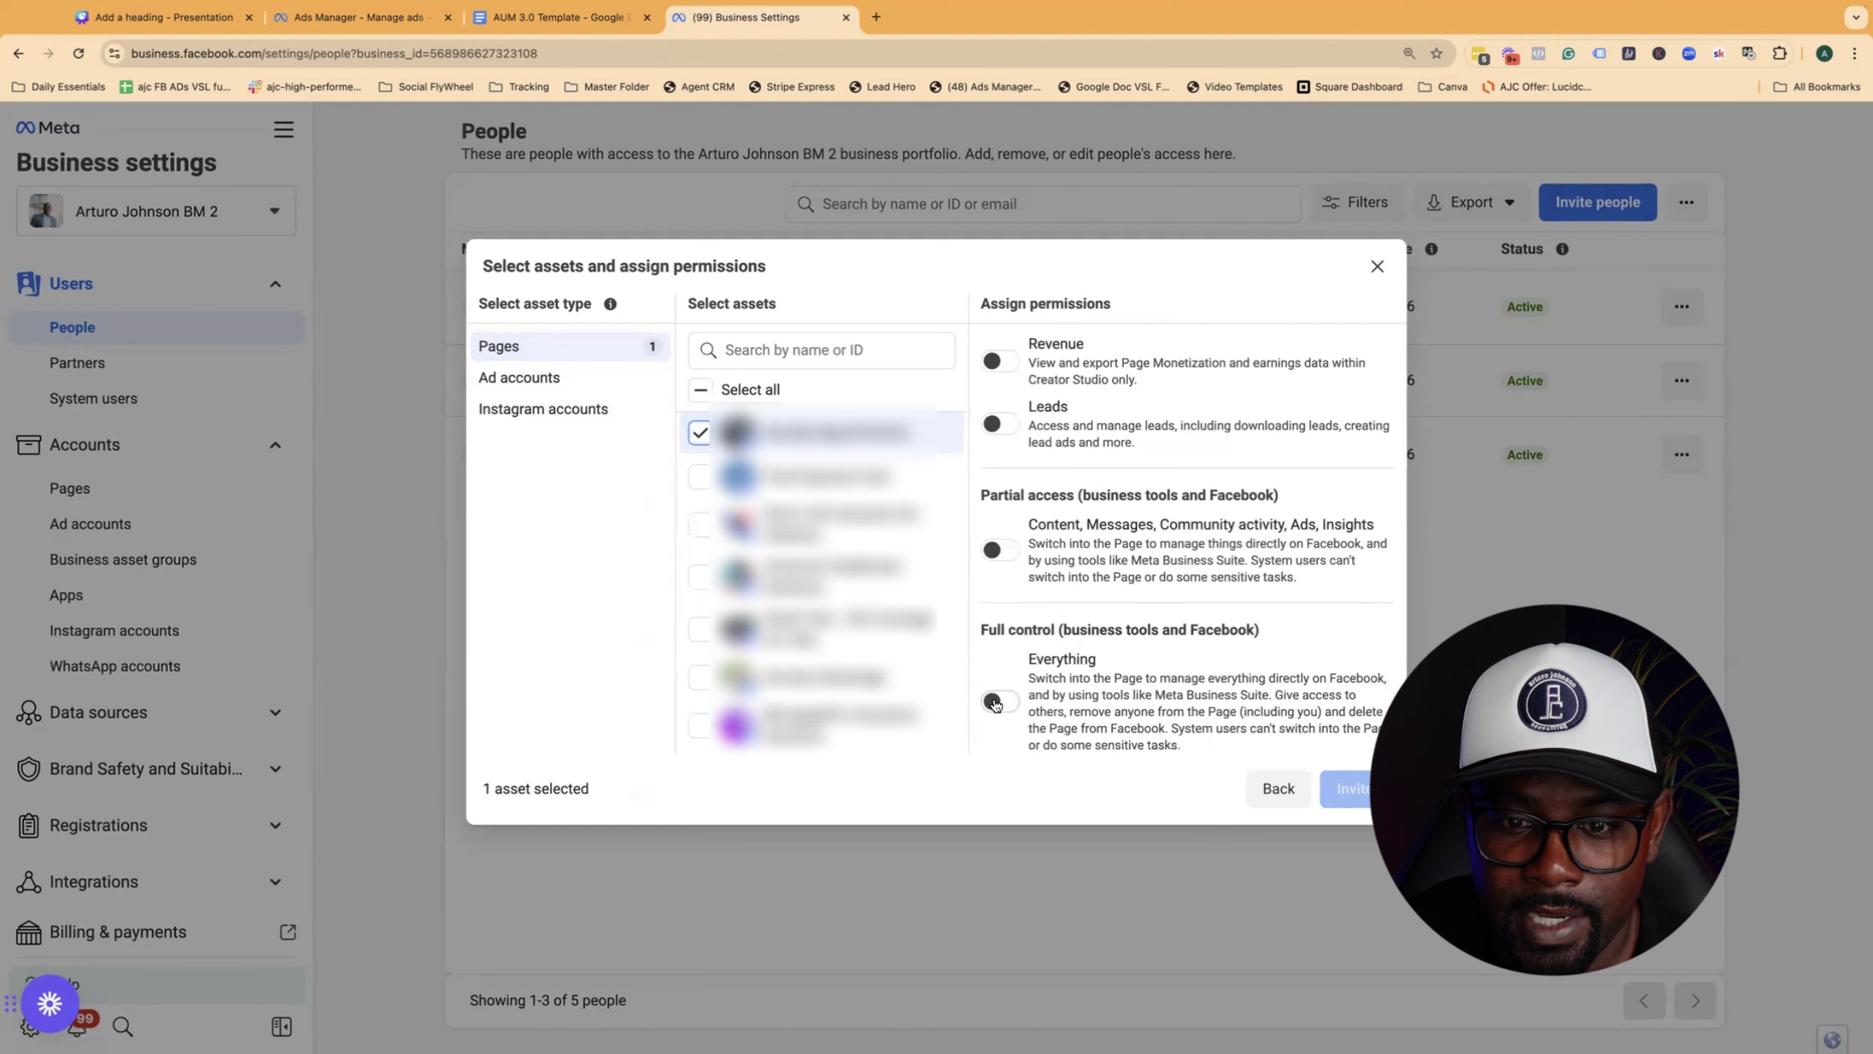
{"action": "left_click", "coordinate": [996, 702]}
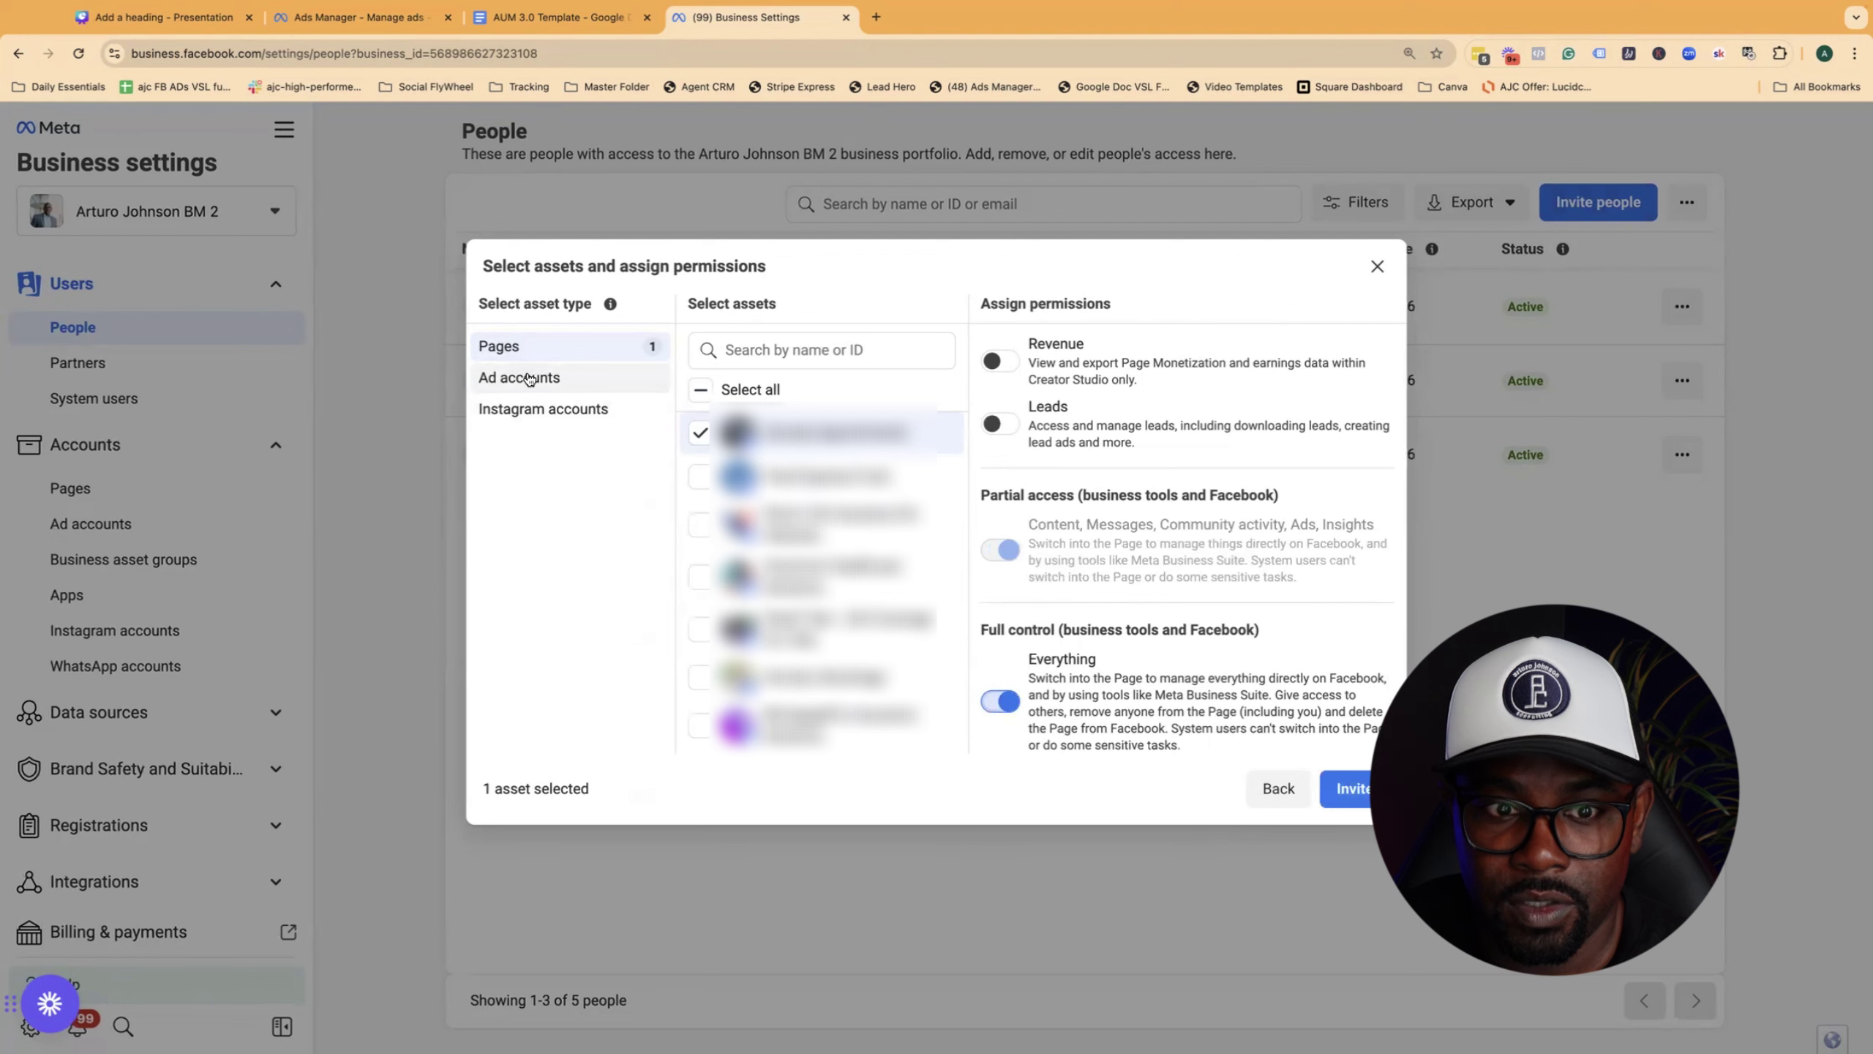
Assign the first ad account with the Manage ad accounts permission
{"action": "left_click", "coordinate": [529, 379]}
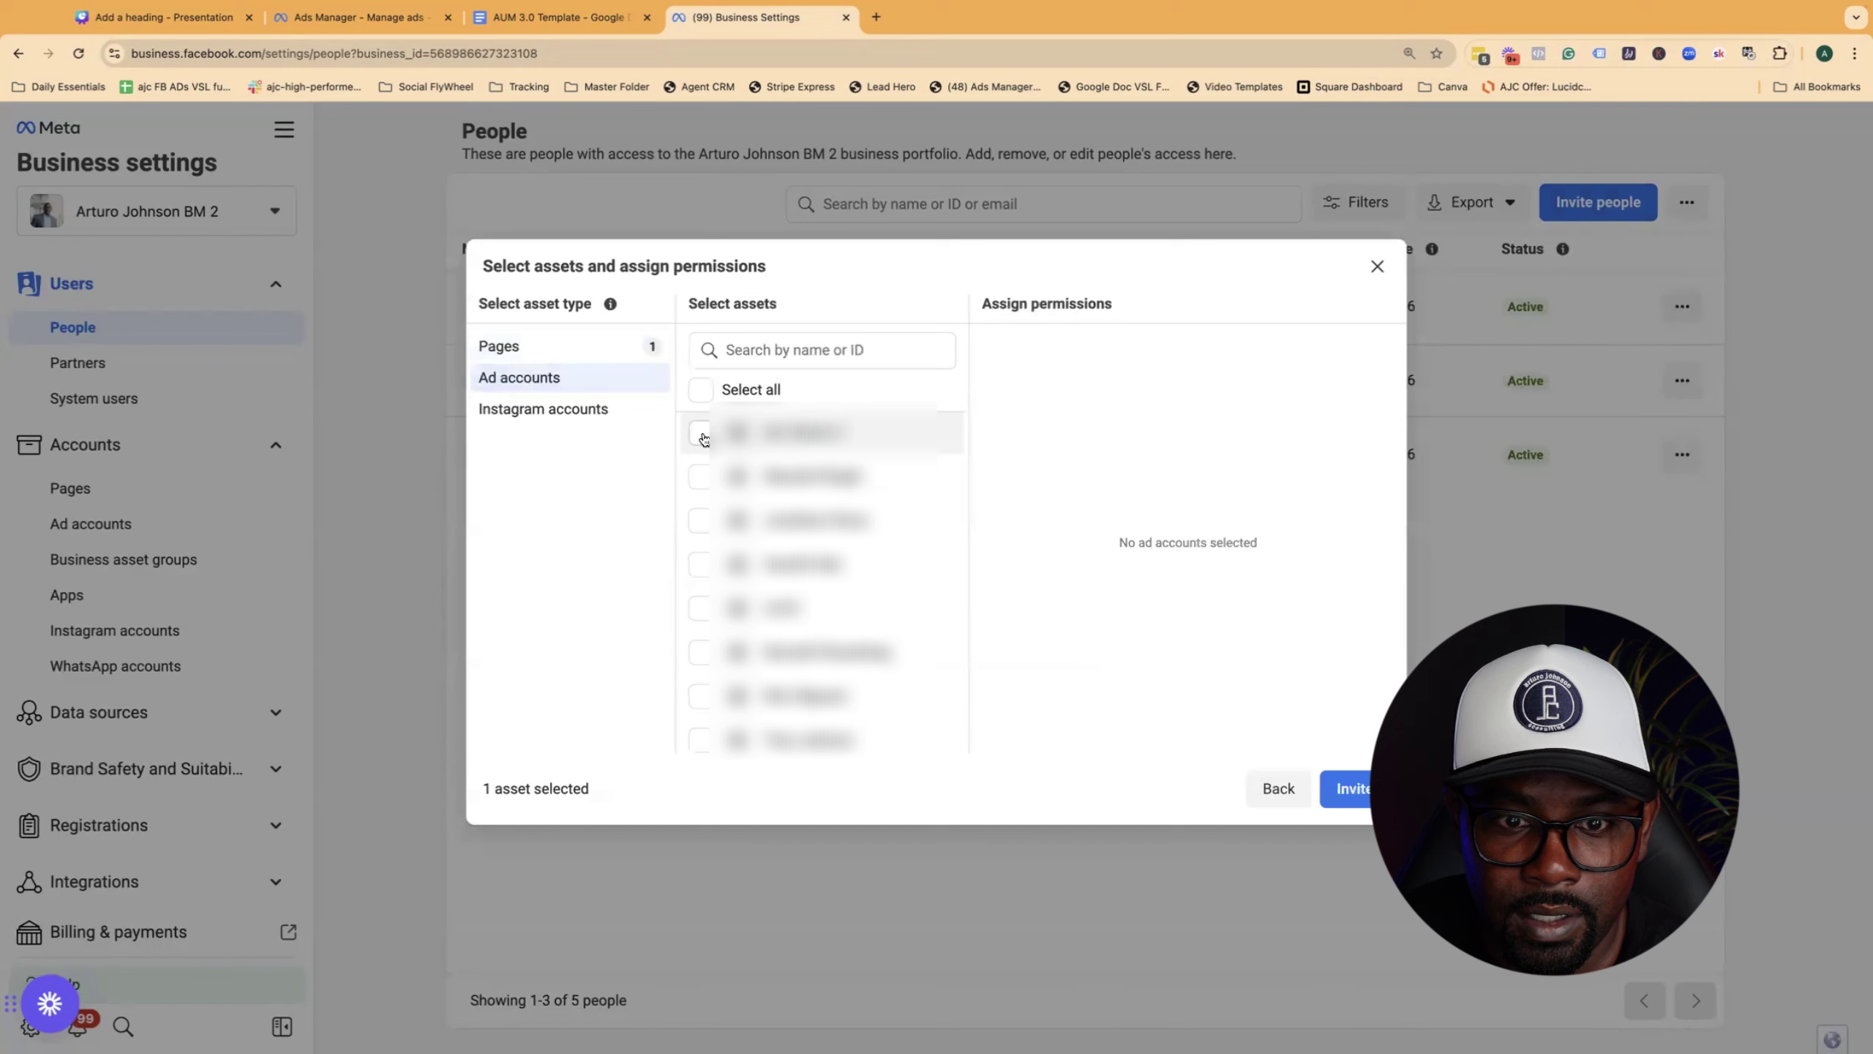
{"action": "left_click", "coordinate": [700, 435]}
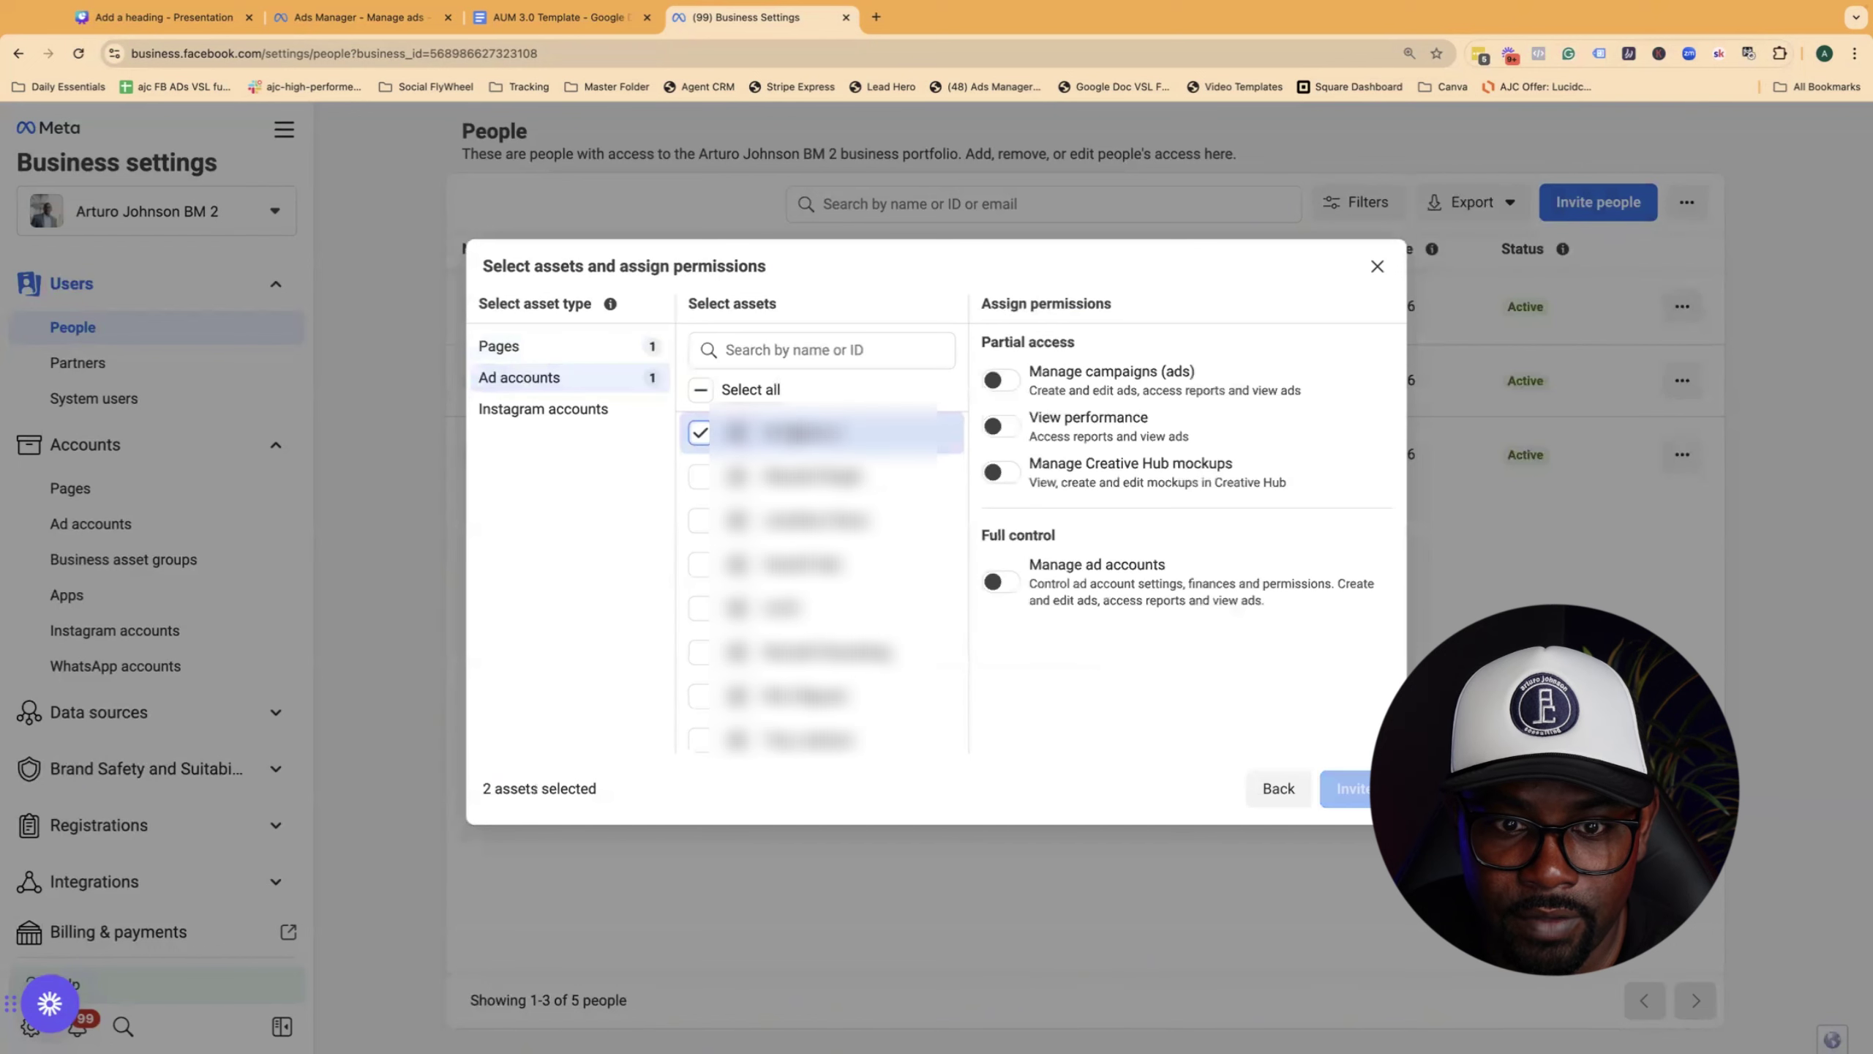
{"action": "left_click", "coordinate": [1000, 582]}
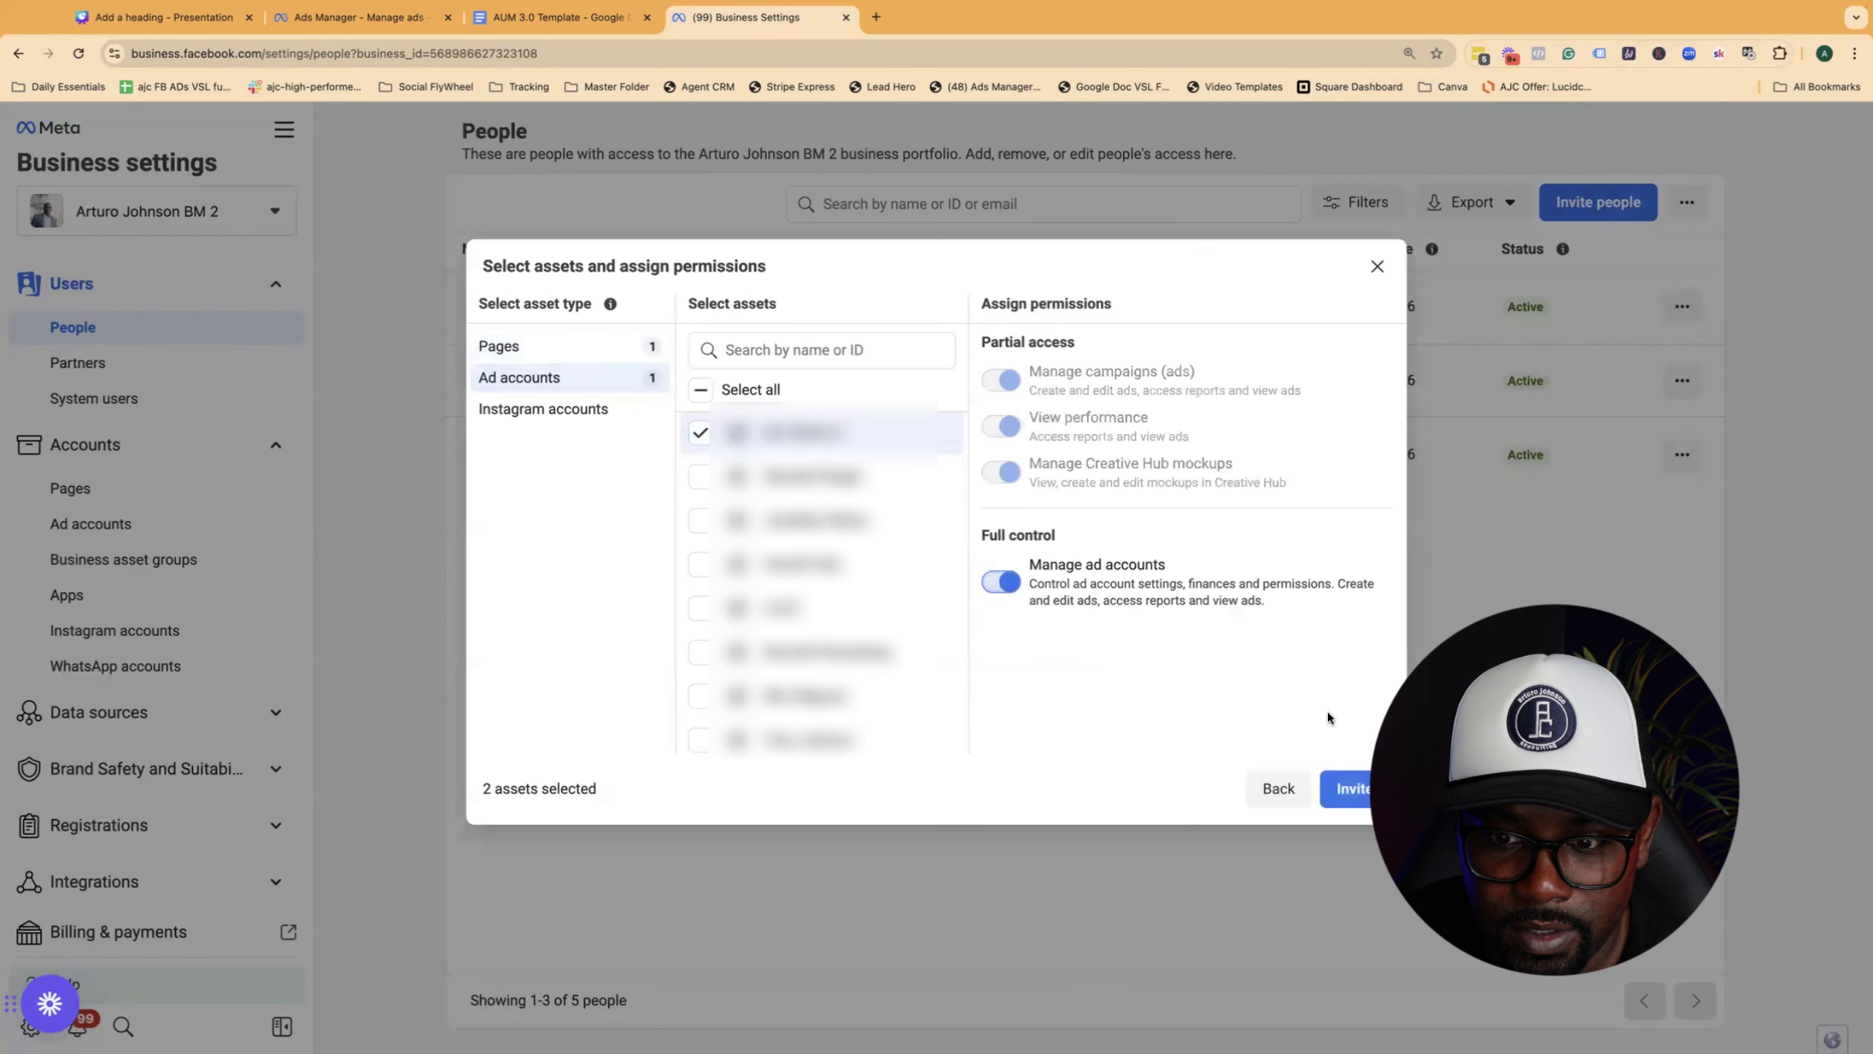
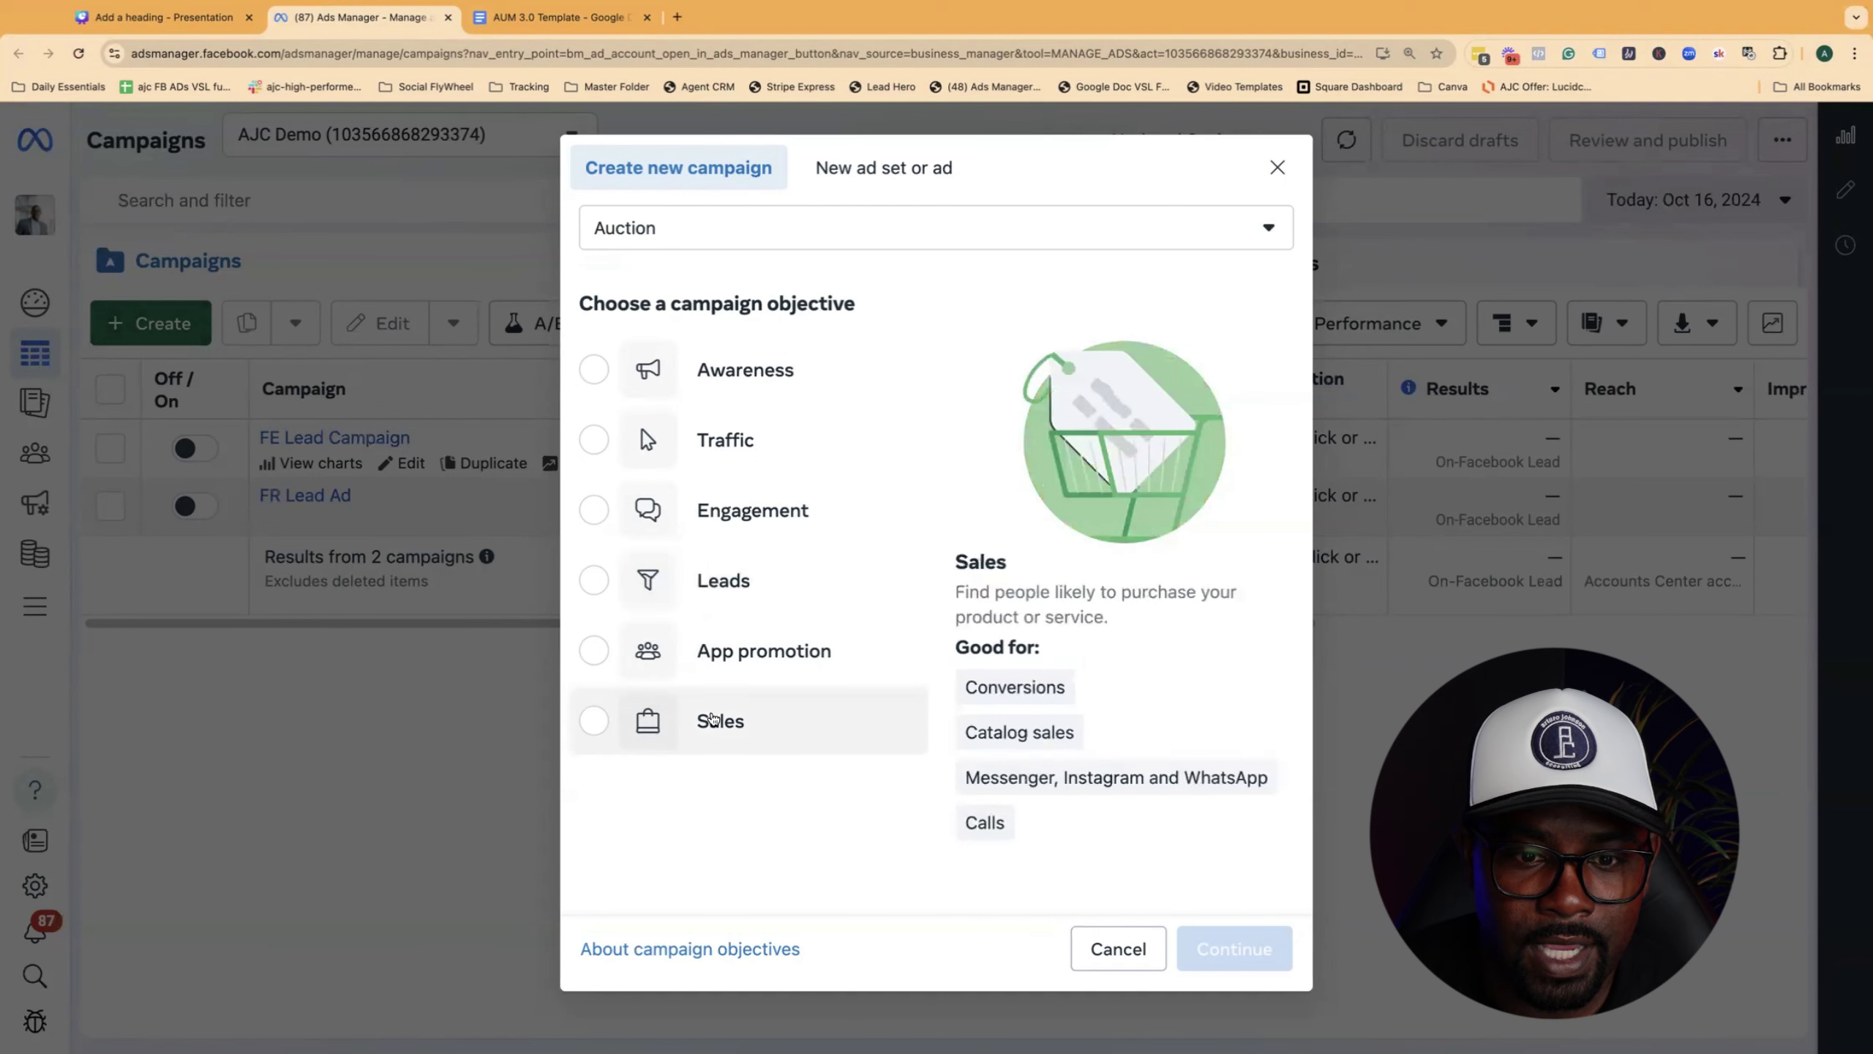
Pick Leads as the campaign objective and choose the manual campaign setup
{"action": "left_click", "coordinate": [596, 584]}
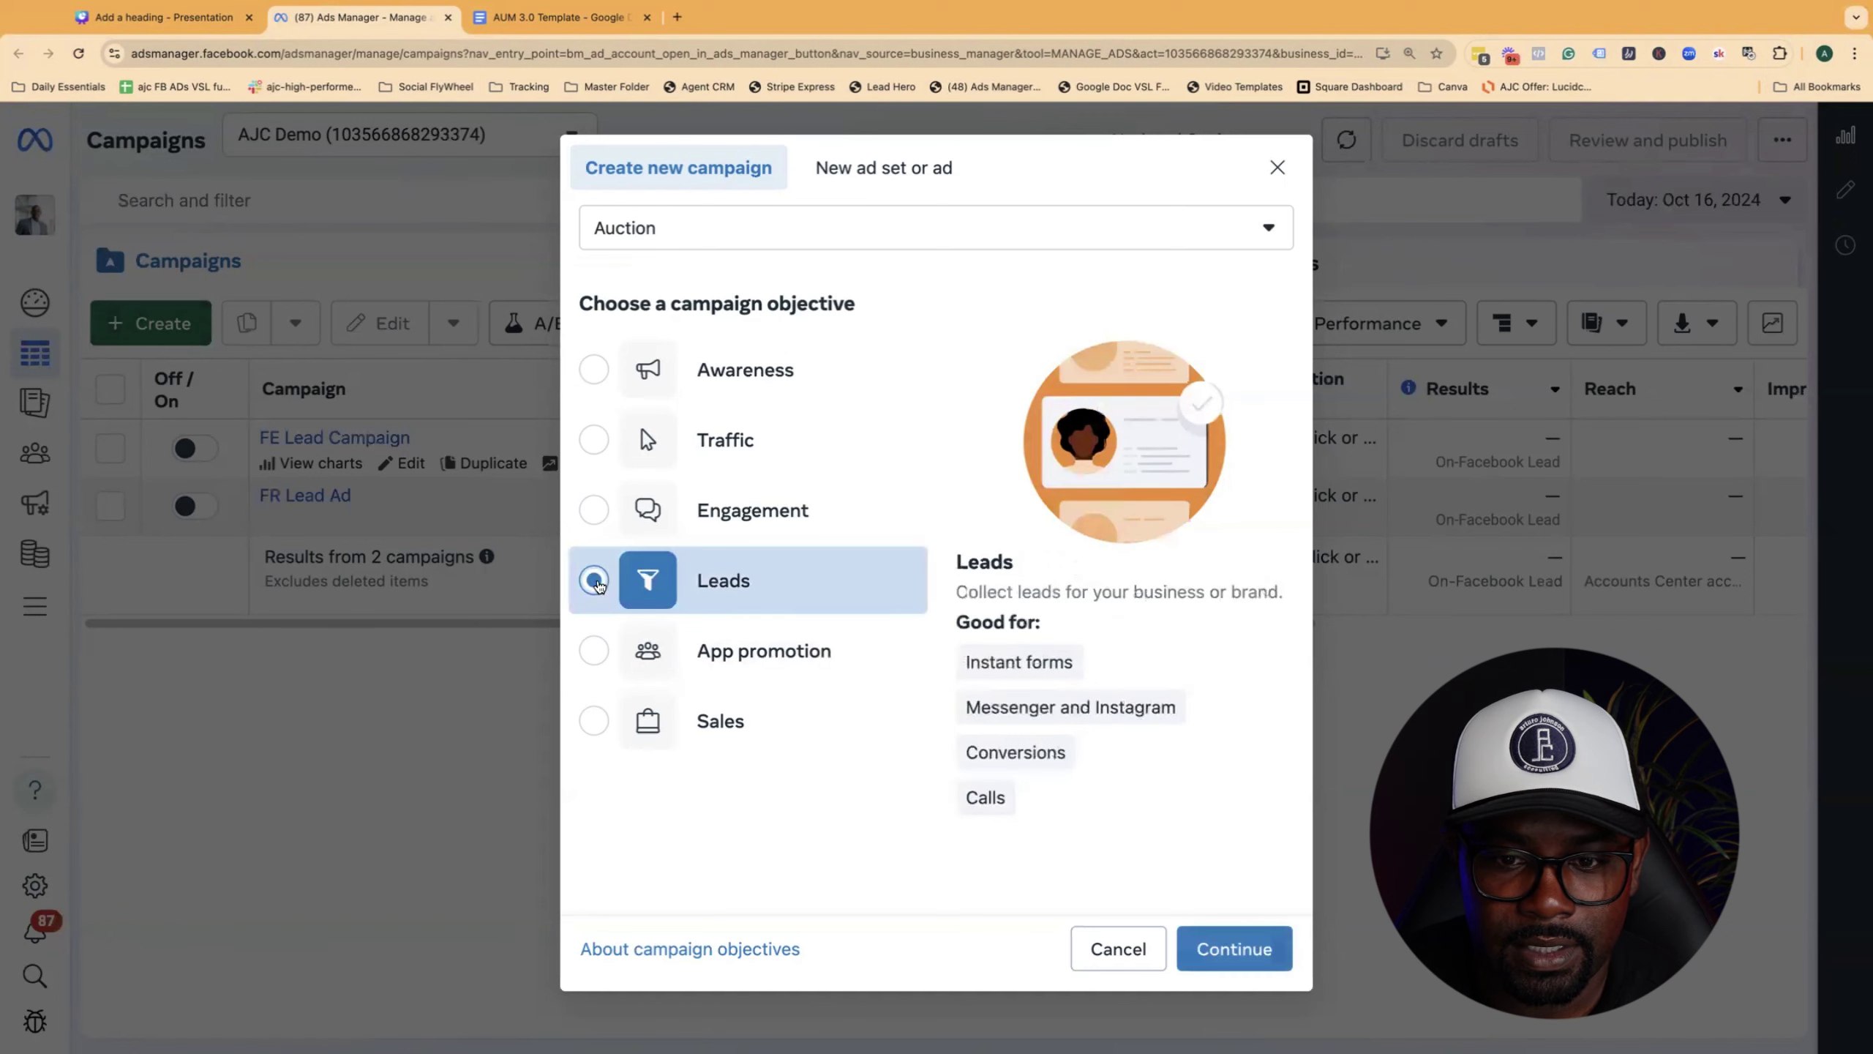
{"action": "left_click", "coordinate": [1241, 959]}
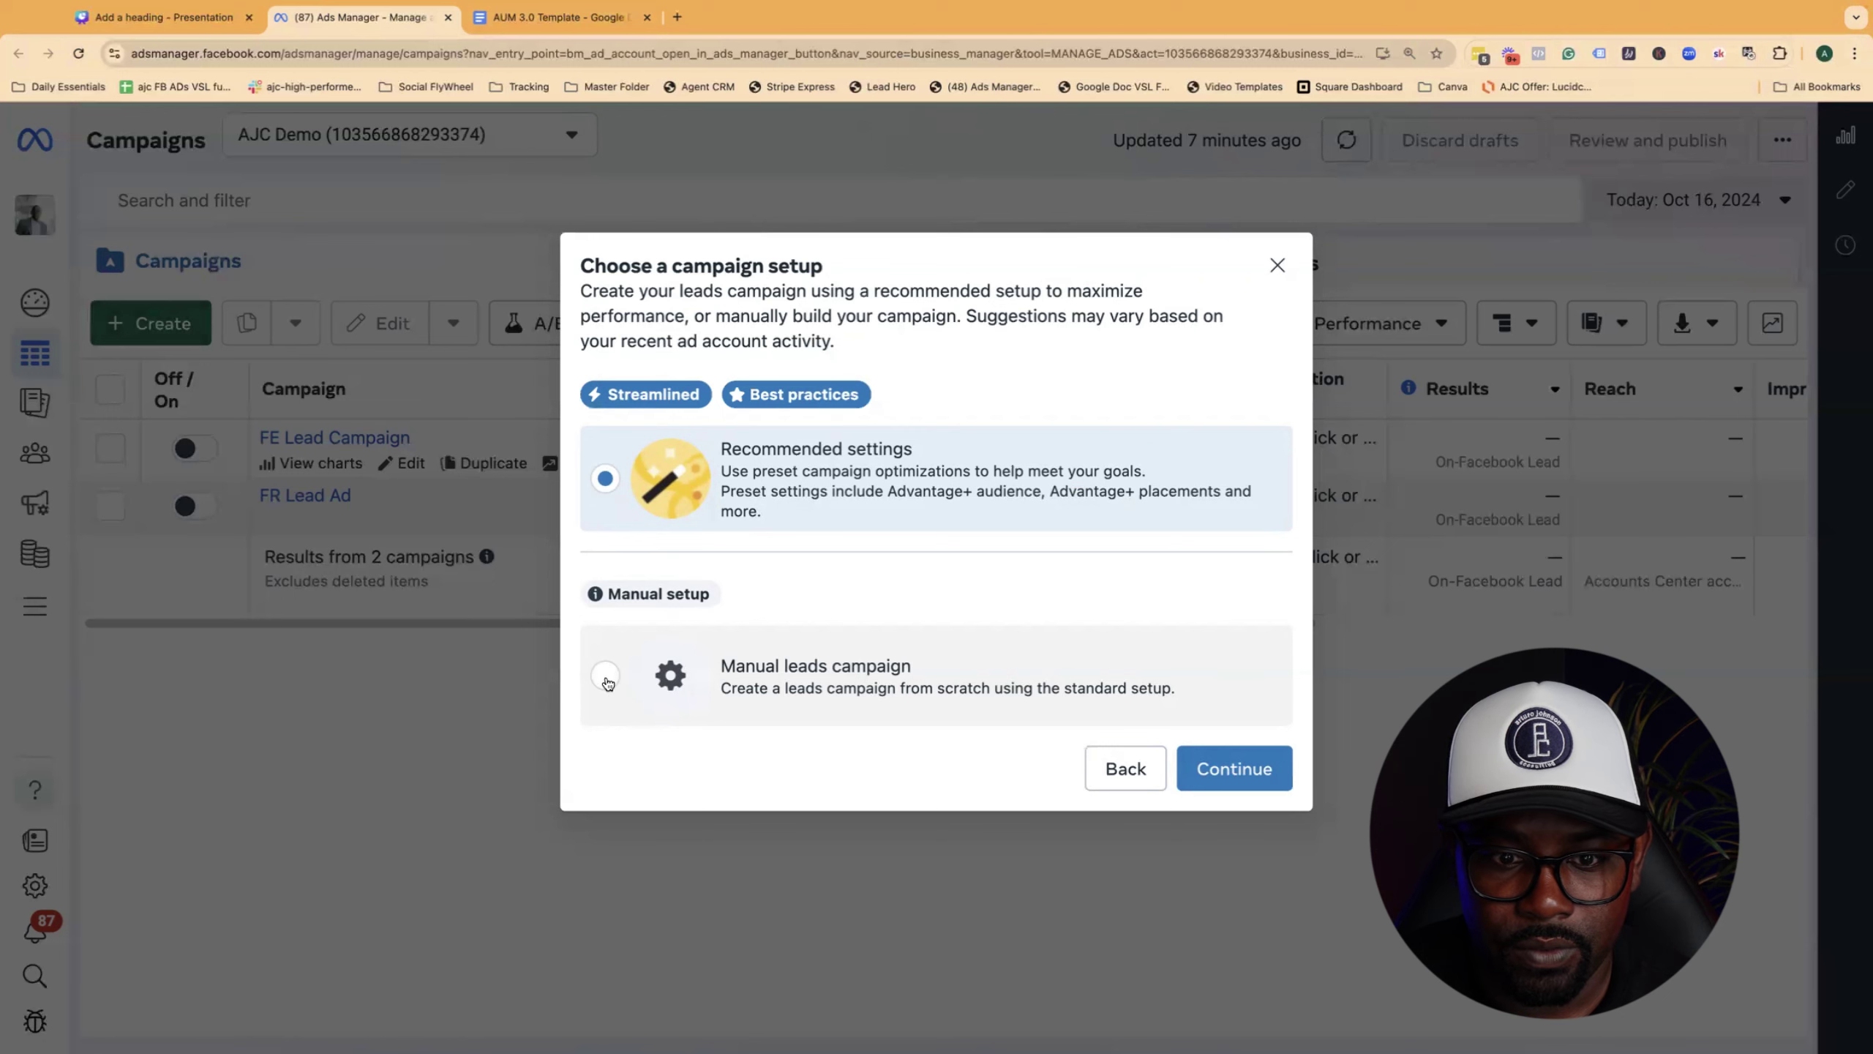
{"action": "left_click", "coordinate": [606, 676]}
Create the manual leads campaign and rename it 'FEX Campaign 10.16.24'
{"action": "left_click", "coordinate": [1234, 768]}
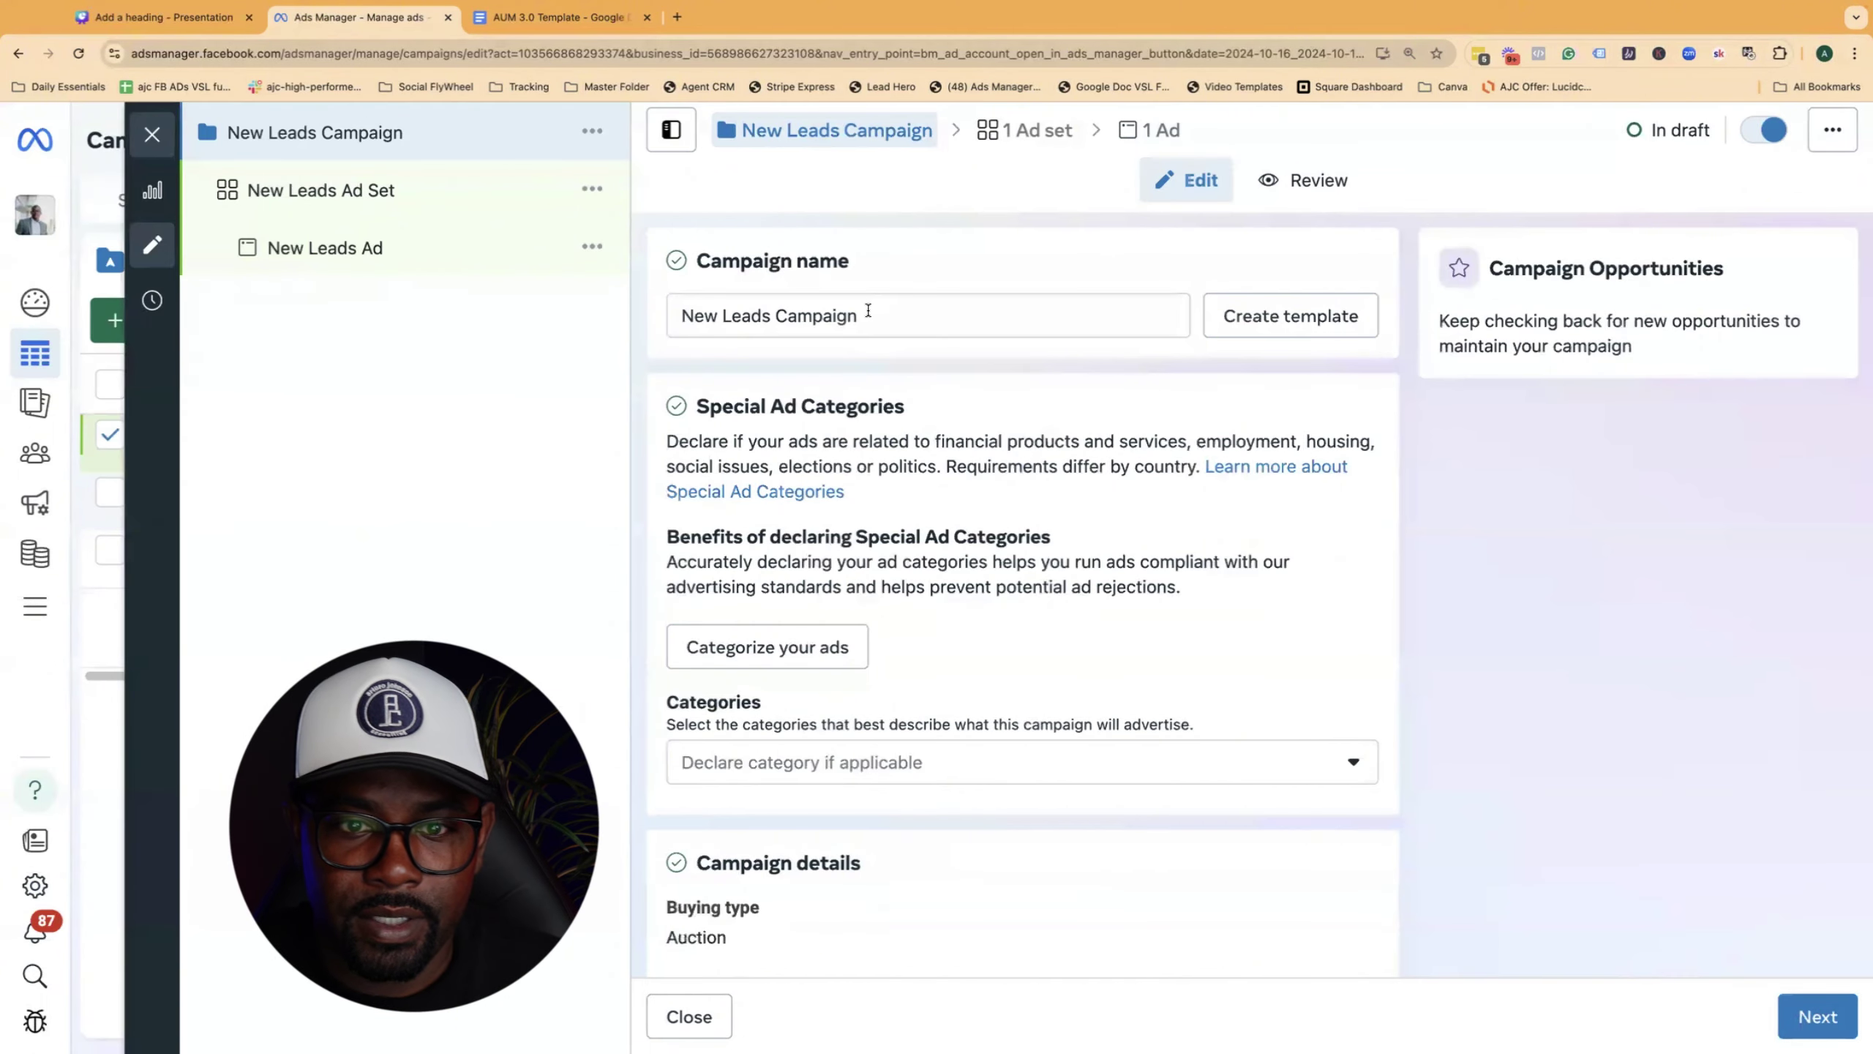
{"action": "left_click_drag", "start_coordinate": [864, 316], "coordinate": [661, 315]}
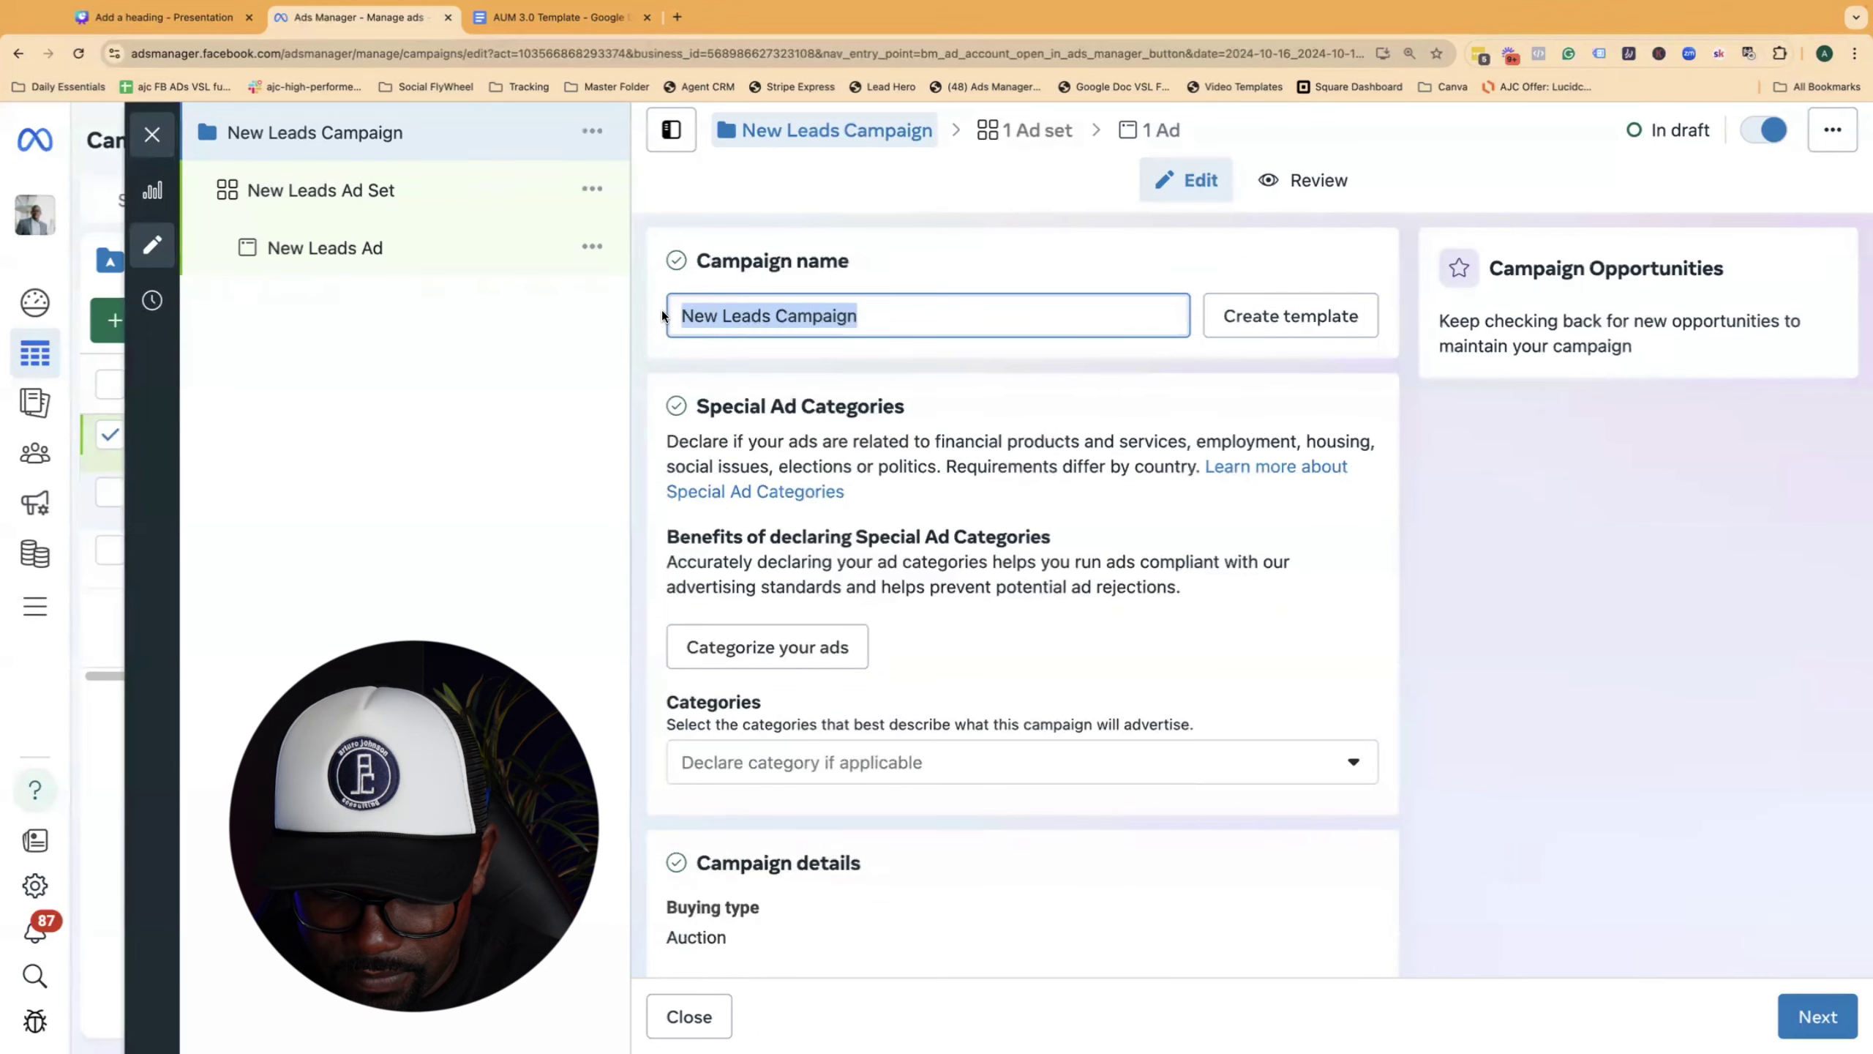
{"action": "type", "text": "FEX "}
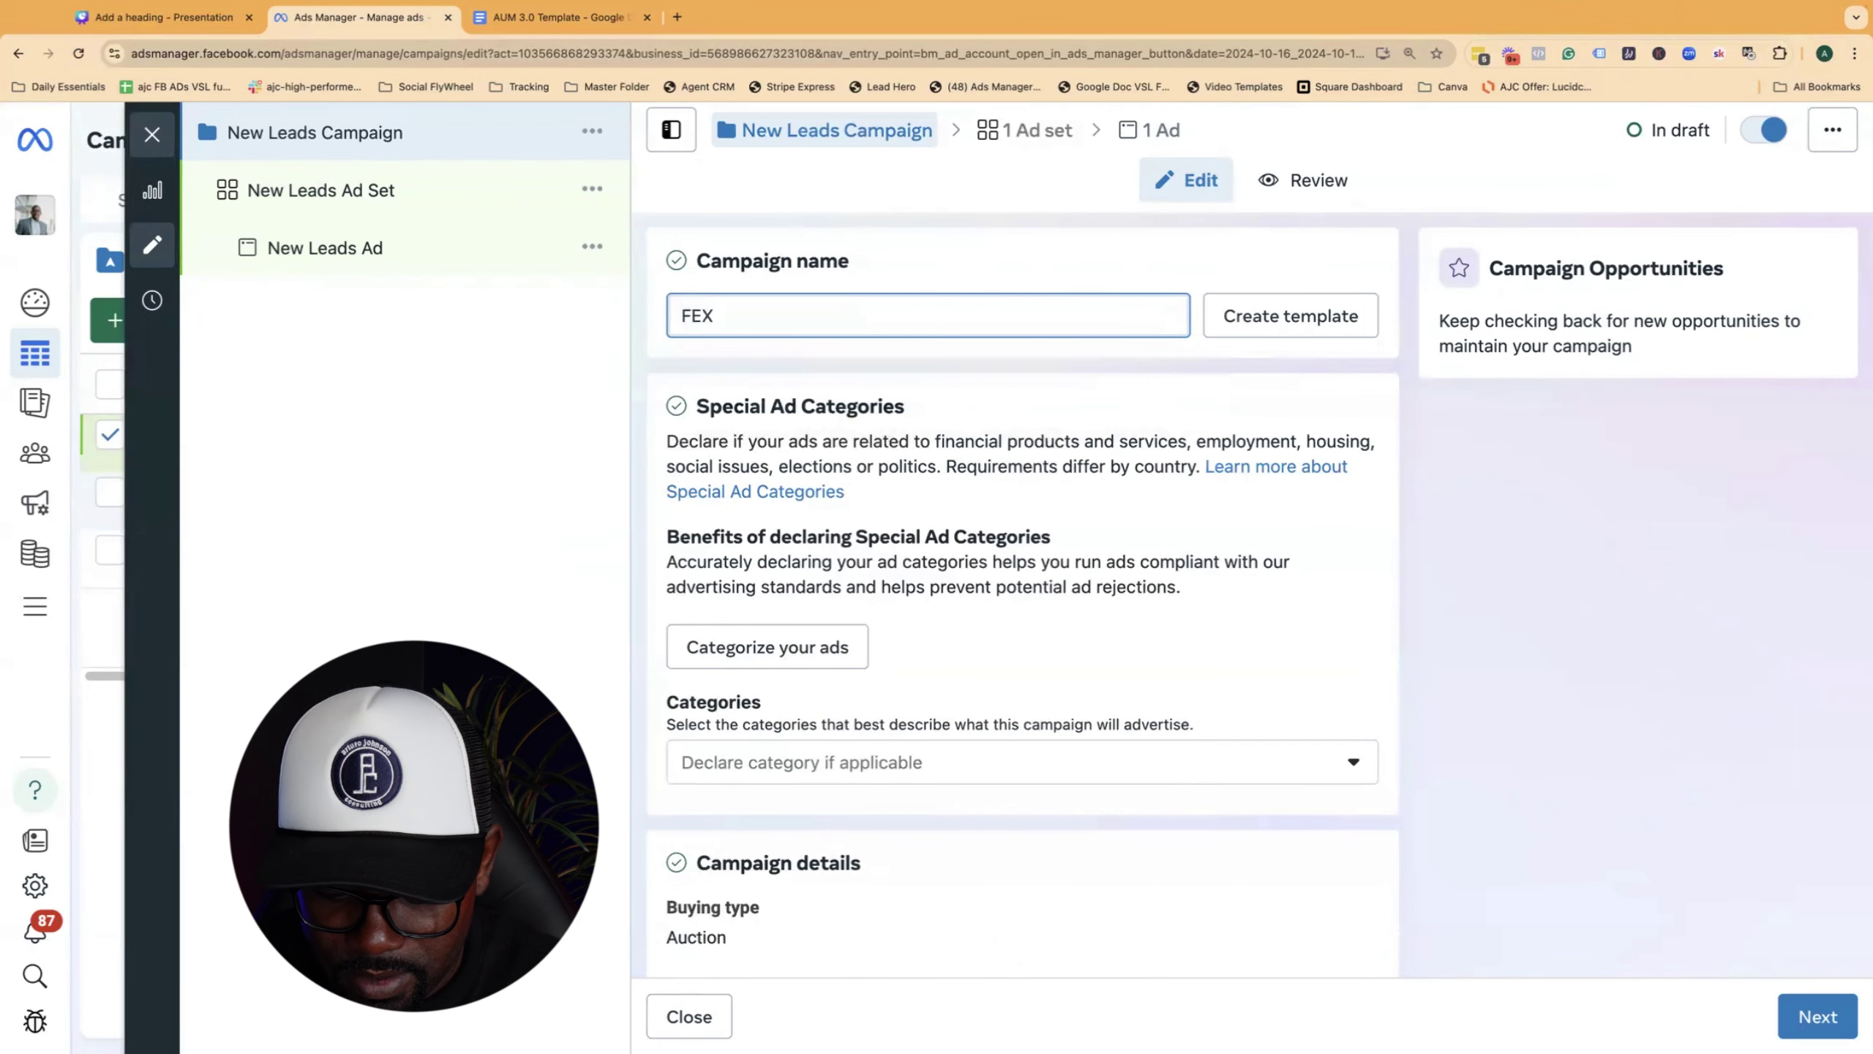
{"action": "type", "text": "CAmpiaing"}
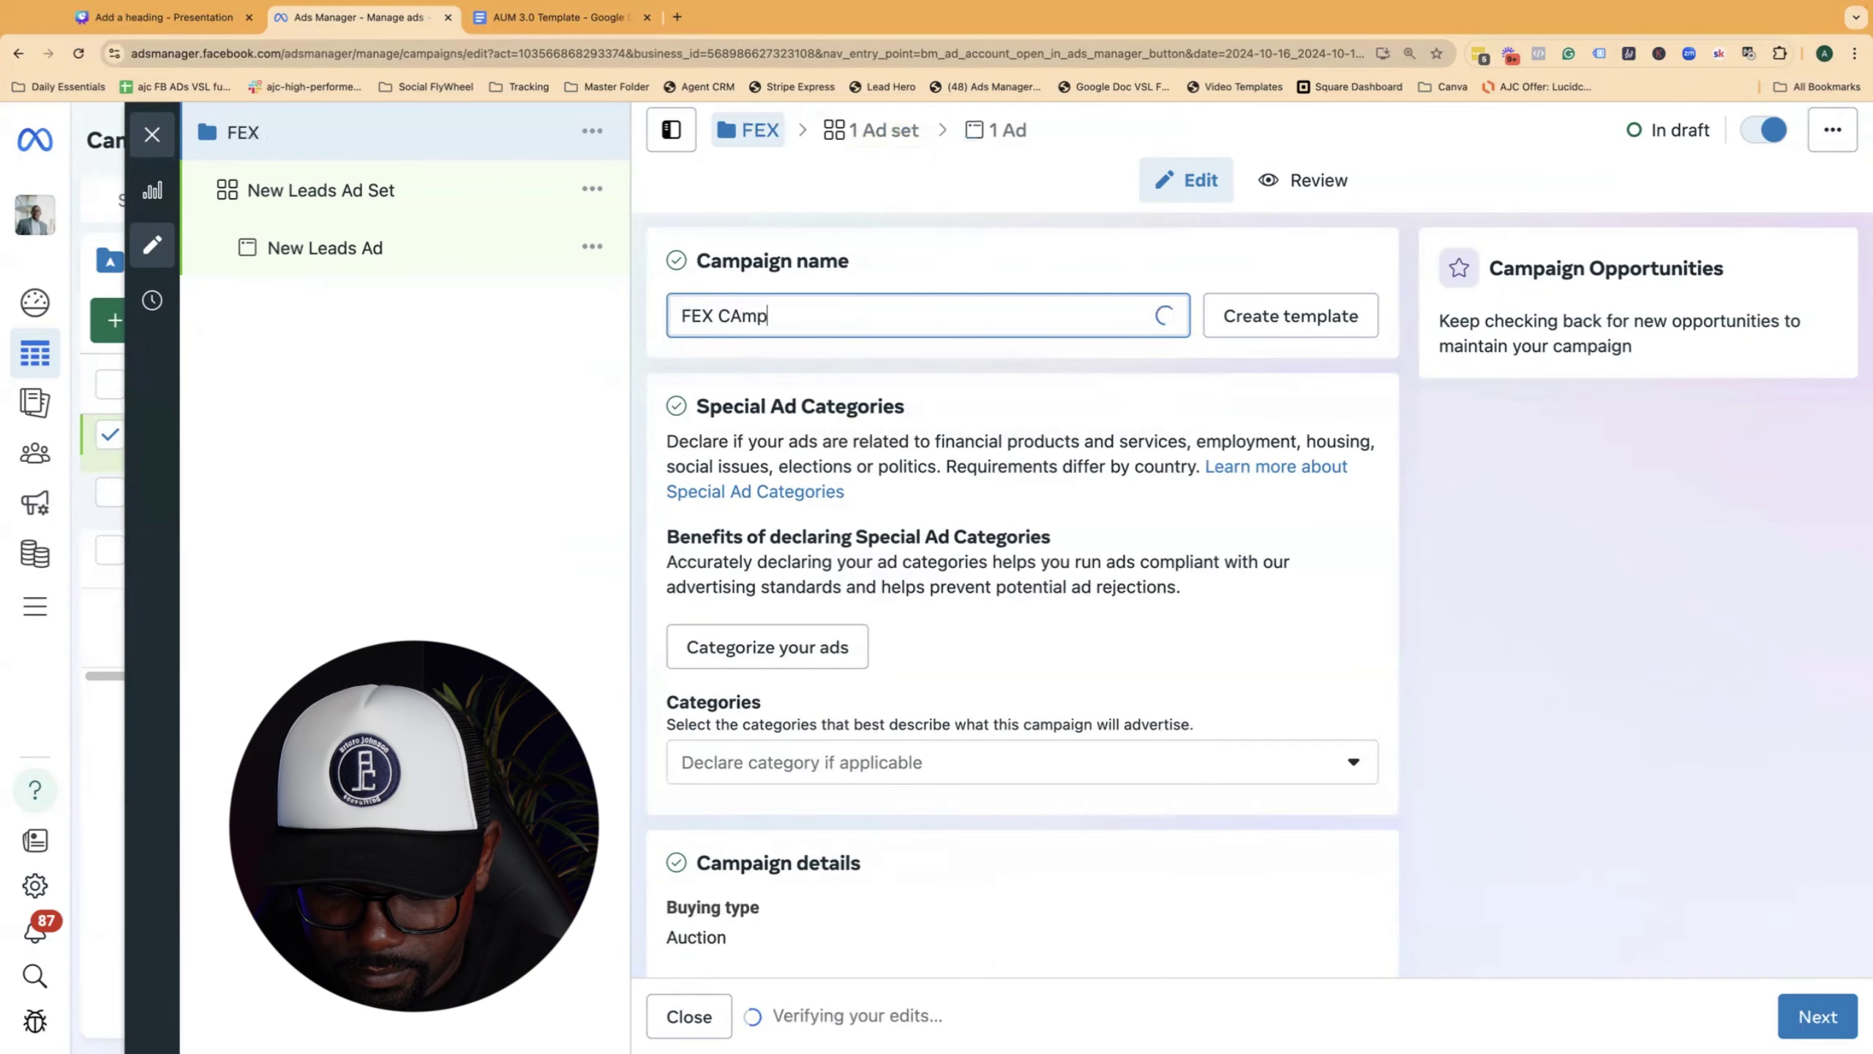
{"action": "key", "text": "BackSpace"}
{"action": "key", "text": "BackSpace"}
{"action": "key", "text": "BackSpace"}
{"action": "key", "text": "BackSpace"}
{"action": "key", "text": "BackSpace"}
{"action": "key", "text": "BackSpace"}
{"action": "key", "text": "BackSpace"}
{"action": "key", "text": "BackSpace"}
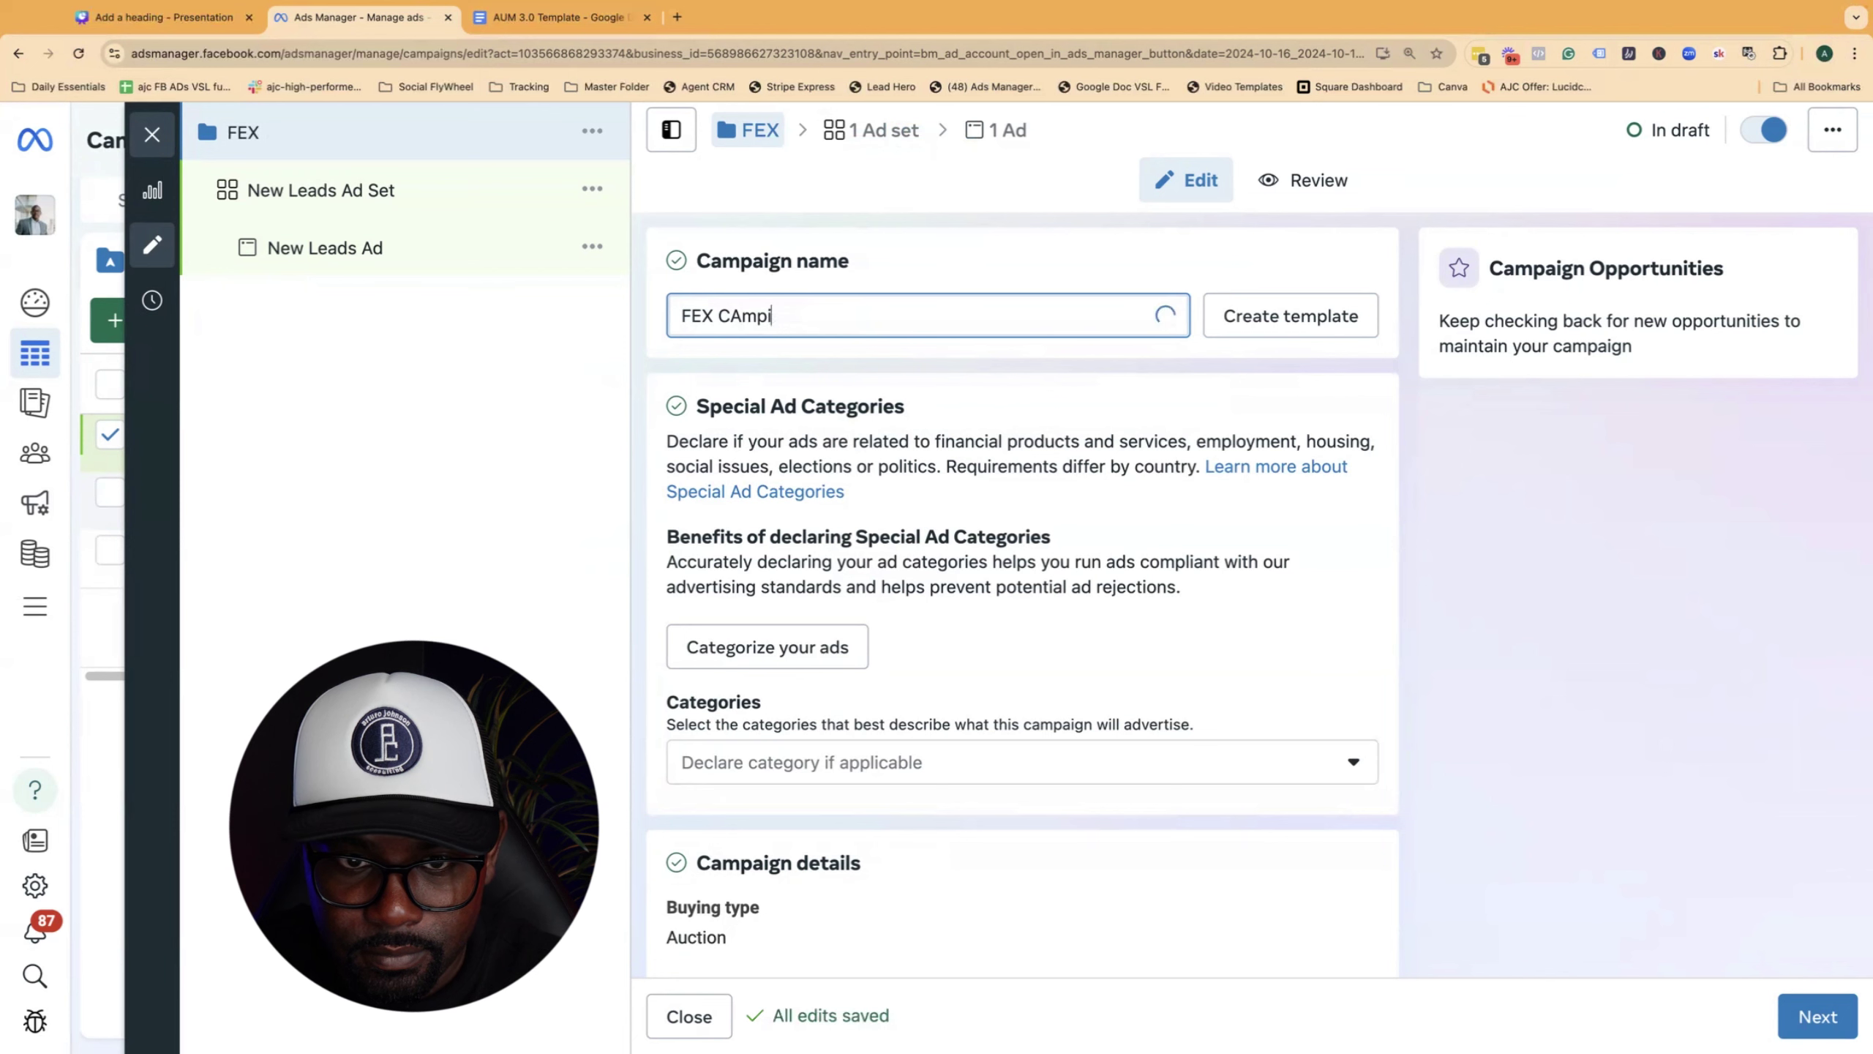
{"action": "type", "text": "a,"}
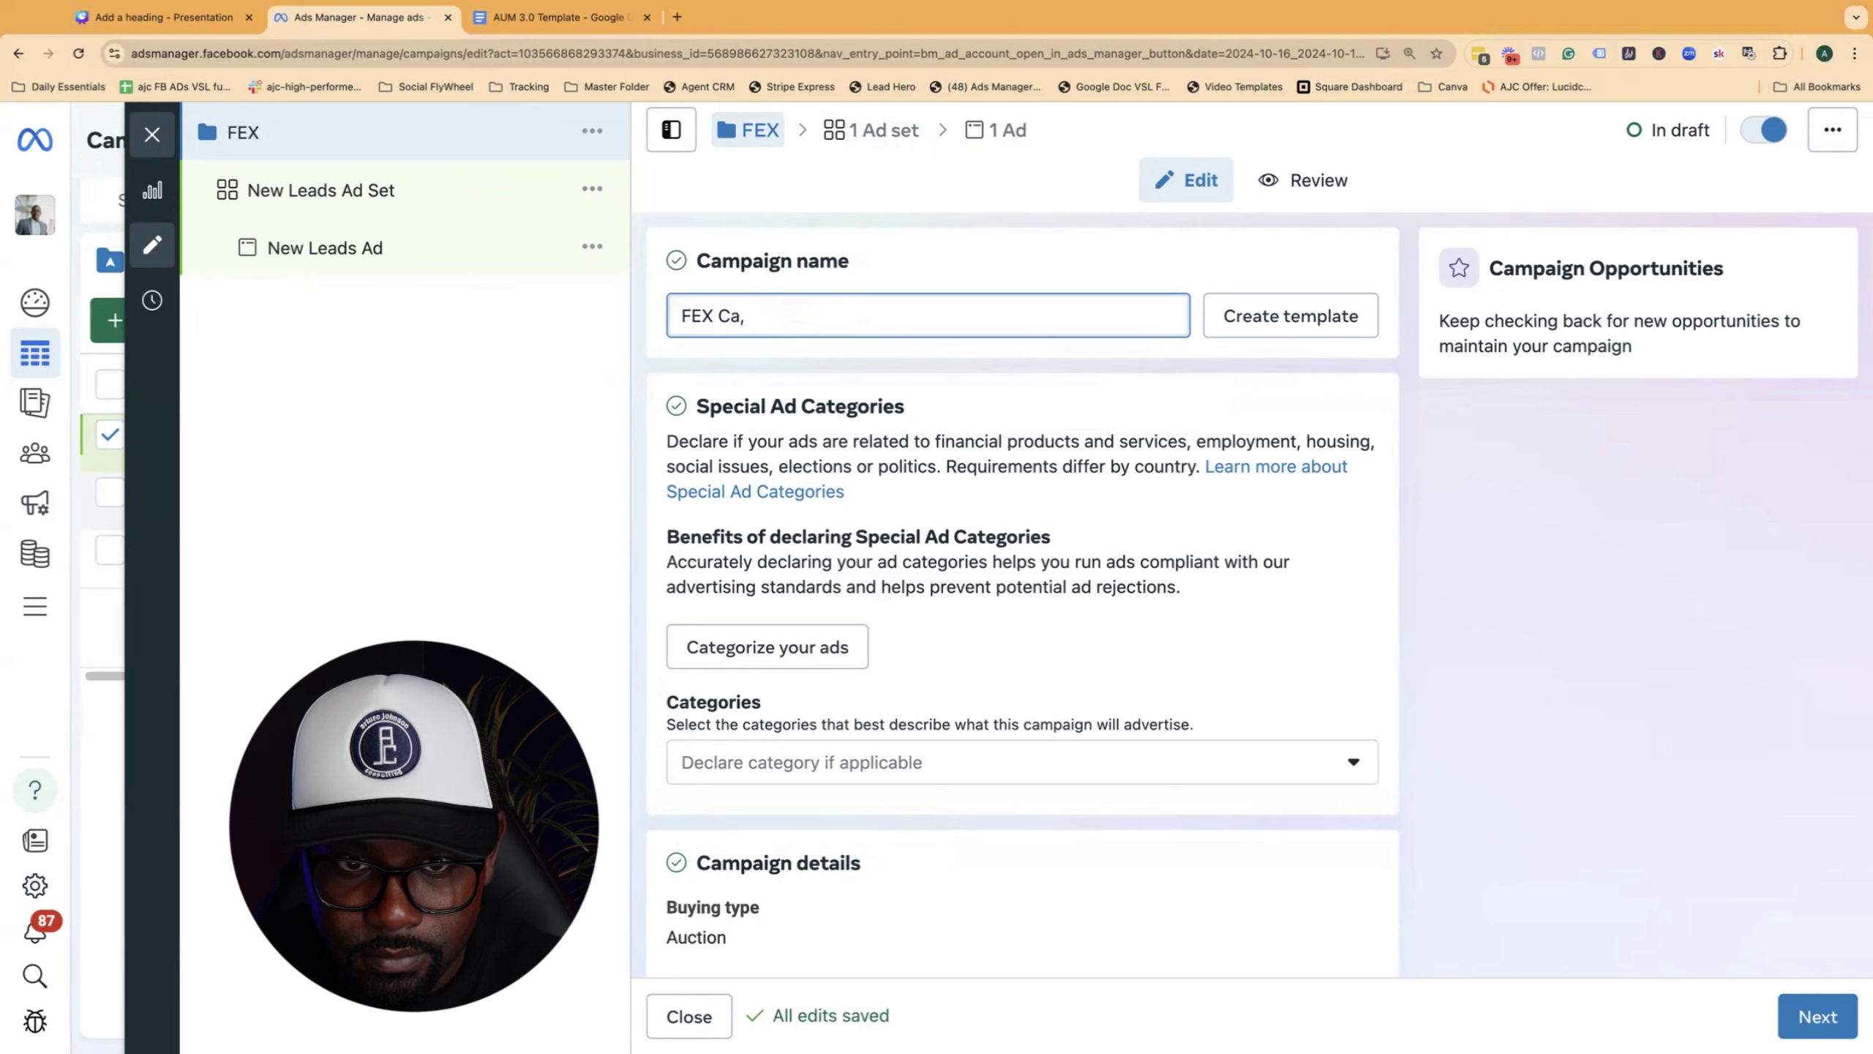
{"action": "key", "text": "BackSpace"}
{"action": "type", "text": "mpaign "}
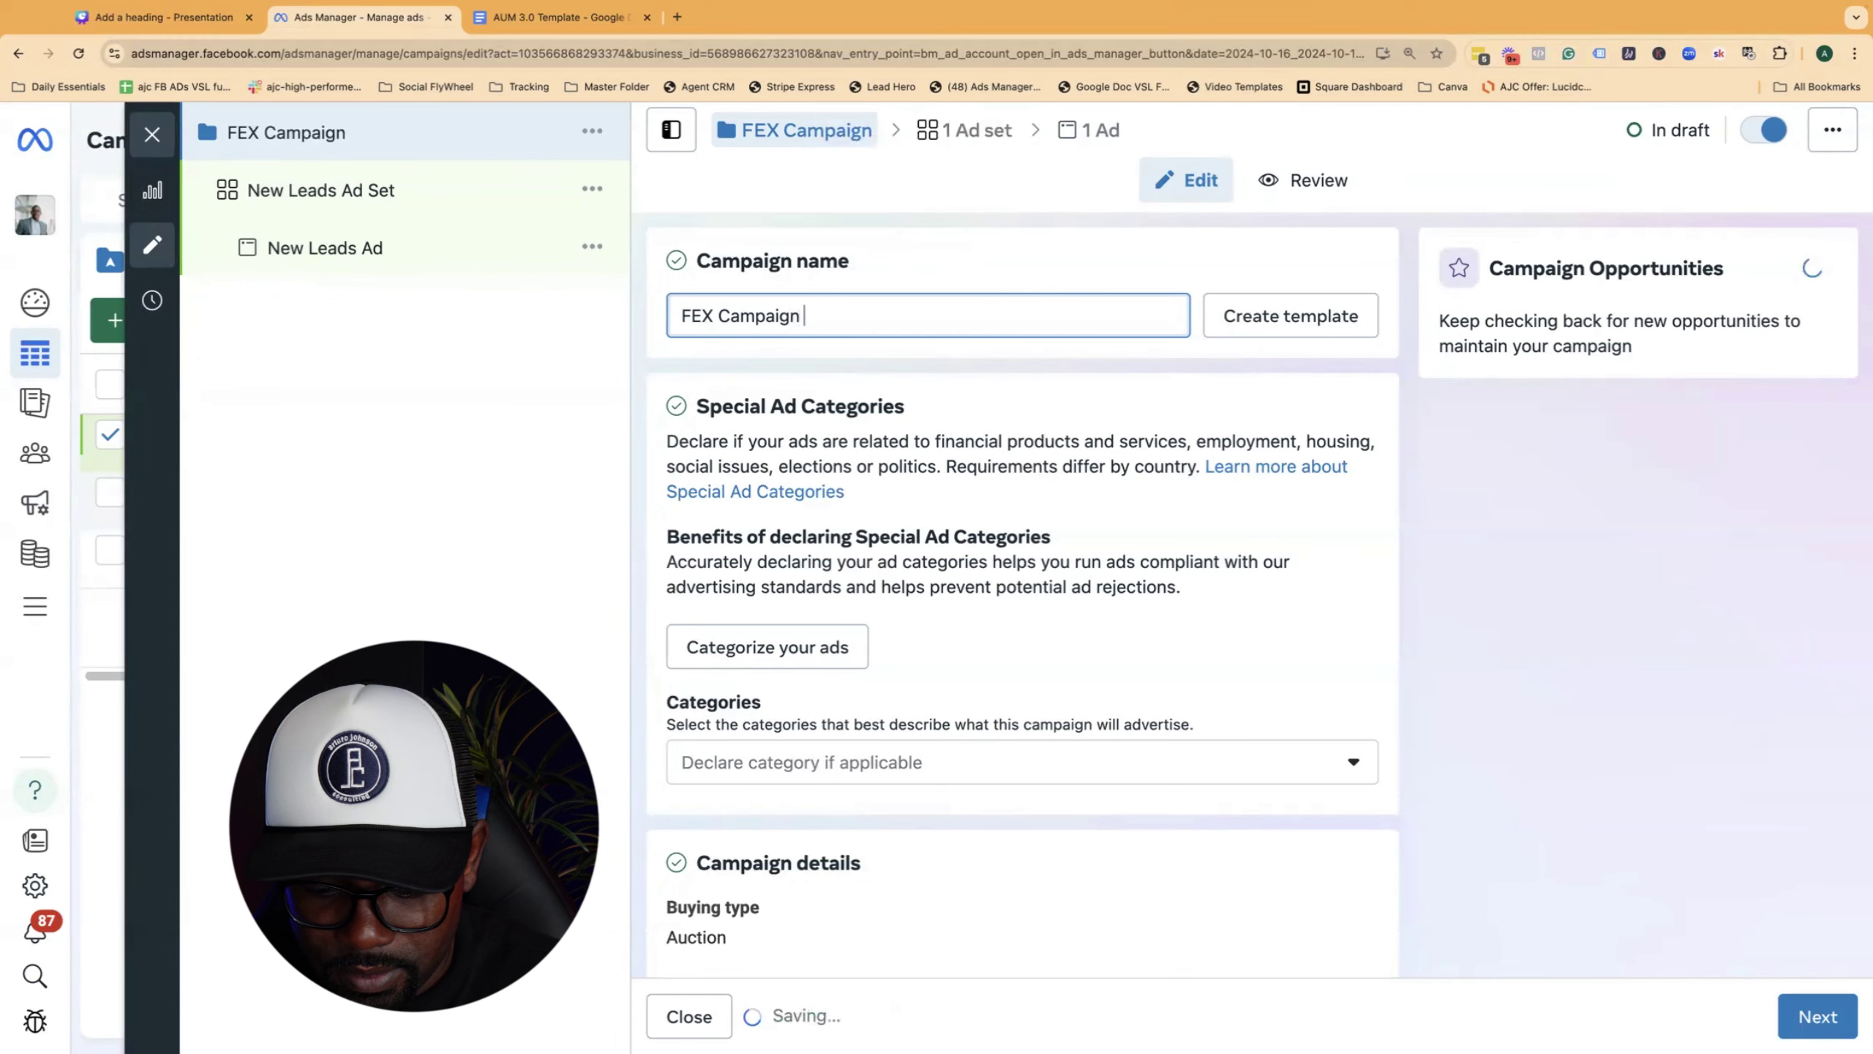
{"action": "type", "text": "10.1"}
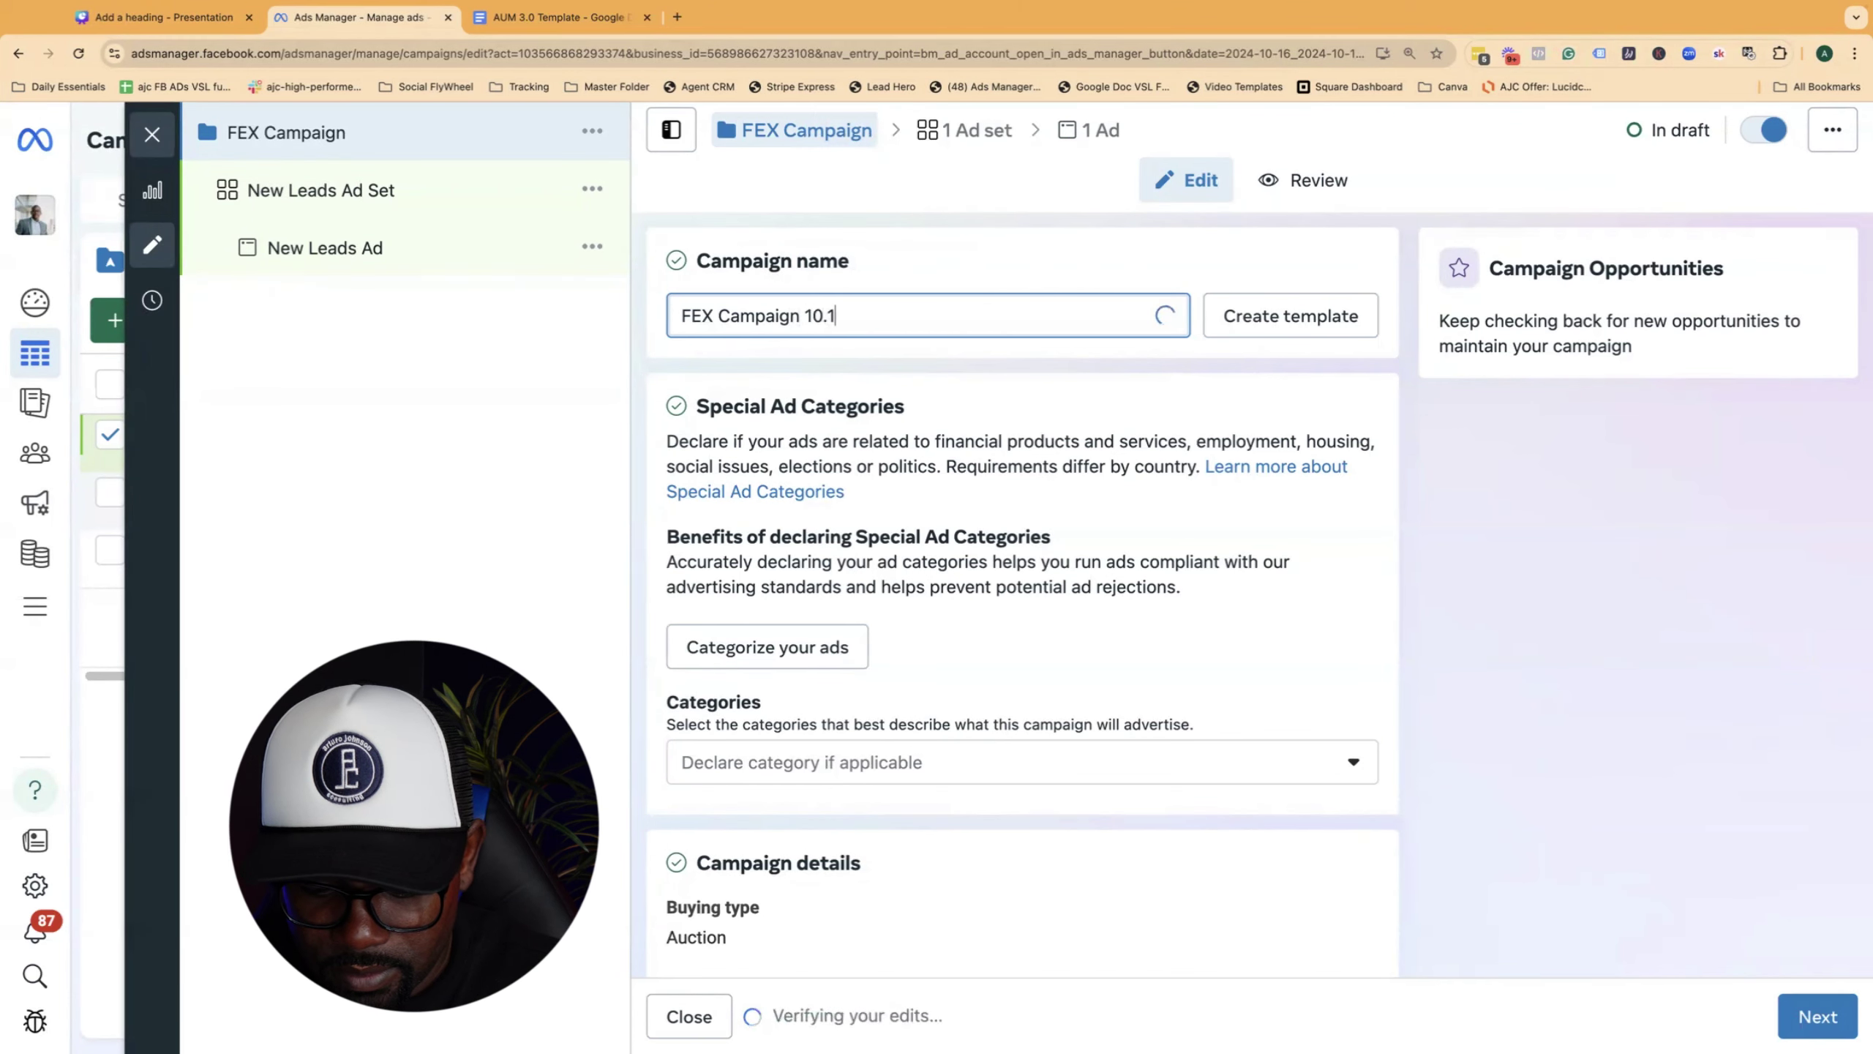
{"action": "type", "text": "6.24"}
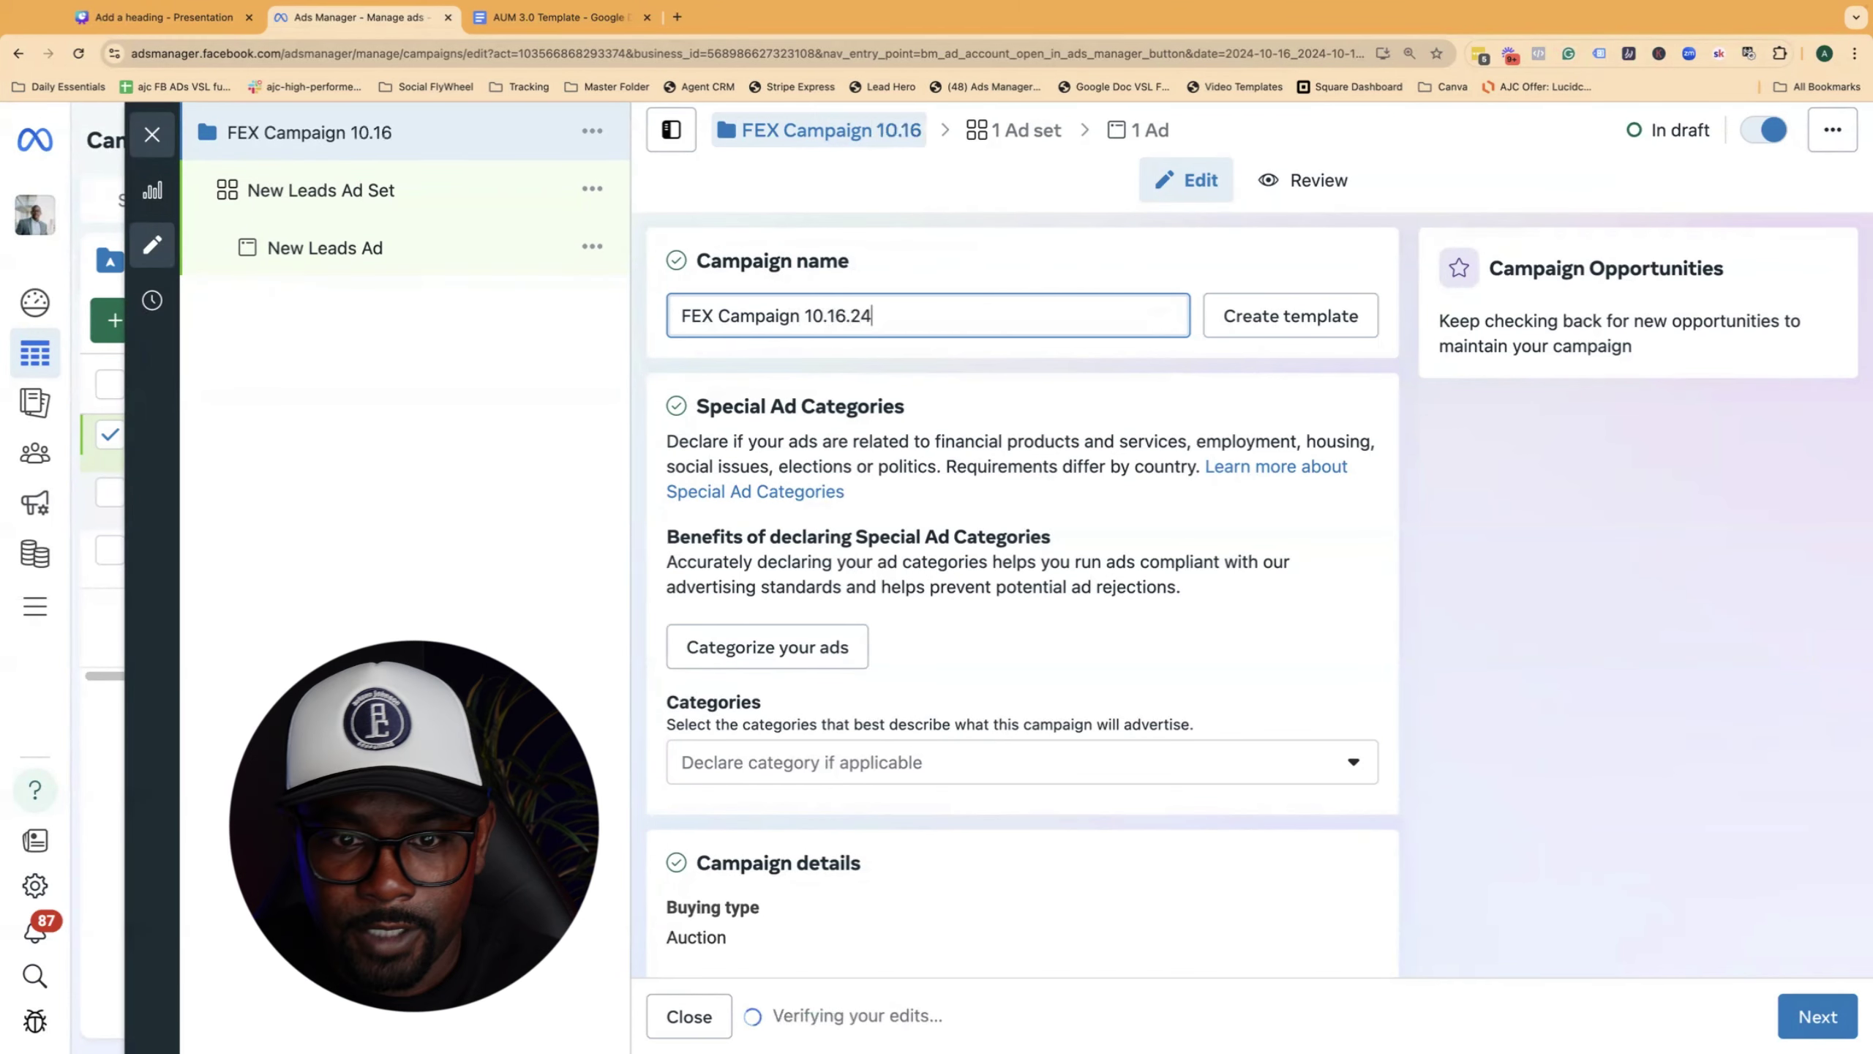
{"action": "scroll", "coordinate": [906, 650], "scroll_direction": "down", "scroll_amount": 5}
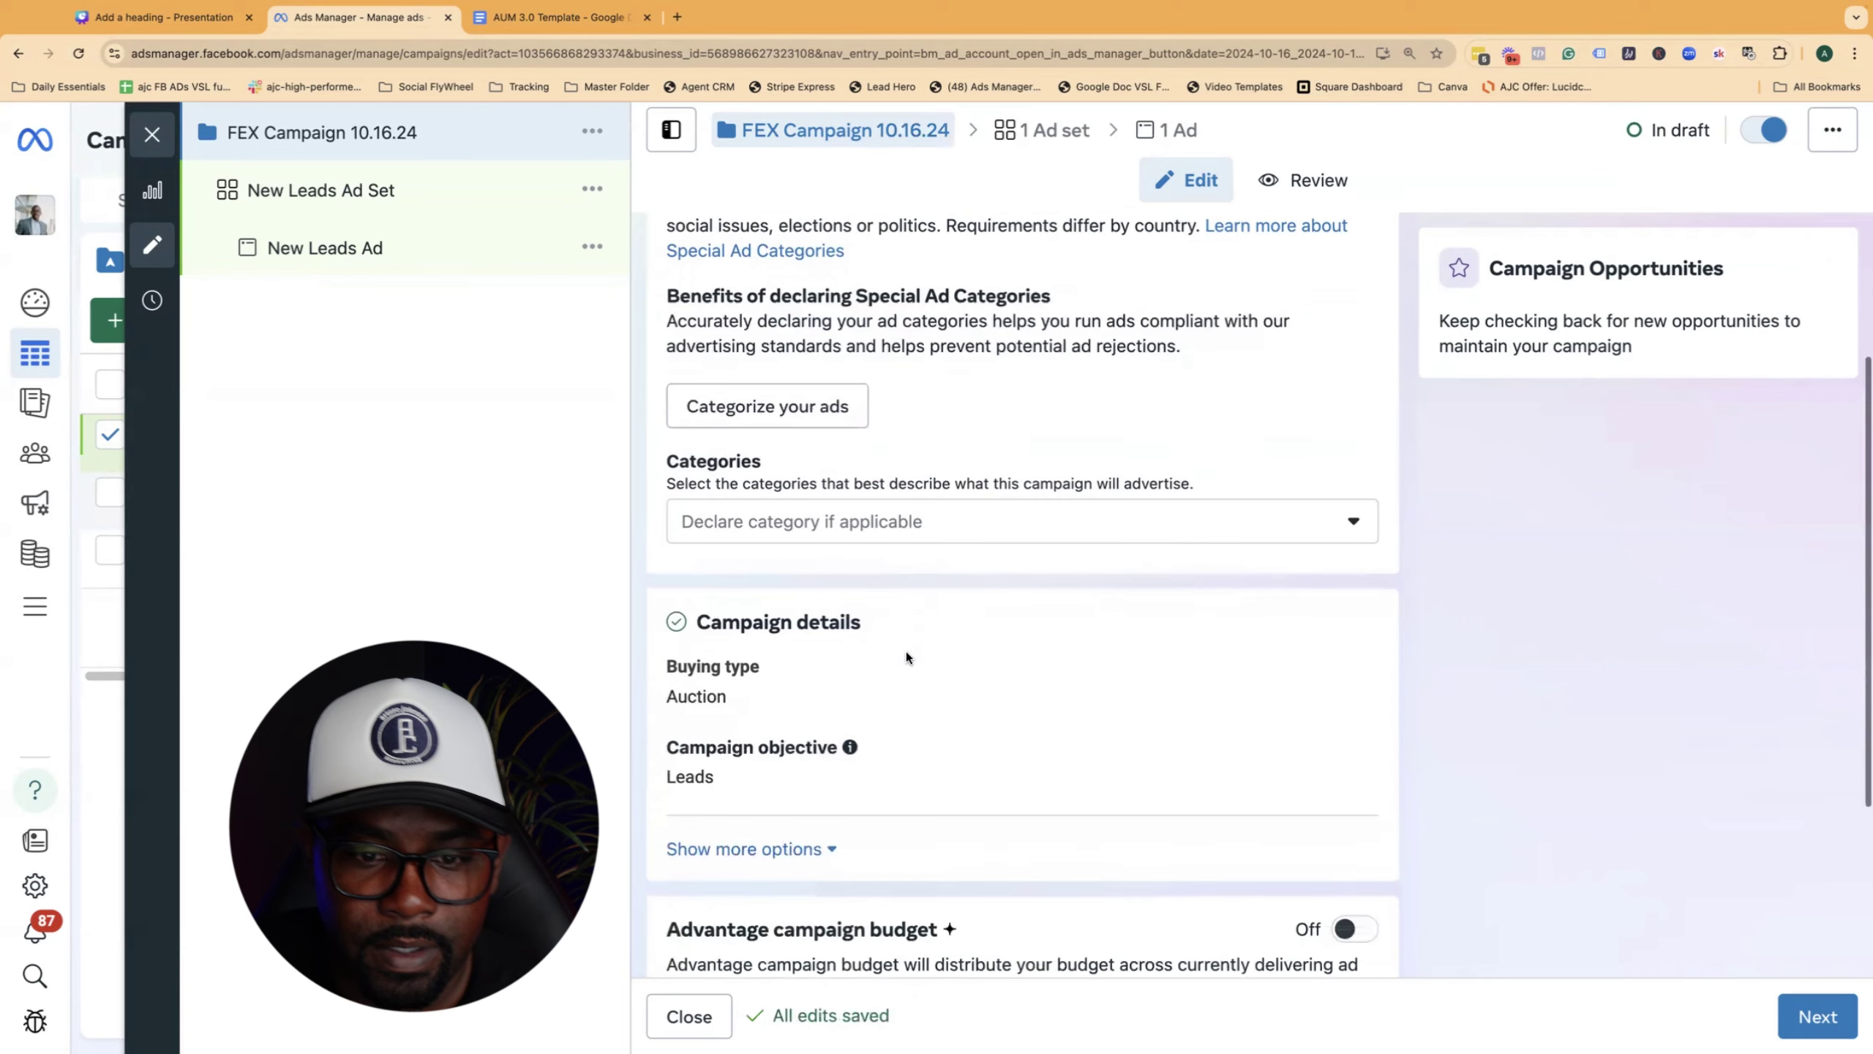
{"action": "scroll", "coordinate": [851, 674], "scroll_direction": "down", "scroll_amount": 3}
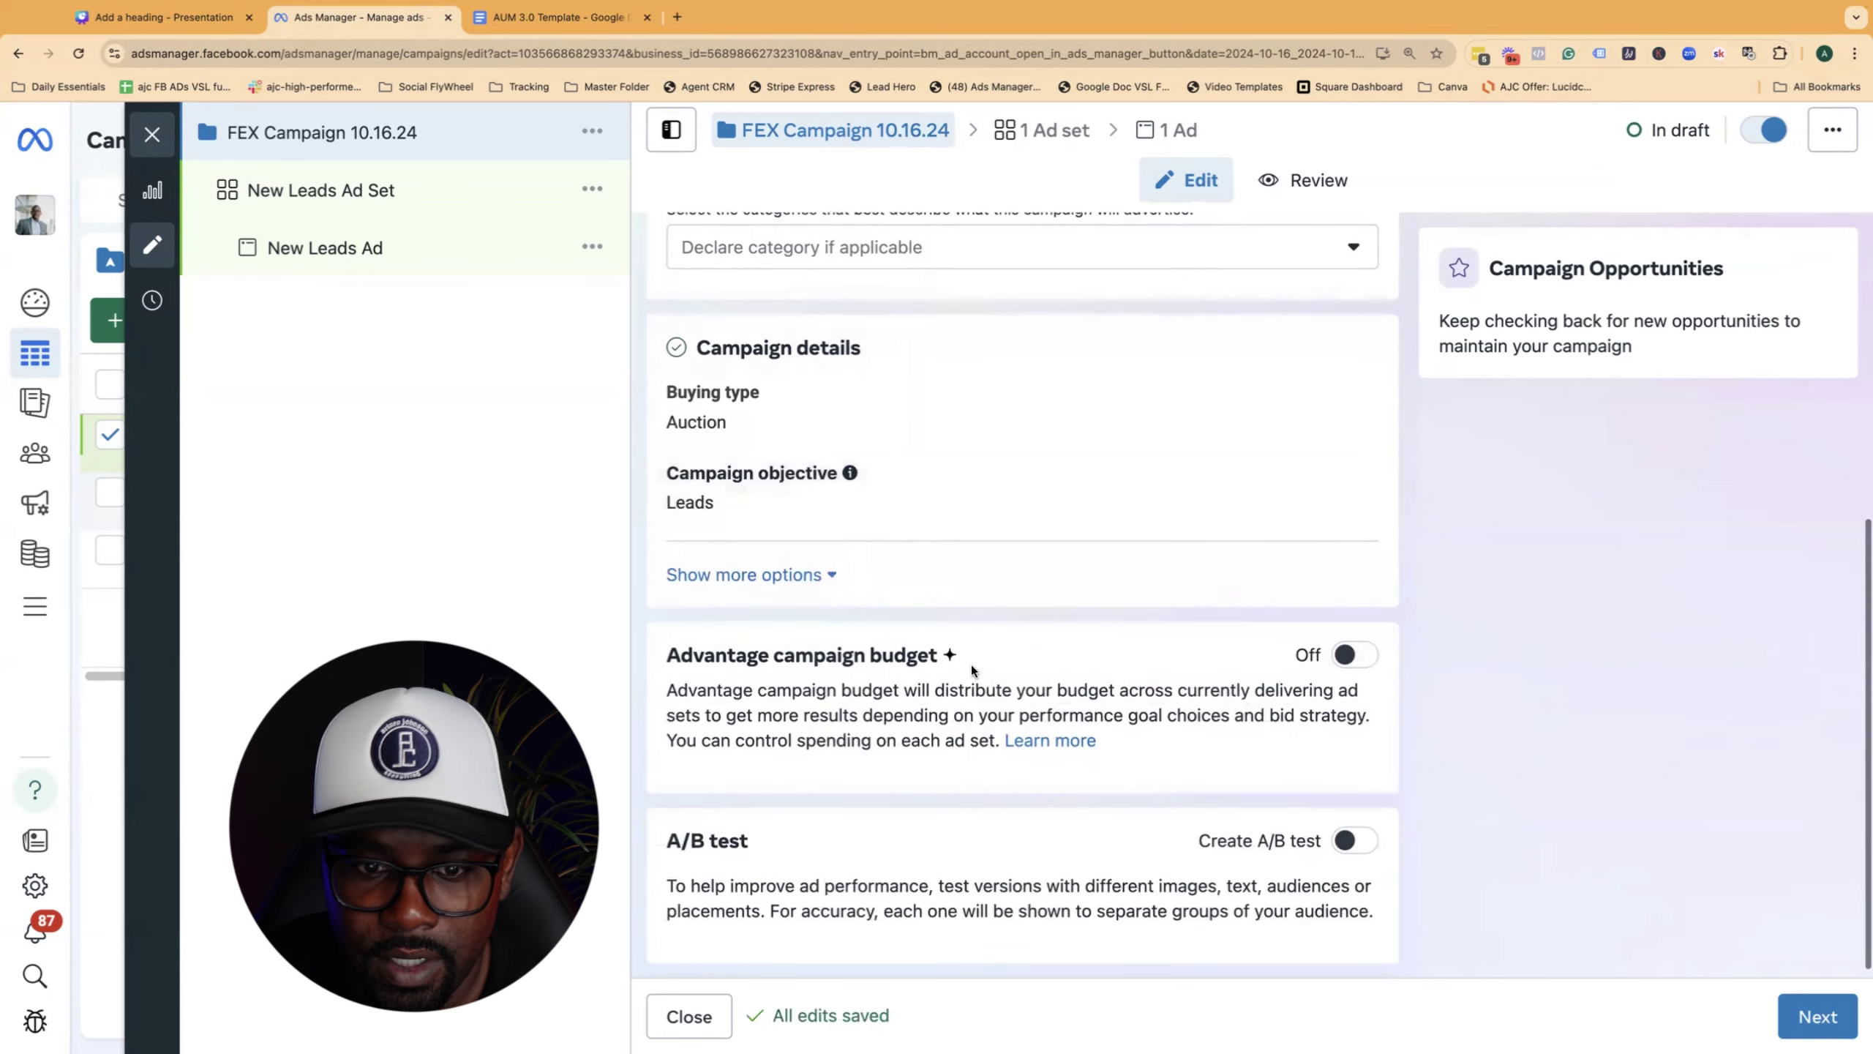
{"action": "scroll", "coordinate": [1343, 663], "scroll_direction": "down", "scroll_amount": 1}
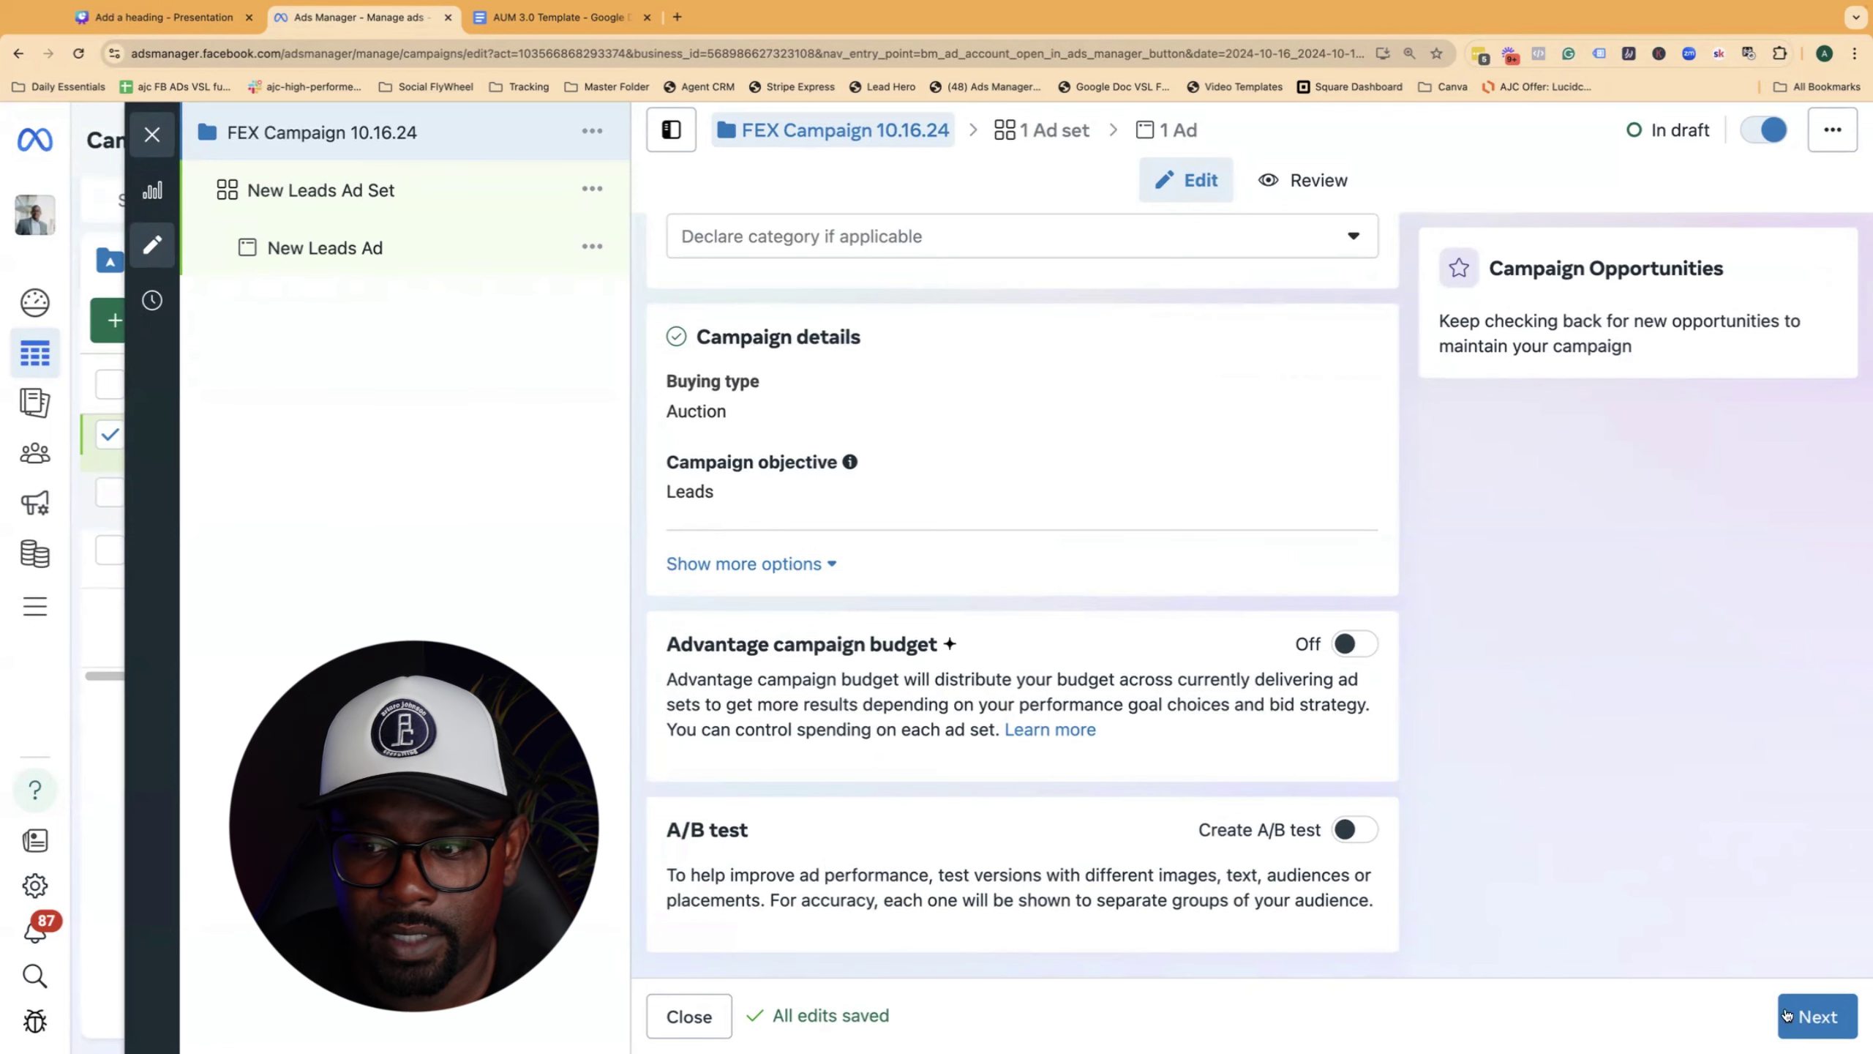
{"action": "left_click", "coordinate": [1808, 1017]}
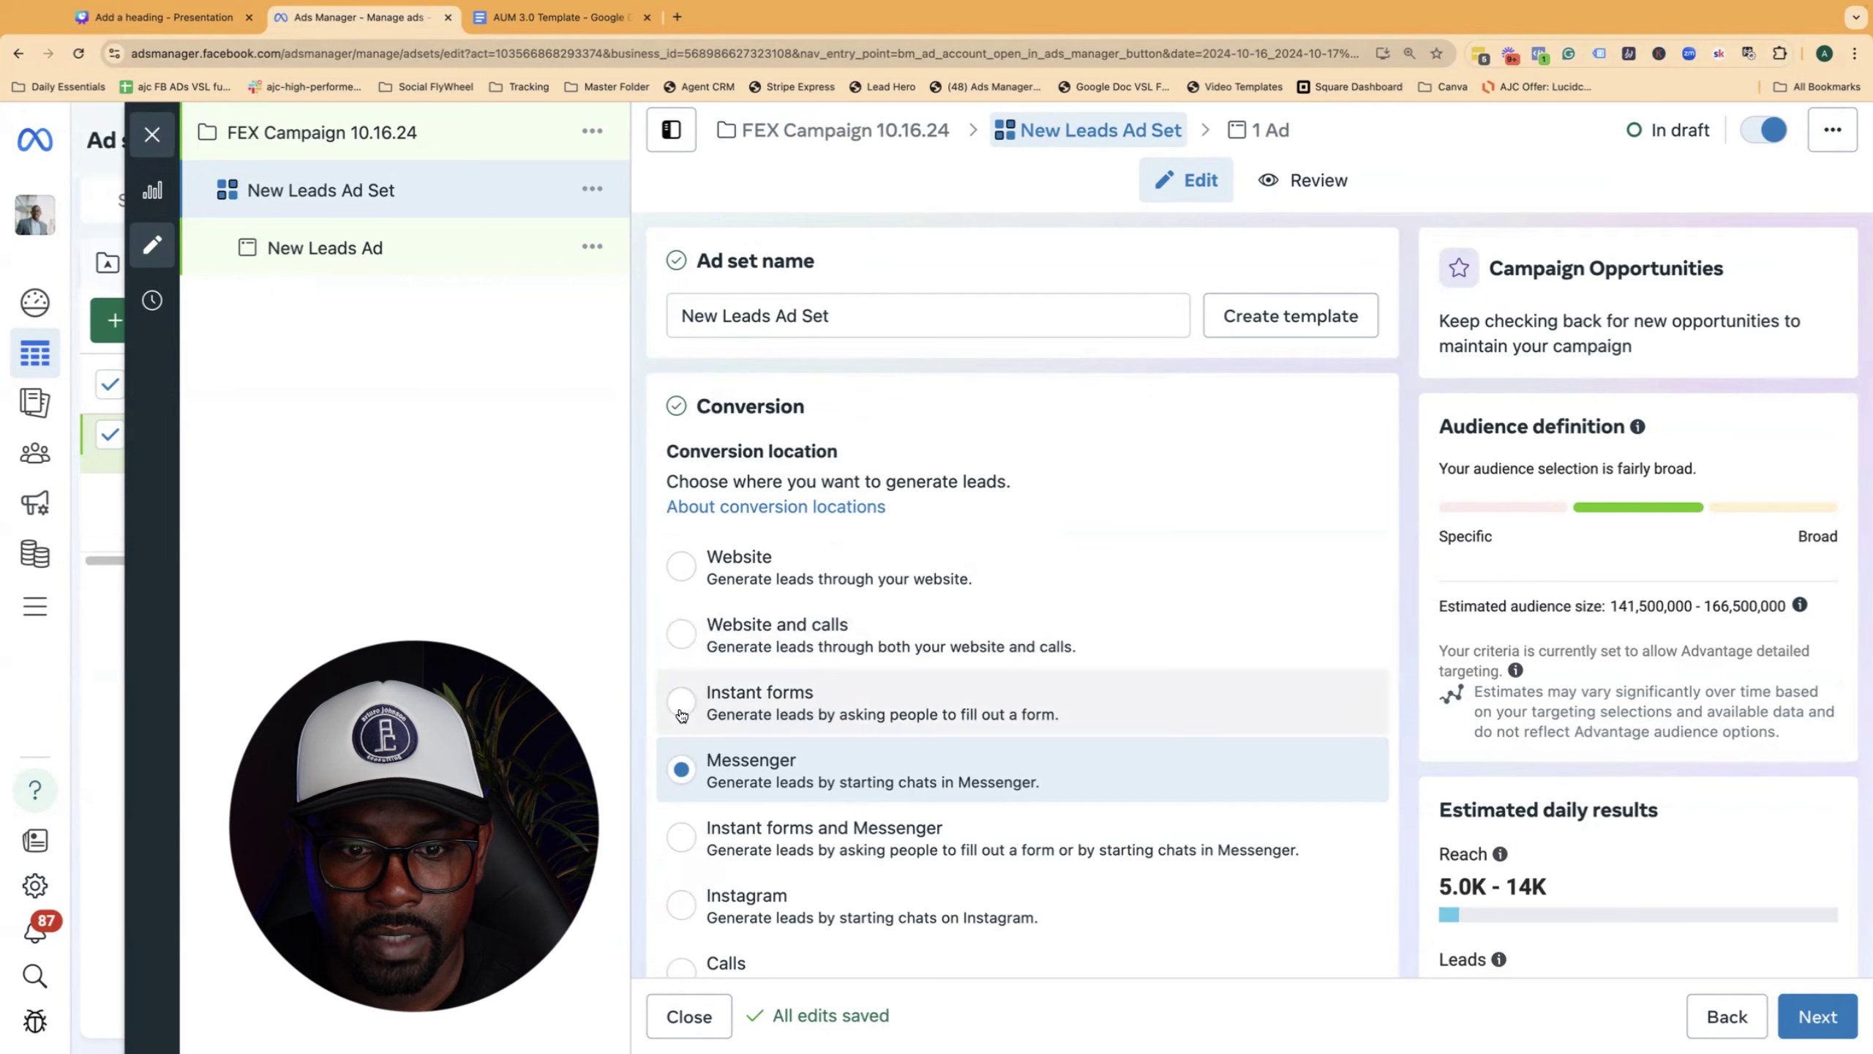
Set the ad set's conversion location to Instant forms
{"action": "left_click", "coordinate": [681, 714]}
{"action": "scroll", "coordinate": [1091, 602], "scroll_direction": "down", "scroll_amount": 5}
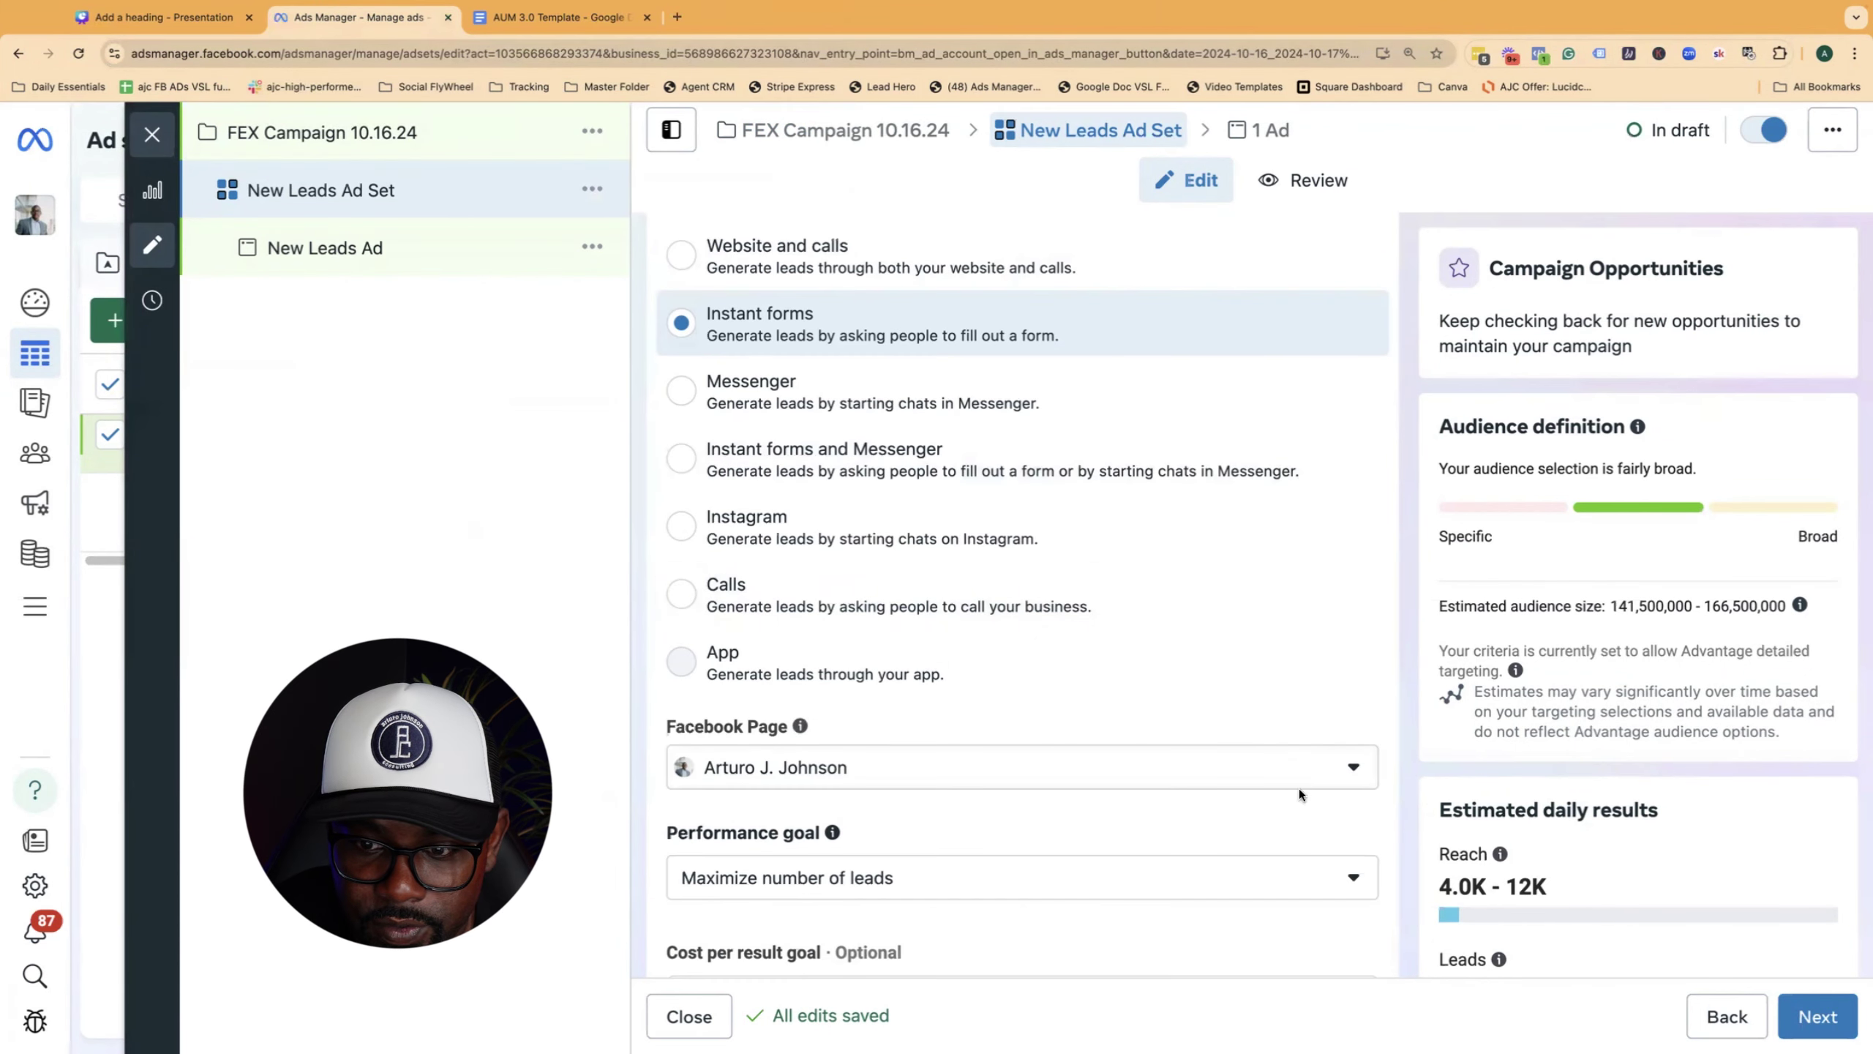
{"action": "scroll", "coordinate": [1283, 775], "scroll_direction": "down", "scroll_amount": 1}
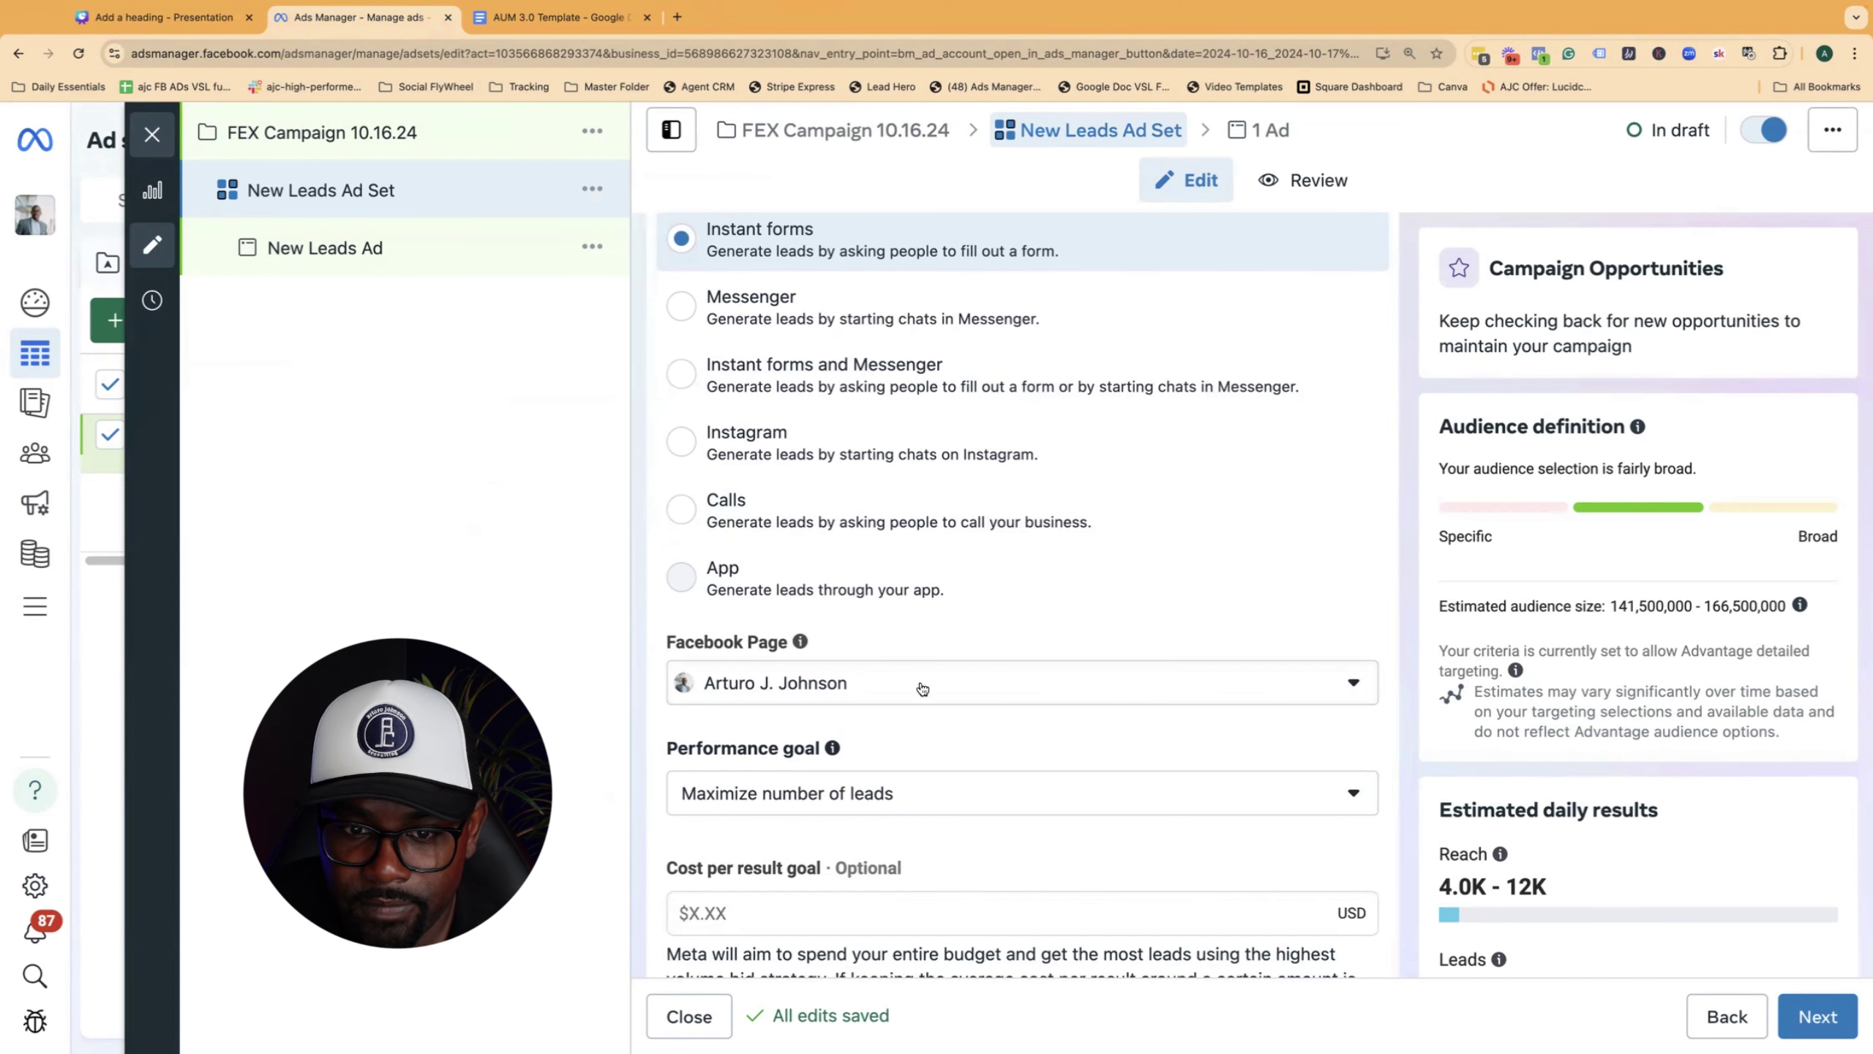
{"action": "scroll", "coordinate": [1053, 710], "scroll_direction": "down", "scroll_amount": 3}
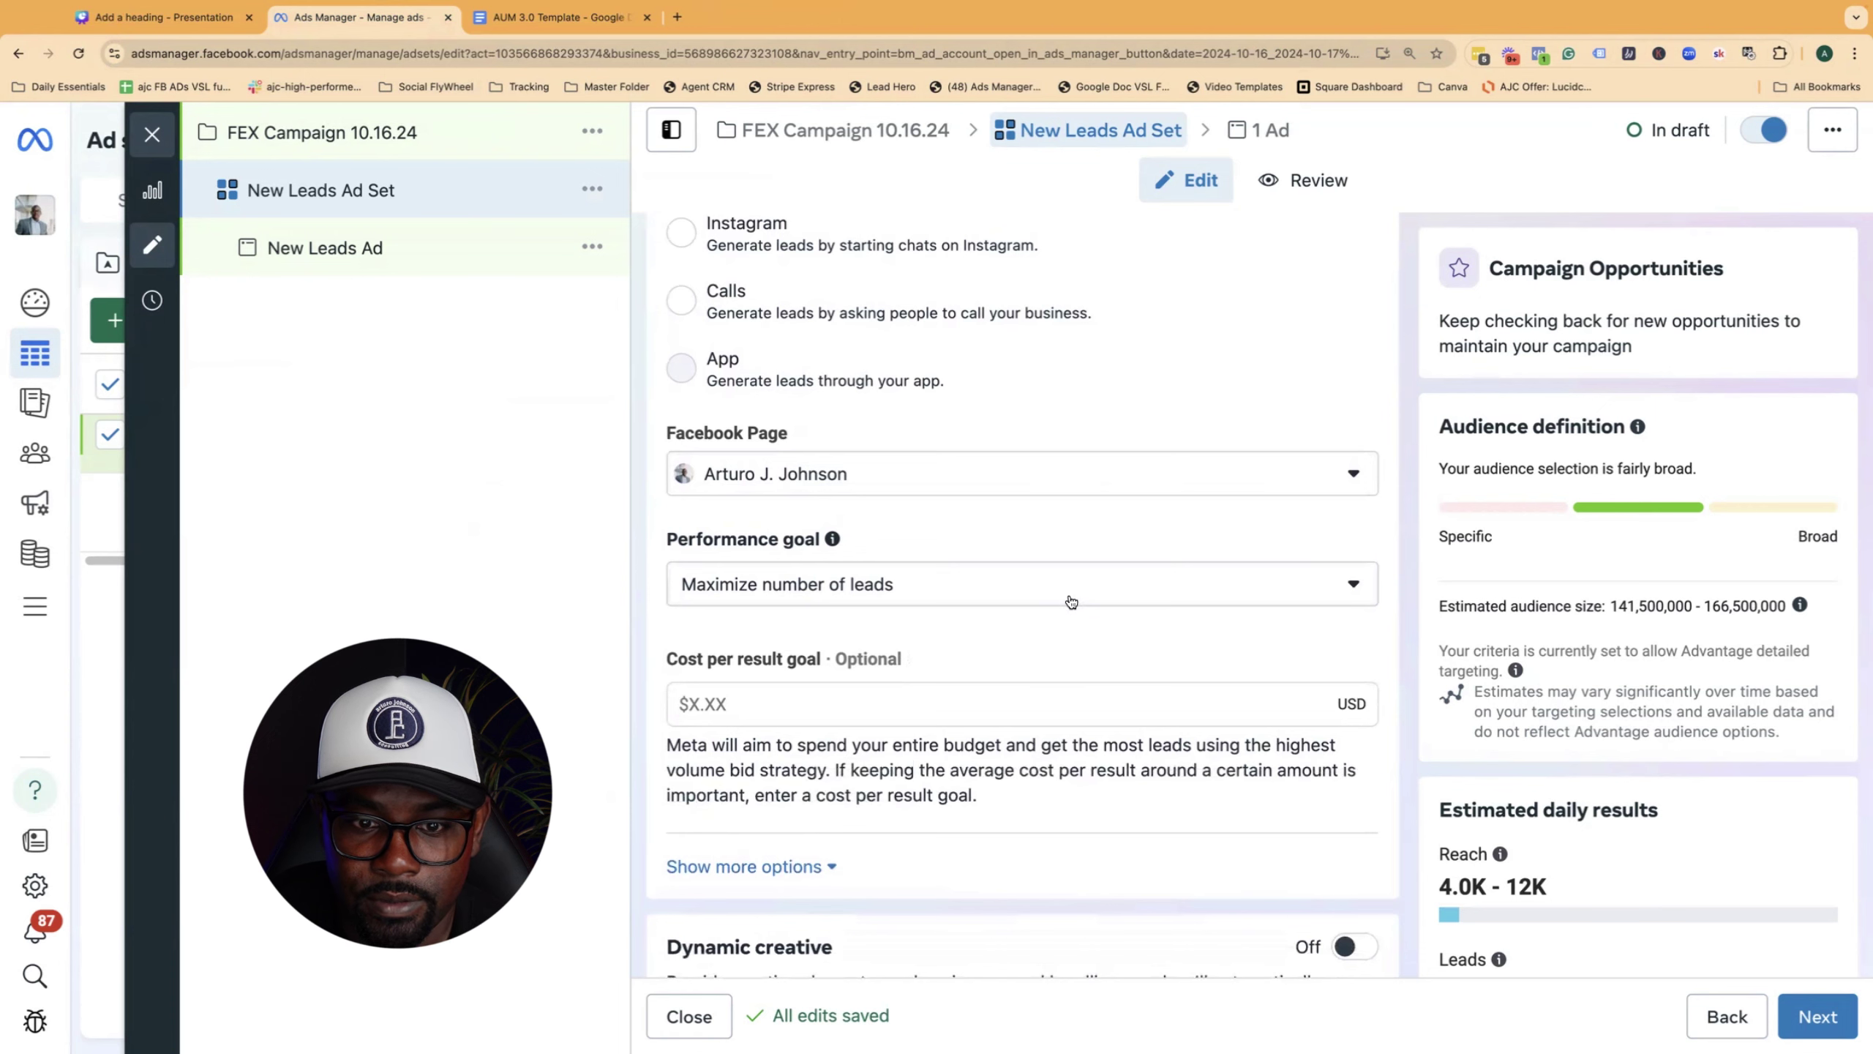
{"action": "scroll", "coordinate": [1071, 602], "scroll_direction": "down", "scroll_amount": 7}
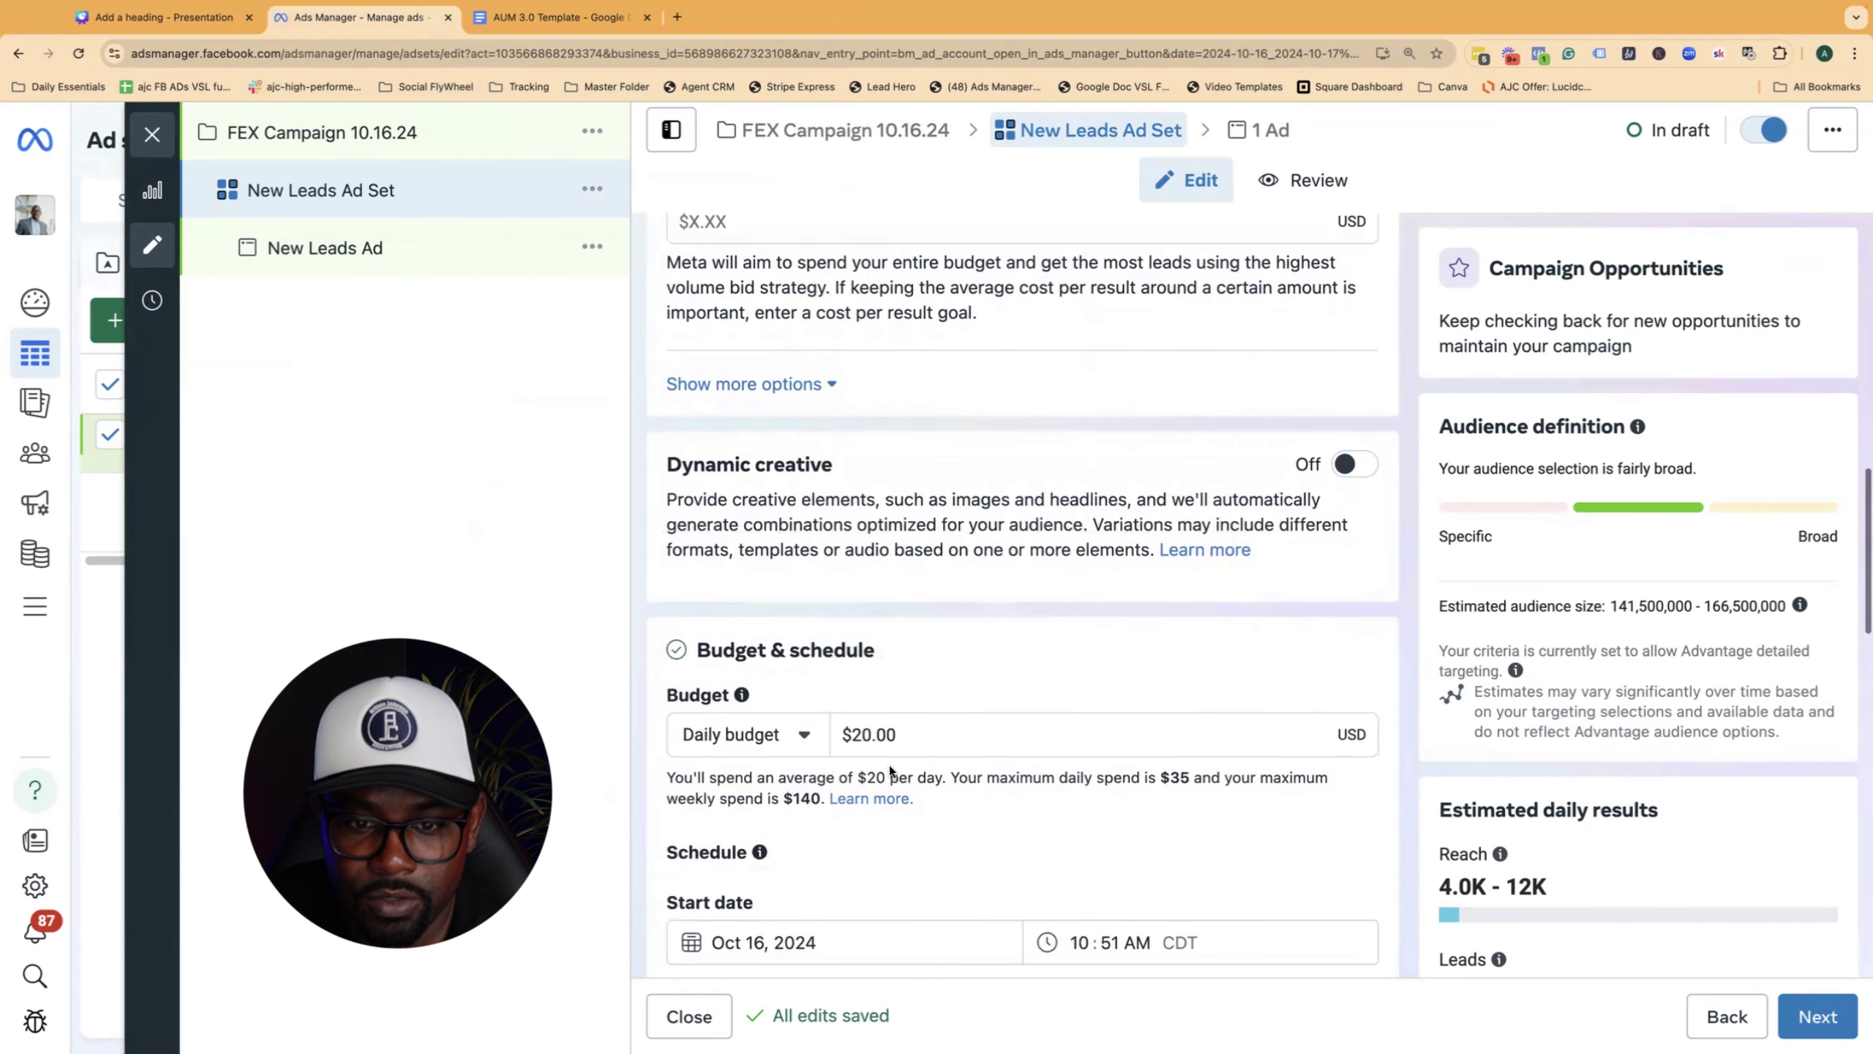
Raise the daily budget from $20.00 to $50.00
{"action": "left_click", "coordinate": [861, 734]}
{"action": "key", "text": "BackSpace"}
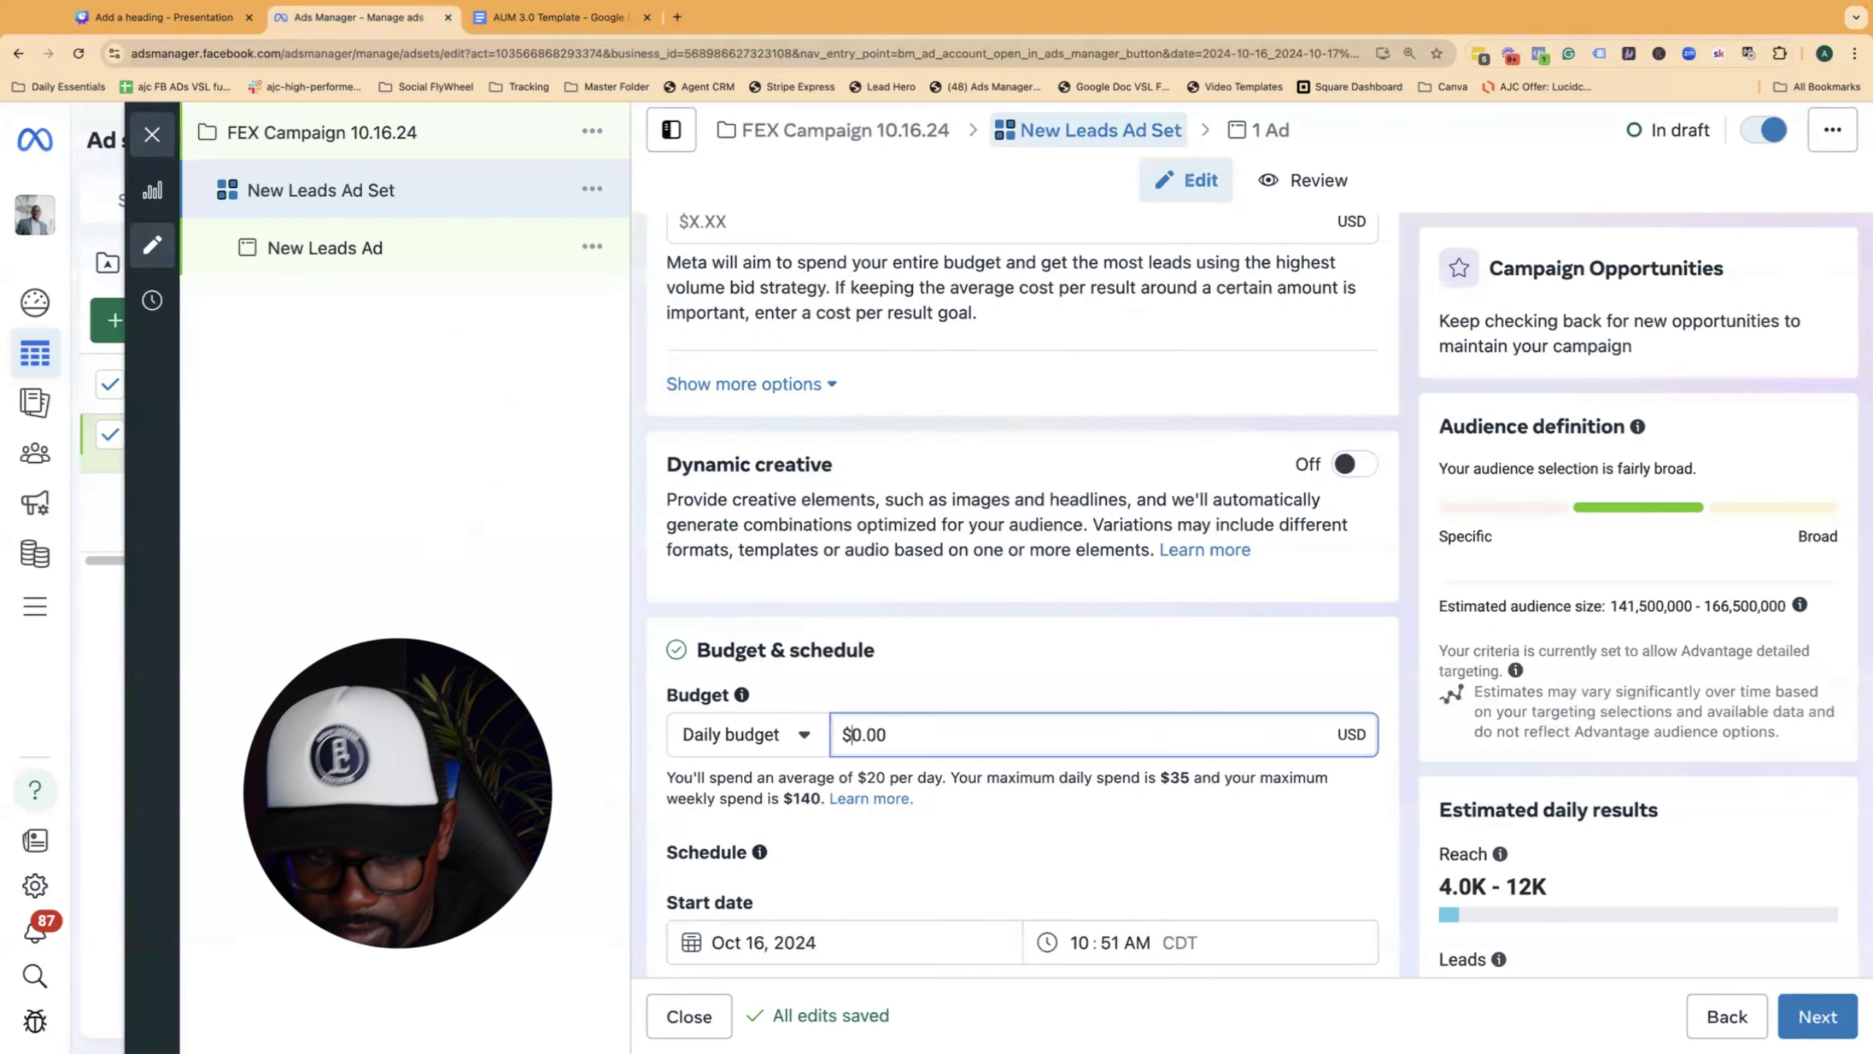
{"action": "type", "text": "5"}
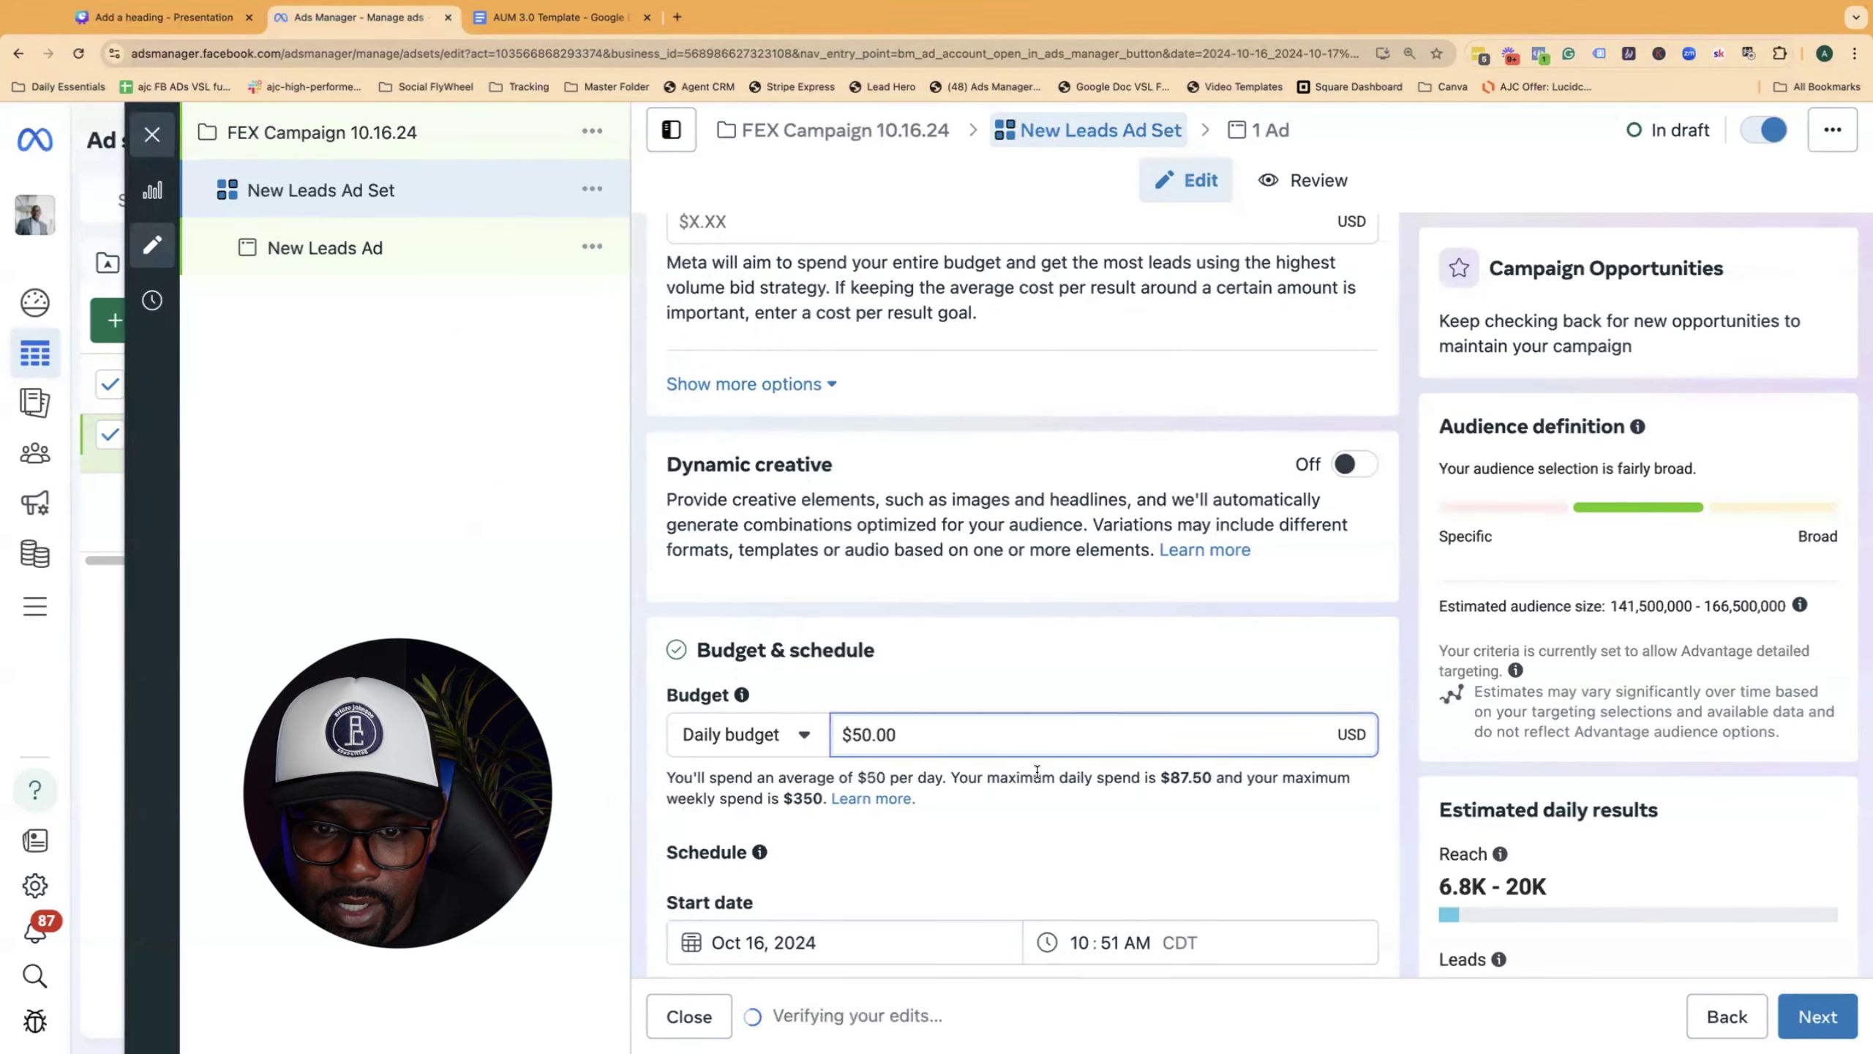
{"action": "scroll", "coordinate": [1036, 772], "scroll_direction": "down", "scroll_amount": 4}
{"action": "scroll", "coordinate": [1037, 771], "scroll_direction": "down", "scroll_amount": 7}
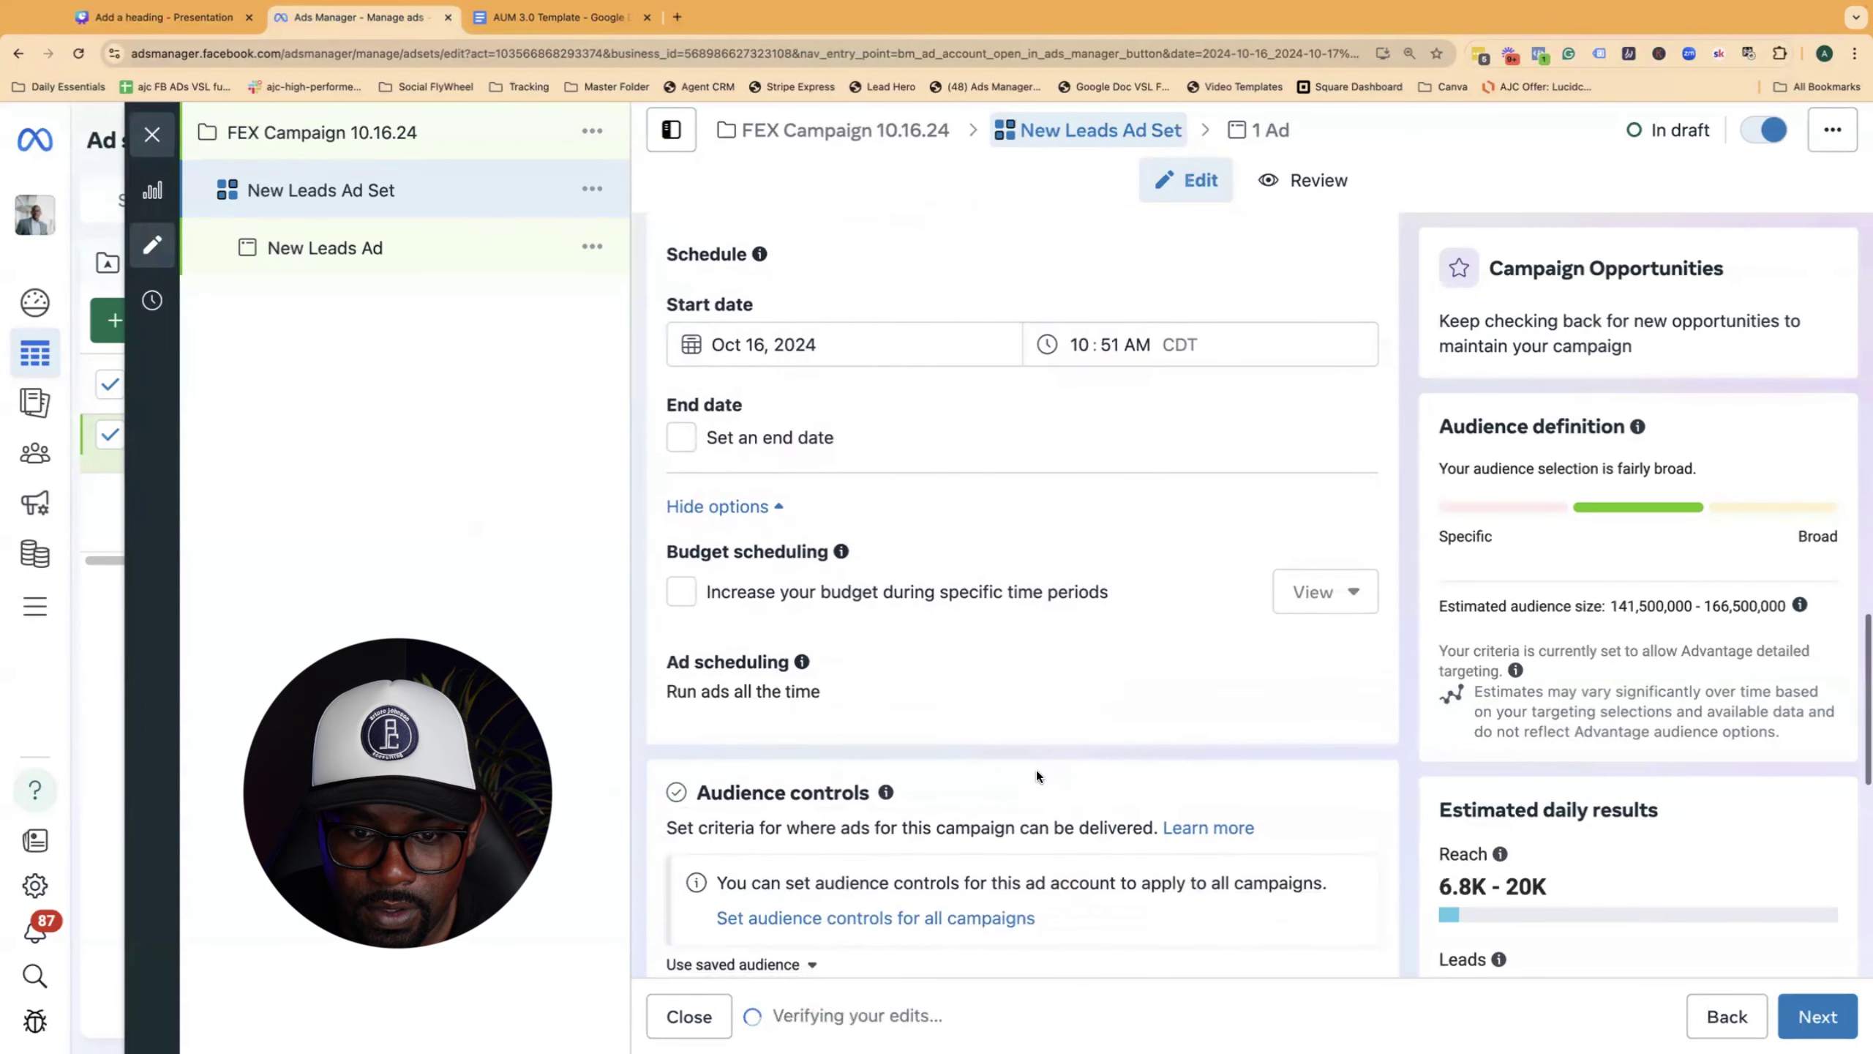
{"action": "scroll", "coordinate": [1036, 770], "scroll_direction": "down", "scroll_amount": 2}
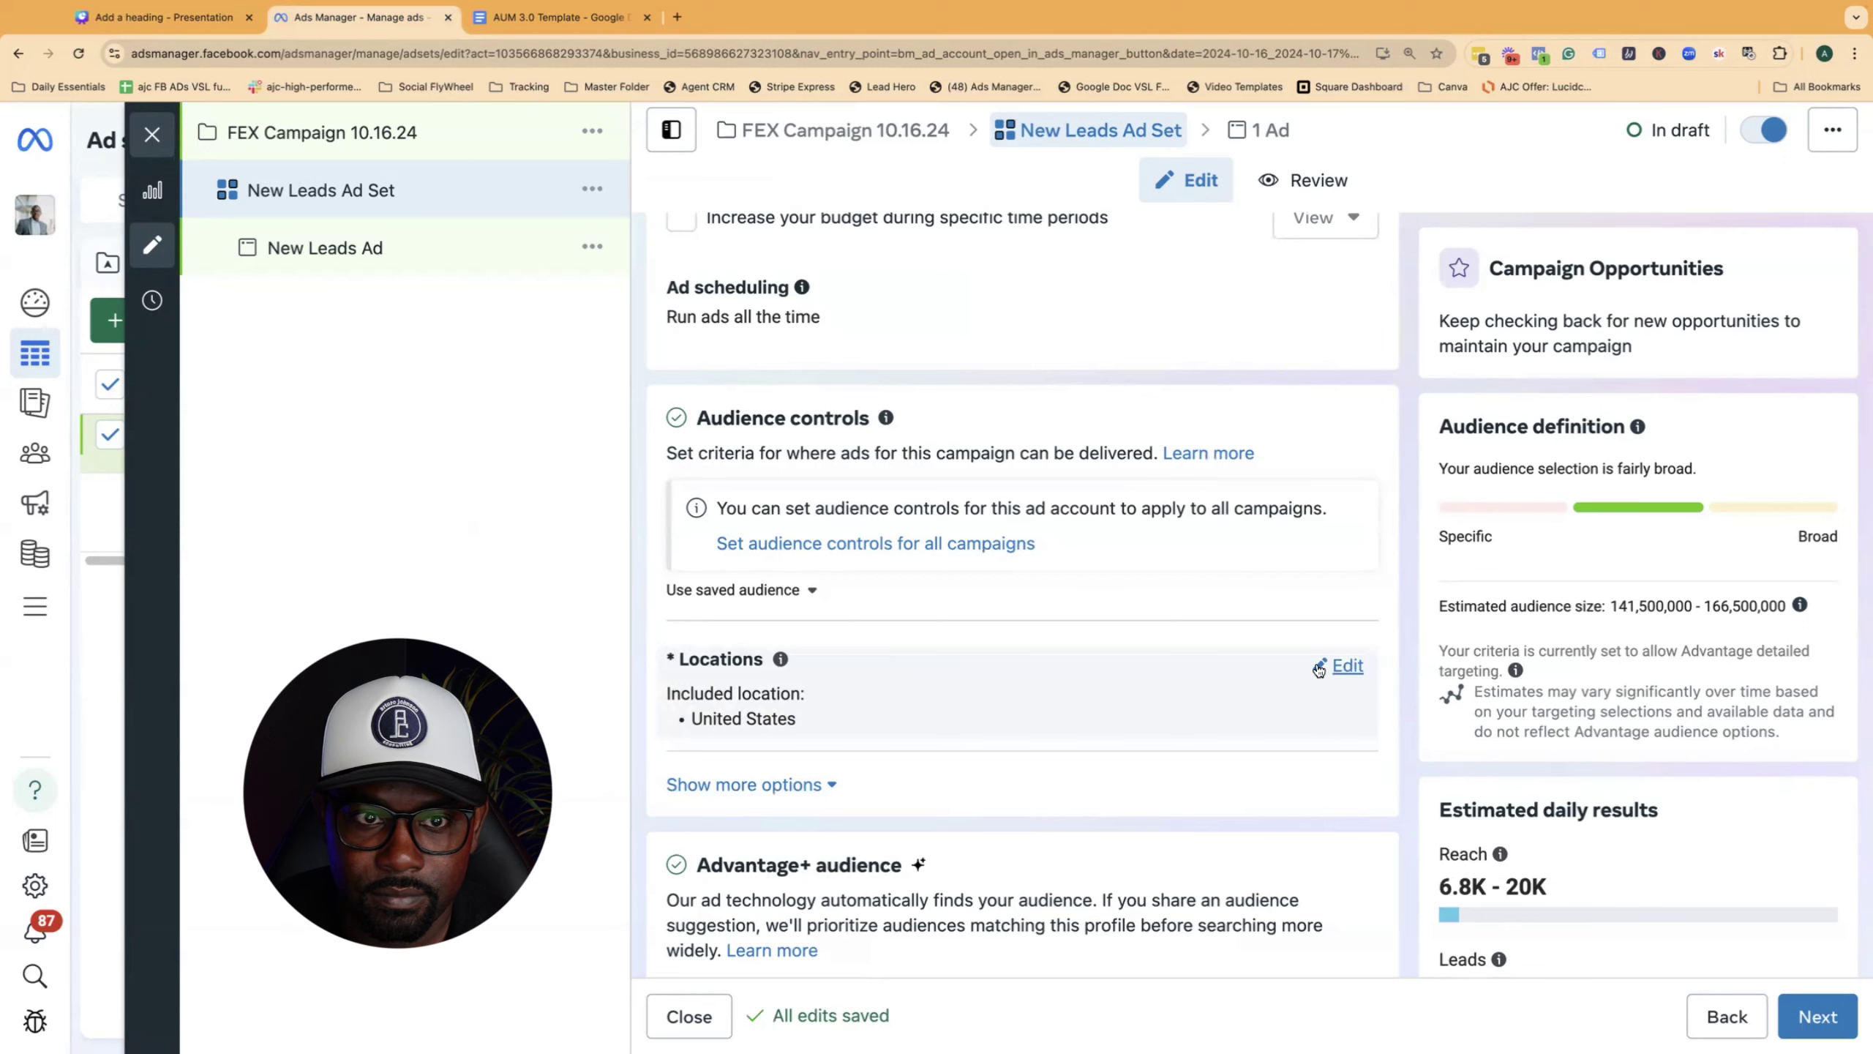
Target New York, New York and Illinois instead of the whole United States
{"action": "left_click", "coordinate": [1347, 665]}
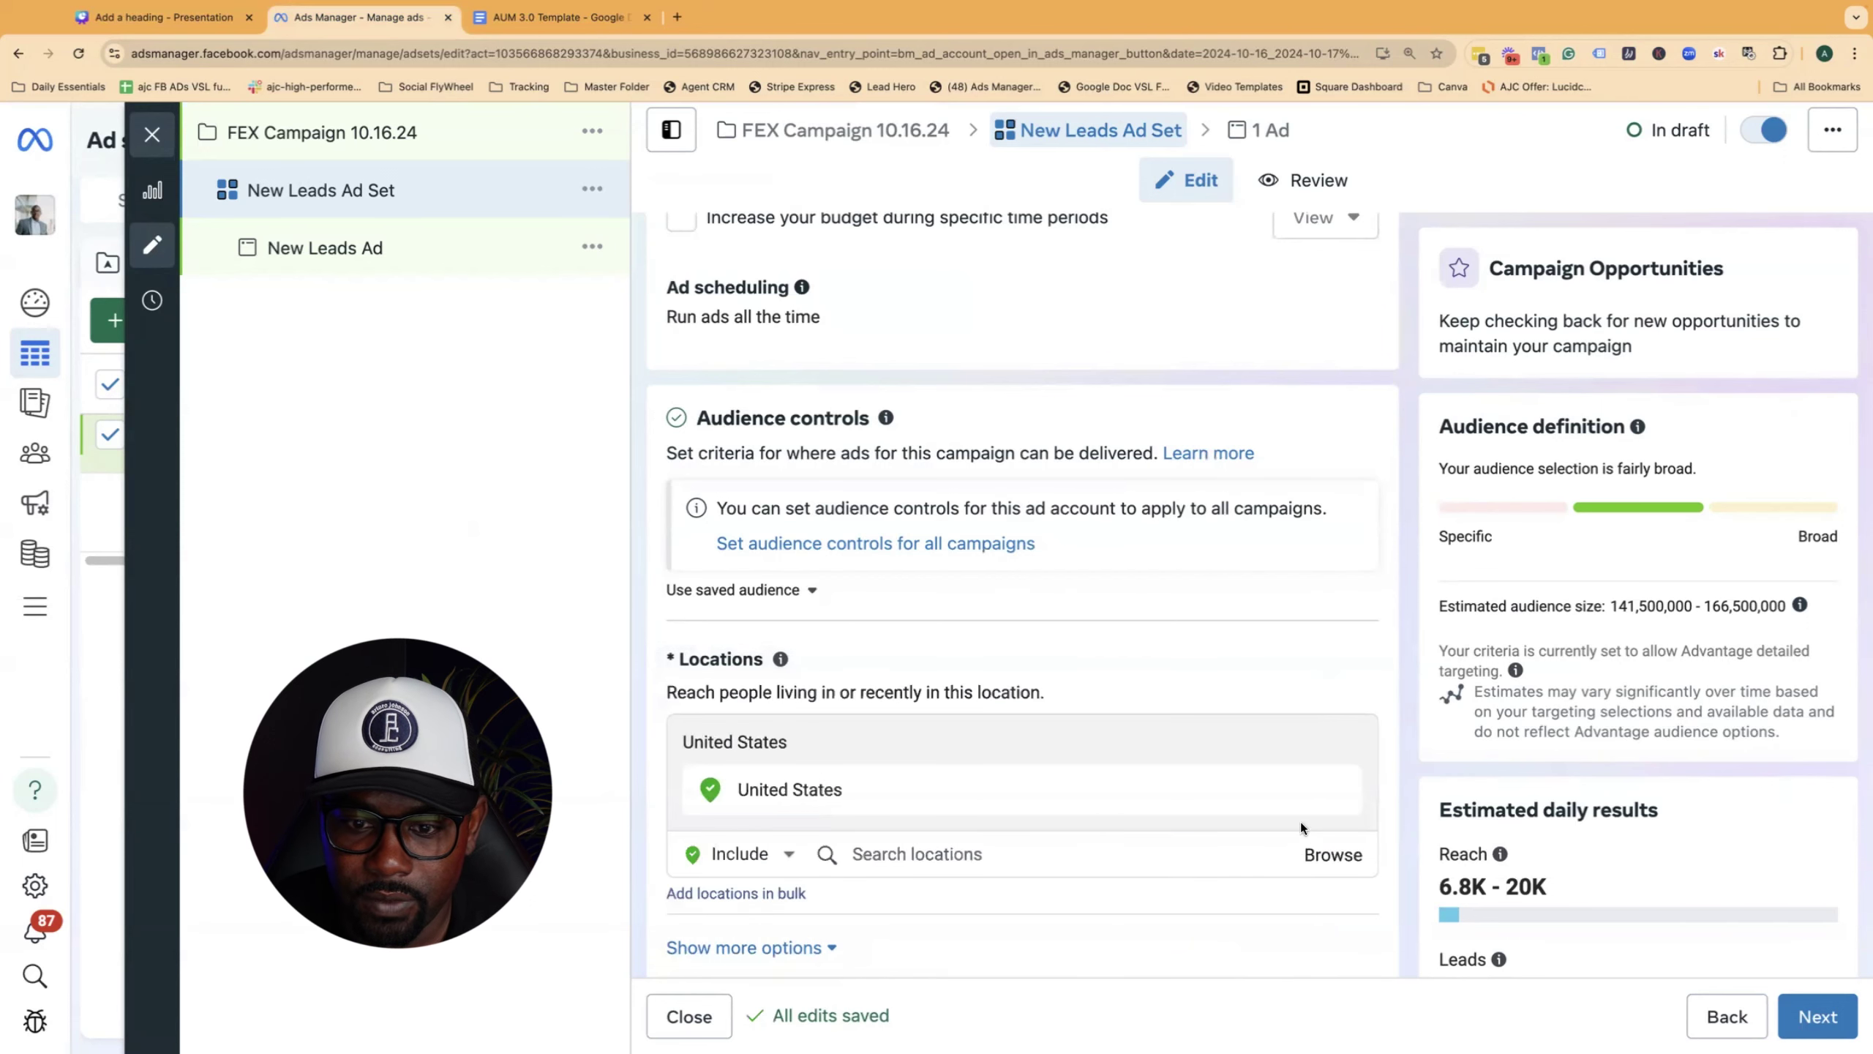
{"action": "scroll", "coordinate": [1143, 786], "scroll_direction": "down", "scroll_amount": 5}
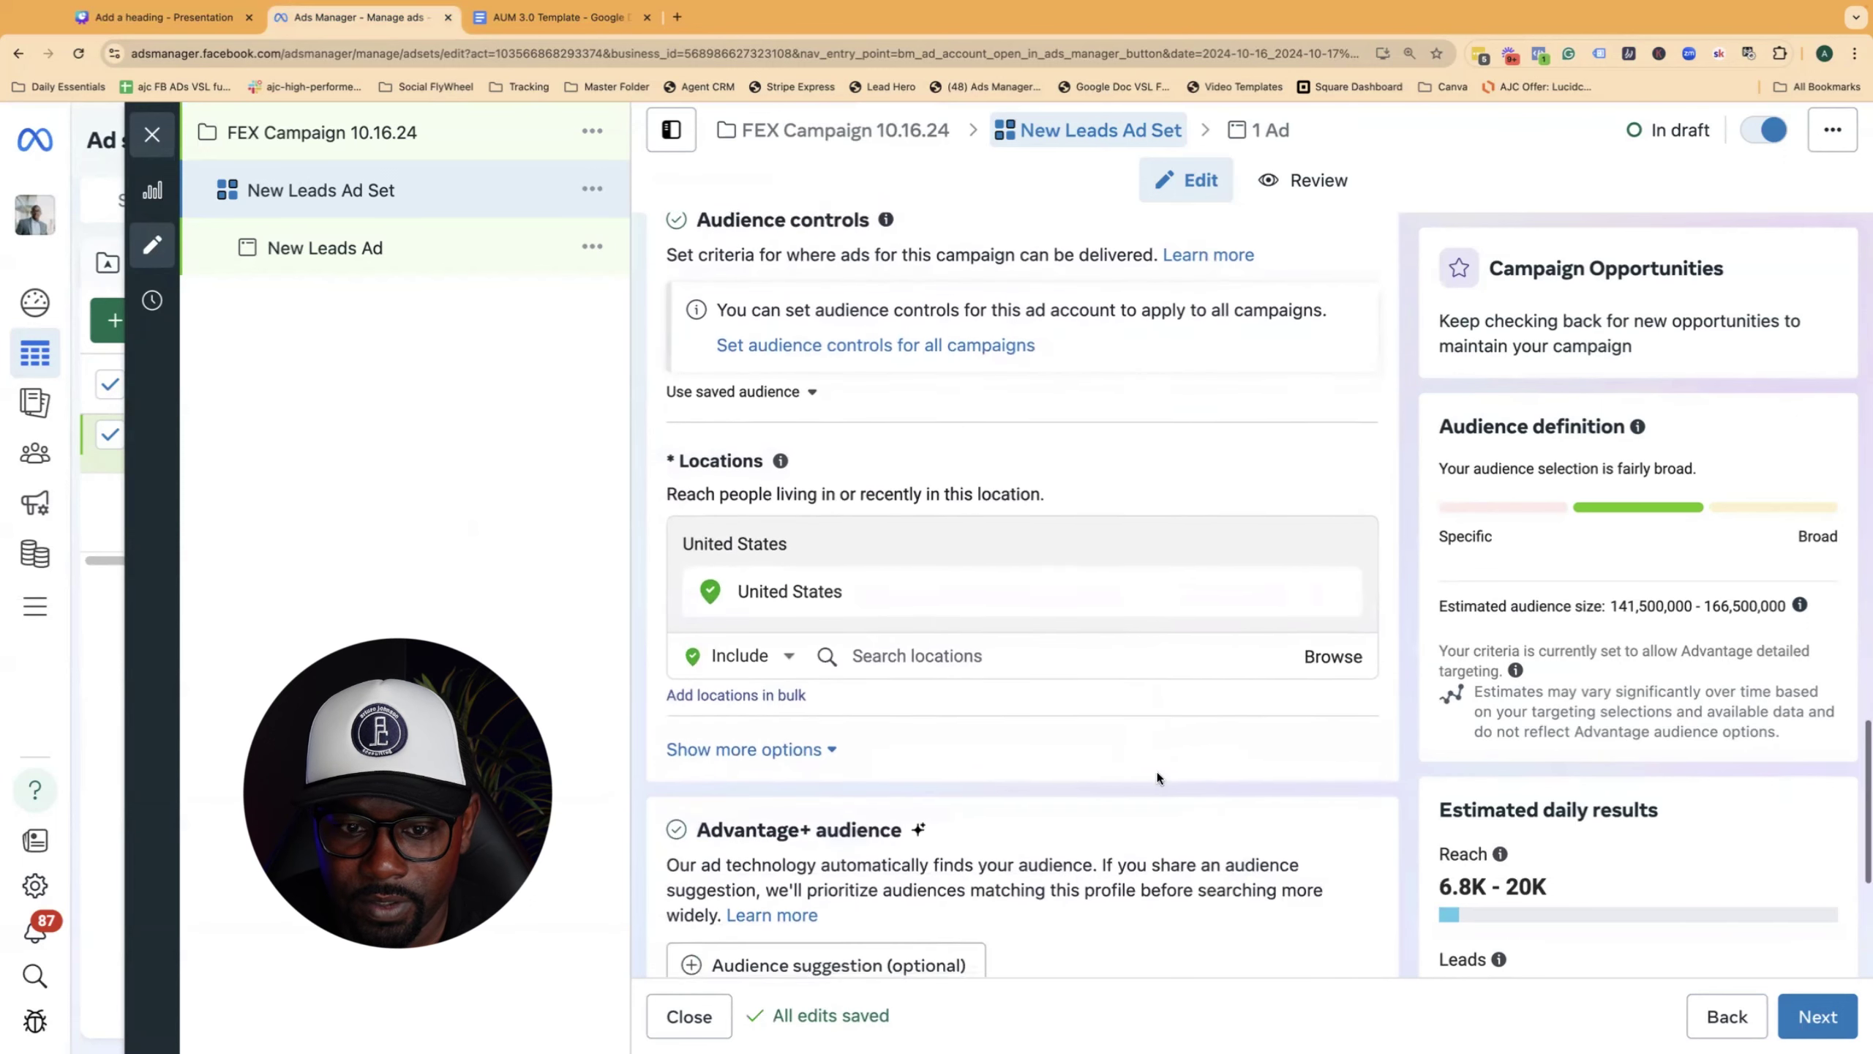
{"action": "left_click", "coordinate": [1167, 648]}
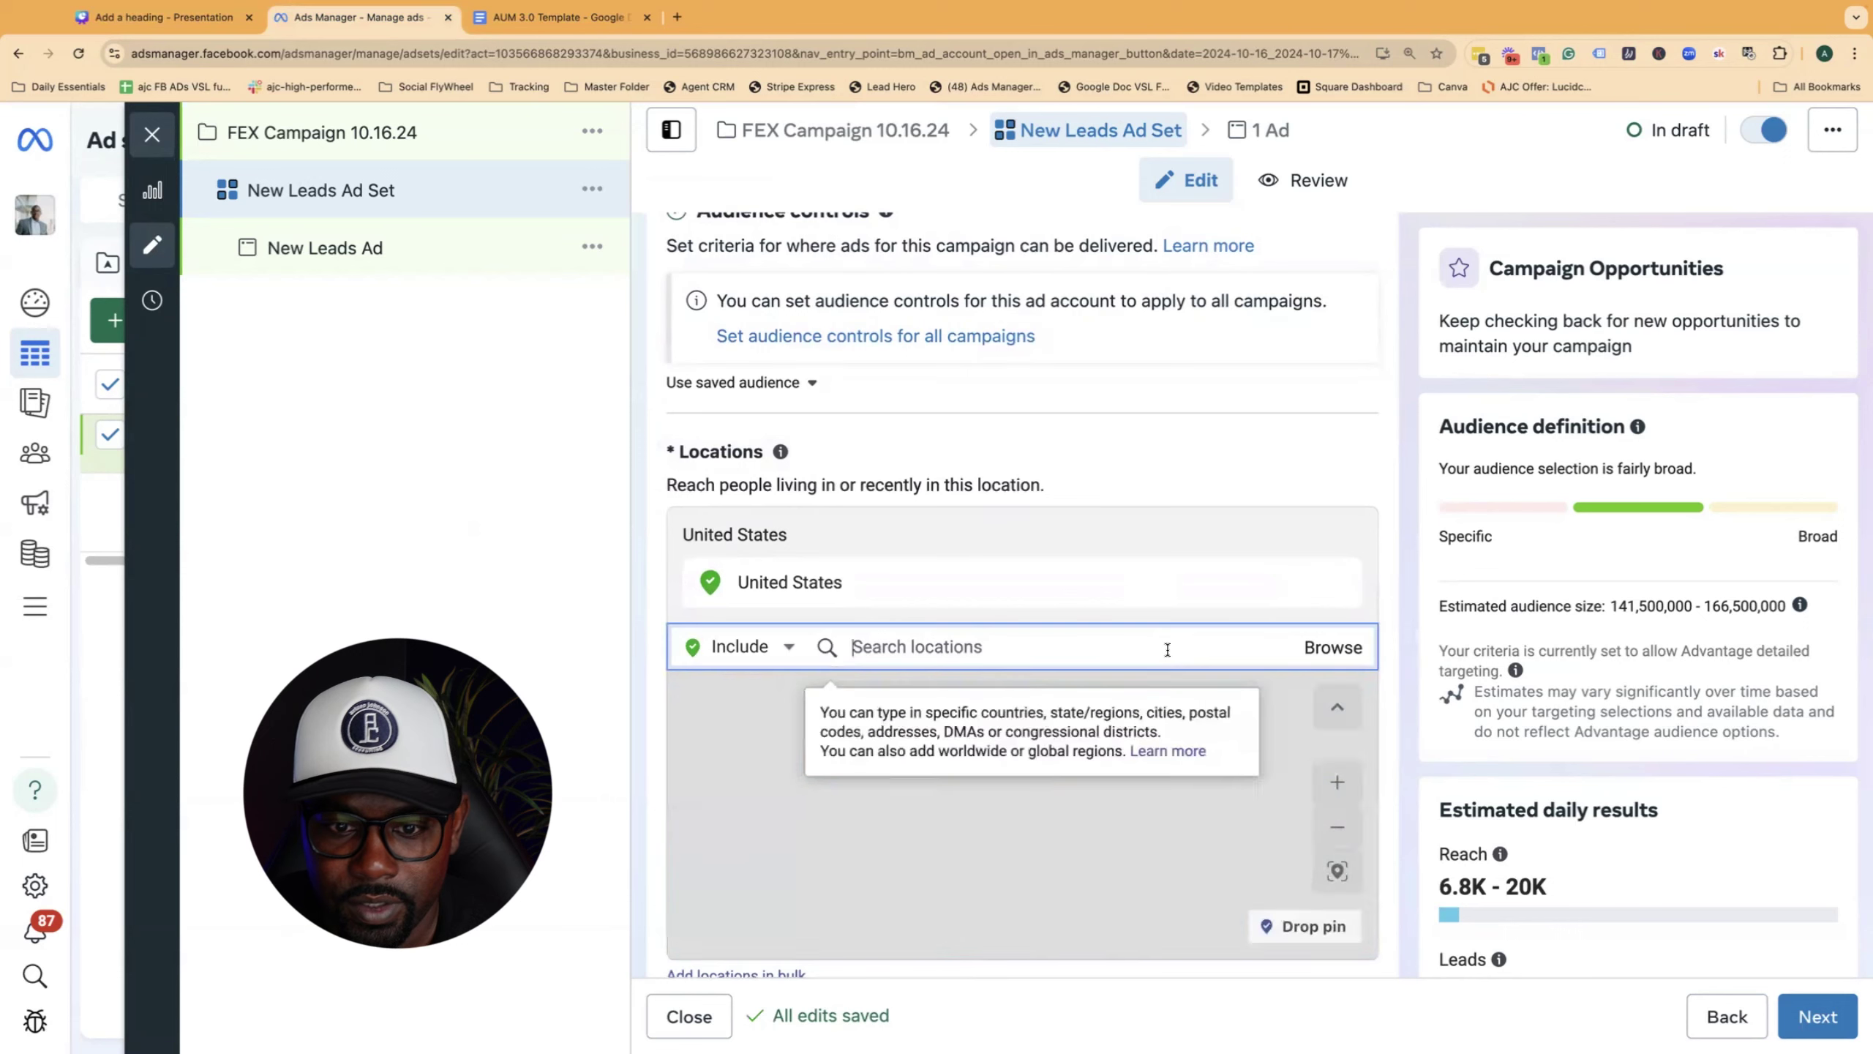
{"action": "type", "text": "new"}
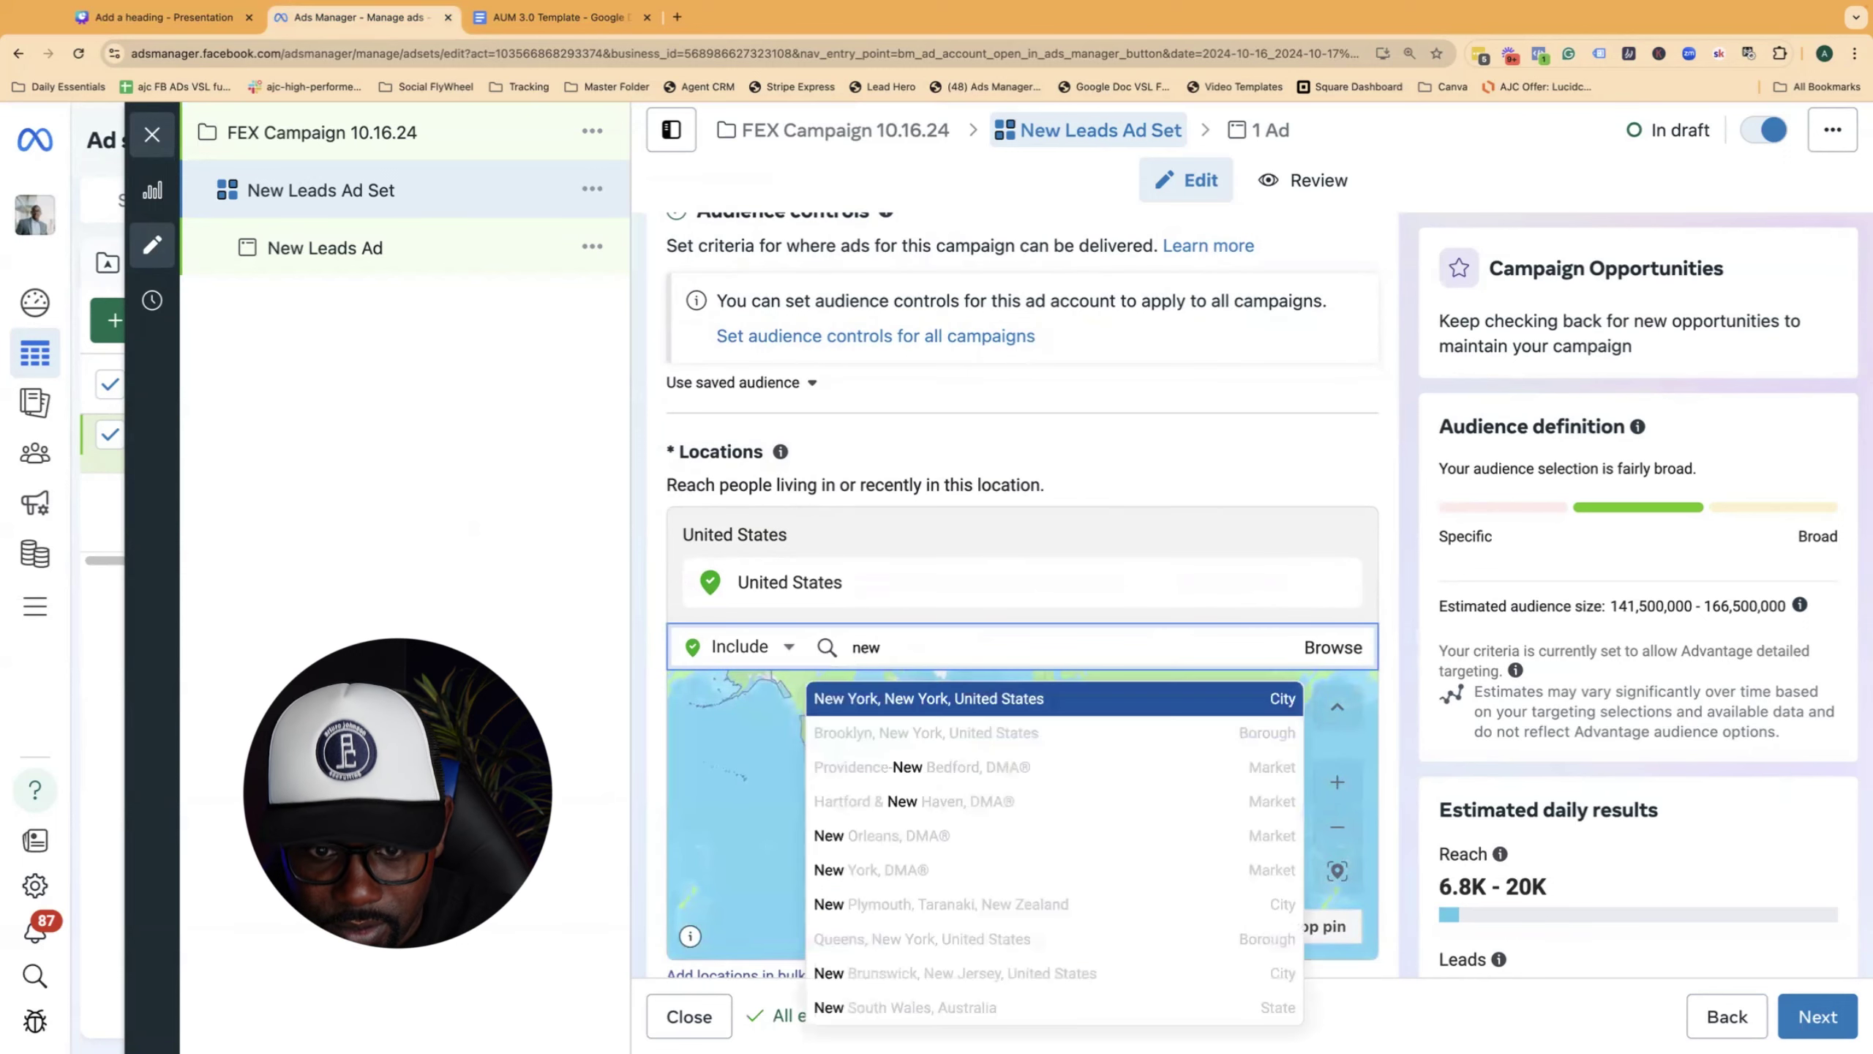
{"action": "left_click", "coordinate": [1147, 699]}
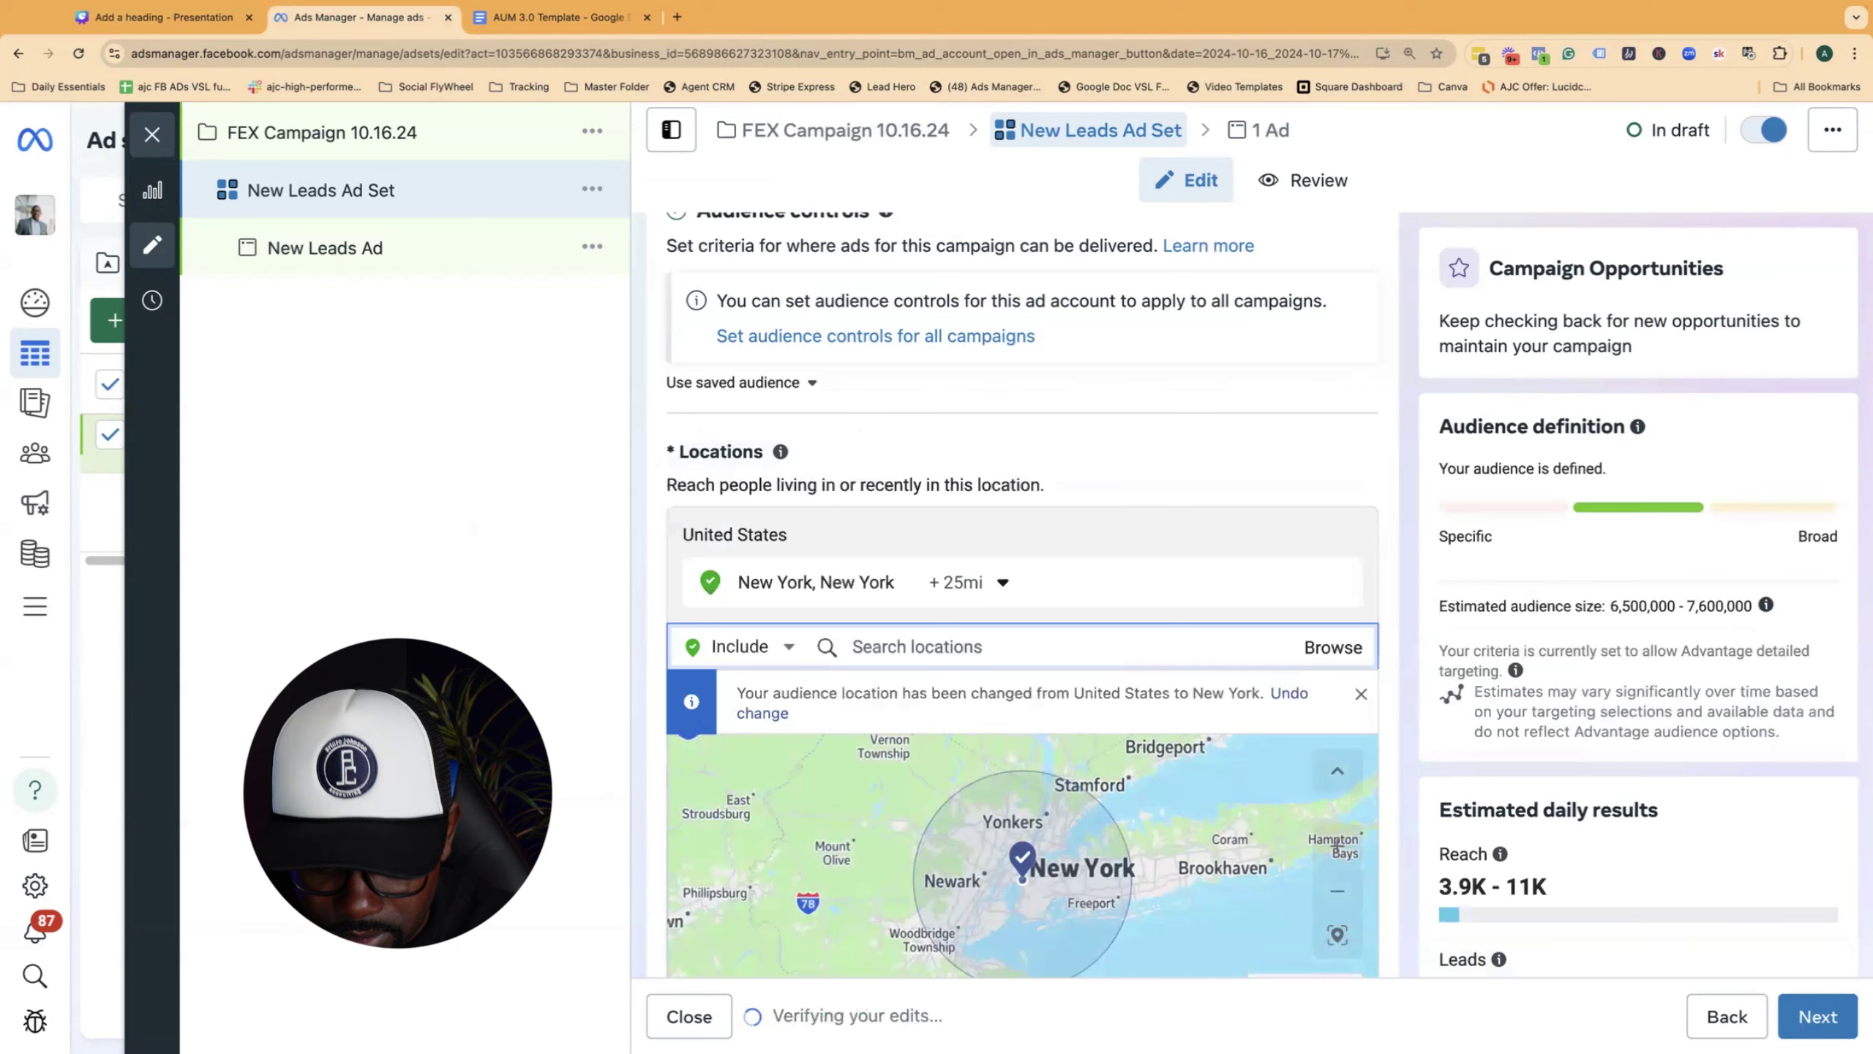
{"action": "type", "text": "illi"}
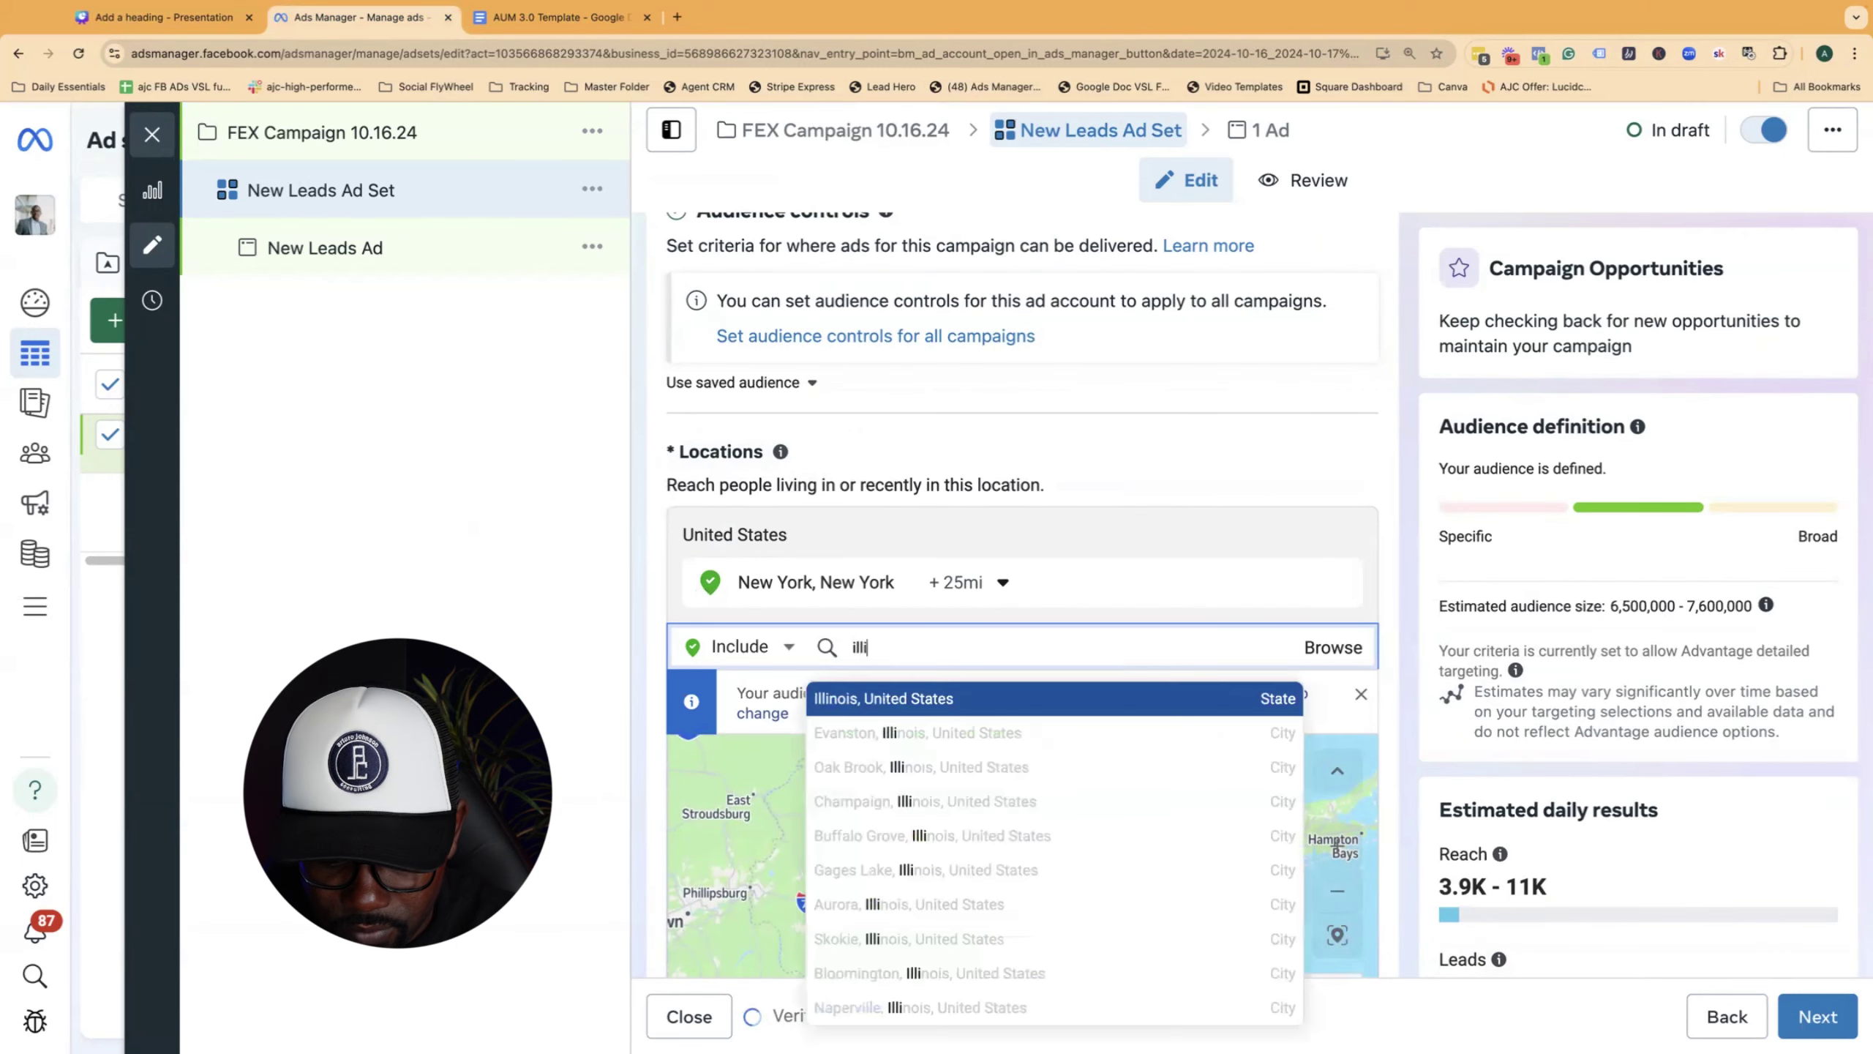
{"action": "type", "text": "nois"}
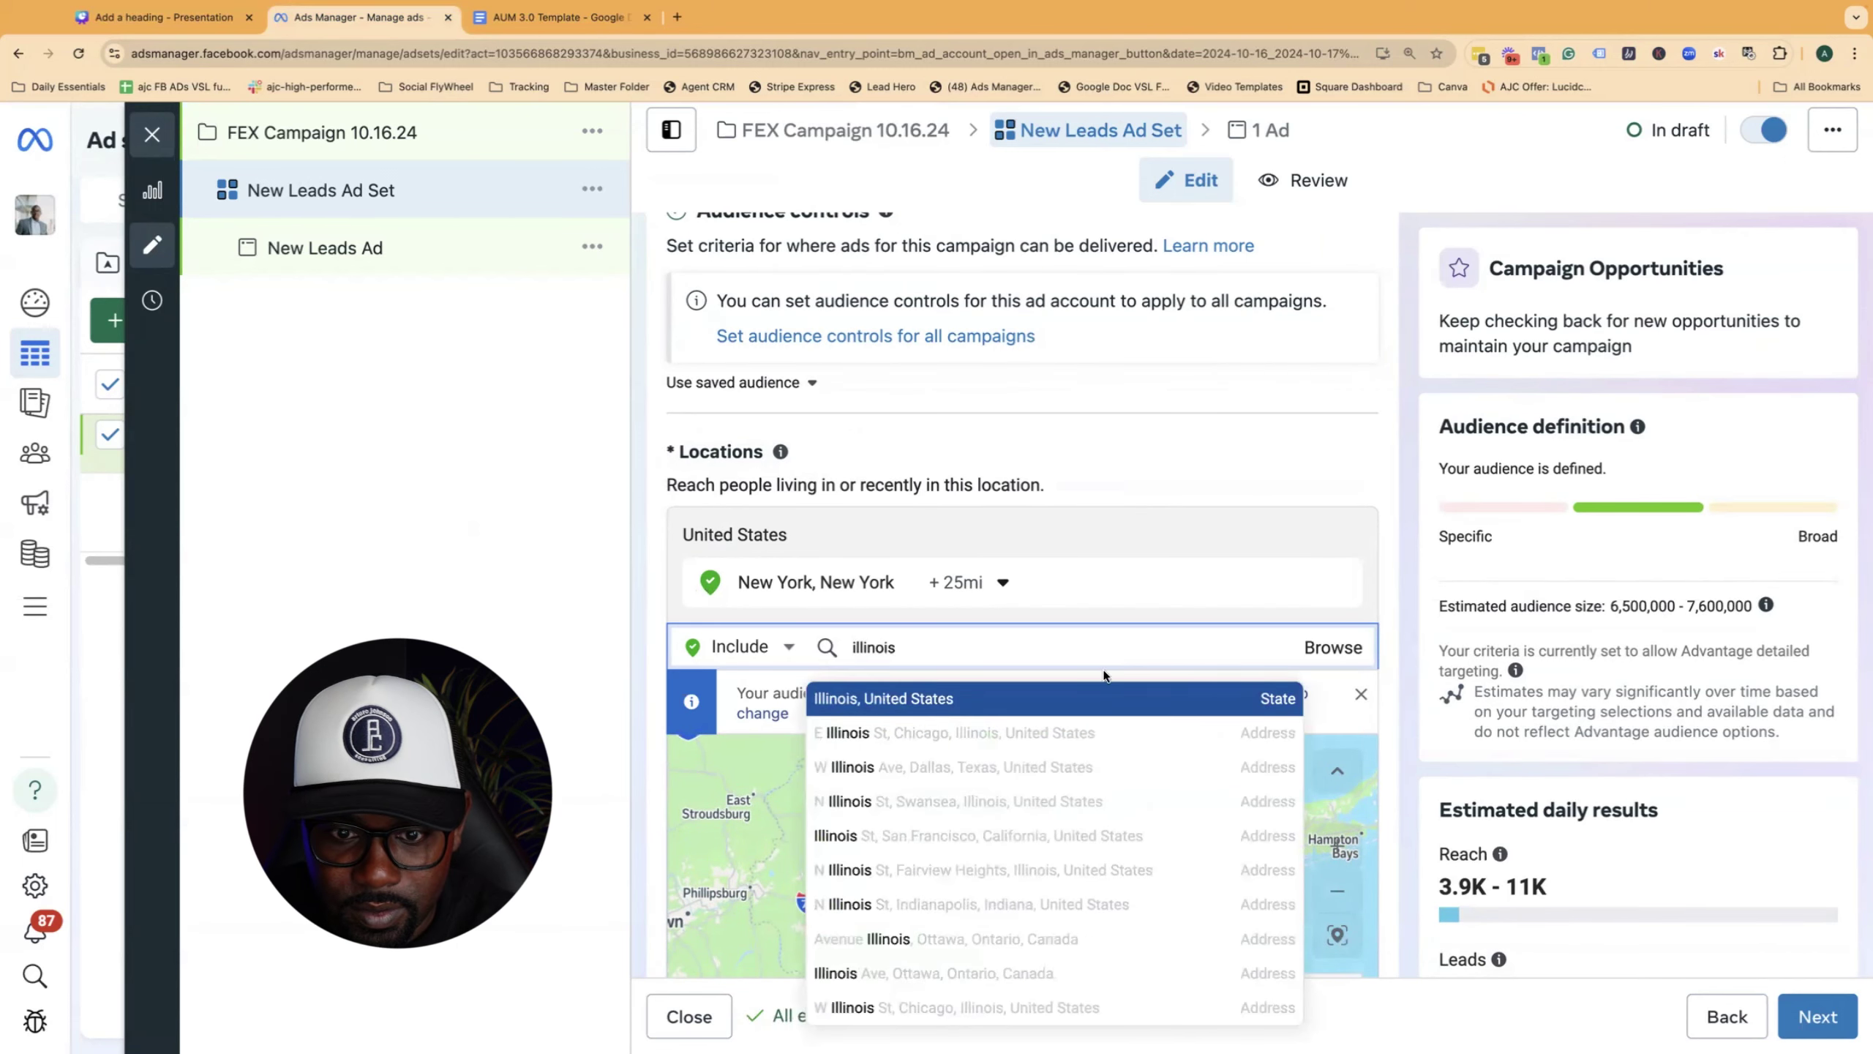
{"action": "left_click", "coordinate": [1108, 701]}
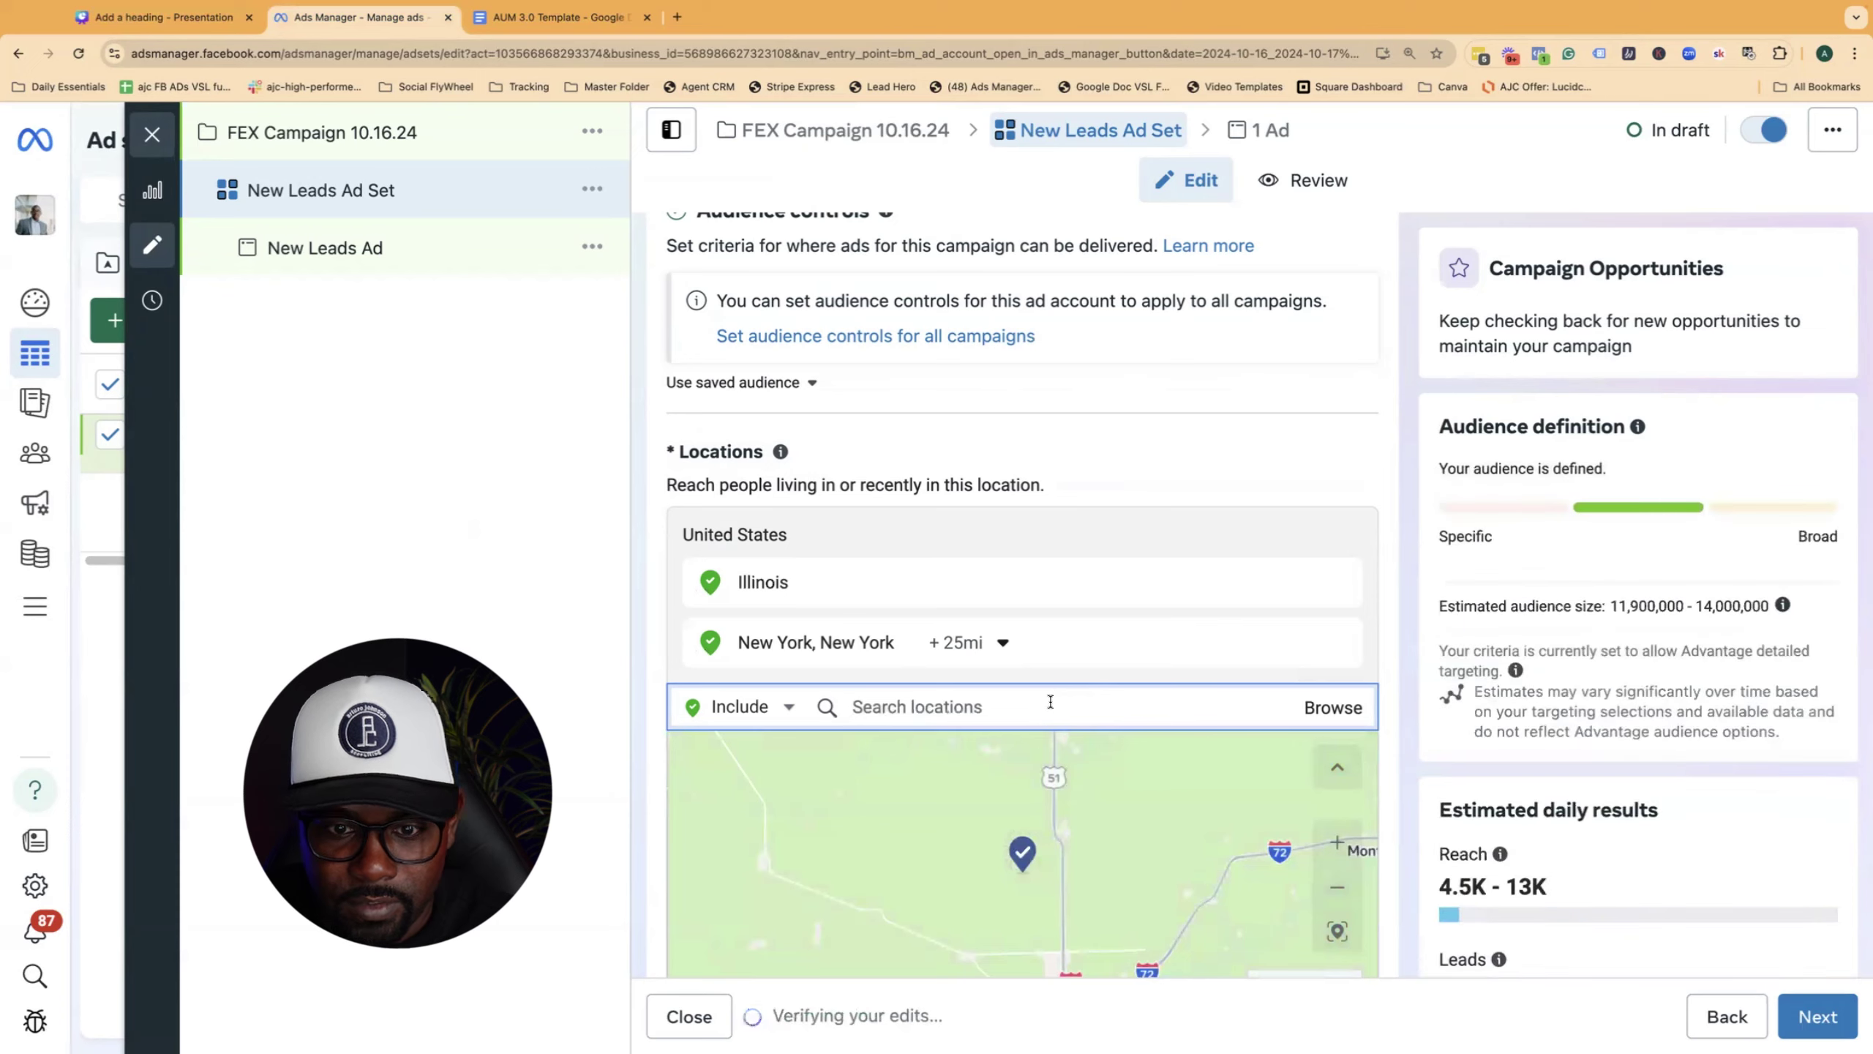
{"action": "scroll", "coordinate": [1050, 701], "scroll_direction": "down", "scroll_amount": 4}
{"action": "scroll", "coordinate": [1051, 701], "scroll_direction": "down", "scroll_amount": 7}
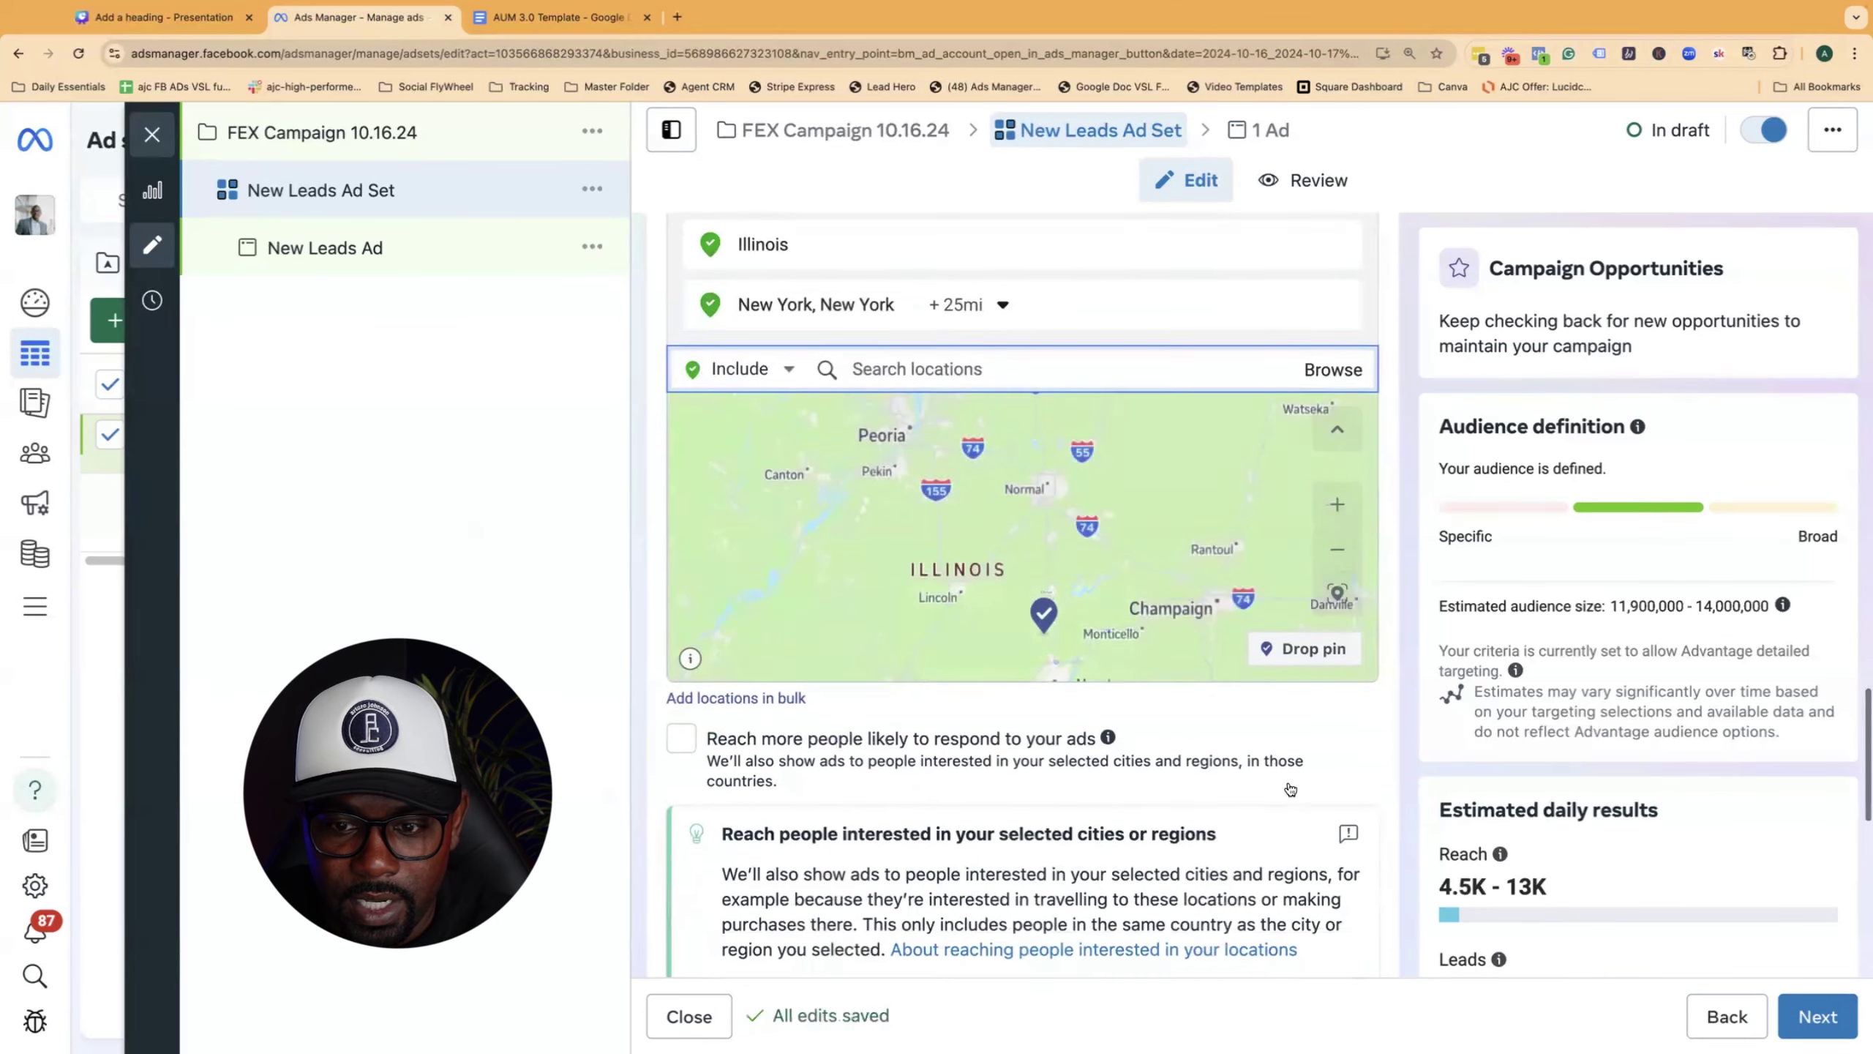
{"action": "scroll", "coordinate": [1288, 779], "scroll_direction": "down", "scroll_amount": 3}
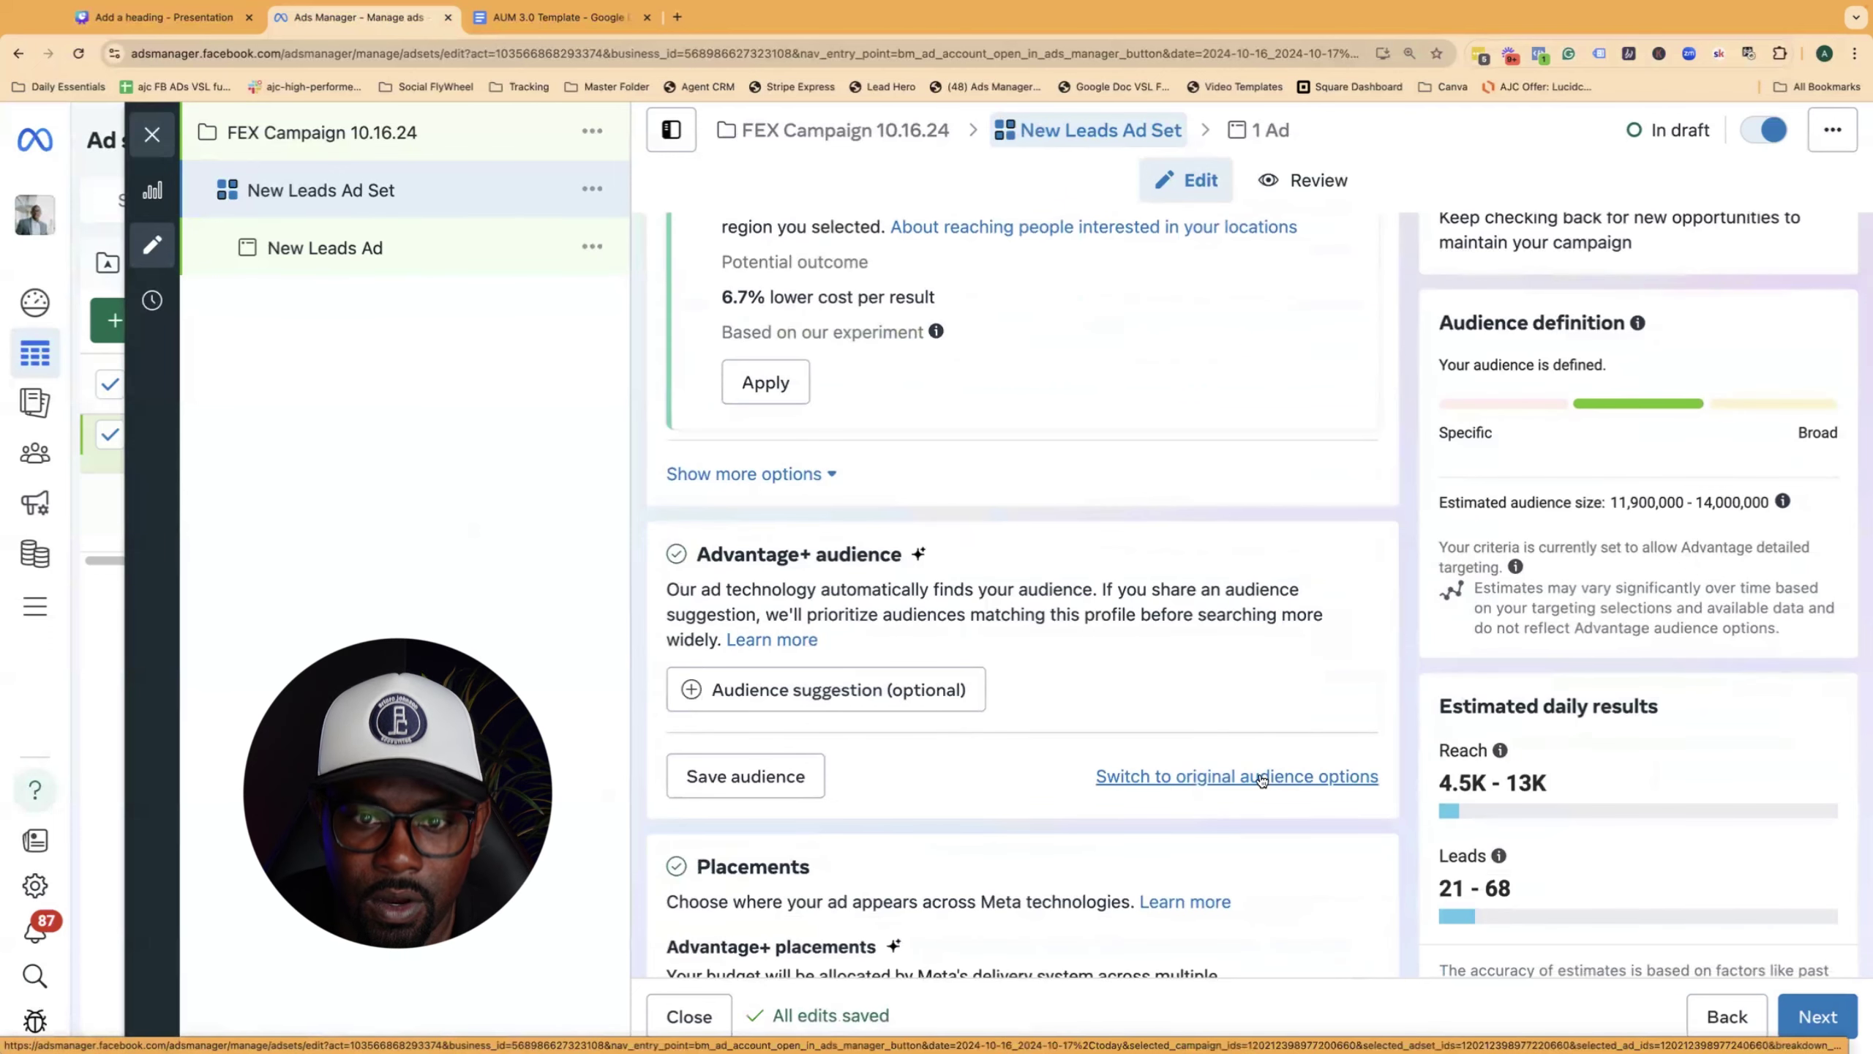
Switch the ad set back to the original audience options
{"action": "left_click", "coordinate": [1260, 779]}
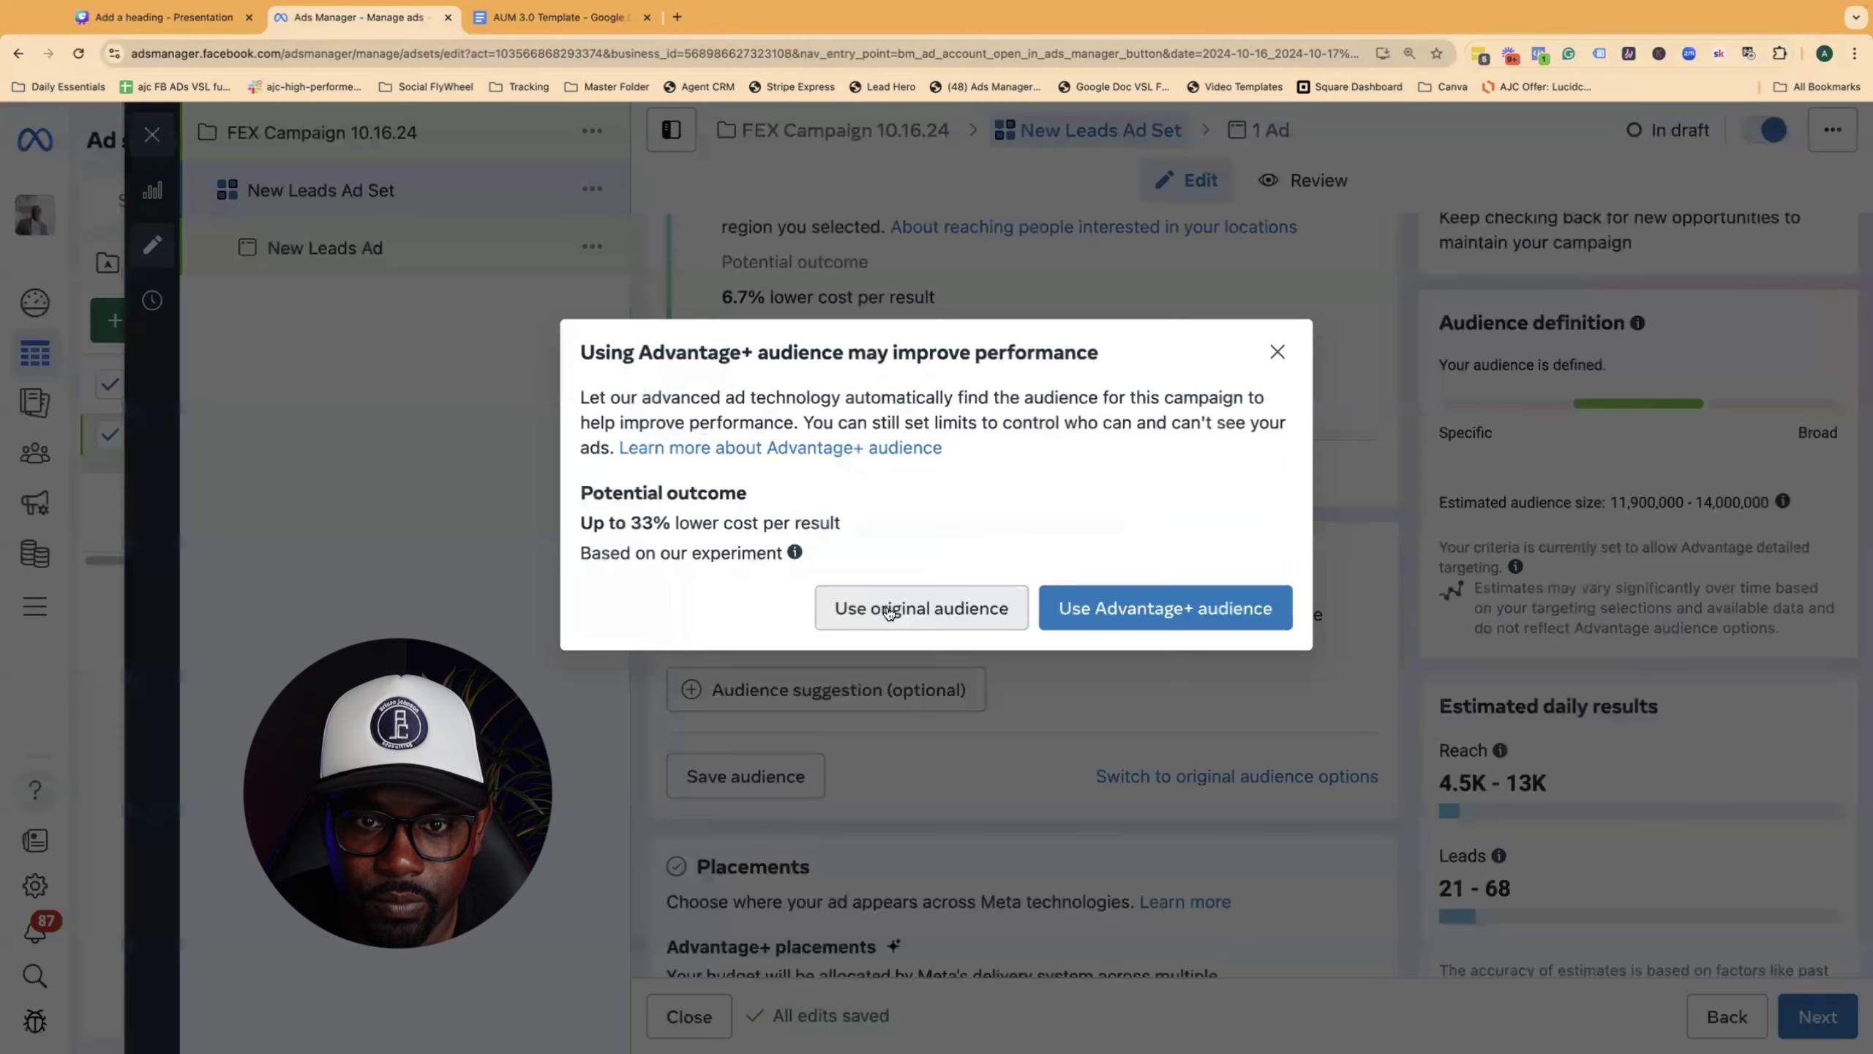
{"action": "left_click", "coordinate": [887, 611]}
{"action": "scroll", "coordinate": [1021, 638], "scroll_direction": "down", "scroll_amount": 8}
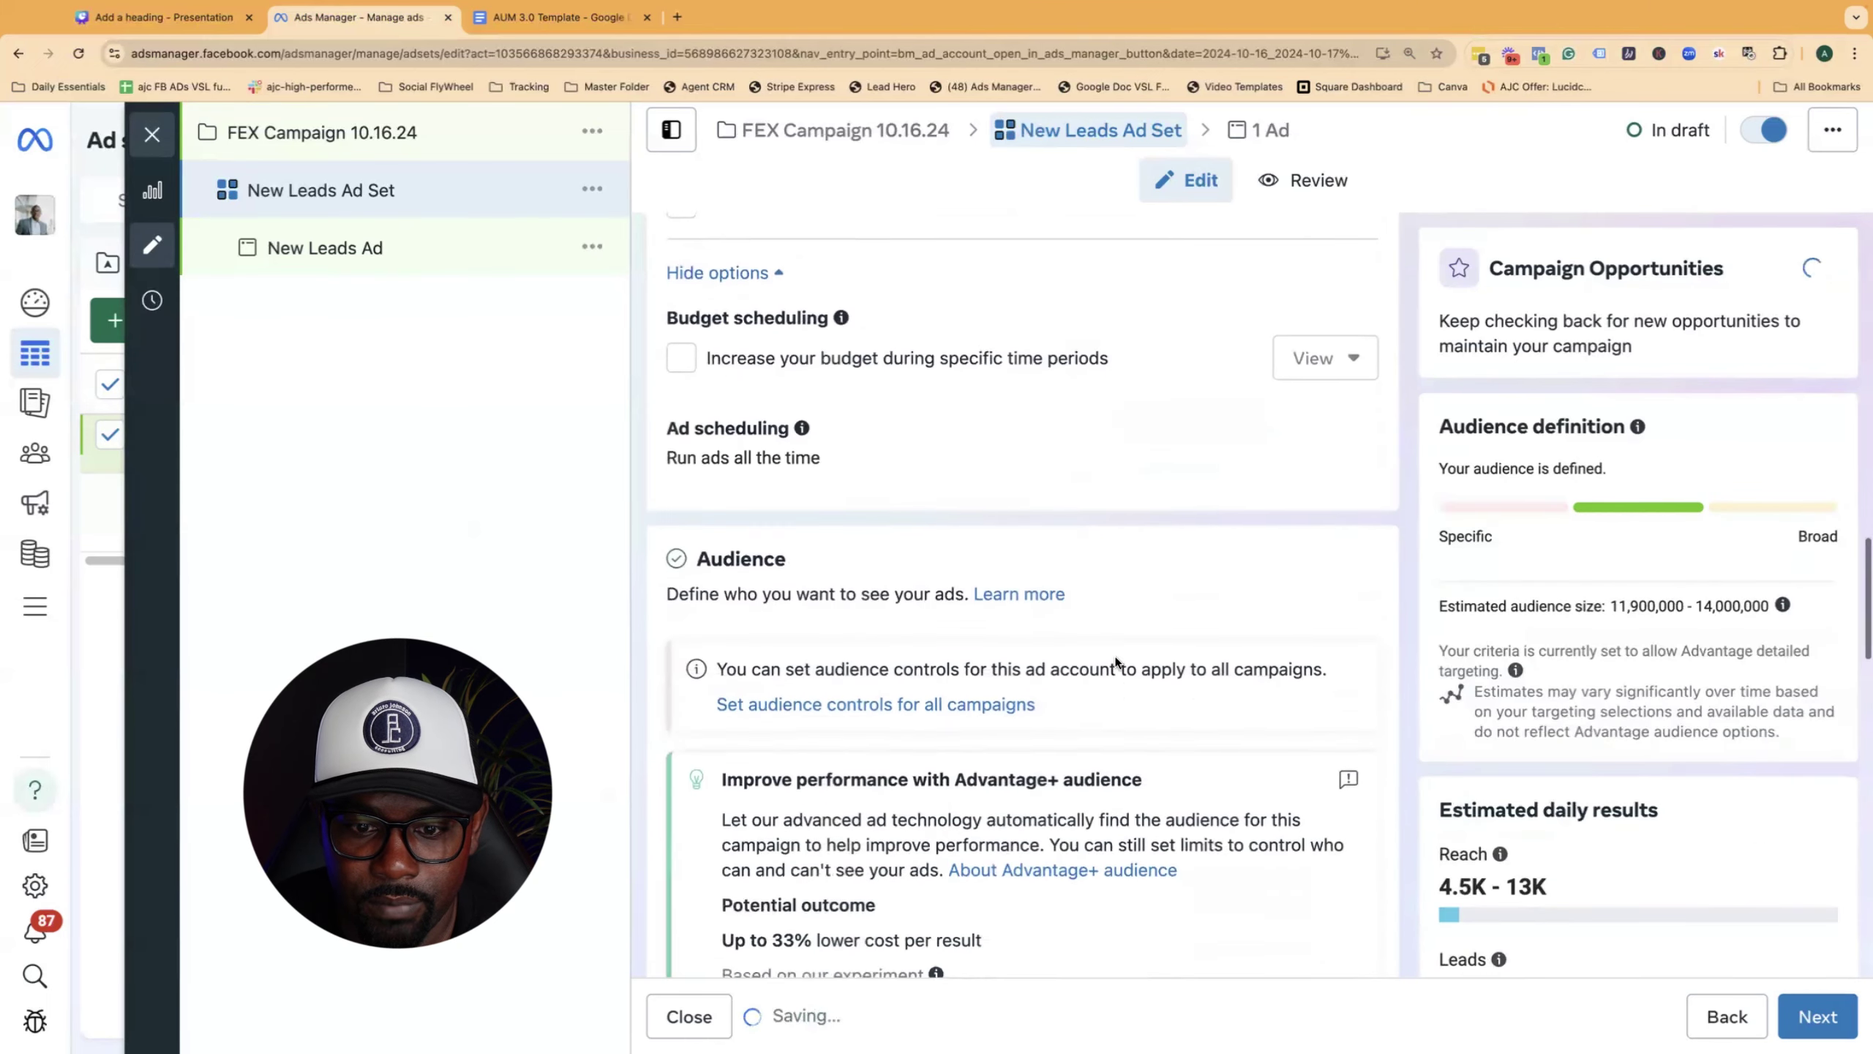
{"action": "scroll", "coordinate": [1115, 662], "scroll_direction": "down", "scroll_amount": 4}
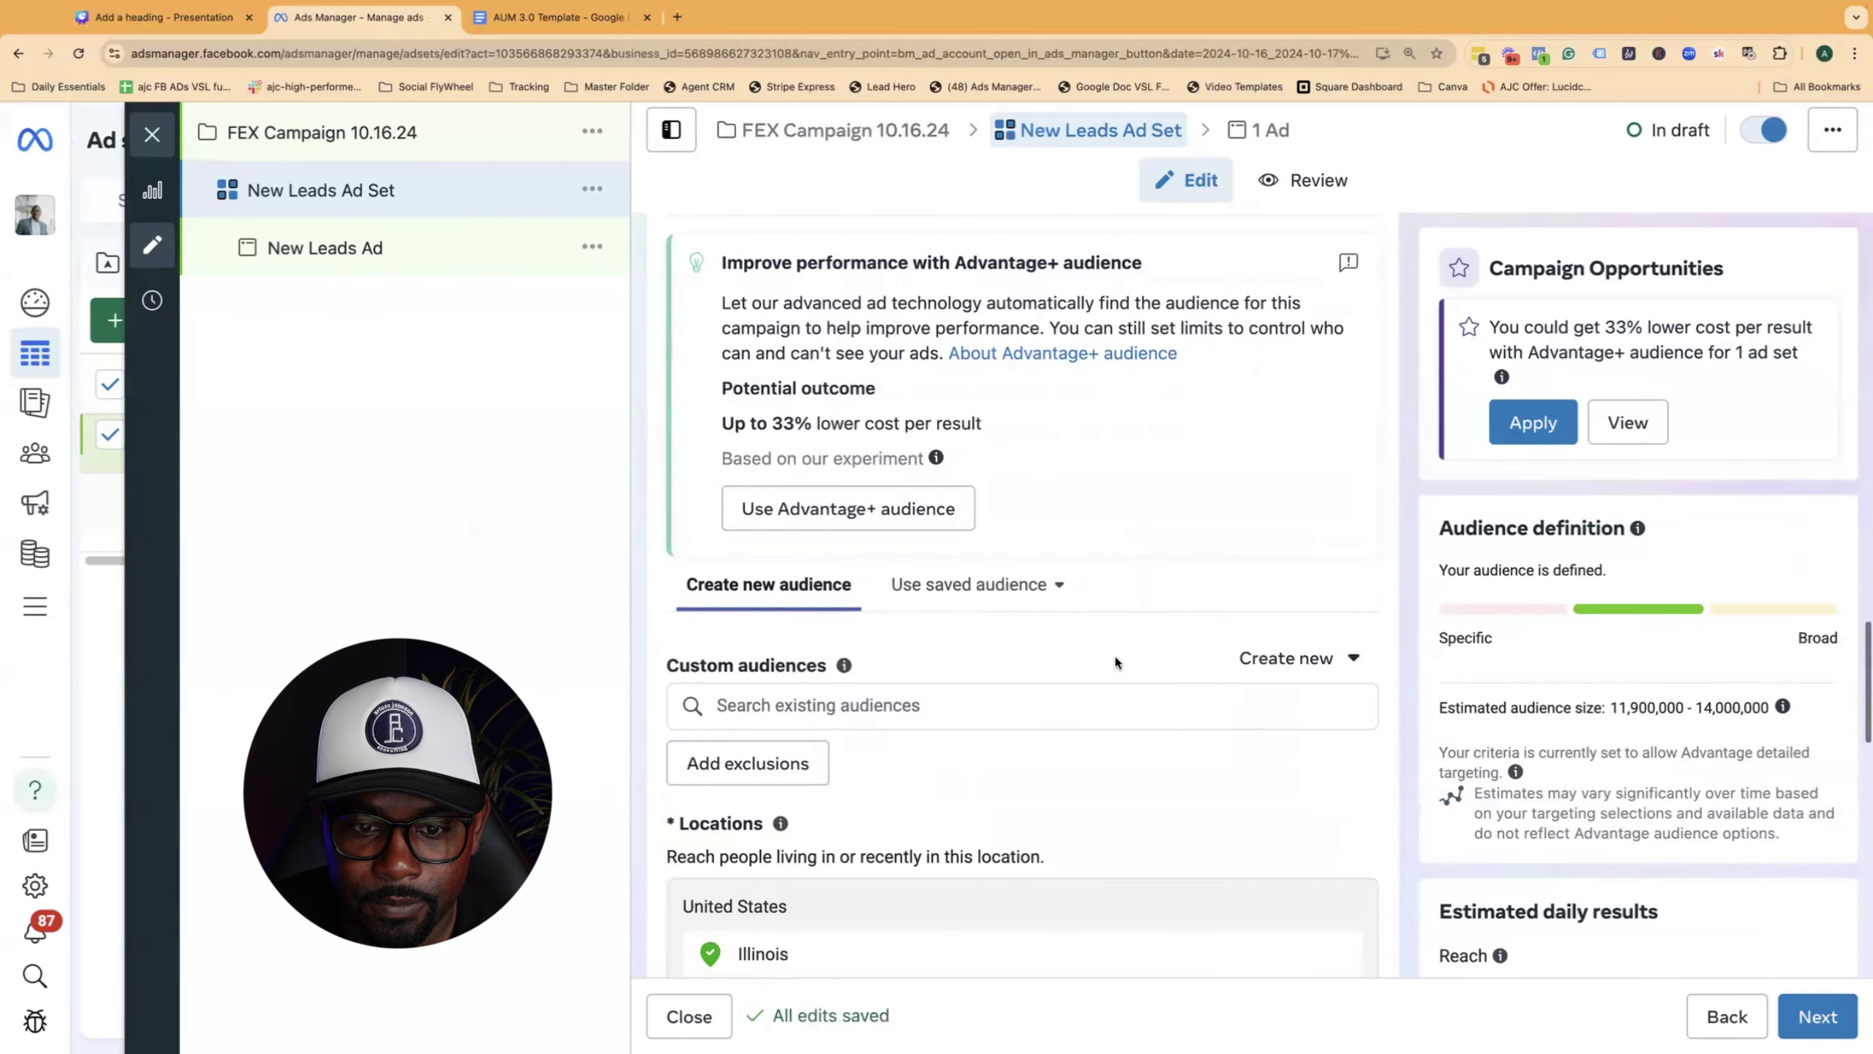
{"action": "scroll", "coordinate": [1115, 663], "scroll_direction": "down", "scroll_amount": 9}
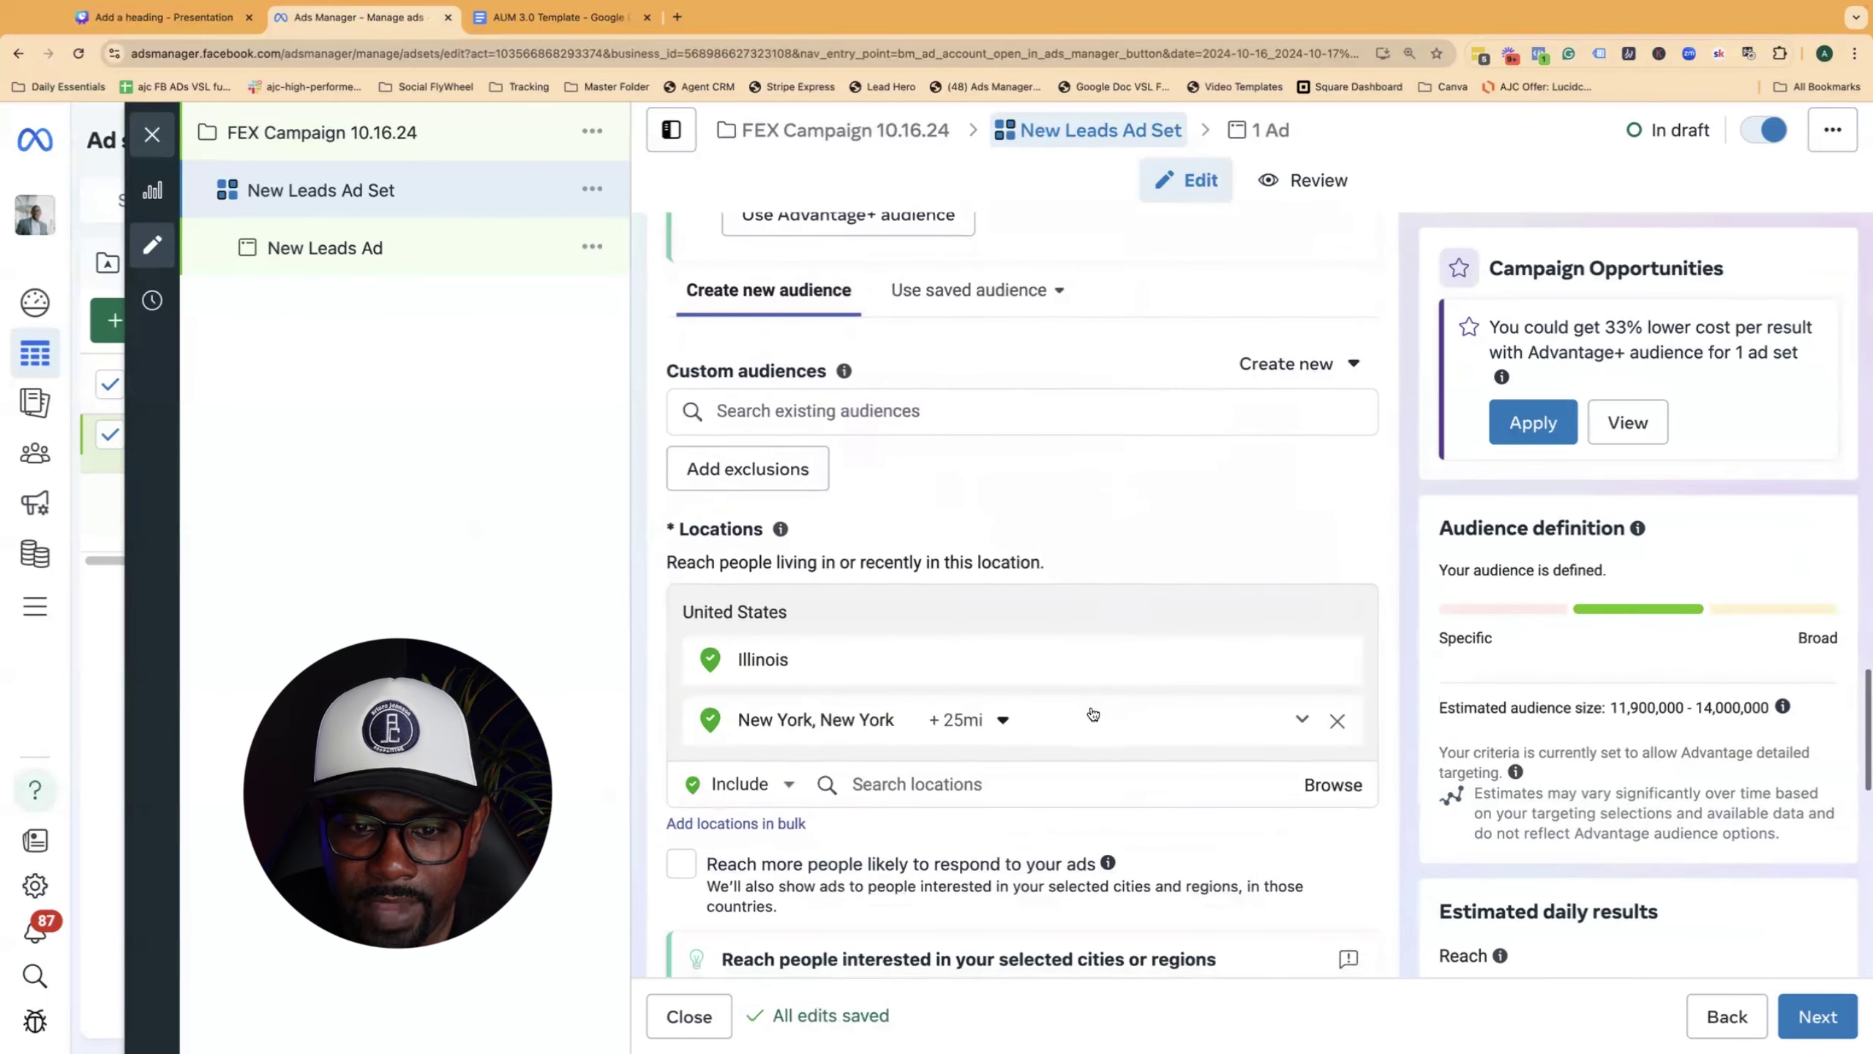
{"action": "scroll", "coordinate": [1092, 713], "scroll_direction": "down", "scroll_amount": 5}
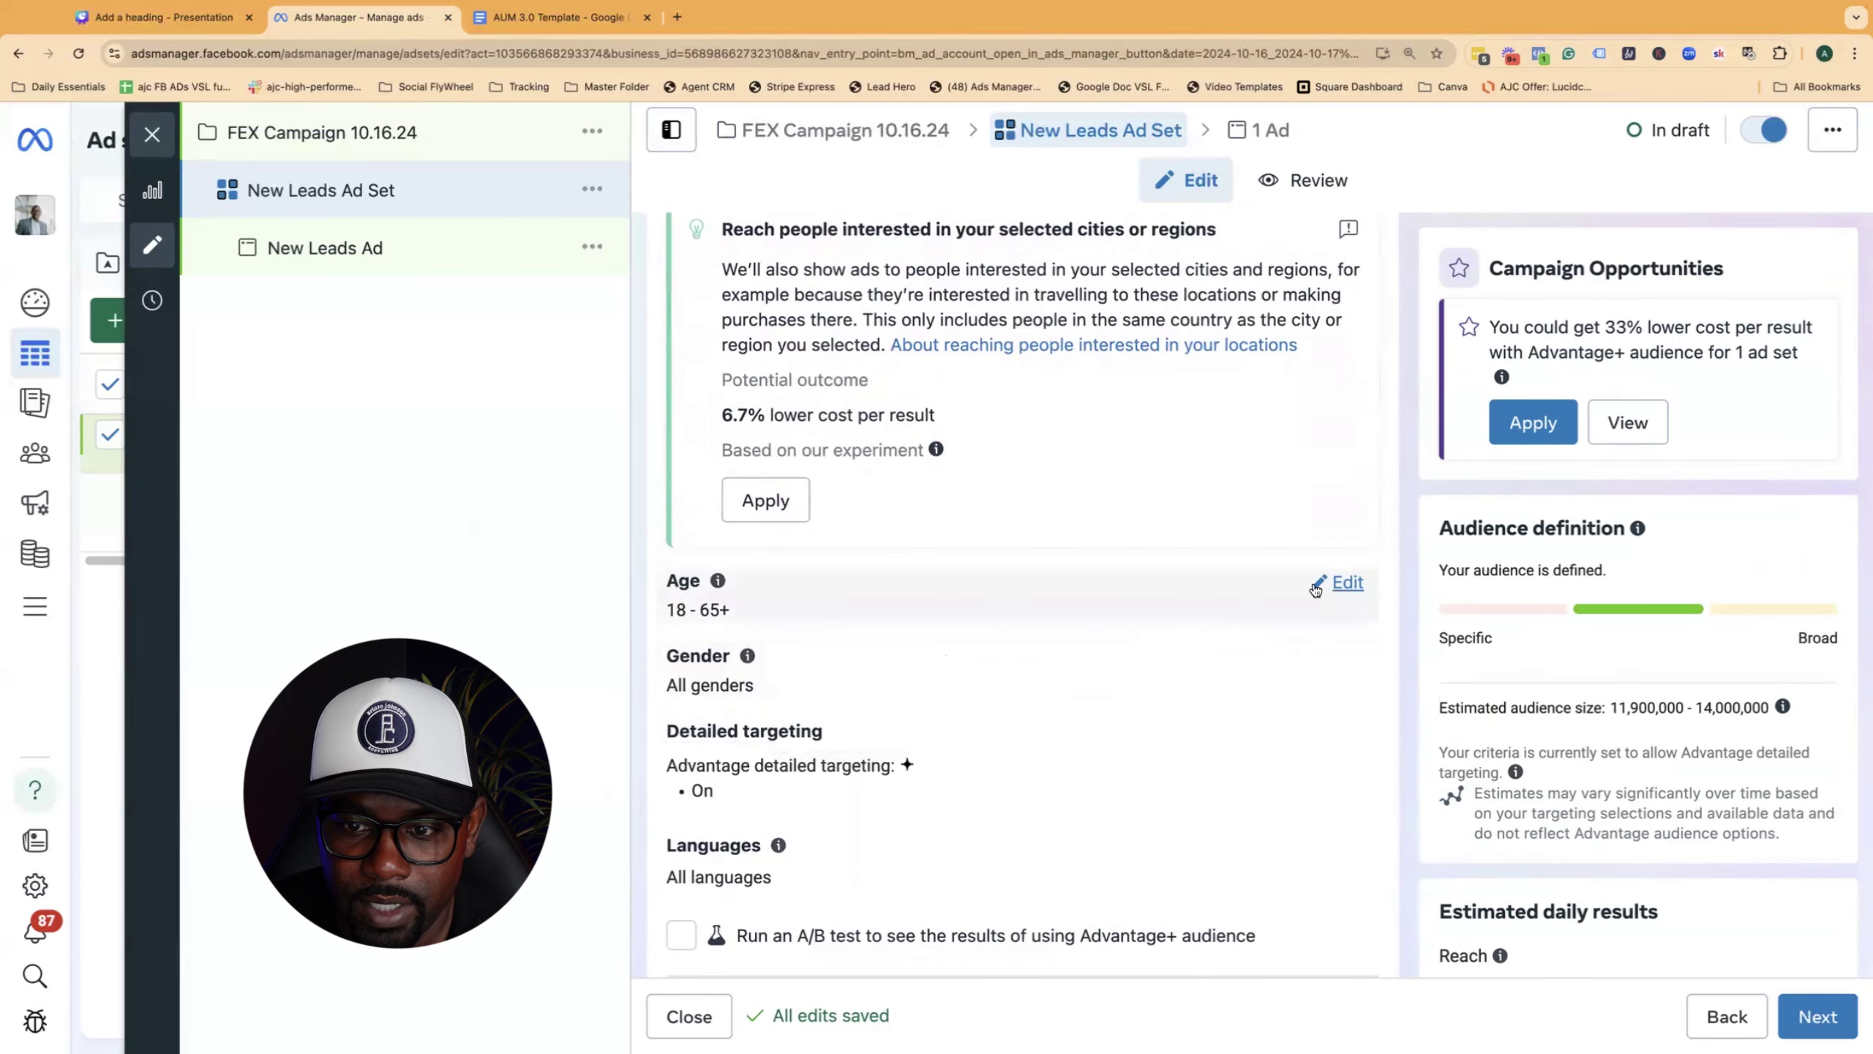
Set the audience's minimum age to 40
{"action": "left_click", "coordinate": [1315, 589]}
{"action": "left_click", "coordinate": [767, 626]}
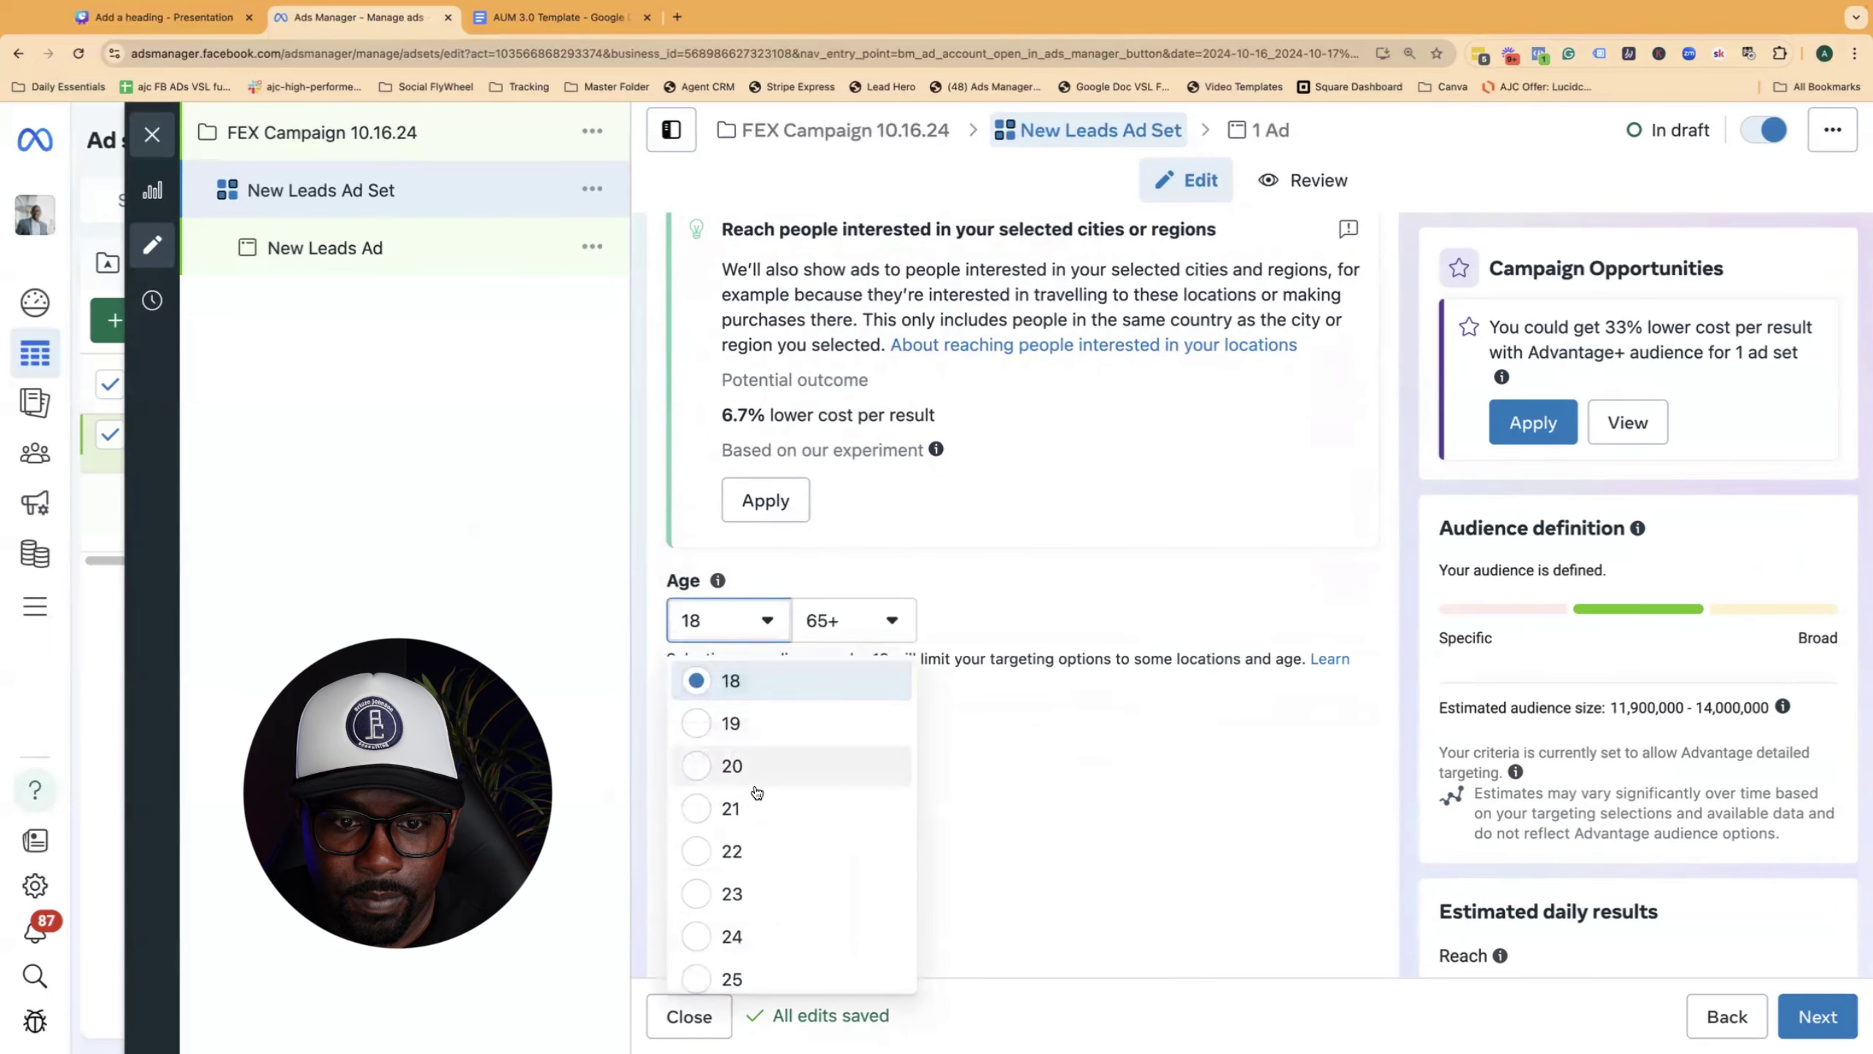
{"action": "scroll", "coordinate": [756, 791], "scroll_direction": "down", "scroll_amount": 10}
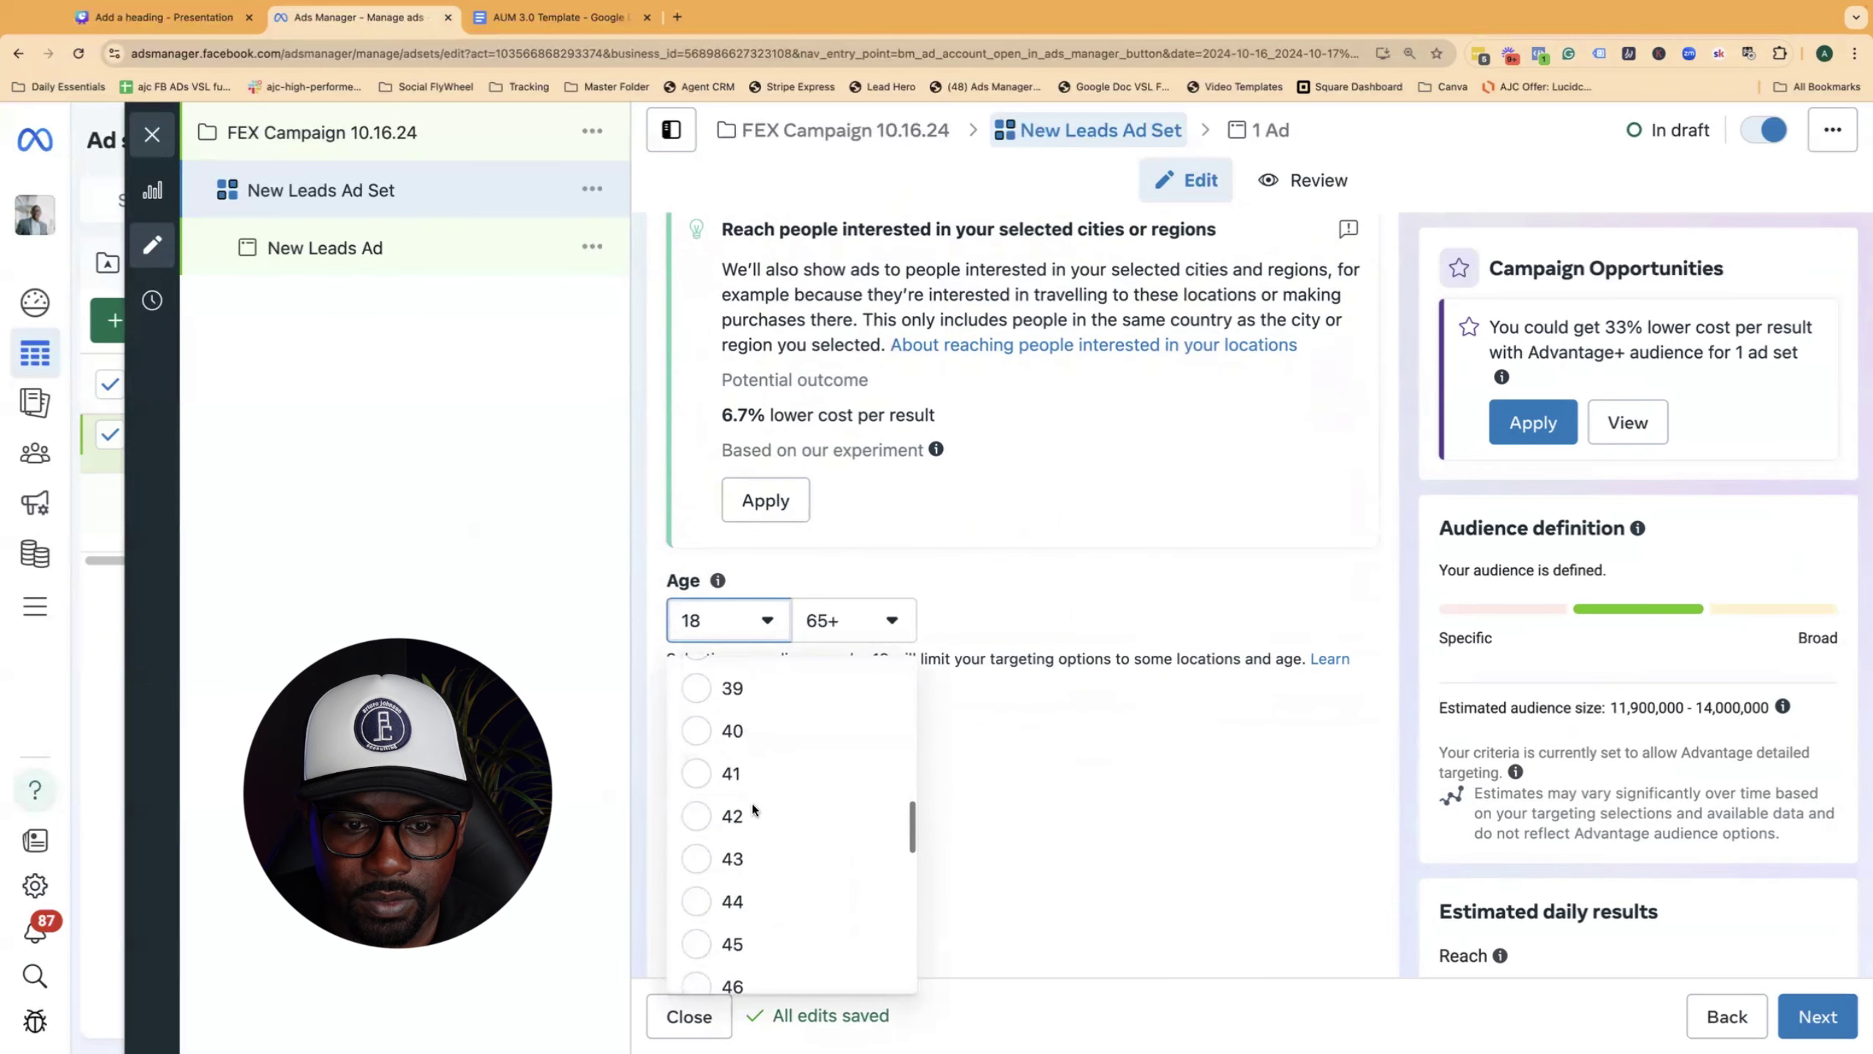
{"action": "left_click", "coordinate": [708, 684]}
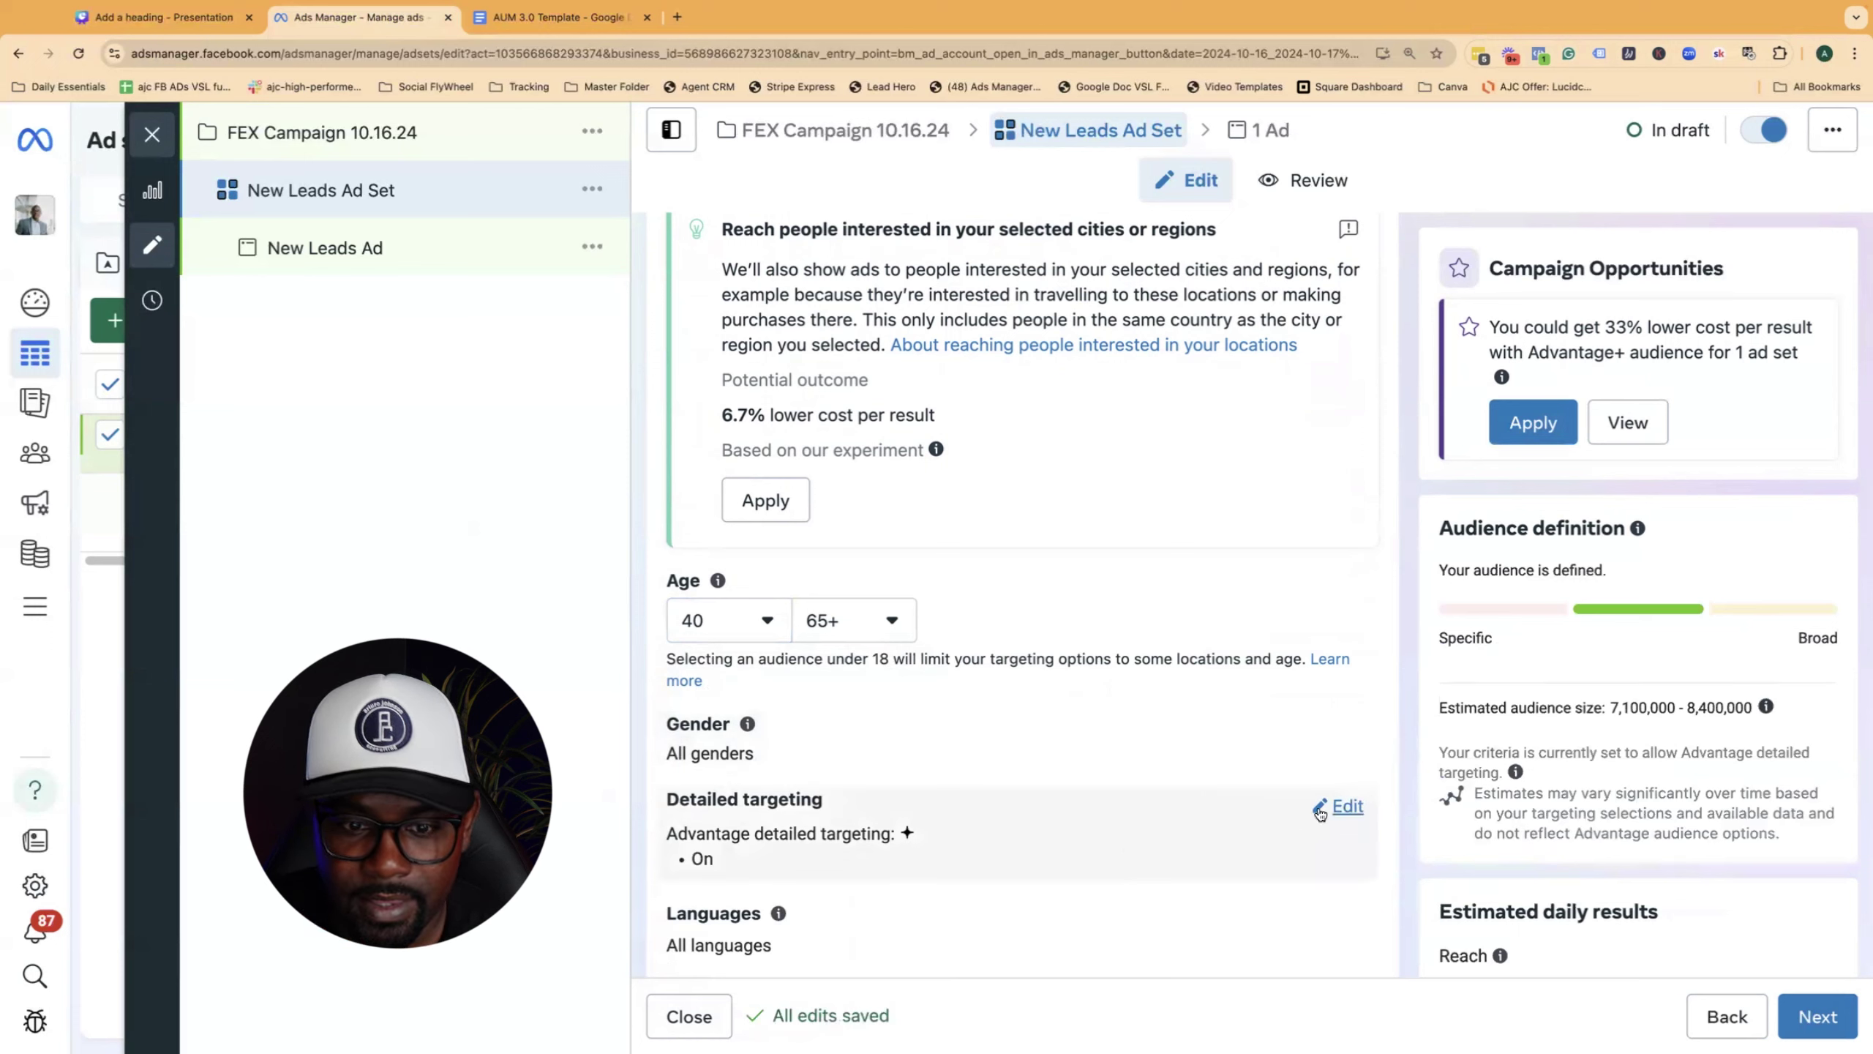
Turn off detailed targeting expansion and add the Retirement Insurance Benefits interest
{"action": "left_click", "coordinate": [1339, 805]}
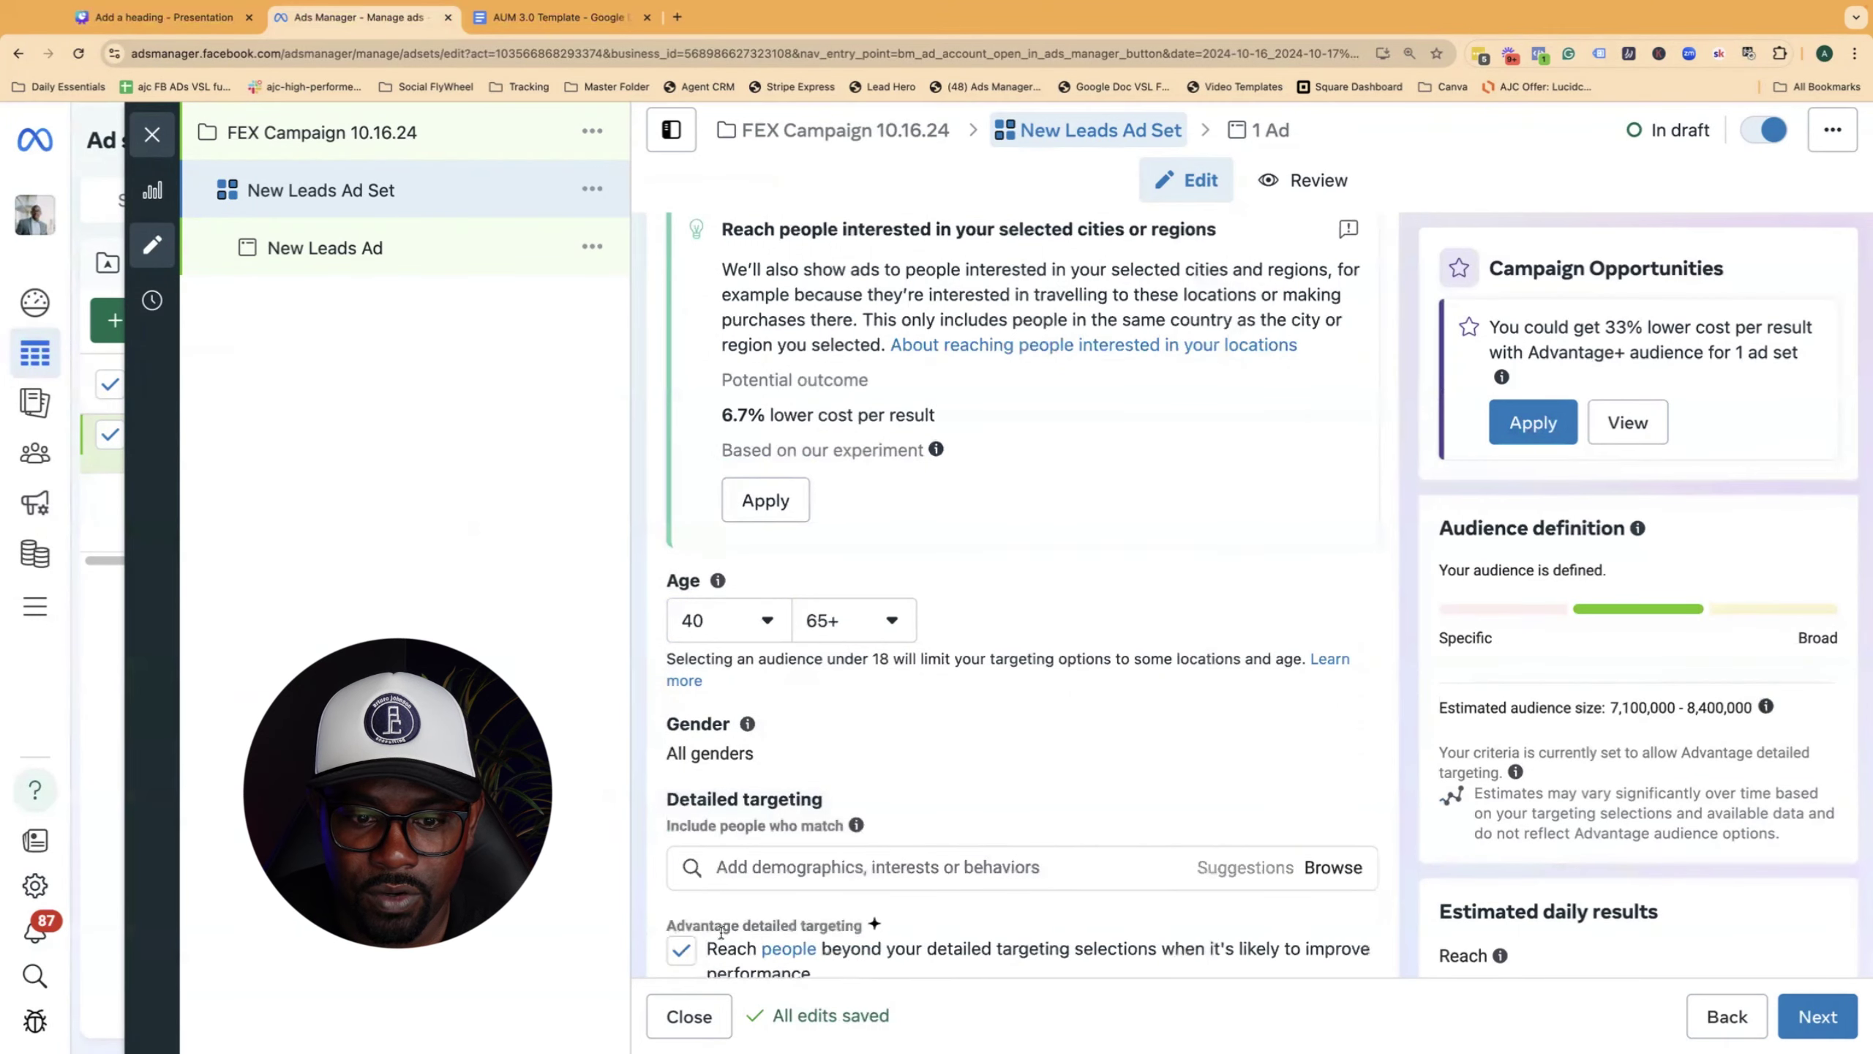
{"action": "left_click", "coordinate": [685, 951]}
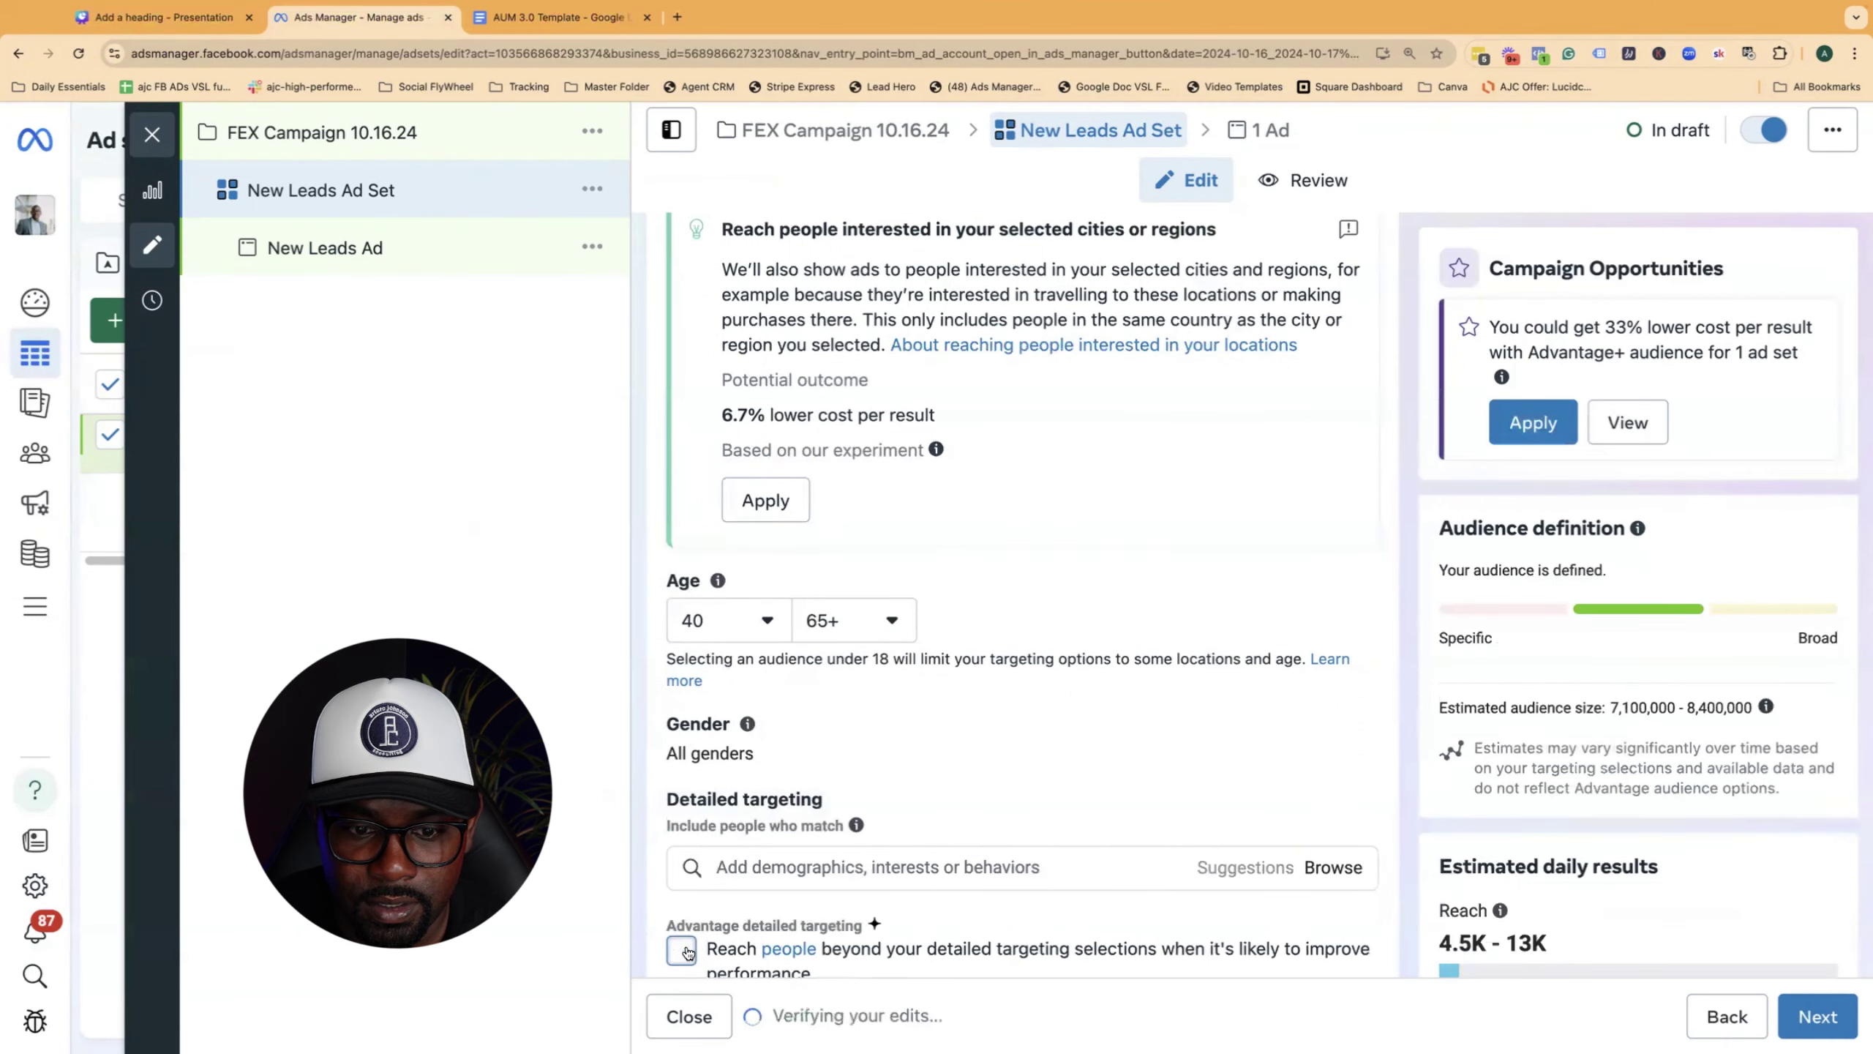
{"action": "scroll", "coordinate": [738, 811], "scroll_direction": "down", "scroll_amount": 3}
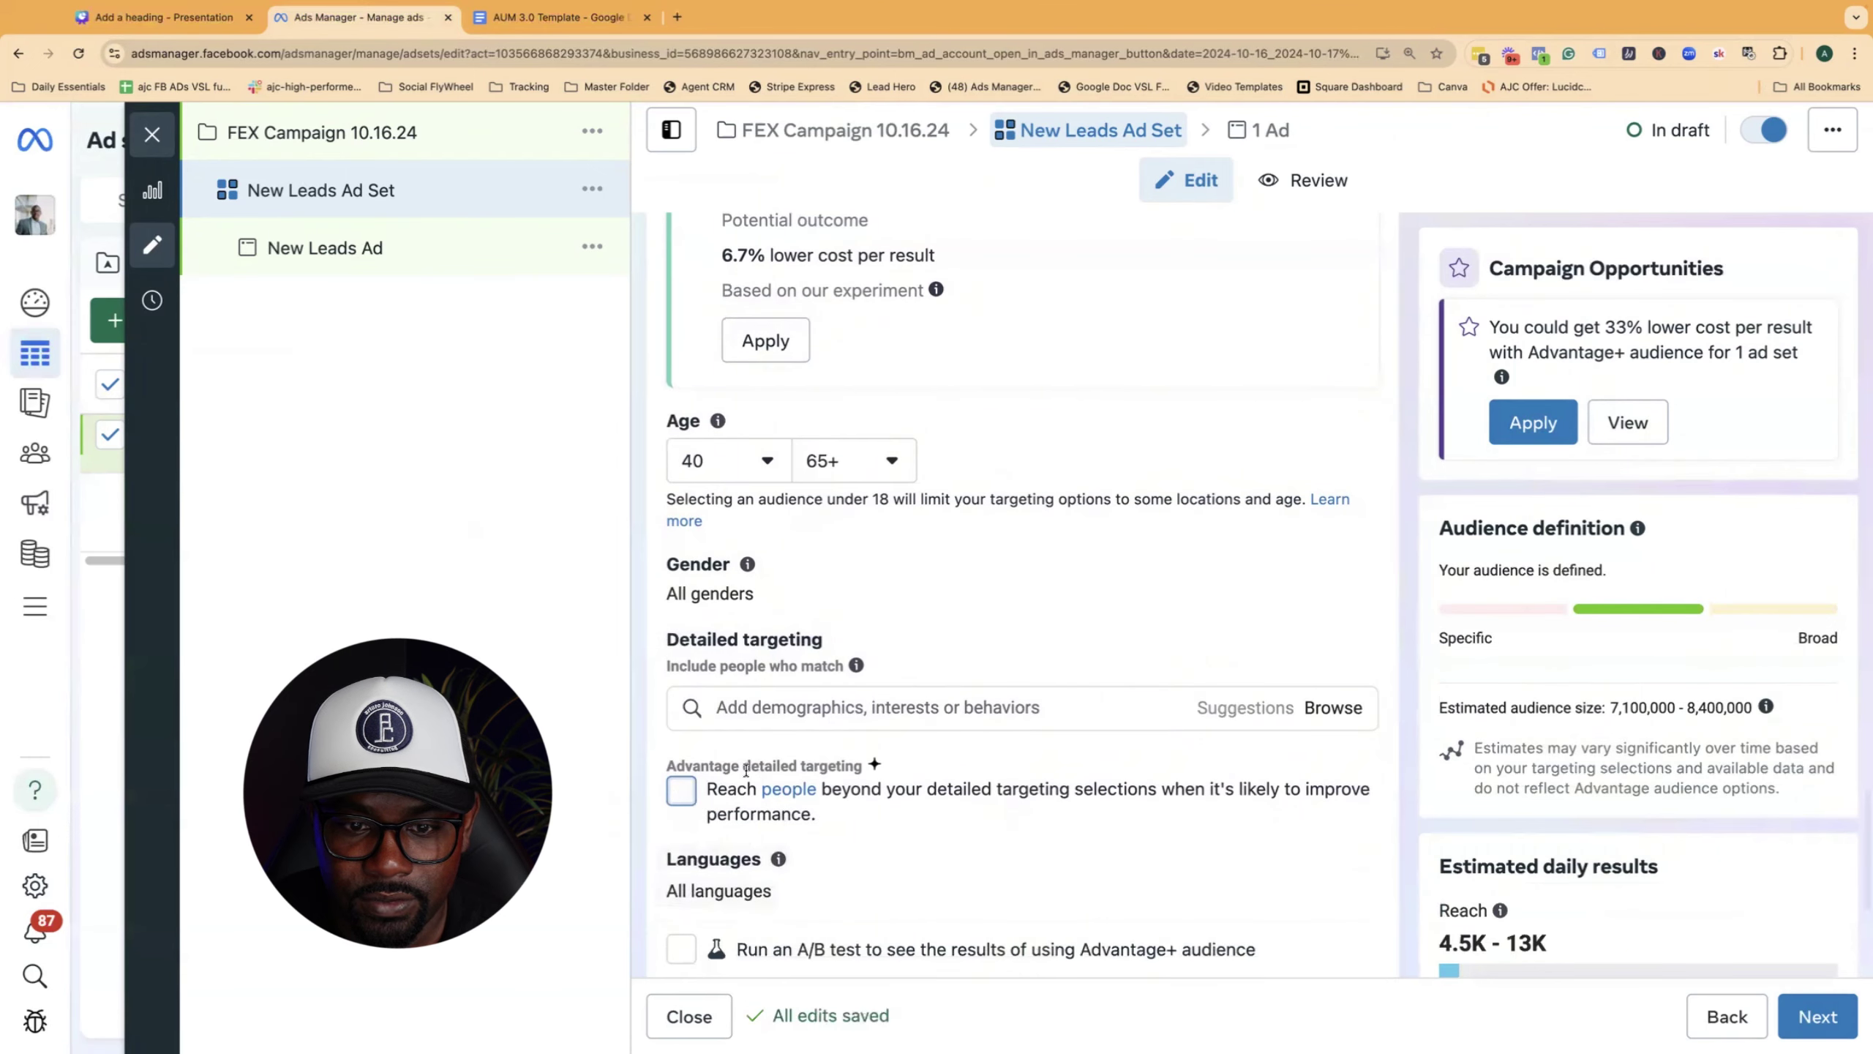
{"action": "left_click", "coordinate": [812, 710]}
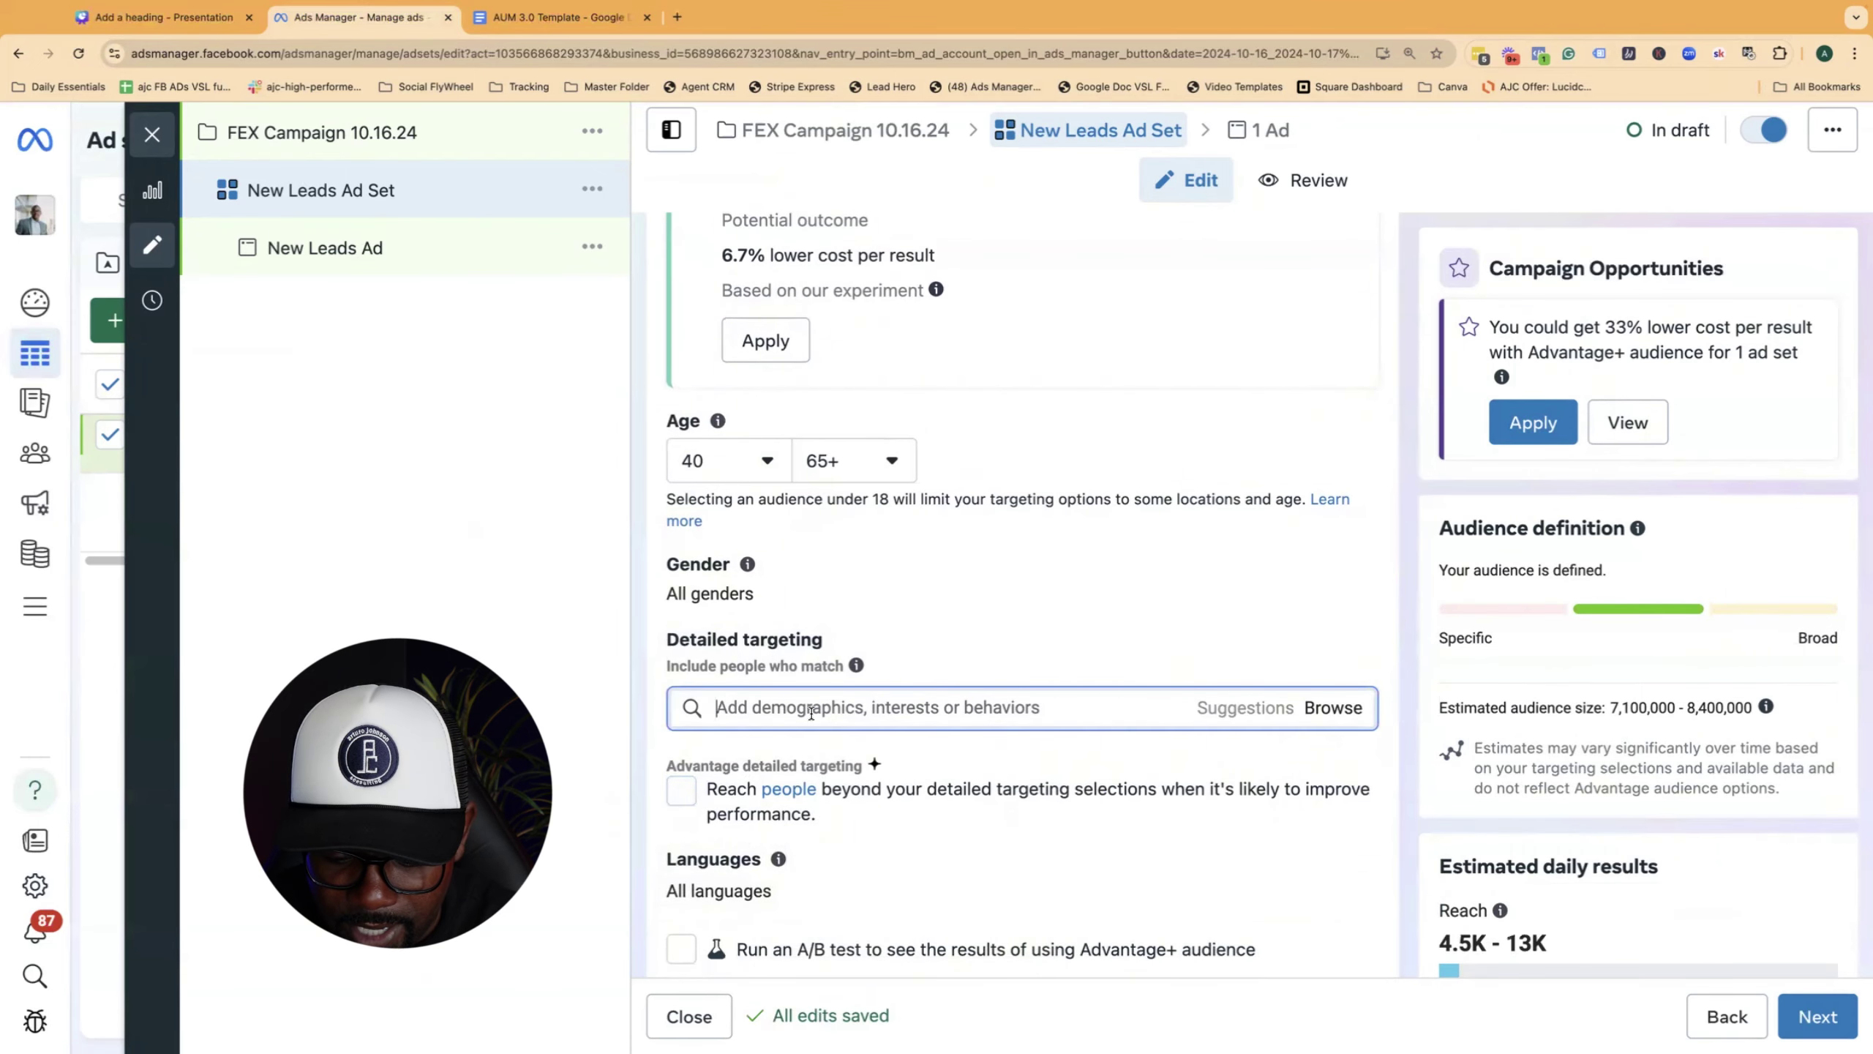
{"action": "type", "text": "R"}
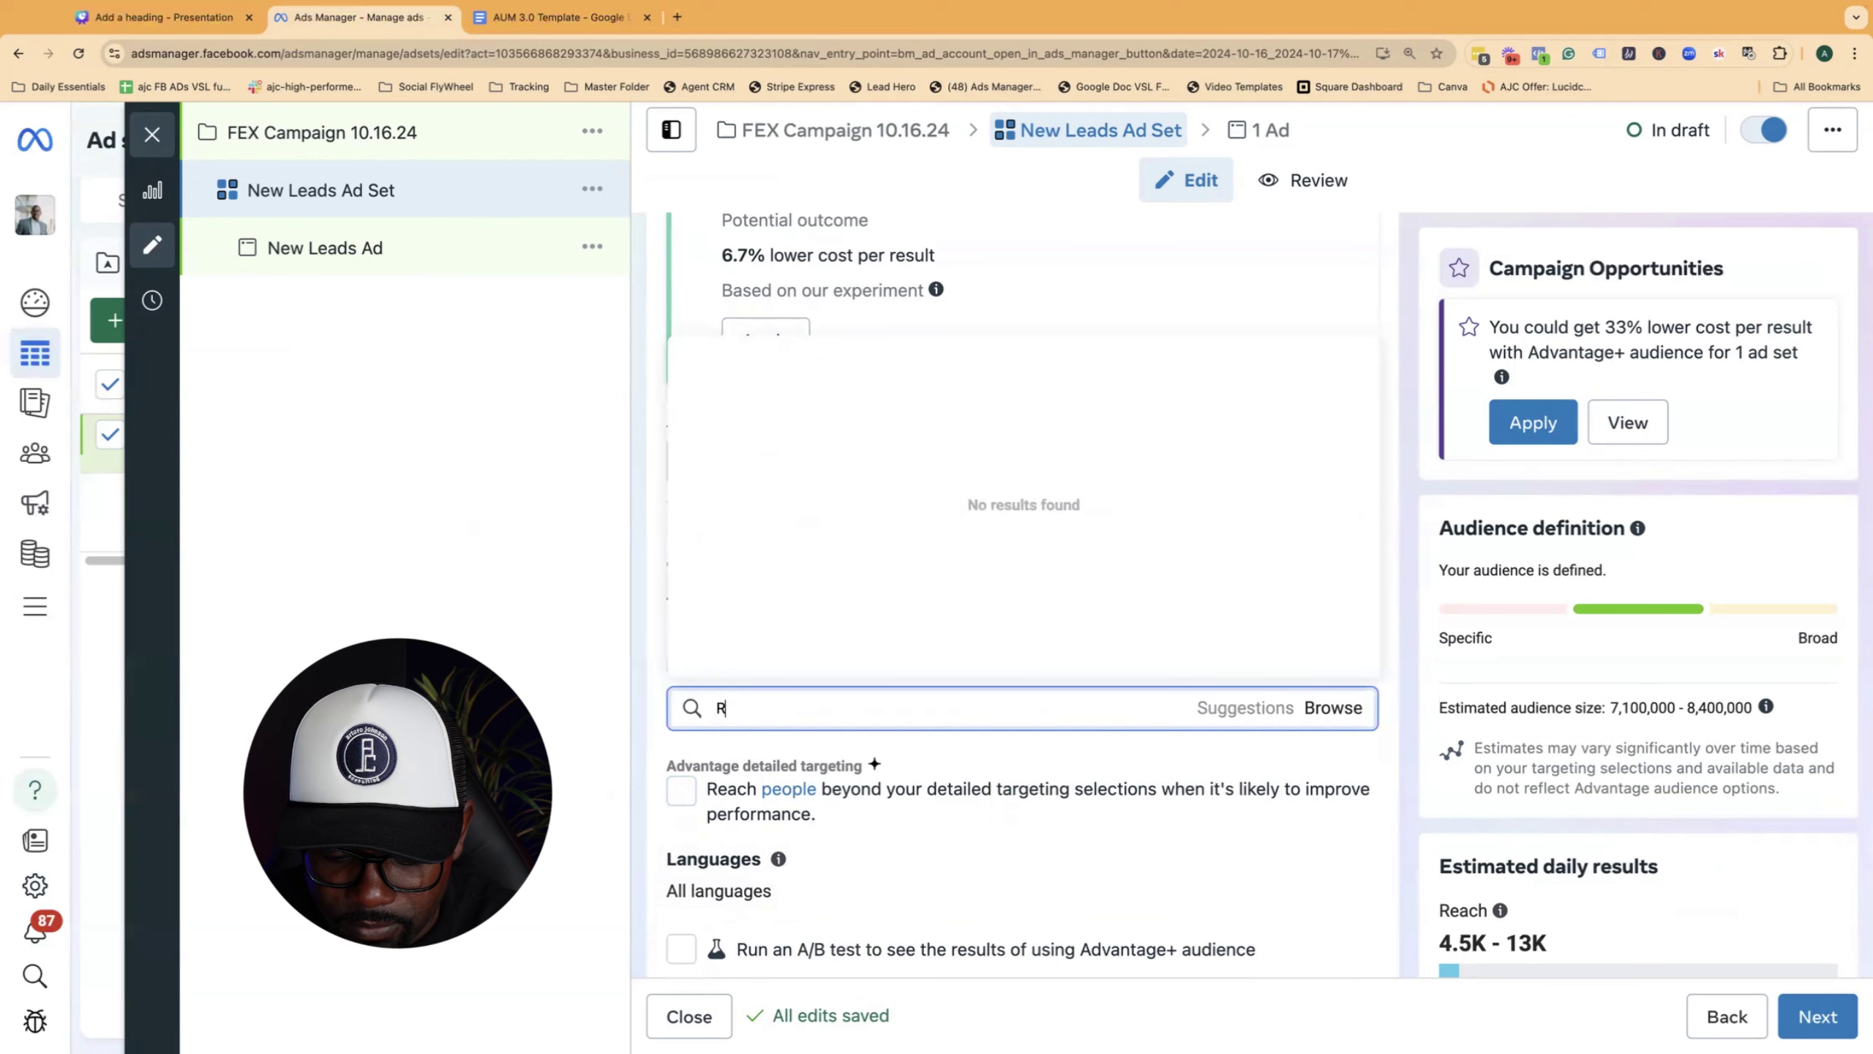
{"action": "type", "text": "etirement"}
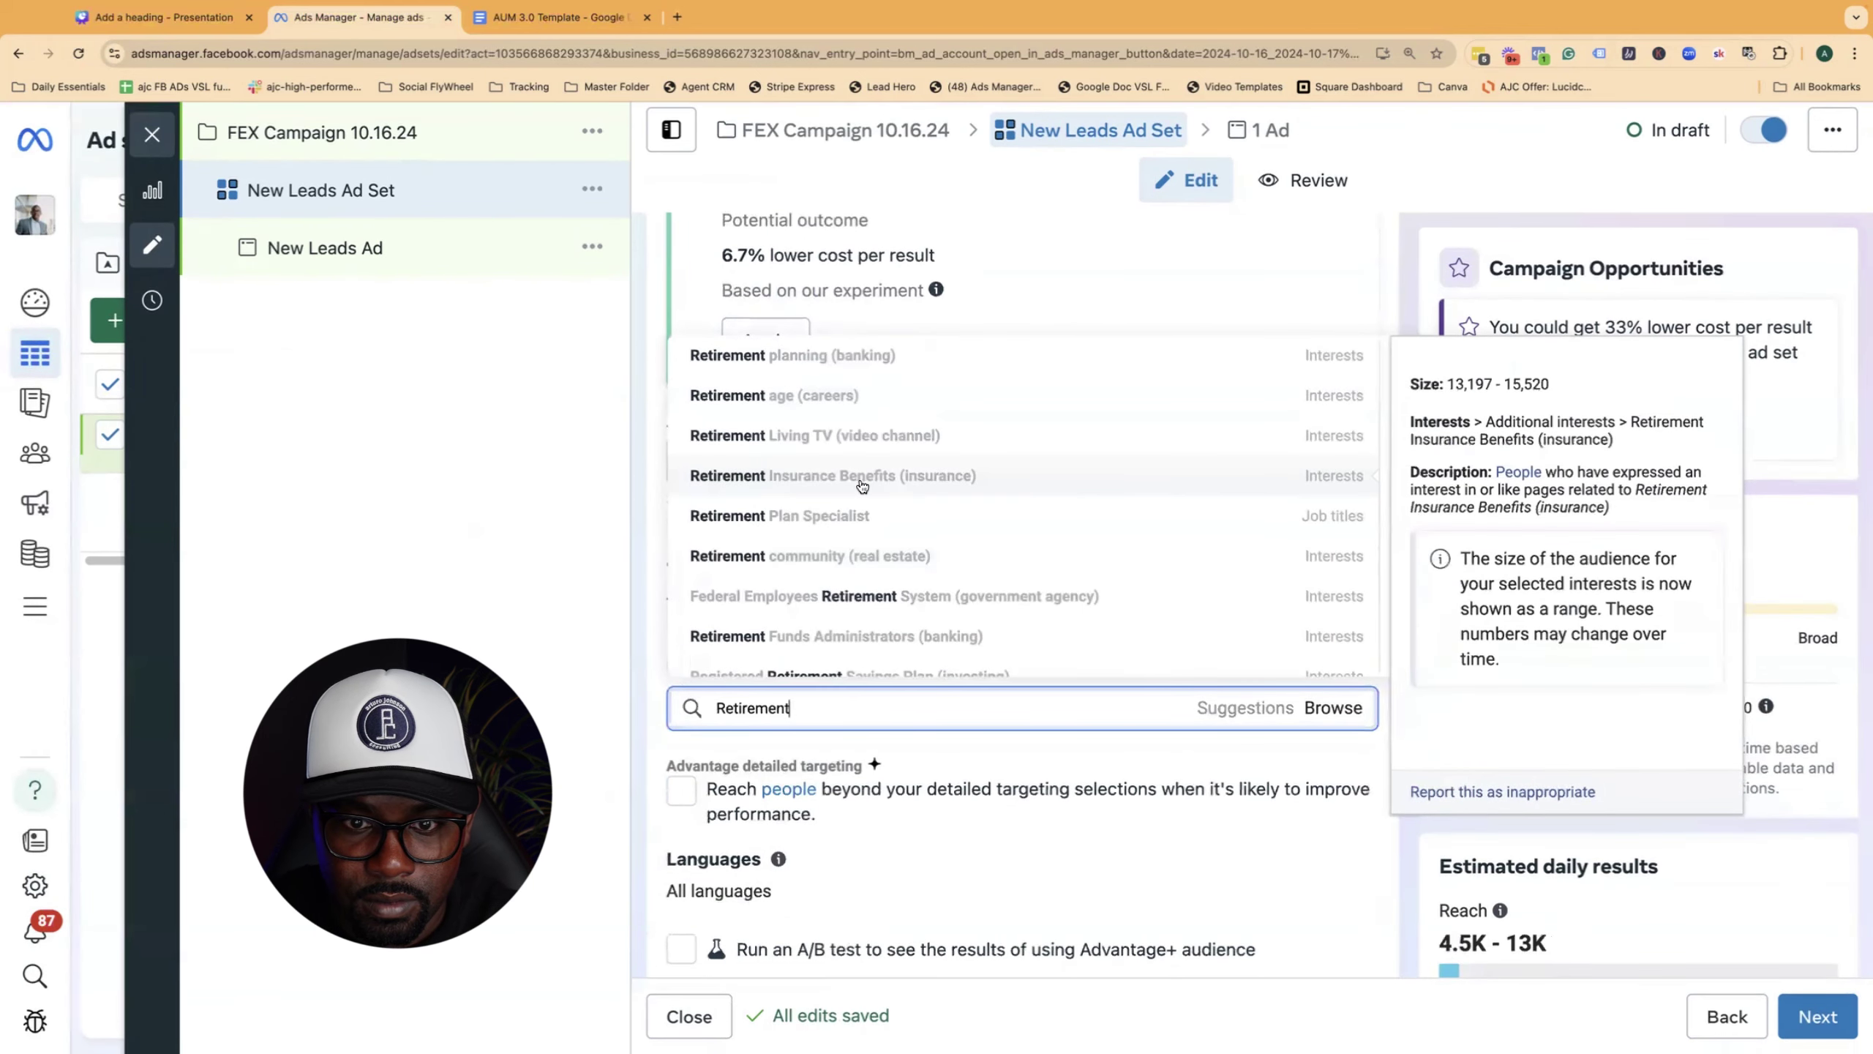
{"action": "left_click", "coordinate": [857, 481]}
{"action": "scroll", "coordinate": [858, 481], "scroll_direction": "up", "scroll_amount": 3}
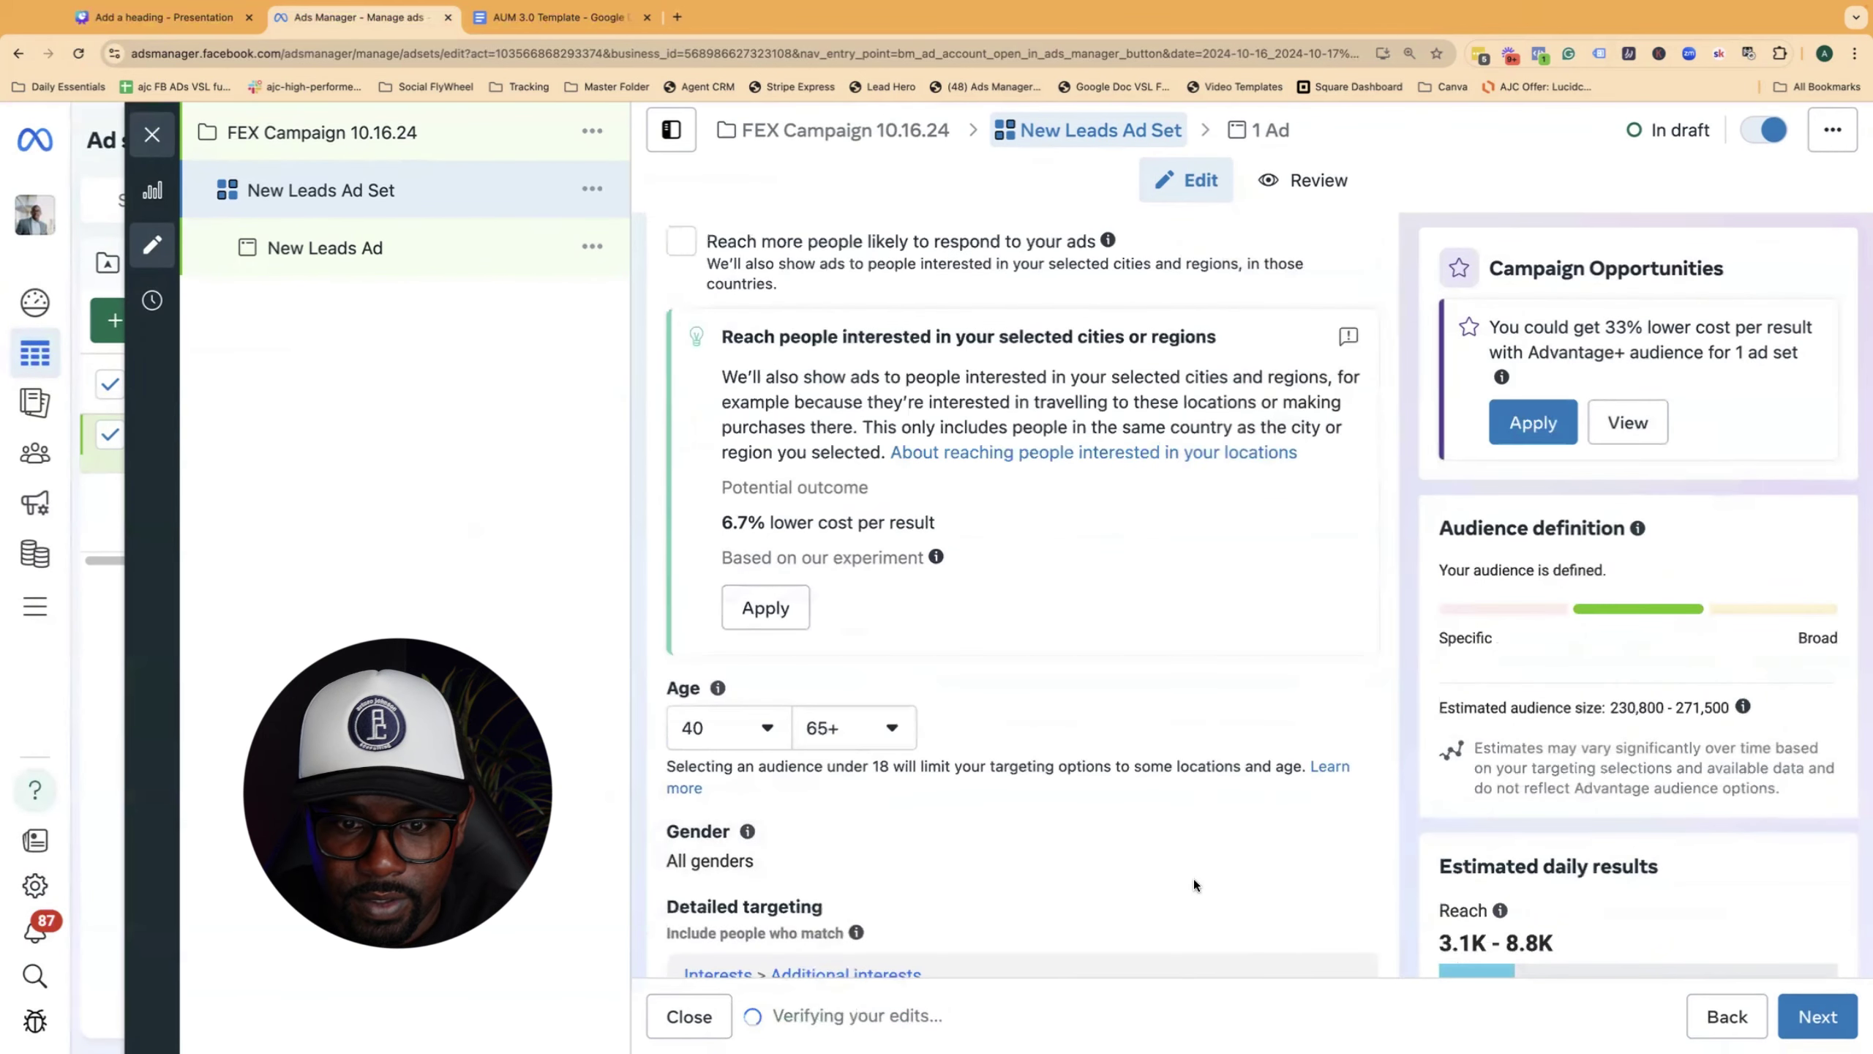
{"action": "scroll", "coordinate": [1156, 864], "scroll_direction": "down", "scroll_amount": 7}
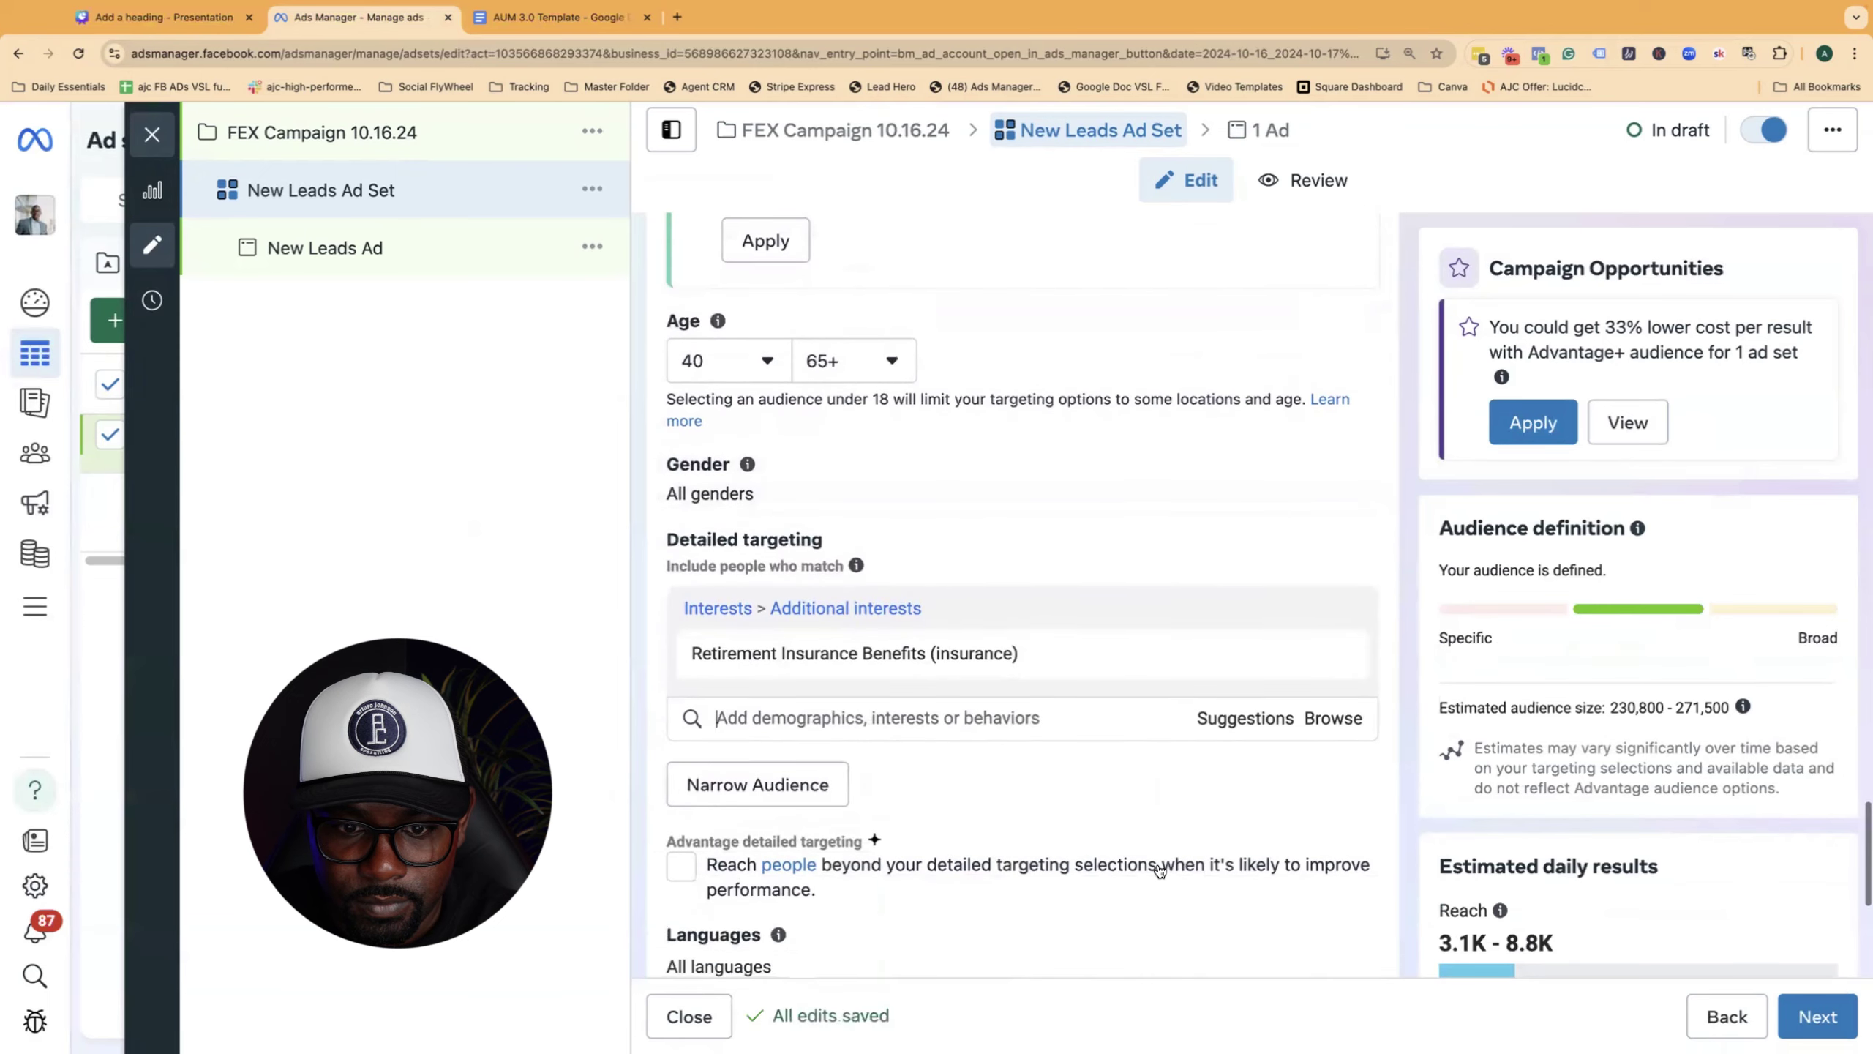
{"action": "scroll", "coordinate": [1156, 864], "scroll_direction": "down", "scroll_amount": 5}
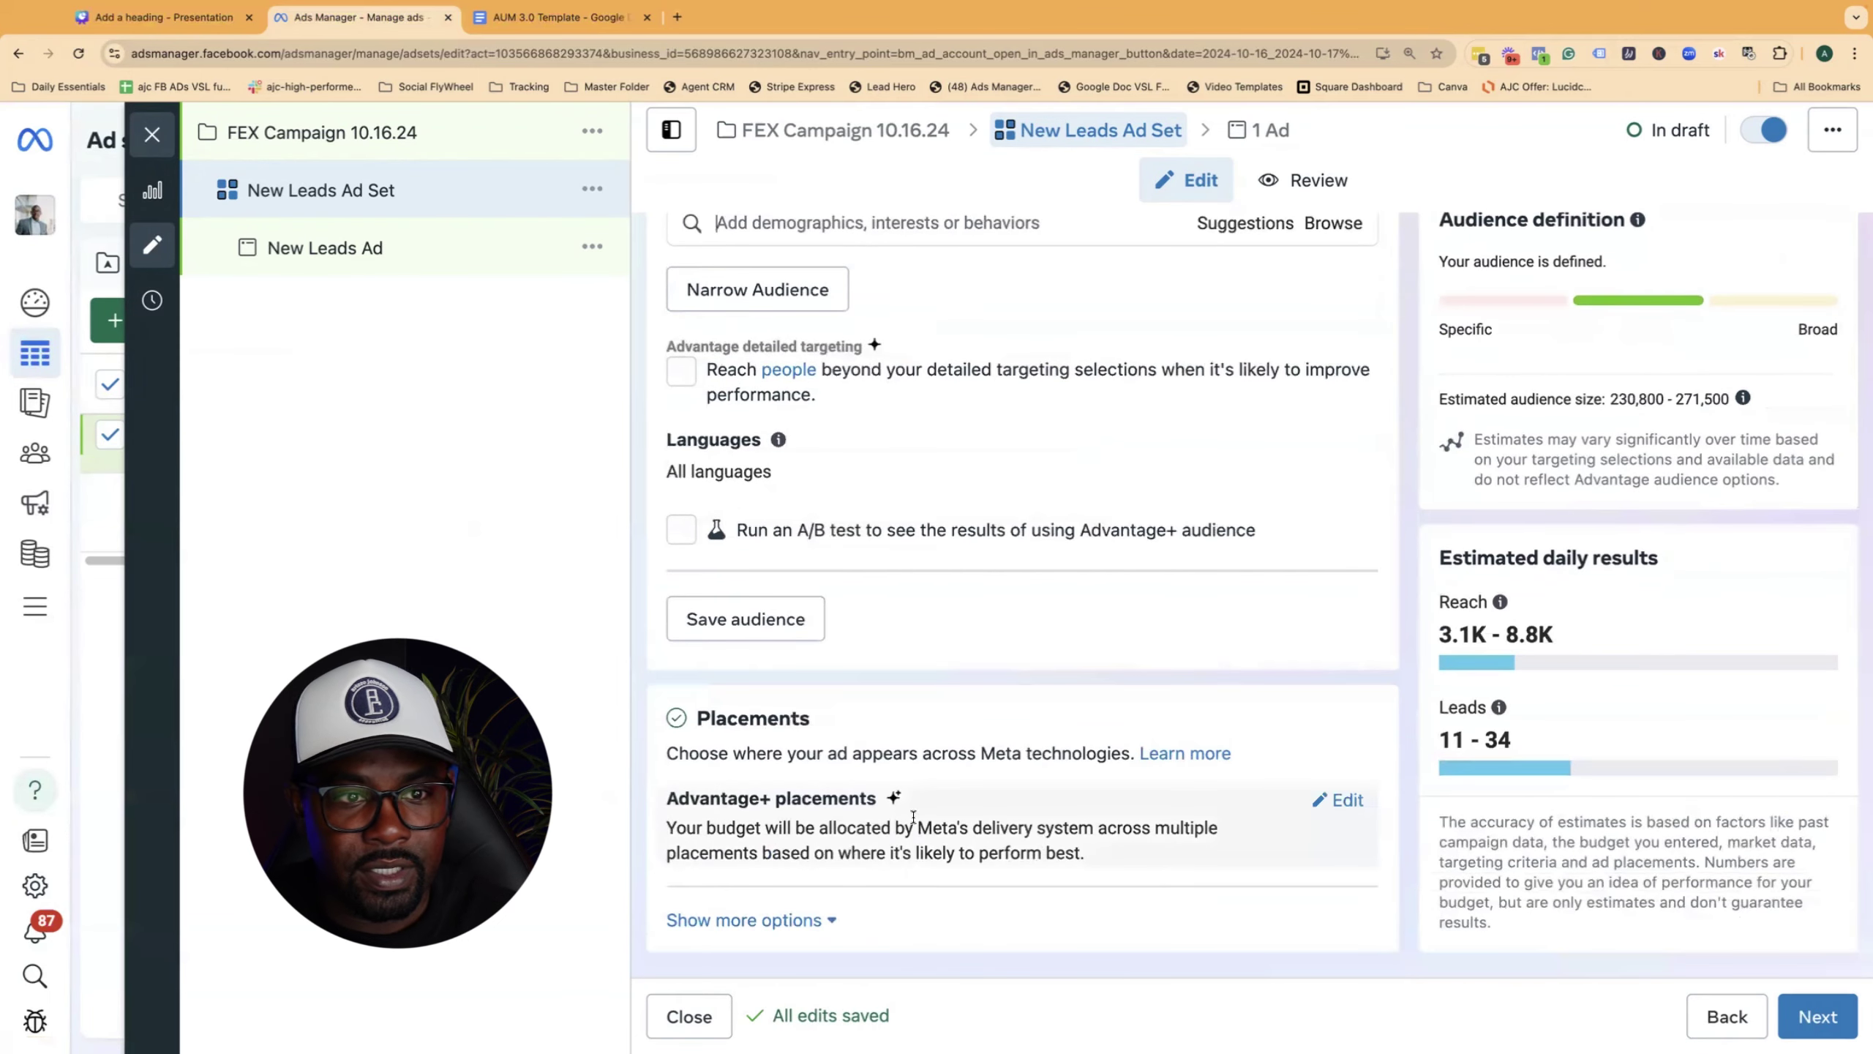
{"action": "scroll", "coordinate": [999, 471], "scroll_direction": "up", "scroll_amount": 4}
Copy the Retirement Insurance Benefits interest name and select the ad set name for replacement
{"action": "mouse_move", "coordinate": [928, 449]}
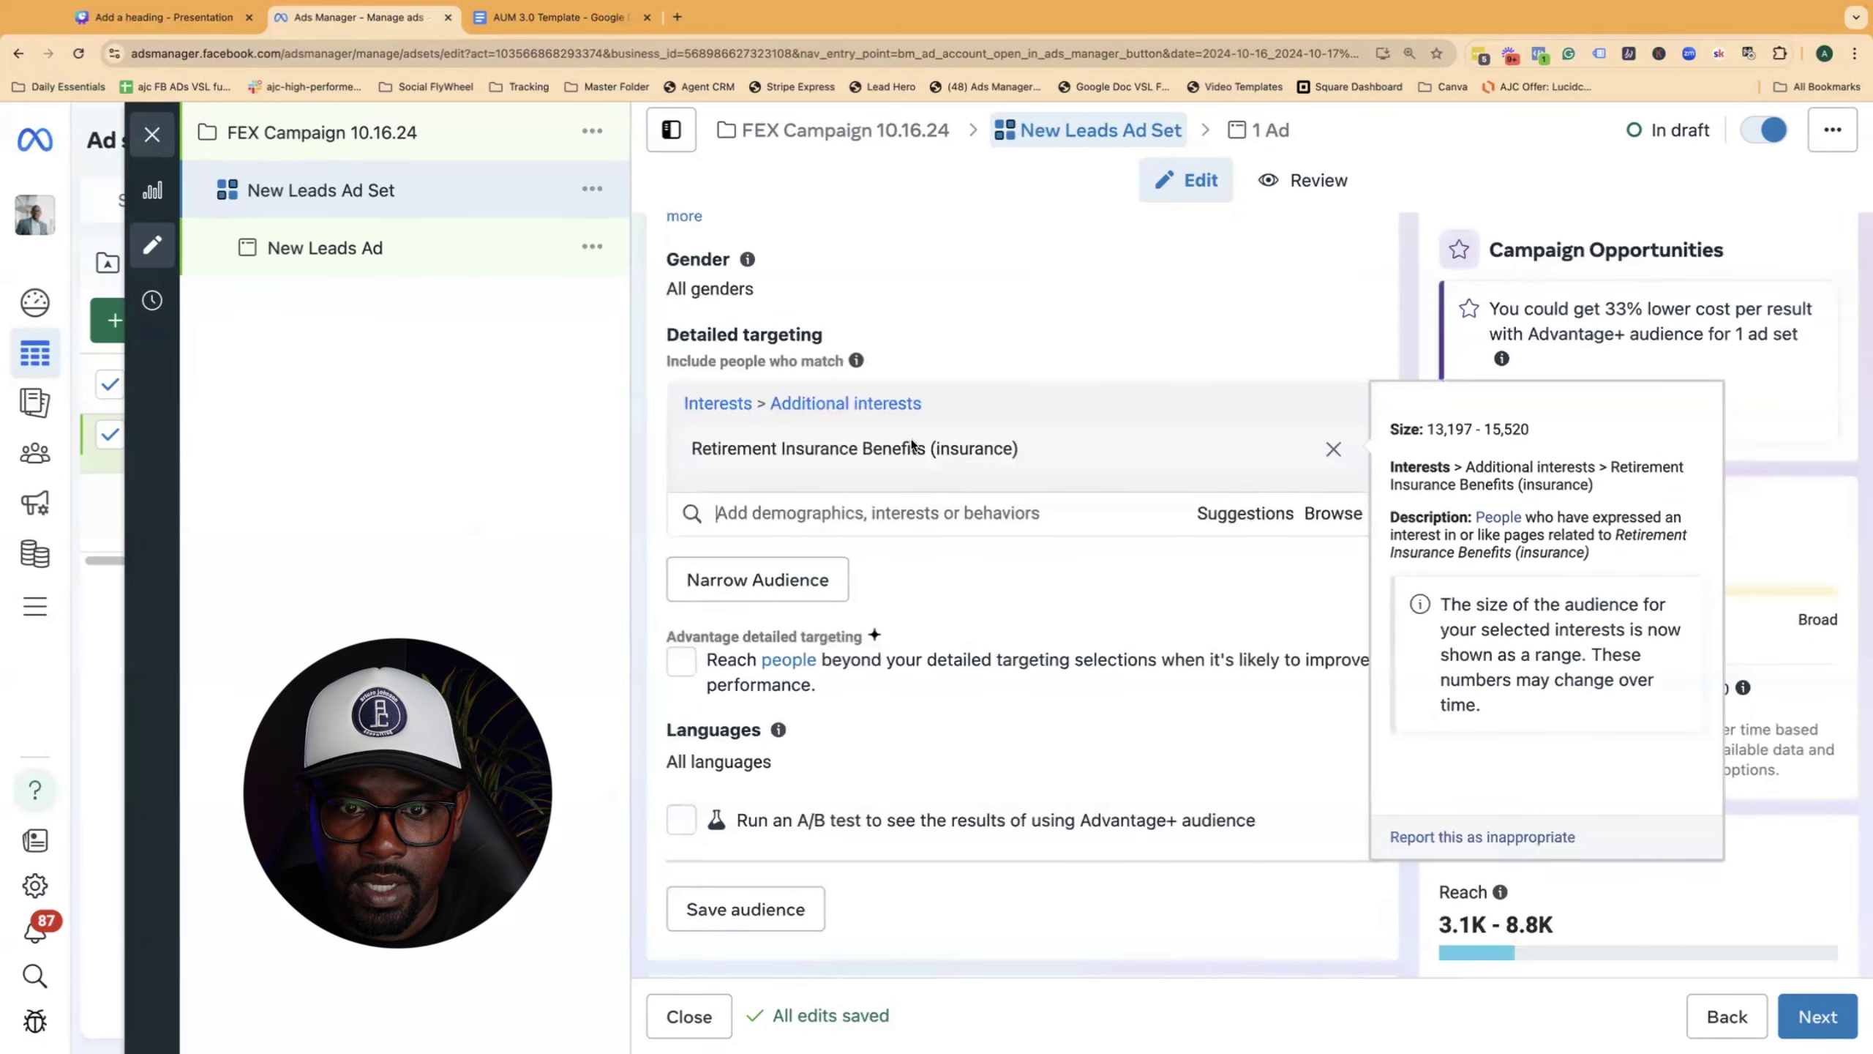
{"action": "left_click_drag", "start_coordinate": [926, 449], "coordinate": [693, 449]}
{"action": "key", "text": "super+c"}
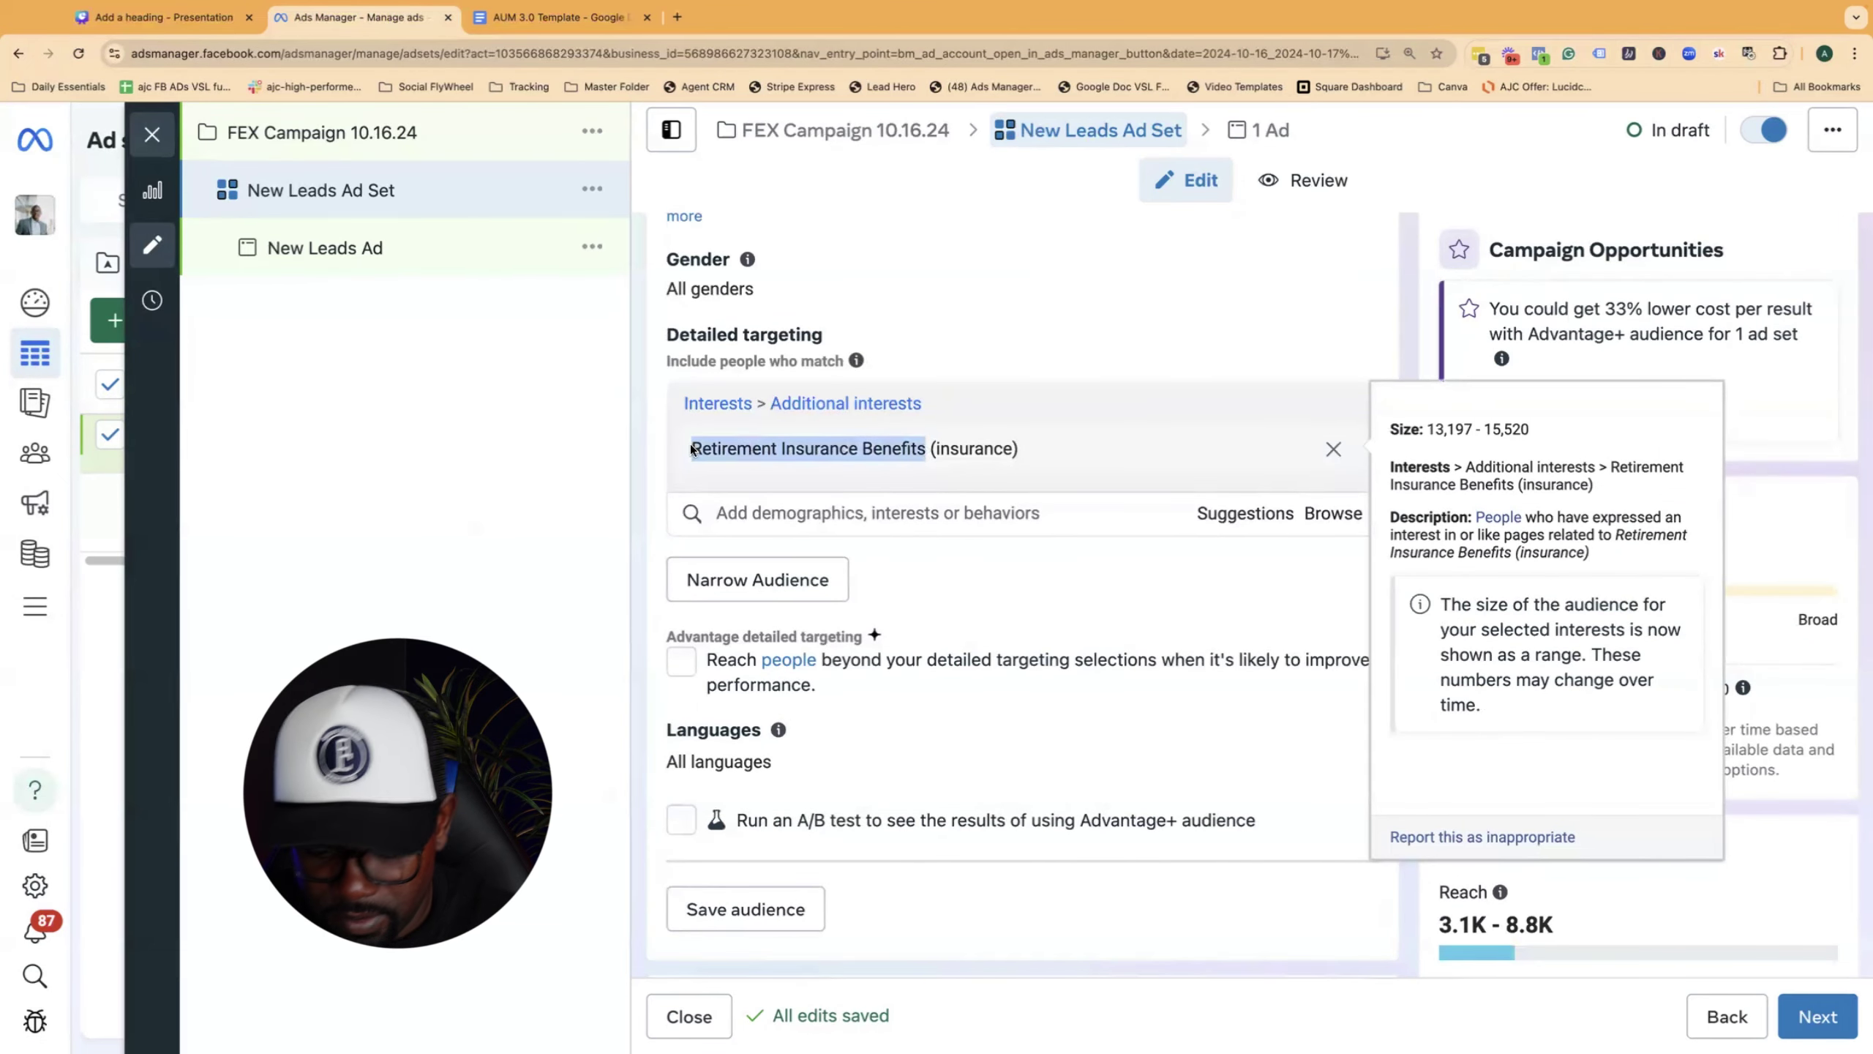
{"action": "scroll", "coordinate": [691, 444], "scroll_direction": "up", "scroll_amount": 15}
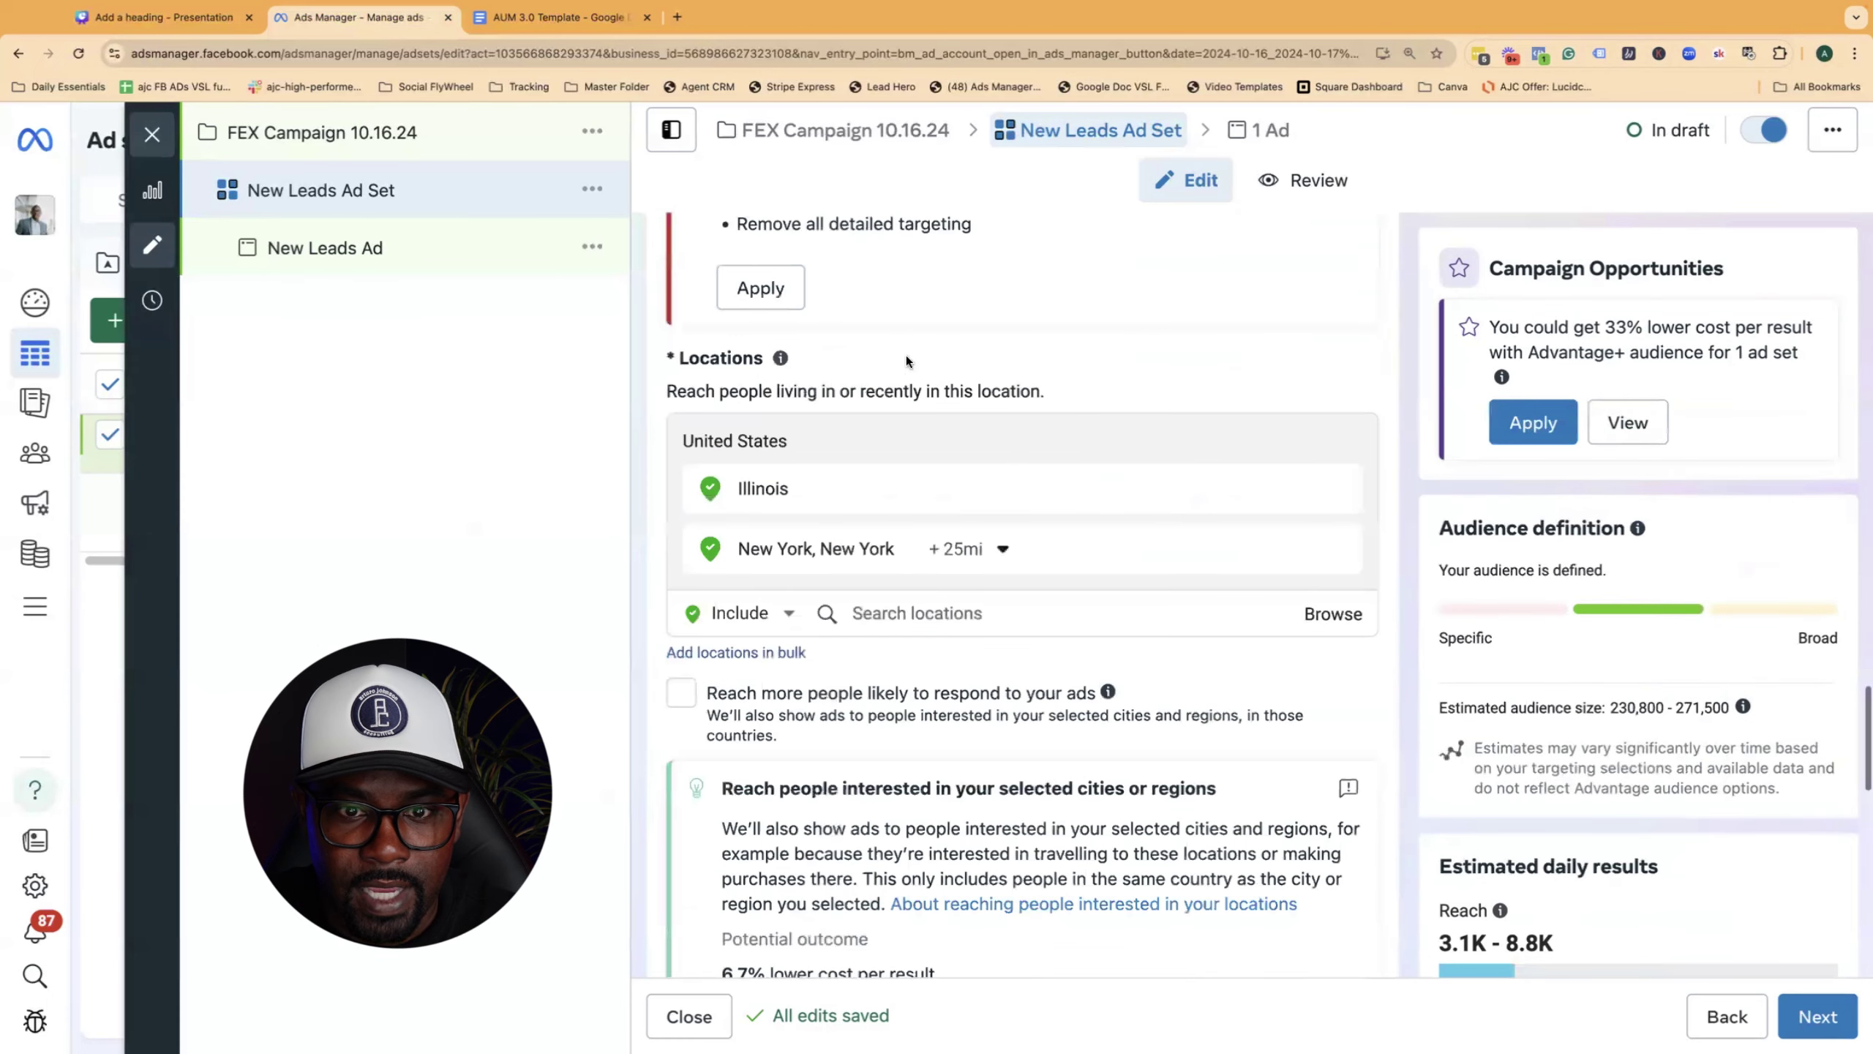
{"action": "scroll", "coordinate": [902, 350], "scroll_direction": "up", "scroll_amount": 15}
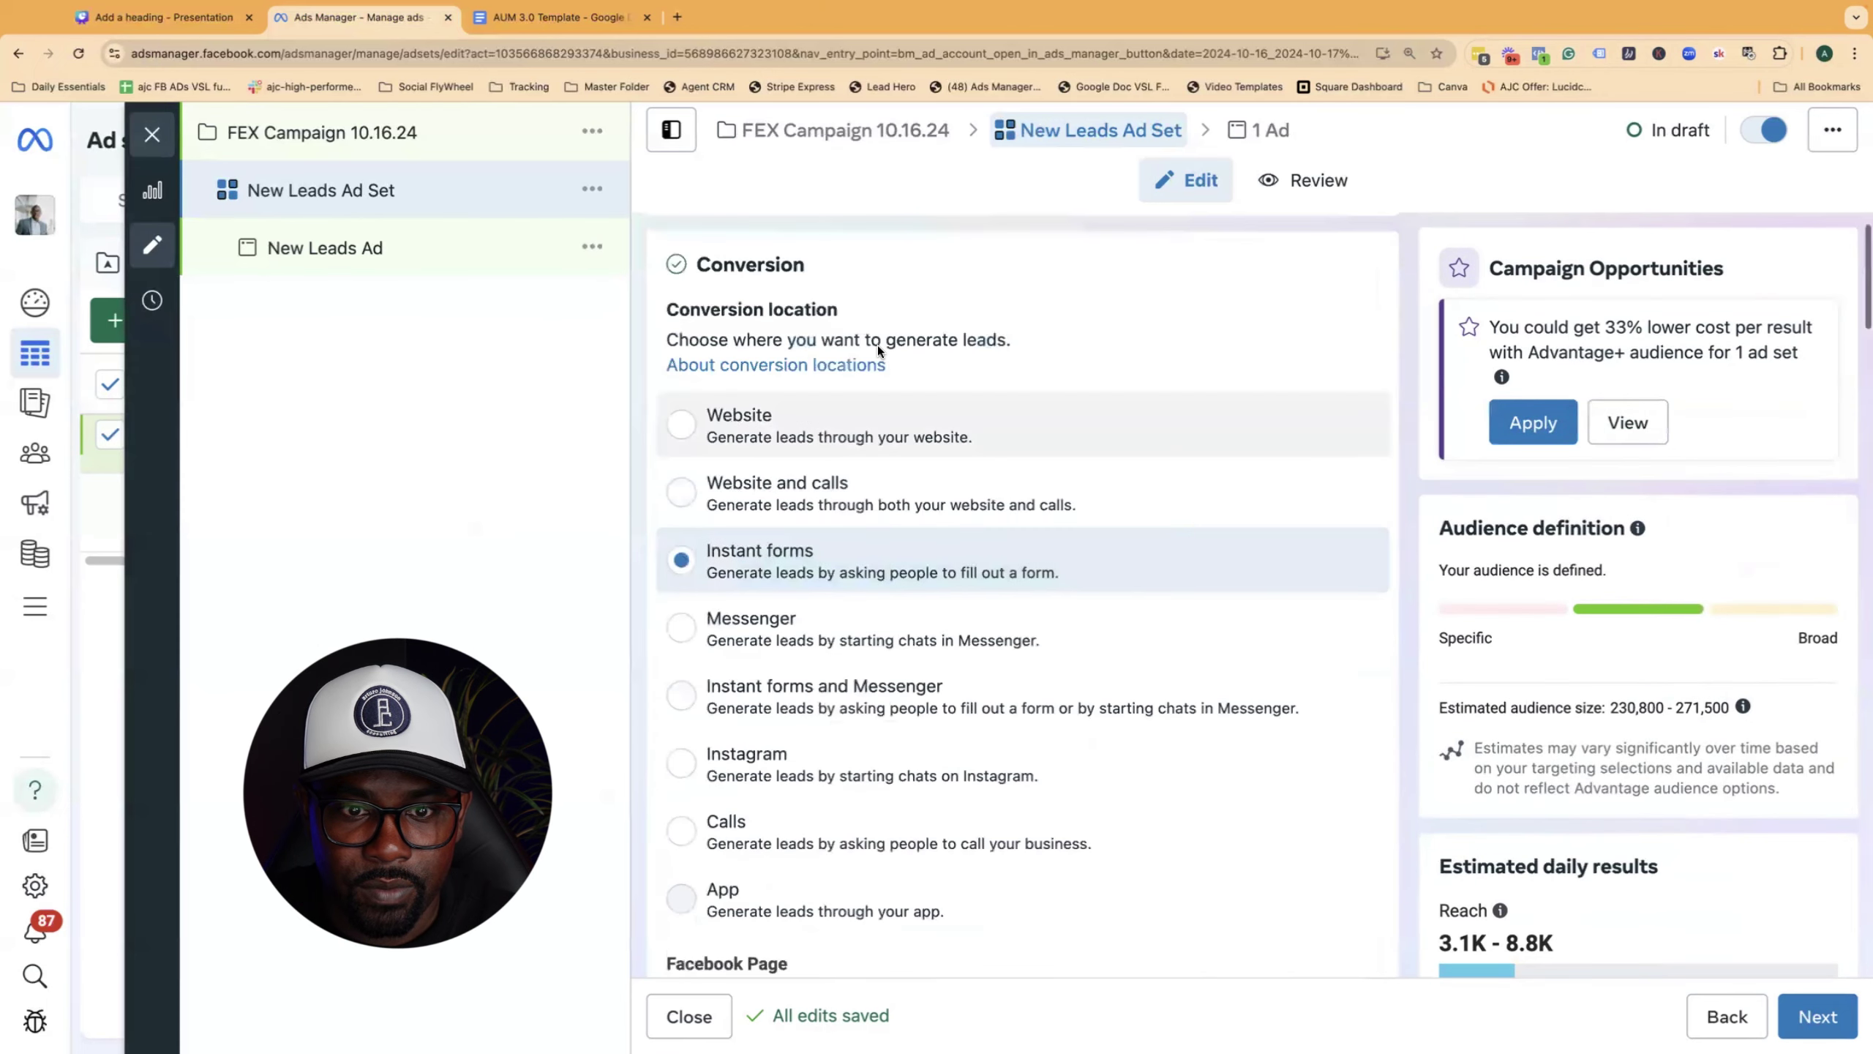
{"action": "left_click_drag", "start_coordinate": [843, 326], "coordinate": [642, 300]}
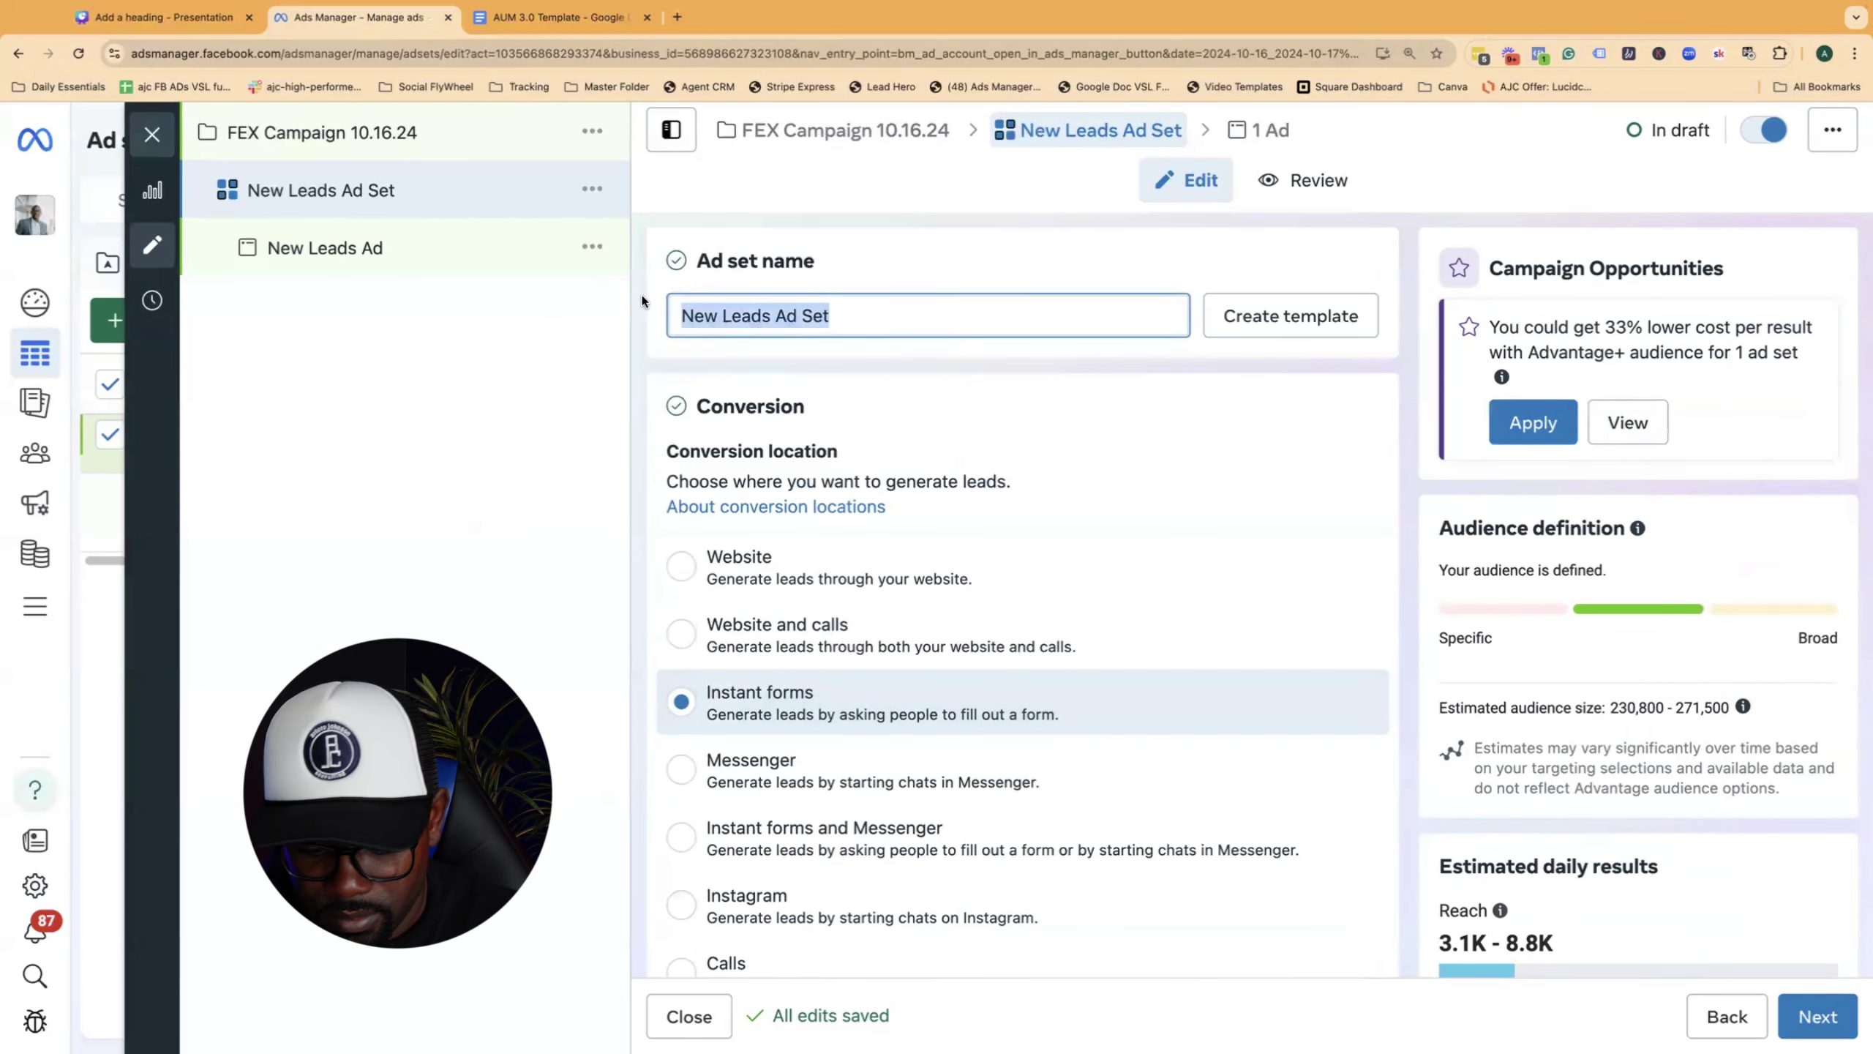
{"action": "key", "text": "super+v"}
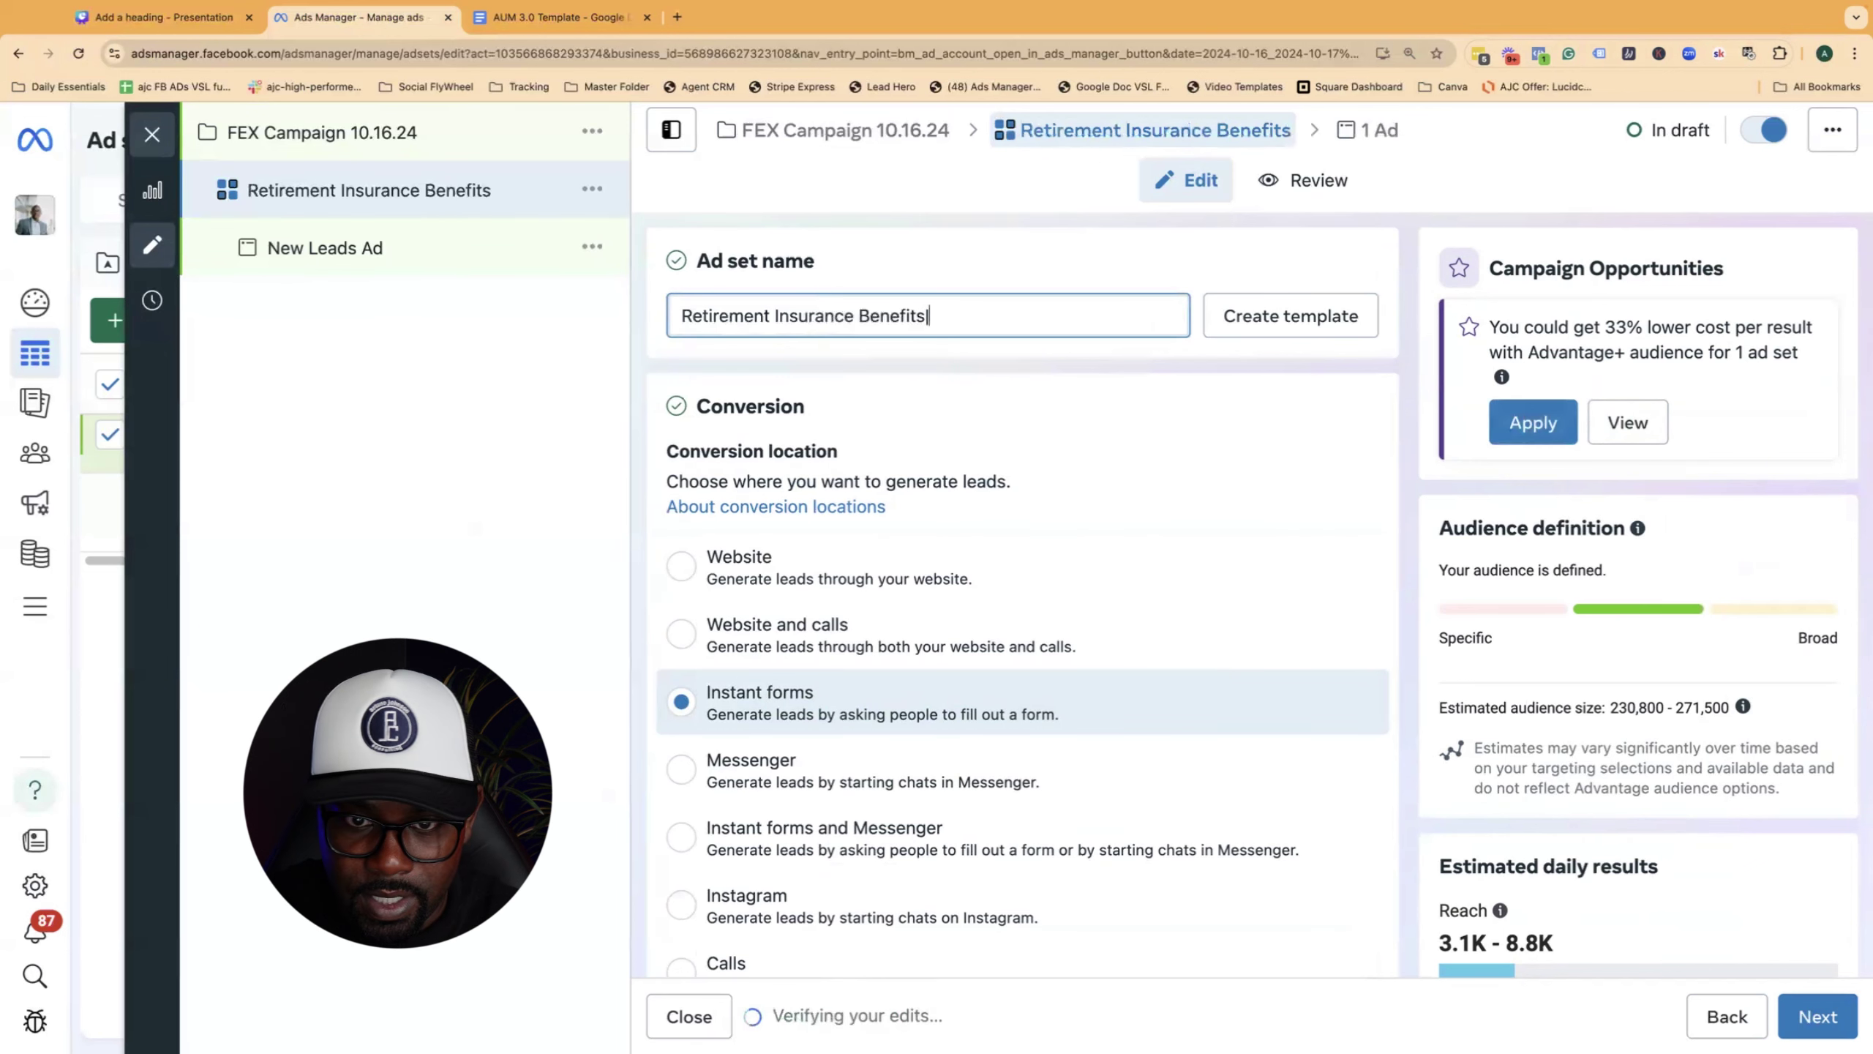
{"action": "type", "text": "| 4"}
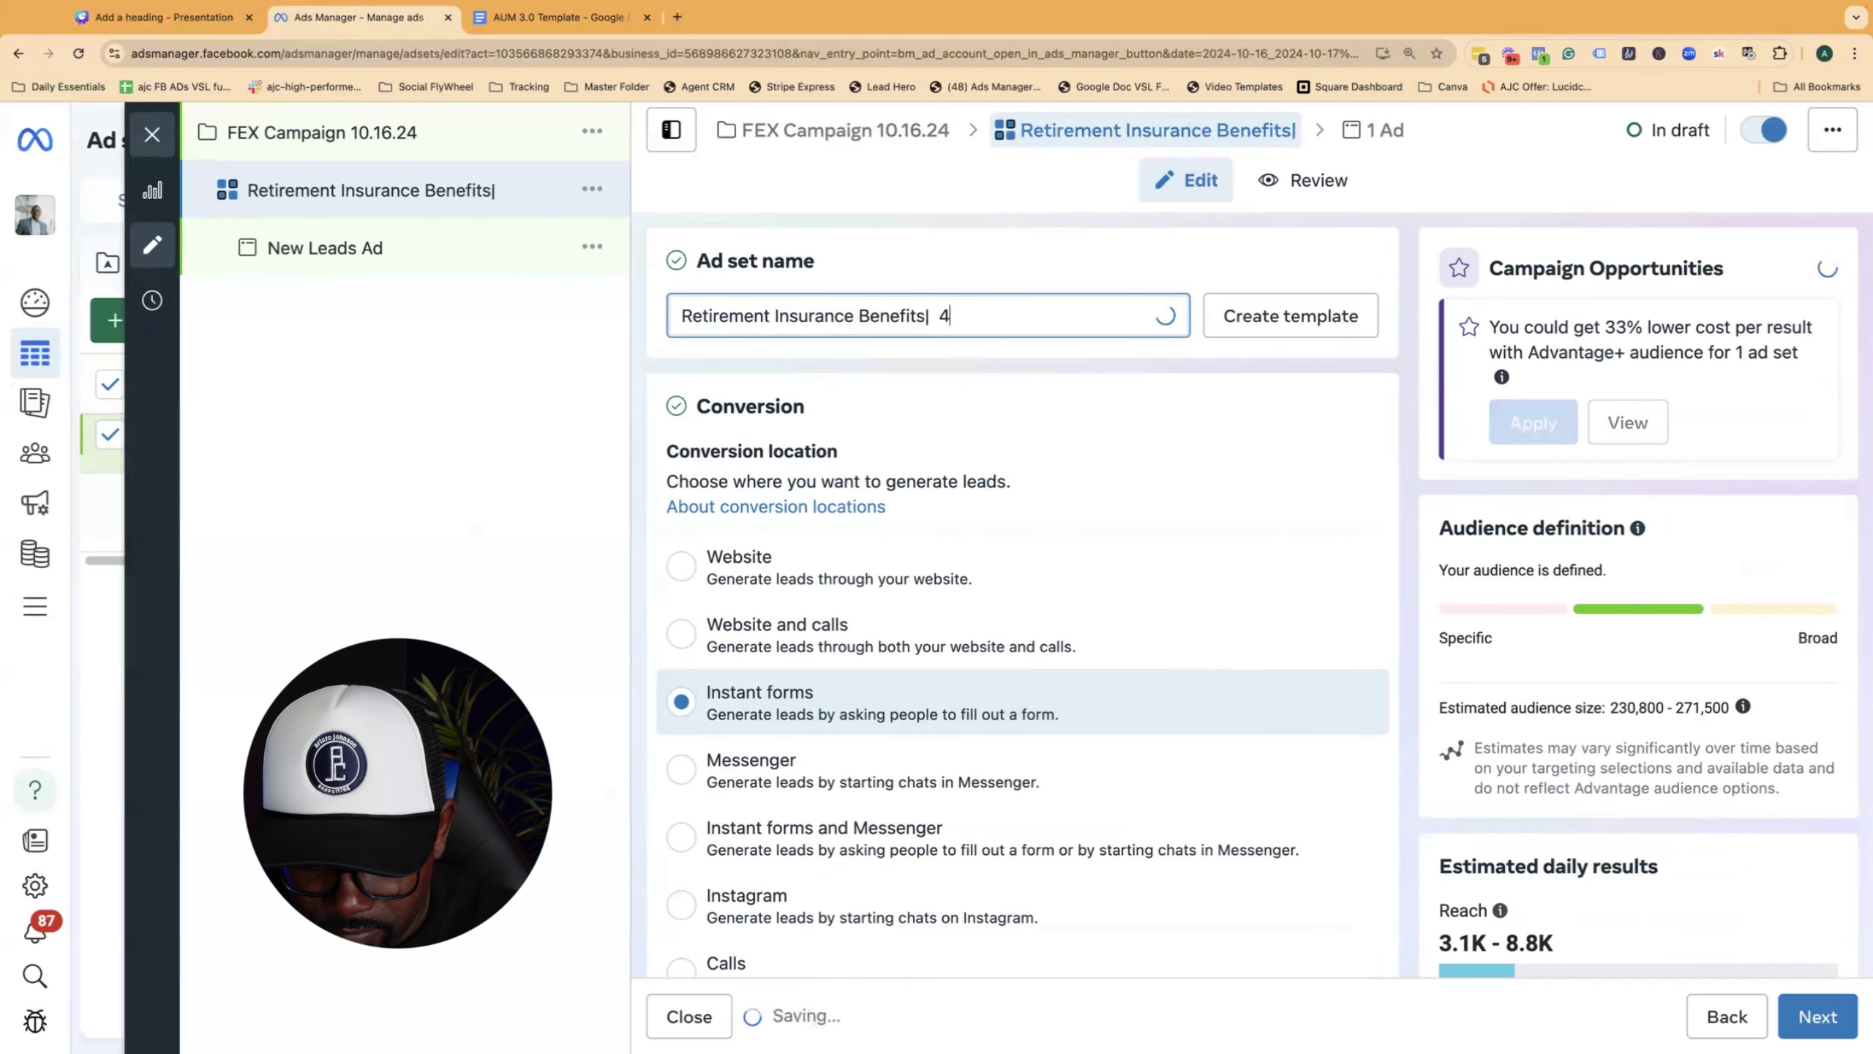
{"action": "type", "text": "0-66"}
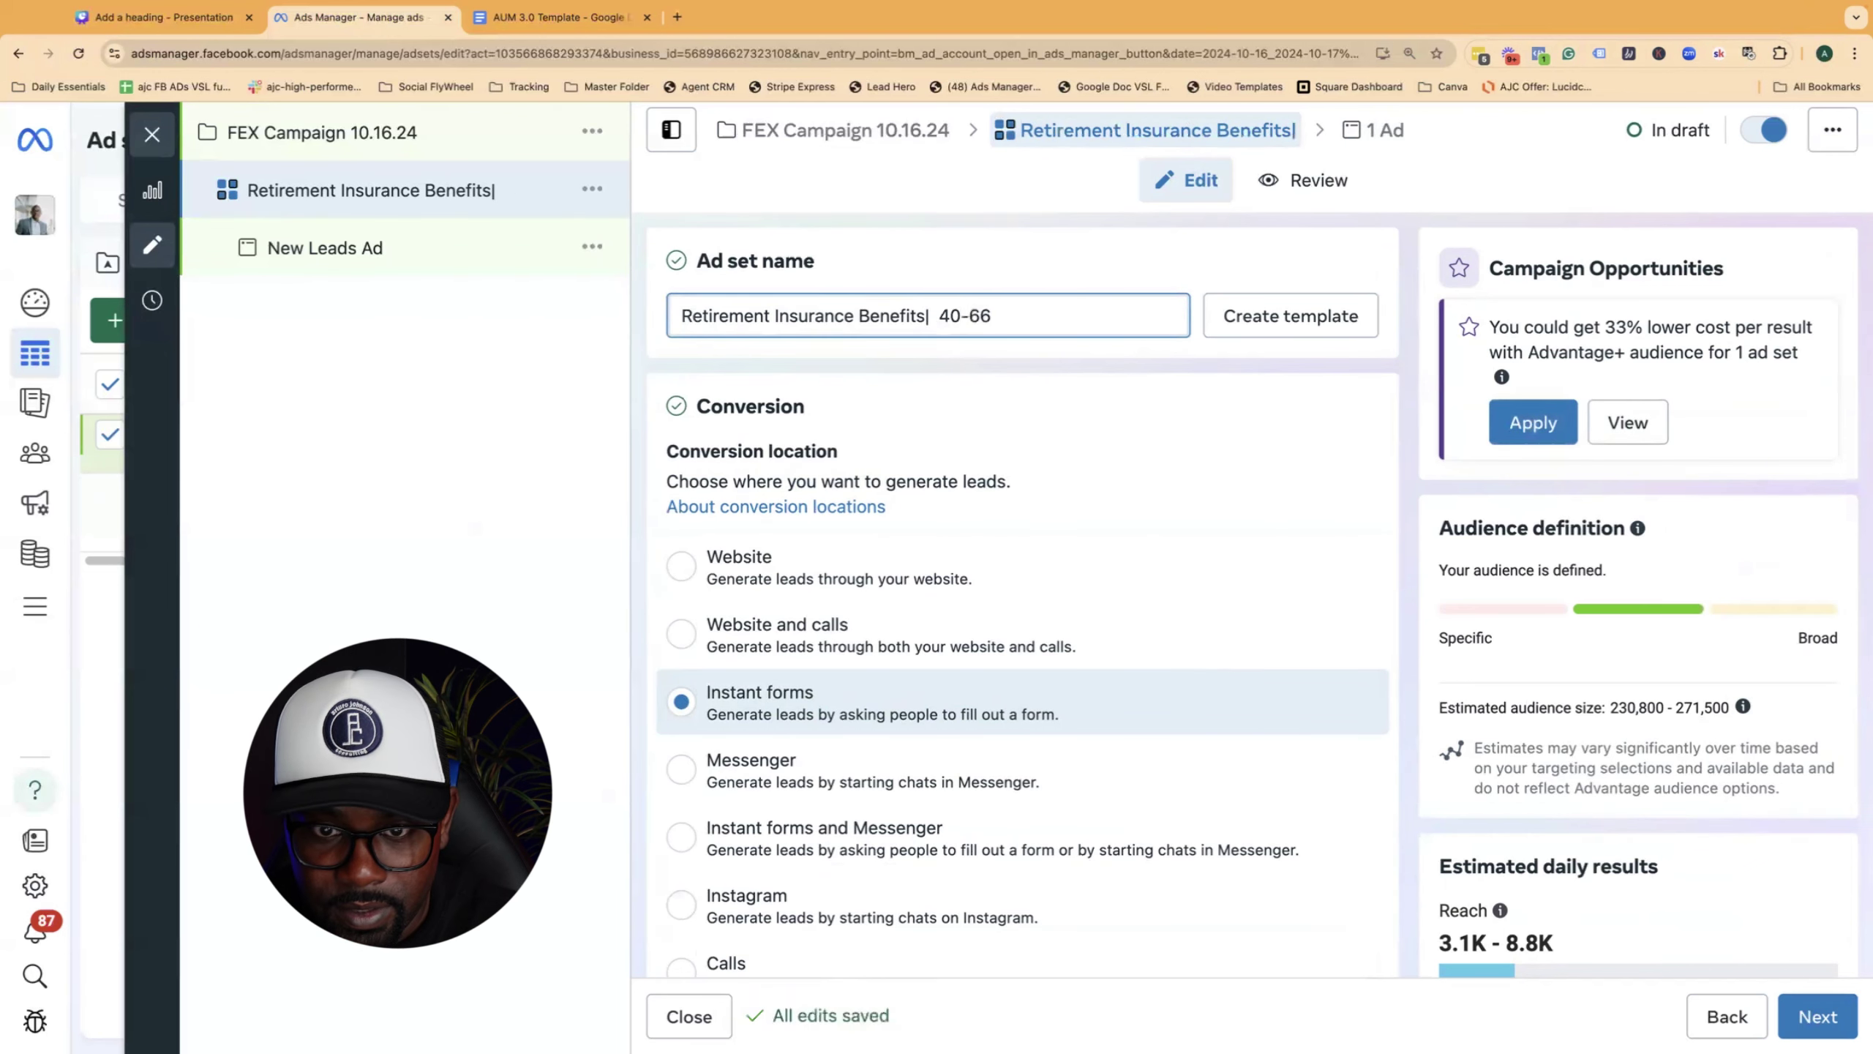
{"action": "key", "text": "BackSpace"}
{"action": "type", "text": "5"}
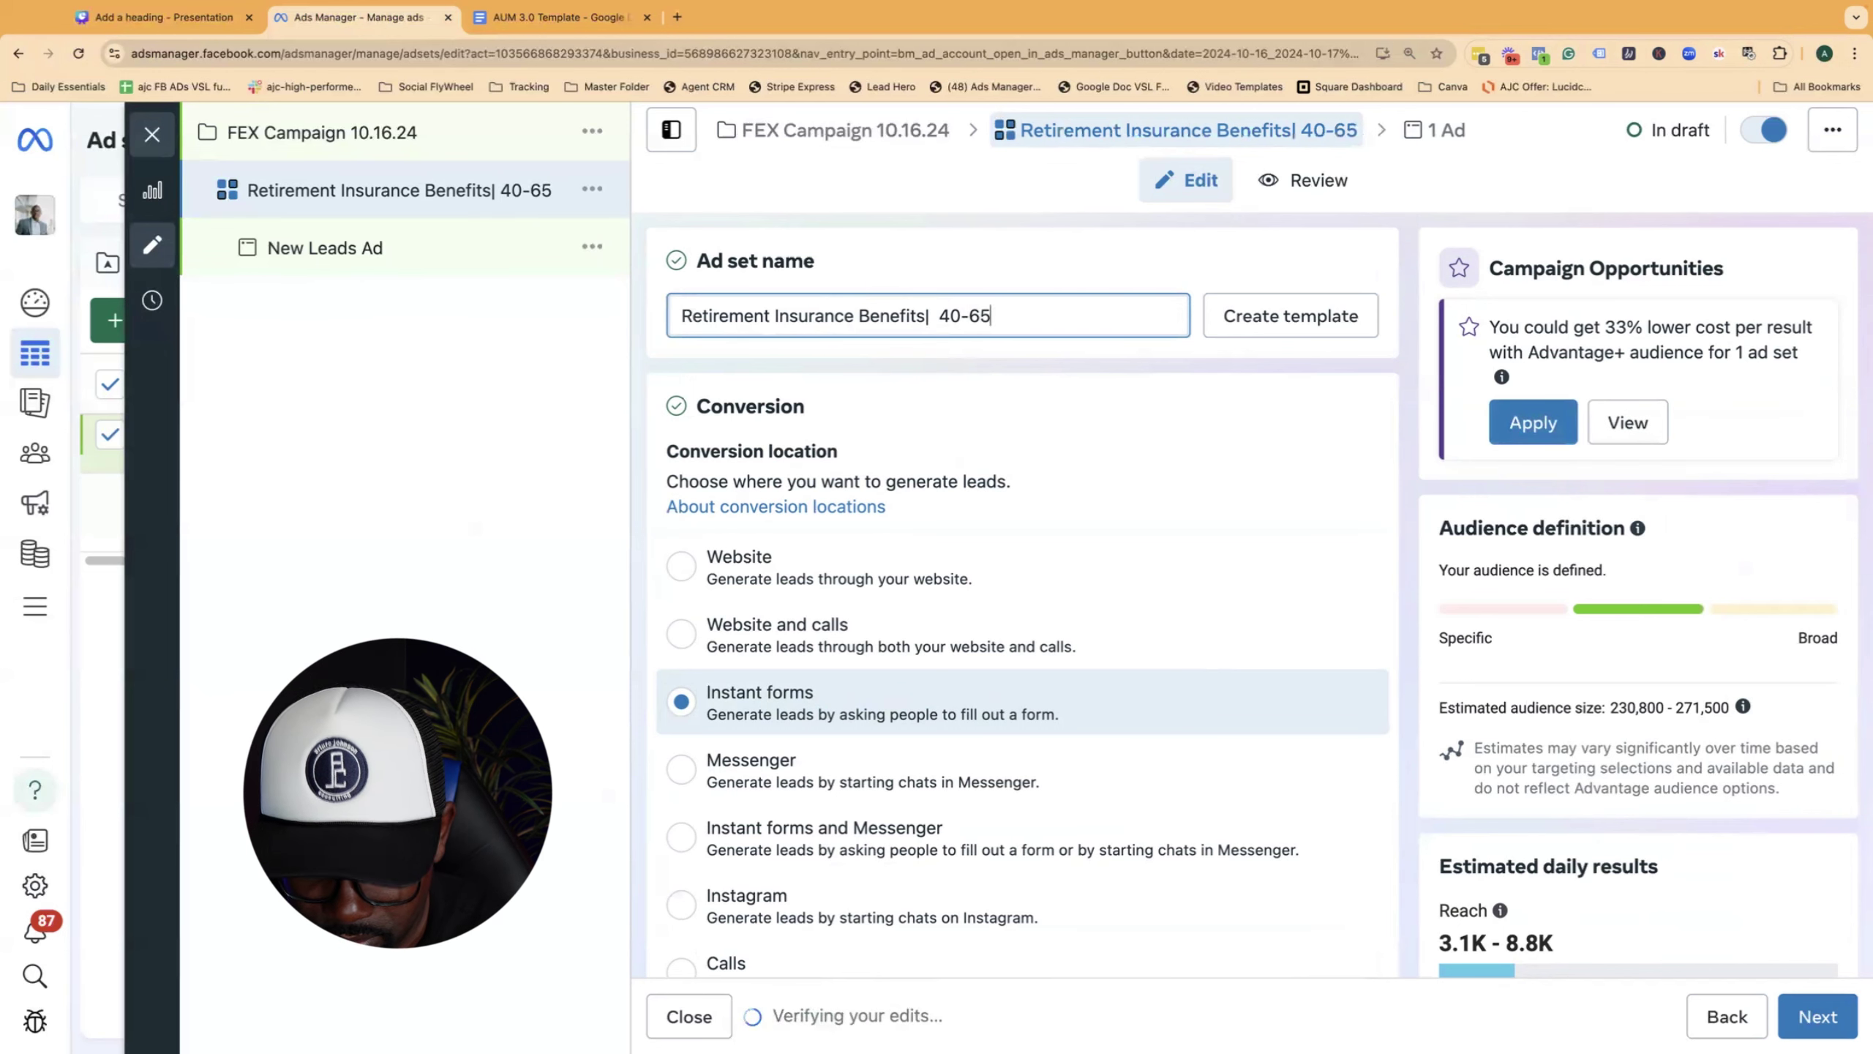
{"action": "type", "text": "+"}
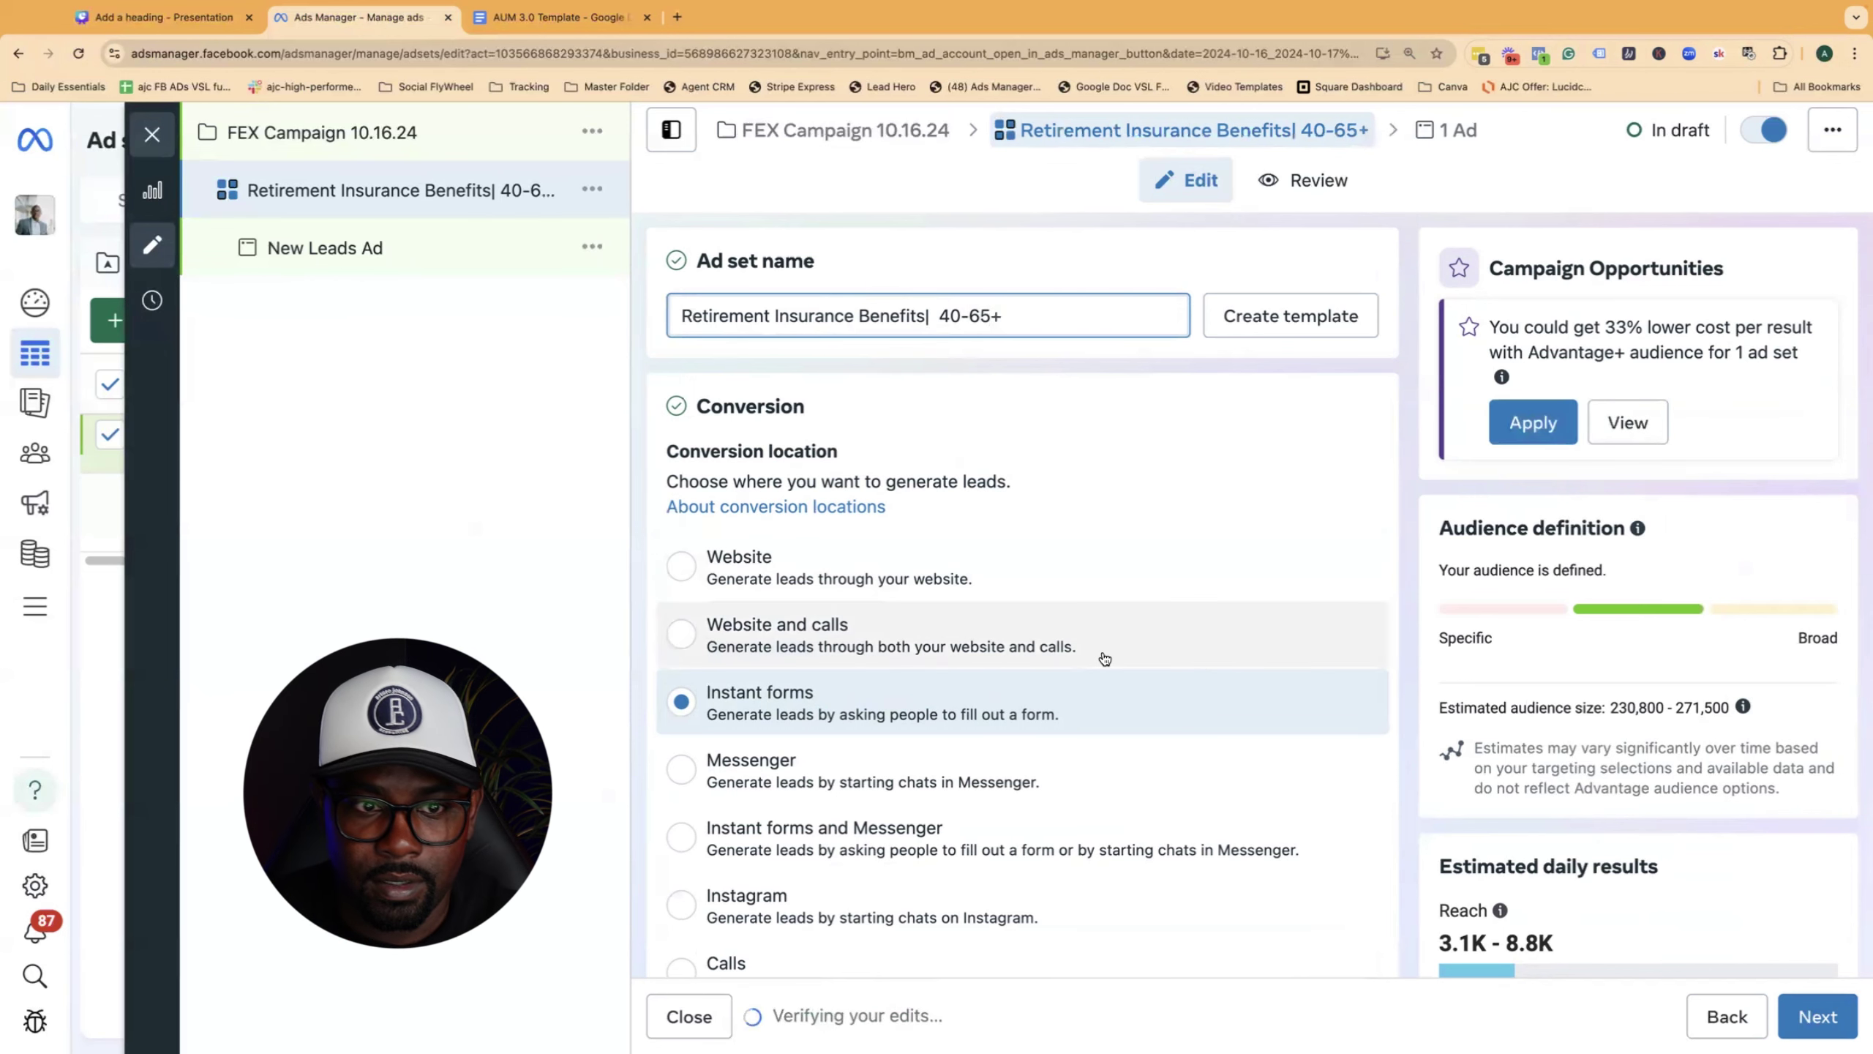
{"action": "scroll", "coordinate": [1104, 657], "scroll_direction": "down", "scroll_amount": 8}
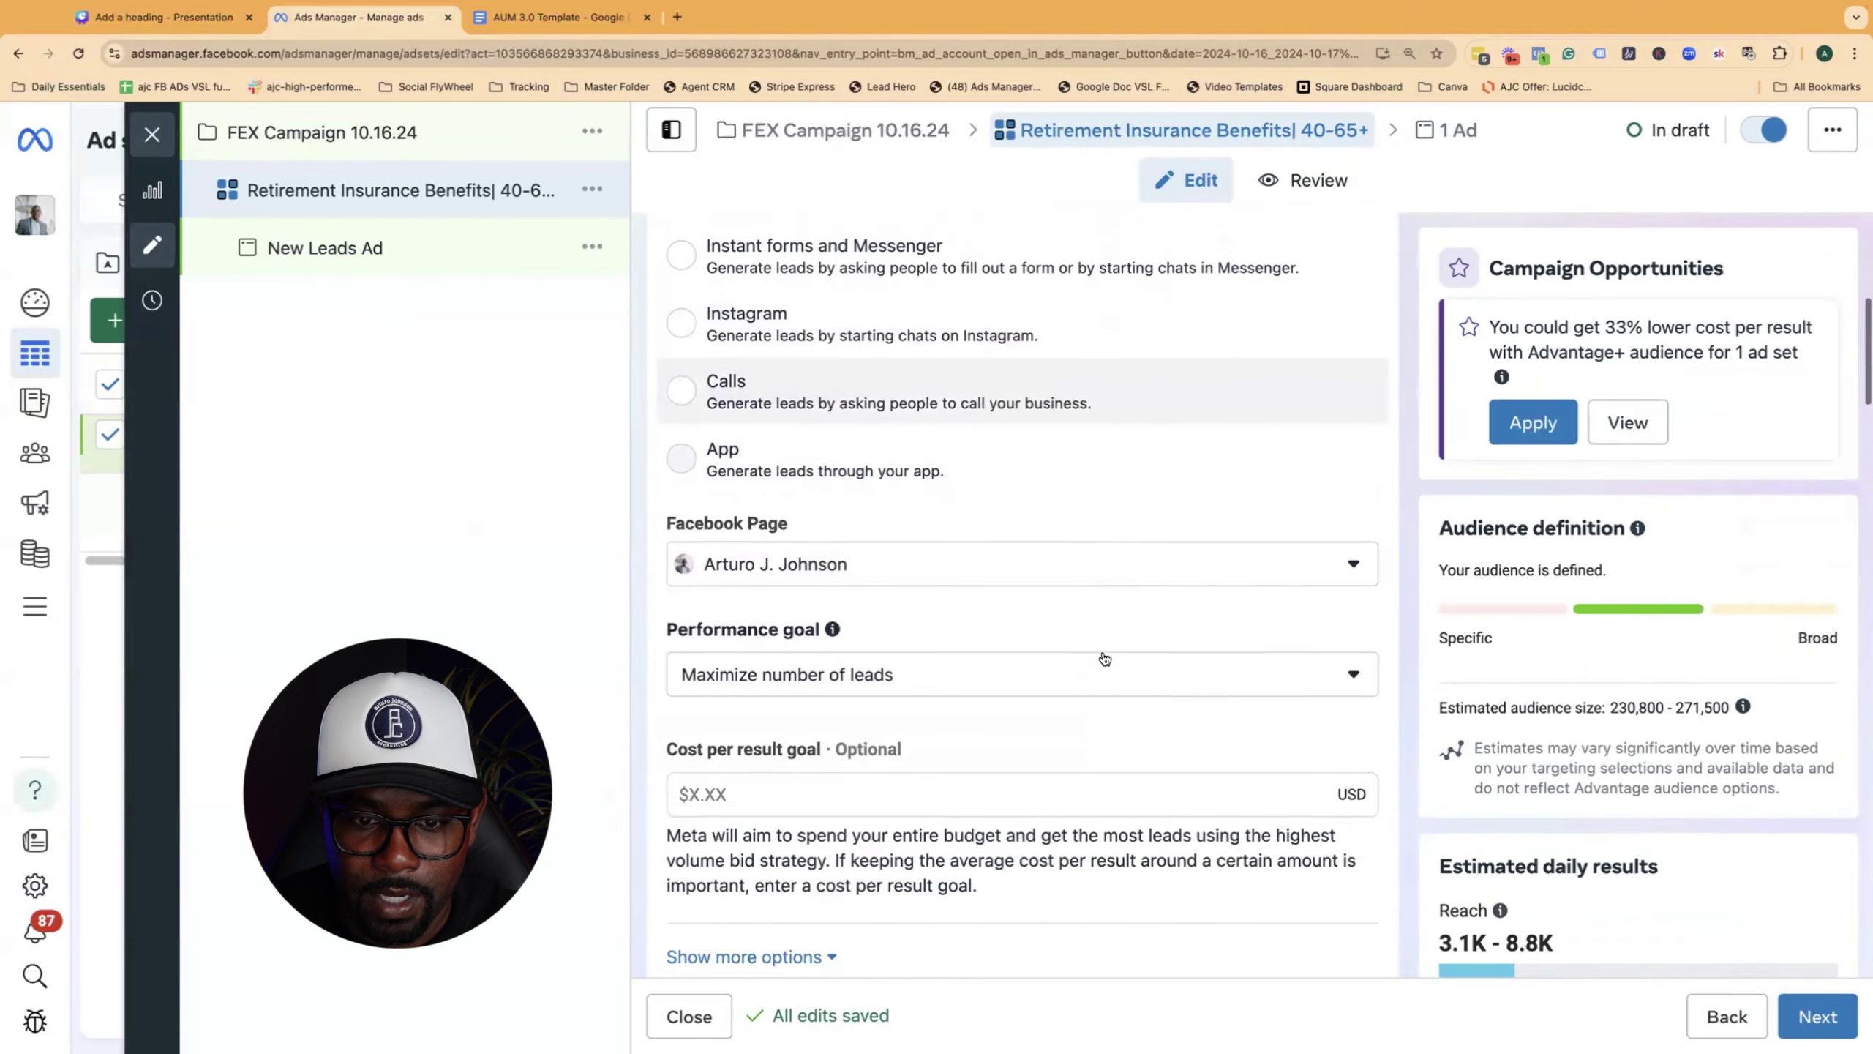
{"action": "scroll", "coordinate": [1104, 658], "scroll_direction": "down", "scroll_amount": 15}
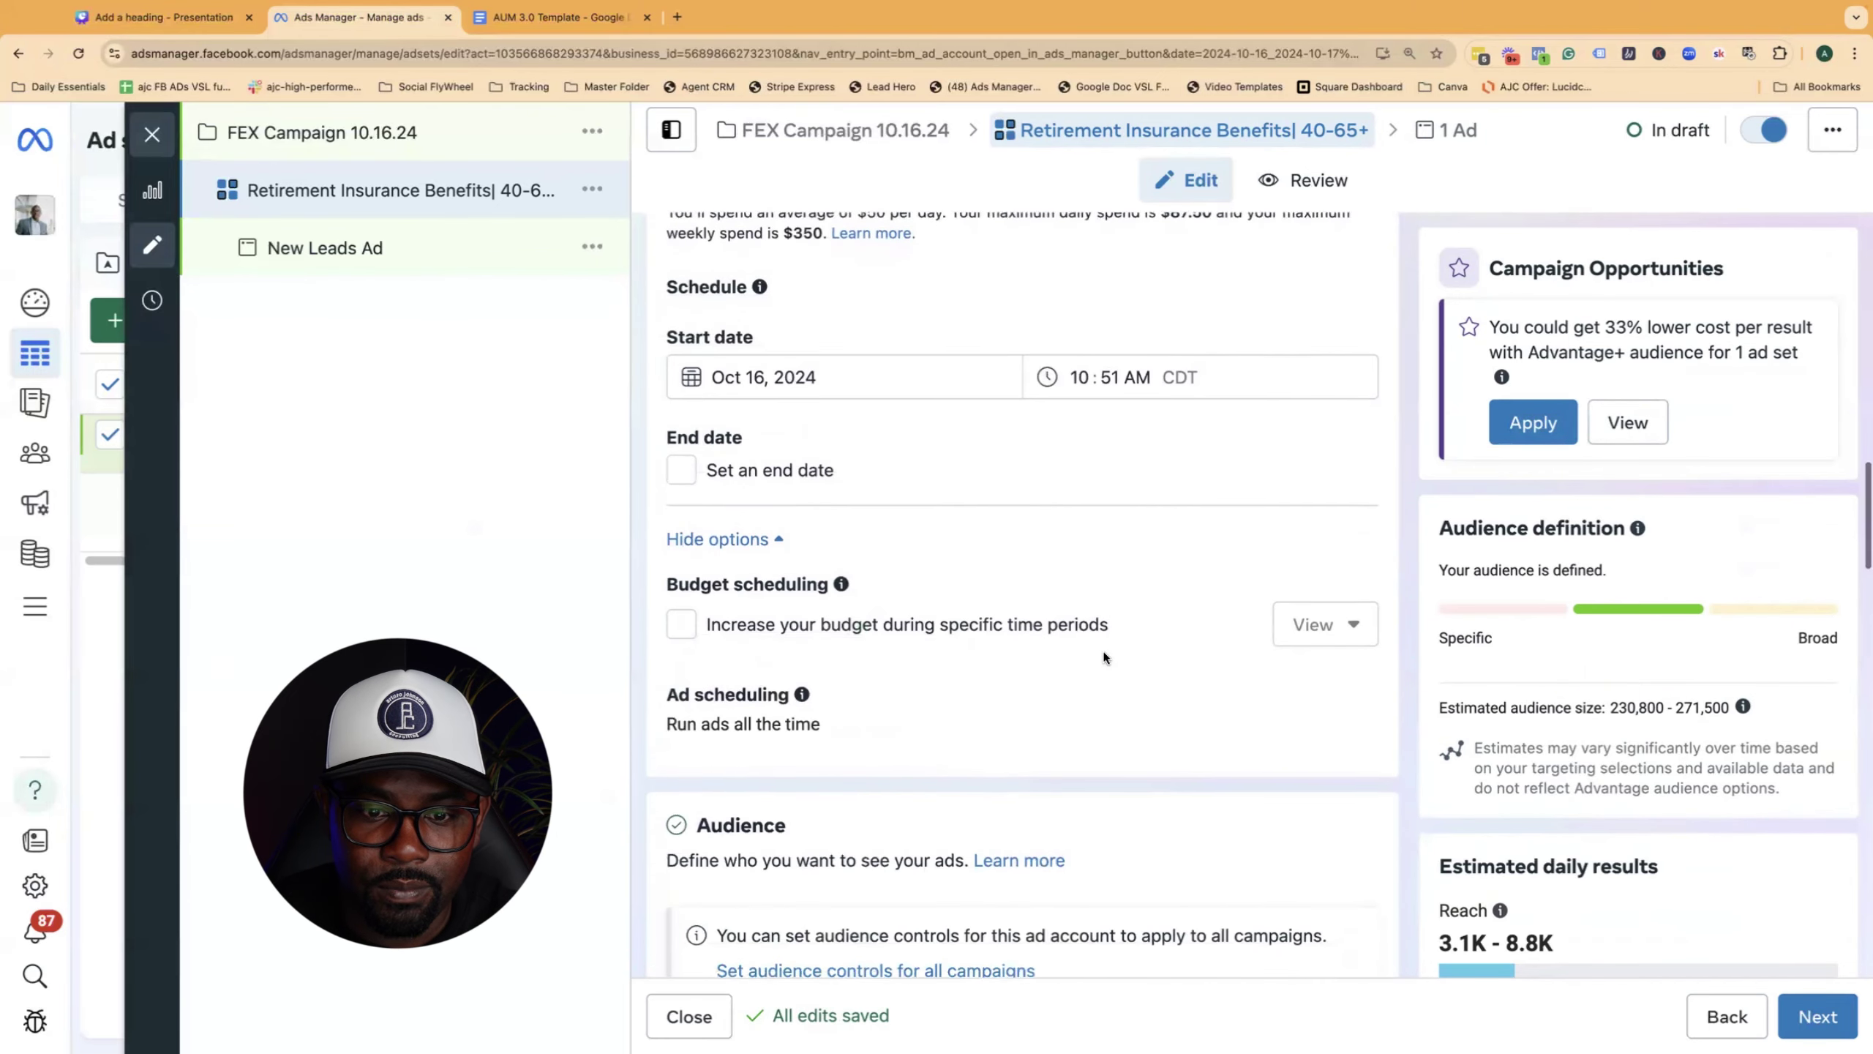
{"action": "scroll", "coordinate": [1104, 657], "scroll_direction": "down", "scroll_amount": 4}
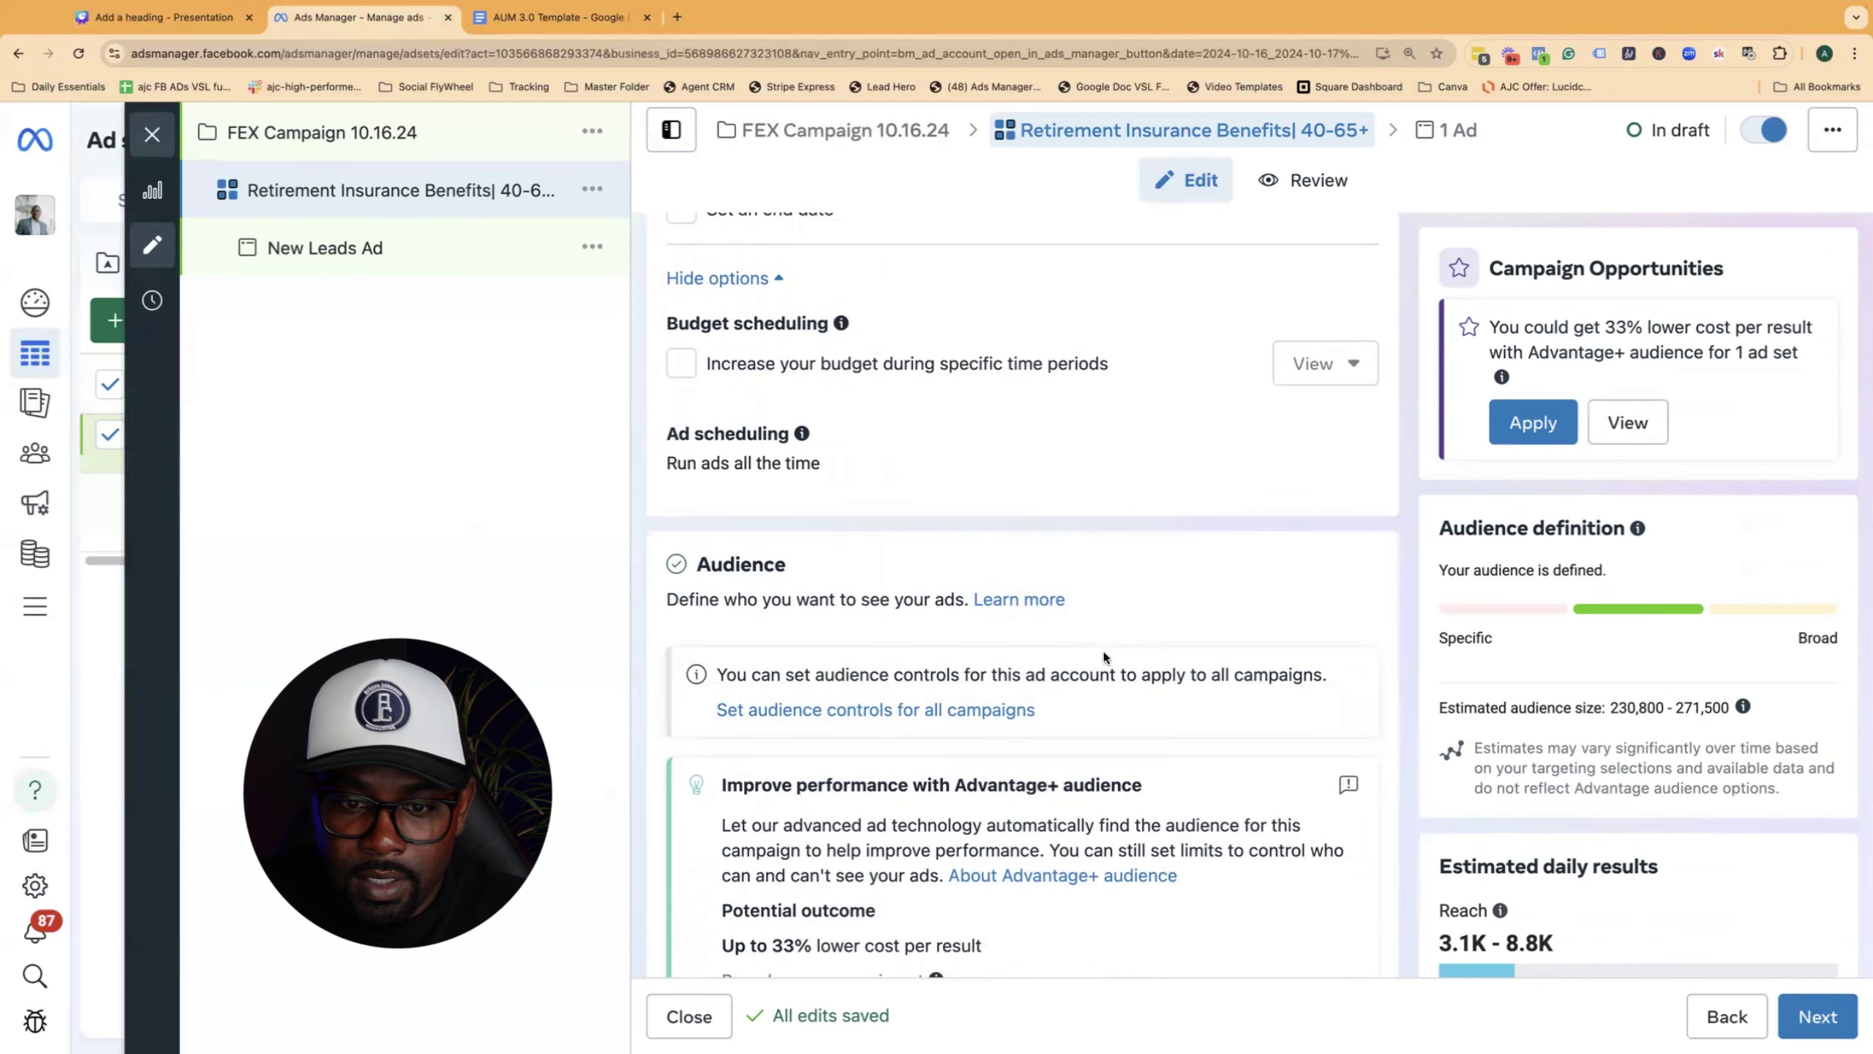
{"action": "scroll", "coordinate": [1104, 656], "scroll_direction": "down", "scroll_amount": 5}
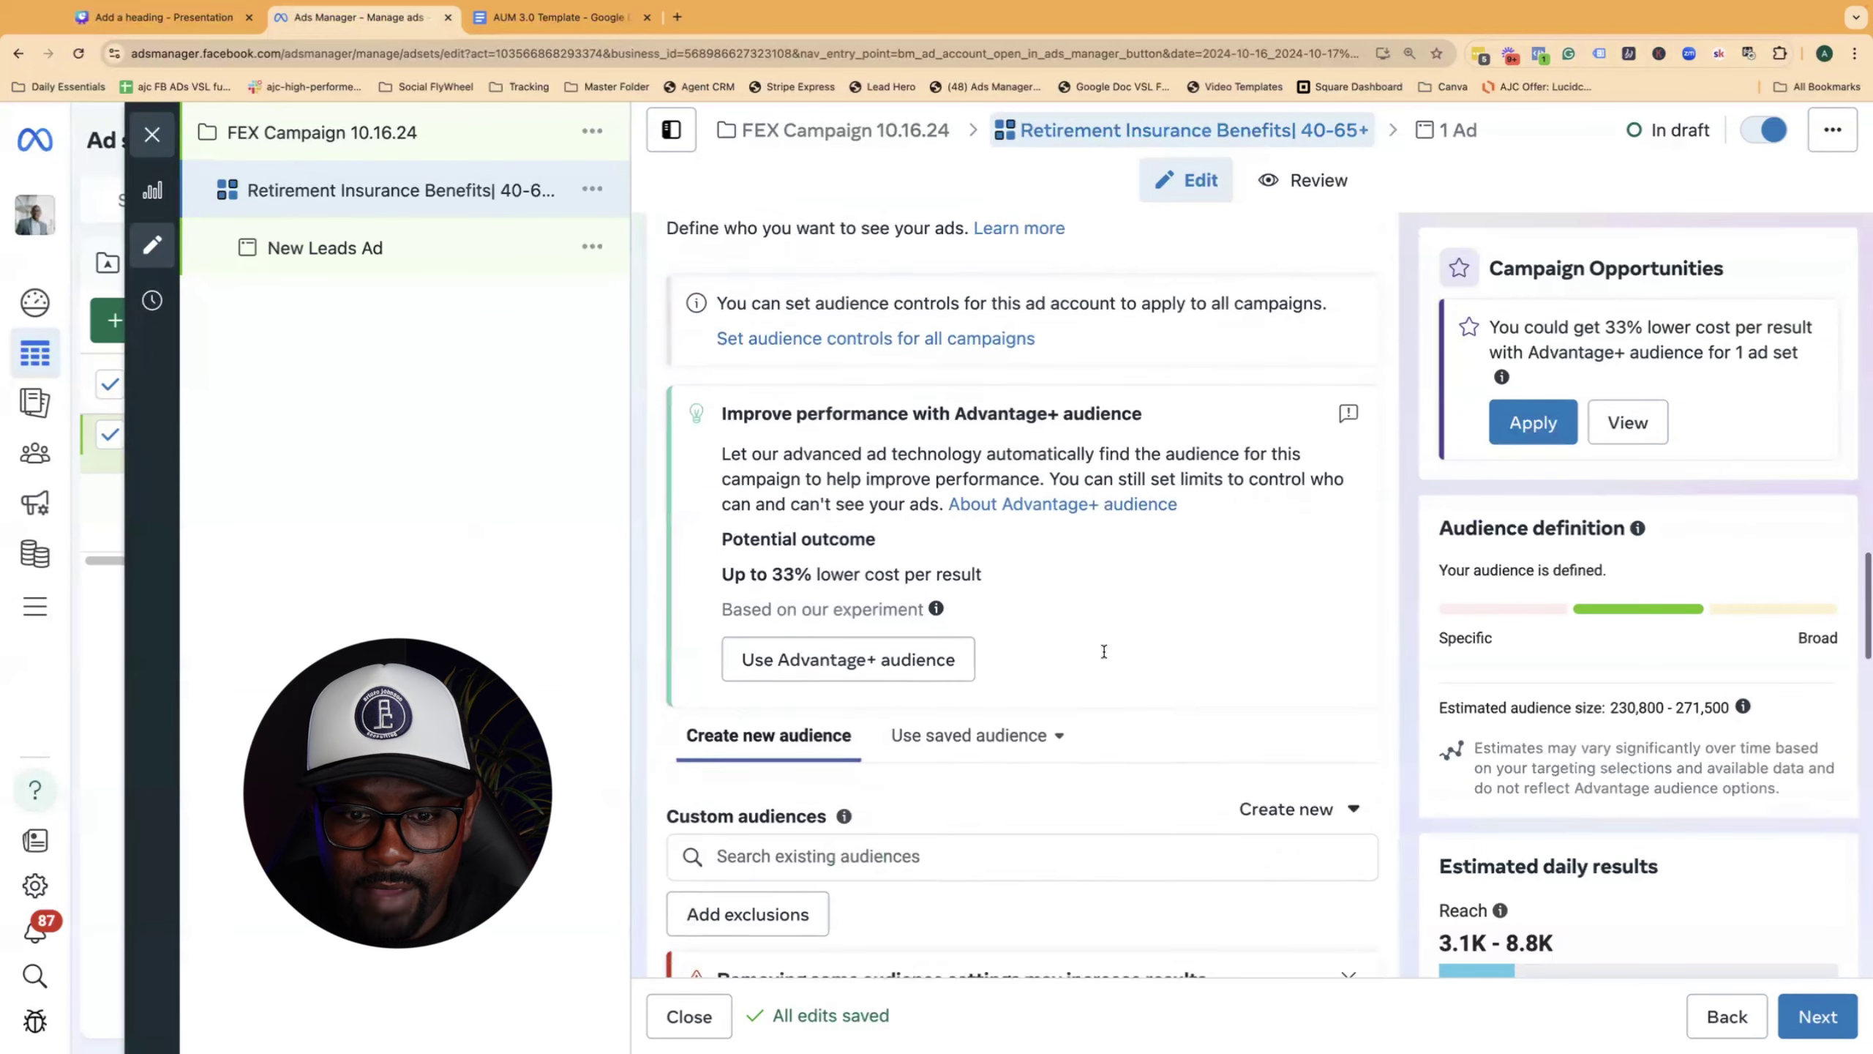
{"action": "scroll", "coordinate": [1104, 651], "scroll_direction": "down", "scroll_amount": 5}
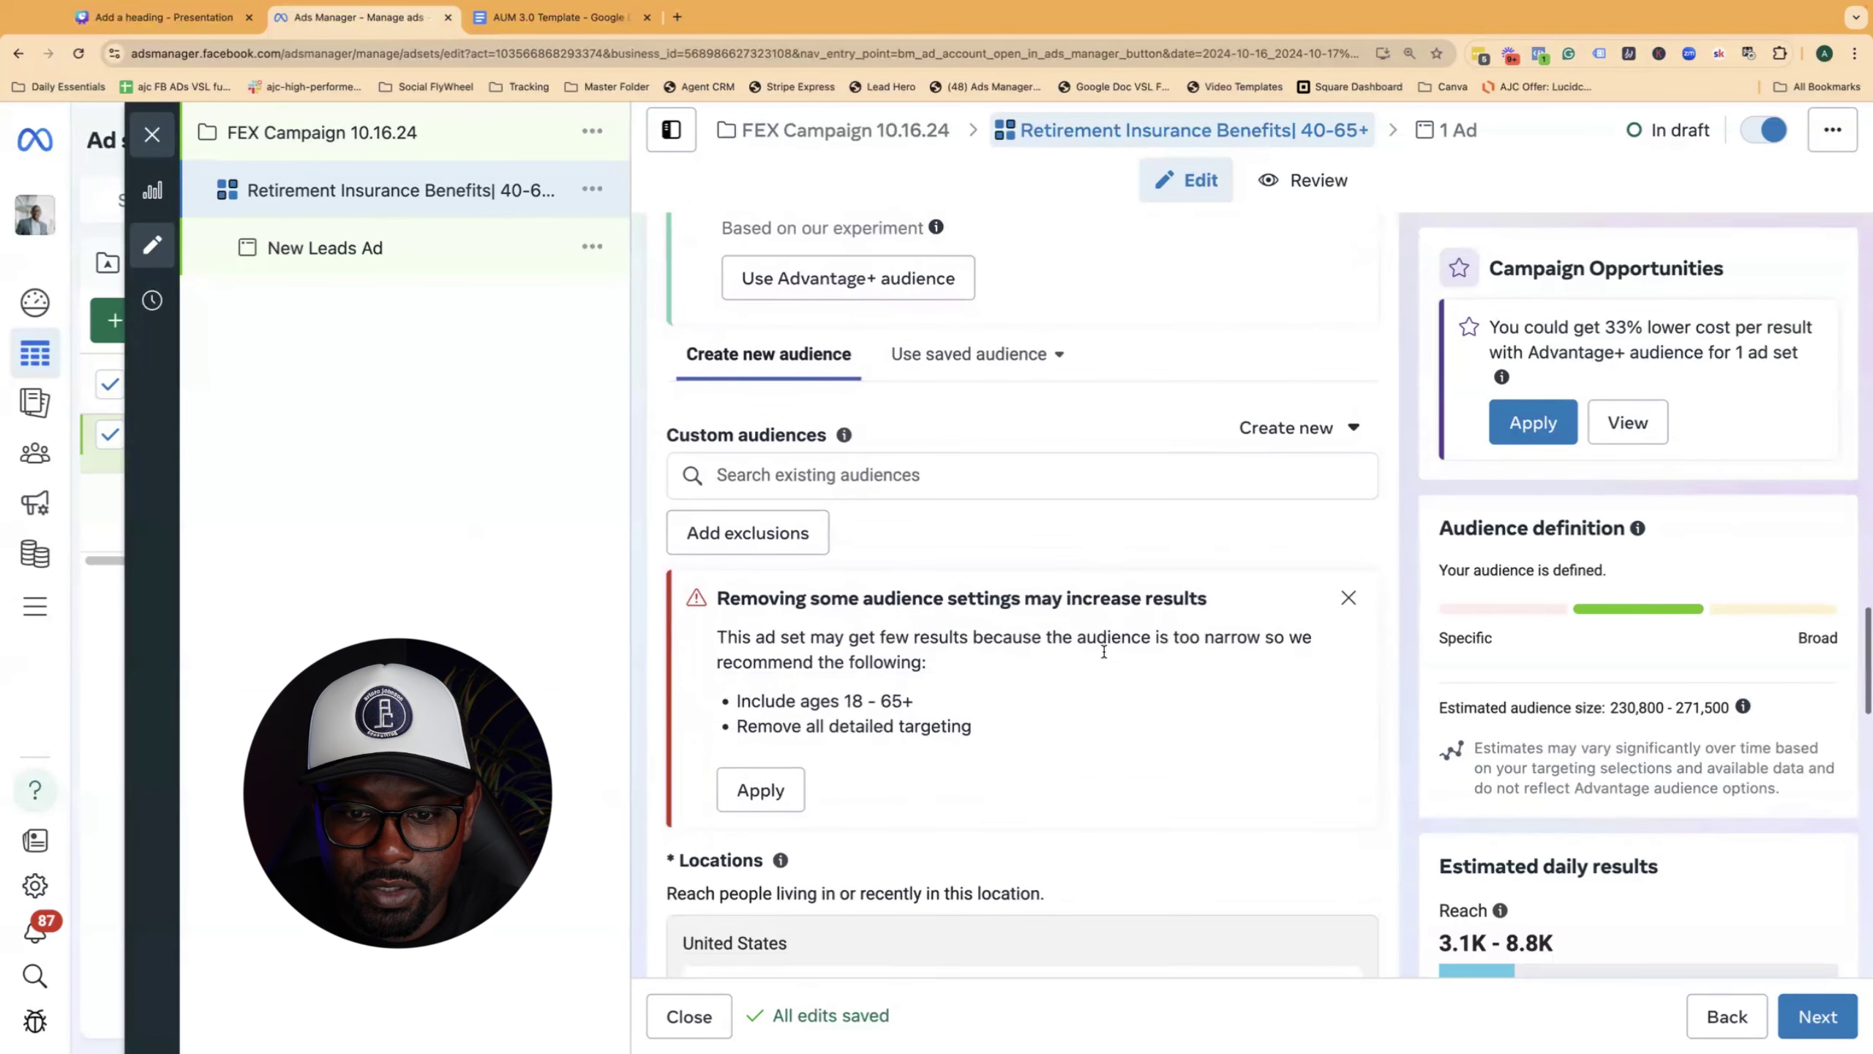
{"action": "scroll", "coordinate": [1105, 651], "scroll_direction": "down", "scroll_amount": 7}
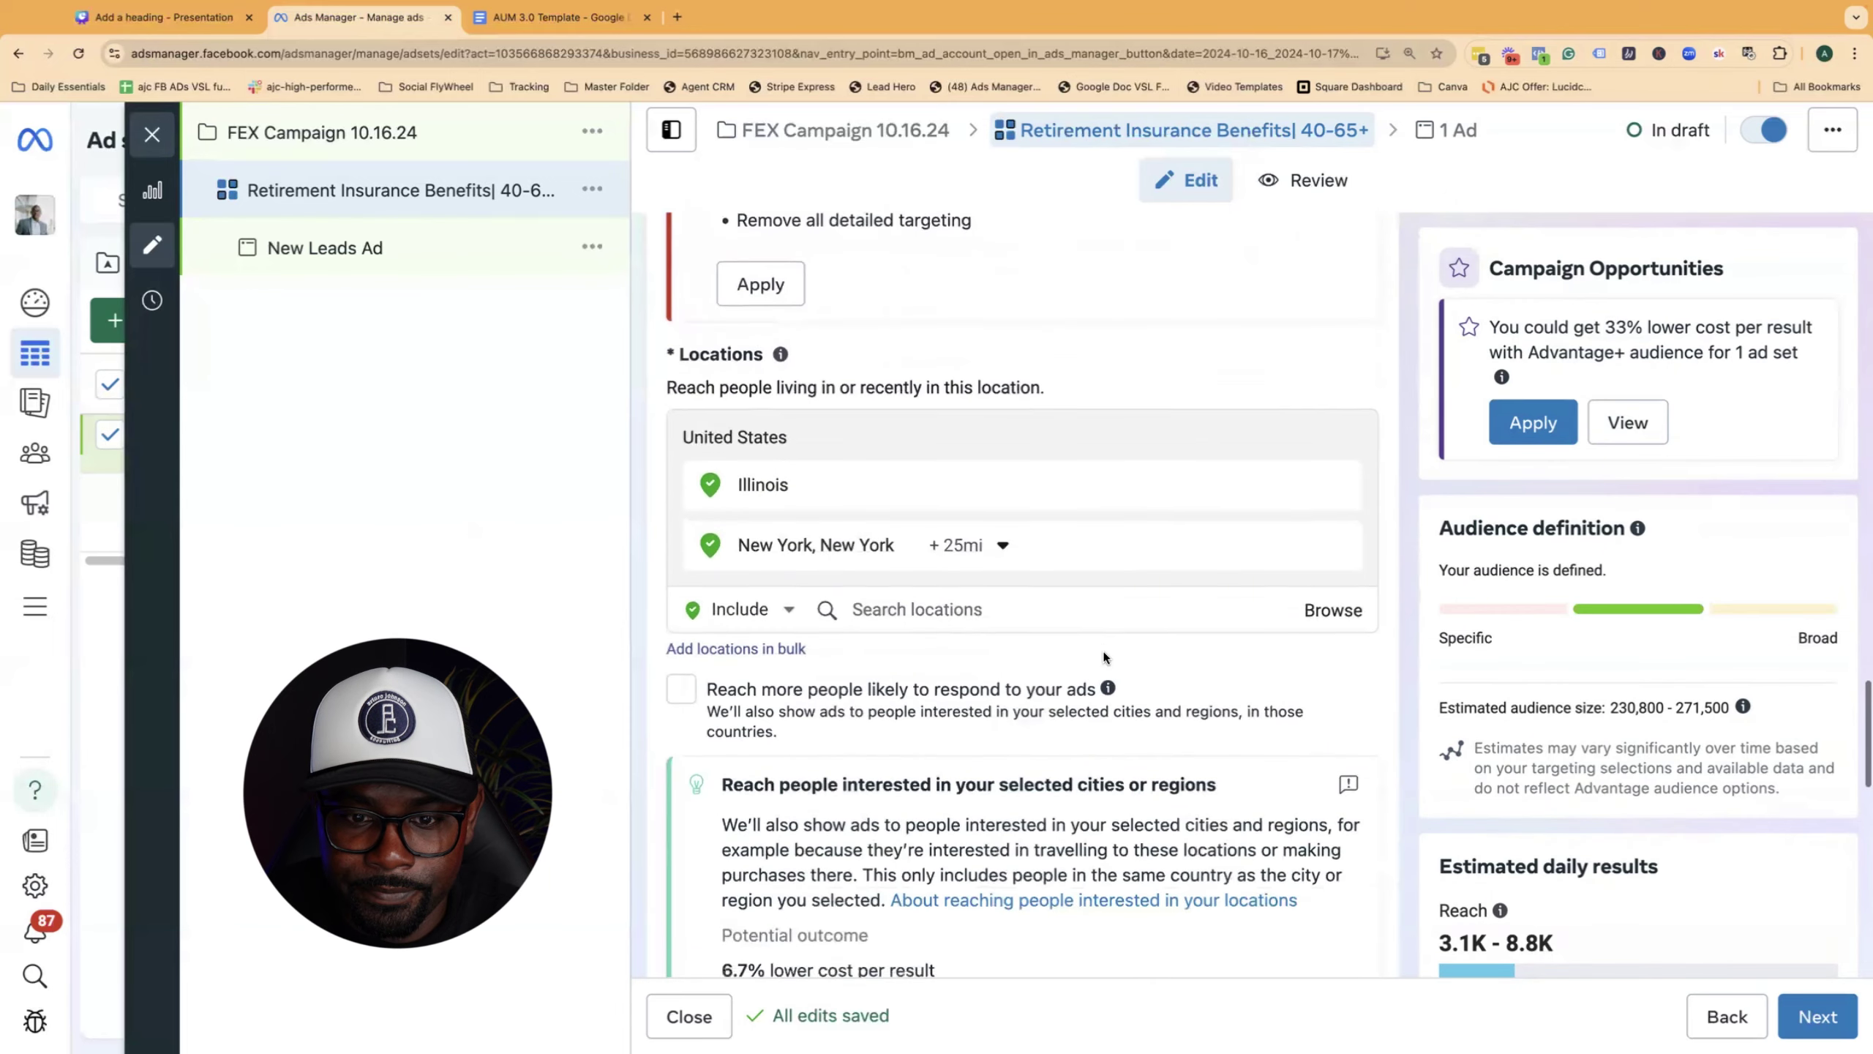
{"action": "scroll", "coordinate": [1104, 656], "scroll_direction": "down", "scroll_amount": 12}
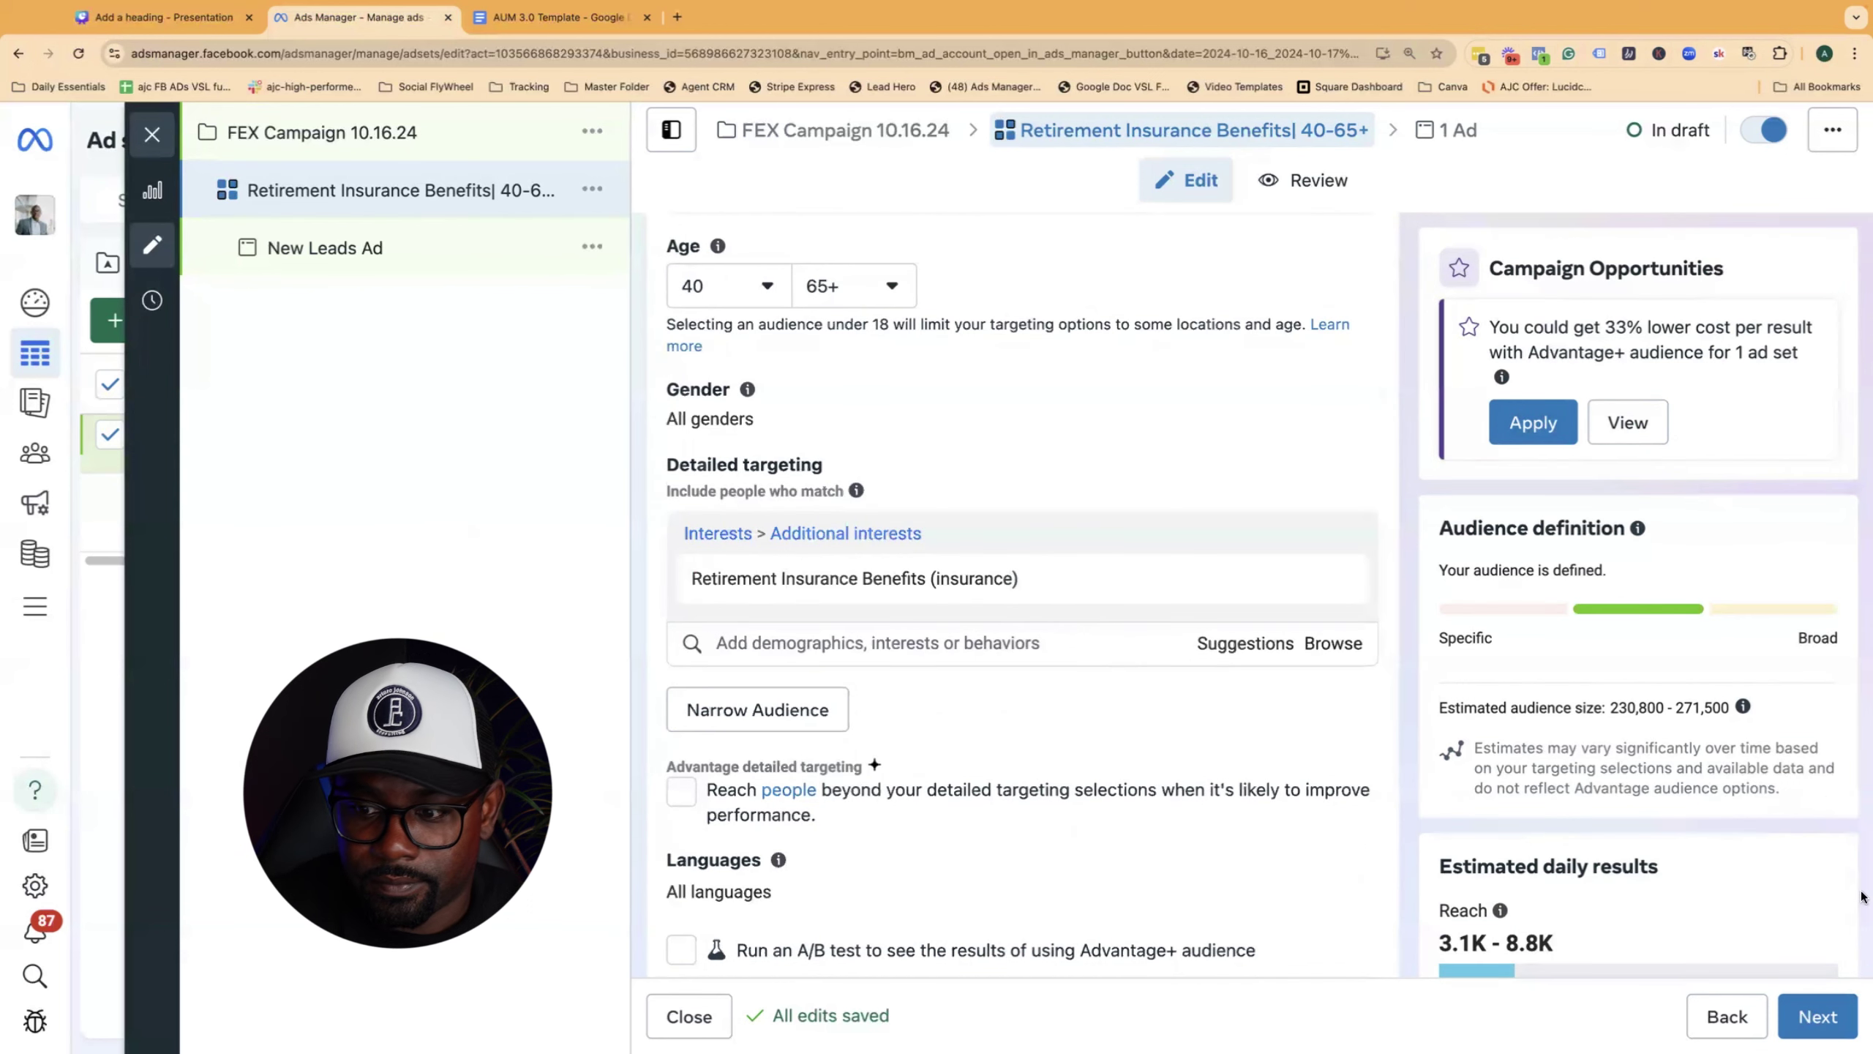
{"action": "left_click", "coordinate": [1820, 1020]}
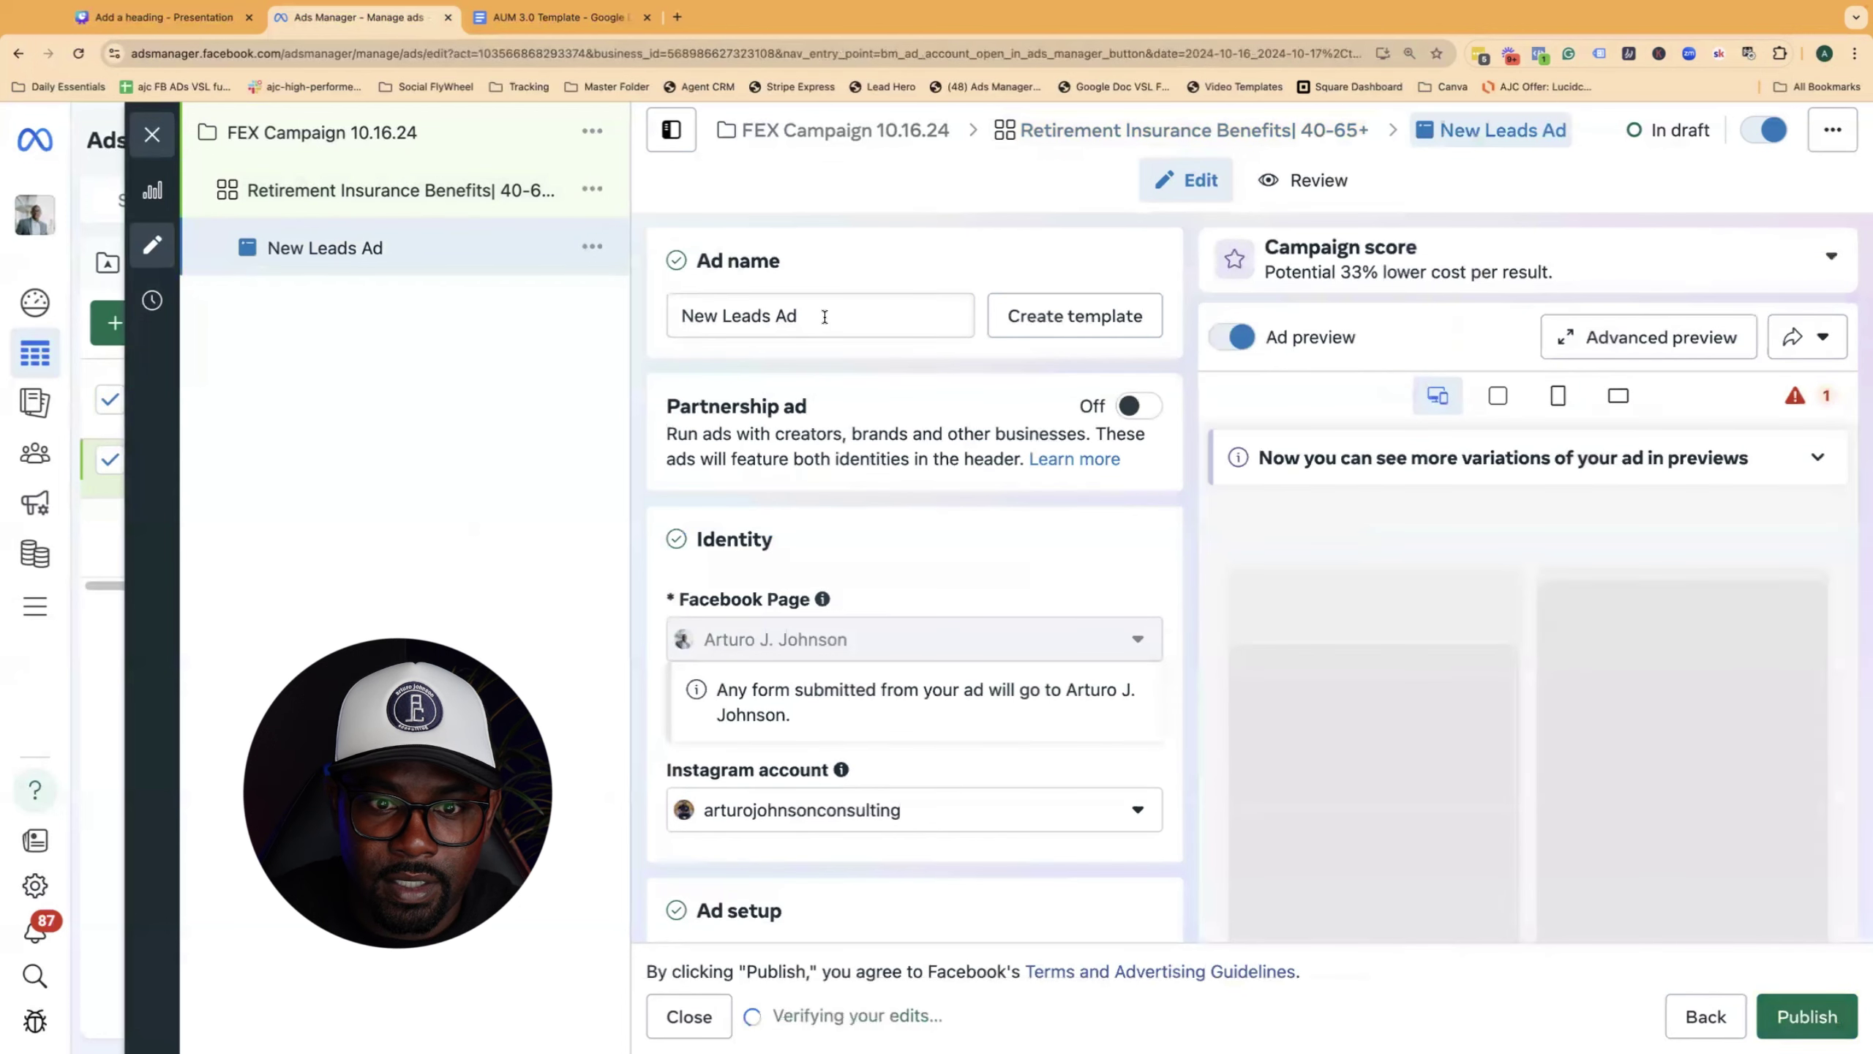
Name the ad 'Mass Print Ad' and uncheck Multi-advertiser ads
{"action": "type", "text": "MA"}
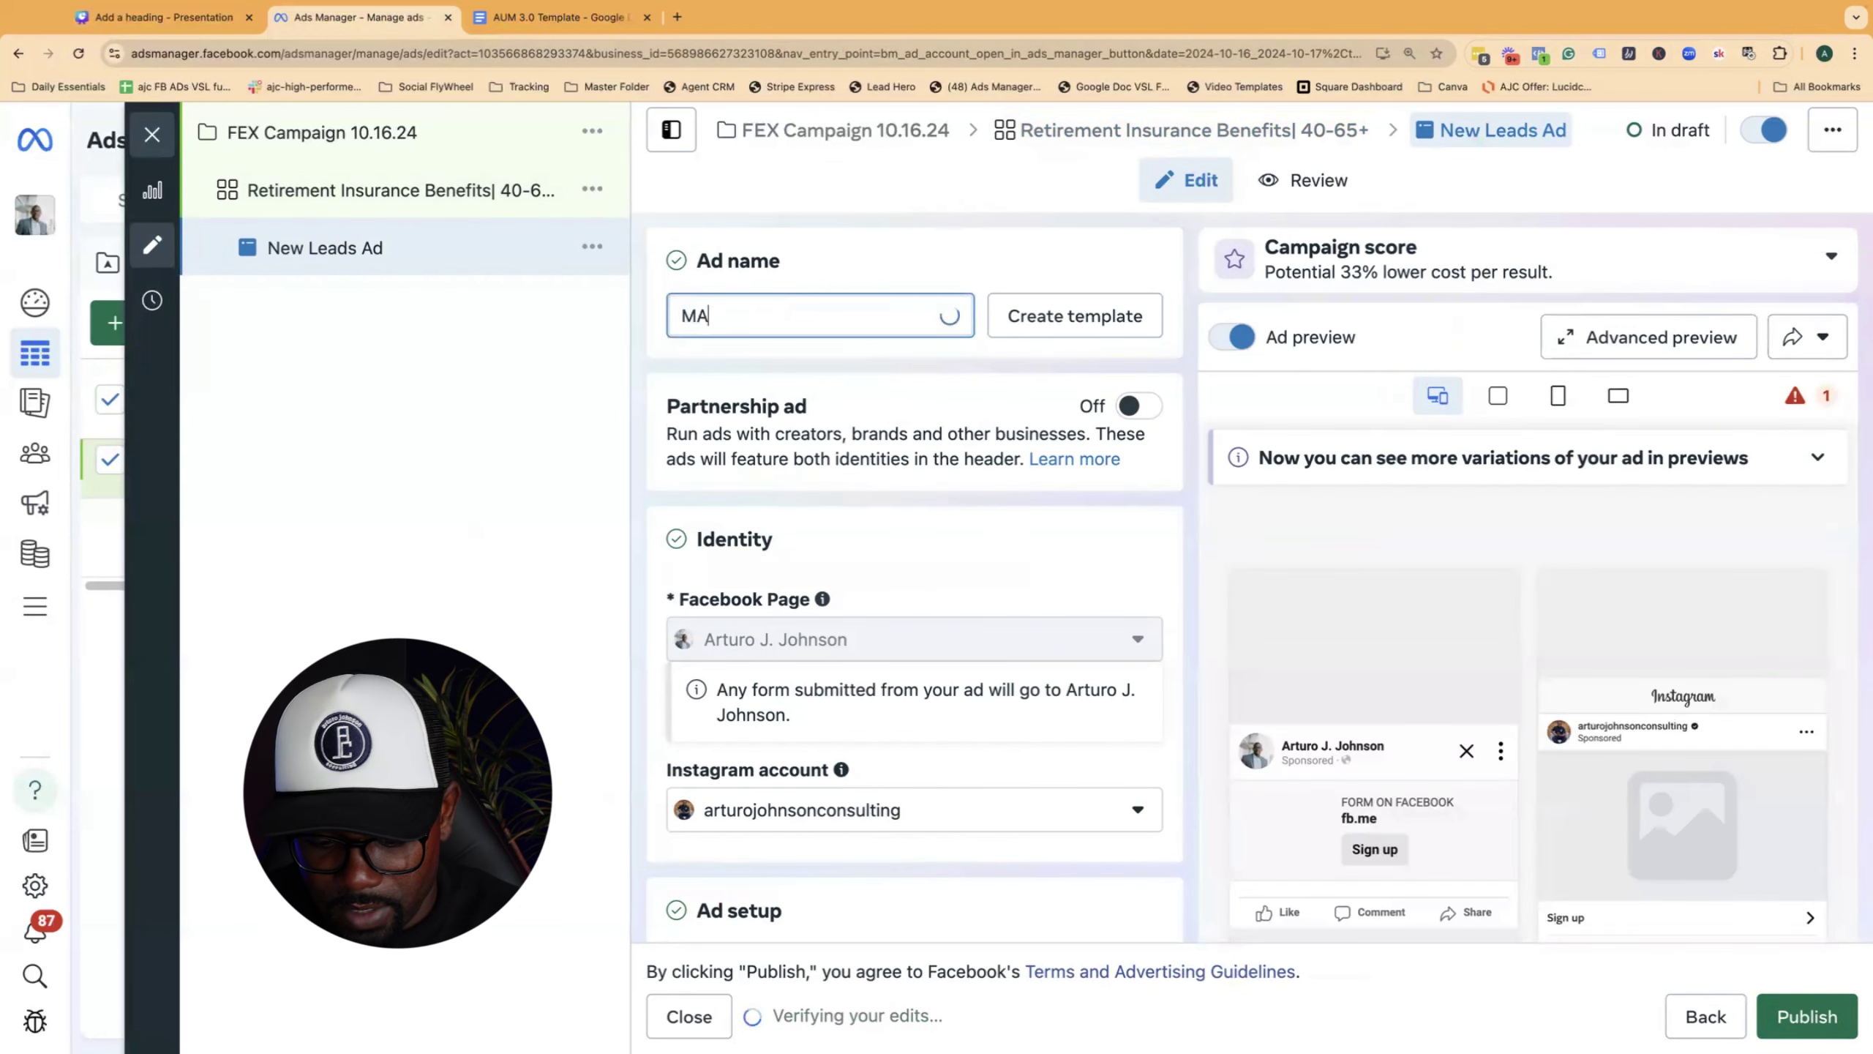
{"action": "key", "text": "BackSpace"}
{"action": "type", "text": "ass"}
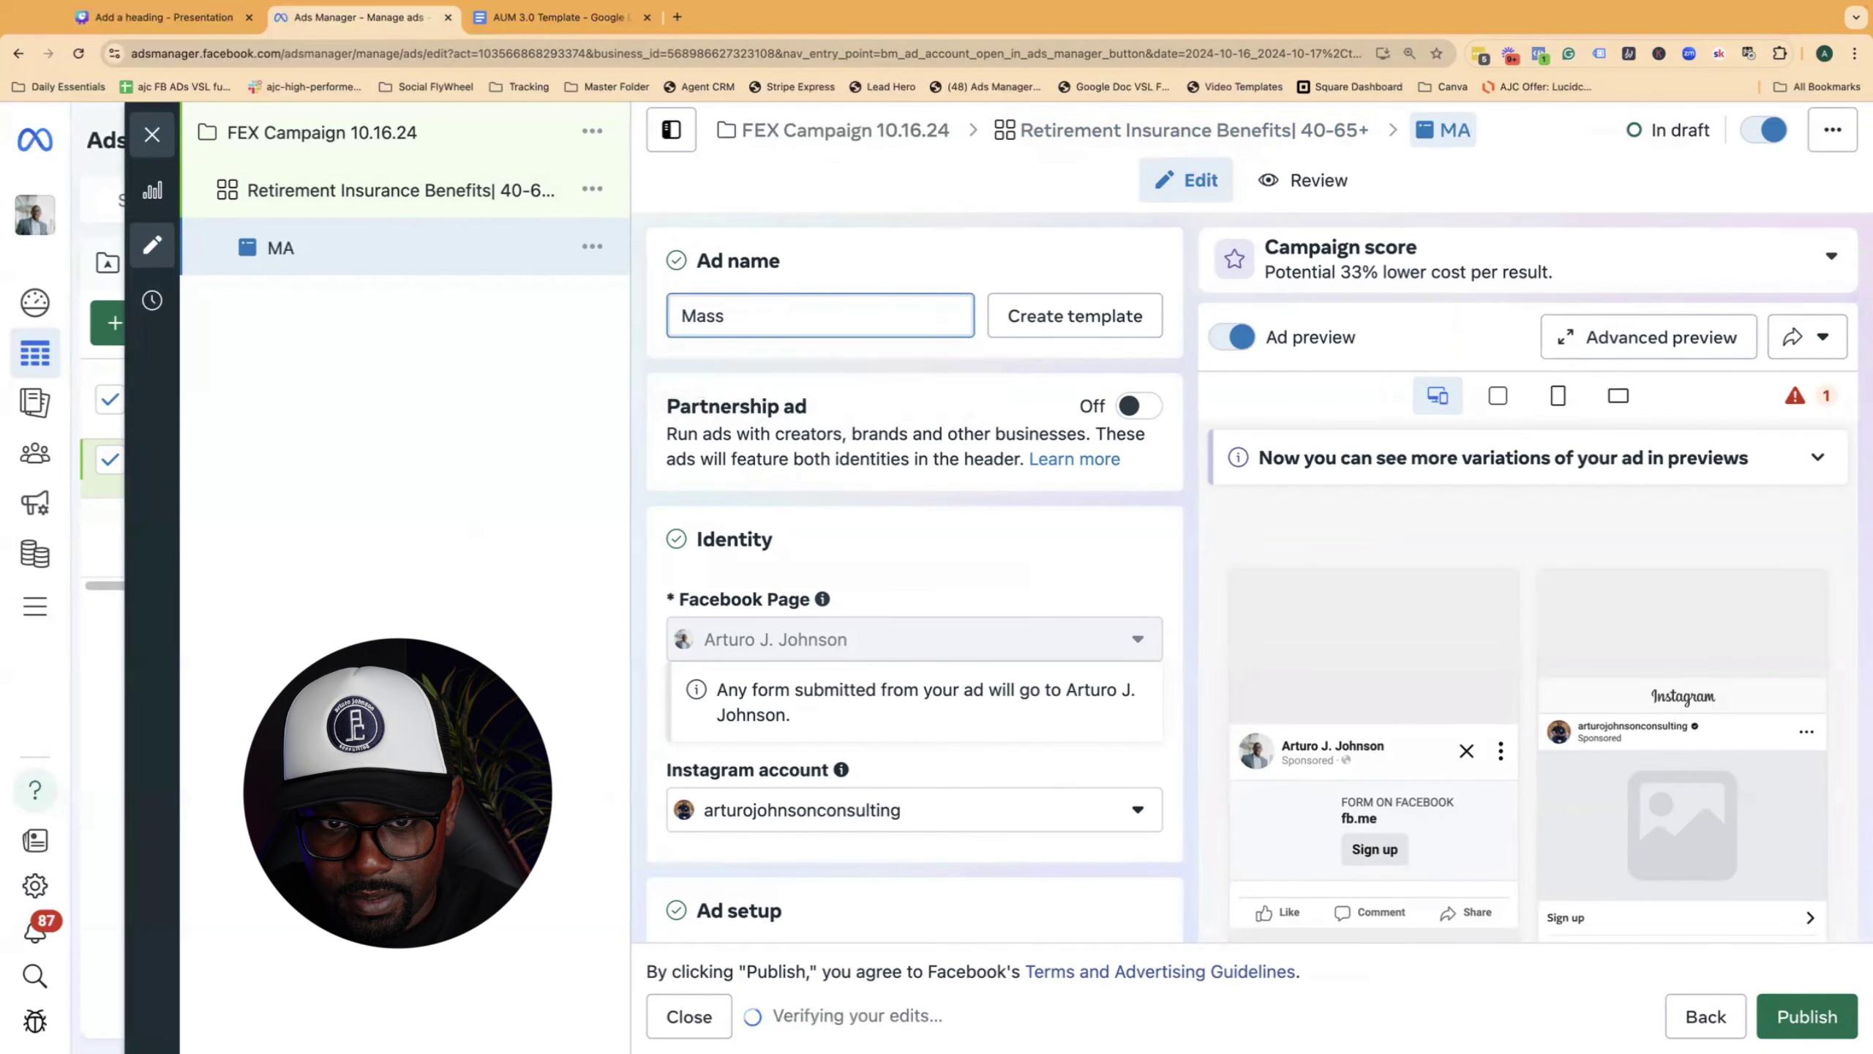
{"action": "type", "text": " Print Ad"}
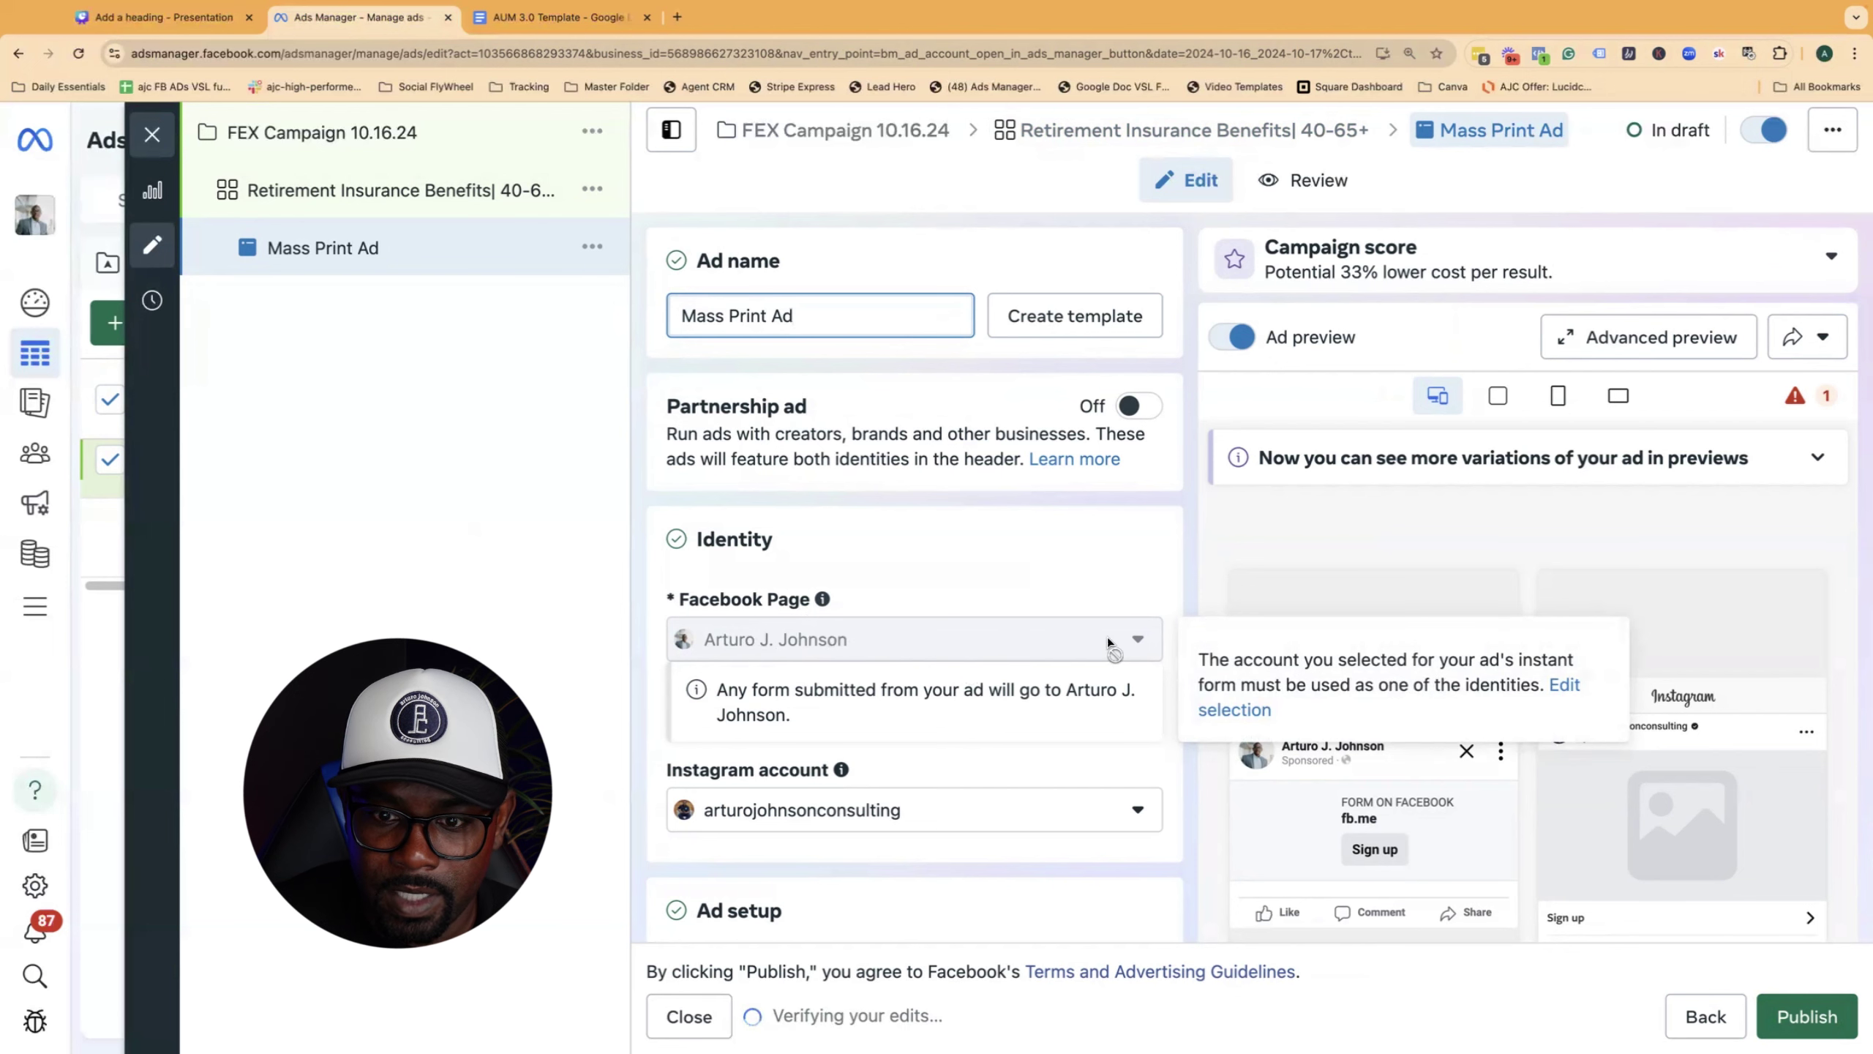
{"action": "scroll", "coordinate": [1110, 646], "scroll_direction": "down", "scroll_amount": 2}
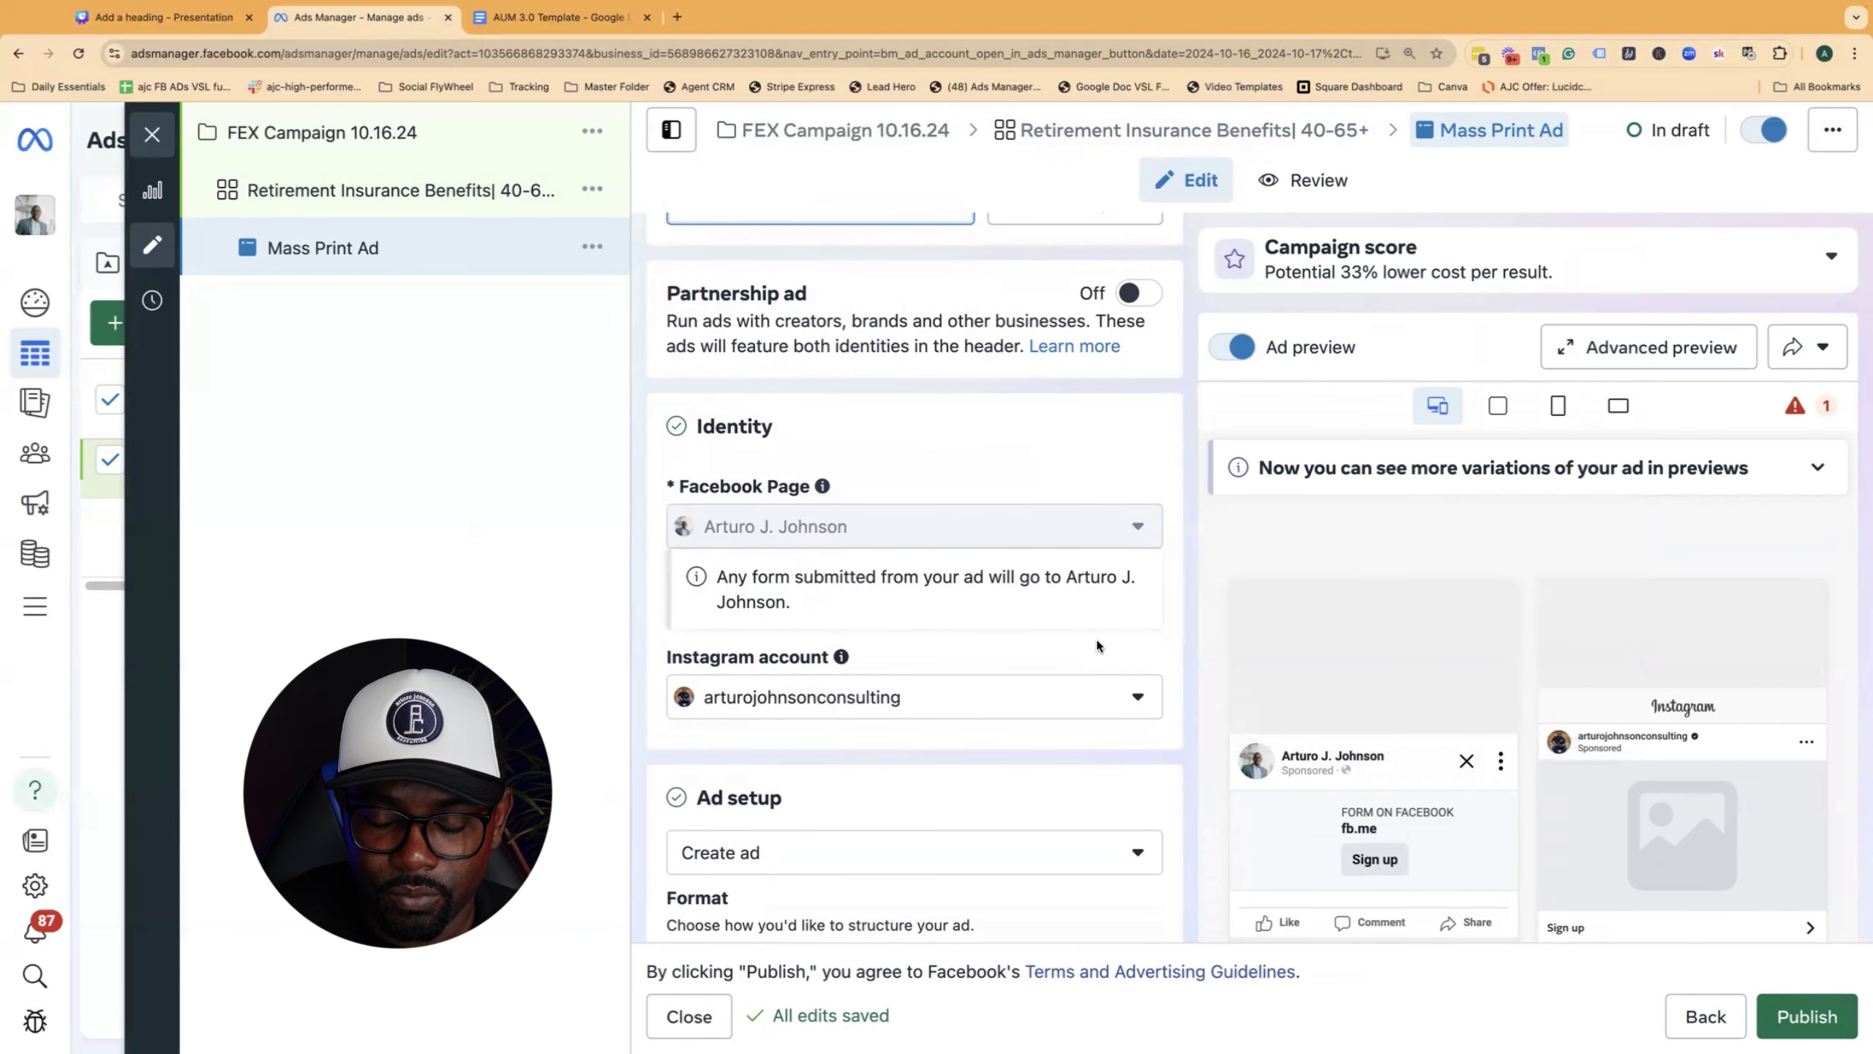
{"action": "scroll", "coordinate": [1019, 623], "scroll_direction": "down", "scroll_amount": 3}
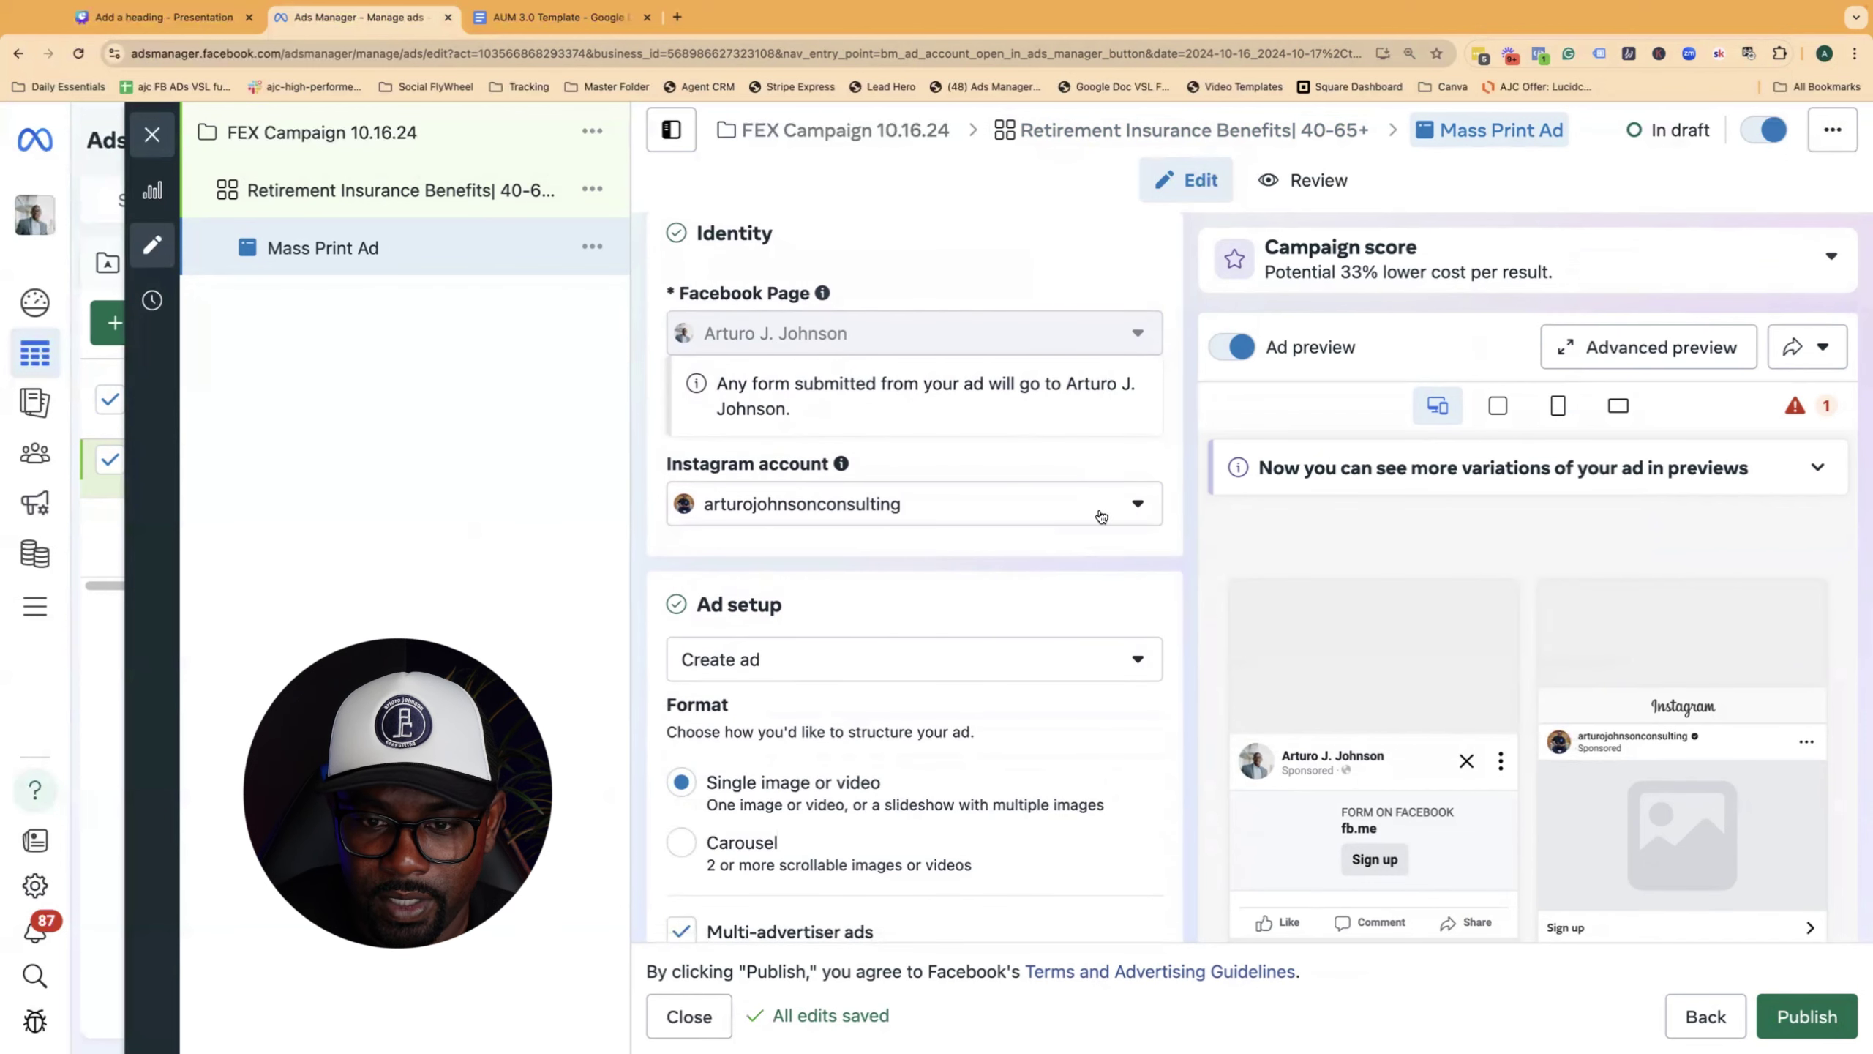
{"action": "scroll", "coordinate": [1073, 565], "scroll_direction": "down", "scroll_amount": 3}
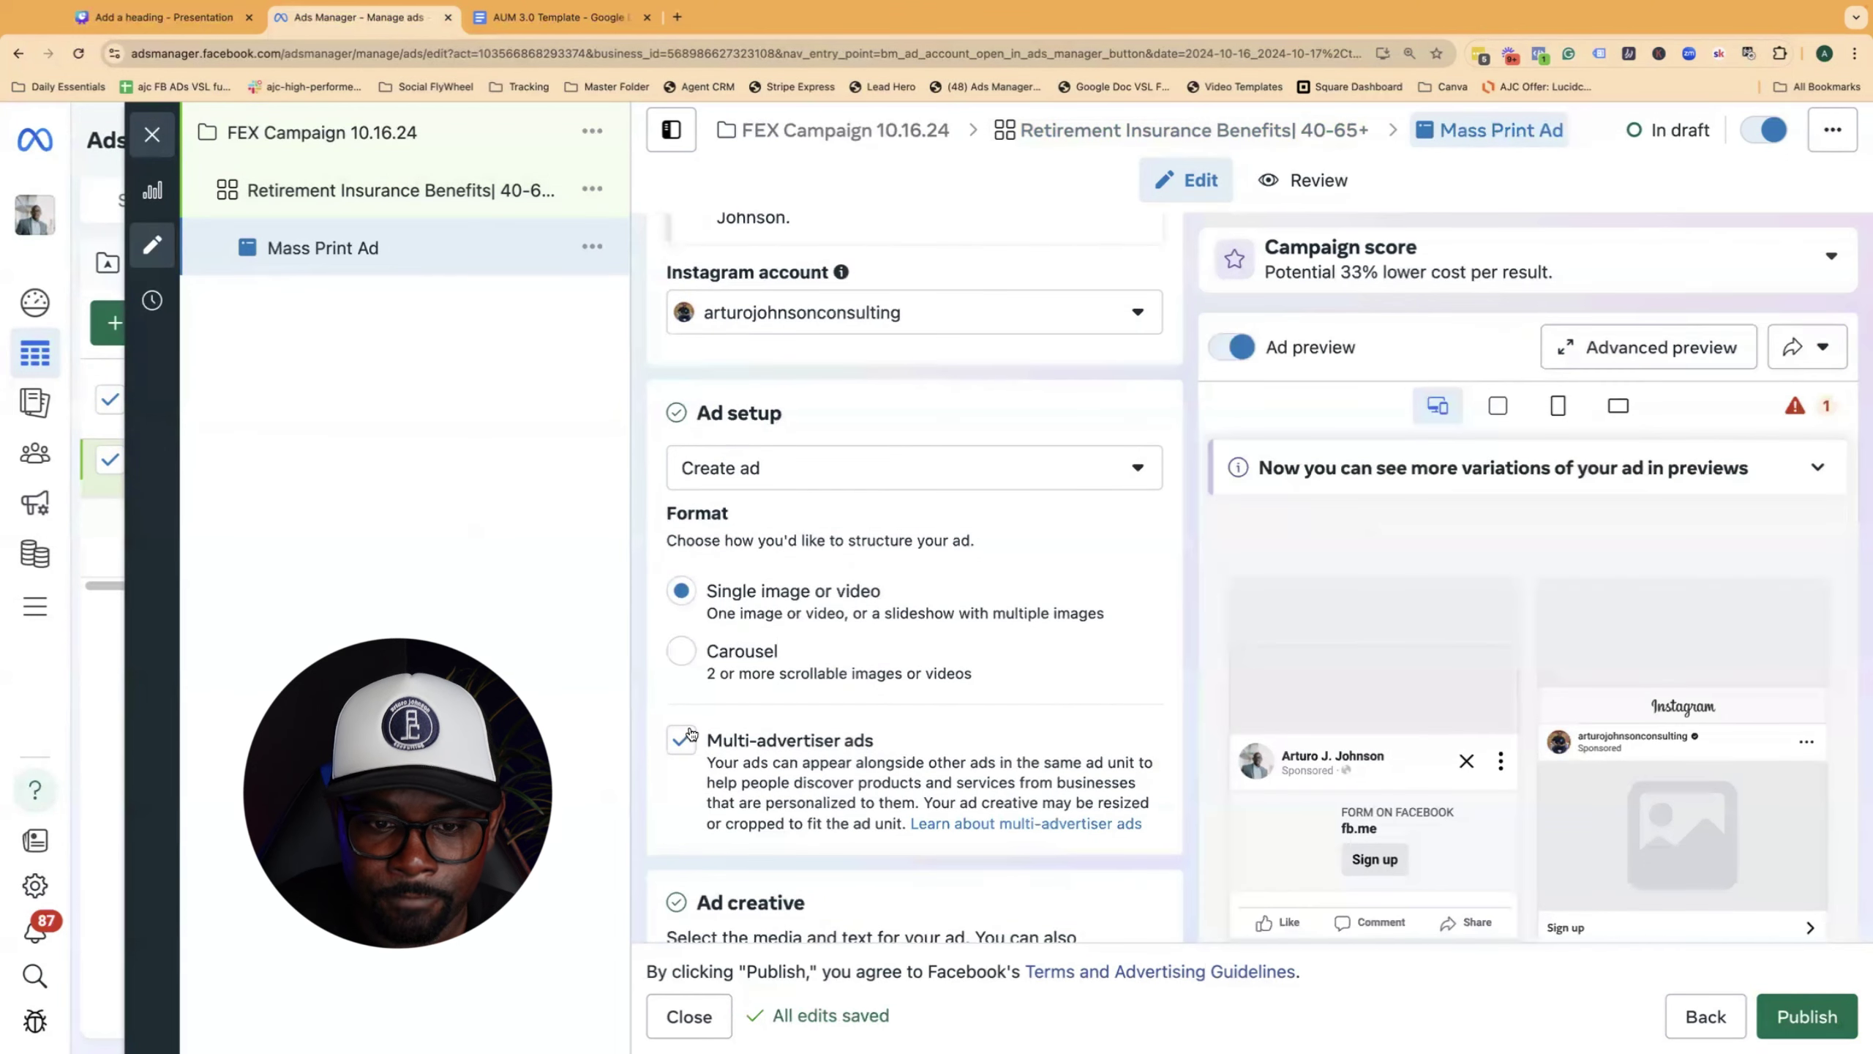
{"action": "left_click", "coordinate": [682, 739]}
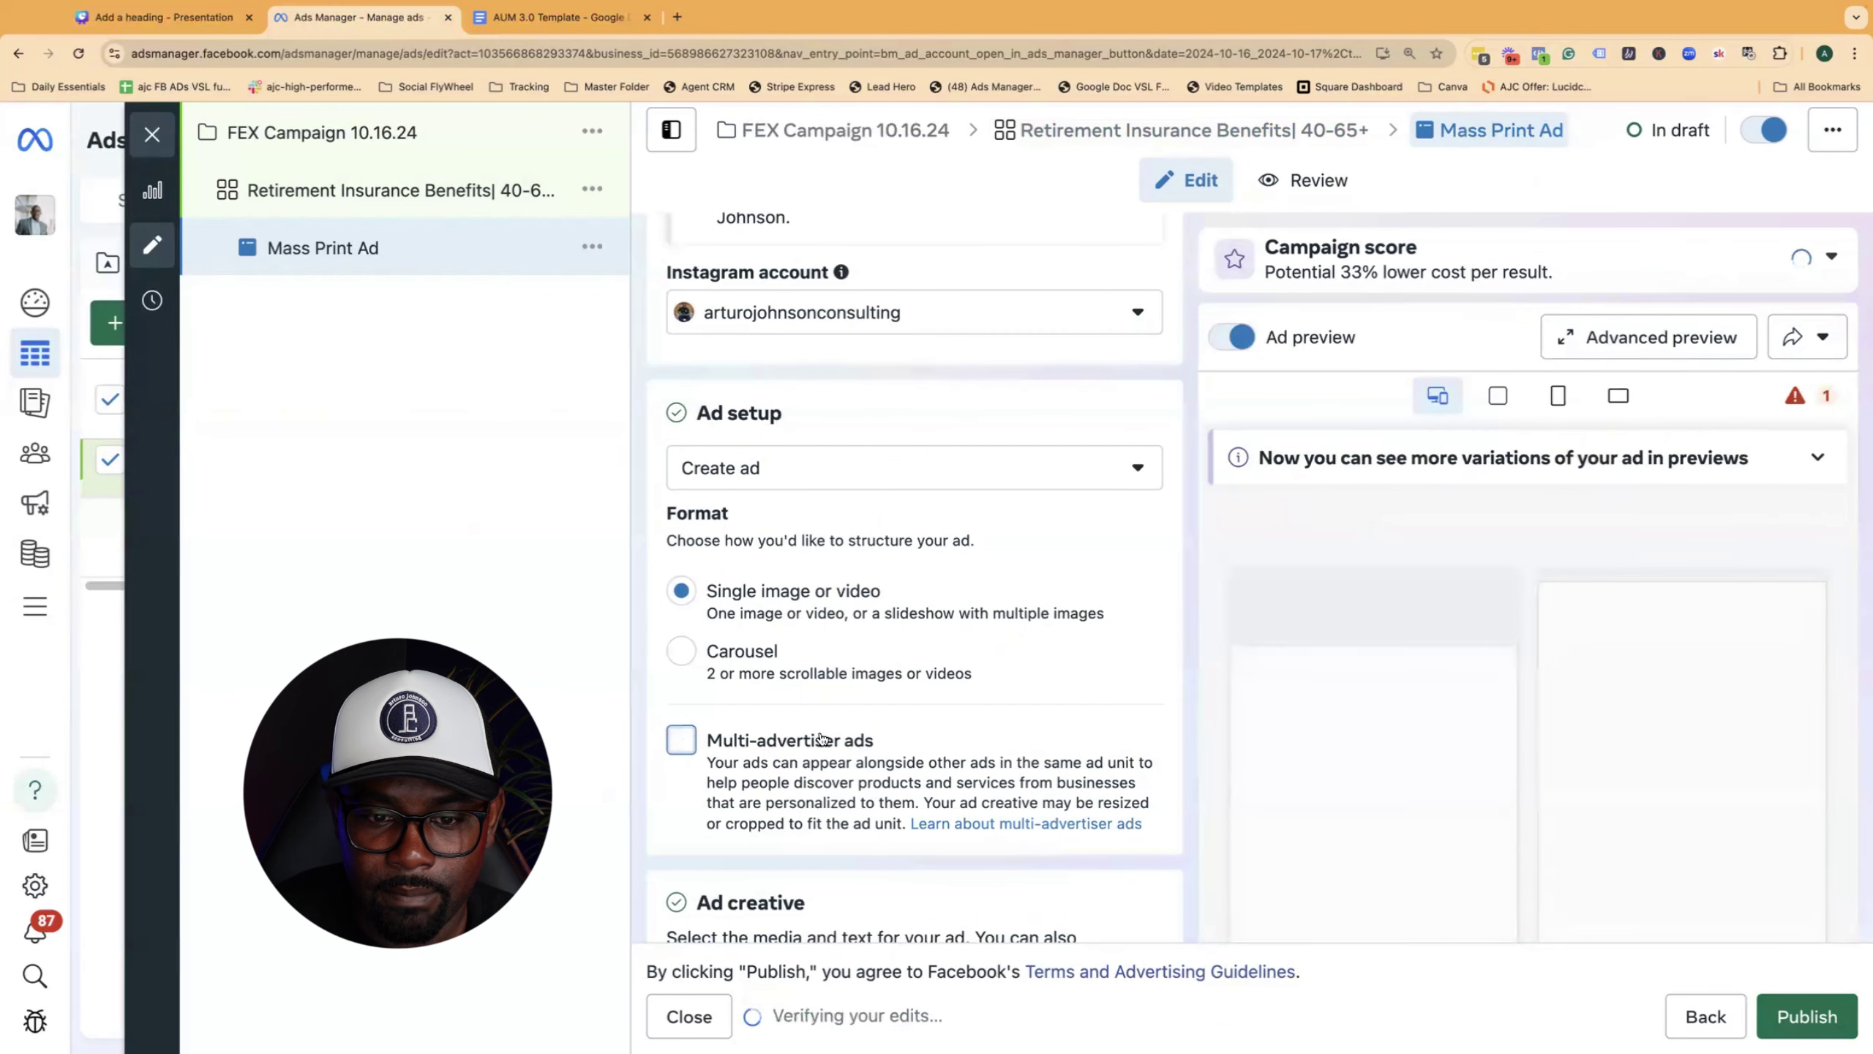
{"action": "scroll", "coordinate": [824, 738], "scroll_direction": "down", "scroll_amount": 6}
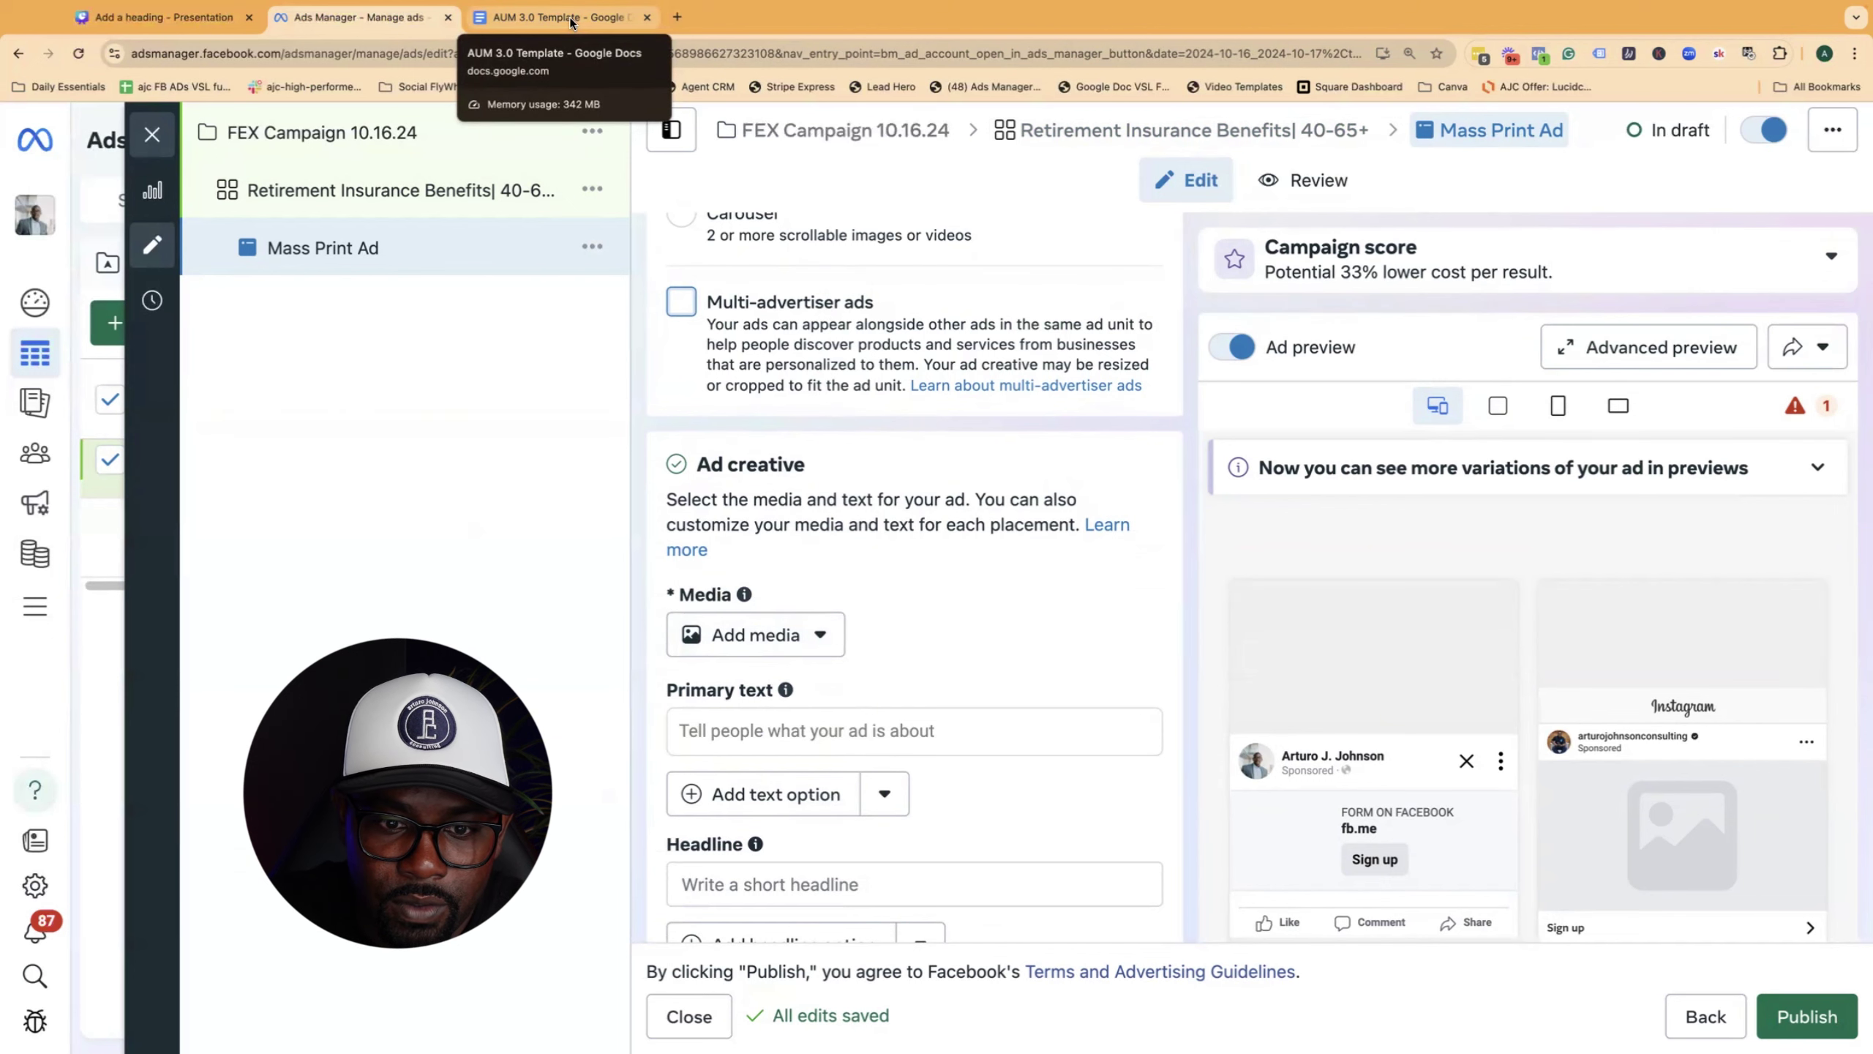
Screenshot the Massachusetts Seniors ad image from the AUM 3.0 Template document
{"action": "left_click", "coordinate": [572, 23]}
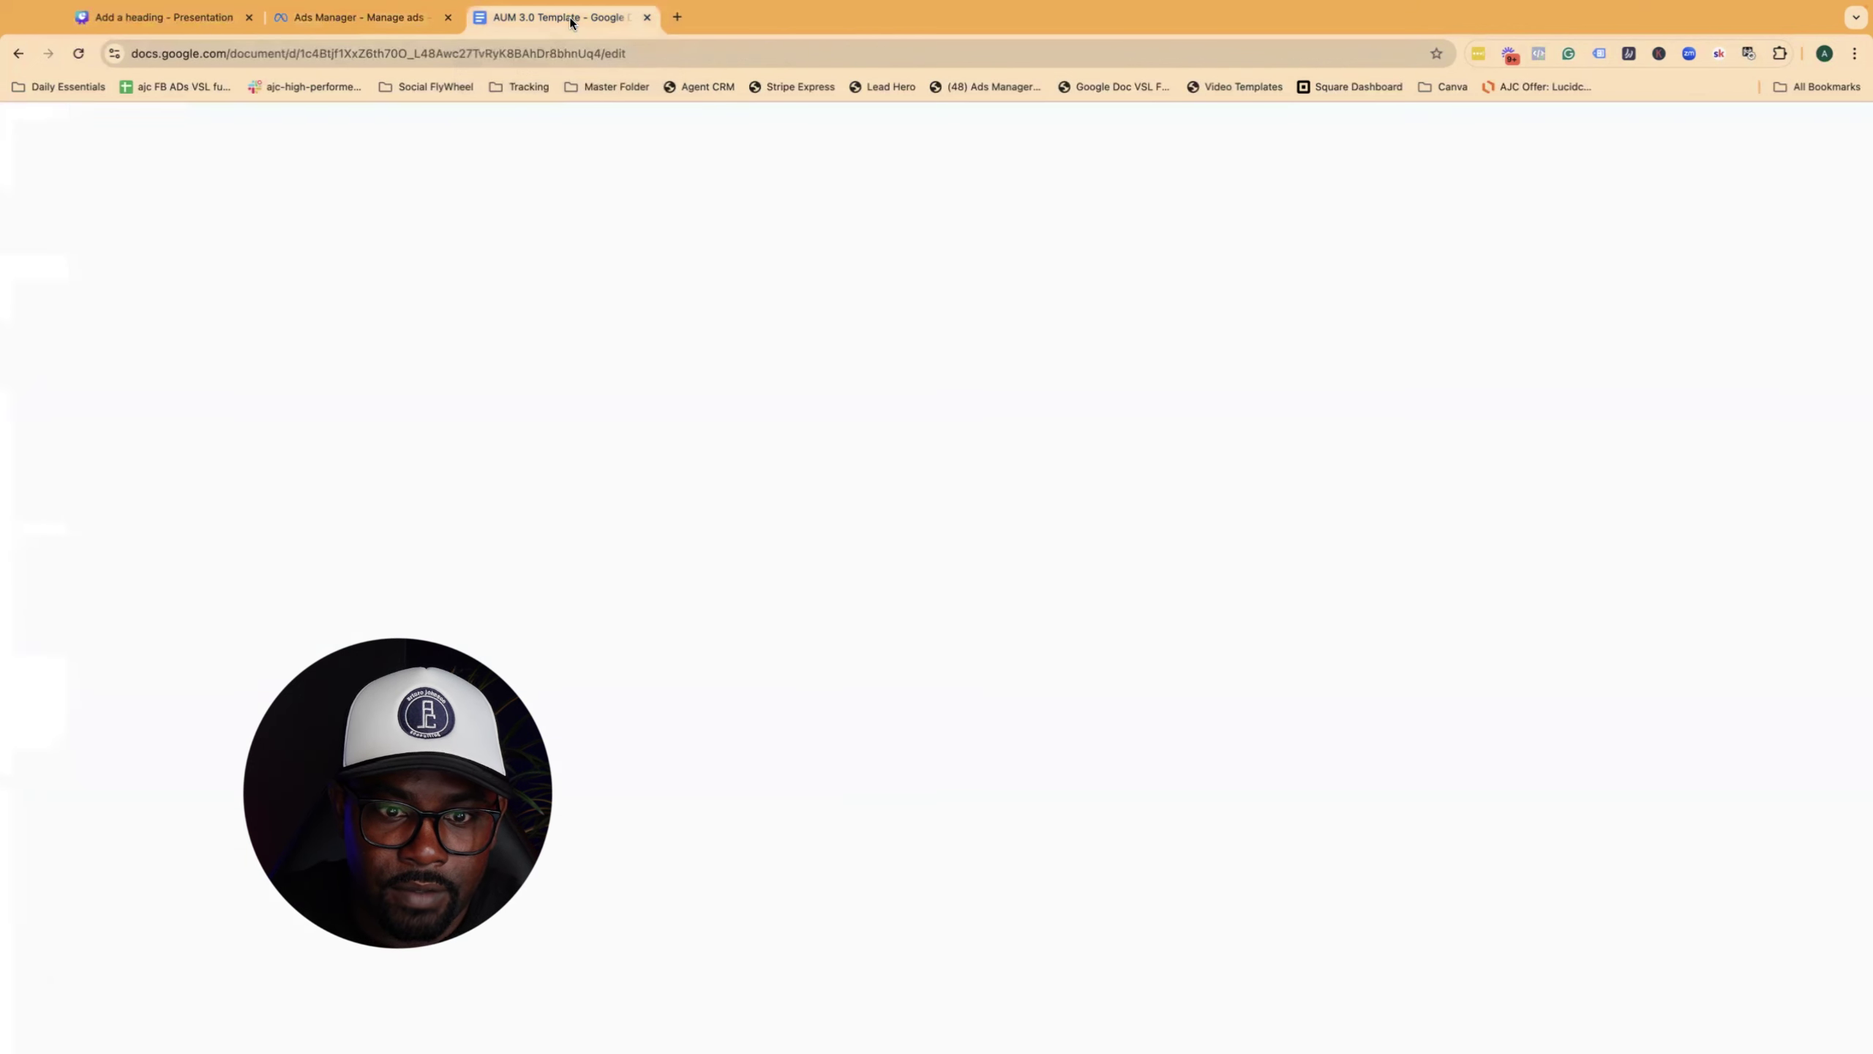
{"action": "scroll", "coordinate": [844, 840], "scroll_direction": "down", "scroll_amount": 10}
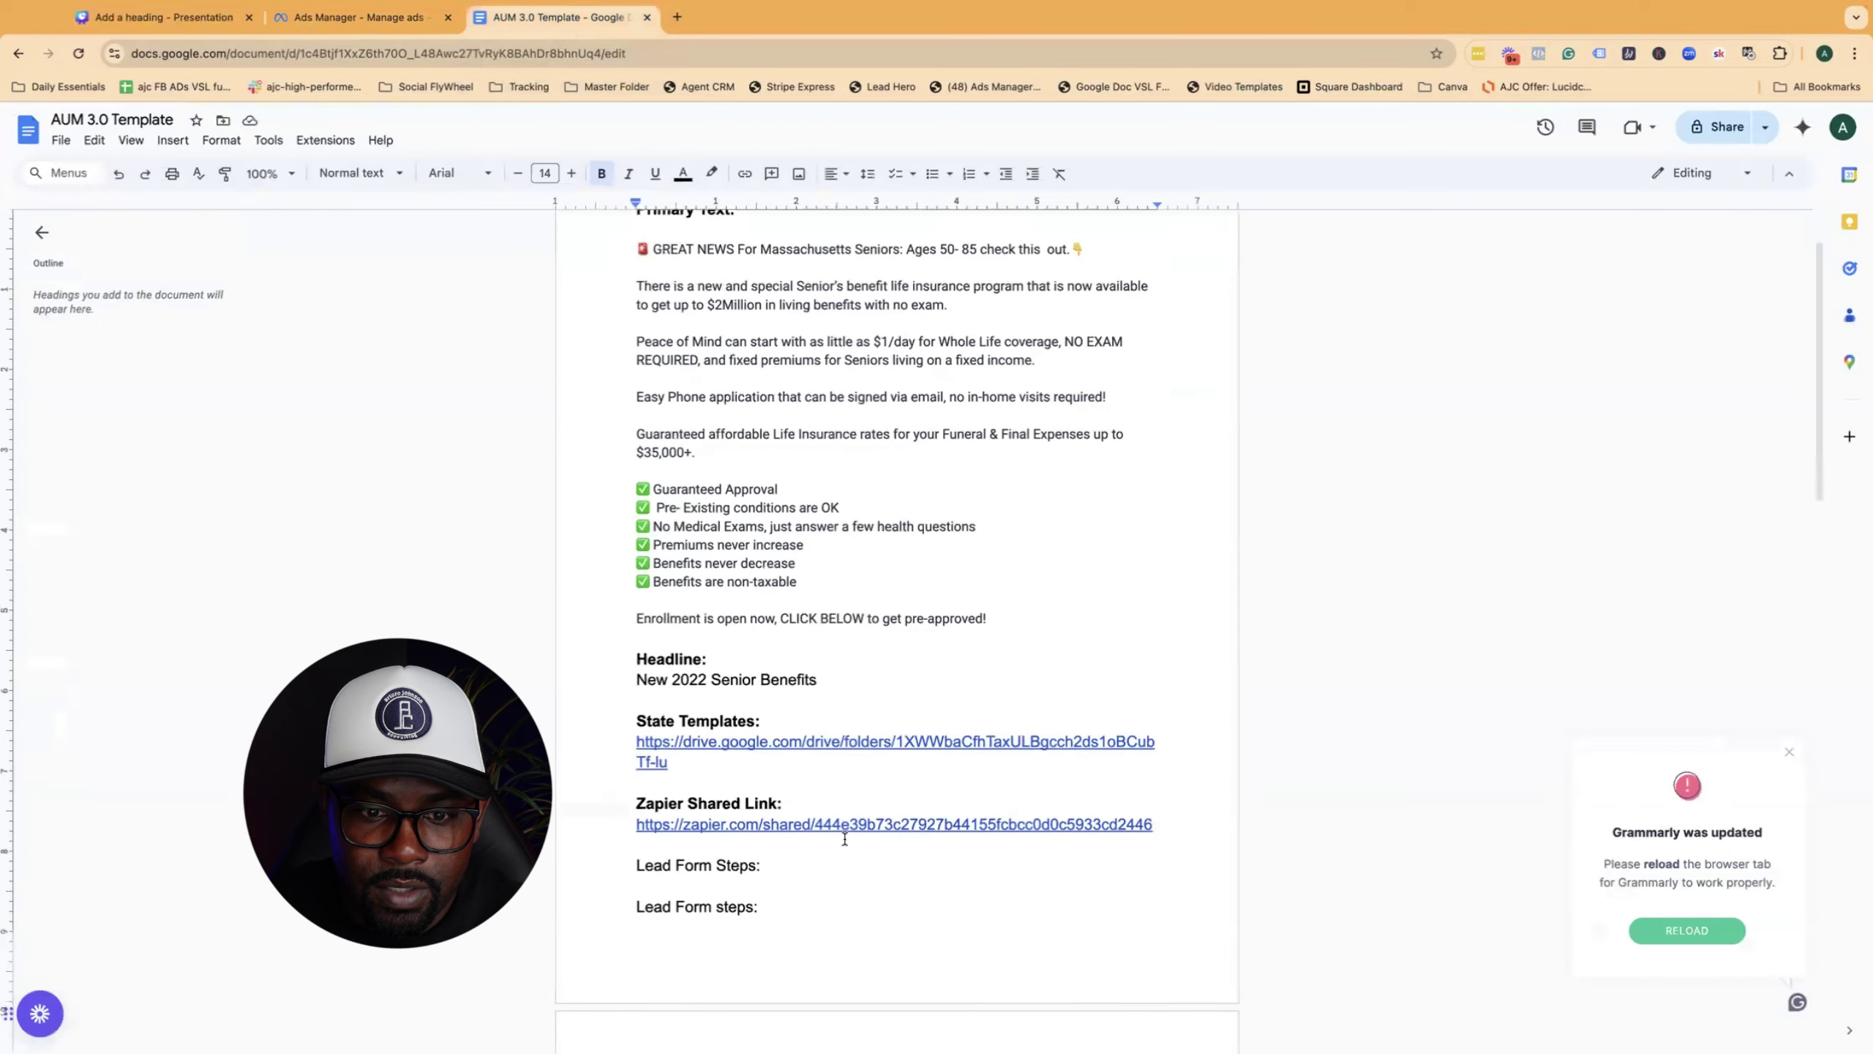
{"action": "scroll", "coordinate": [845, 840], "scroll_direction": "down", "scroll_amount": 10}
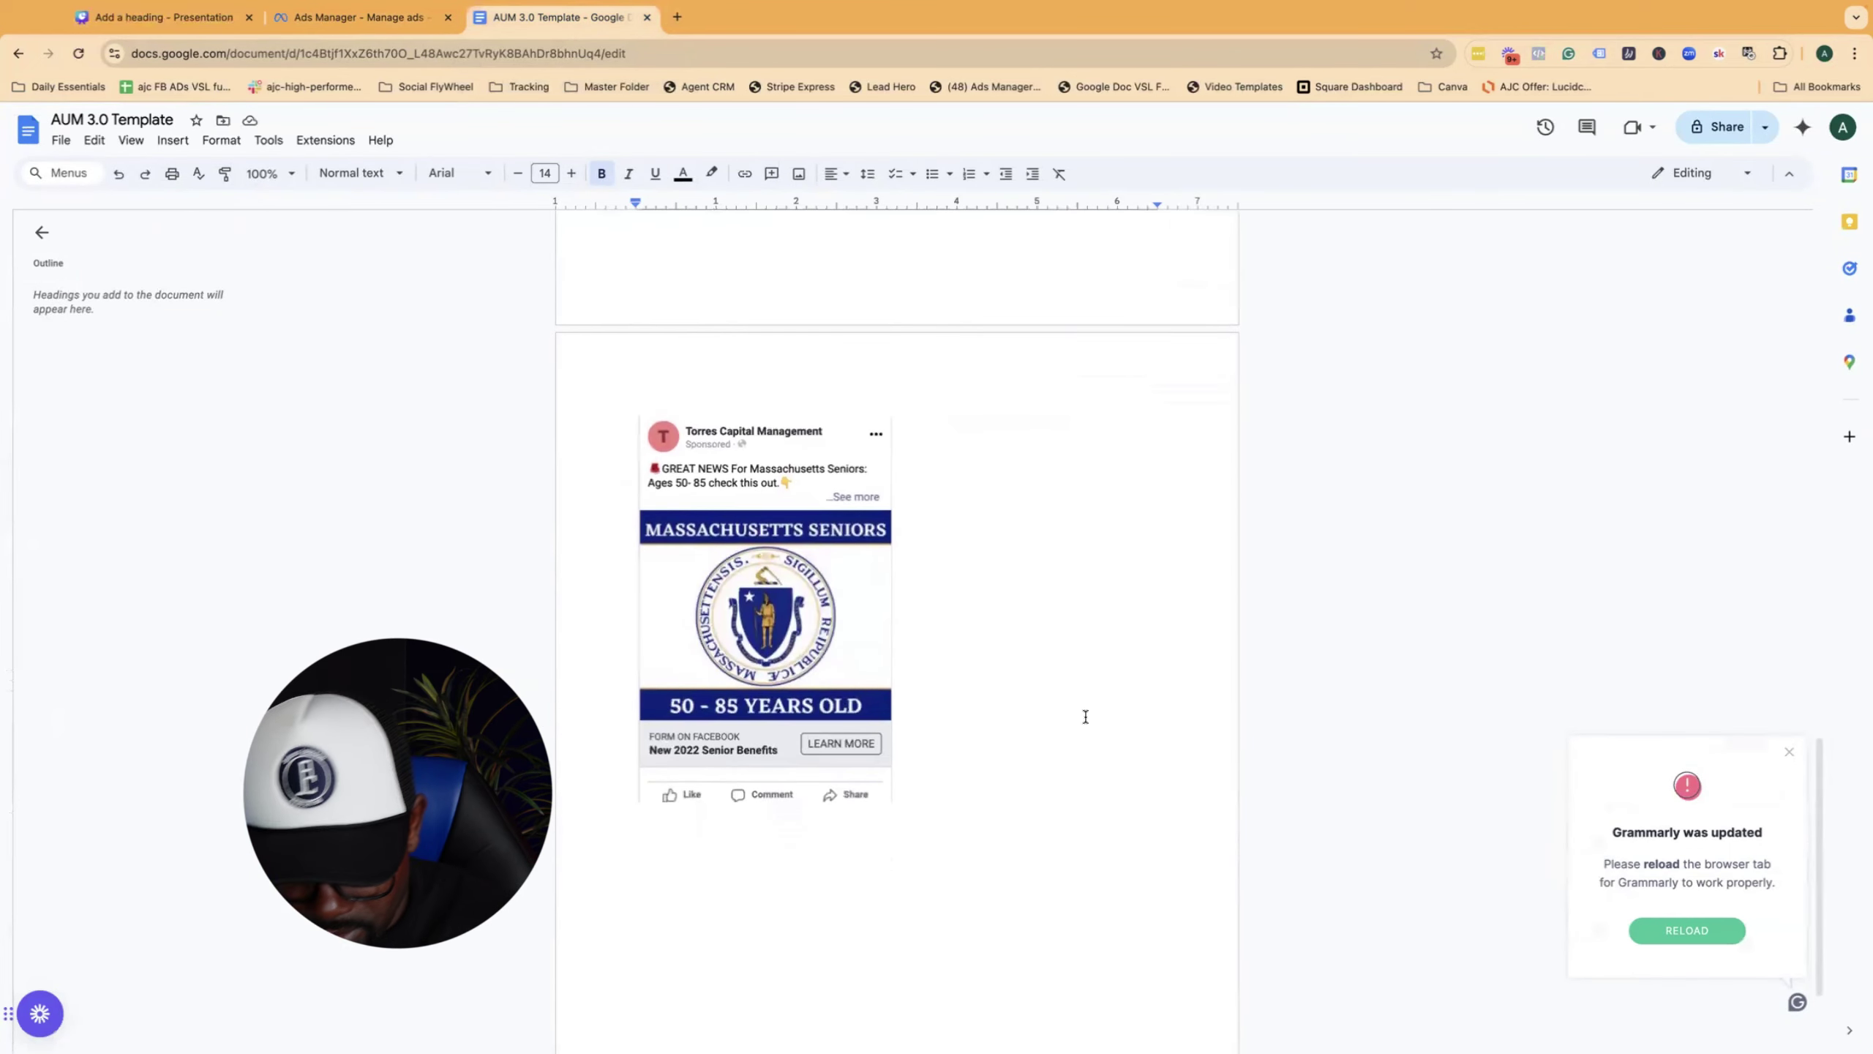
{"action": "key", "text": "super+shift+4"}
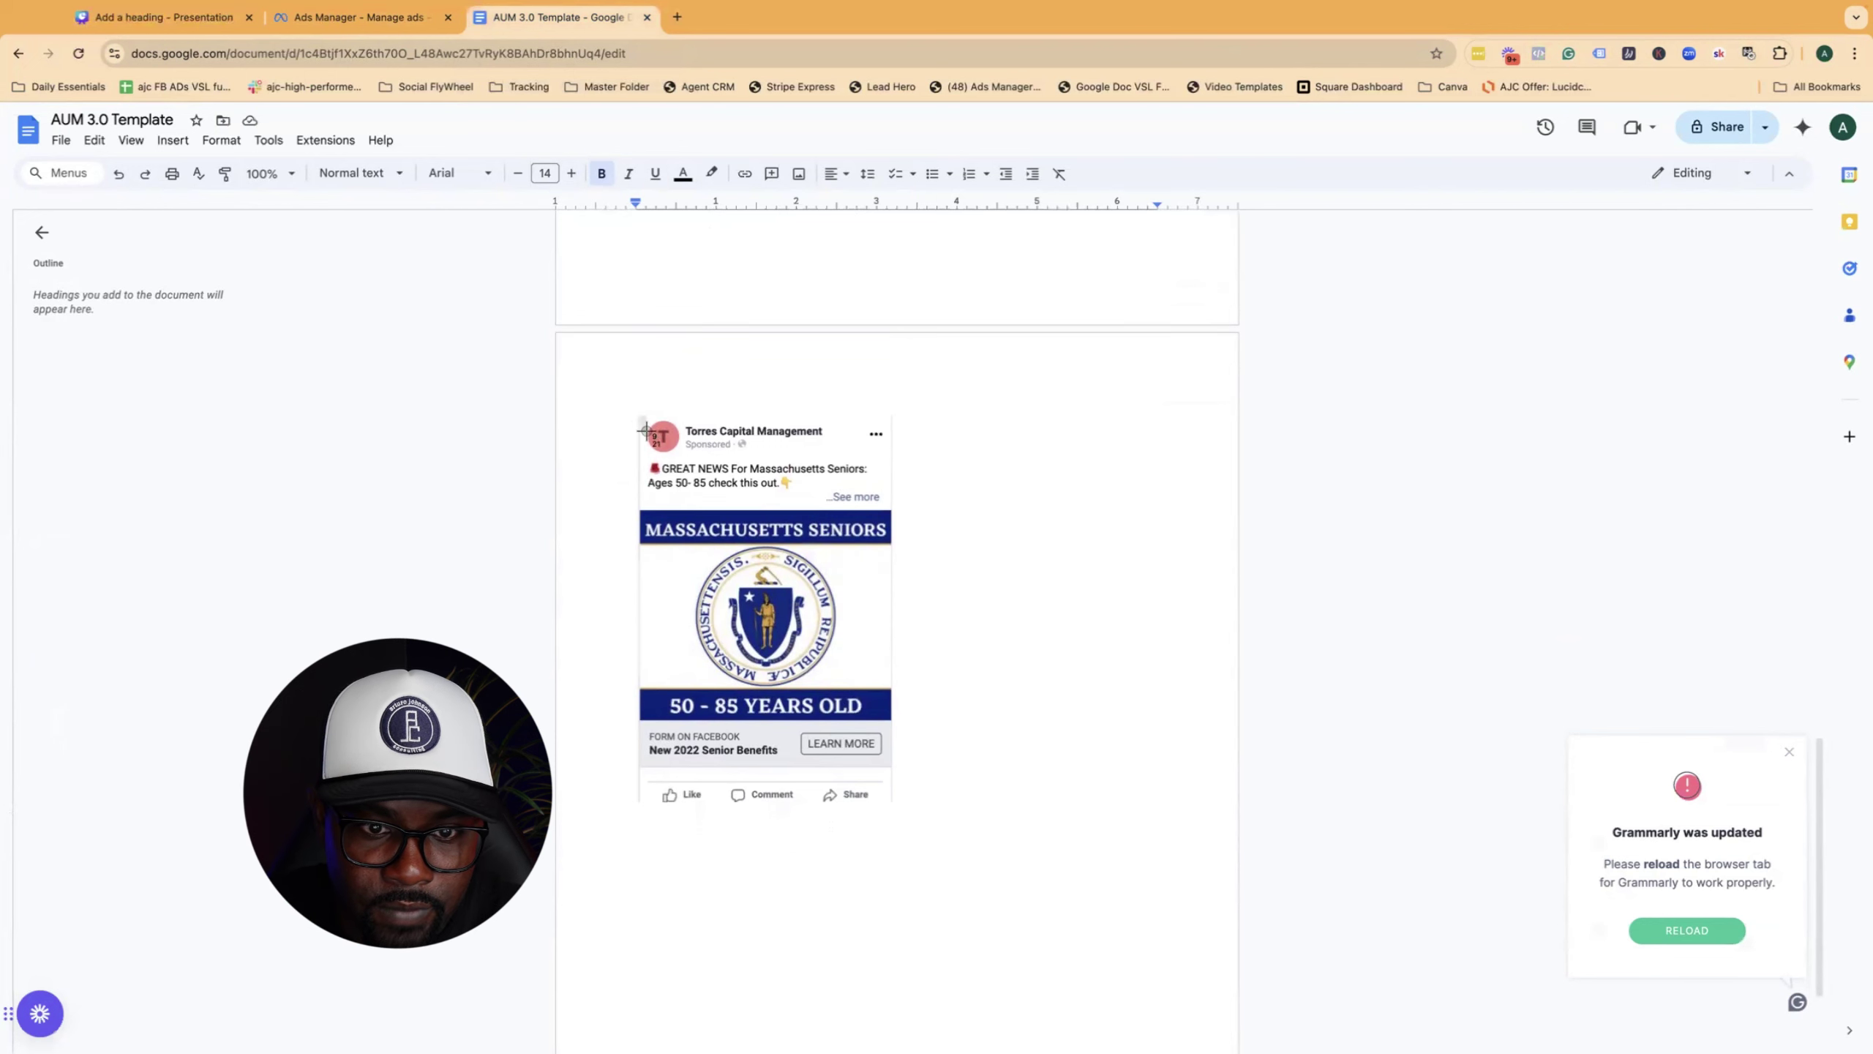
{"action": "left_click_drag", "start_coordinate": [640, 415], "coordinate": [890, 800]}
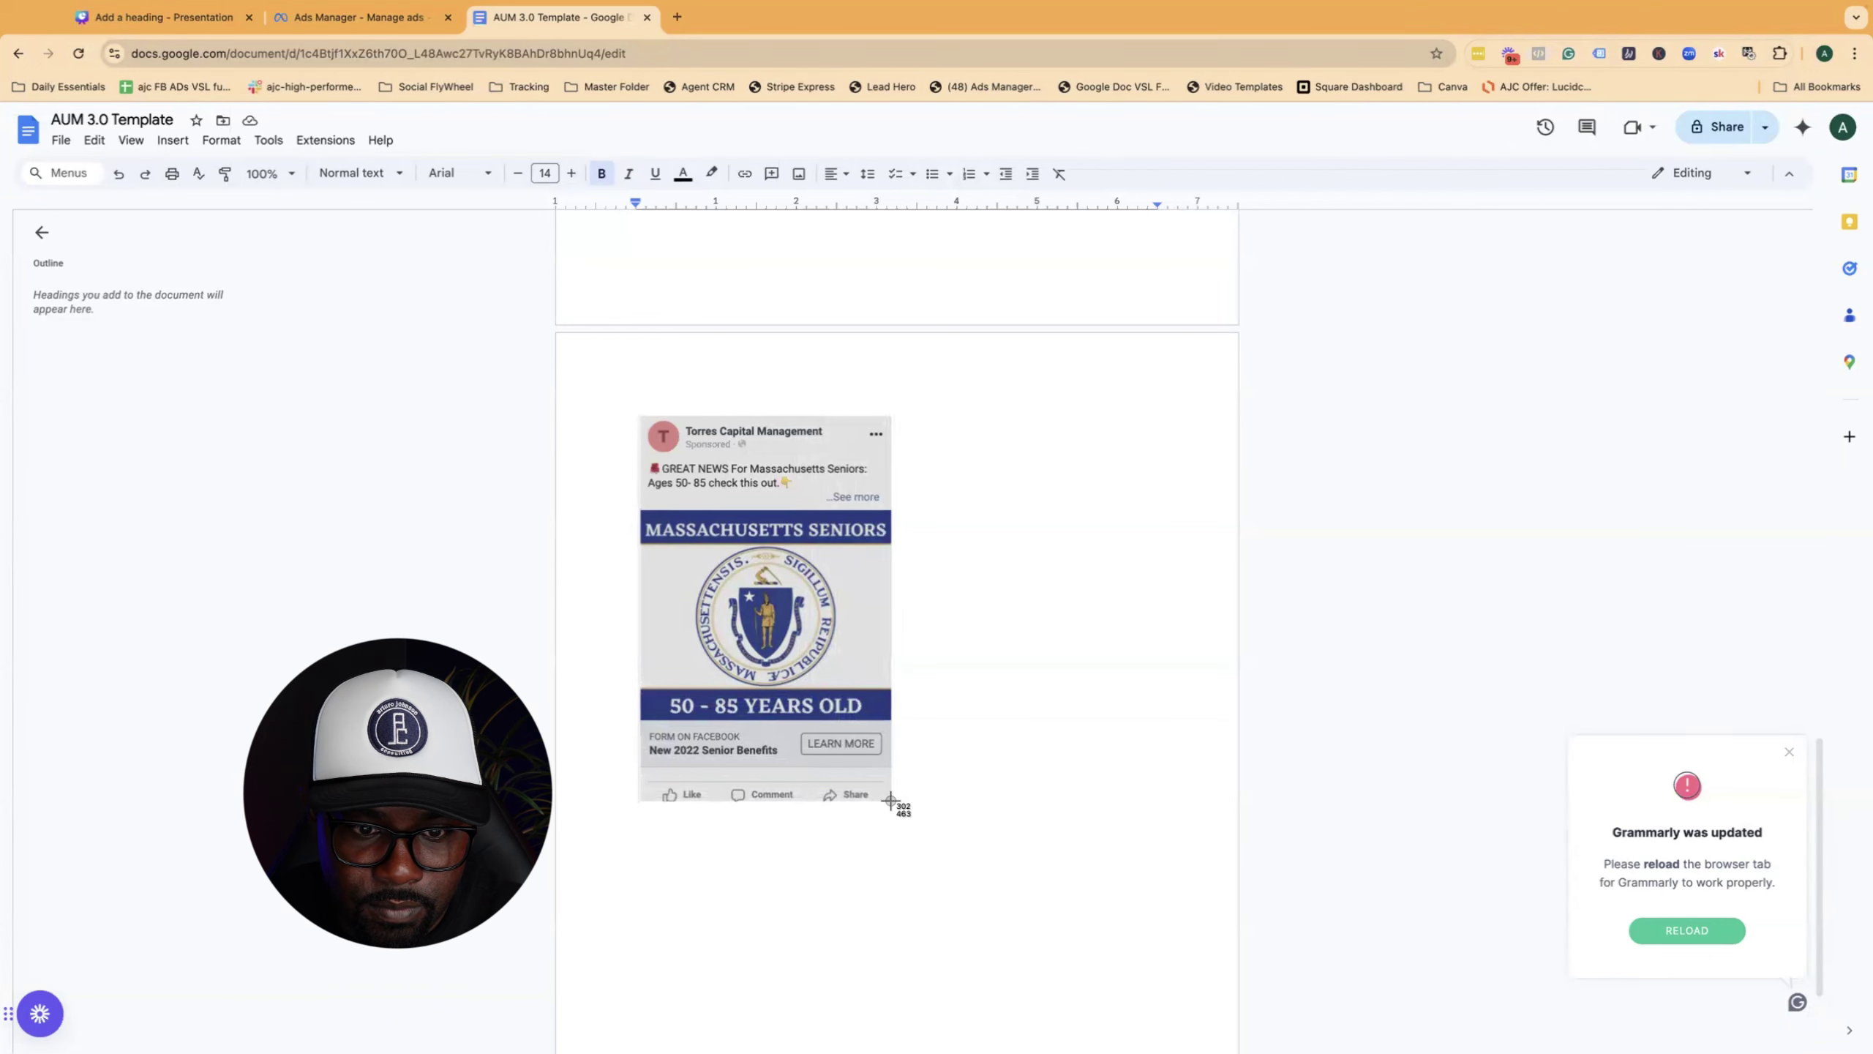
{"action": "left_click_drag", "start_coordinate": [891, 800], "coordinate": [891, 800]}
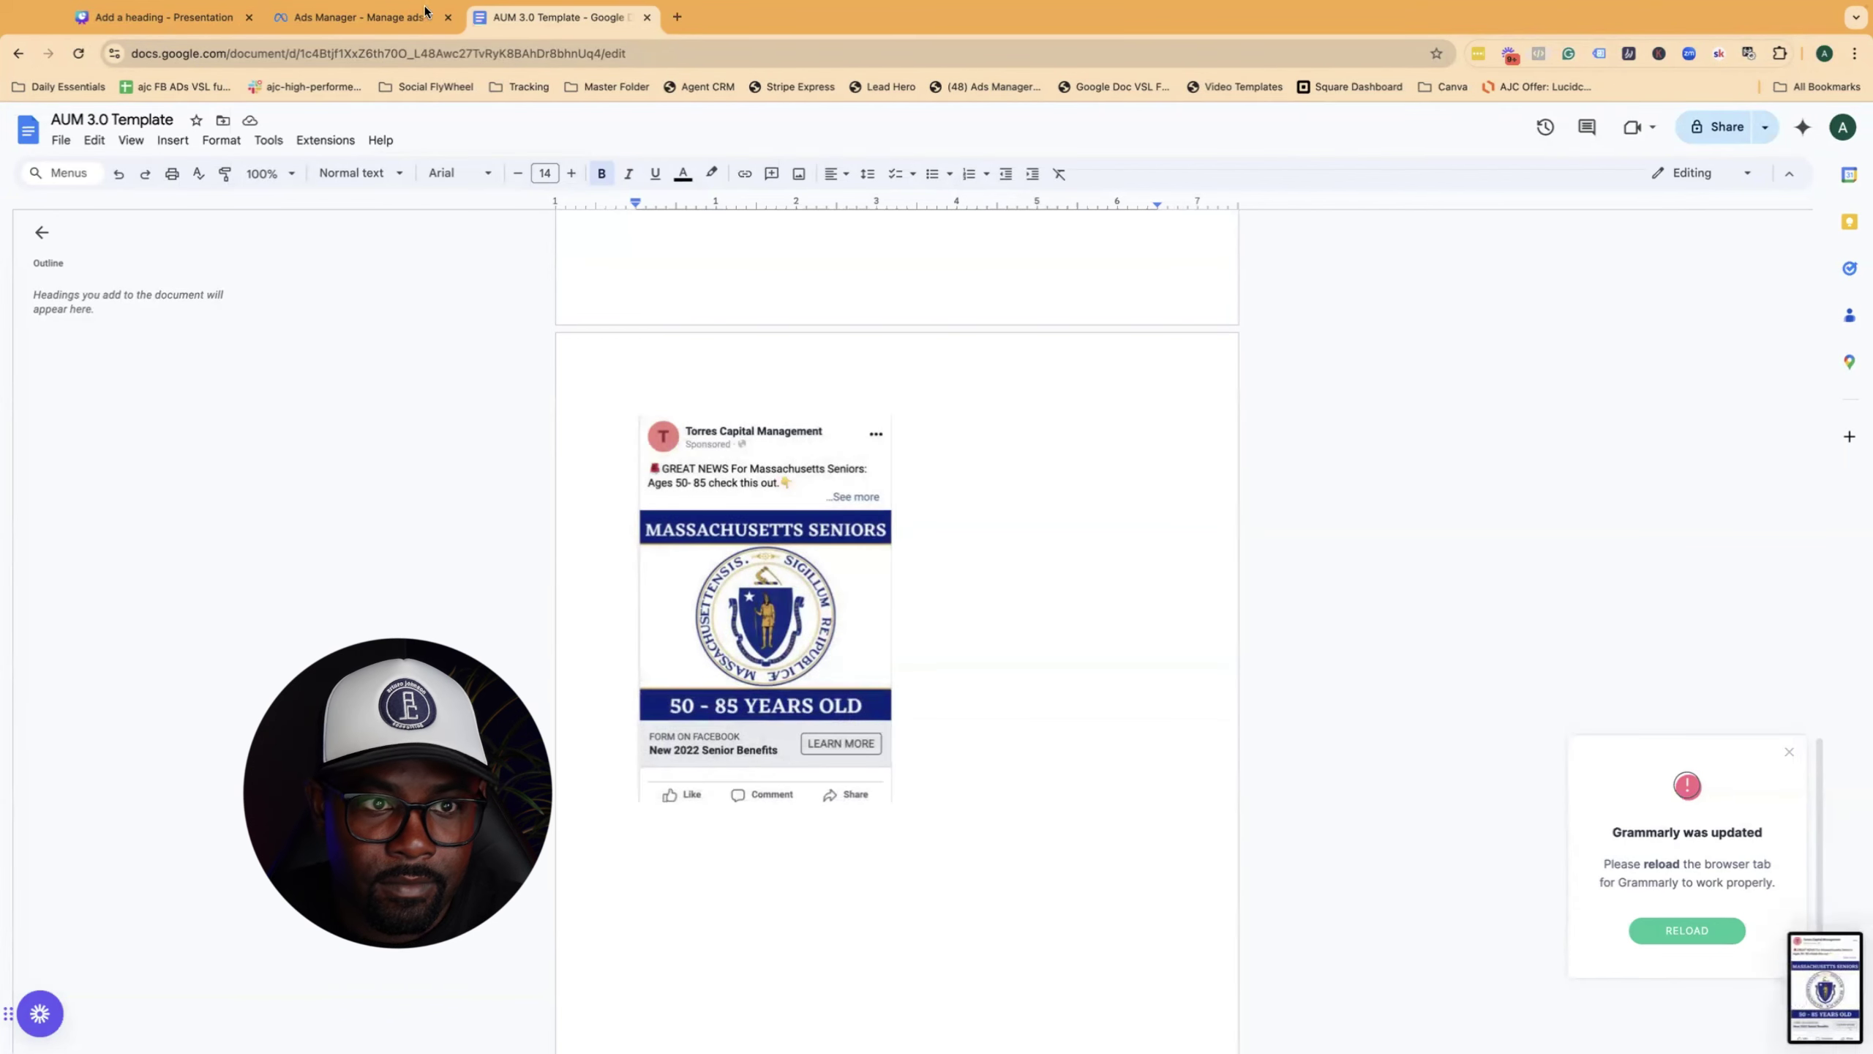
{"action": "left_click", "coordinate": [362, 20]}
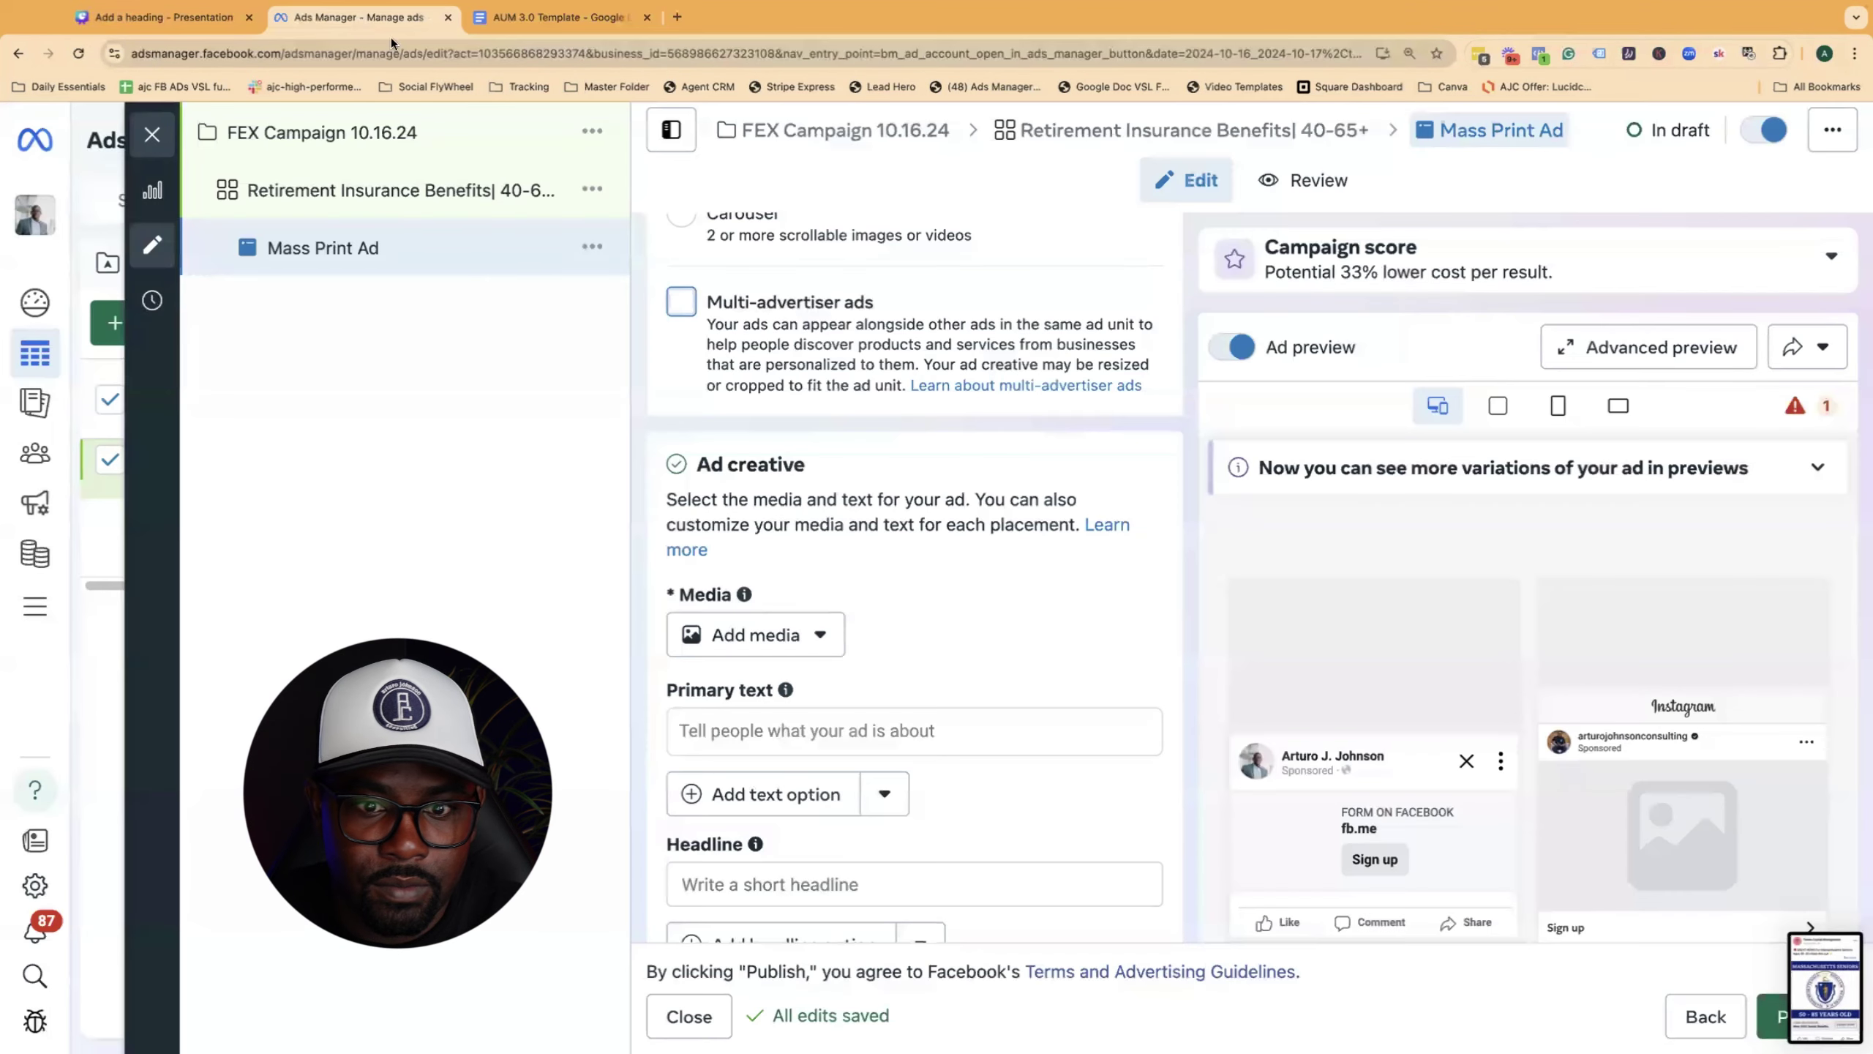
Upload the screenshot as the ad image, keeping original crops for feeds, Stories/Reels and search results
{"action": "left_click", "coordinate": [765, 649]}
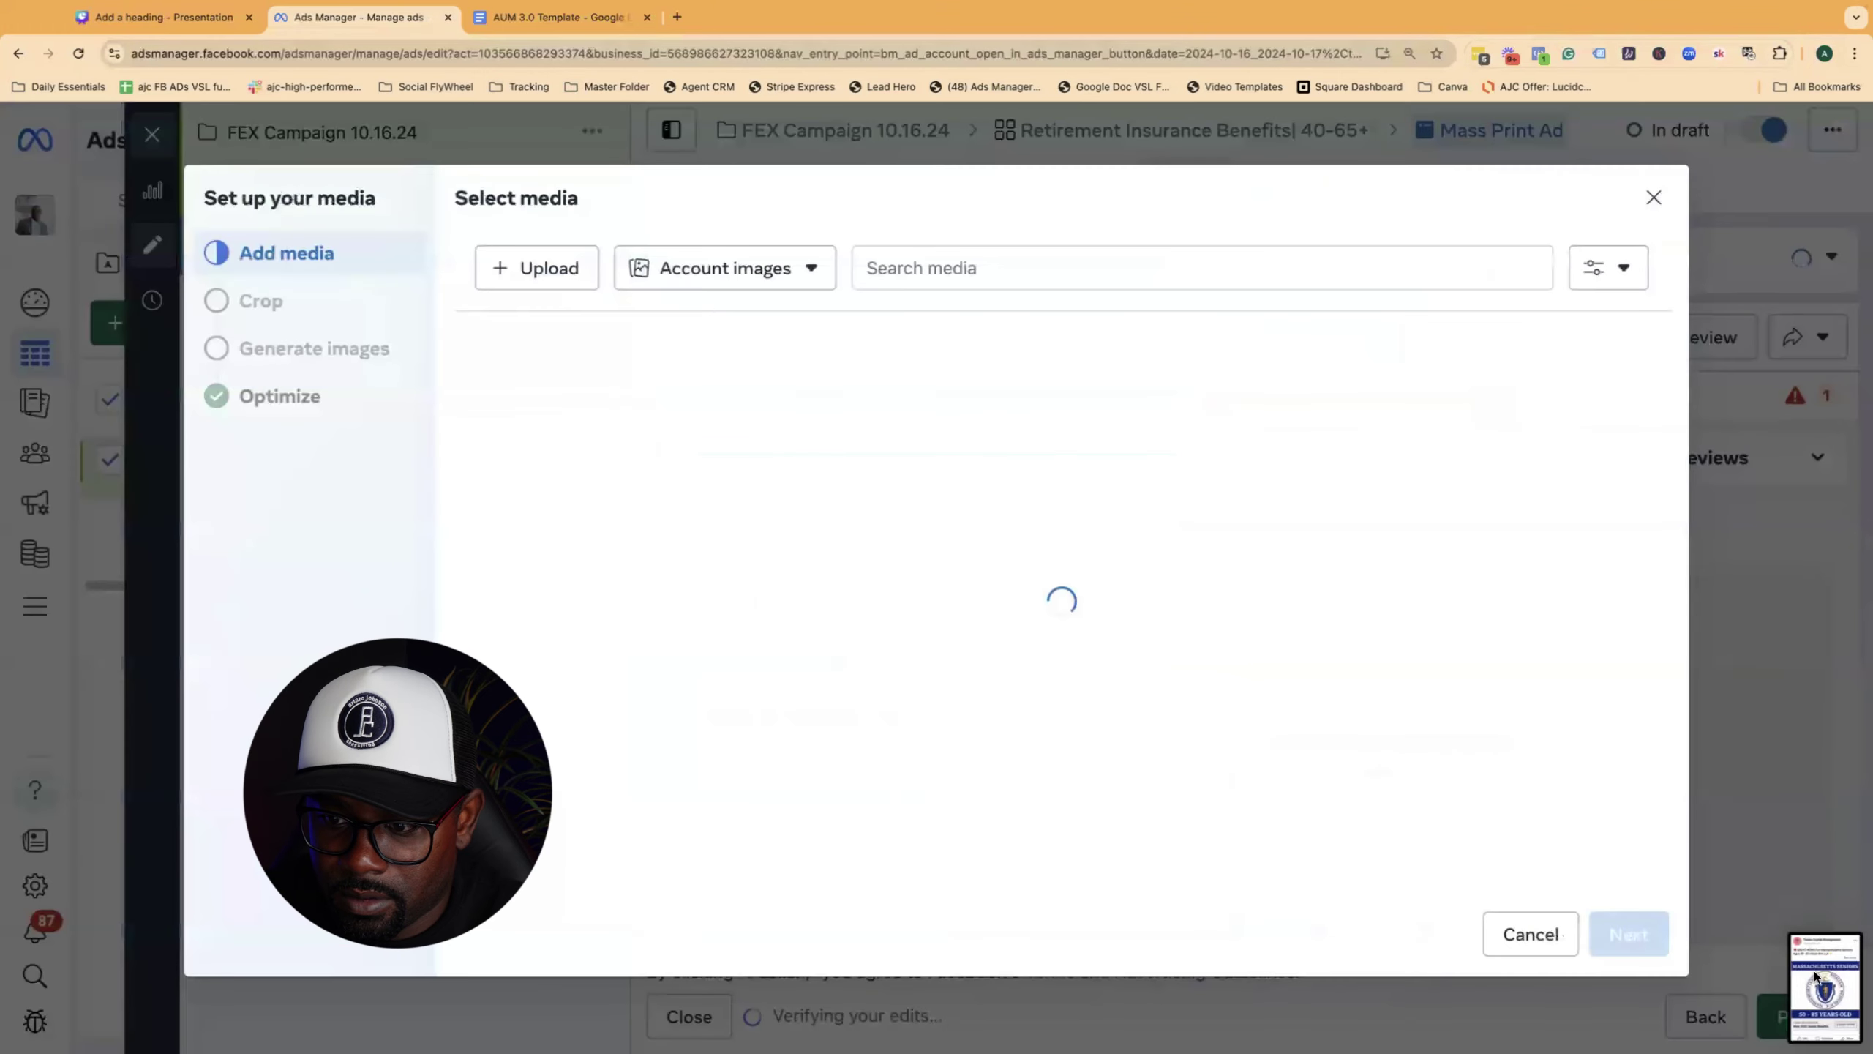
{"action": "left_click_drag", "start_coordinate": [1773, 979], "coordinate": [978, 563]}
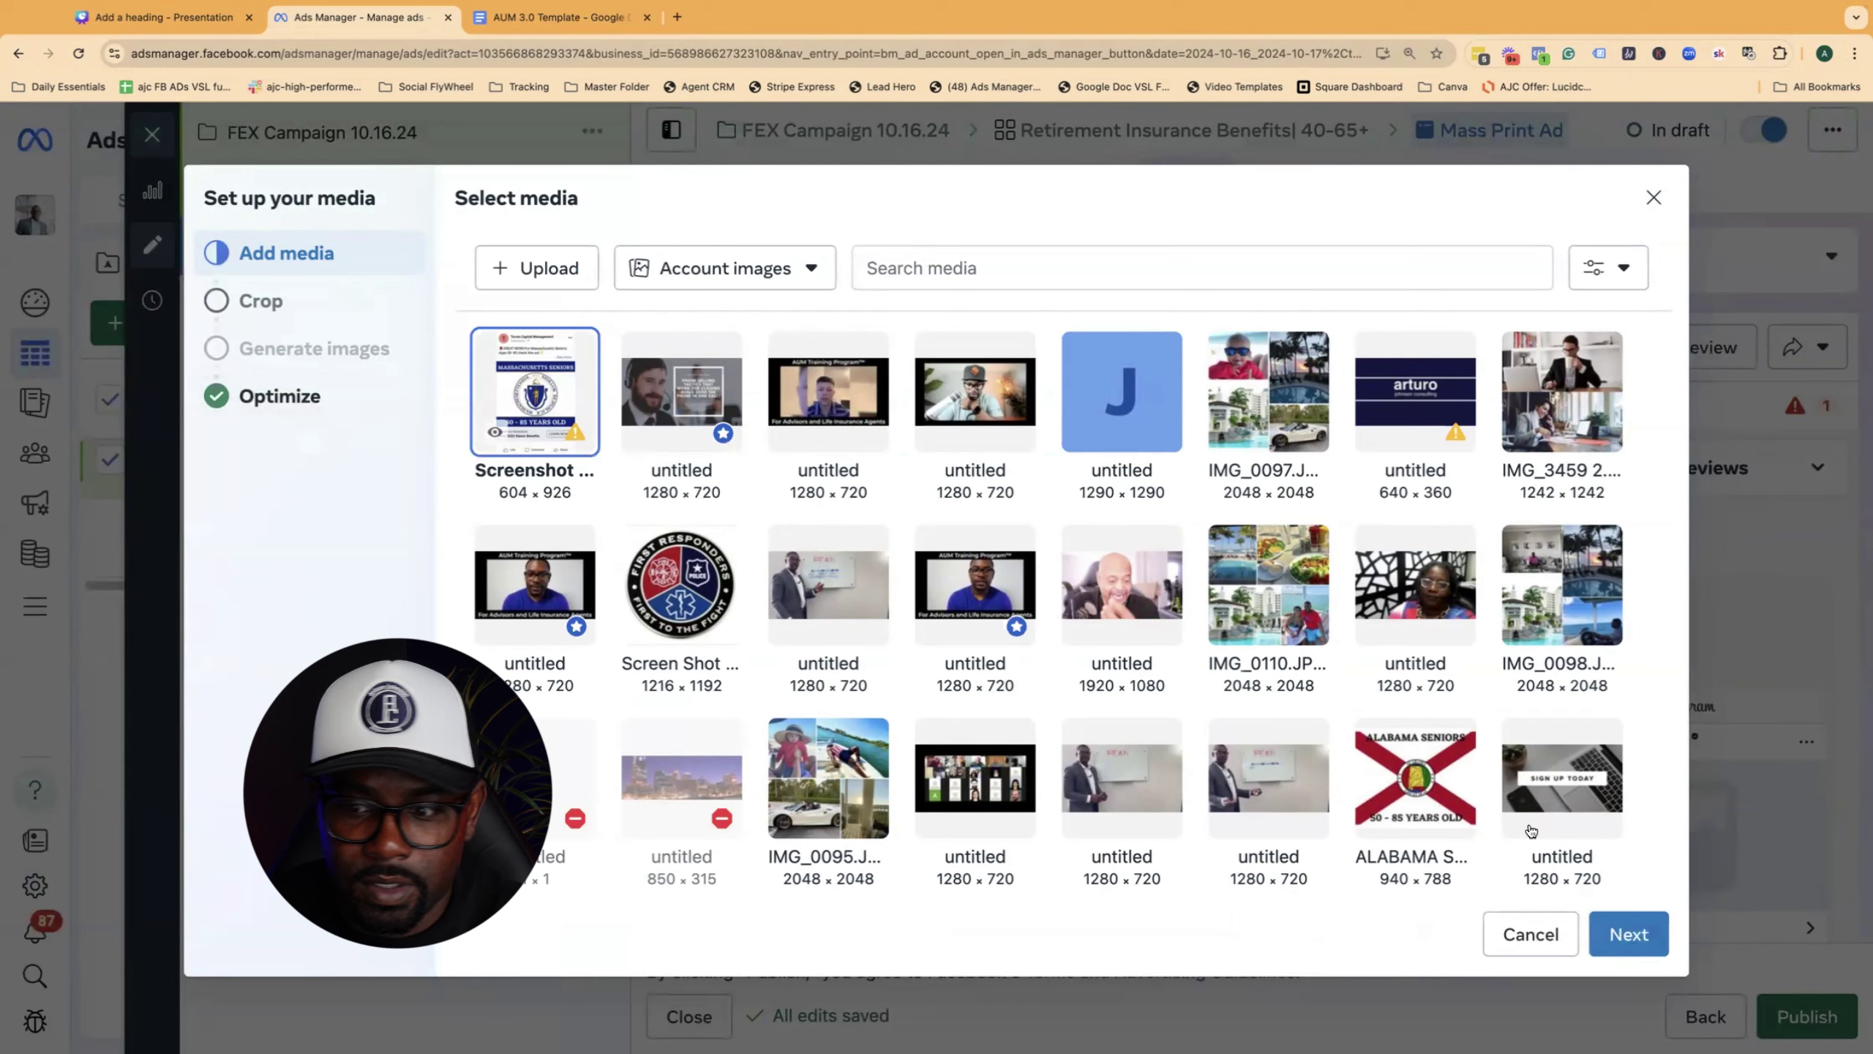
{"action": "left_click", "coordinate": [1628, 933]}
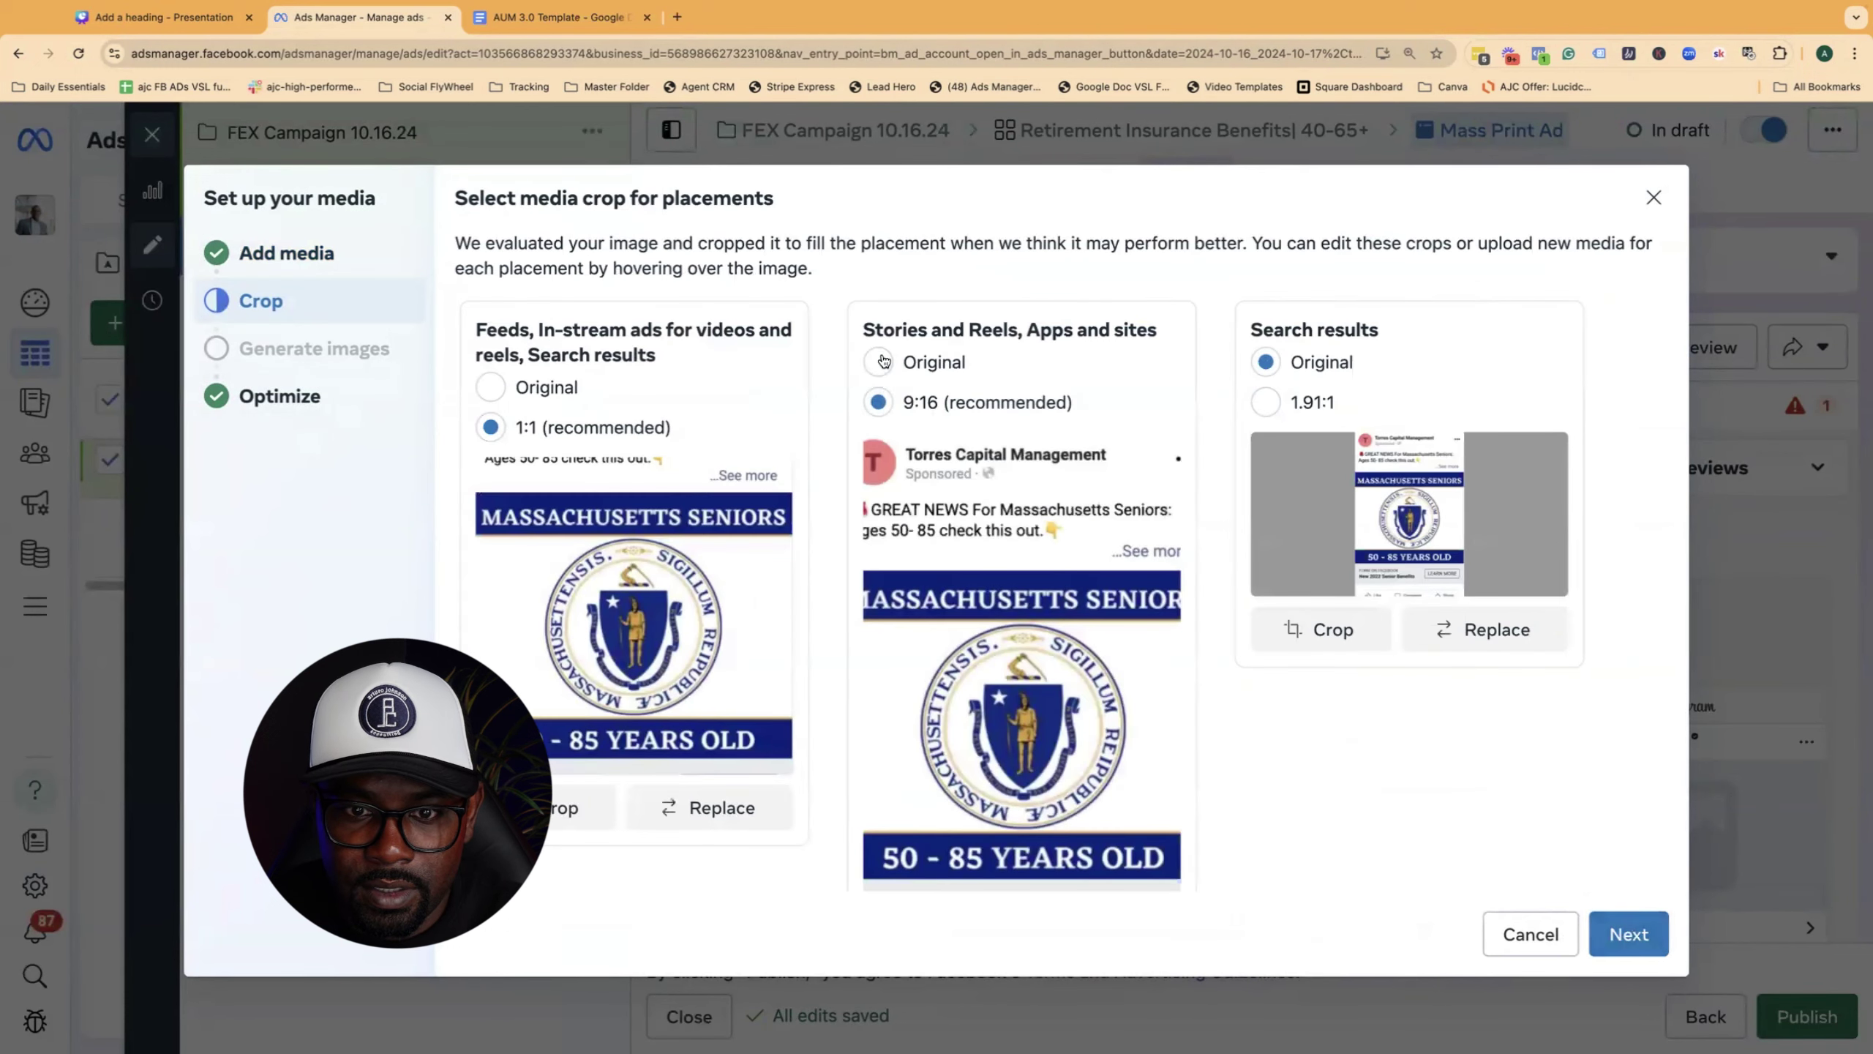
{"action": "left_click", "coordinate": [877, 361]}
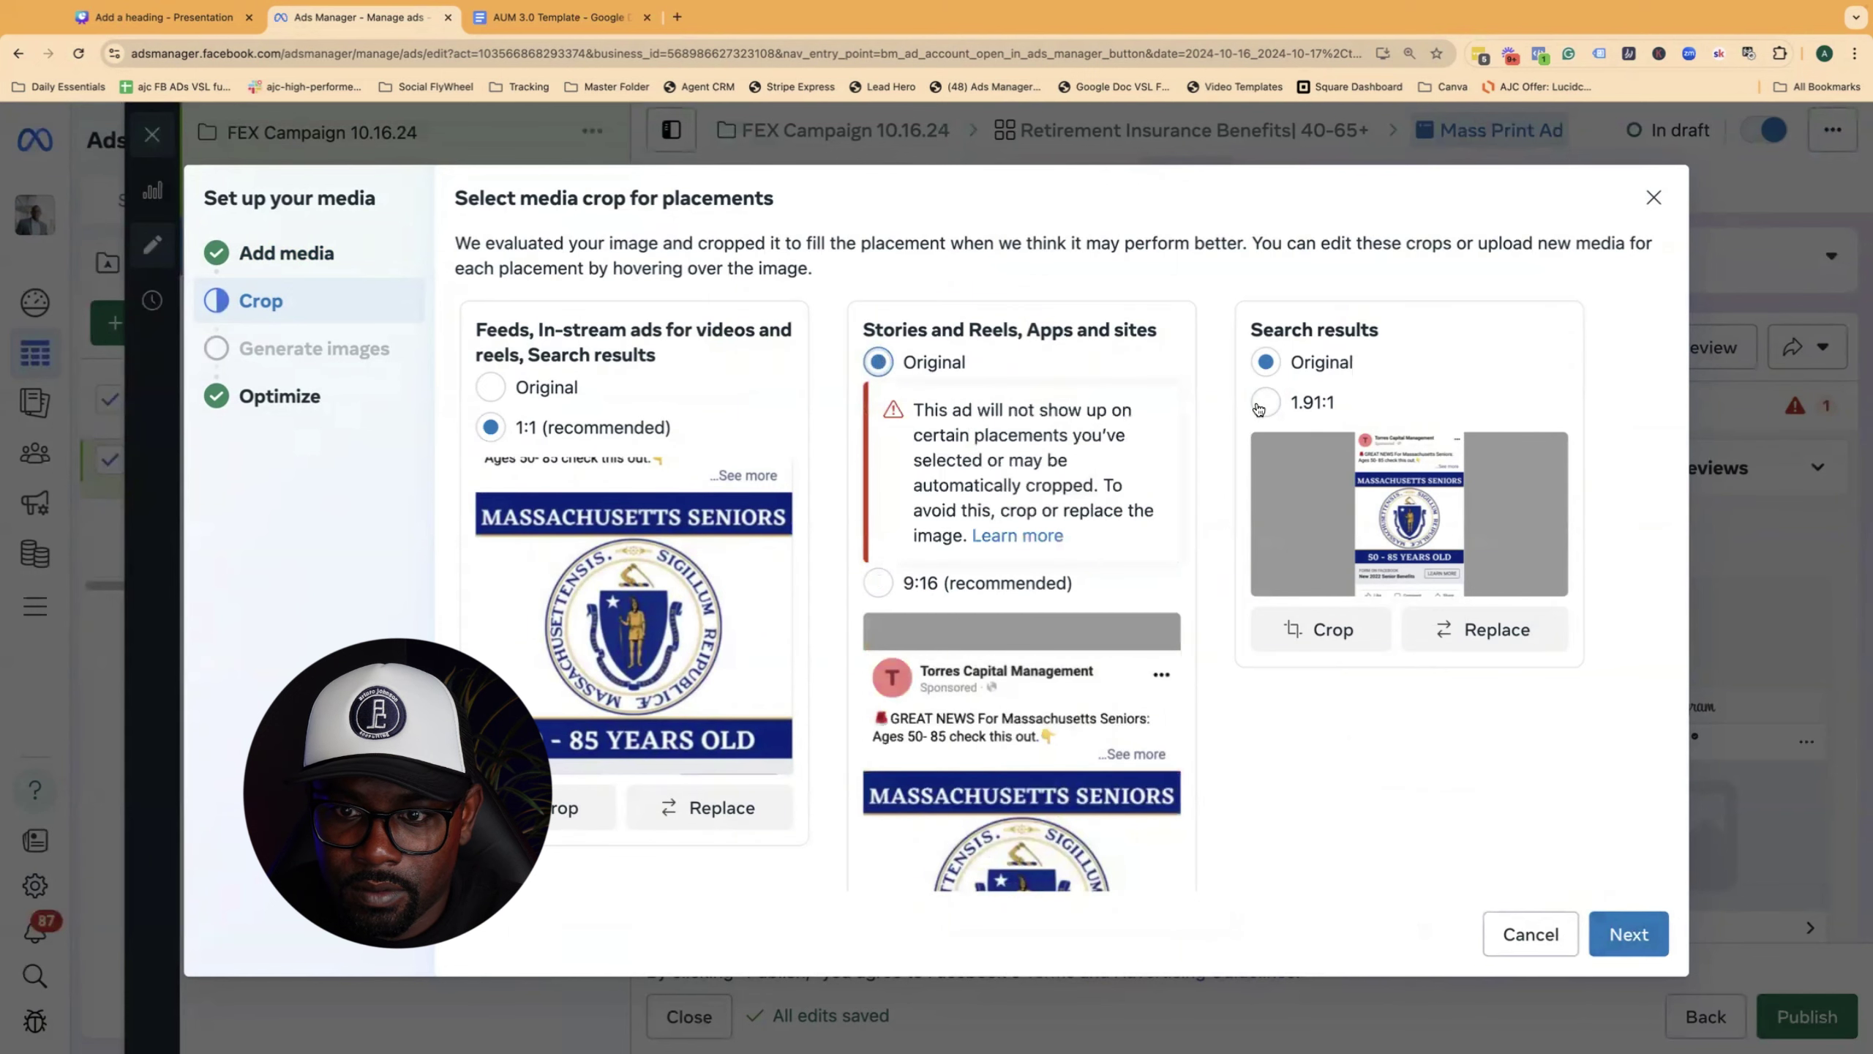
{"action": "left_click", "coordinate": [1266, 403]}
{"action": "left_click", "coordinate": [1266, 362]}
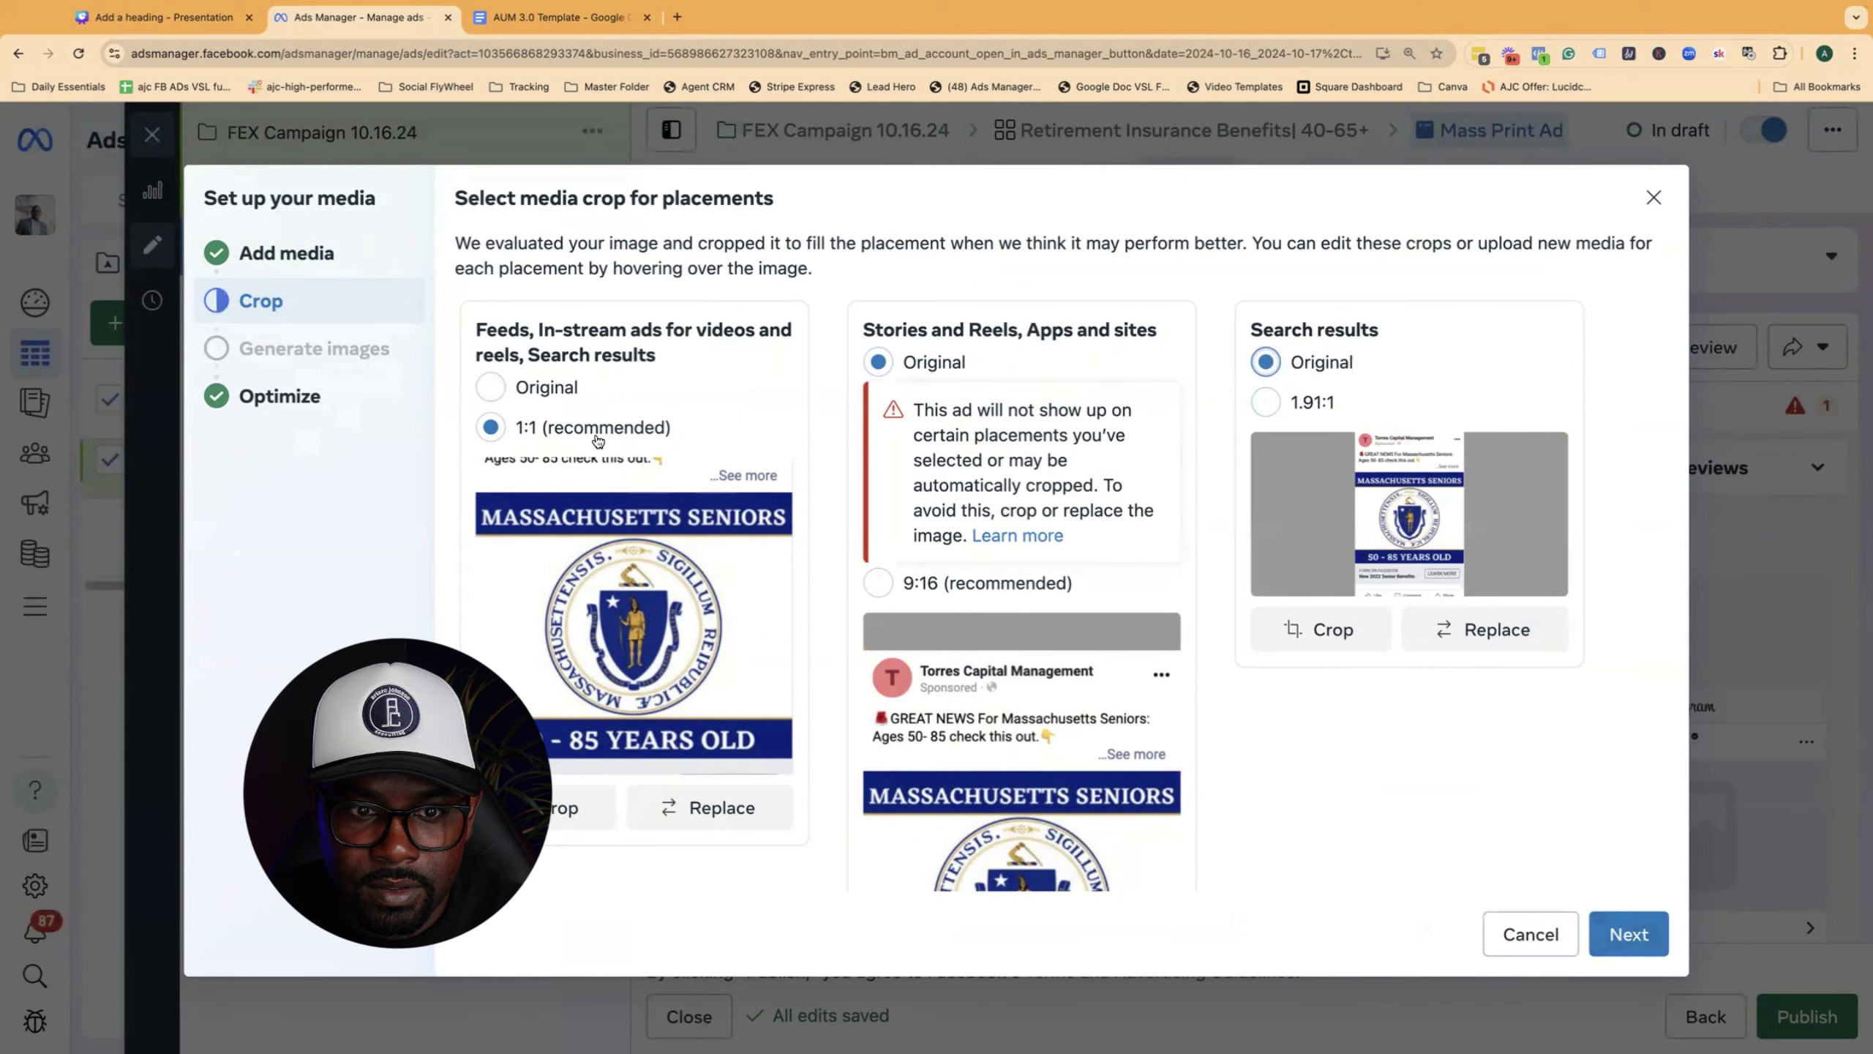
{"action": "left_click", "coordinate": [490, 386]}
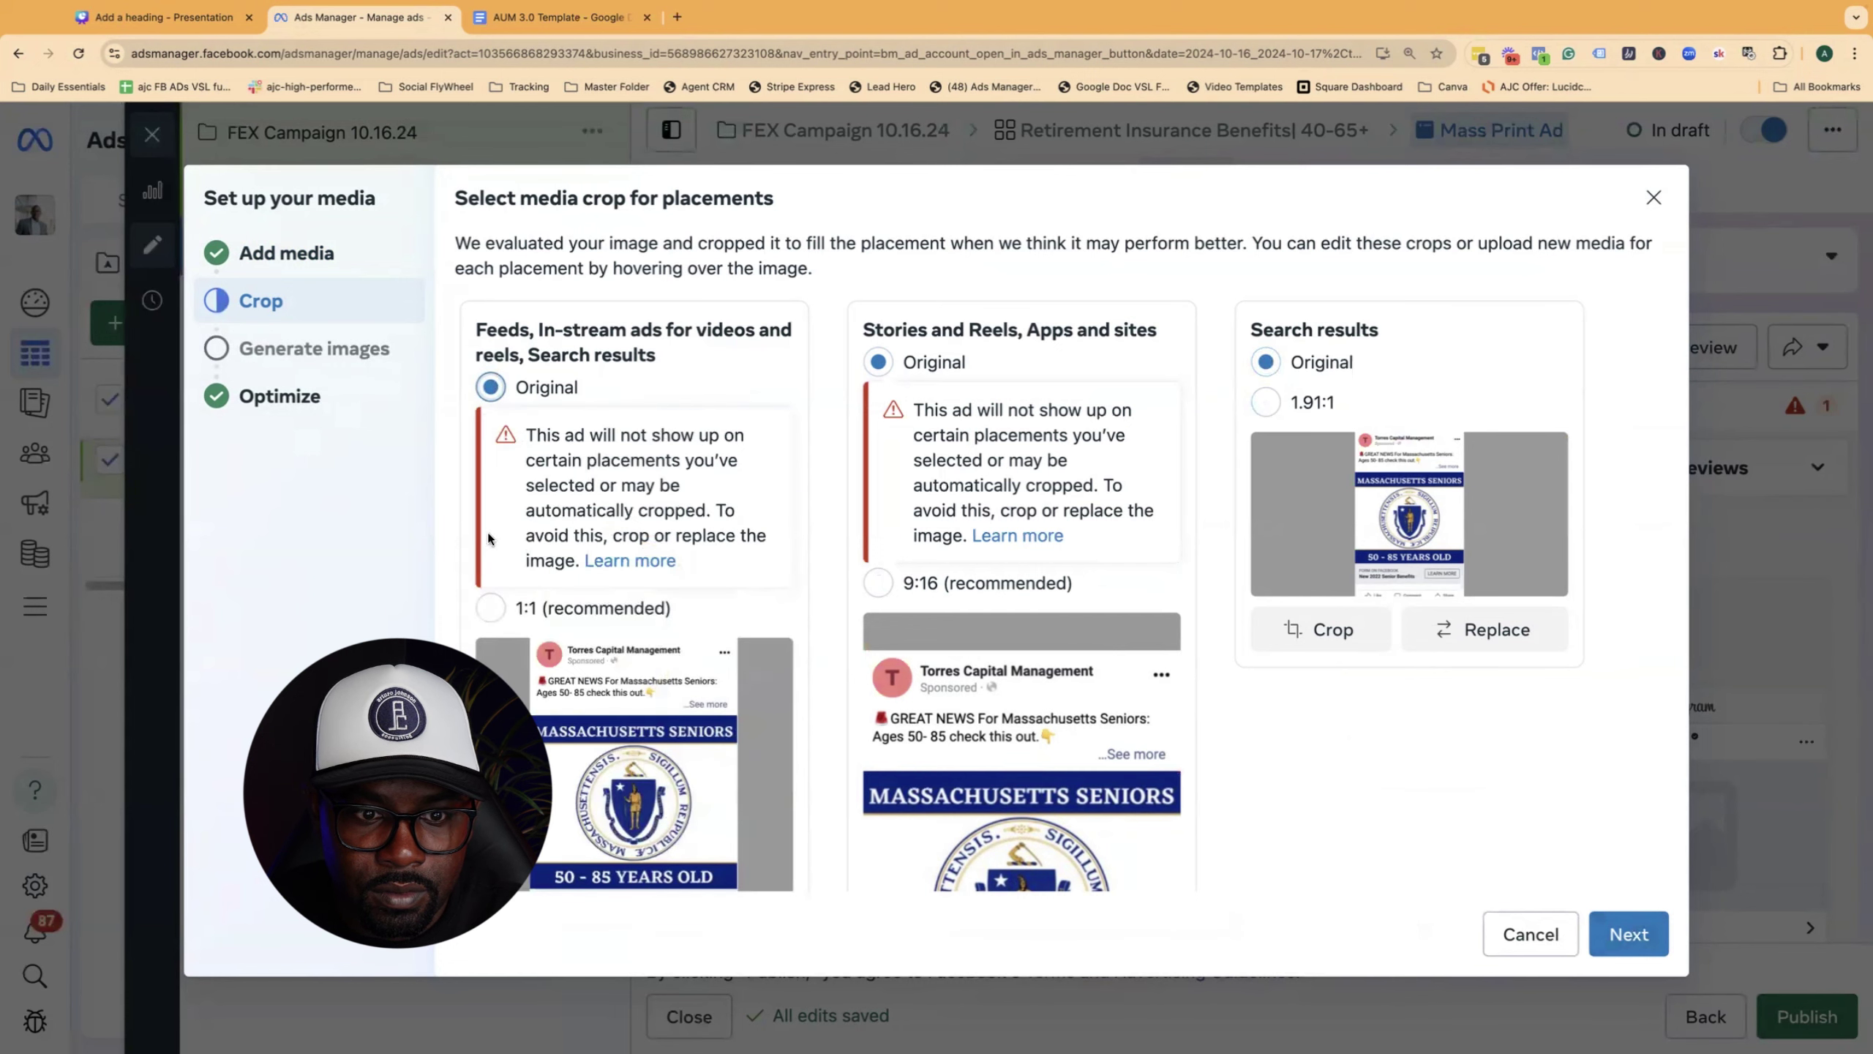
{"action": "left_click", "coordinate": [1627, 934]}
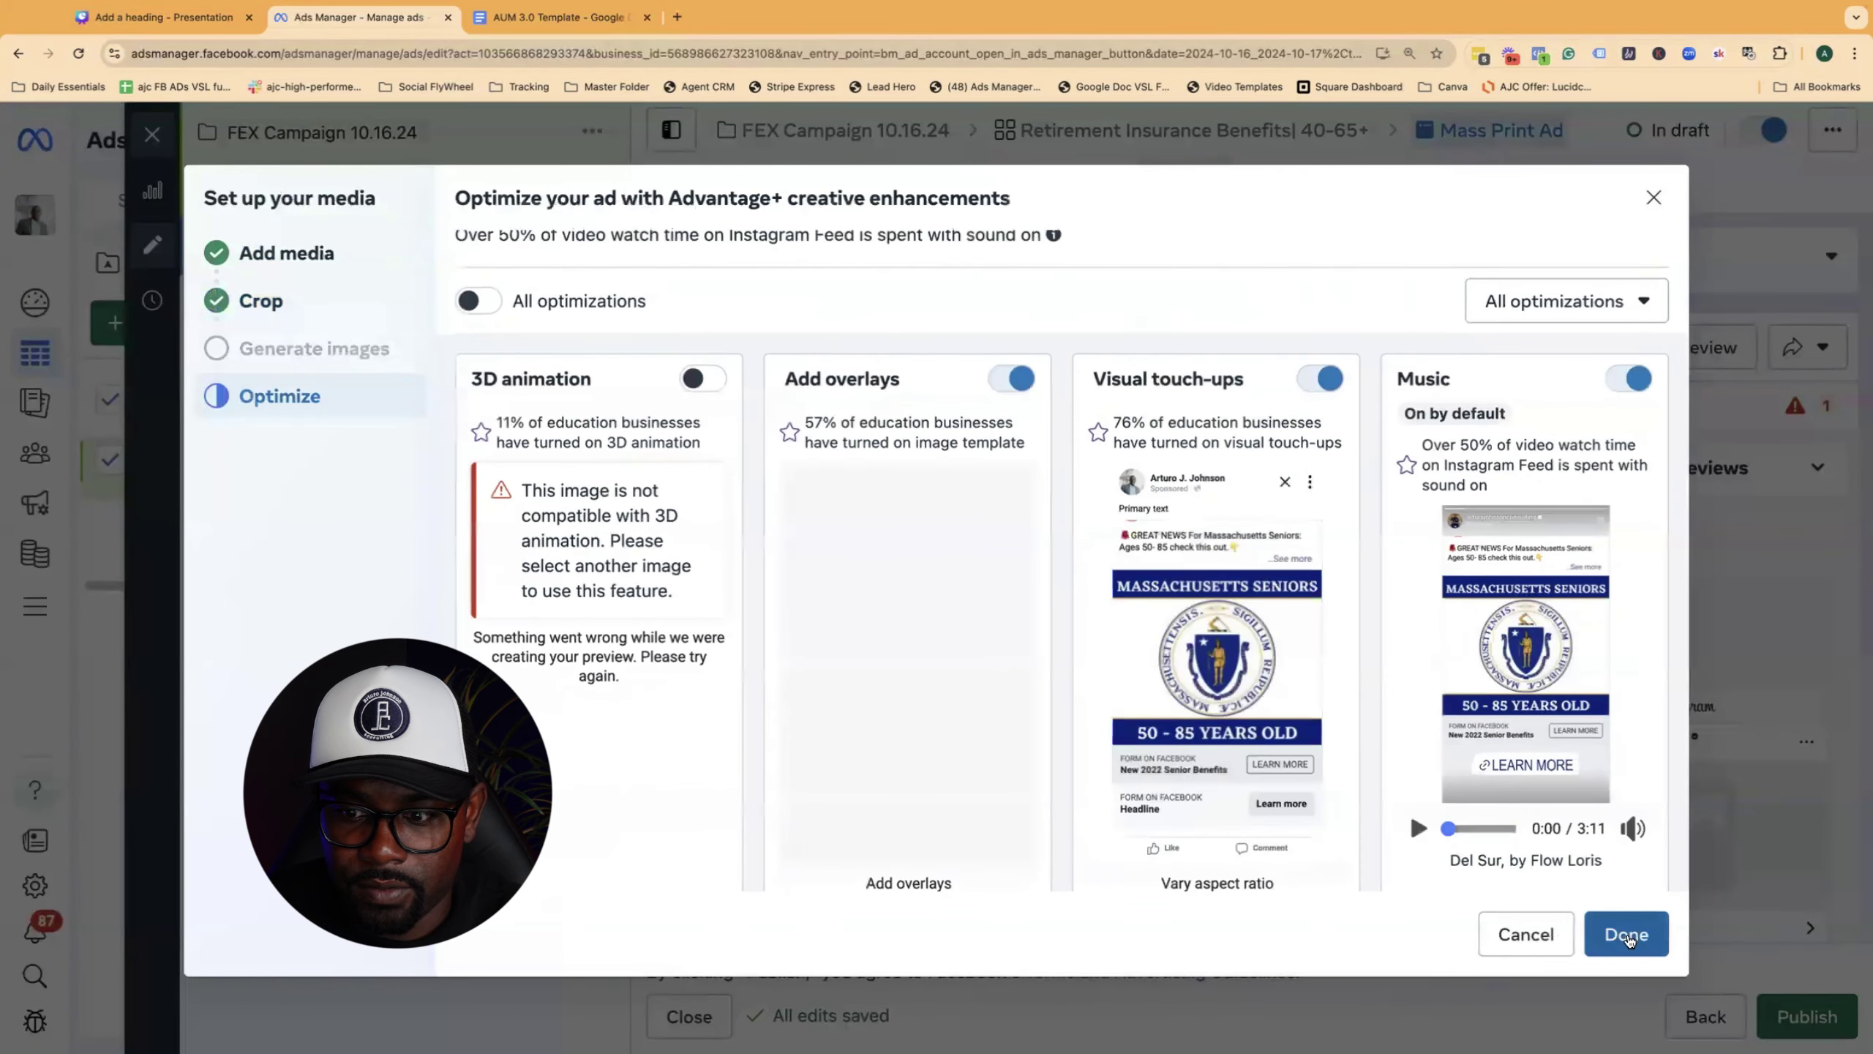
{"action": "left_click", "coordinate": [1627, 934]}
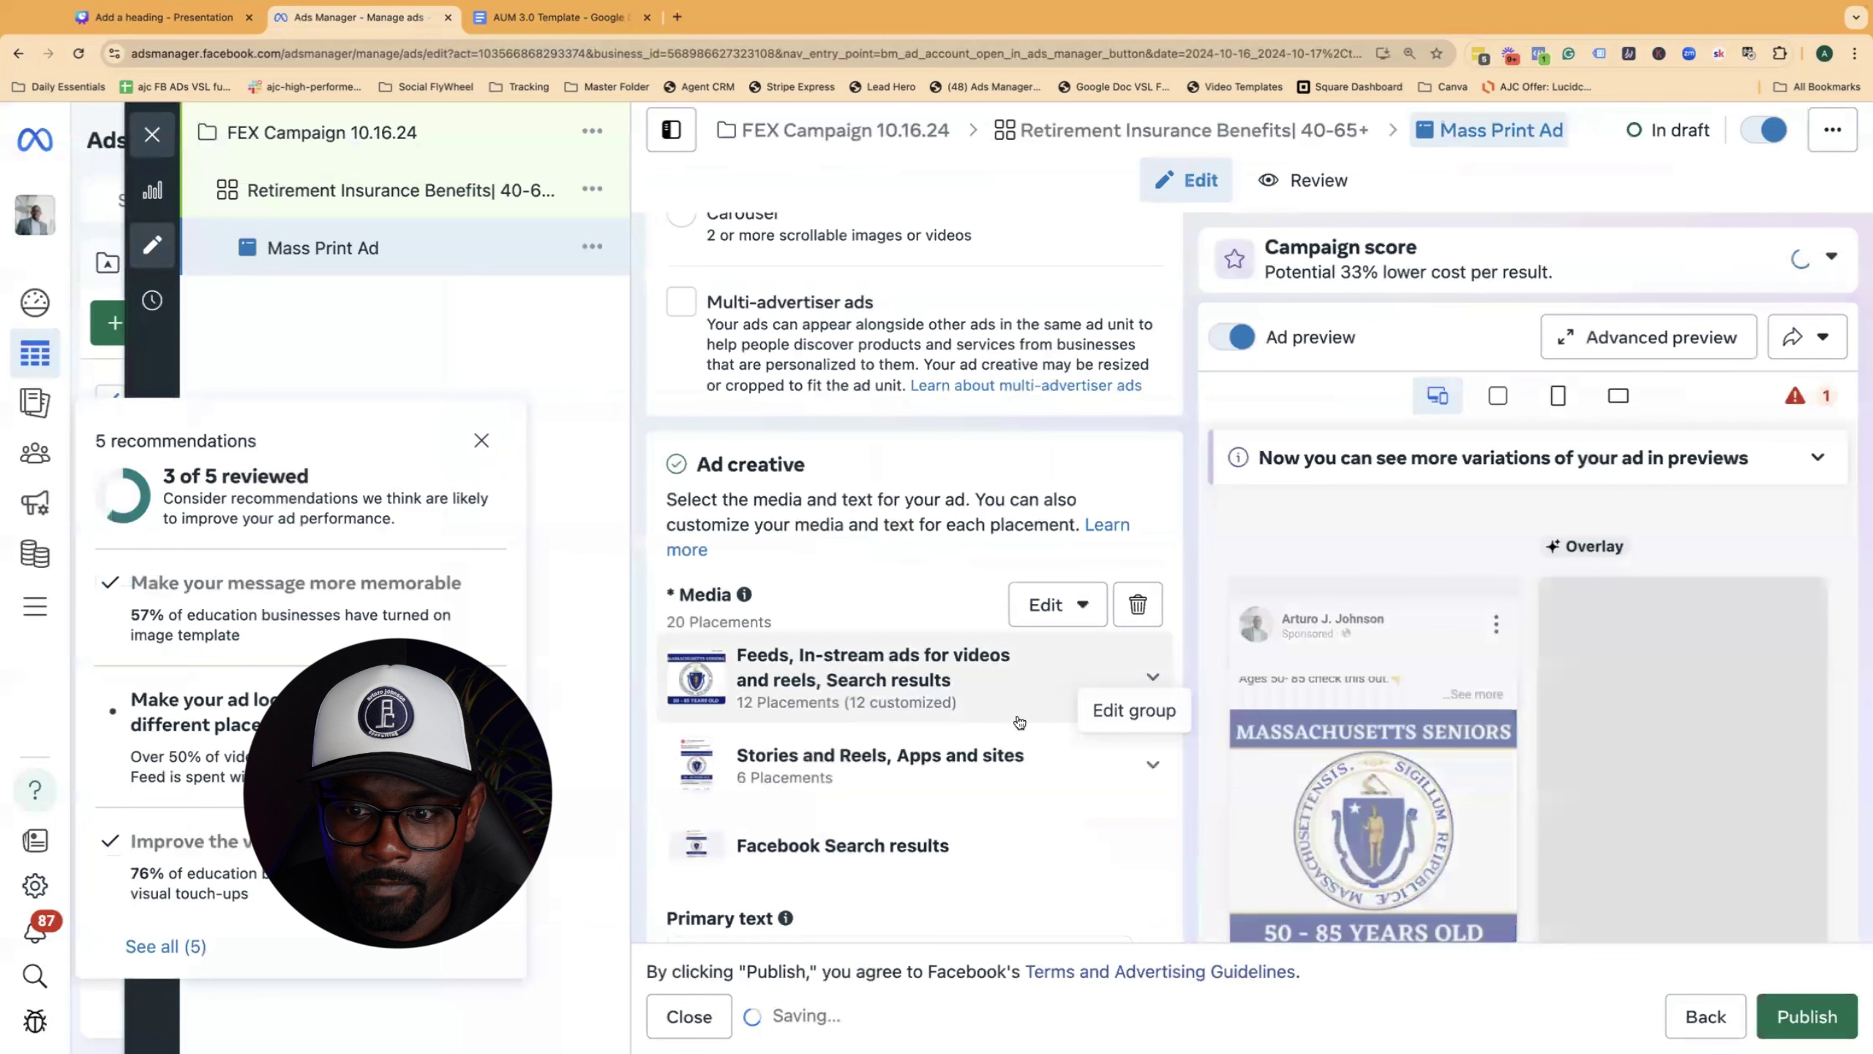
Dismiss the recommendations popup on the primary text and bring up the AUM 3.0 Template
{"action": "scroll", "coordinate": [1017, 723], "scroll_direction": "down", "scroll_amount": 3}
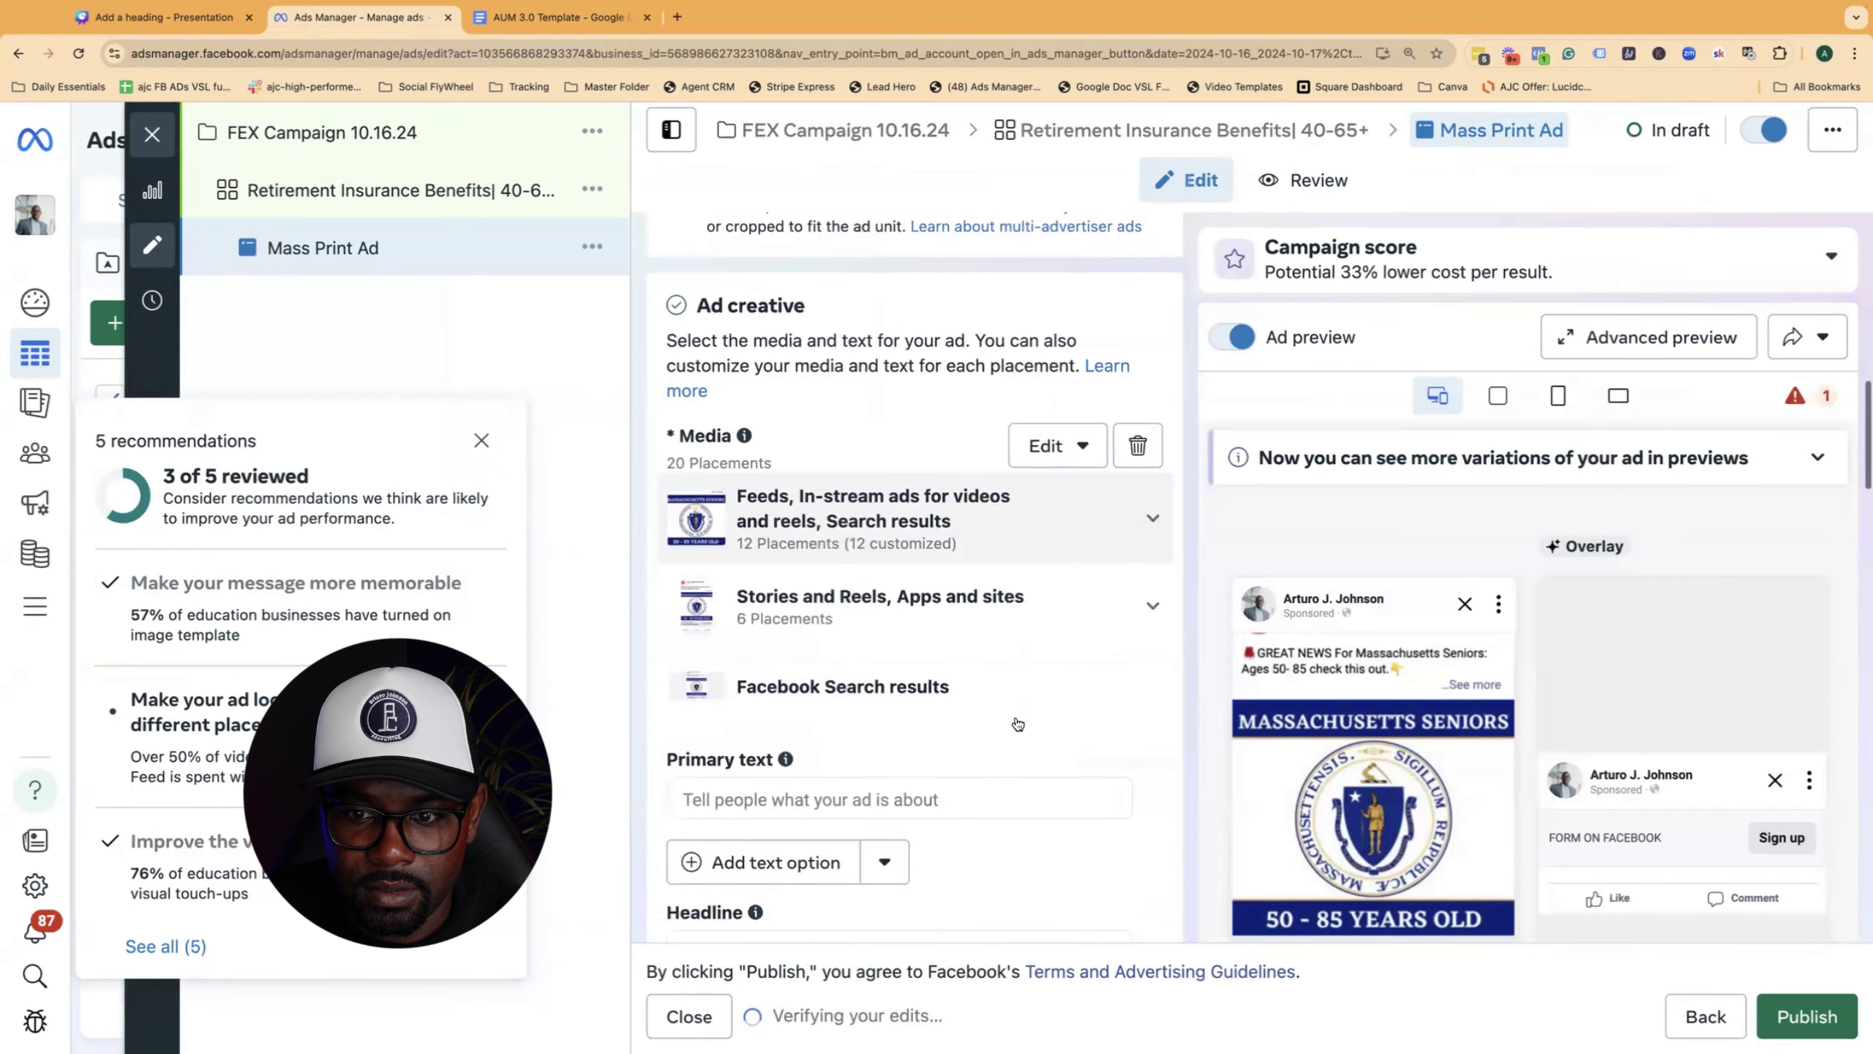
{"action": "scroll", "coordinate": [1015, 717], "scroll_direction": "down", "scroll_amount": 2}
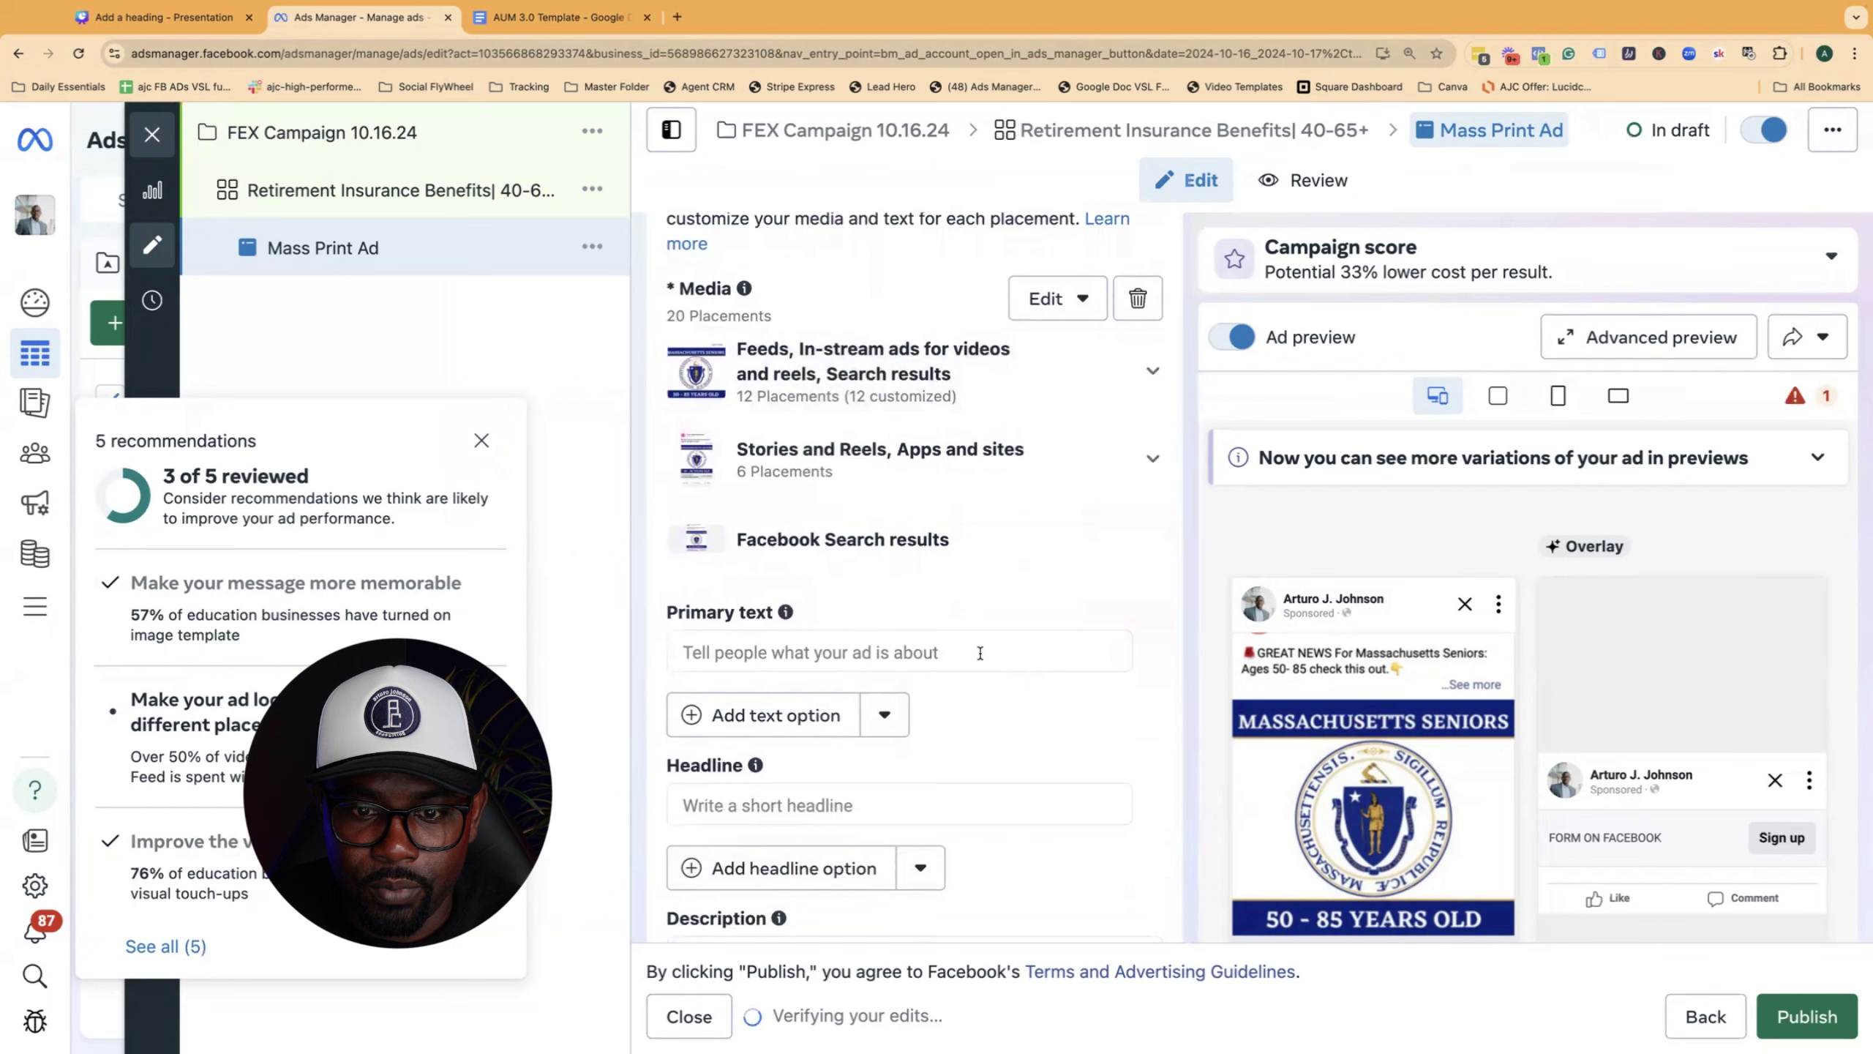
{"action": "left_click", "coordinate": [966, 652]}
{"action": "left_click", "coordinate": [556, 275]}
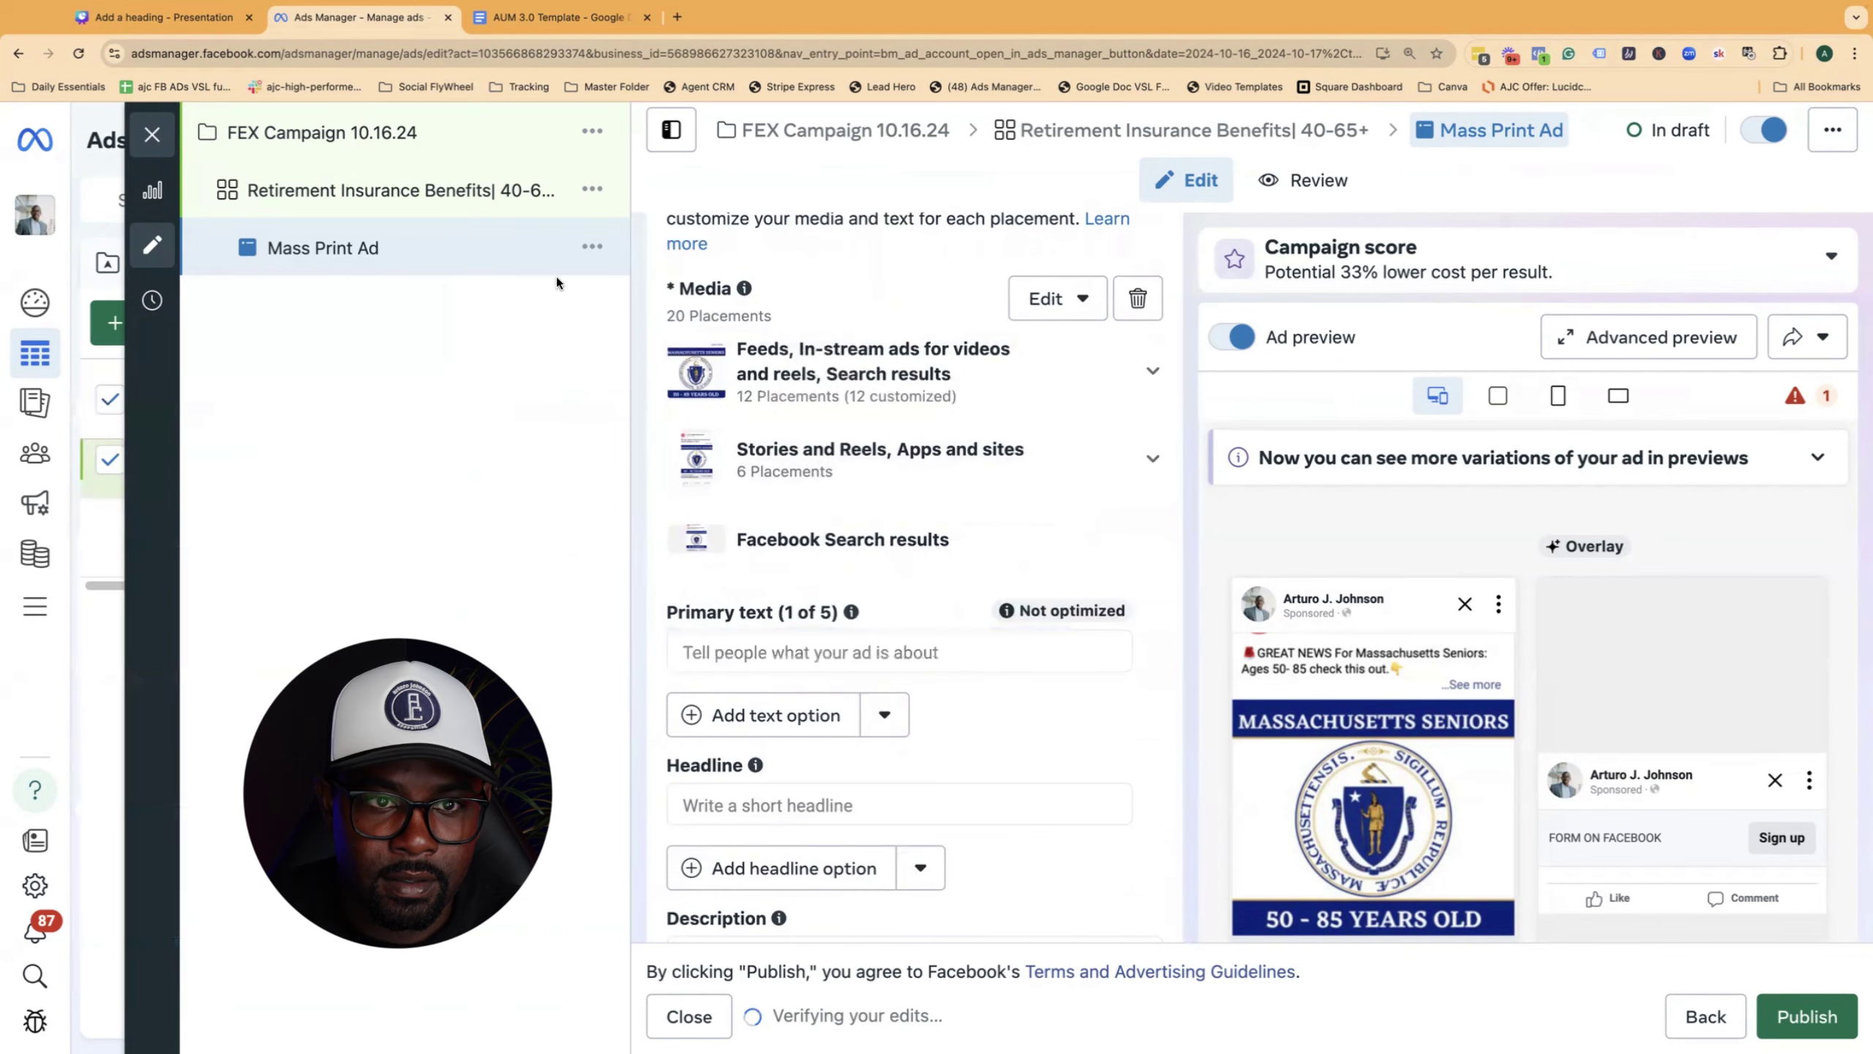
{"action": "left_click", "coordinate": [590, 20]}
{"action": "scroll", "coordinate": [607, 347], "scroll_direction": "up", "scroll_amount": 15}
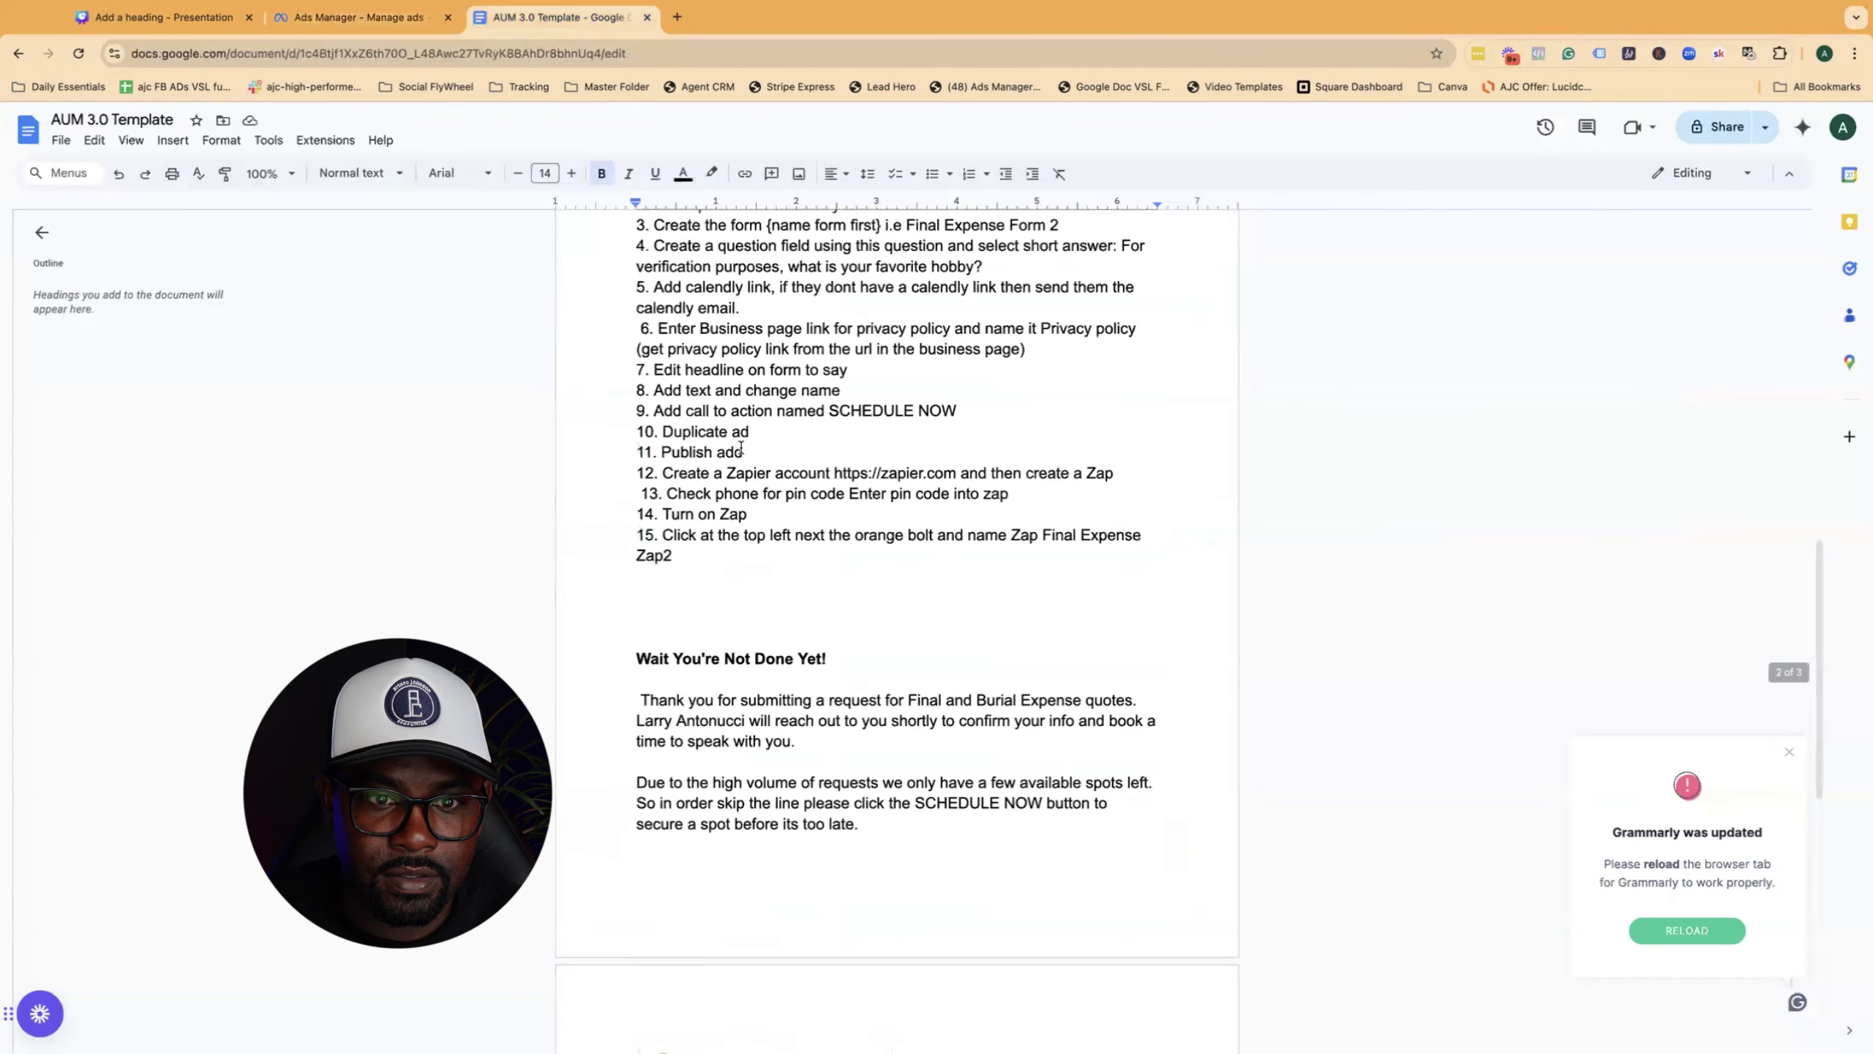
Paste the template's GREAT NEWS ad copy into the ad's primary text
{"action": "left_click_drag", "start_coordinate": [607, 347], "coordinate": [998, 723]}
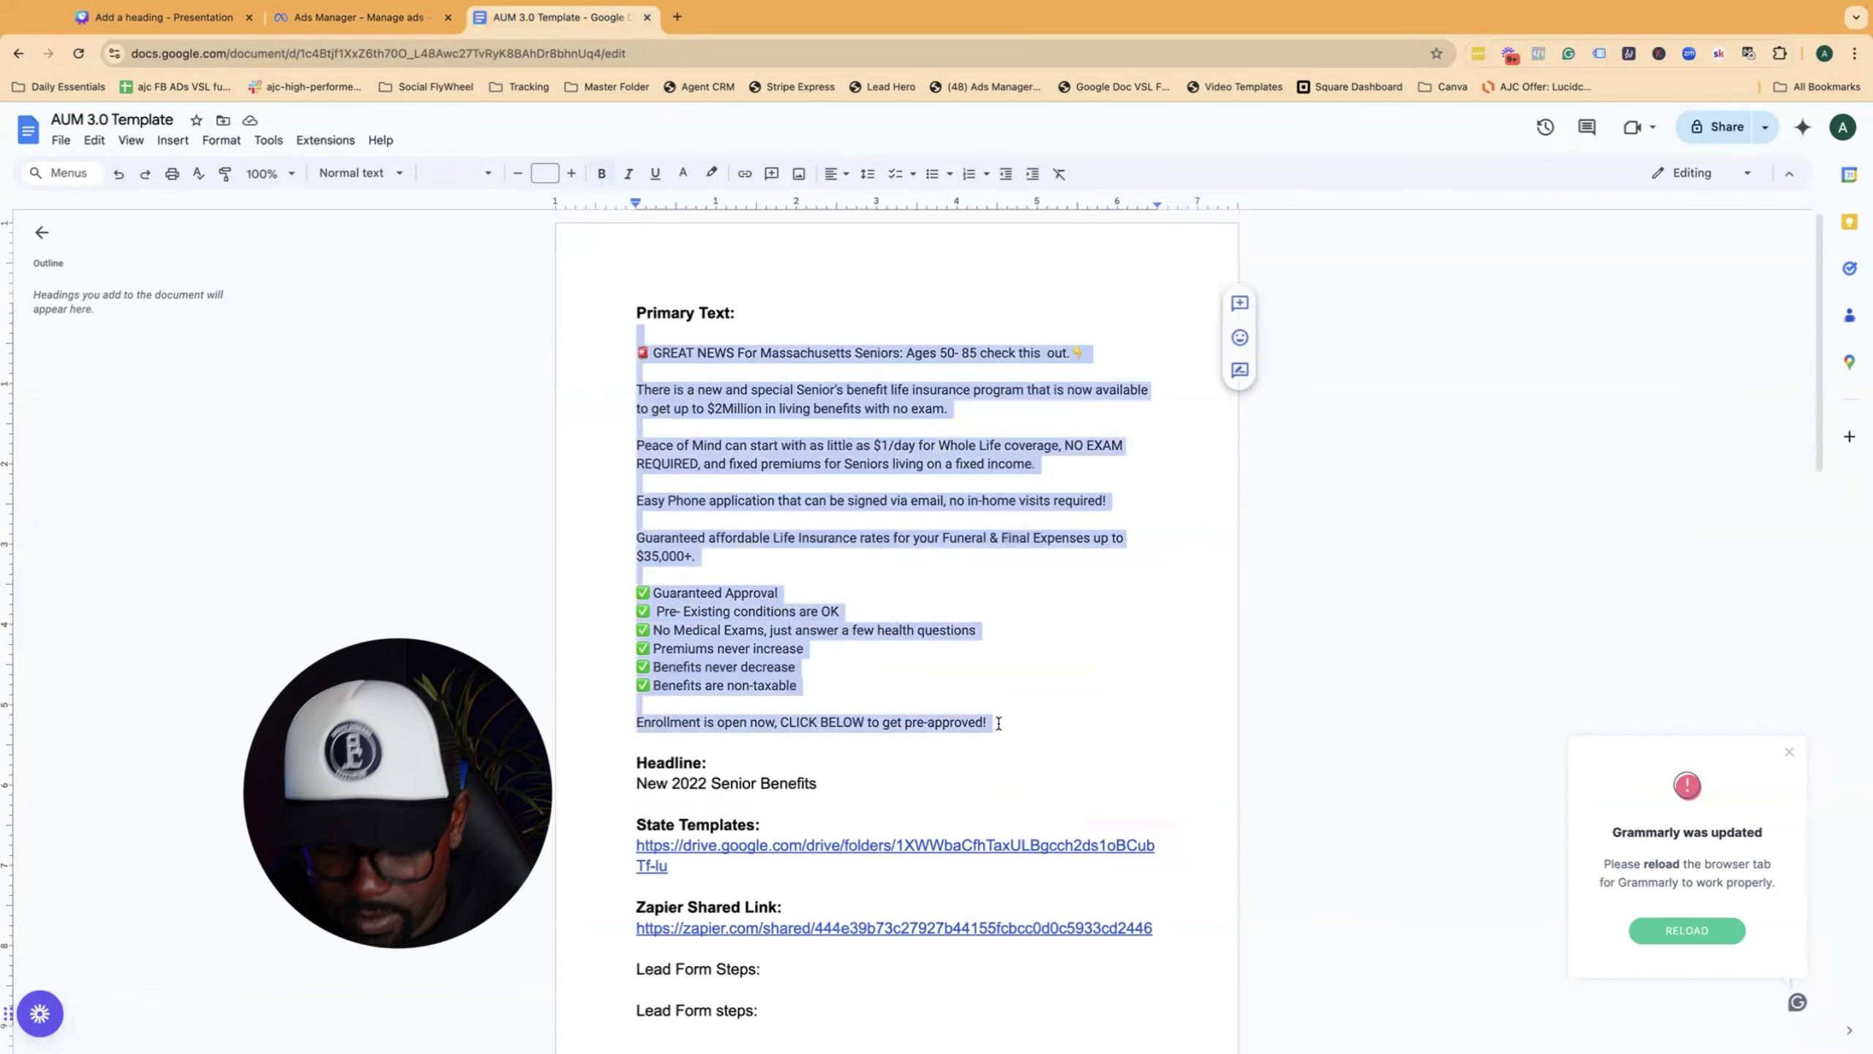
{"action": "left_click", "coordinate": [358, 17]}
{"action": "left_click", "coordinate": [762, 646]}
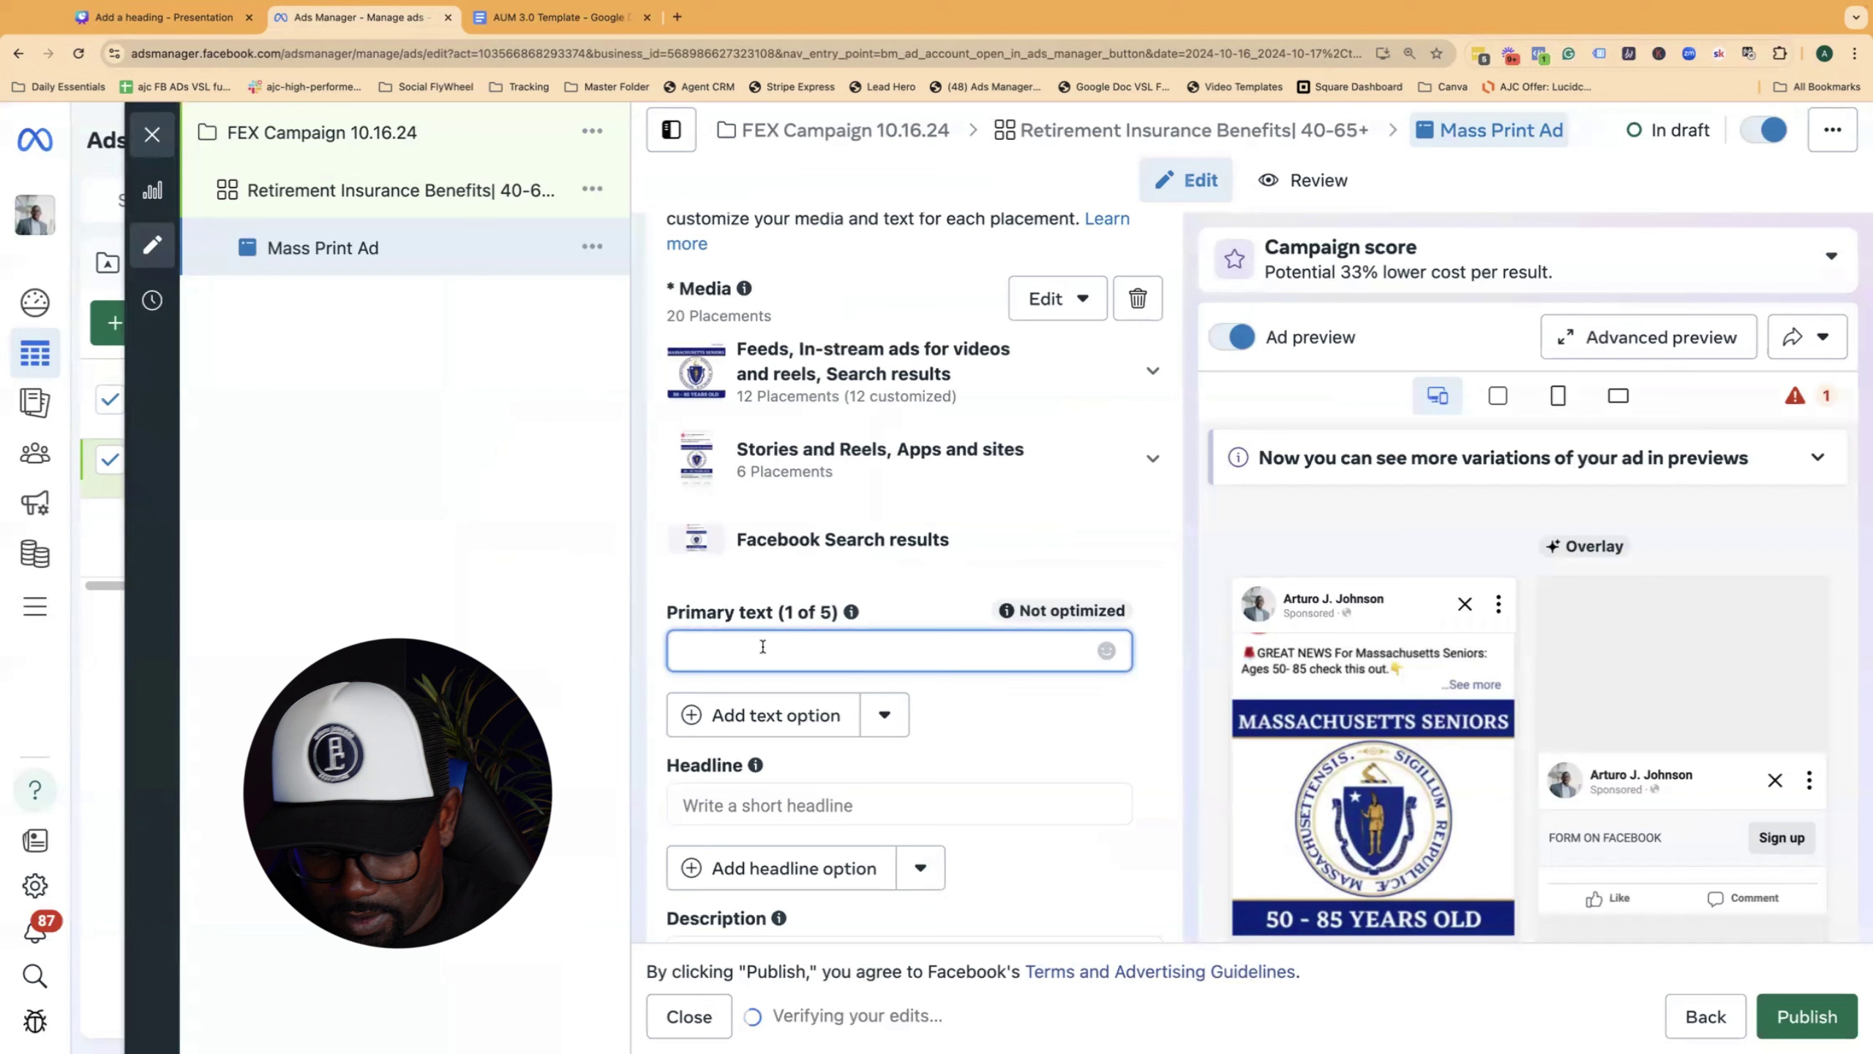
{"action": "key", "text": "ctrl+v"}
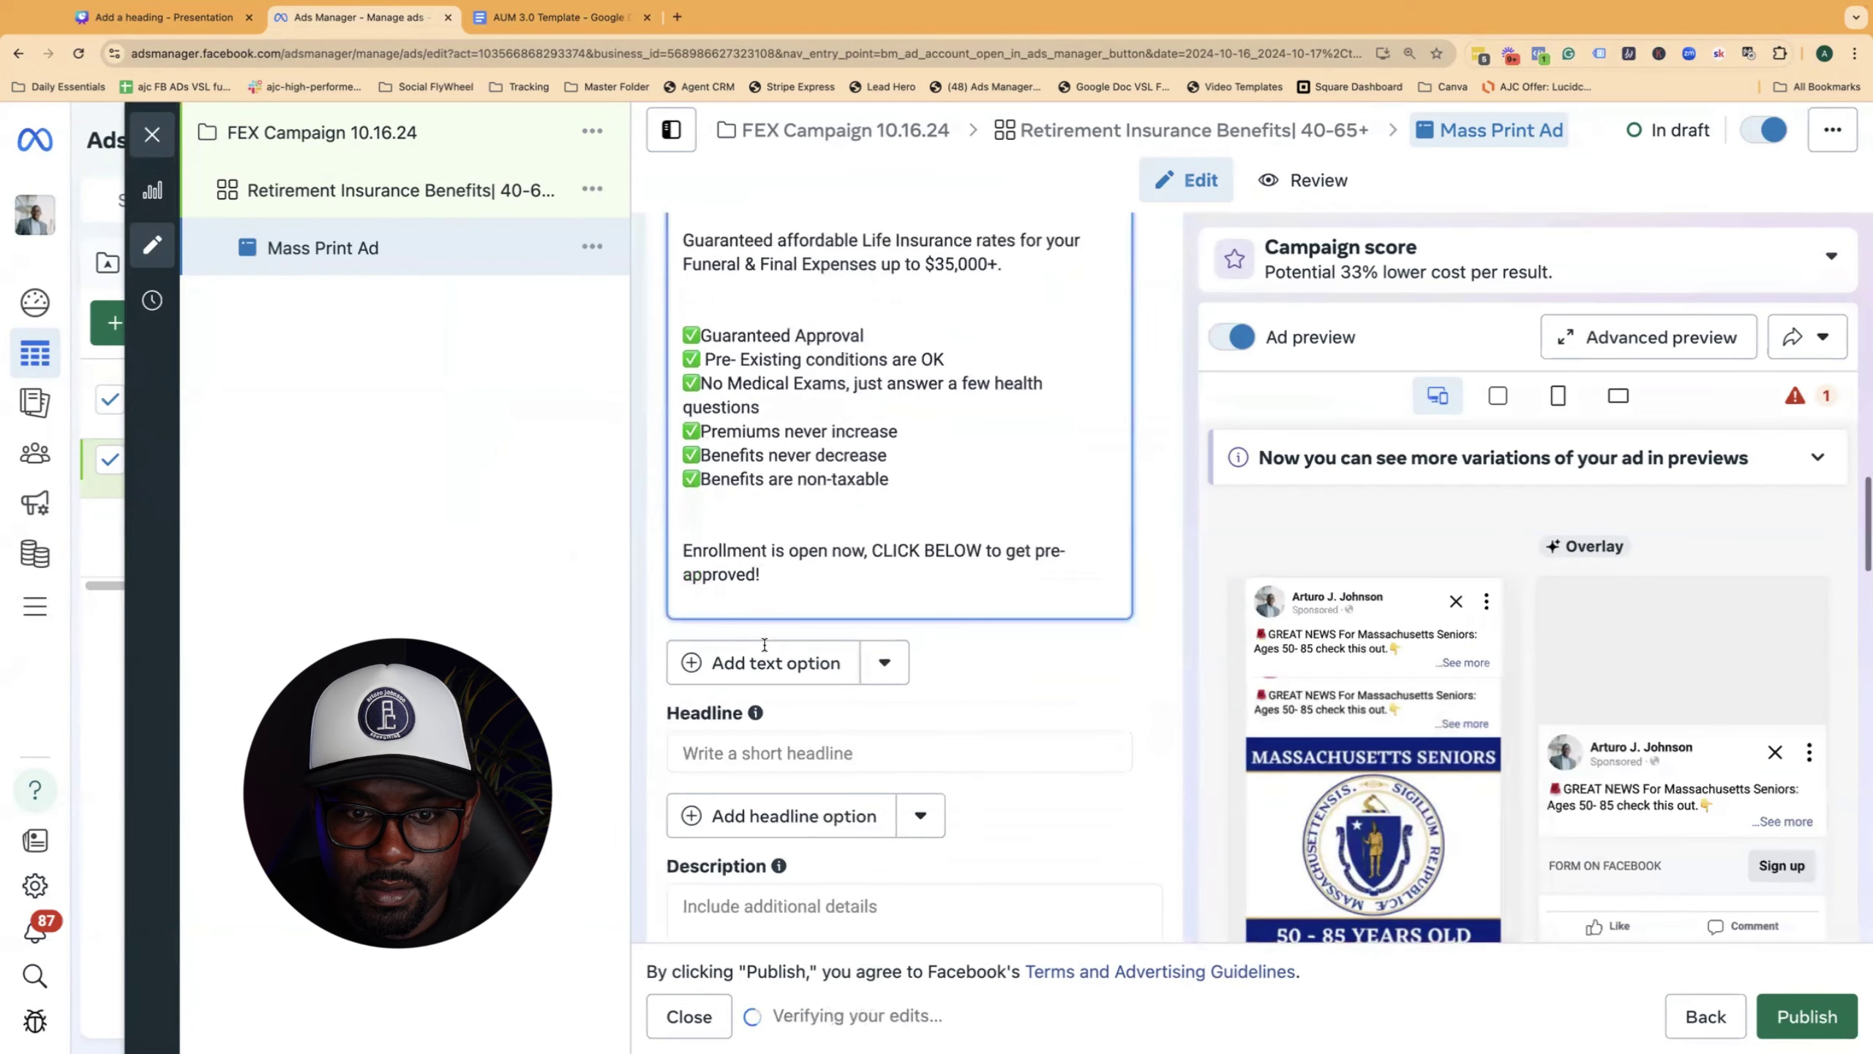
{"action": "left_click", "coordinate": [764, 644]}
{"action": "scroll", "coordinate": [764, 643], "scroll_direction": "down", "scroll_amount": 2}
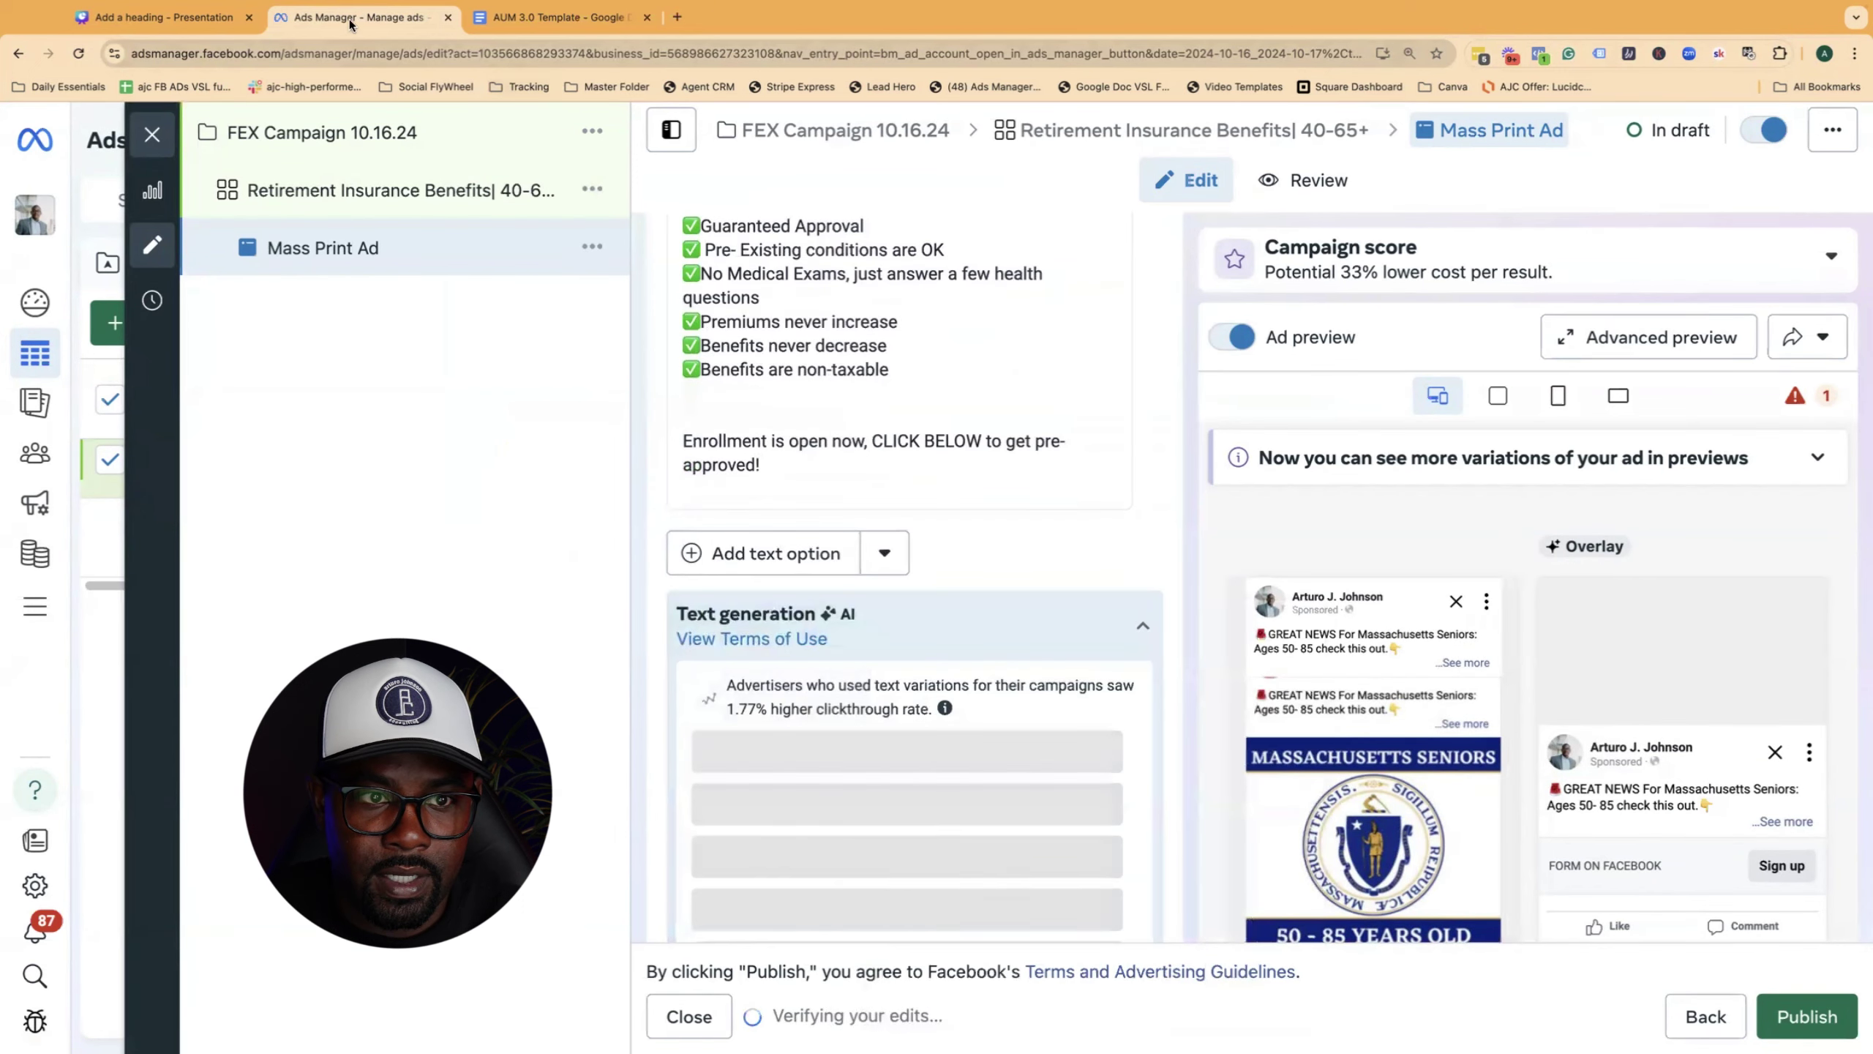
Copy the 'New 2022 Senior Benefits' headline from the template
{"action": "left_click", "coordinate": [559, 17]}
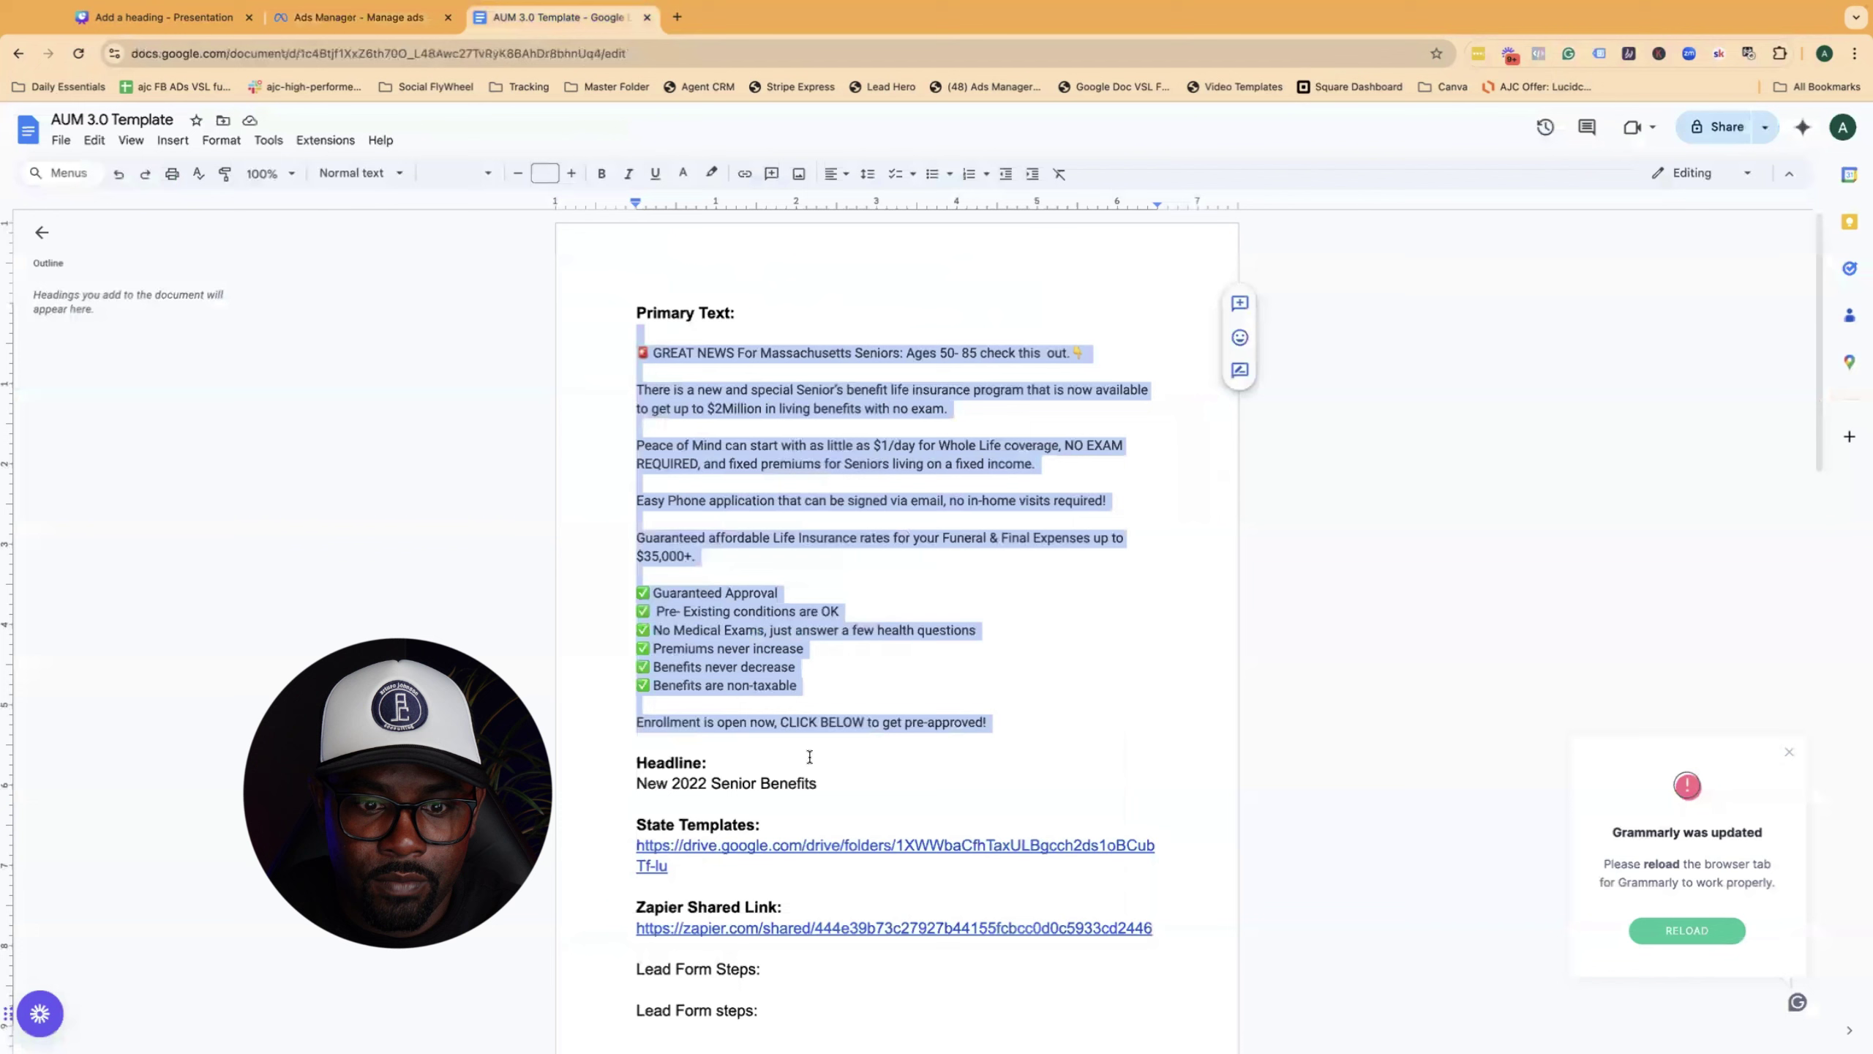
{"action": "left_click_drag", "start_coordinate": [821, 790], "coordinate": [631, 783]}
{"action": "key", "text": "super+c"}
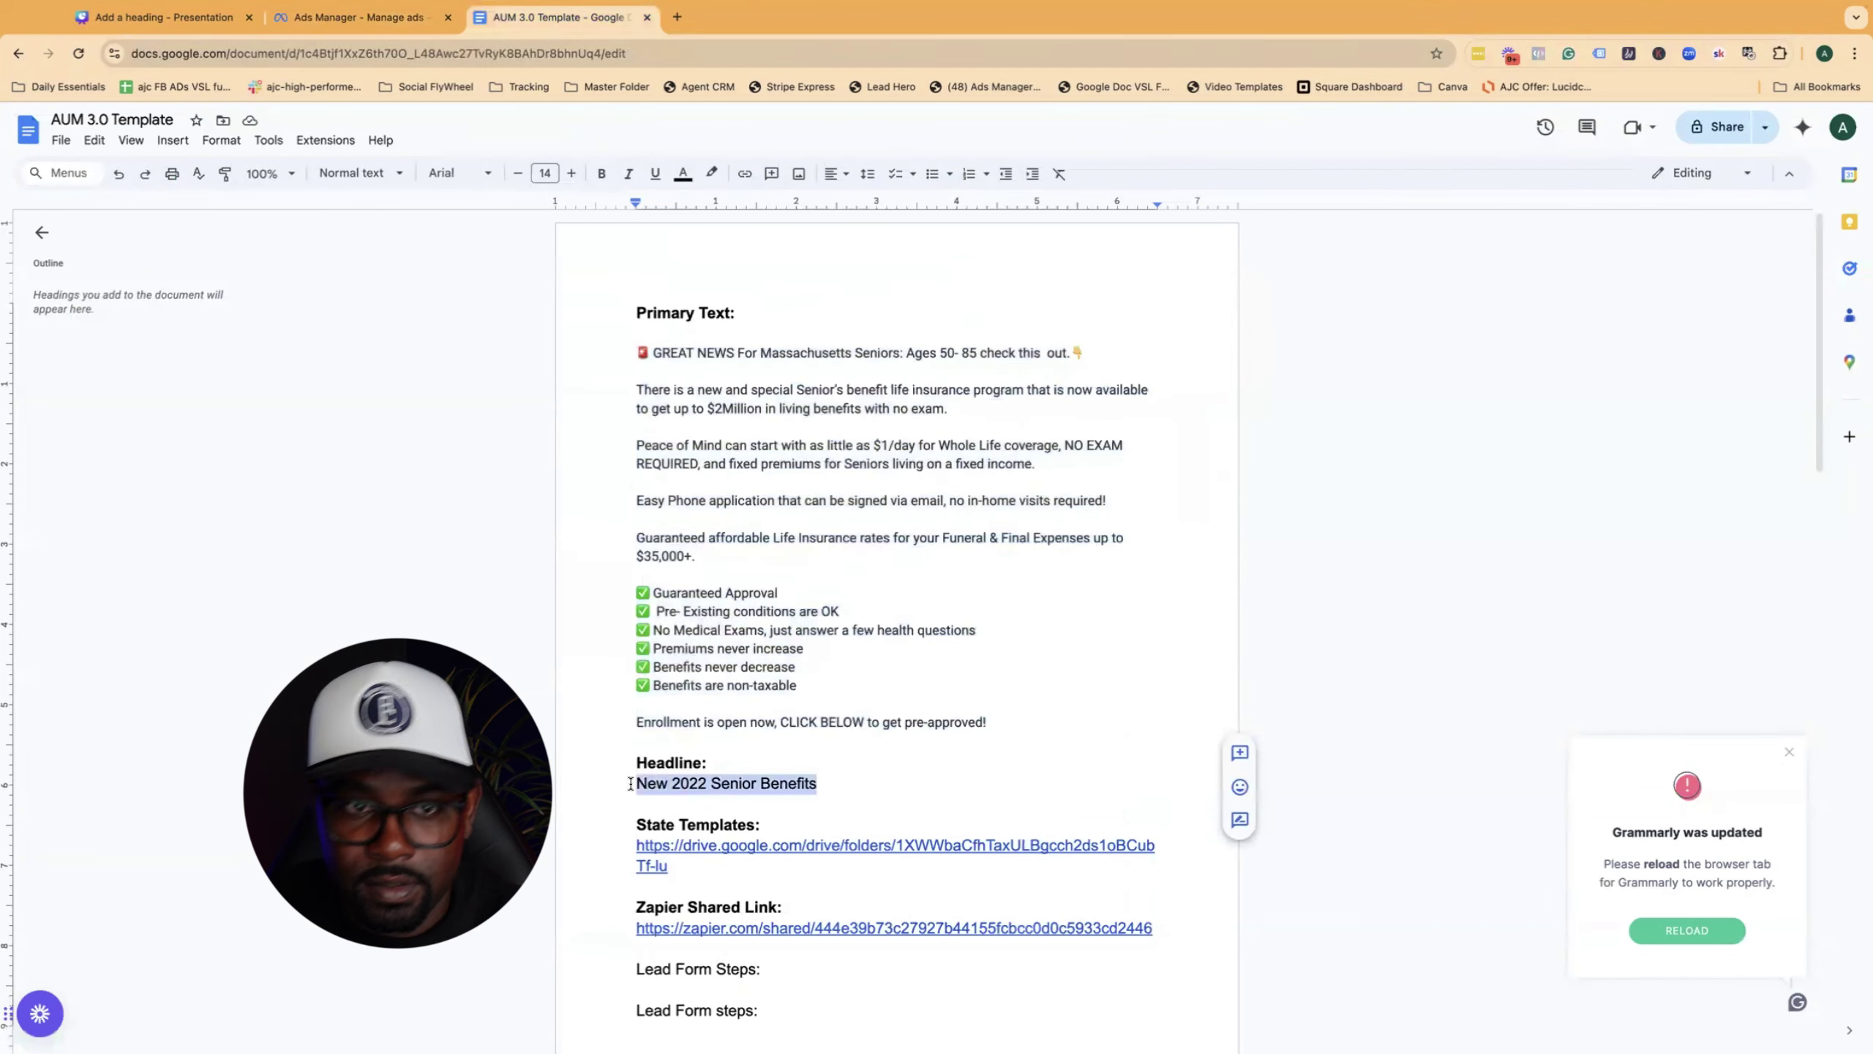
{"action": "left_click", "coordinate": [392, 19]}
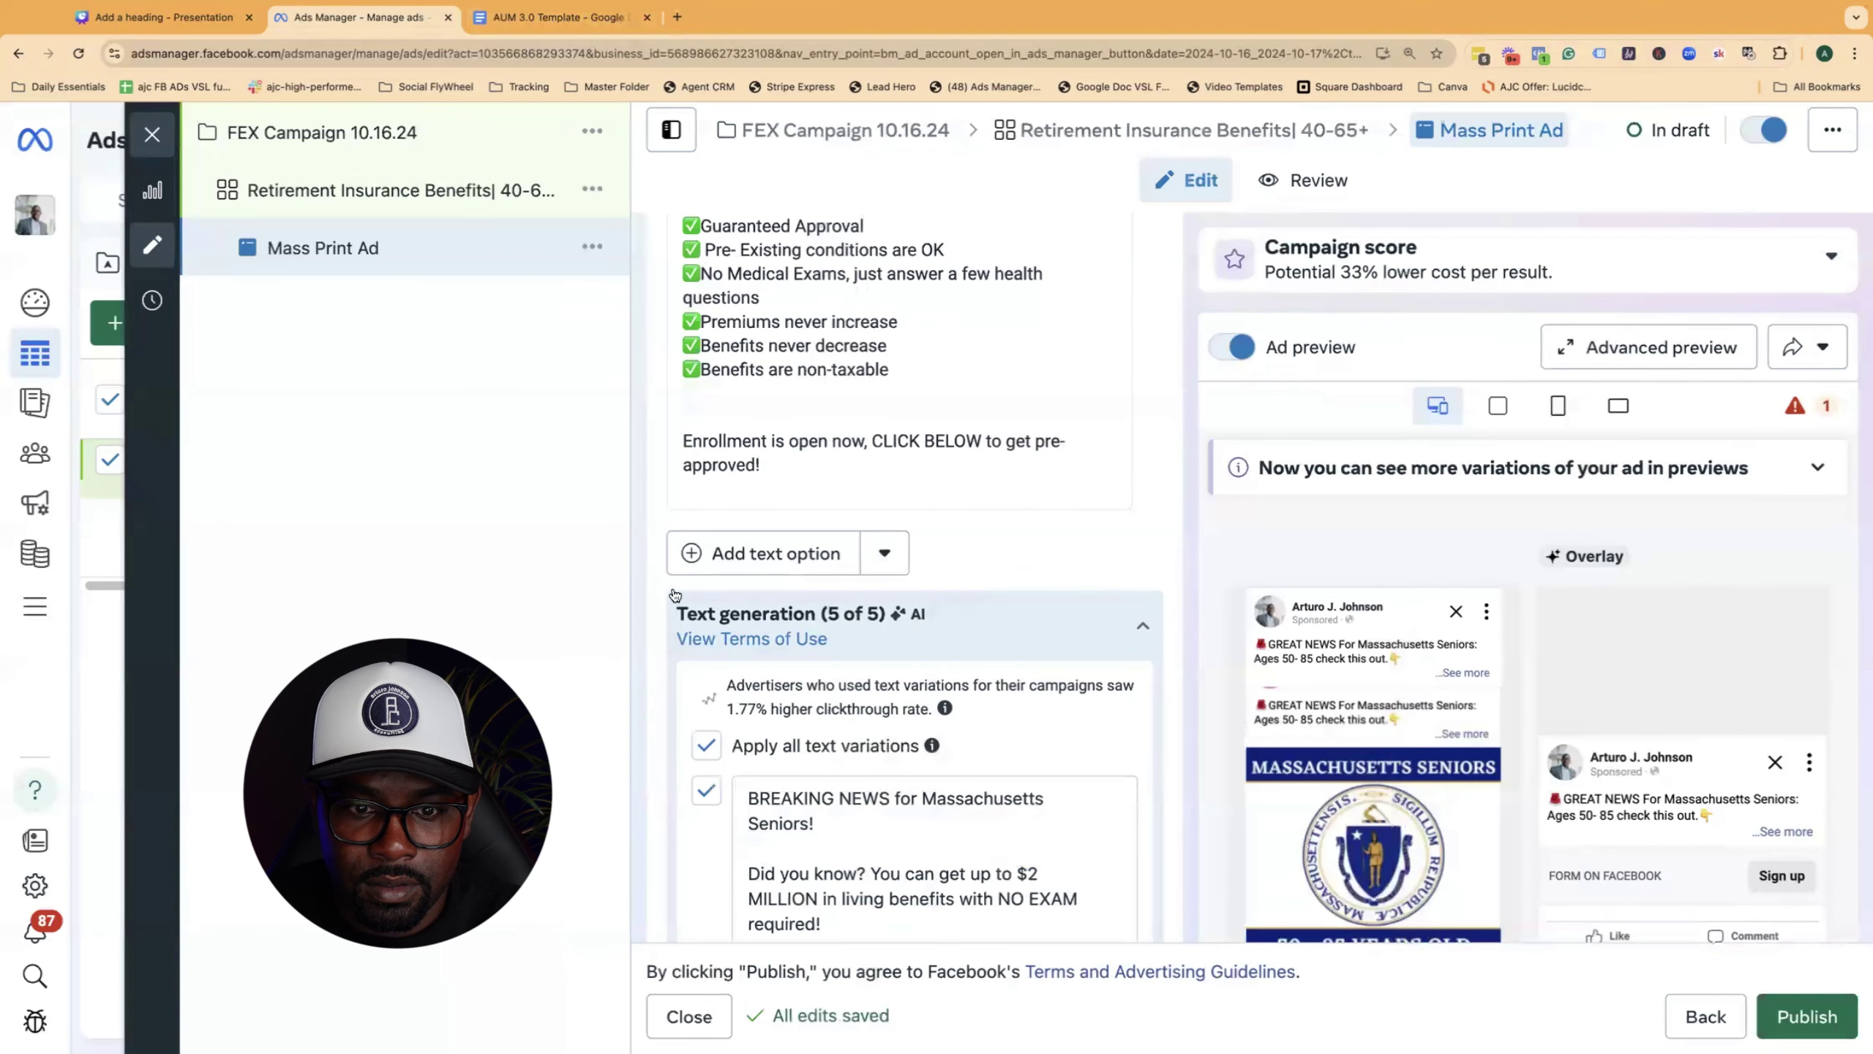
Paste the headline and update it to 'New 2025 Senior Benefits', checking it against the template
{"action": "scroll", "coordinate": [980, 521], "scroll_direction": "down", "scroll_amount": 10}
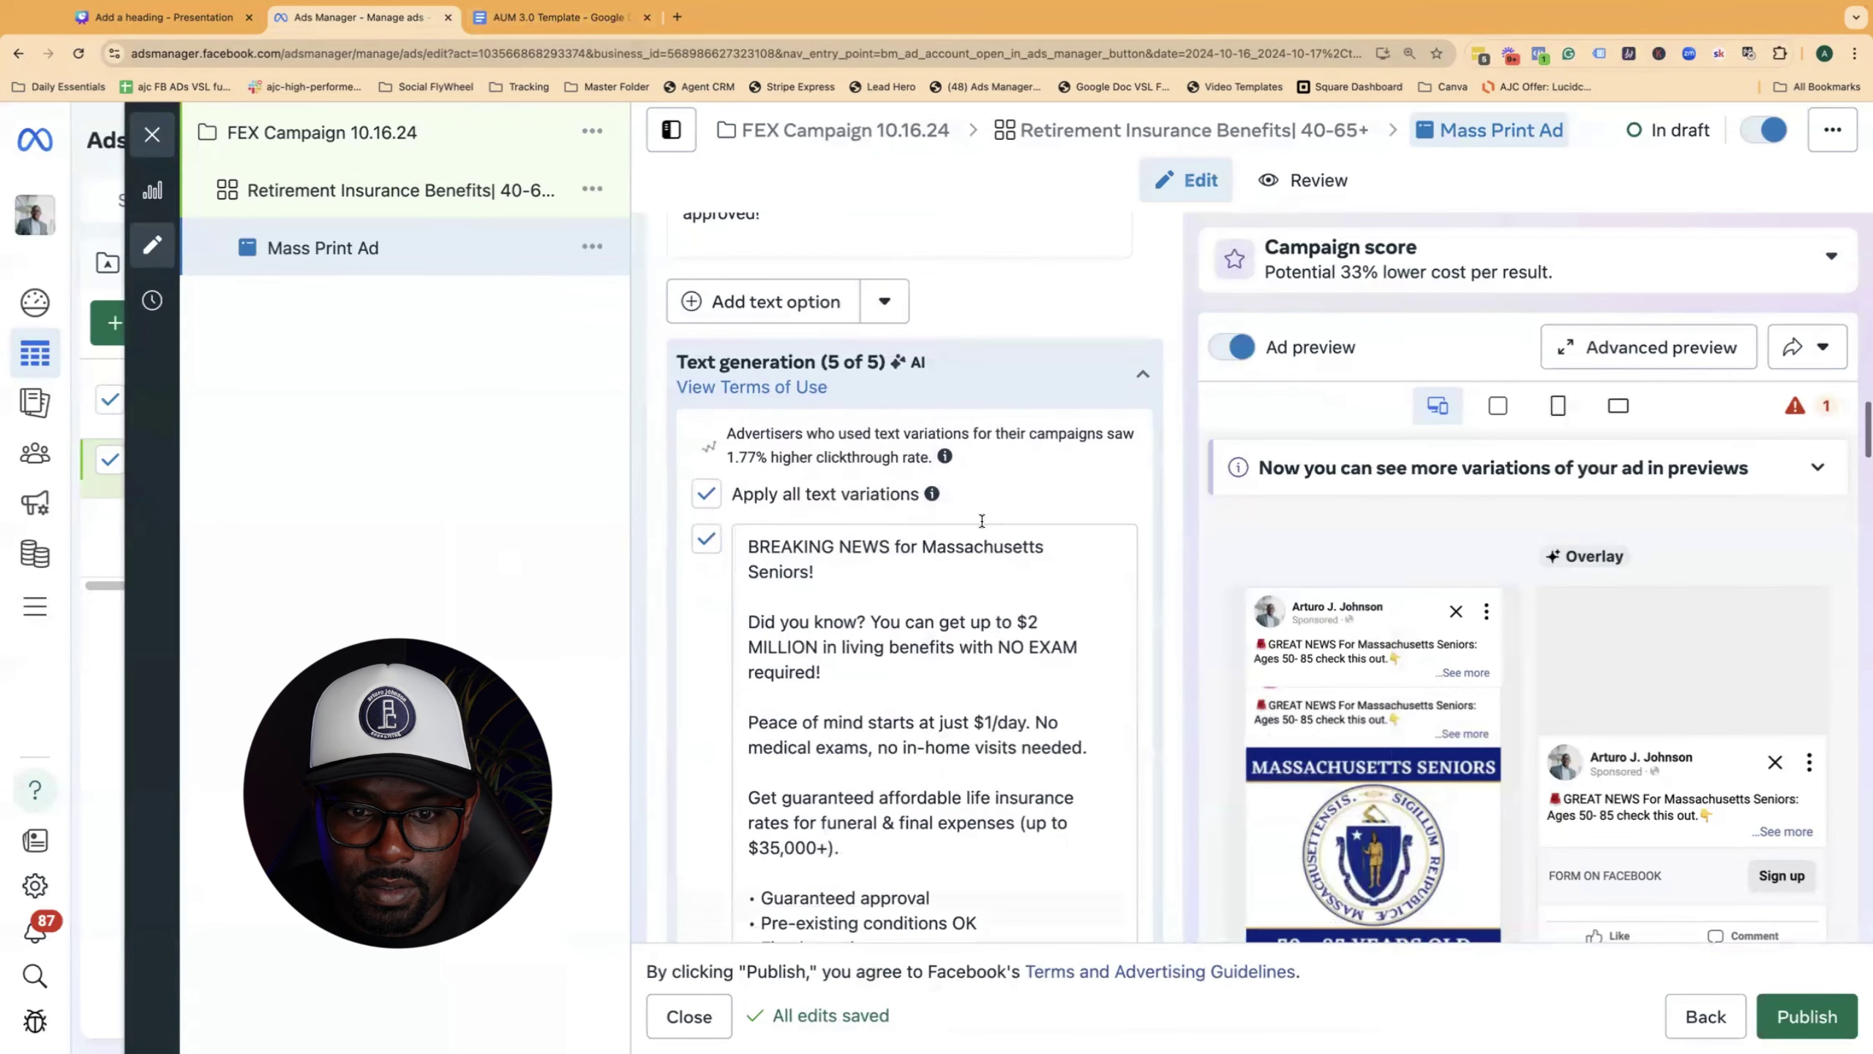
{"action": "scroll", "coordinate": [981, 628], "scroll_direction": "down", "scroll_amount": 10}
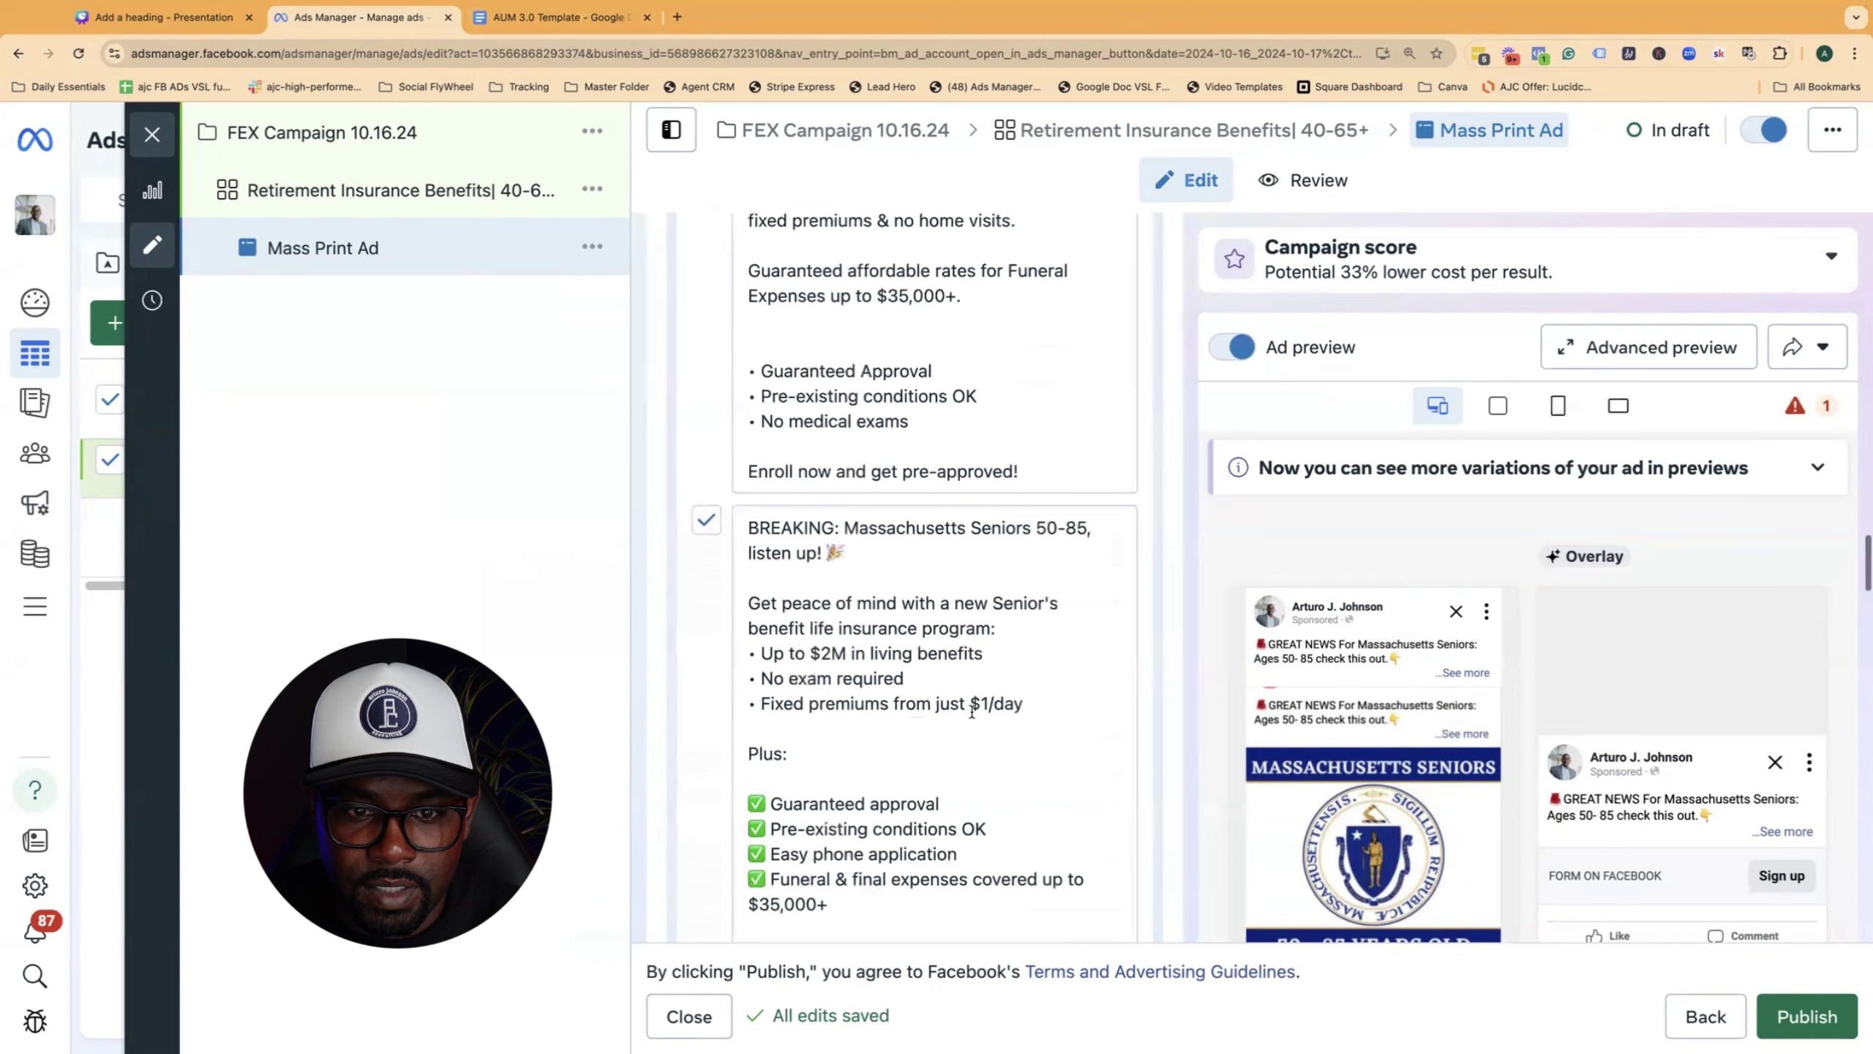
{"action": "scroll", "coordinate": [972, 715], "scroll_direction": "down", "scroll_amount": 3}
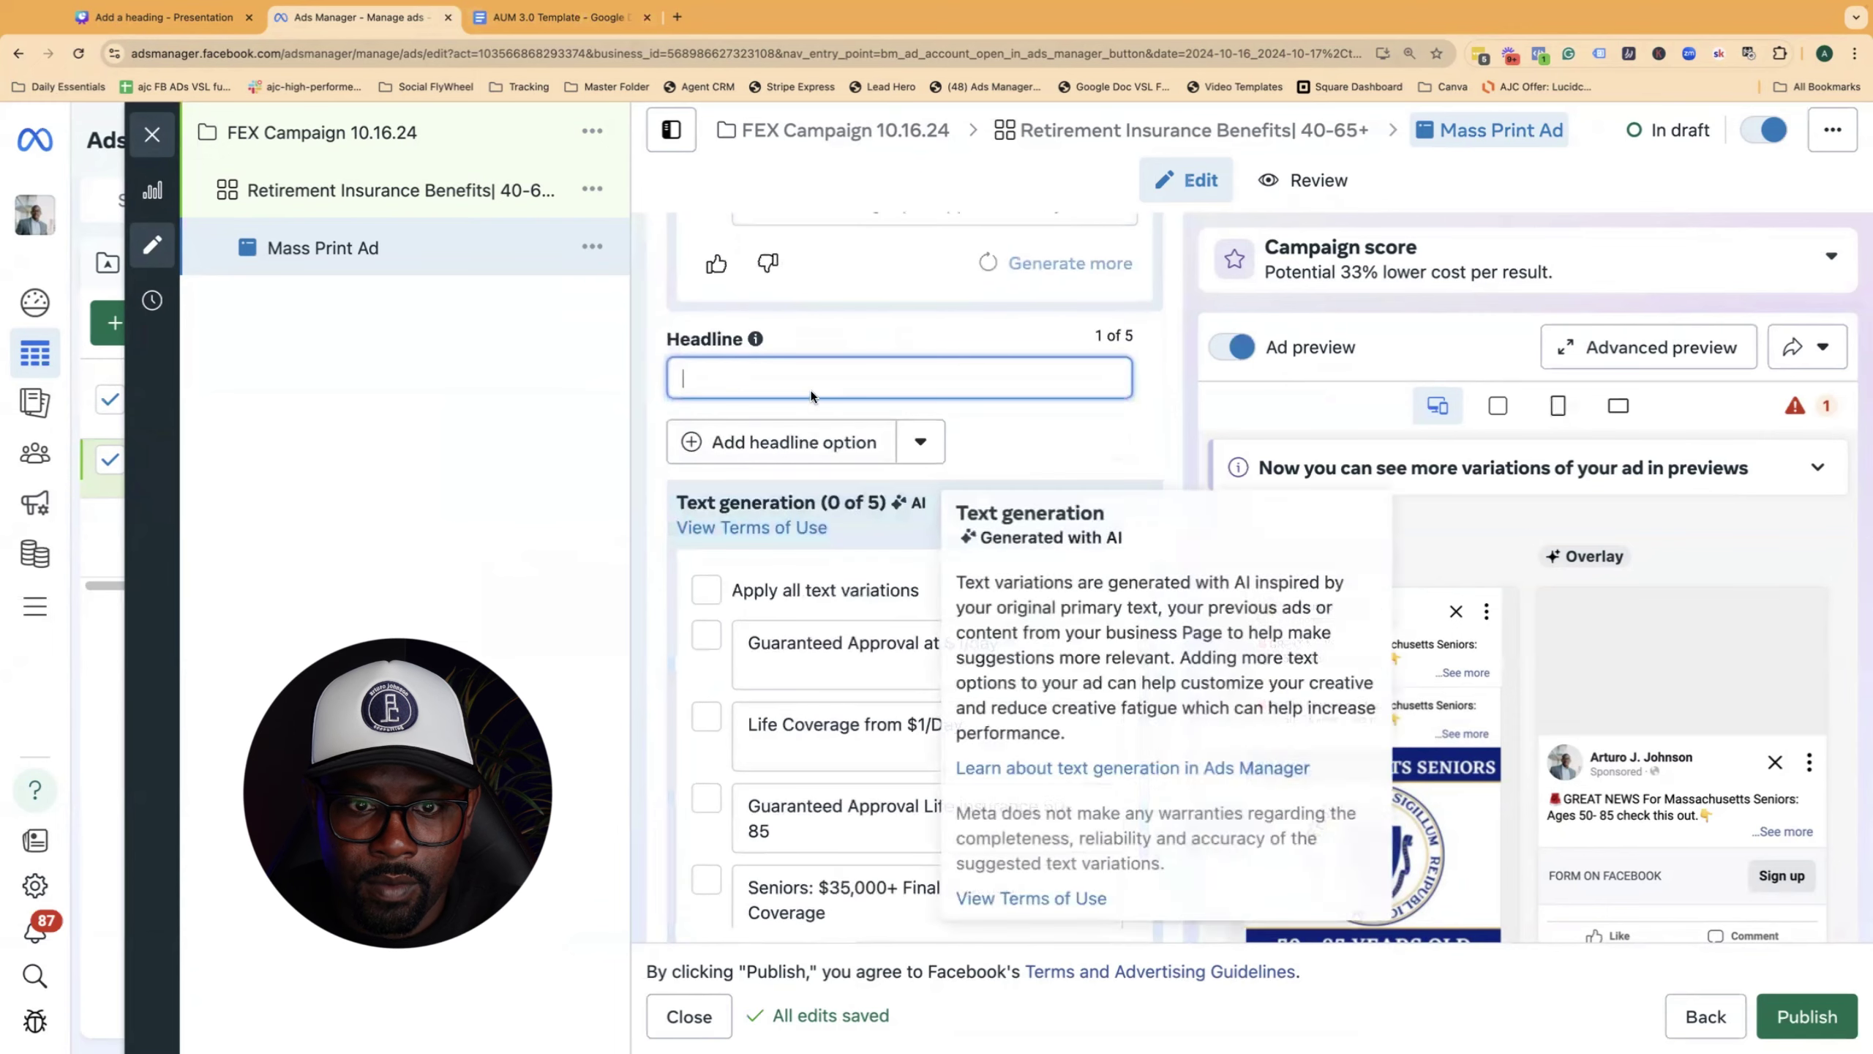
{"action": "key", "text": "super+v"}
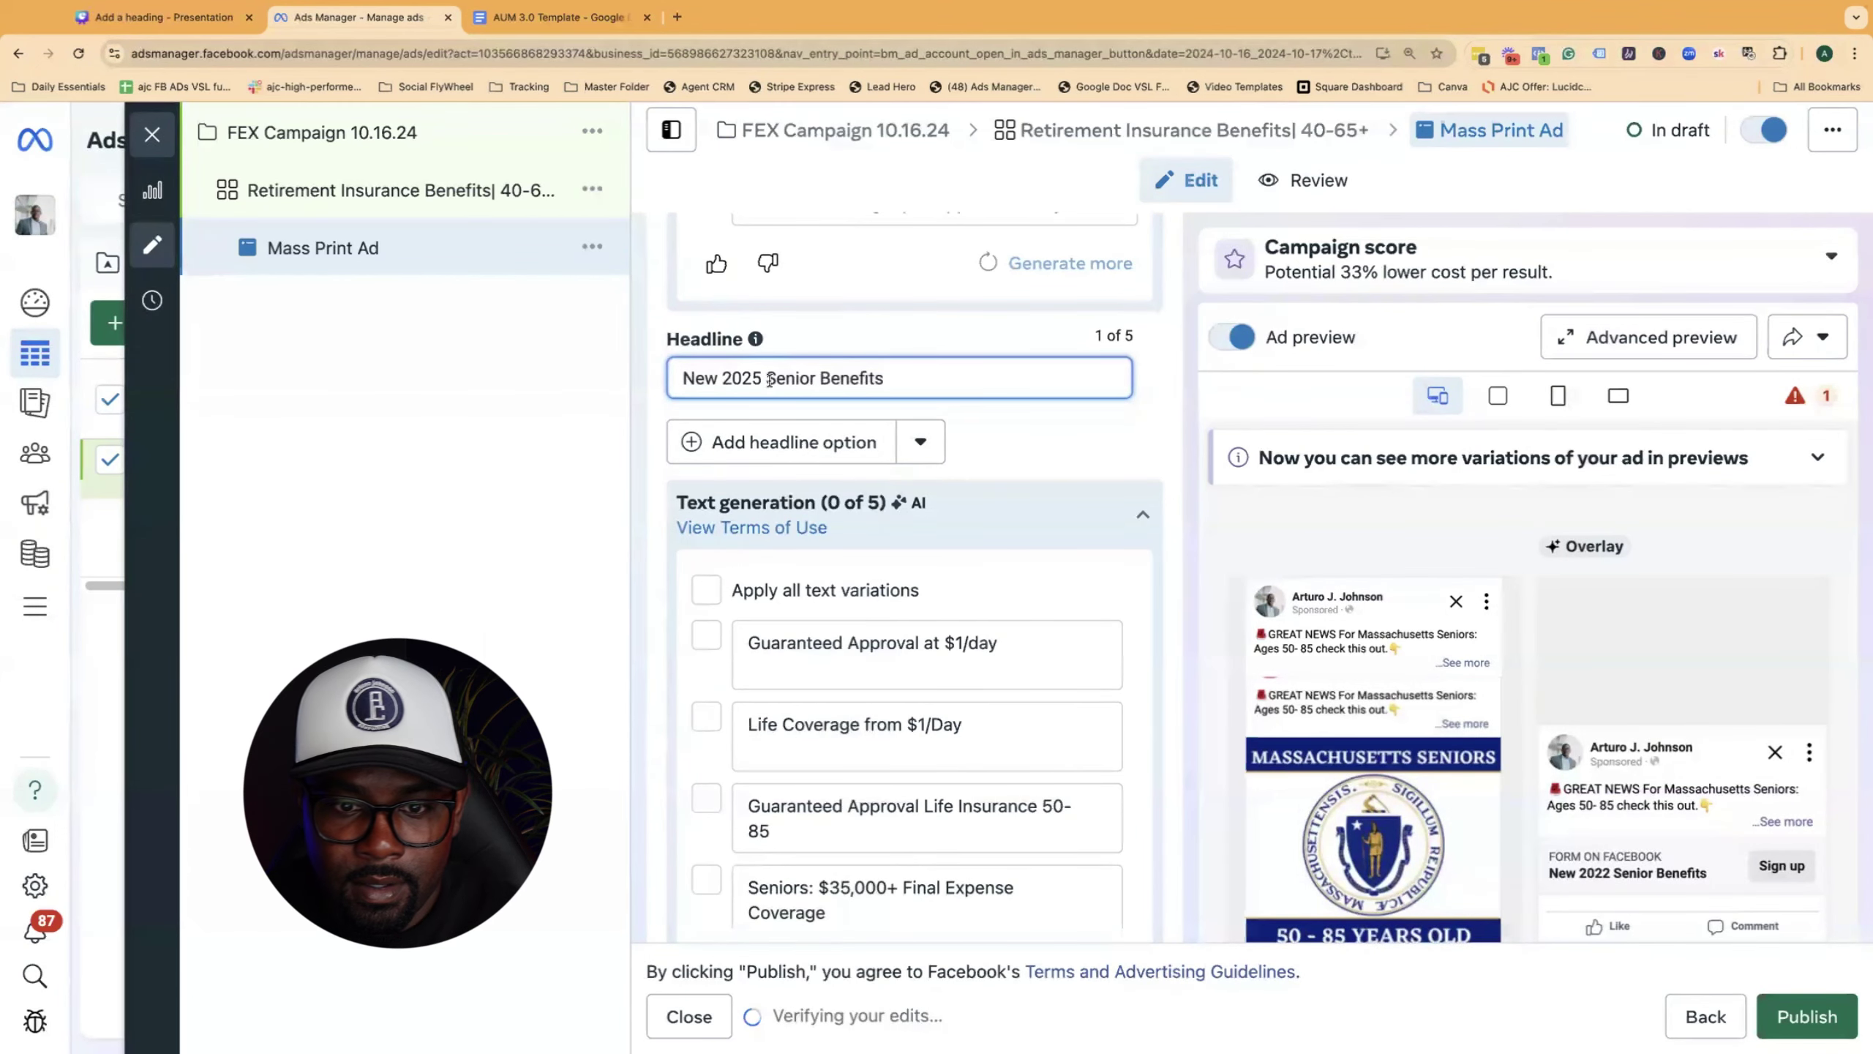
{"action": "scroll", "coordinate": [1147, 580], "scroll_direction": "down", "scroll_amount": 4}
{"action": "scroll", "coordinate": [1147, 587], "scroll_direction": "down", "scroll_amount": 4}
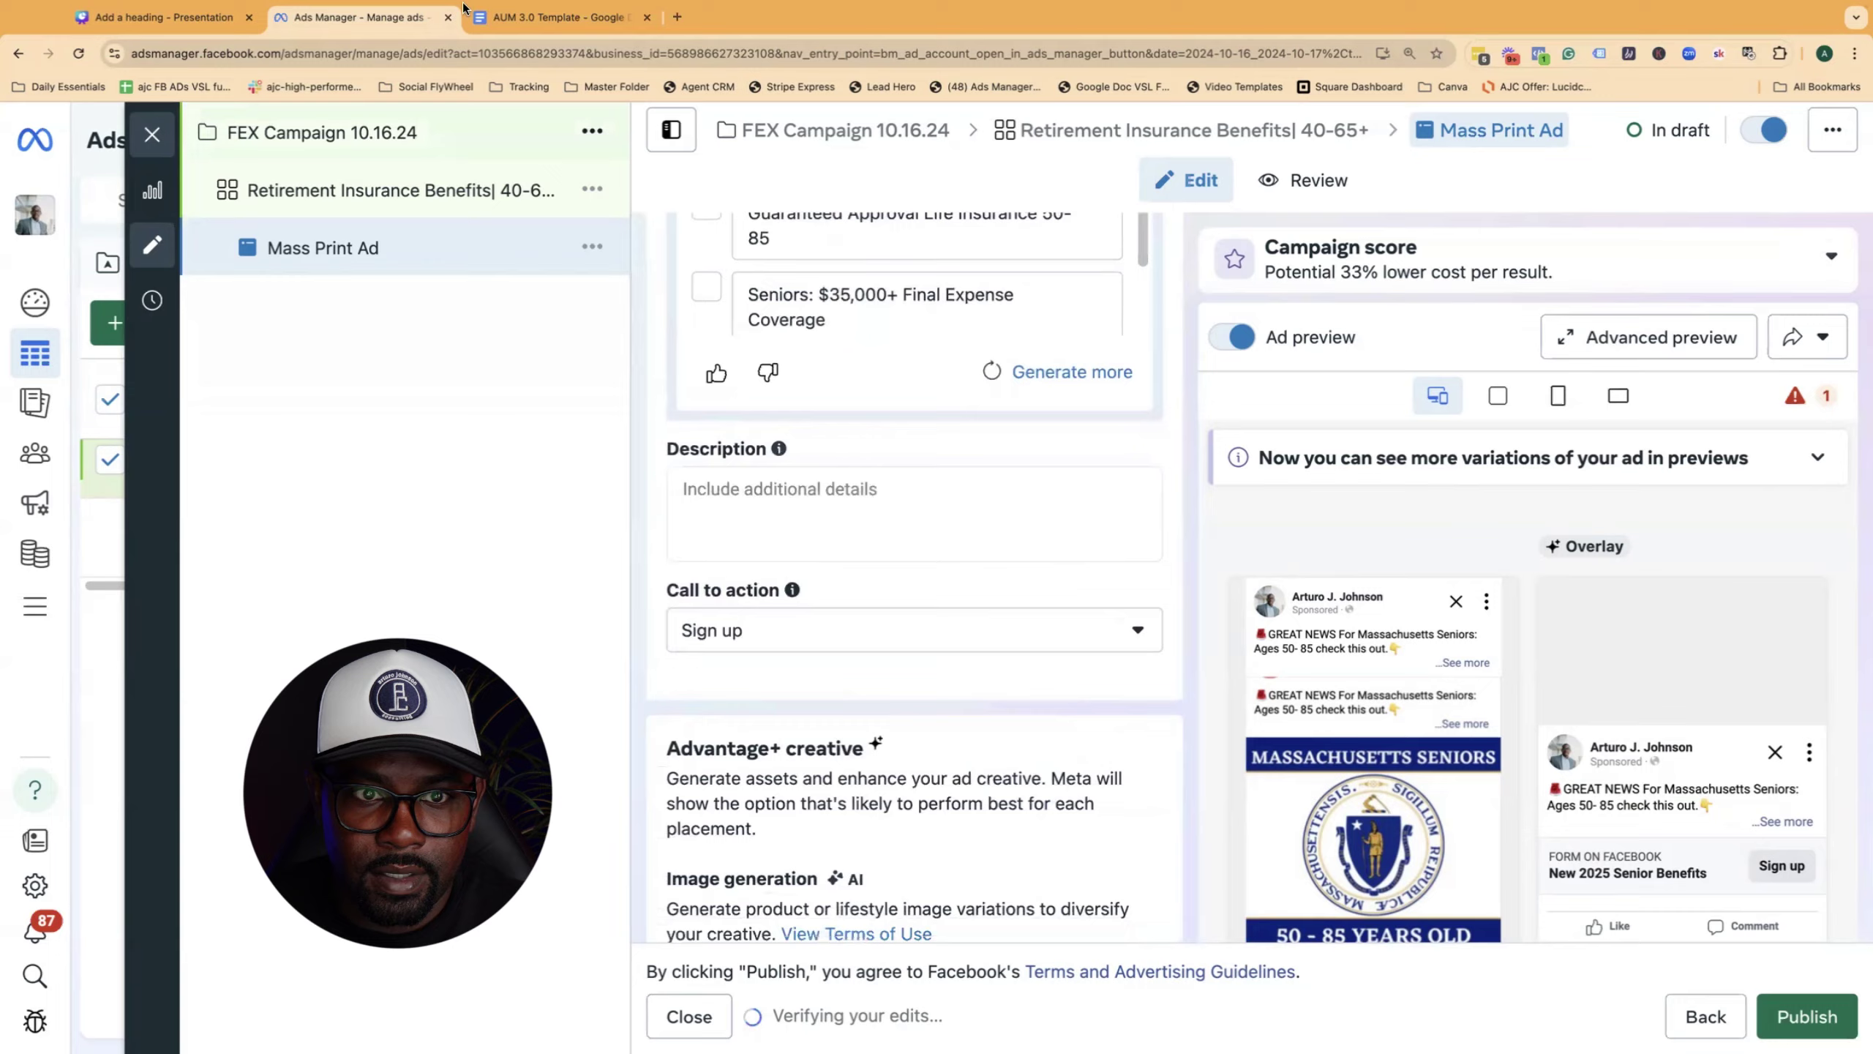
{"action": "left_click", "coordinate": [546, 17]}
{"action": "scroll", "coordinate": [734, 451], "scroll_direction": "down", "scroll_amount": 1}
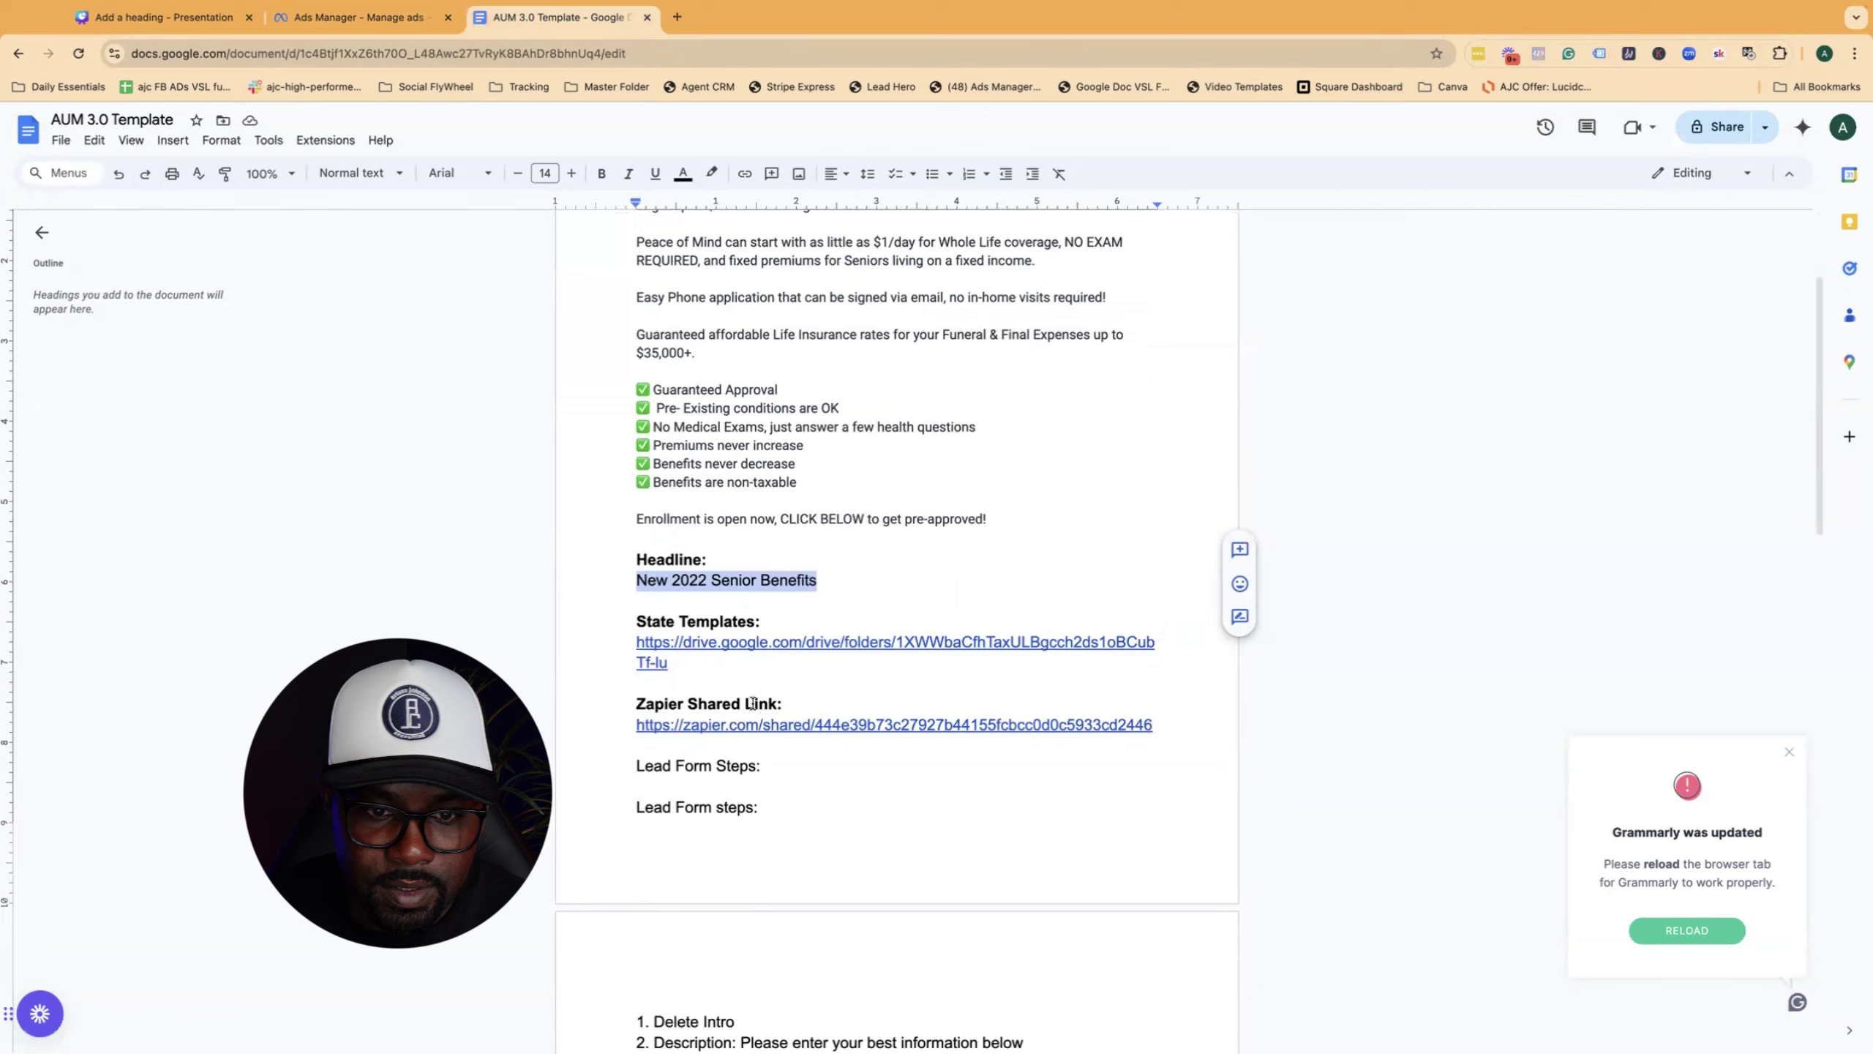
{"action": "scroll", "coordinate": [752, 704], "scroll_direction": "down", "scroll_amount": 4}
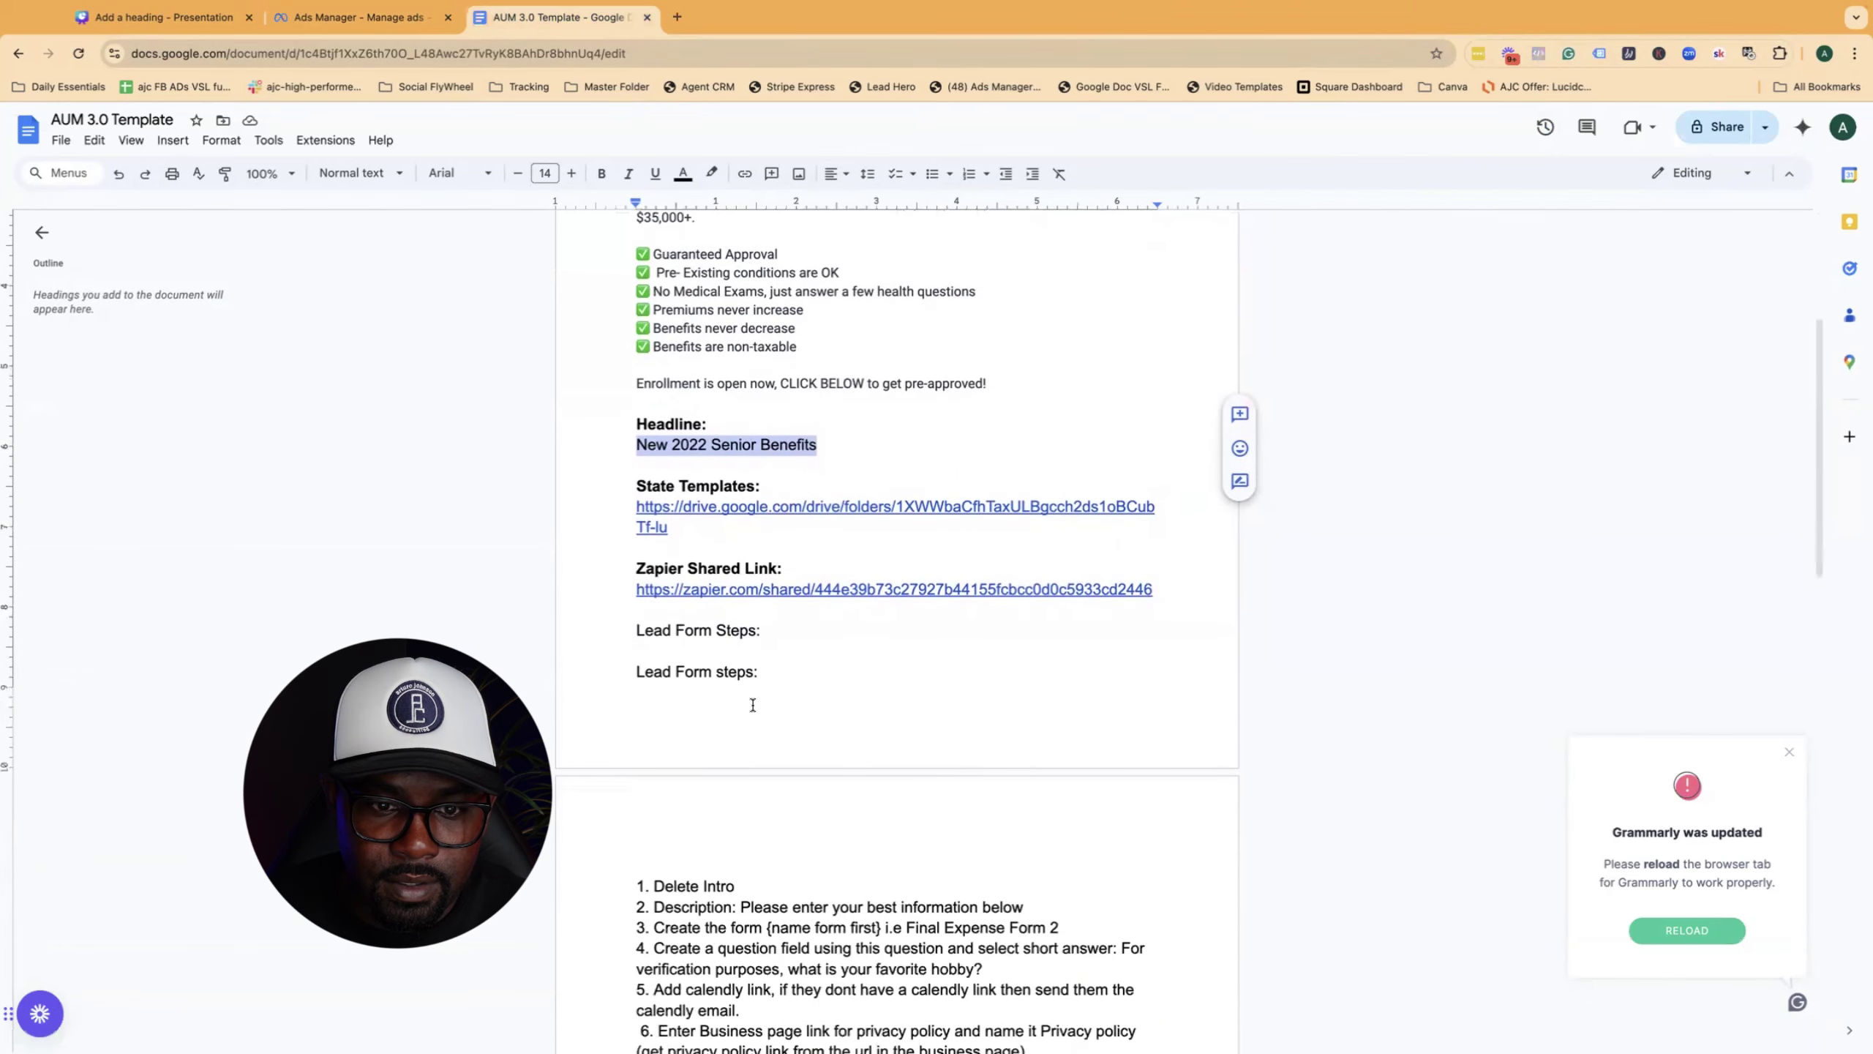
{"action": "scroll", "coordinate": [753, 704], "scroll_direction": "up", "scroll_amount": 3}
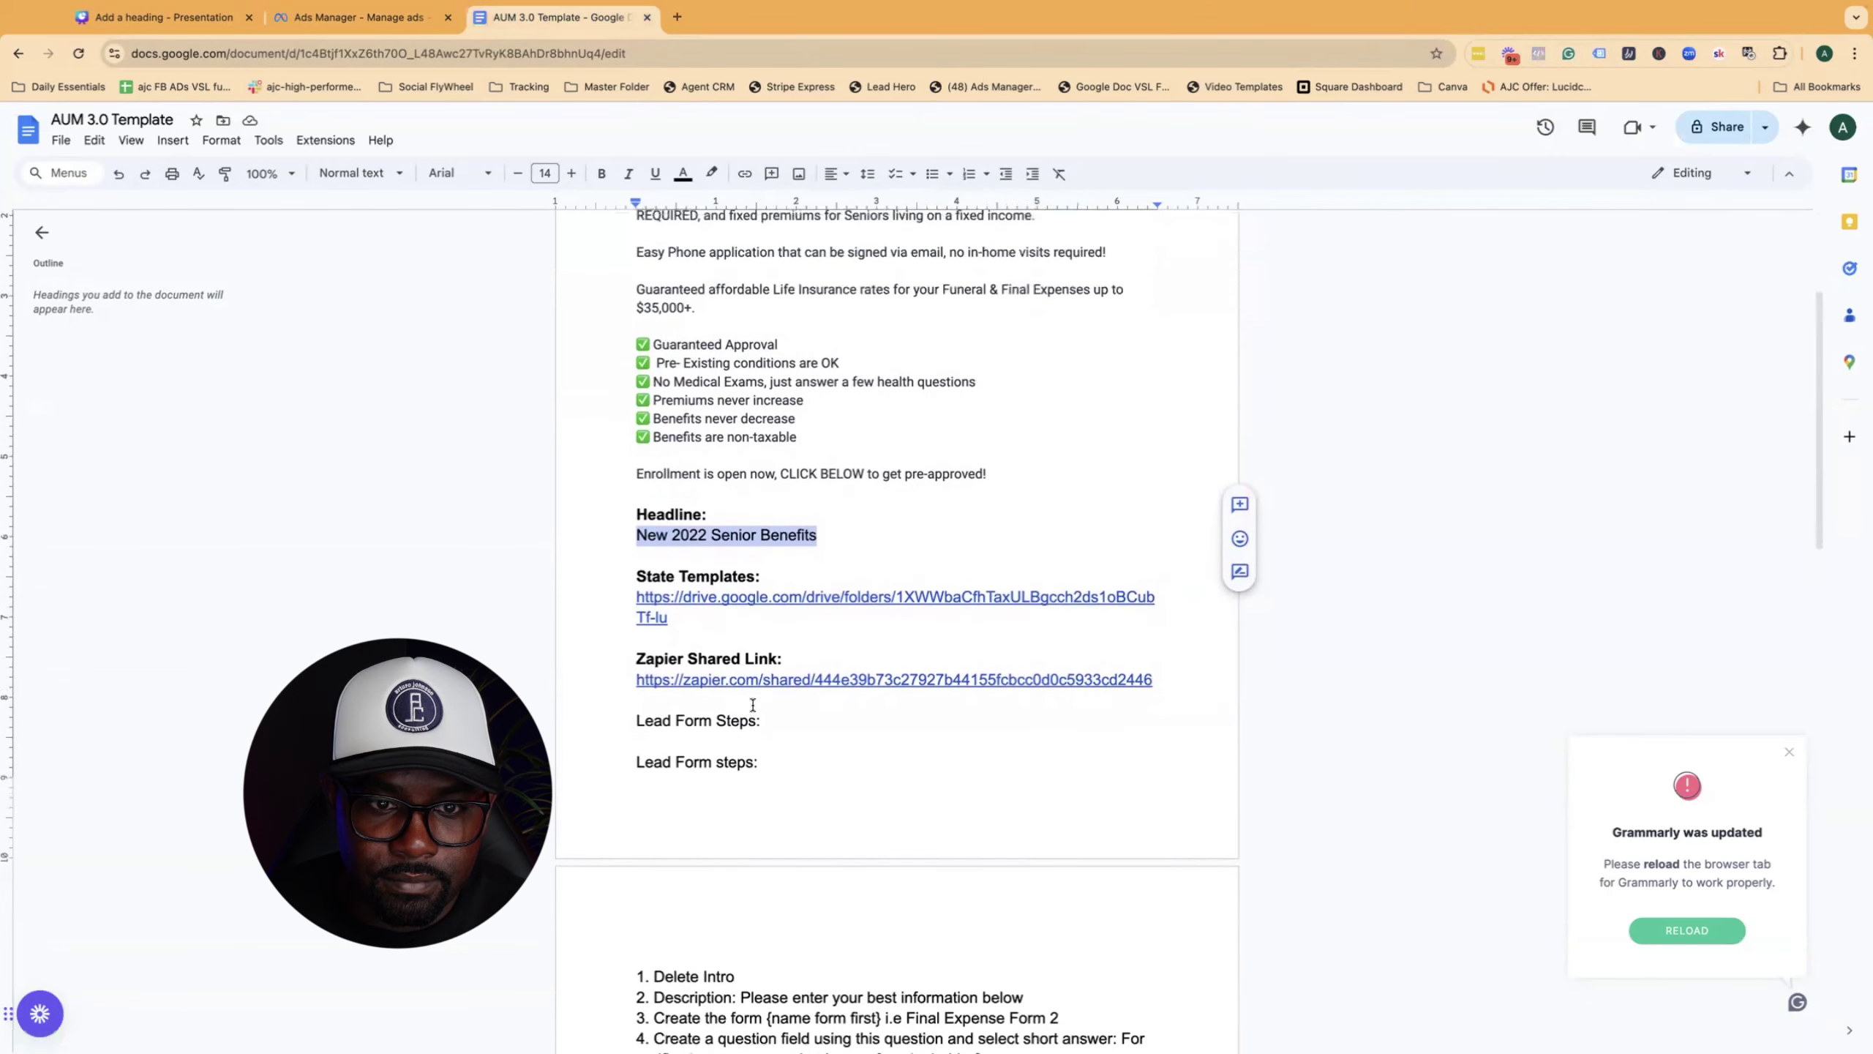
{"action": "left_click", "coordinate": [333, 14]}
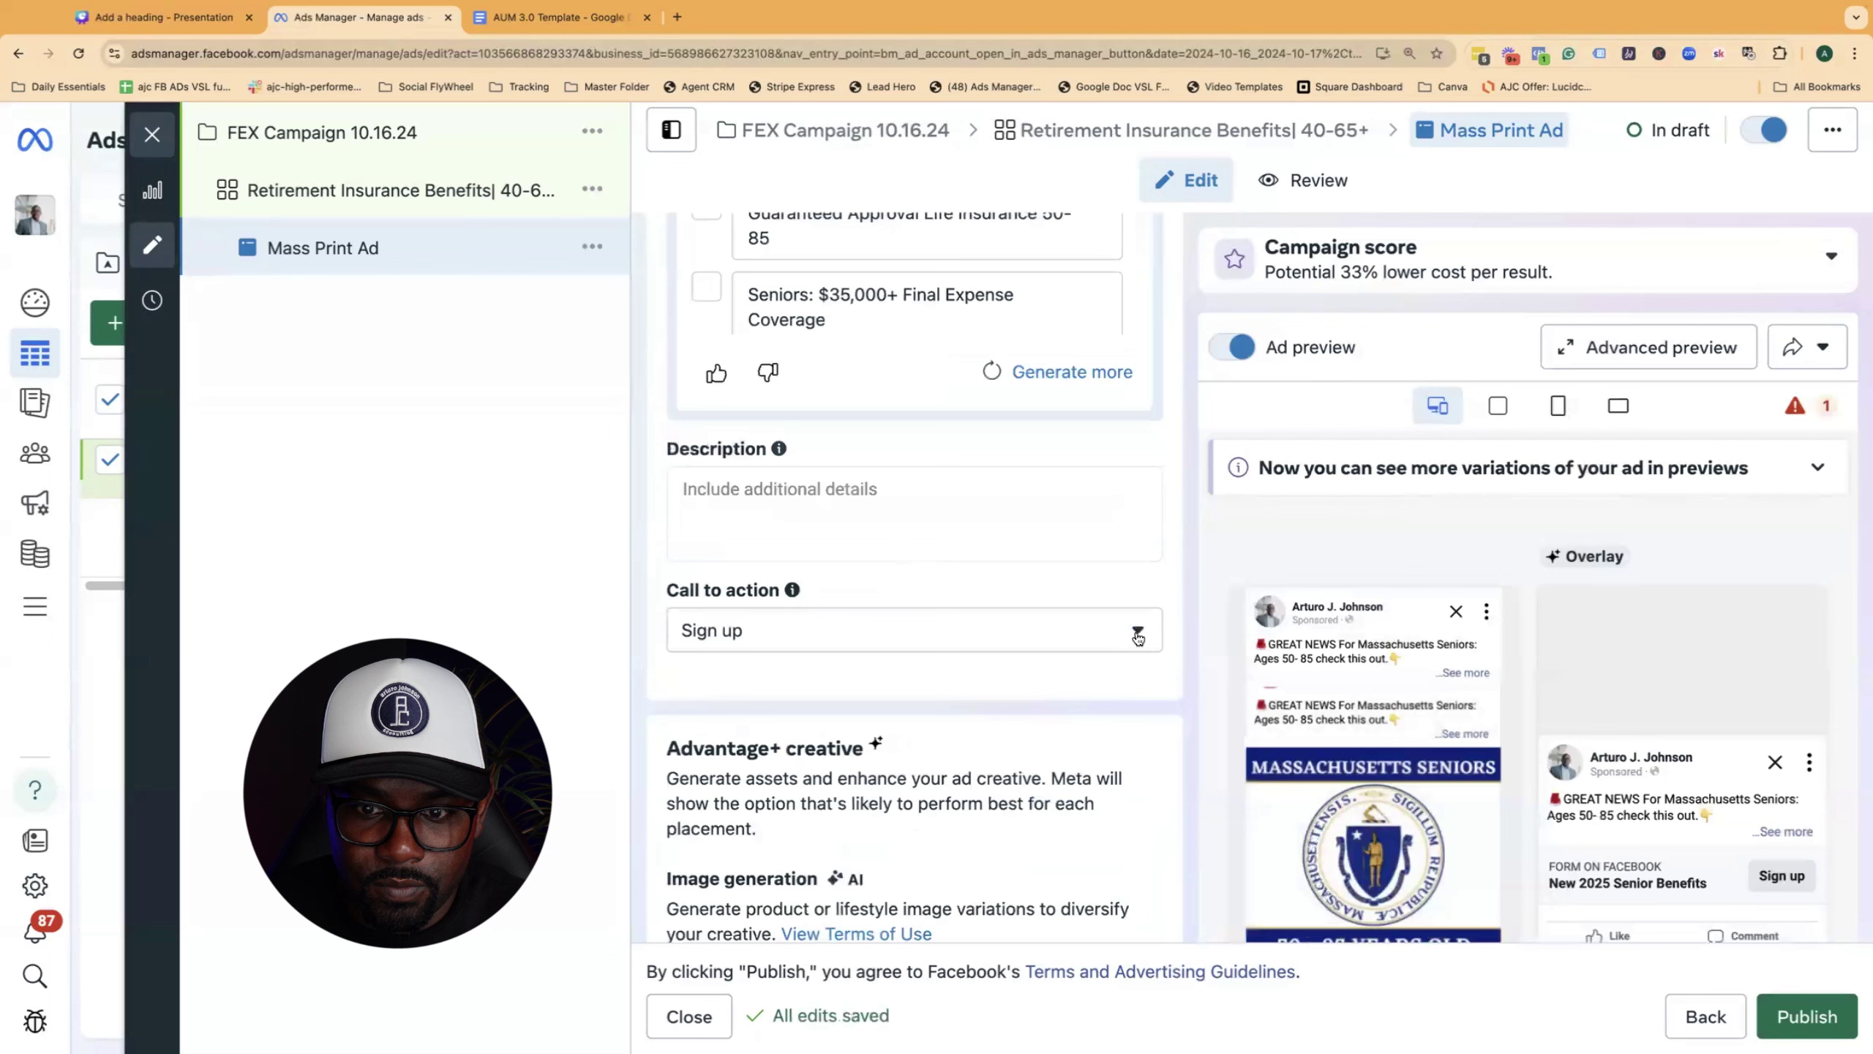
Pick Learn more as the ad's call to action, then scroll down to the Instant form section
{"action": "left_click", "coordinate": [1000, 643]}
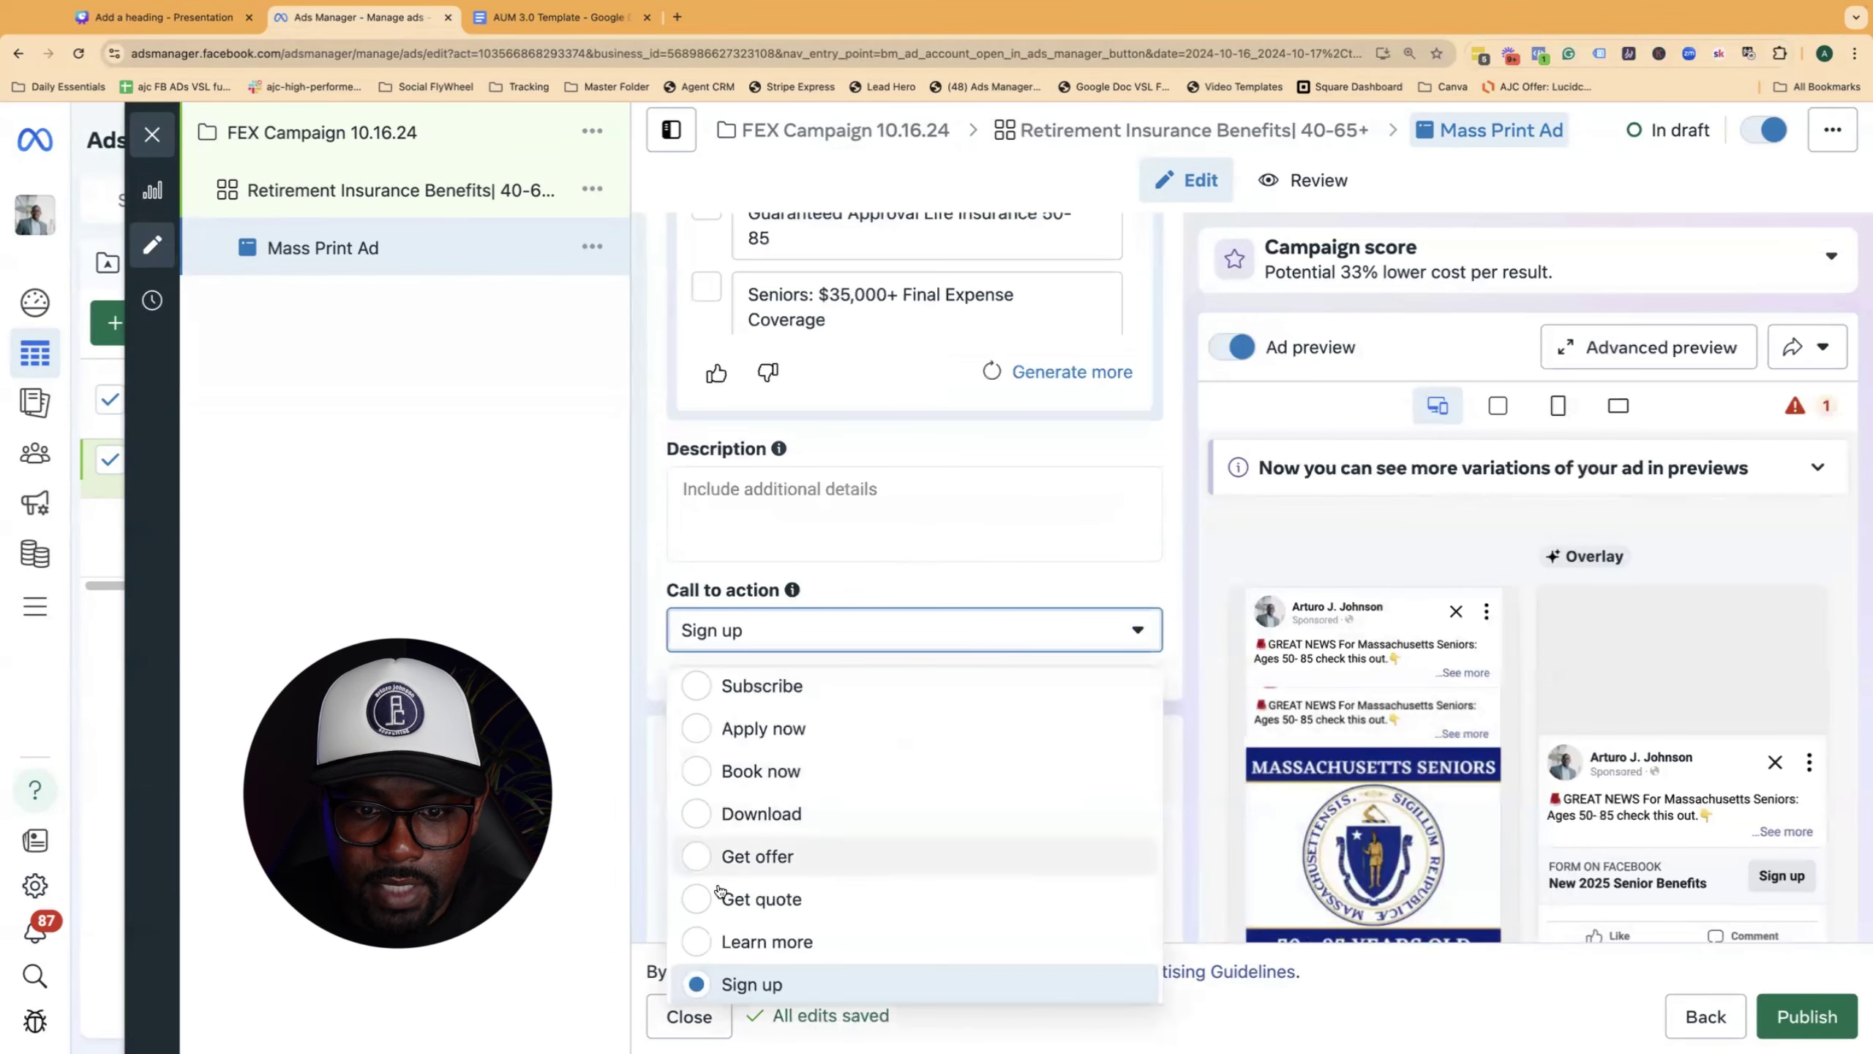
{"action": "left_click", "coordinate": [714, 938]}
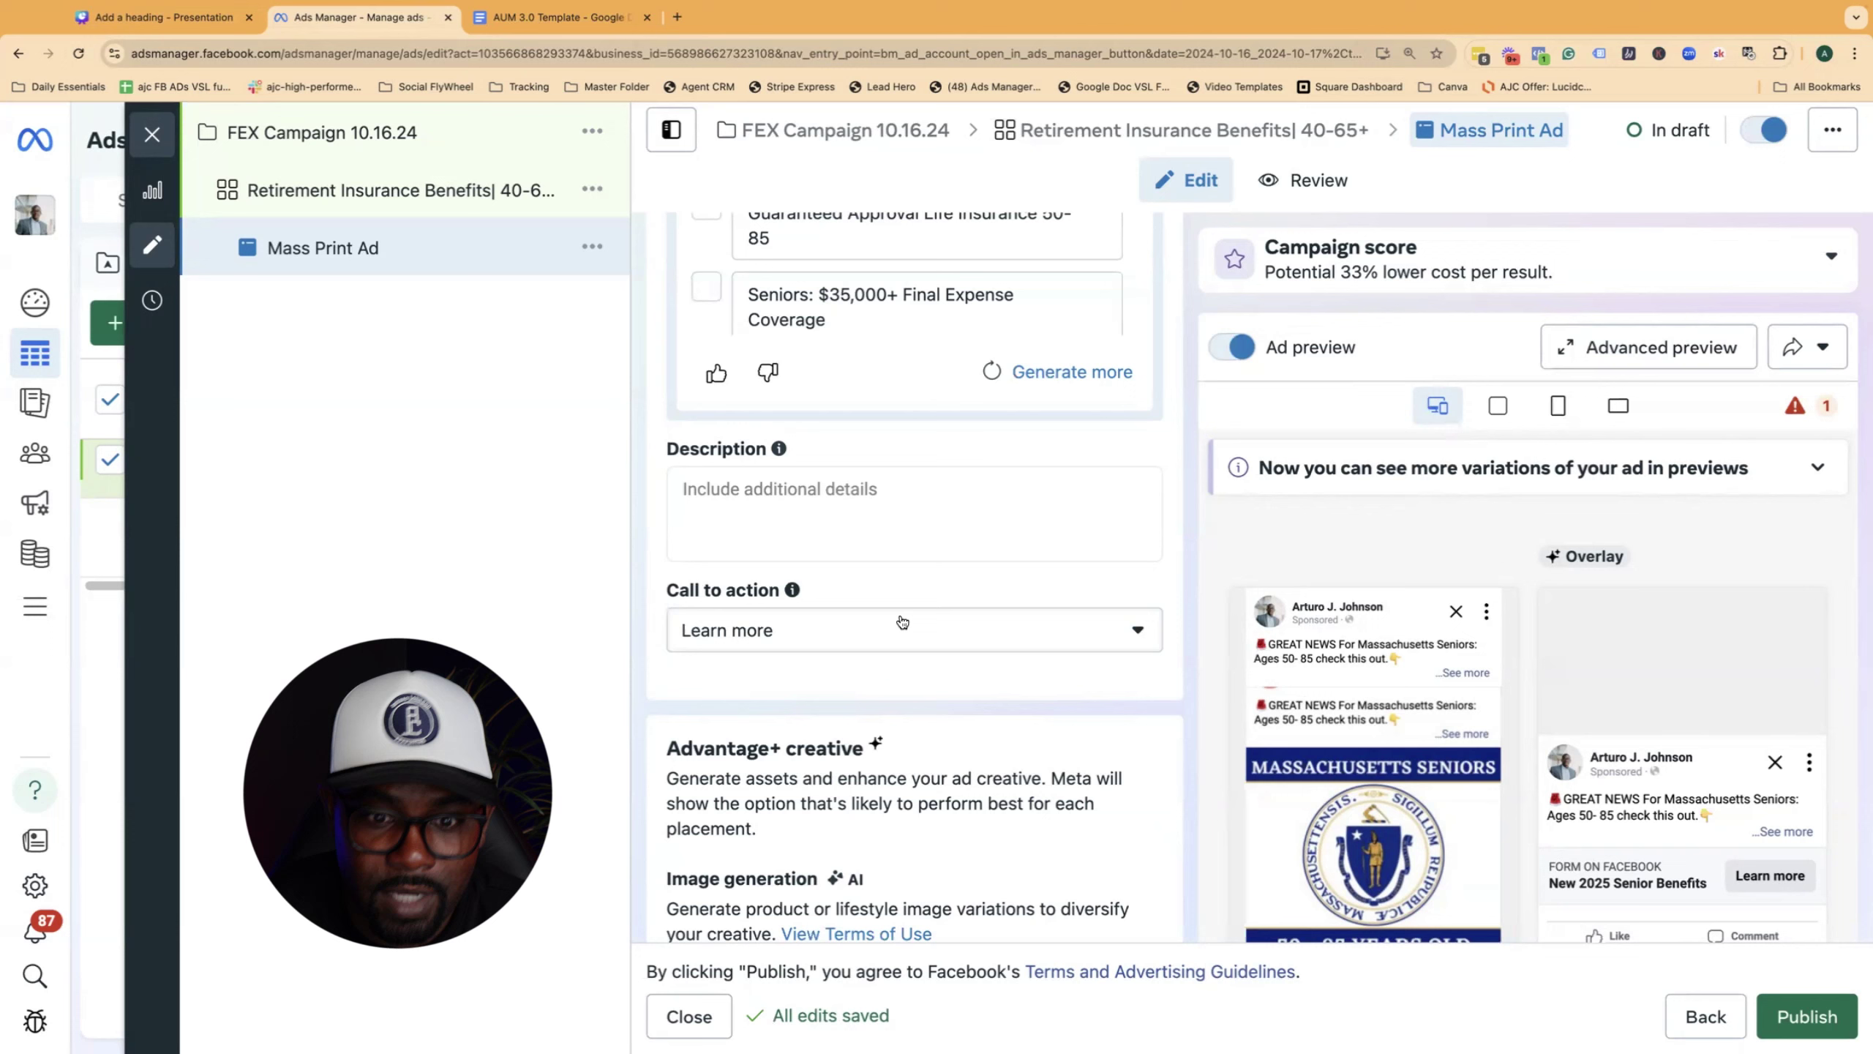
{"action": "scroll", "coordinate": [906, 712], "scroll_direction": "down", "scroll_amount": 5}
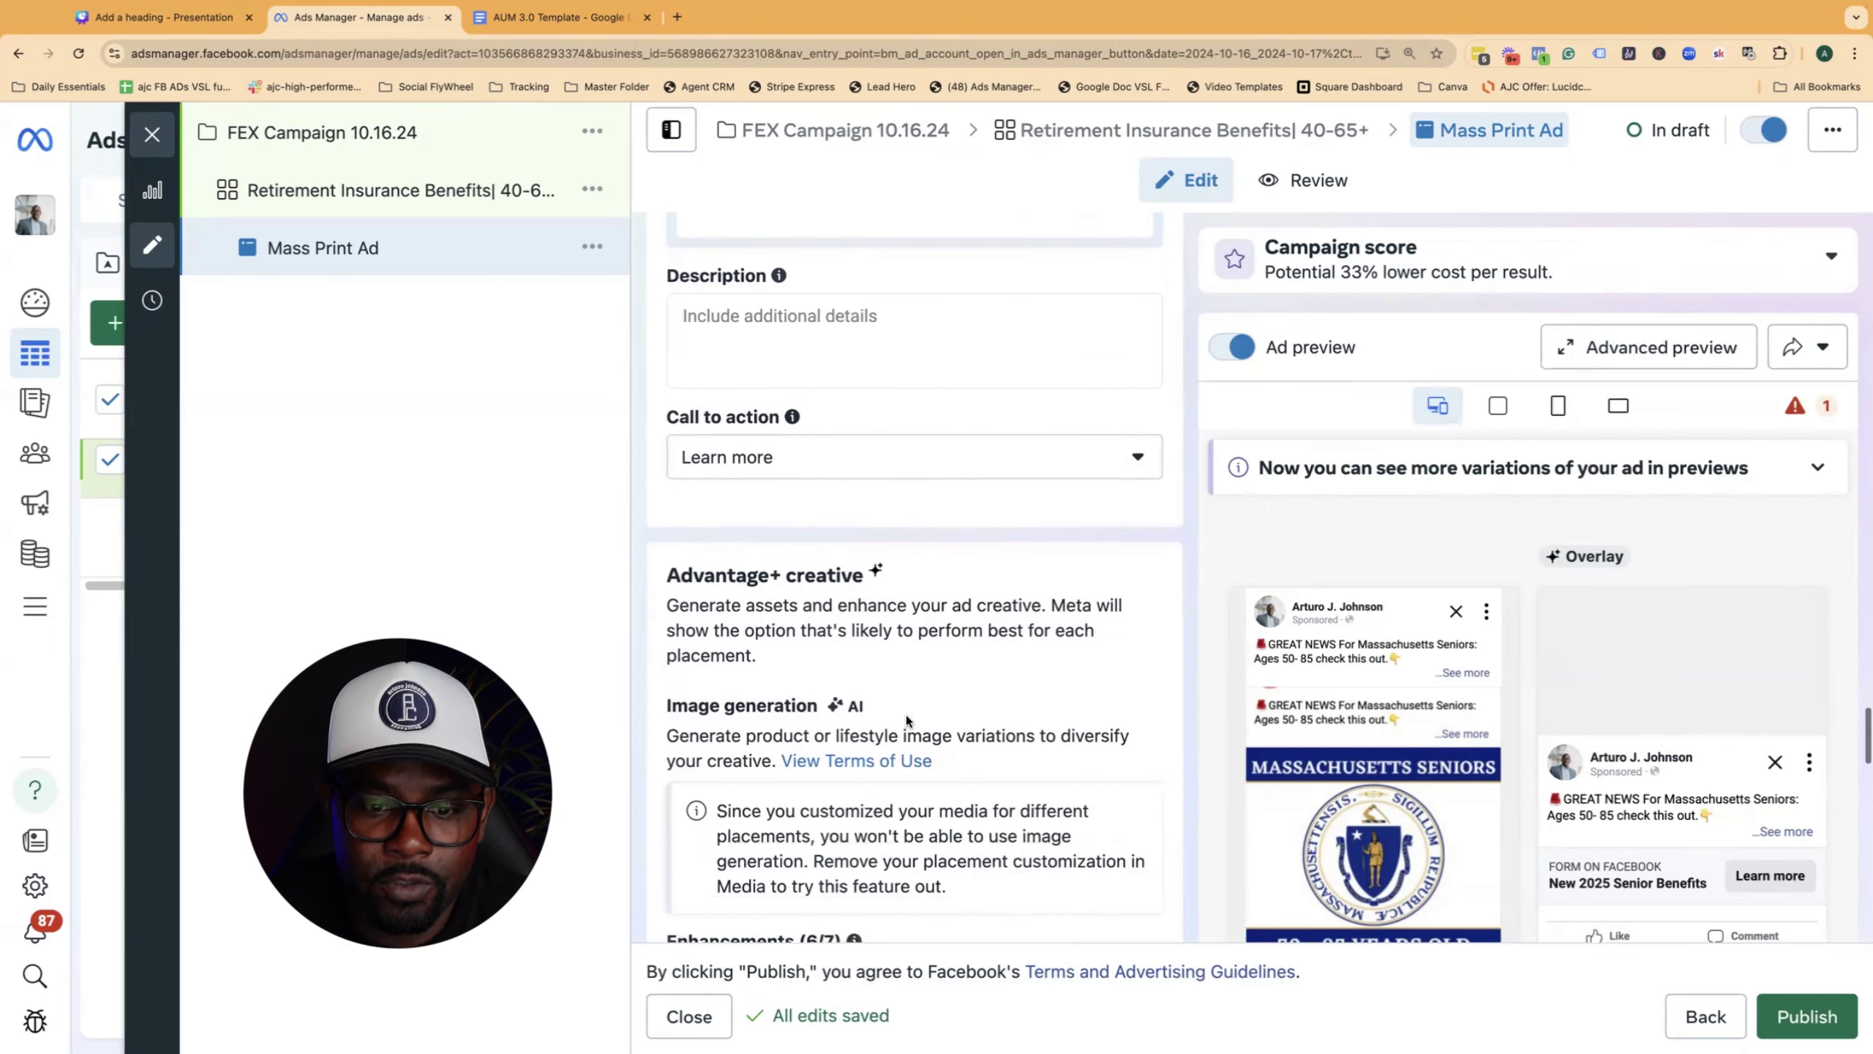
{"action": "scroll", "coordinate": [906, 714], "scroll_direction": "down", "scroll_amount": 7}
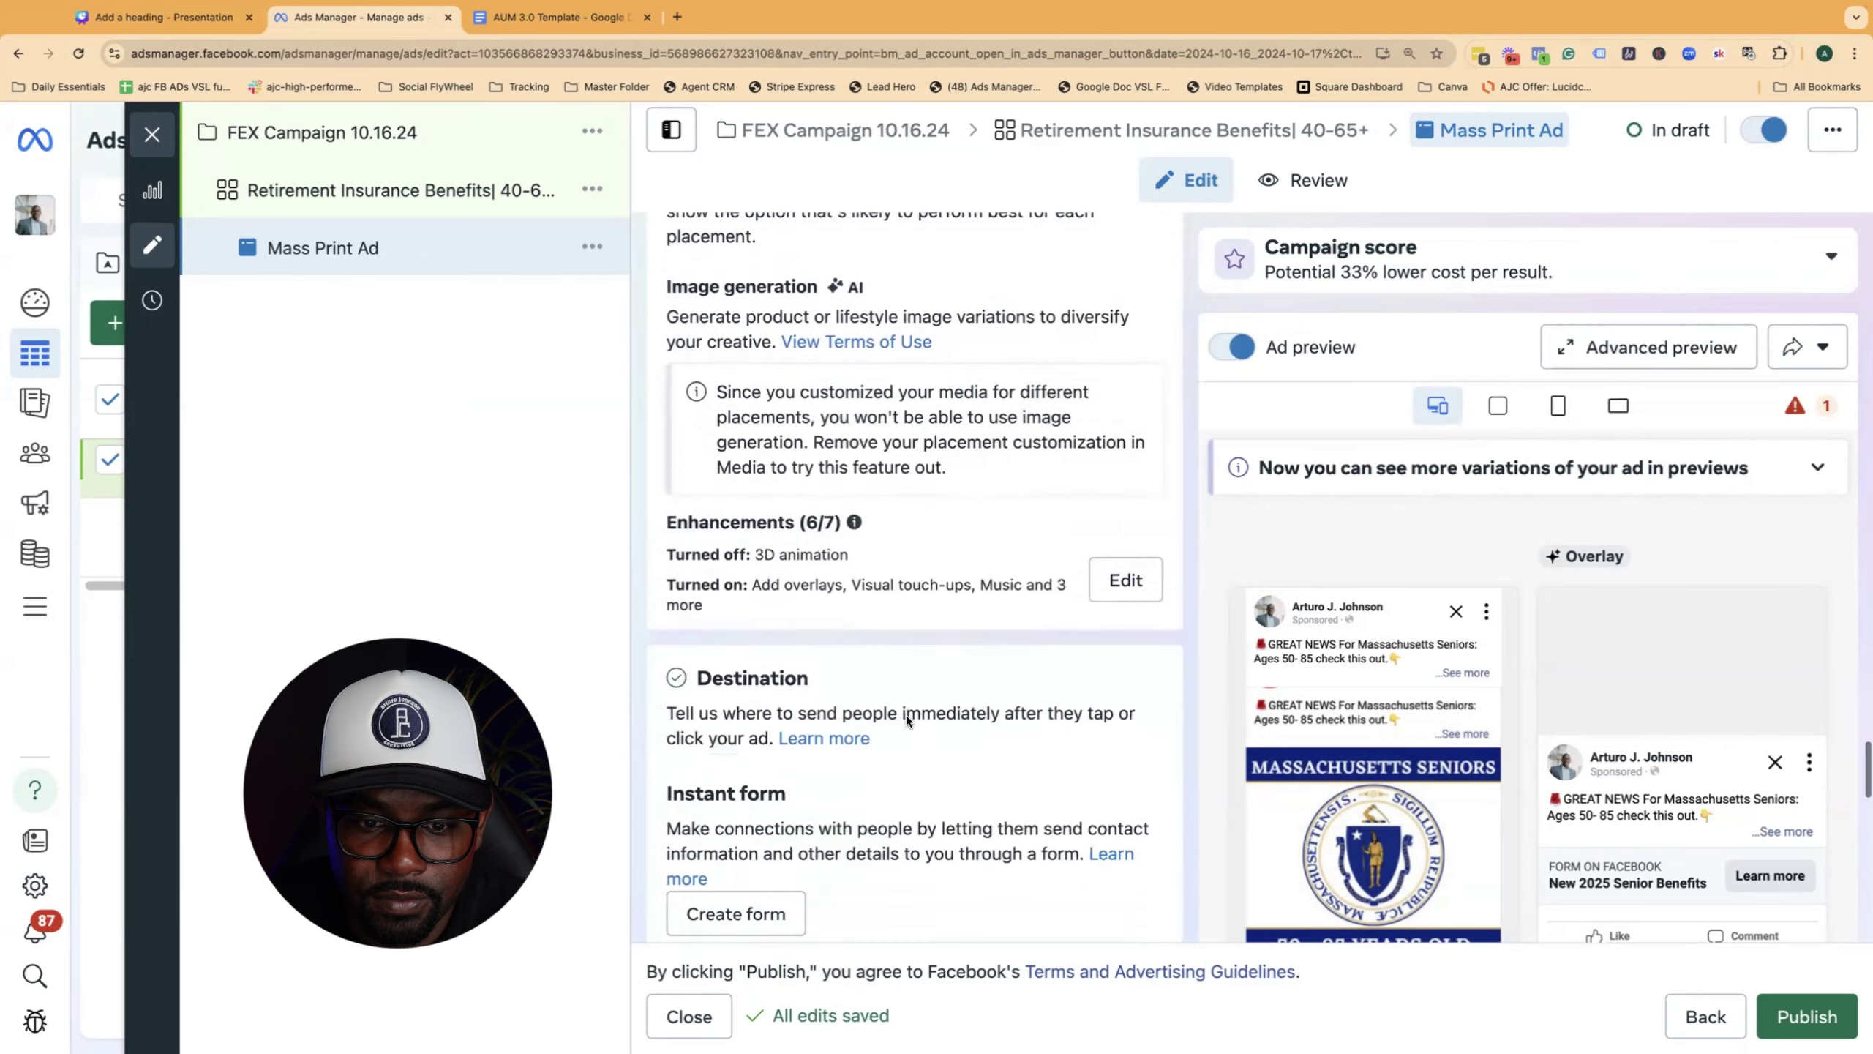
{"action": "scroll", "coordinate": [906, 719], "scroll_direction": "down", "scroll_amount": 1}
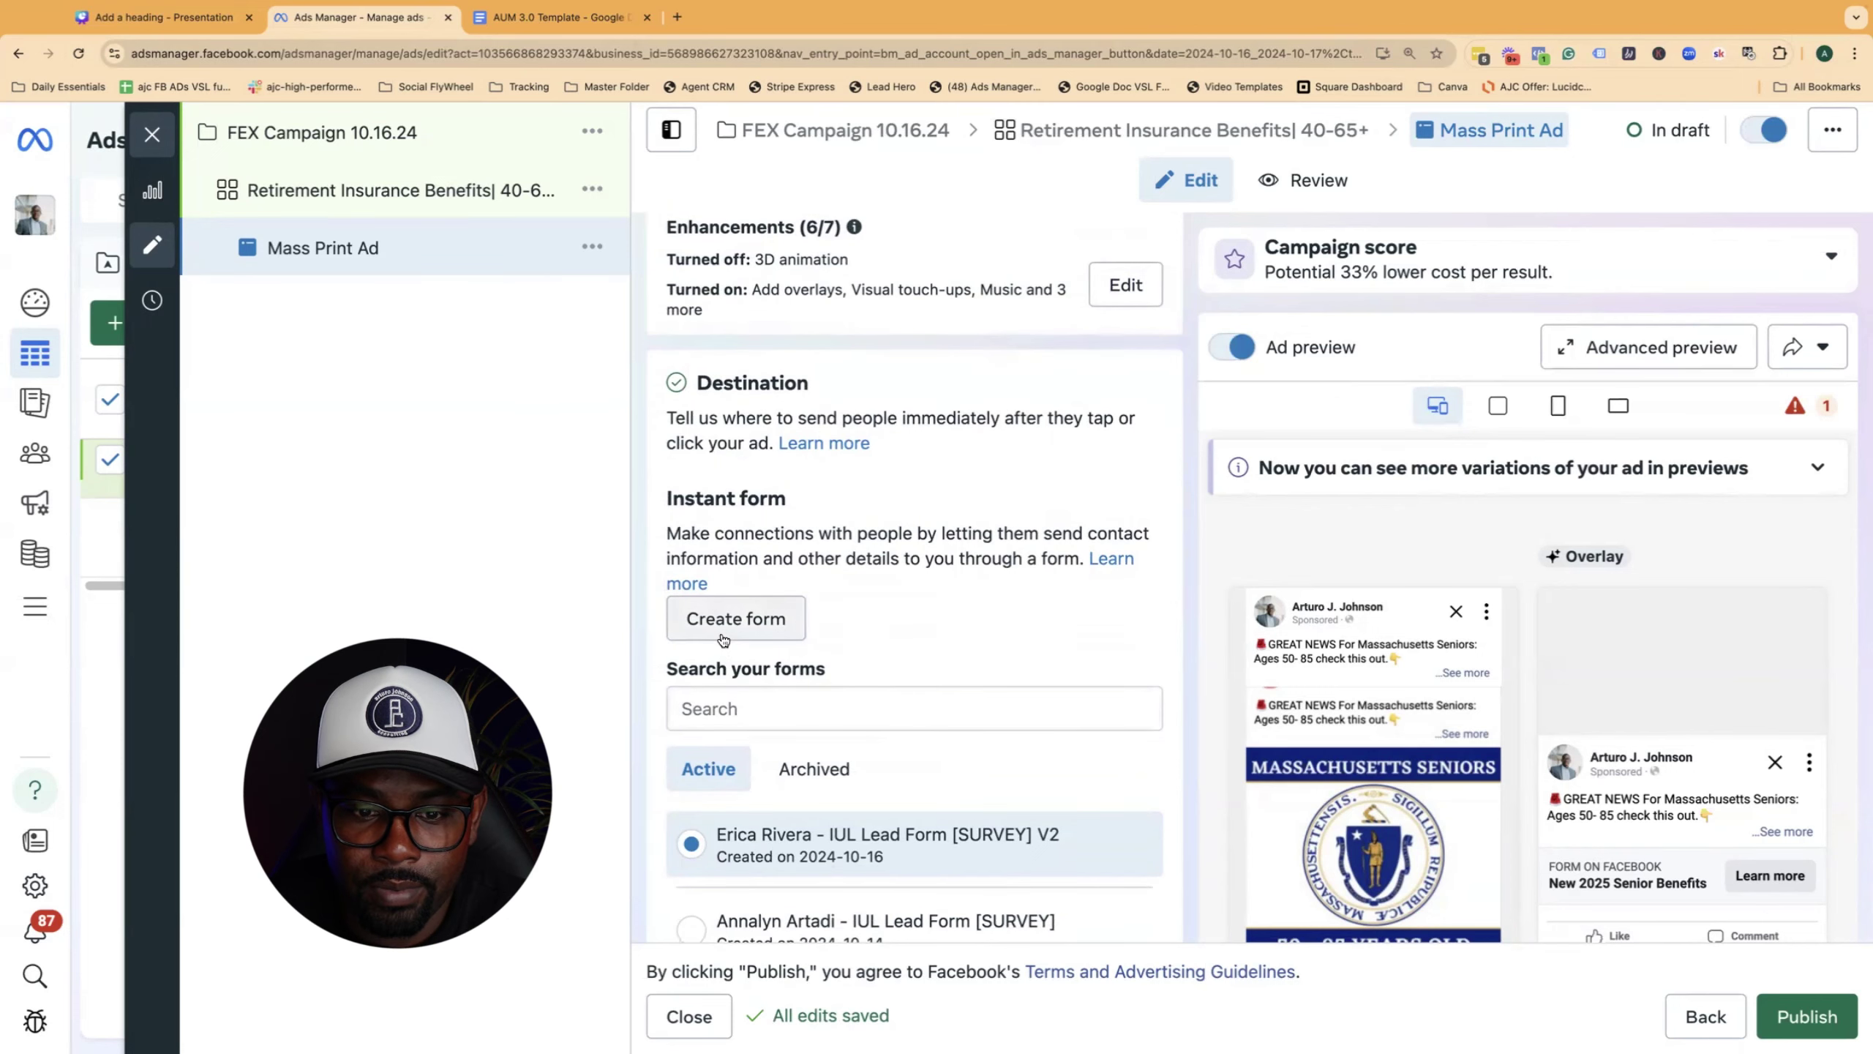
{"action": "scroll", "coordinate": [858, 743], "scroll_direction": "down", "scroll_amount": 12}
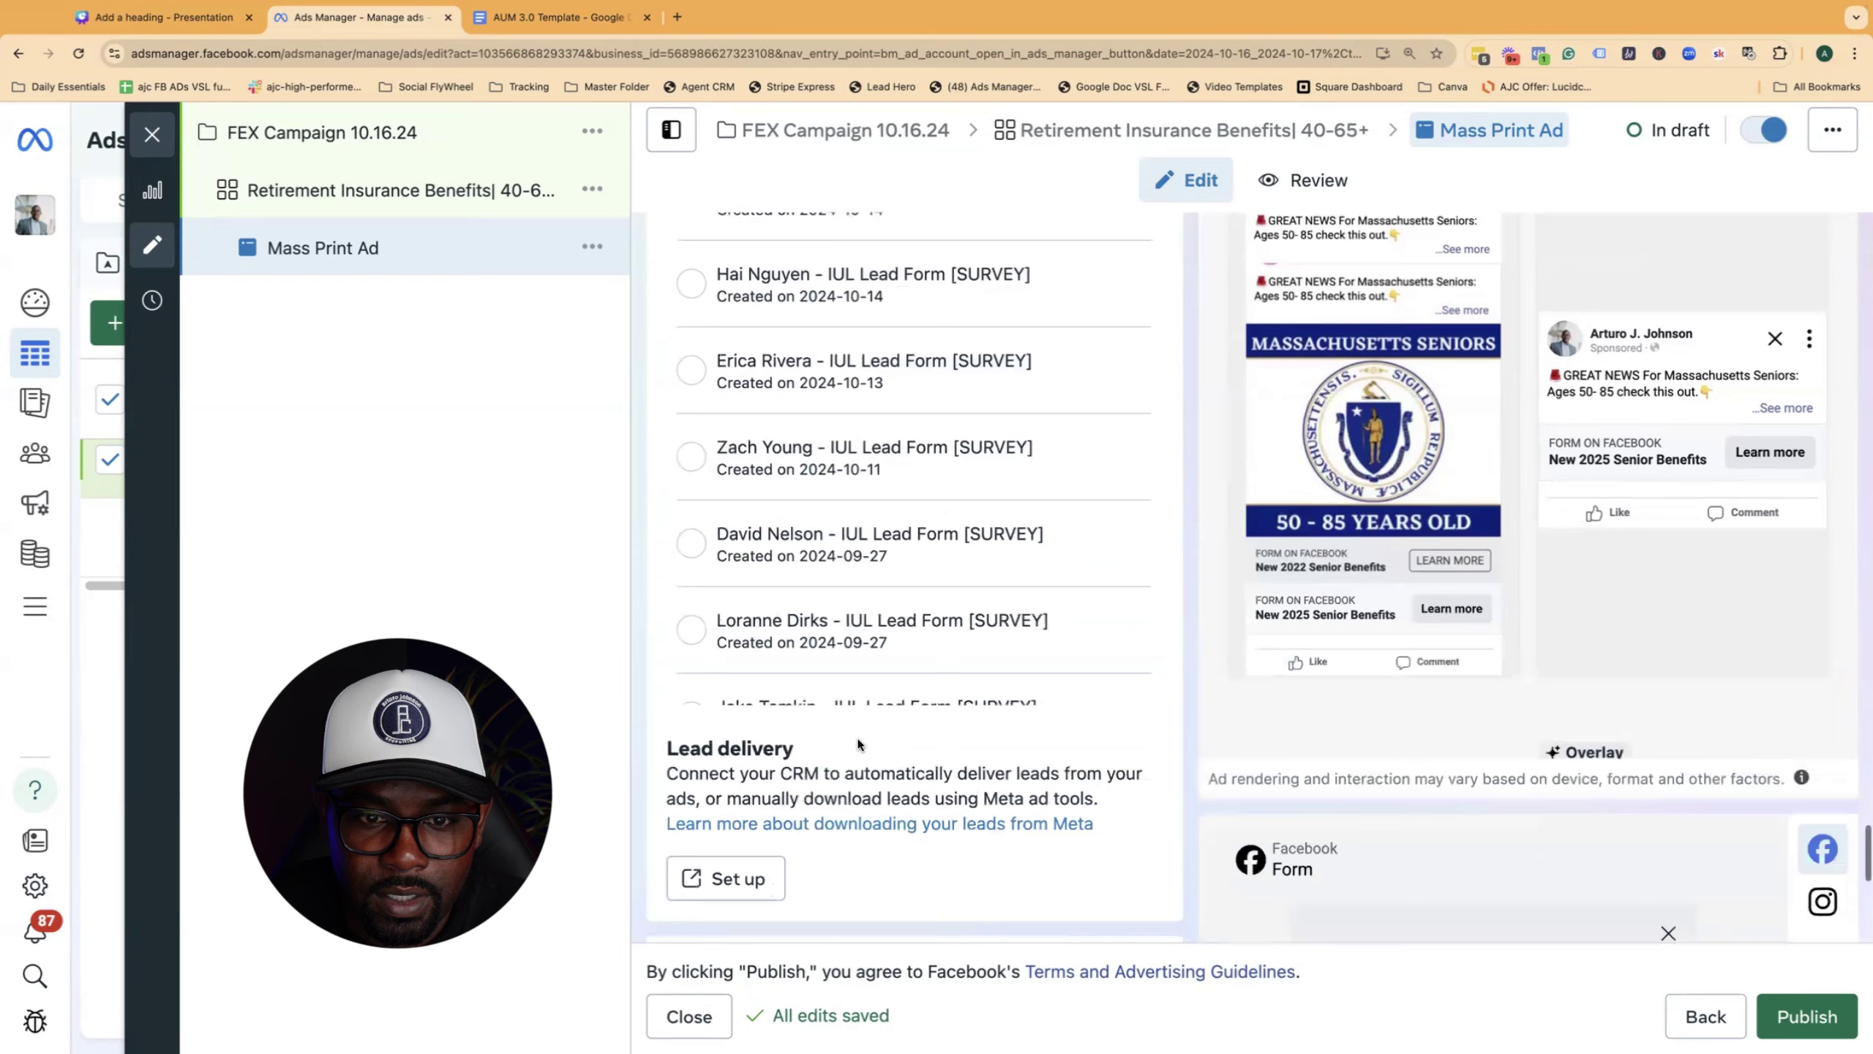
{"action": "scroll", "coordinate": [900, 603], "scroll_direction": "down", "scroll_amount": 8}
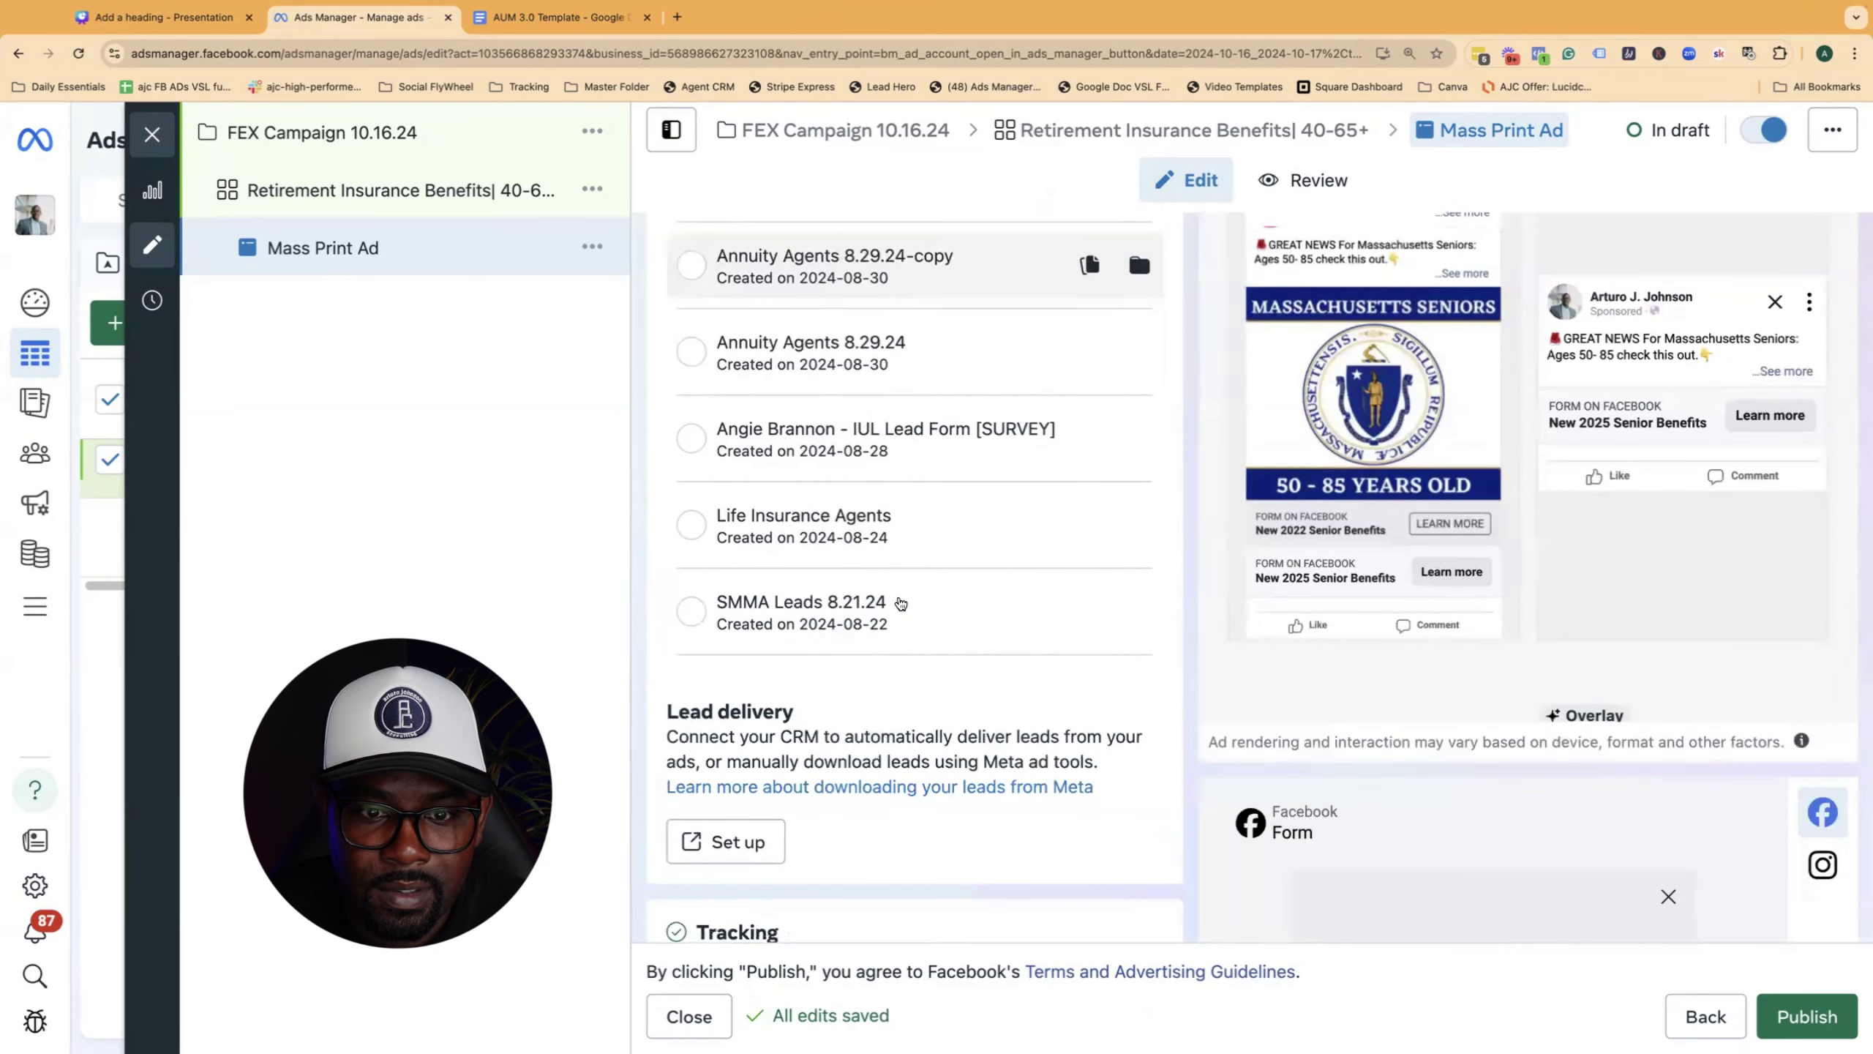
{"action": "scroll", "coordinate": [900, 602], "scroll_direction": "up", "scroll_amount": 20}
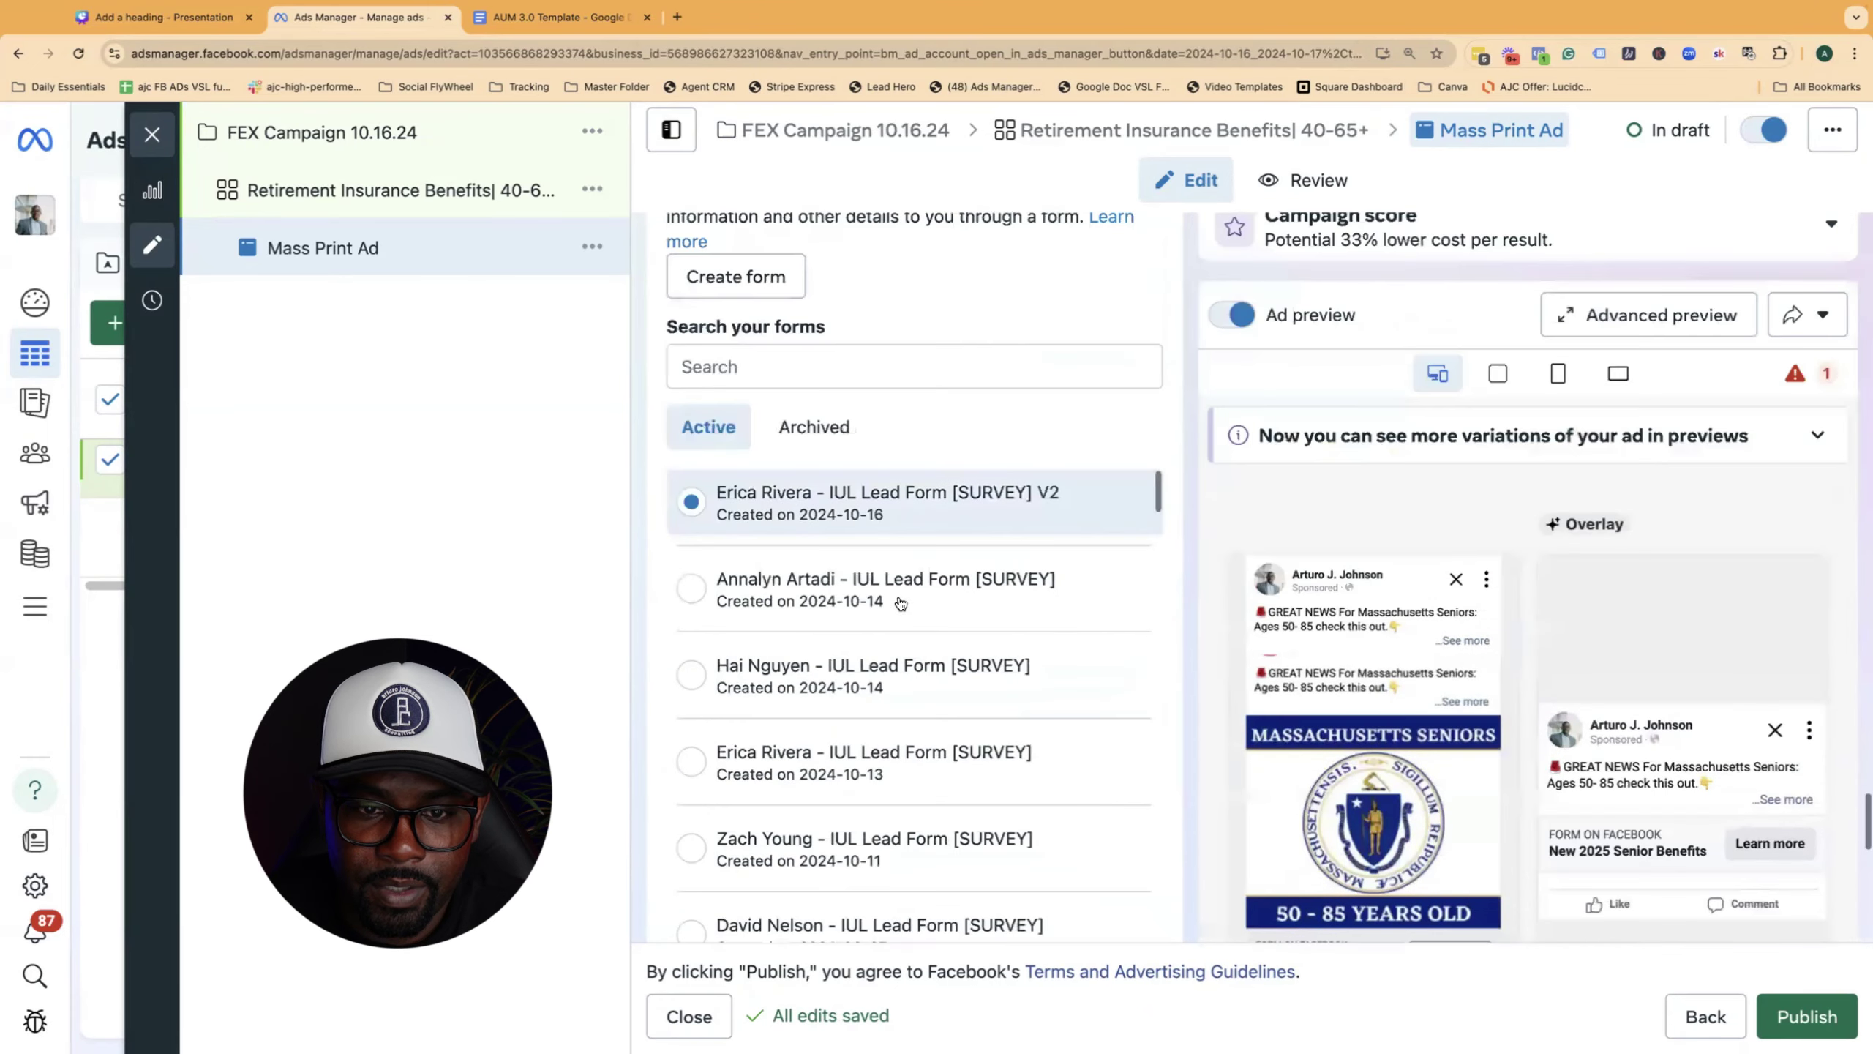
{"action": "scroll", "coordinate": [898, 597], "scroll_direction": "up", "scroll_amount": 3}
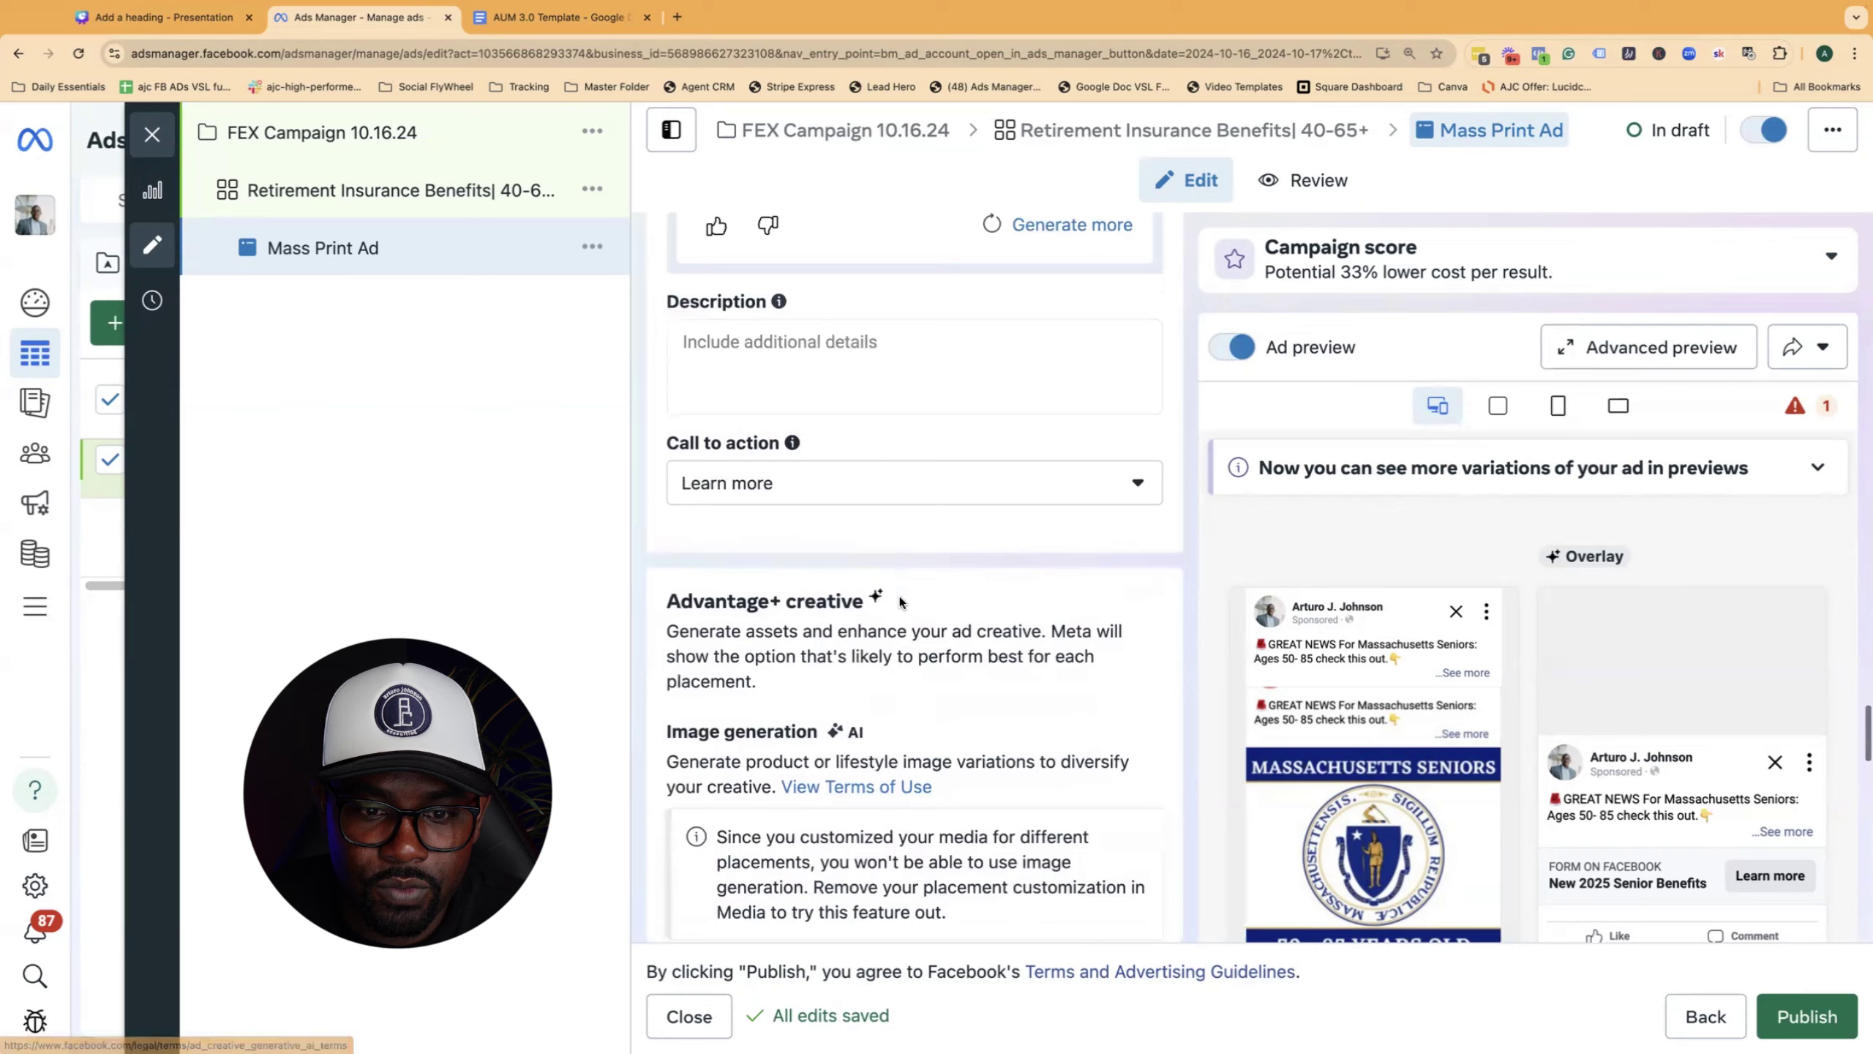
{"action": "scroll", "coordinate": [900, 601], "scroll_direction": "down", "scroll_amount": 4}
{"action": "scroll", "coordinate": [900, 602], "scroll_direction": "down", "scroll_amount": 3}
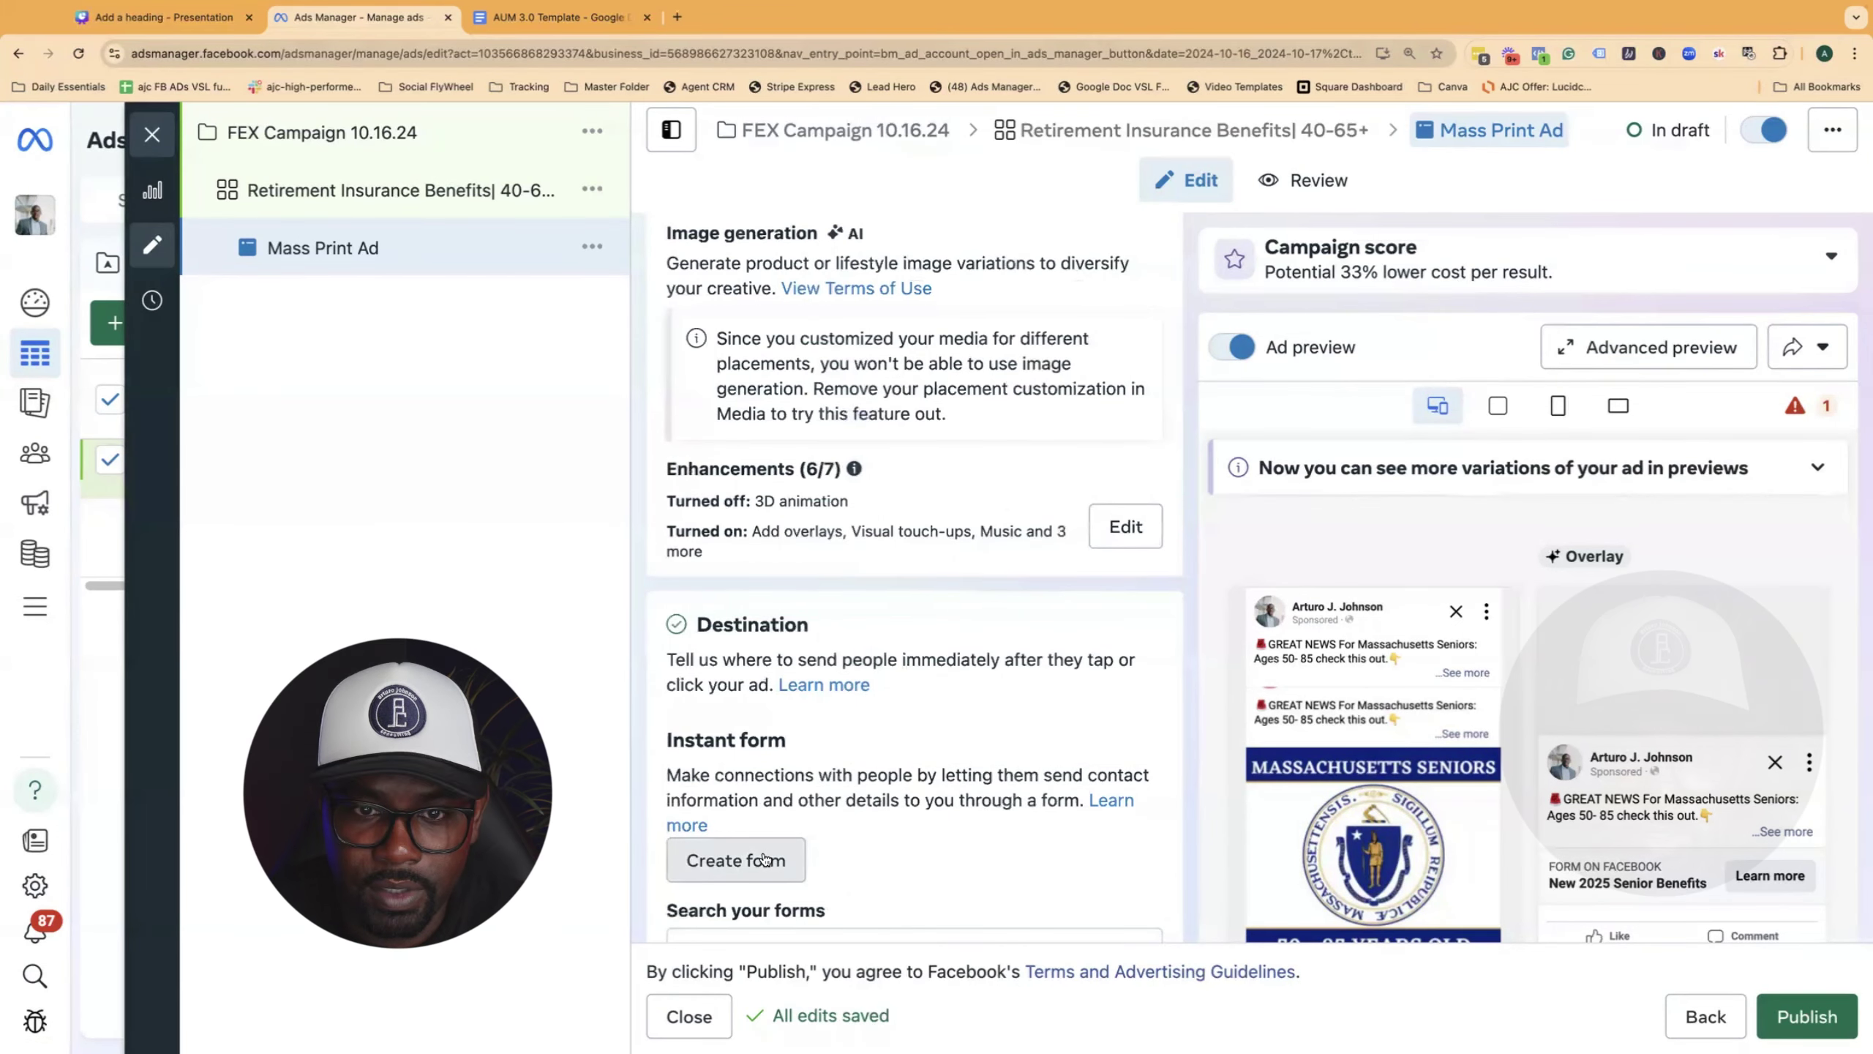
Create a new instant form and name it 'FEX Mass Form'
{"action": "left_click", "coordinate": [764, 859]}
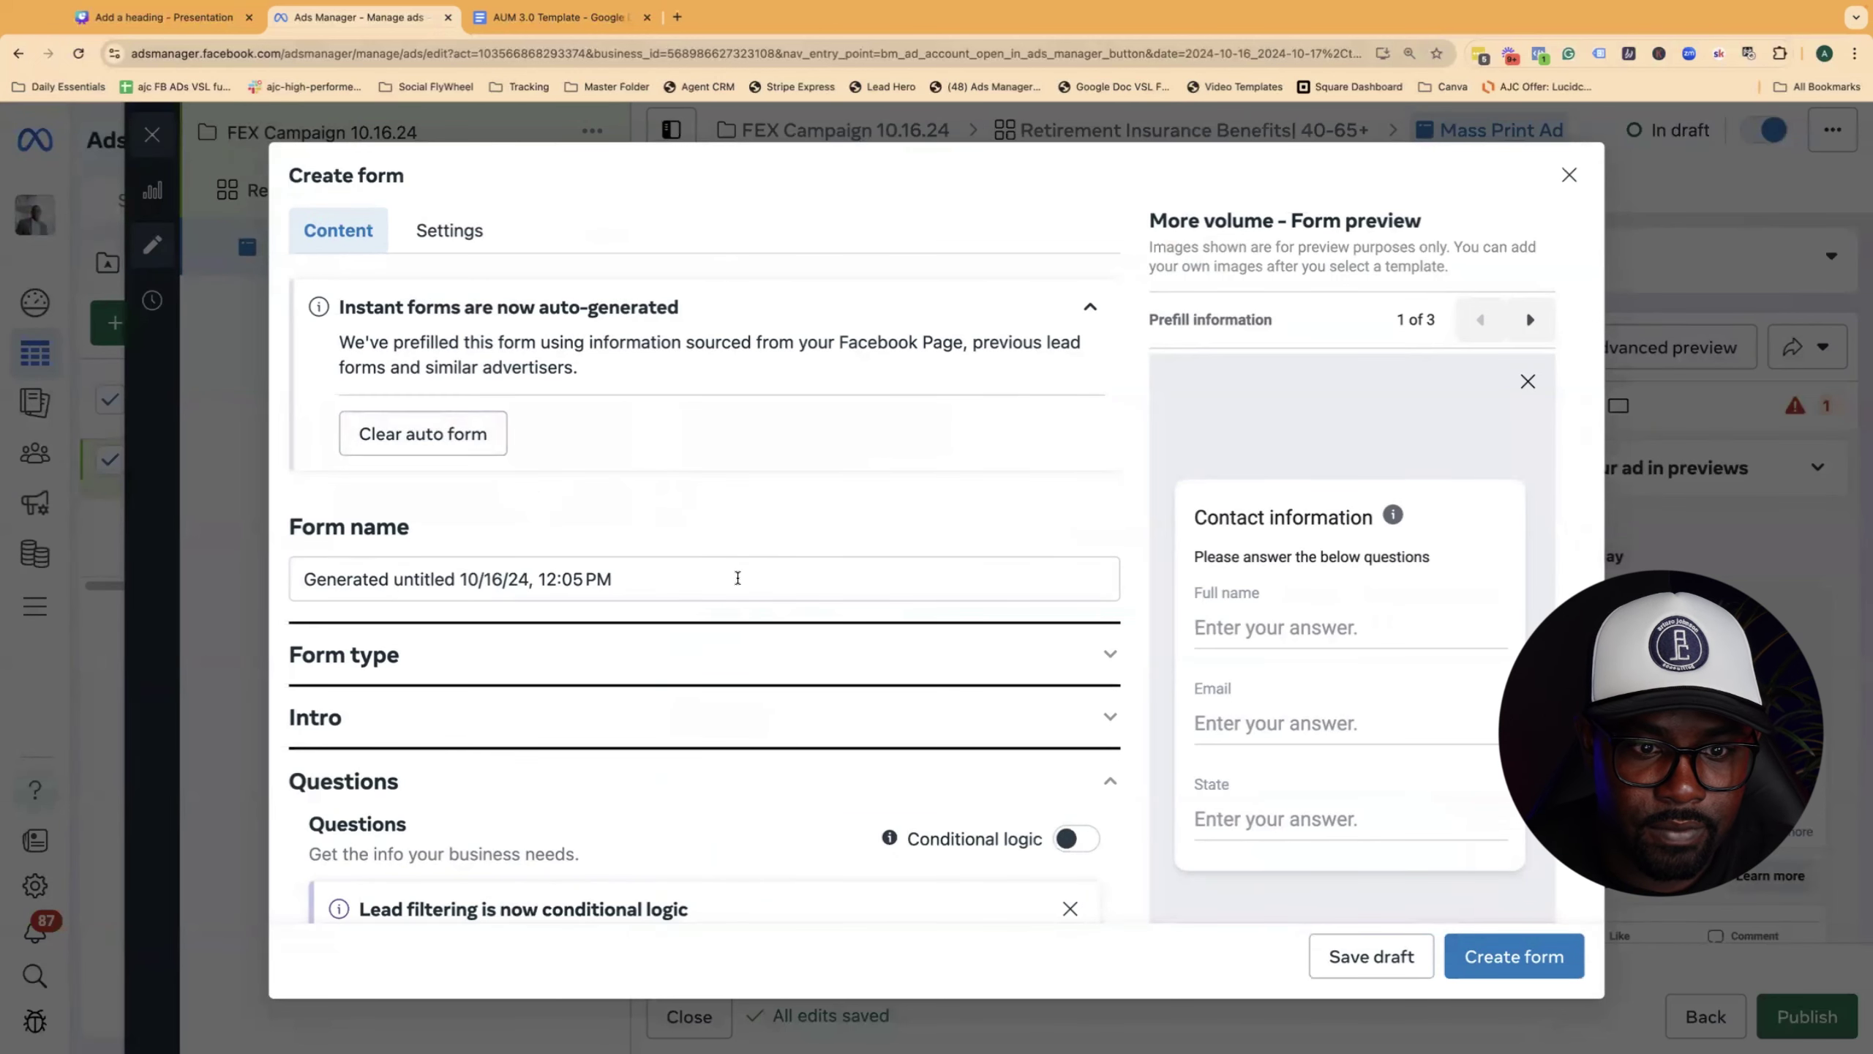
{"action": "left_click_drag", "start_coordinate": [738, 578], "coordinate": [304, 579]}
{"action": "type", "text": "F"}
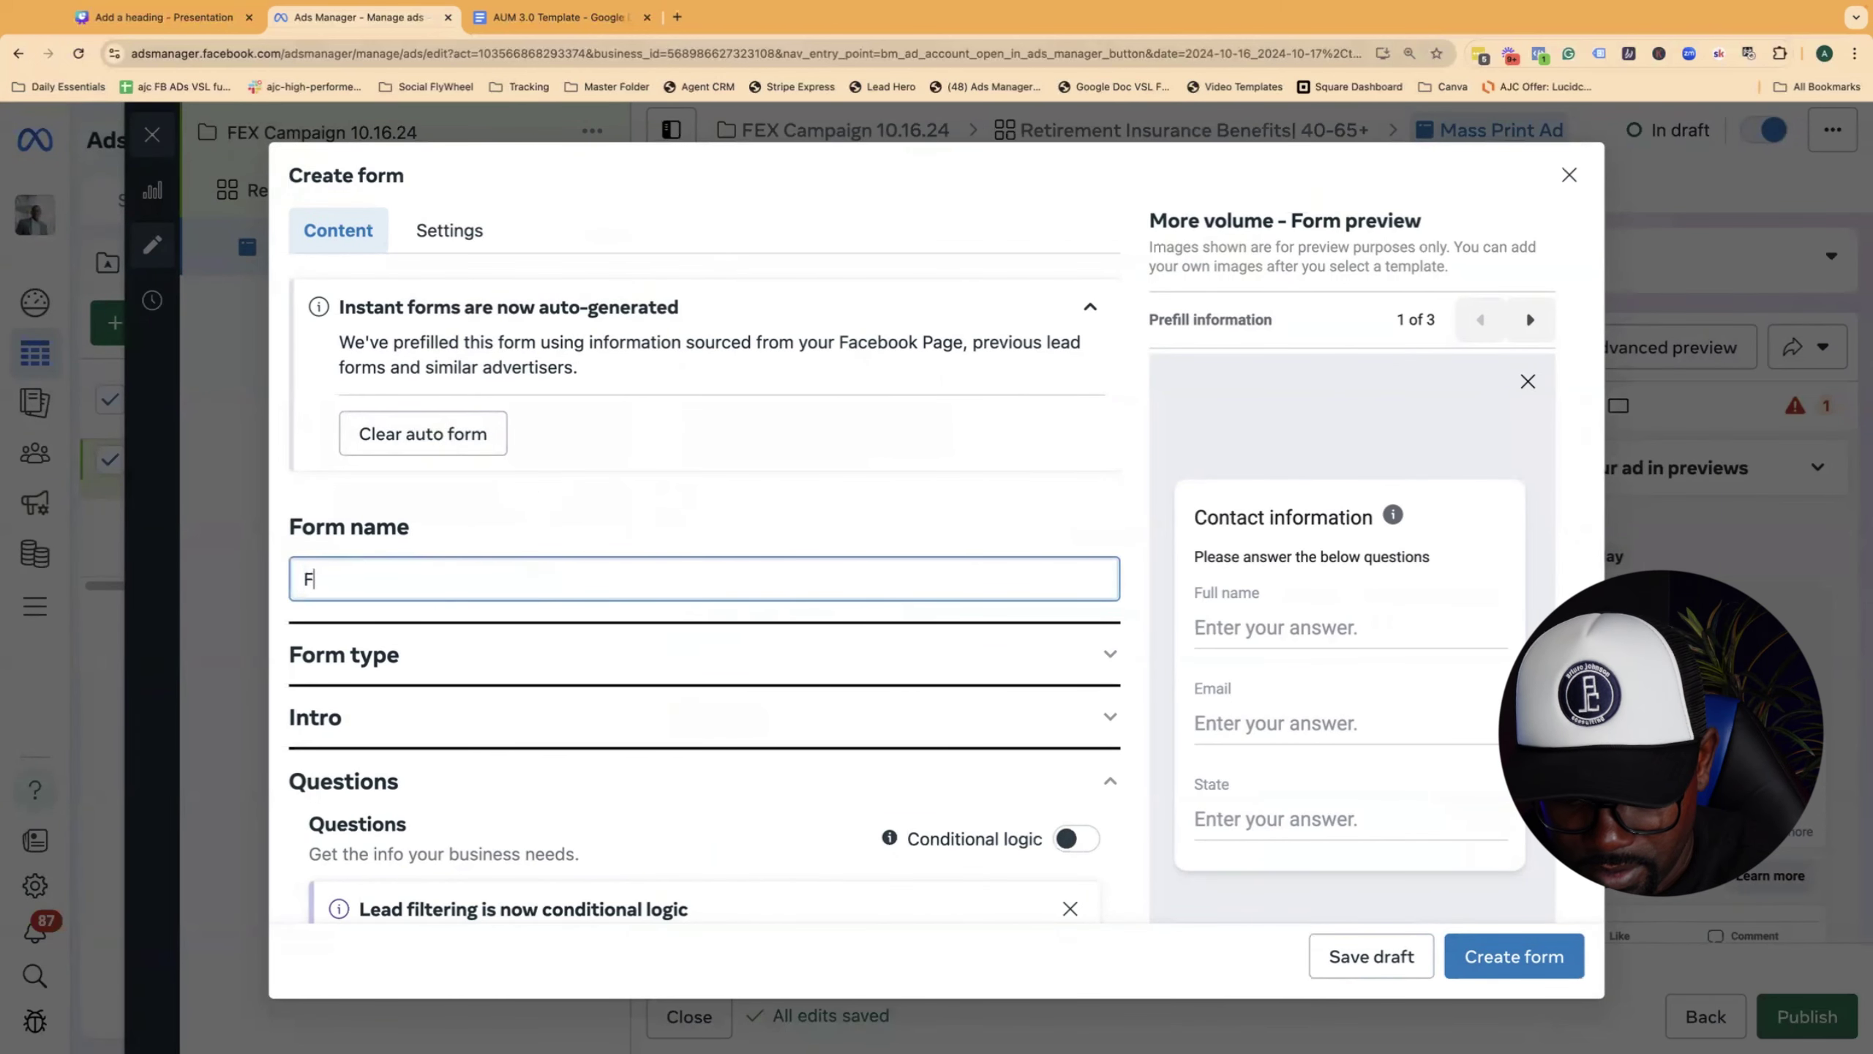
{"action": "type", "text": "EX Ma"}
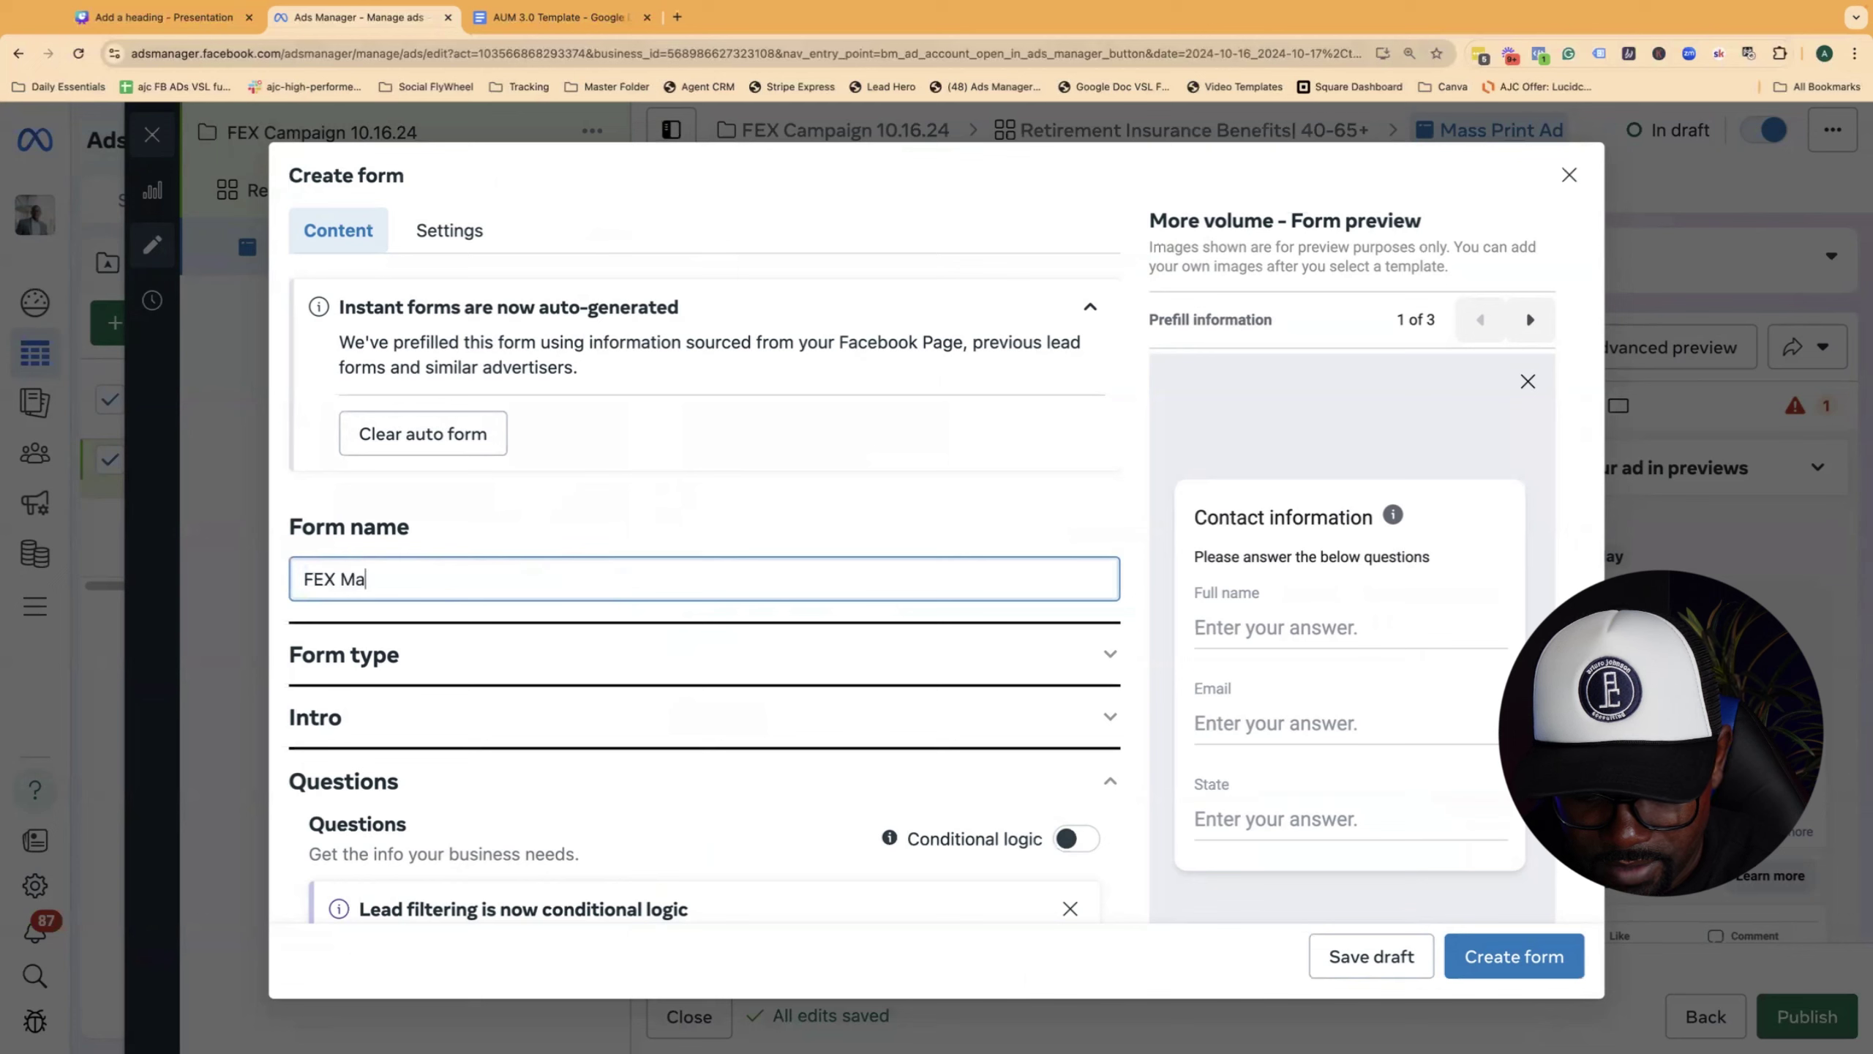
{"action": "type", "text": "ss FOrm"}
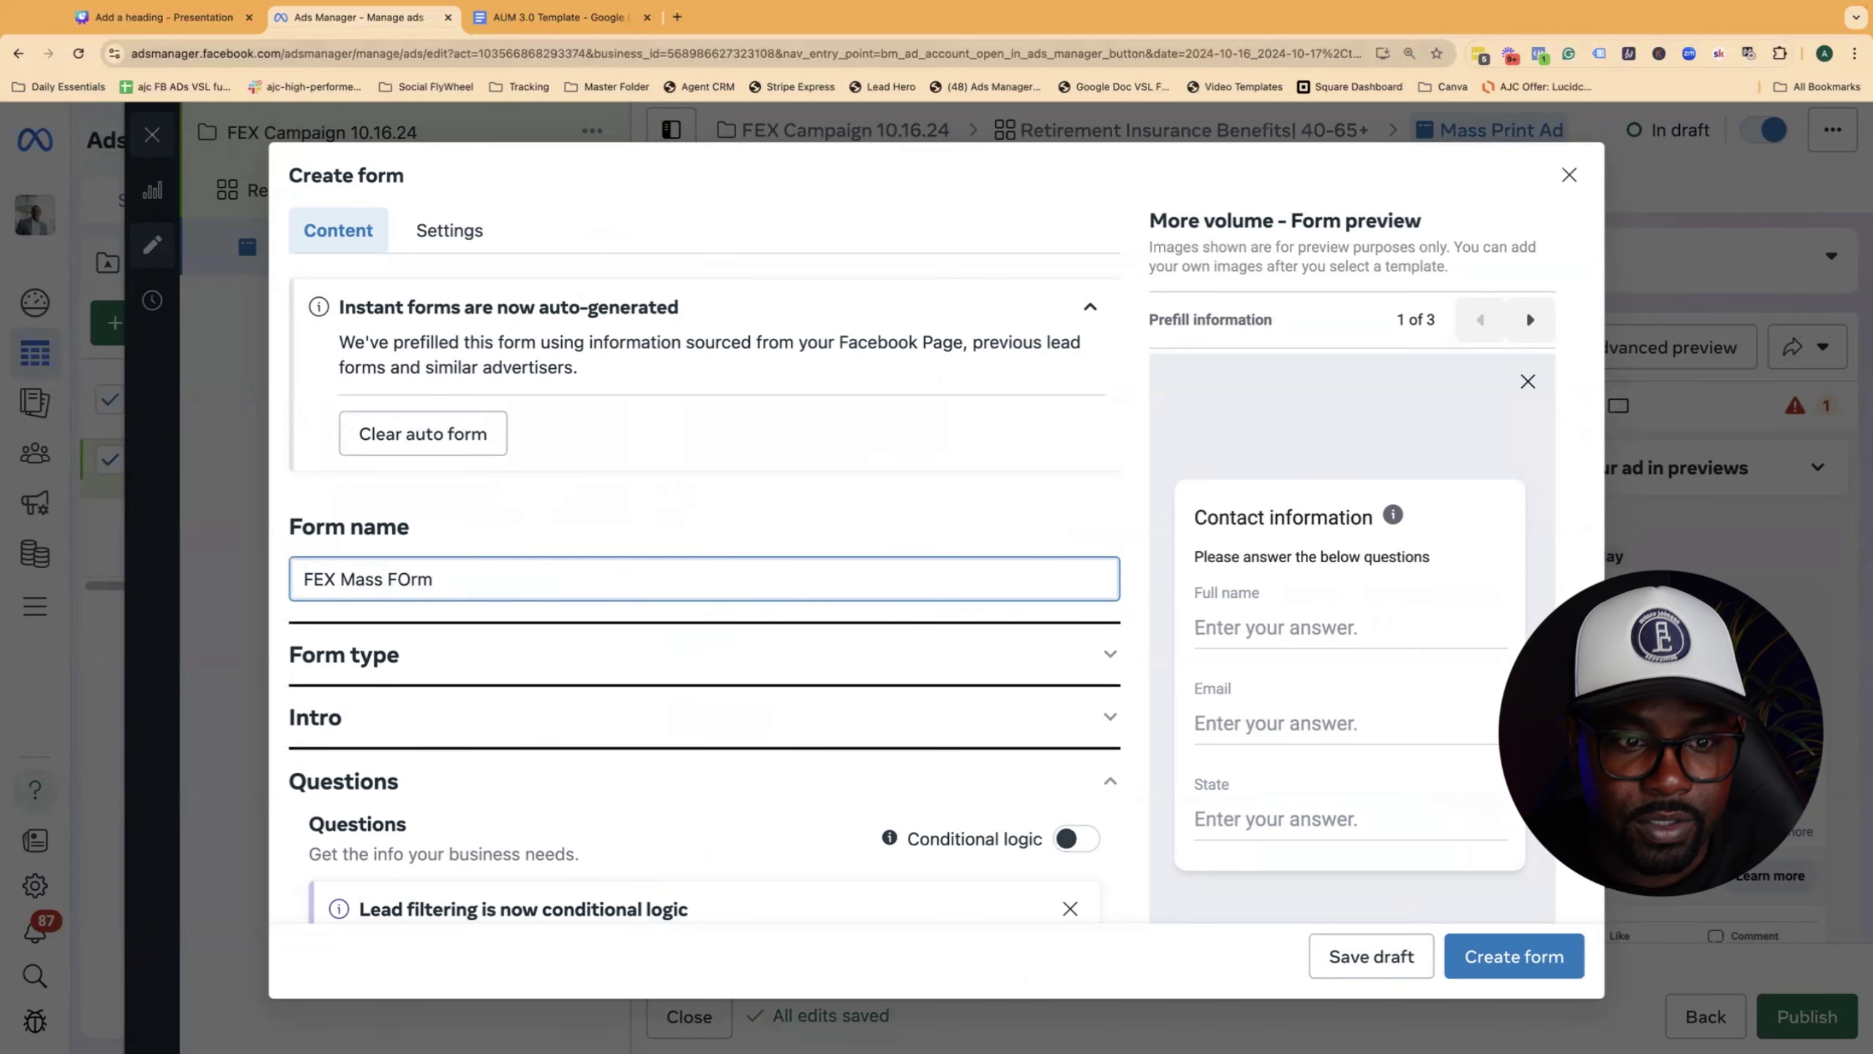
{"action": "key", "text": "BackSpace"}
{"action": "key", "text": "BackSpace"}
{"action": "key", "text": "BackSpace"}
{"action": "type", "text": "orm"}
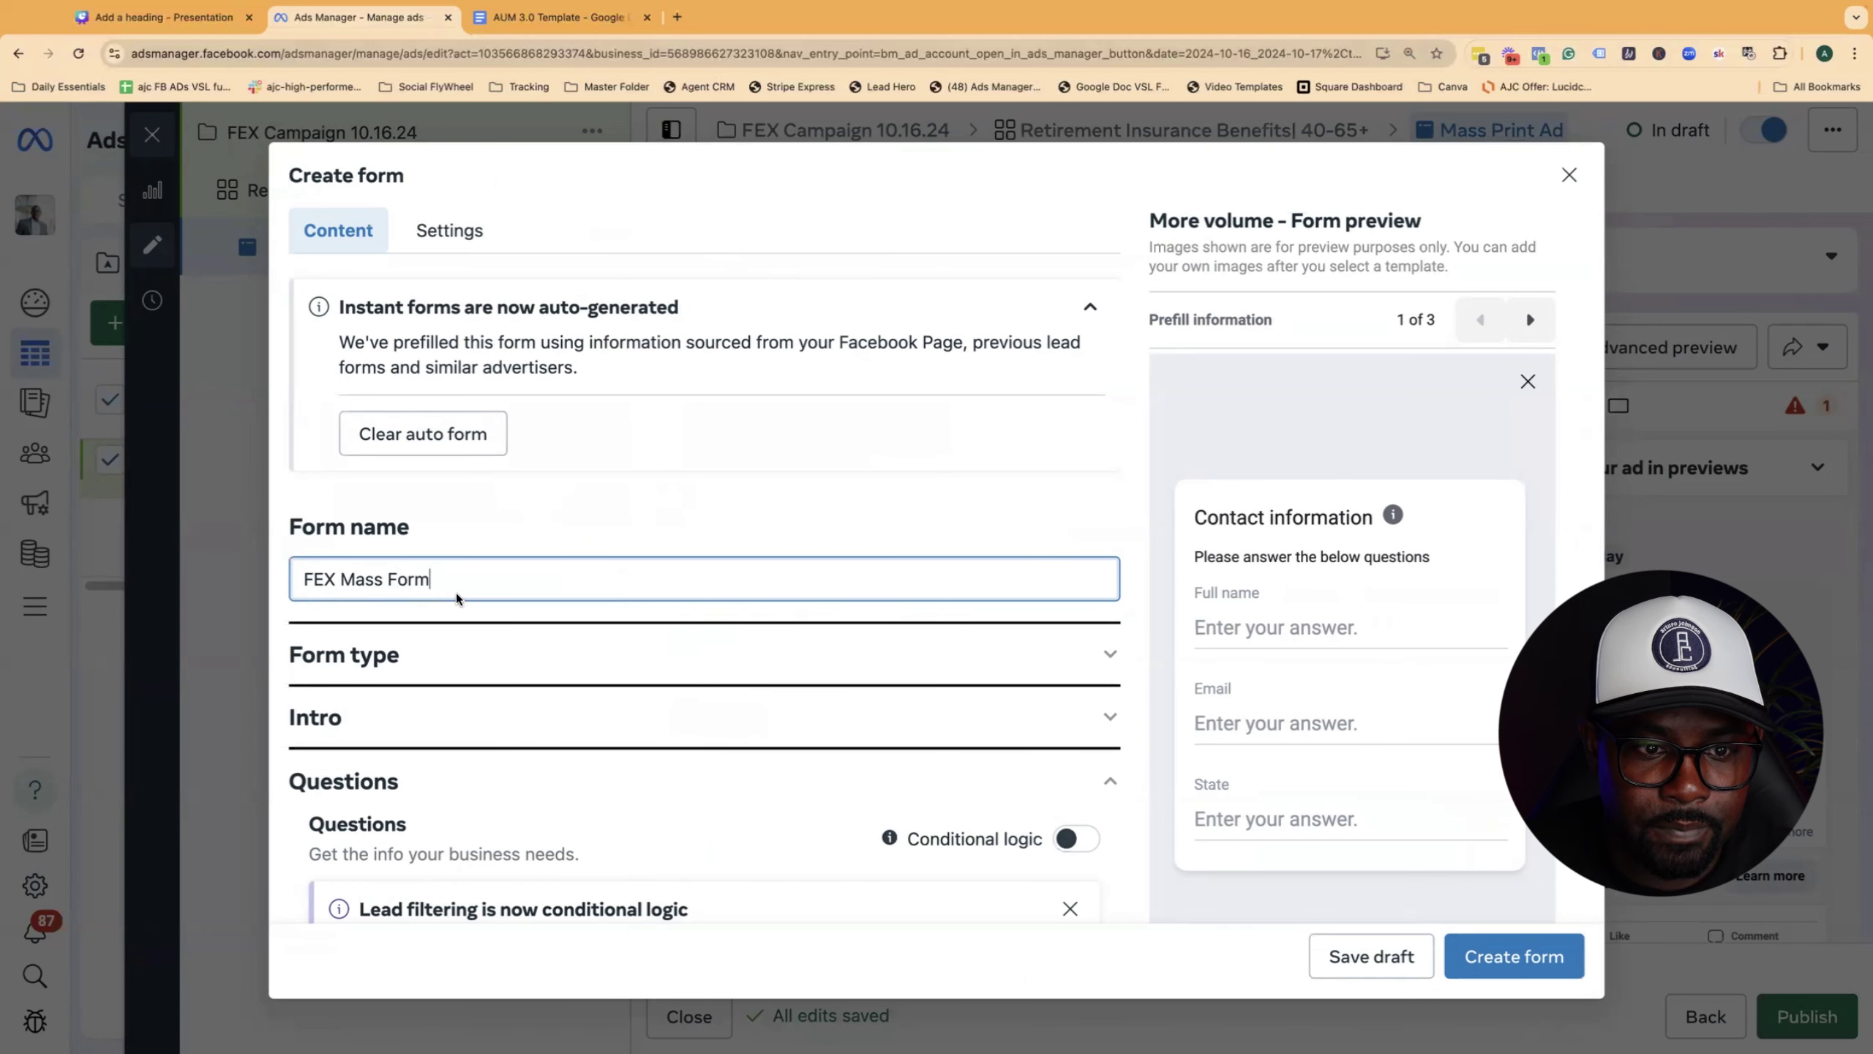
Expand the Form type, Intro and Questions sections and select part of the prefill description
{"action": "left_click", "coordinate": [1047, 664]}
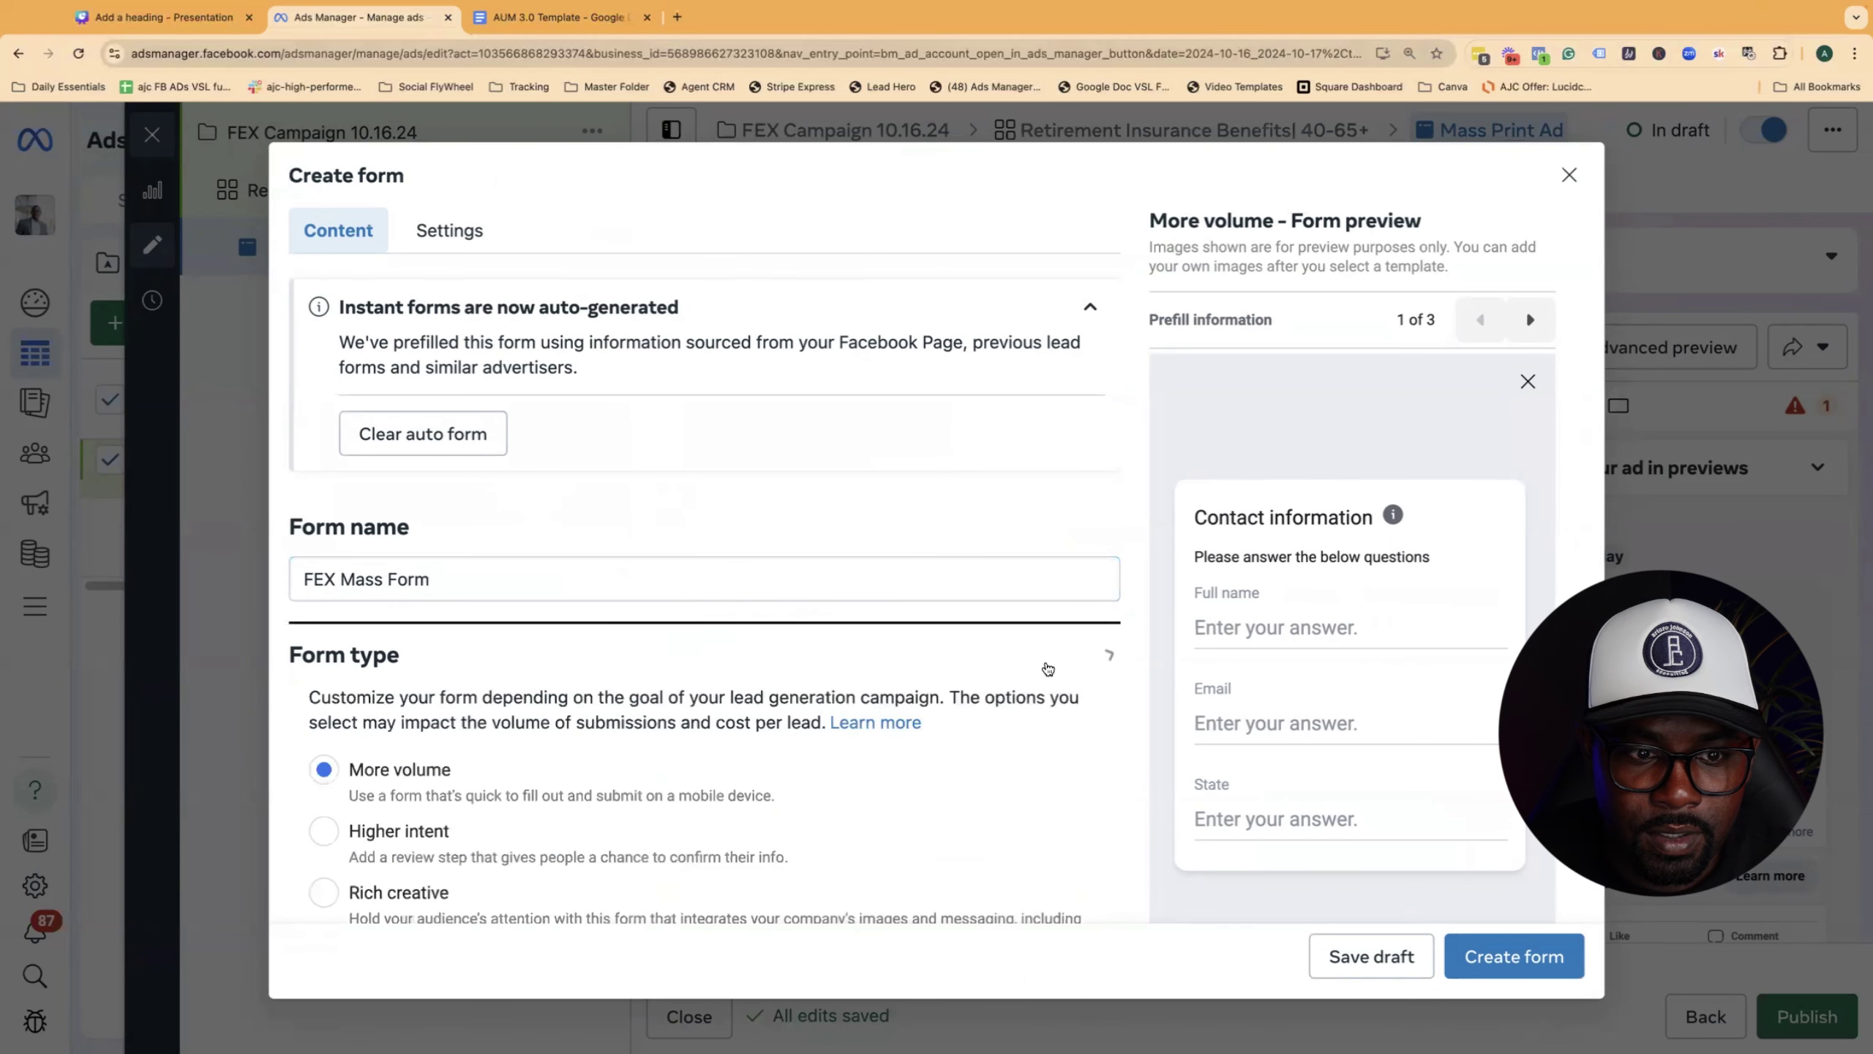
{"action": "scroll", "coordinate": [902, 676], "scroll_direction": "down", "scroll_amount": 3}
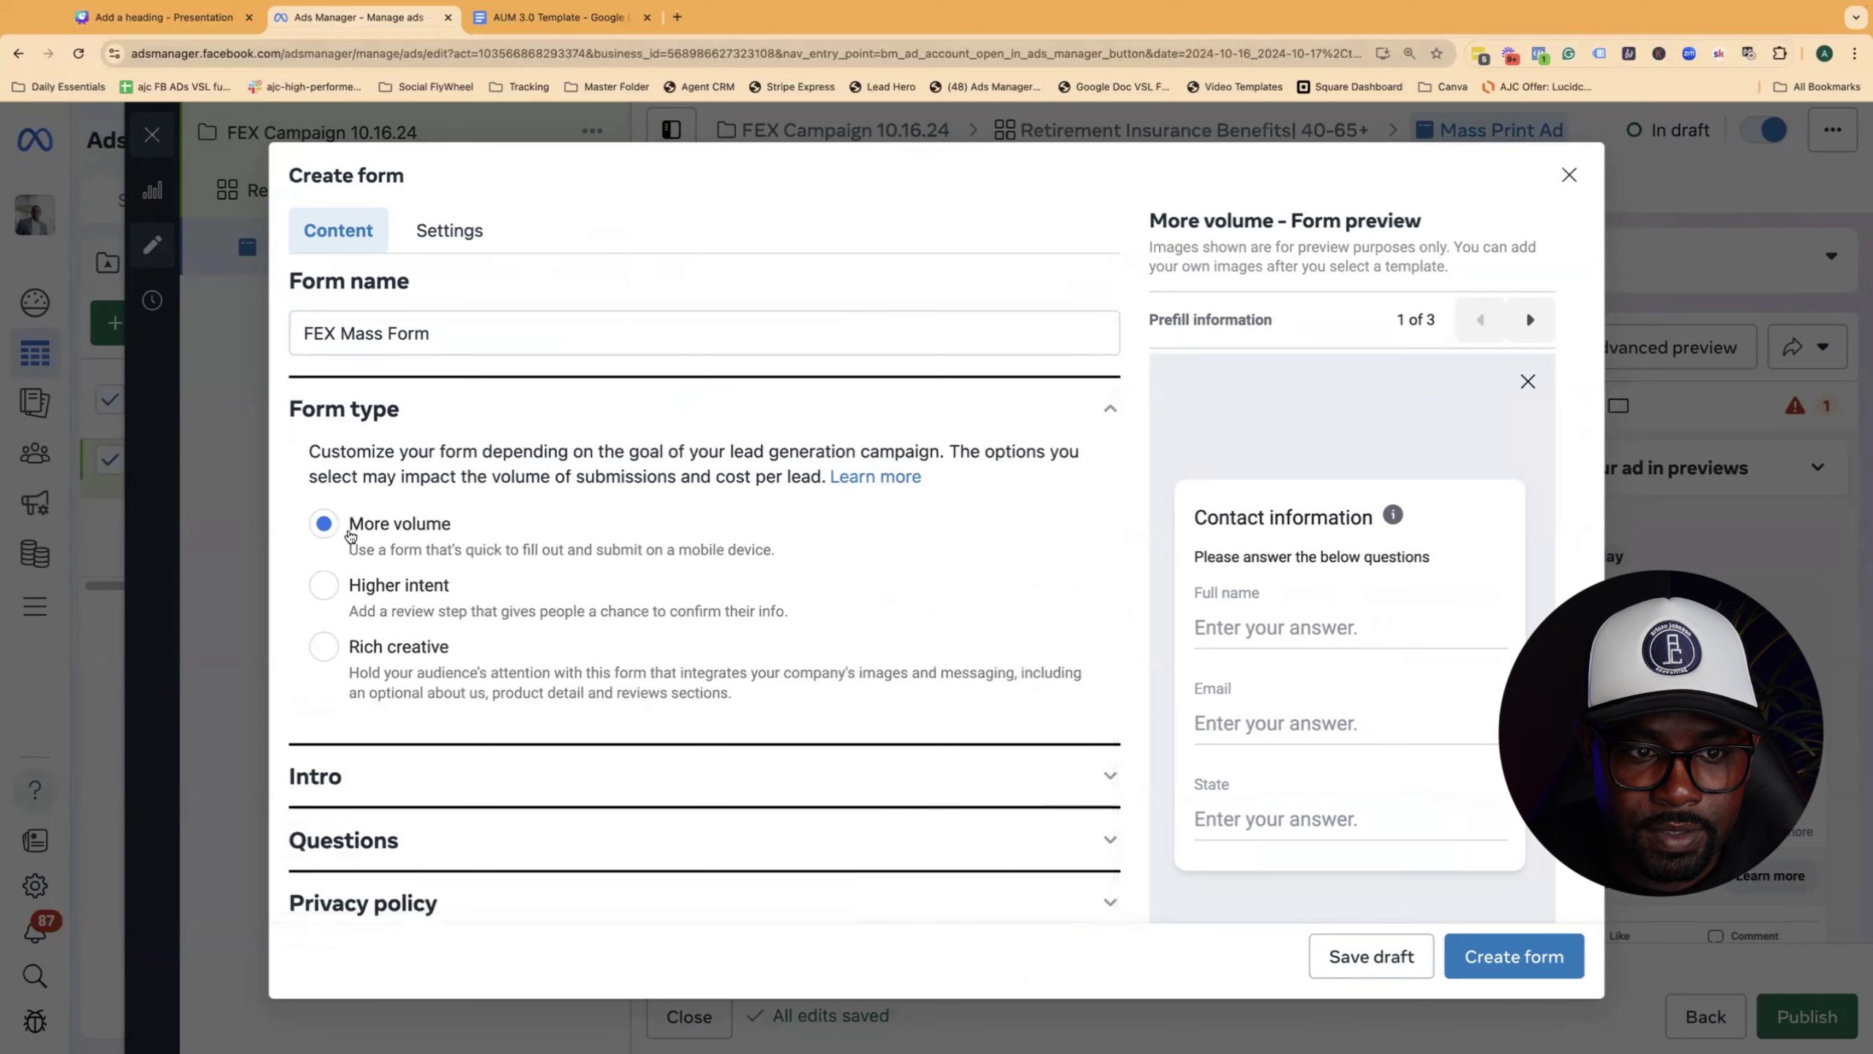
{"action": "left_click", "coordinate": [1103, 777]}
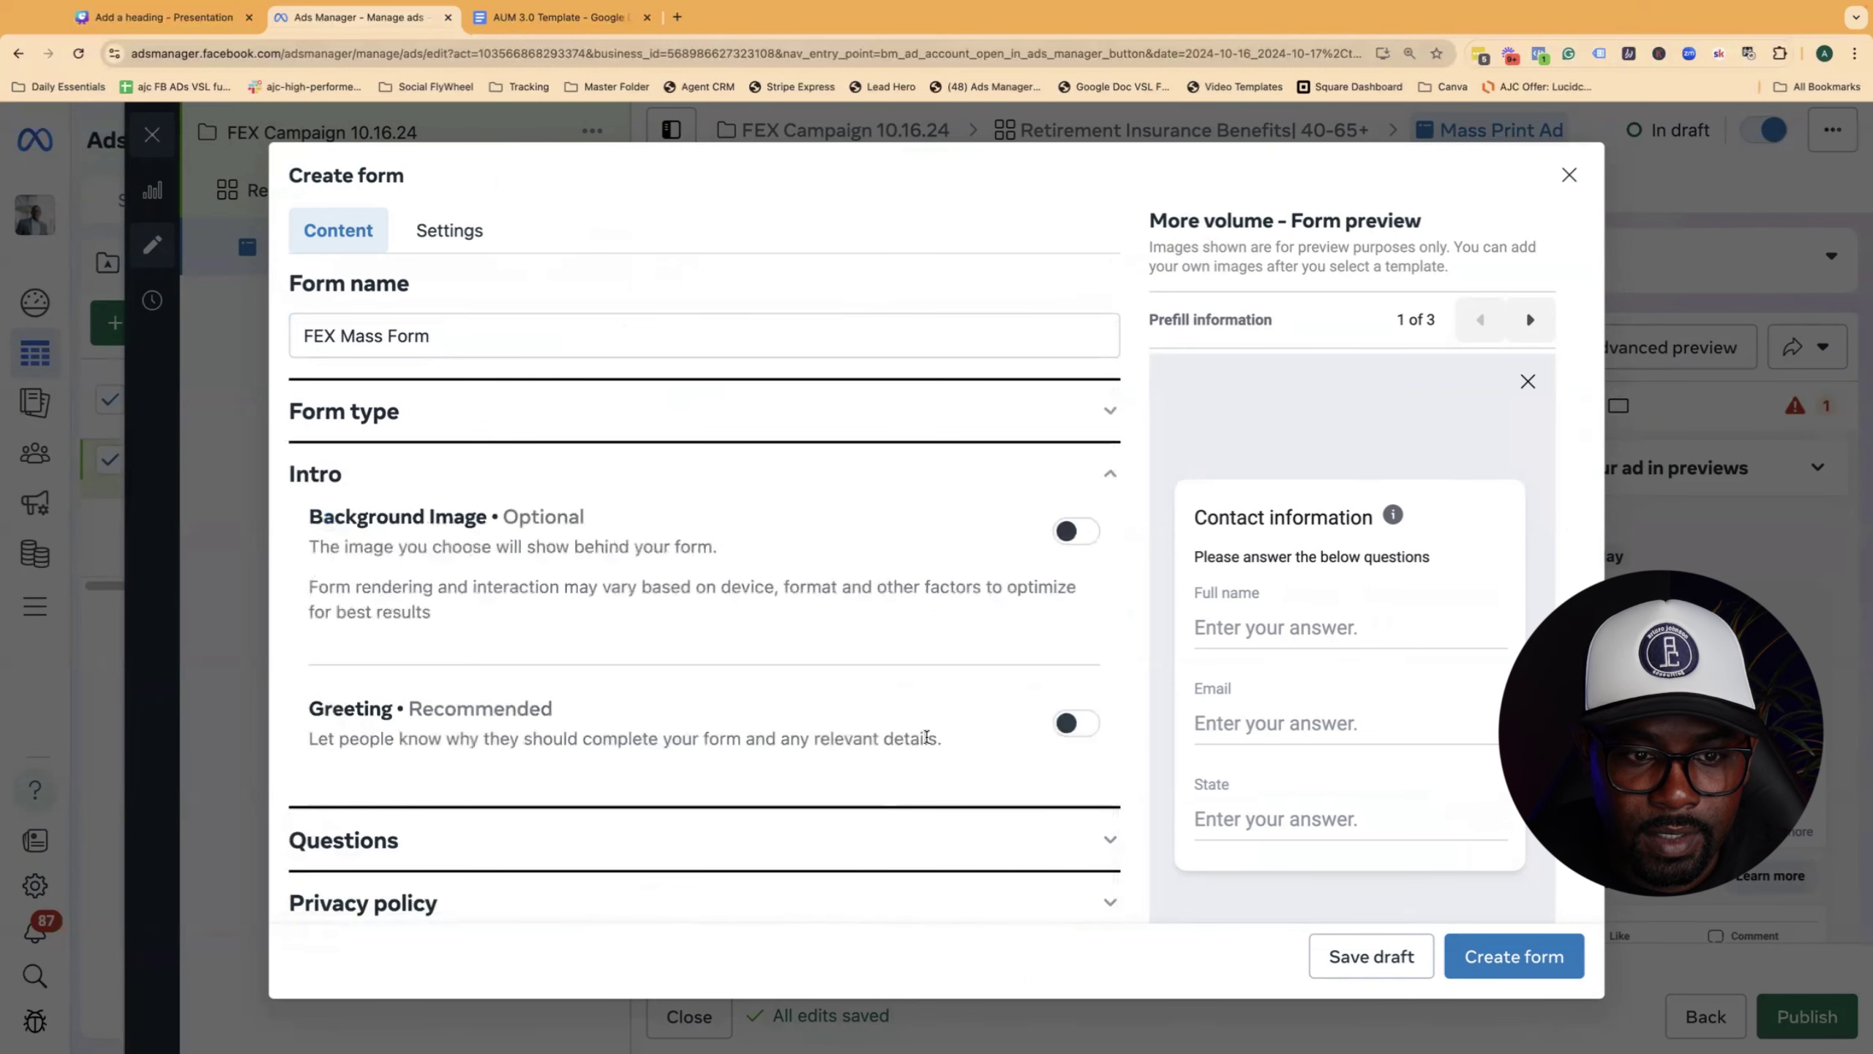
{"action": "scroll", "coordinate": [927, 743], "scroll_direction": "down", "scroll_amount": 1}
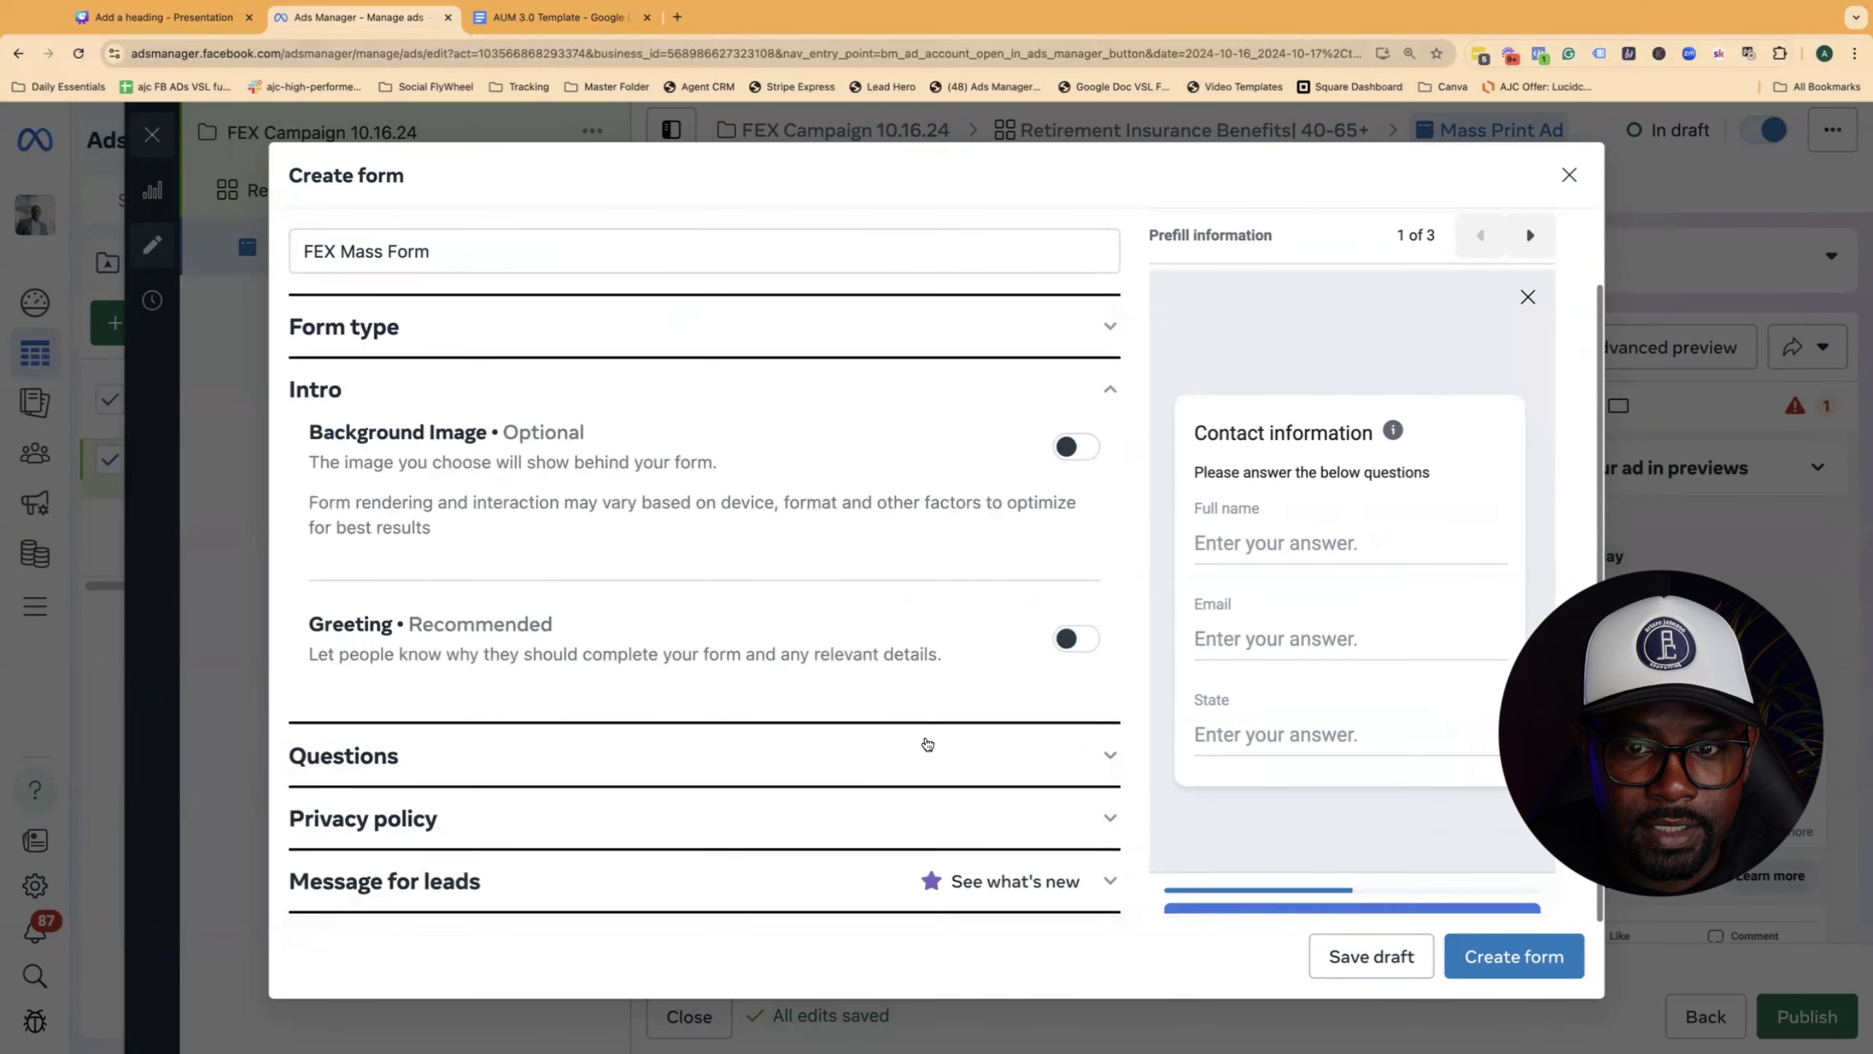
{"action": "left_click", "coordinate": [1109, 758]}
{"action": "scroll", "coordinate": [885, 726], "scroll_direction": "down", "scroll_amount": 4}
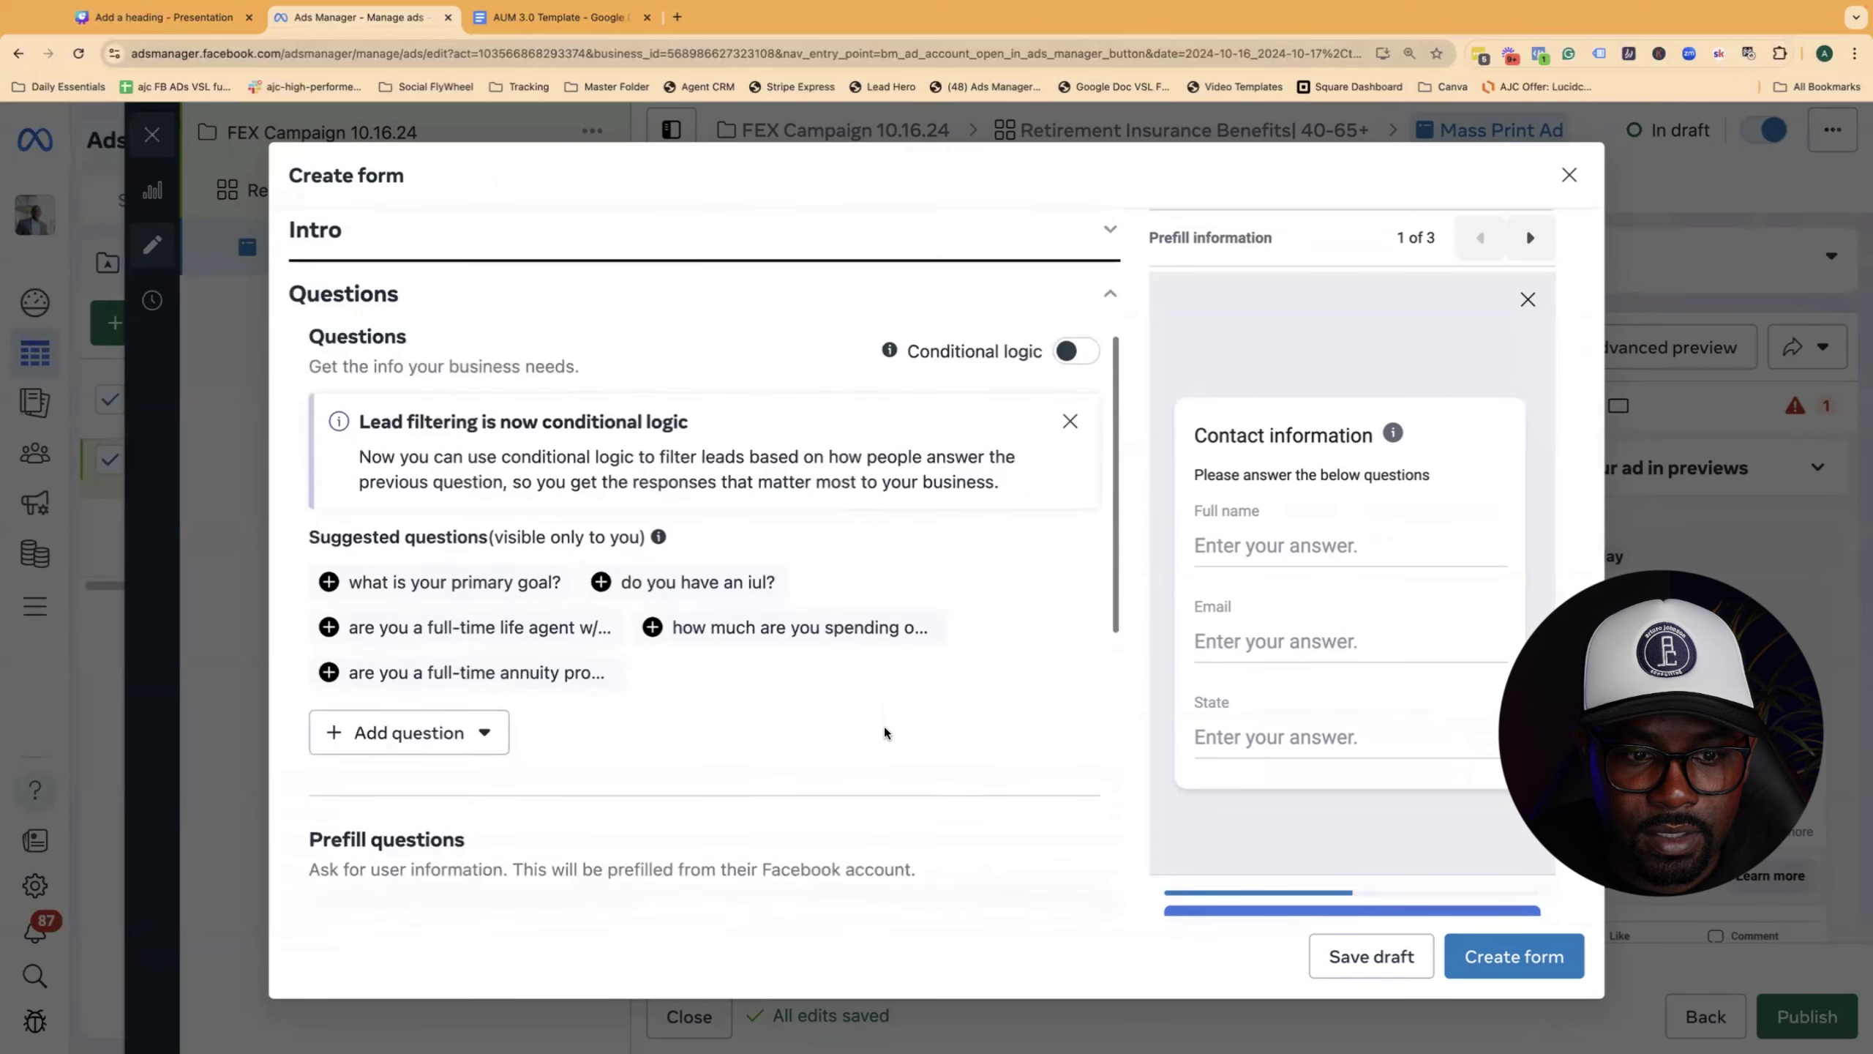
{"action": "scroll", "coordinate": [884, 725], "scroll_direction": "down", "scroll_amount": 3}
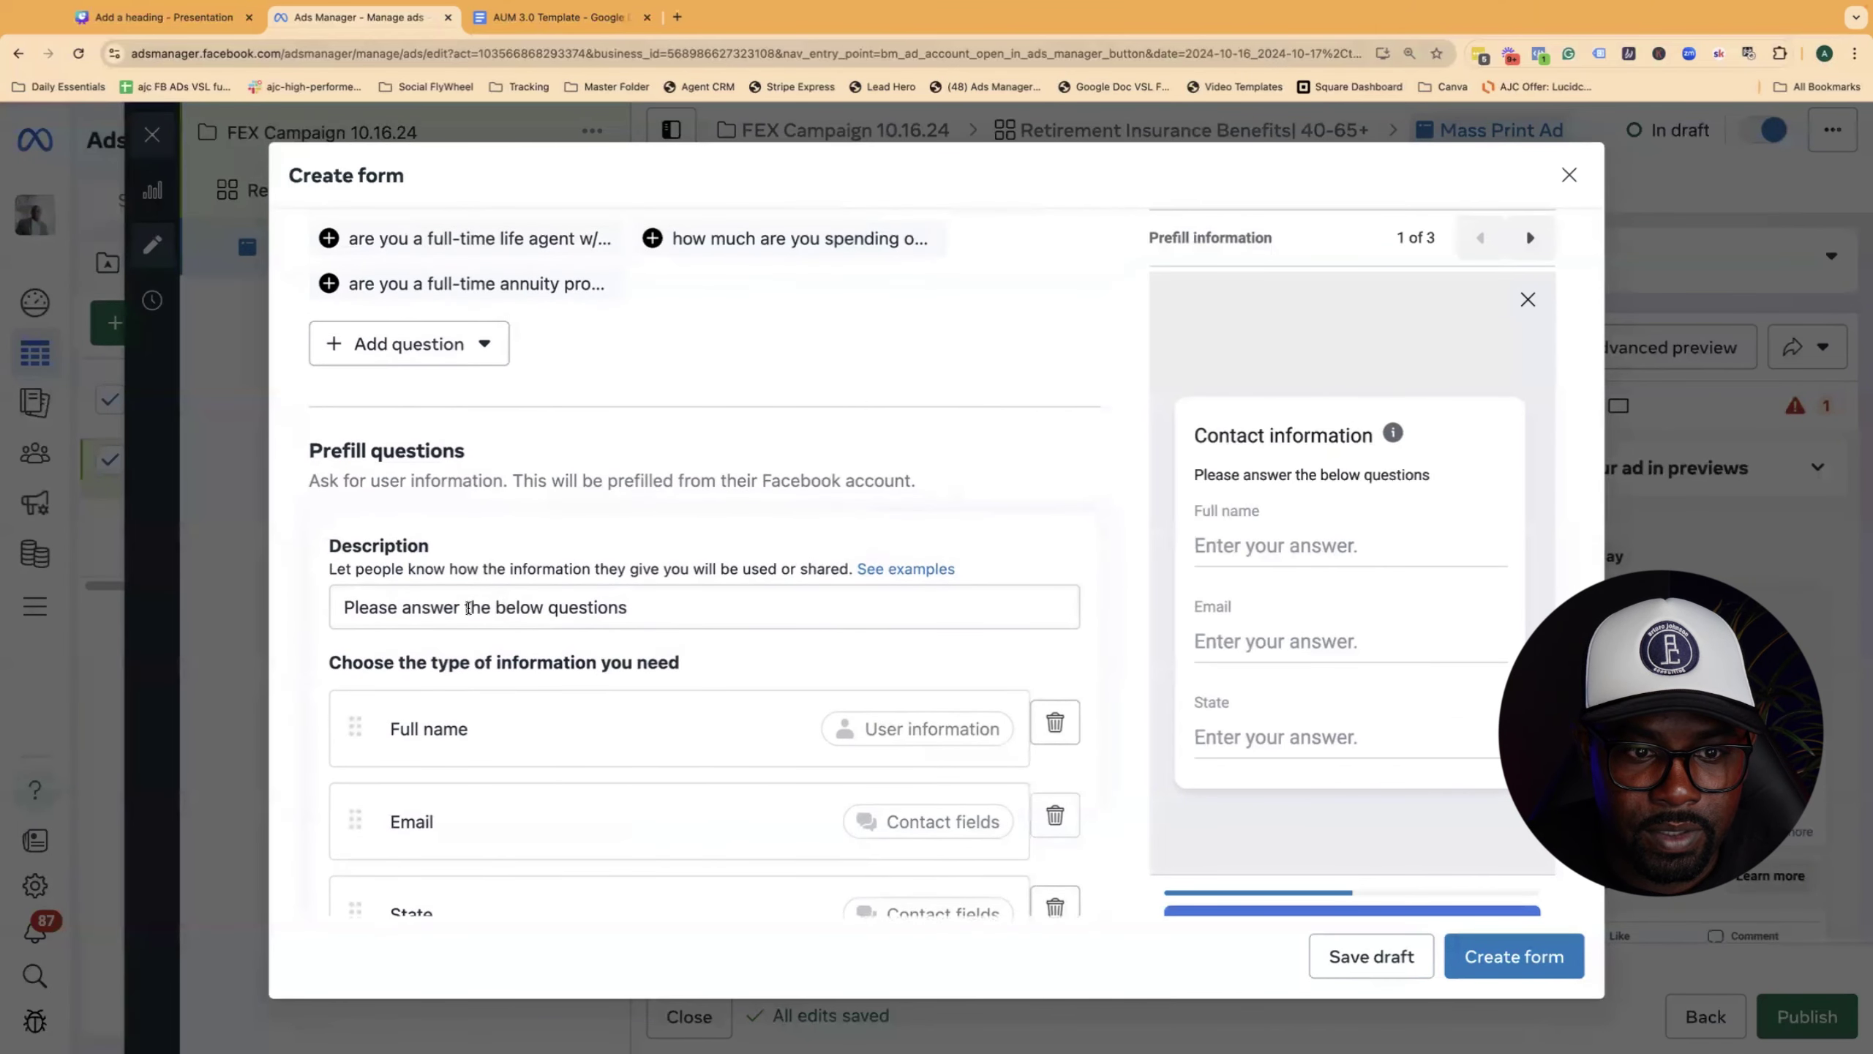
{"action": "left_click_drag", "start_coordinate": [641, 609], "coordinate": [408, 604]}
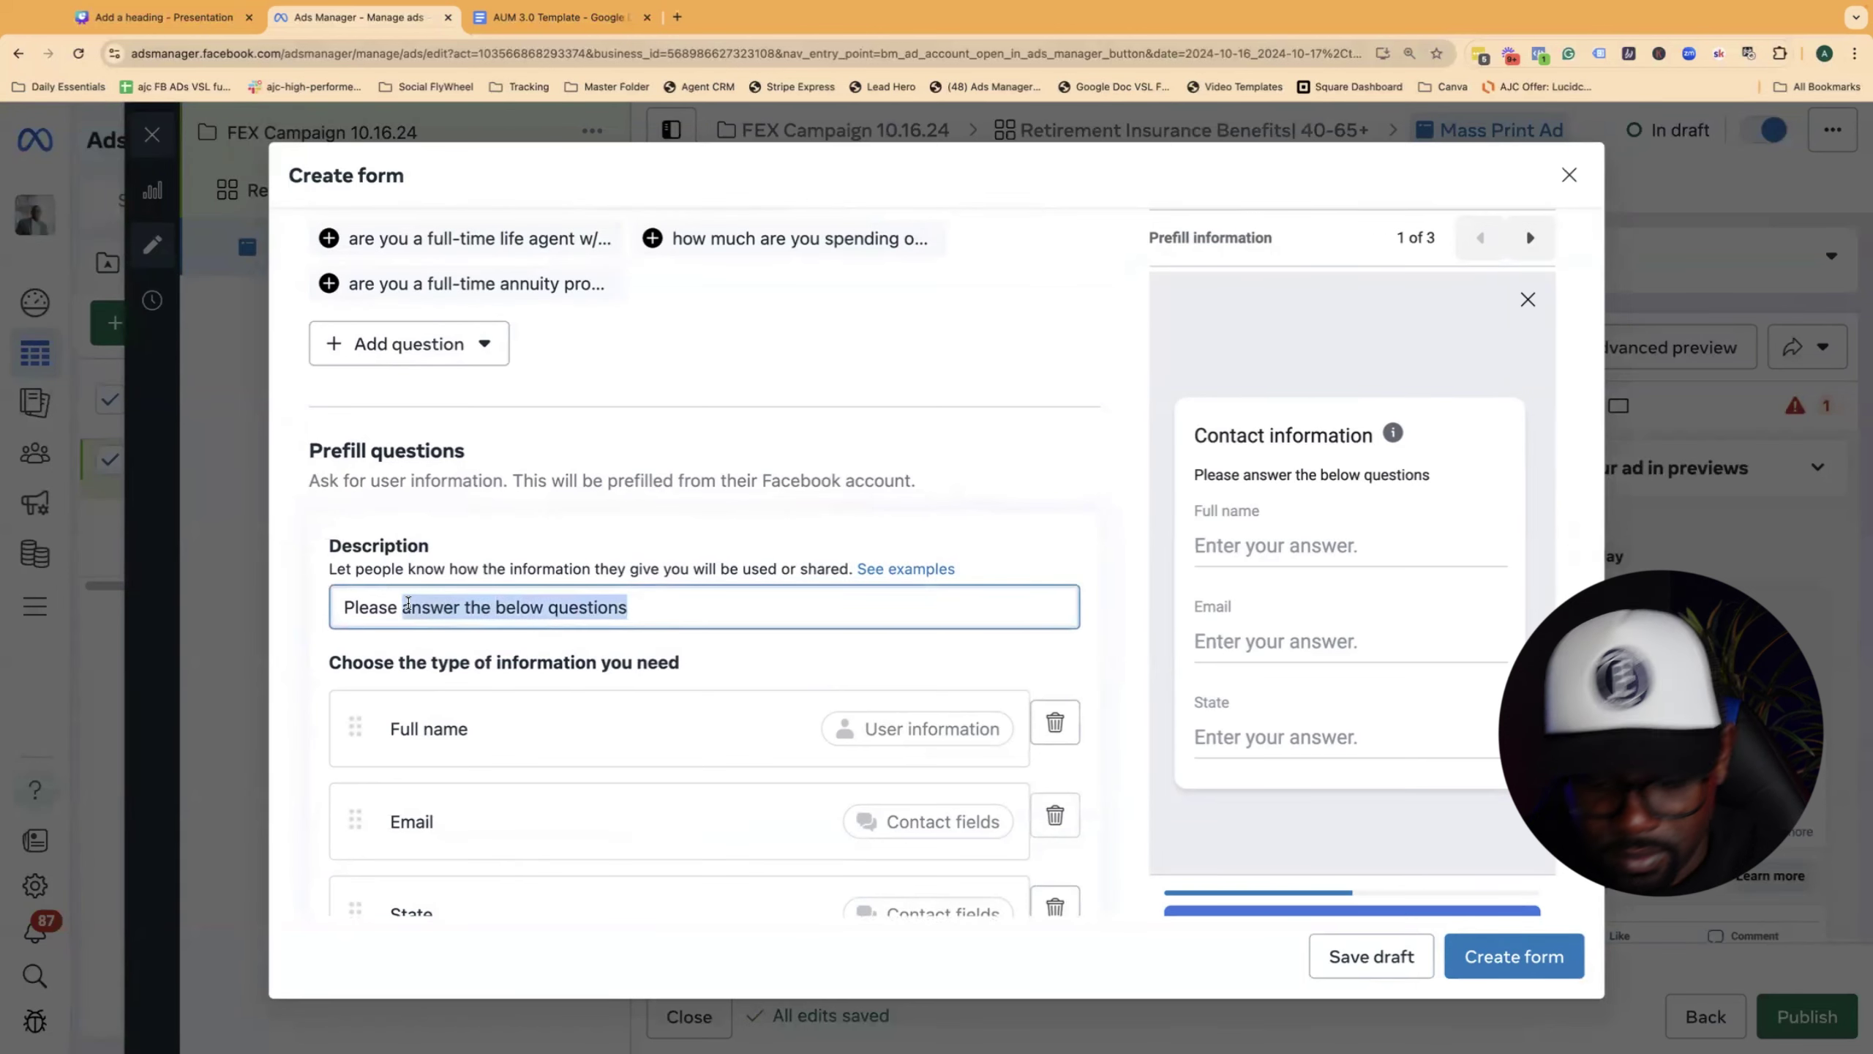
Copy step 2's description from the template doc and paste it over the prefill description
{"action": "left_click", "coordinate": [490, 15]}
{"action": "scroll", "coordinate": [837, 591], "scroll_direction": "down", "scroll_amount": 1}
{"action": "scroll", "coordinate": [838, 590], "scroll_direction": "down", "scroll_amount": 3}
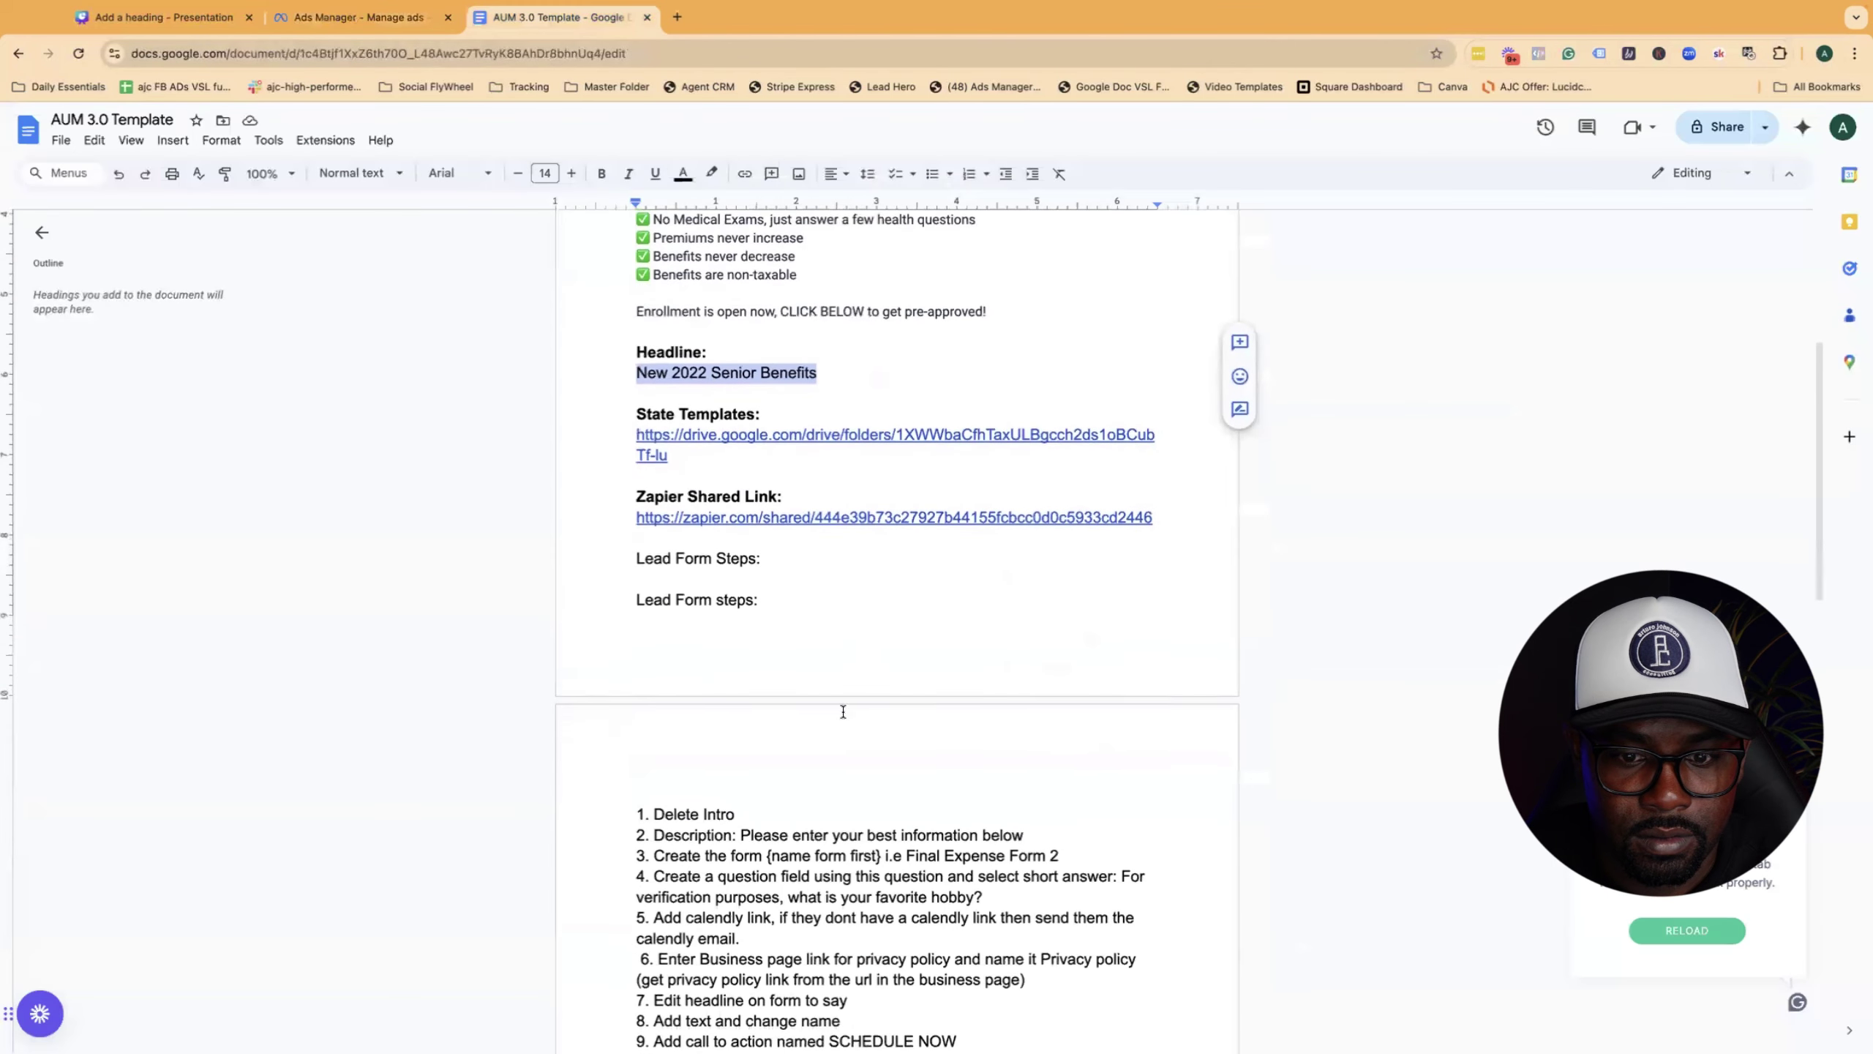
{"action": "left_click_drag", "start_coordinate": [739, 821], "coordinate": [1024, 816]}
{"action": "key", "text": "super+c"}
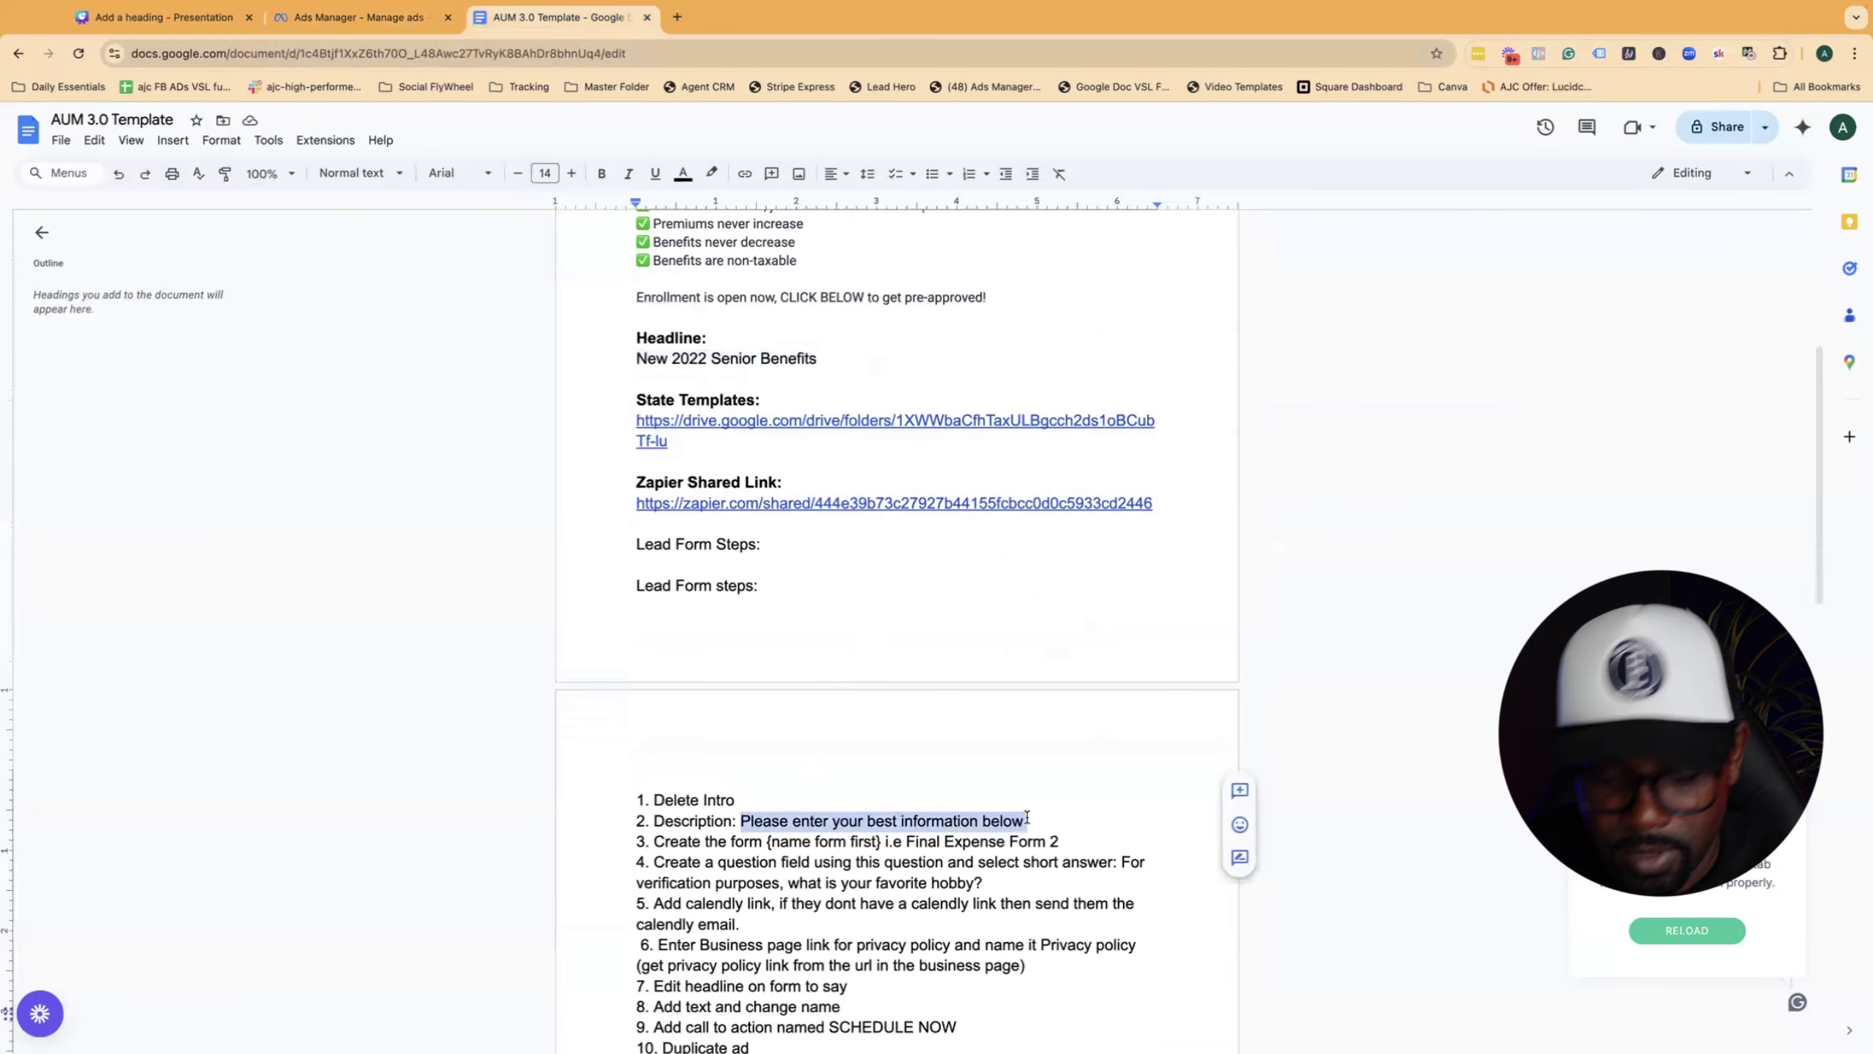
{"action": "left_click", "coordinate": [416, 18]}
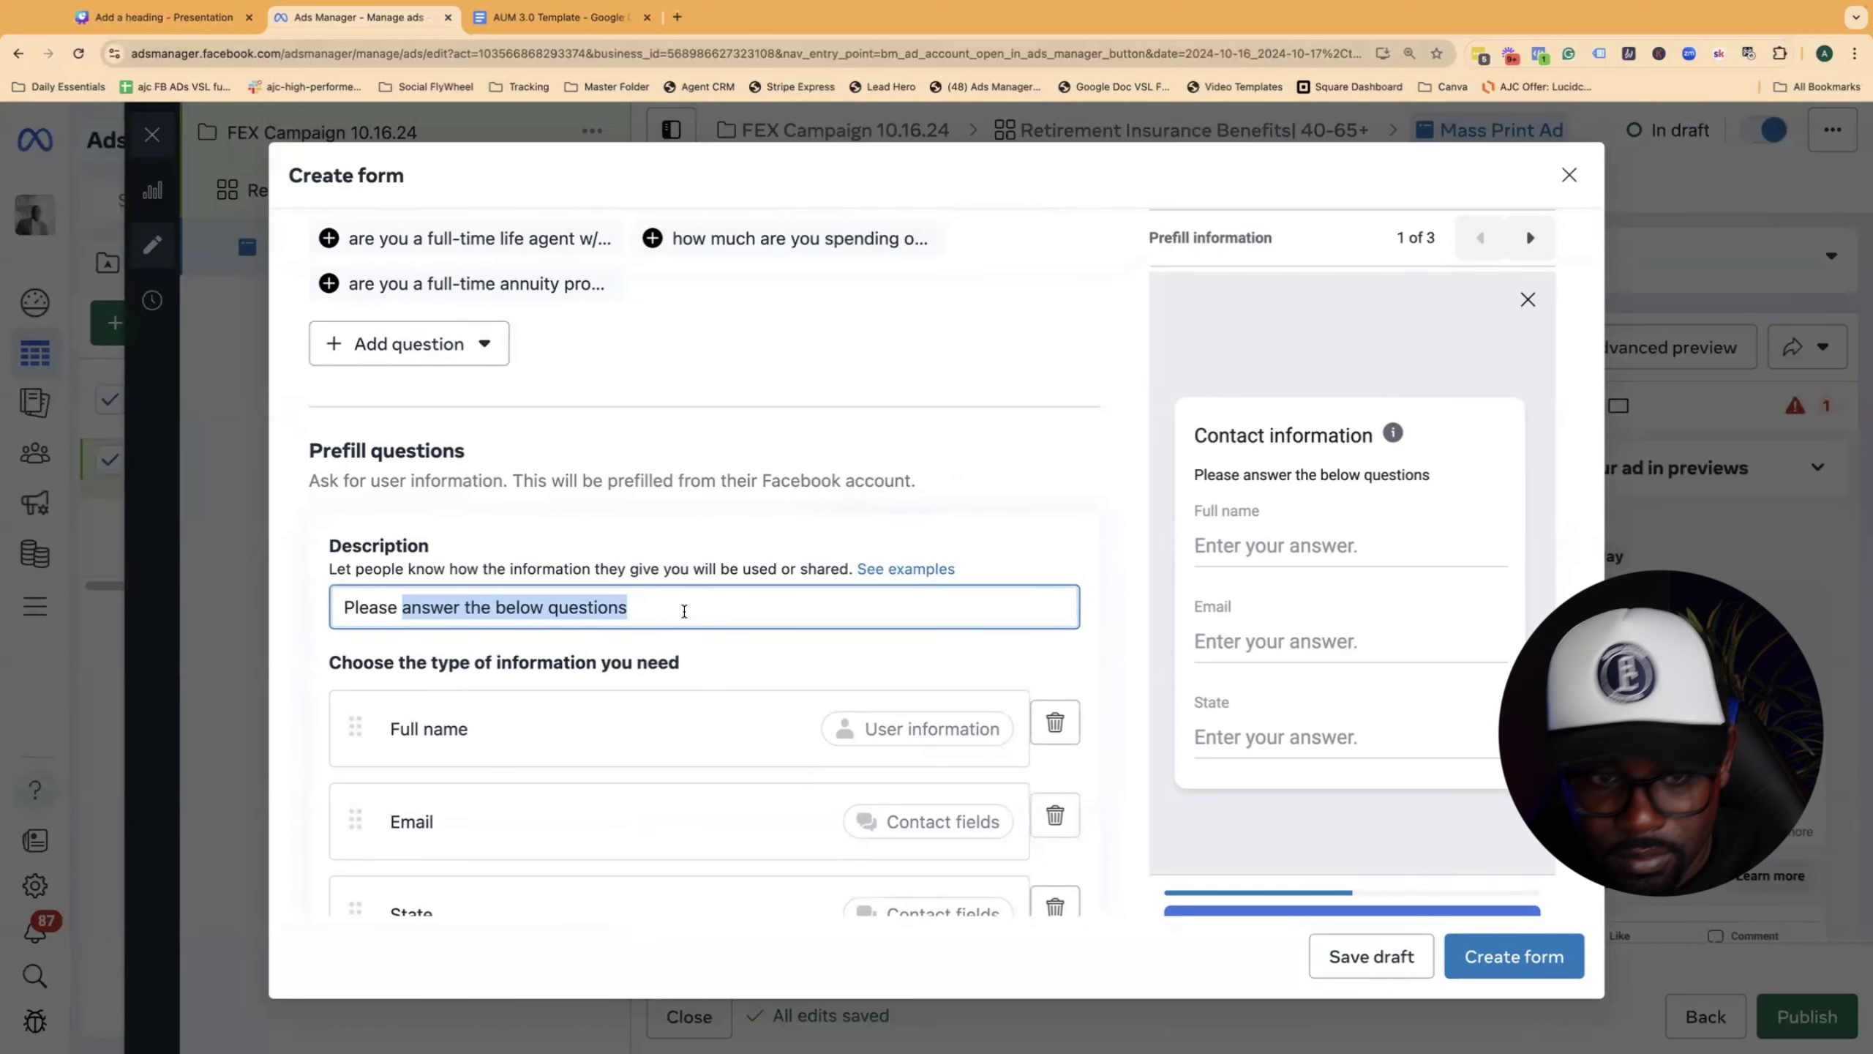
{"action": "left_click_drag", "start_coordinate": [661, 611], "coordinate": [344, 598]}
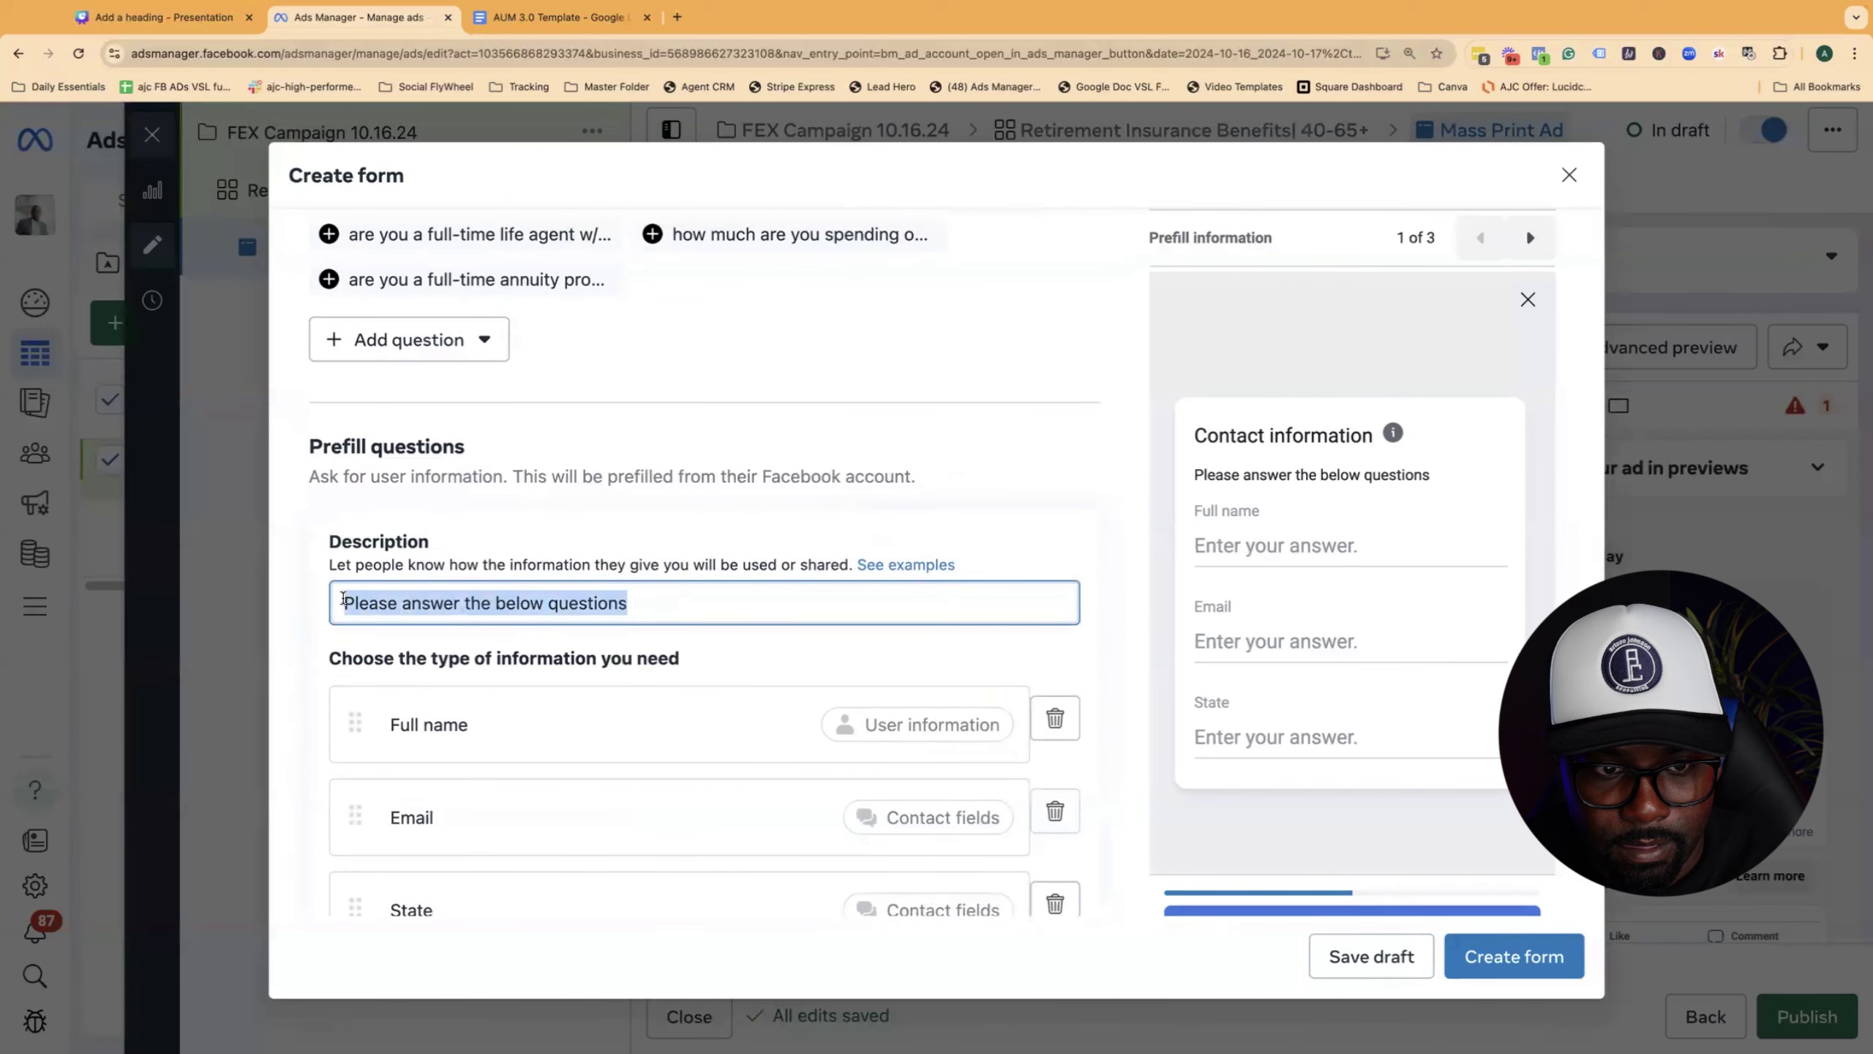
{"action": "key", "text": "super+v"}
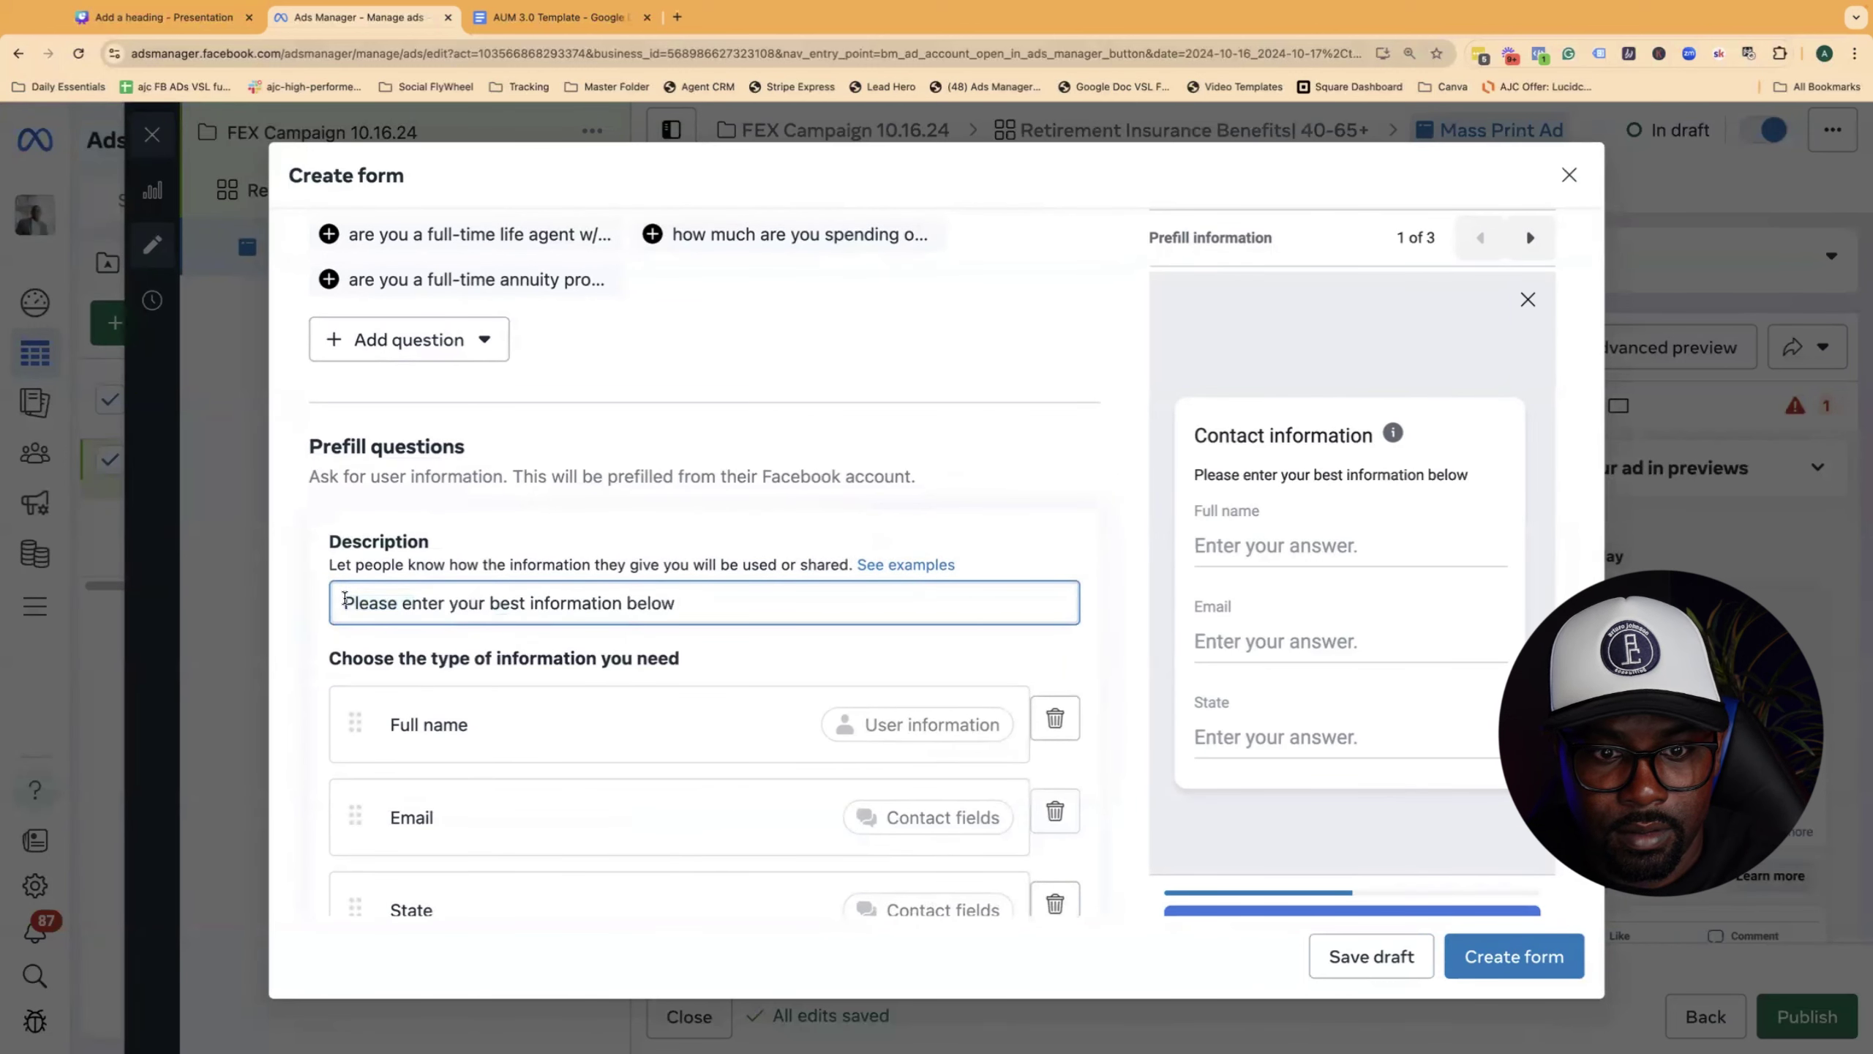
{"action": "key", "text": "BackSpace"}
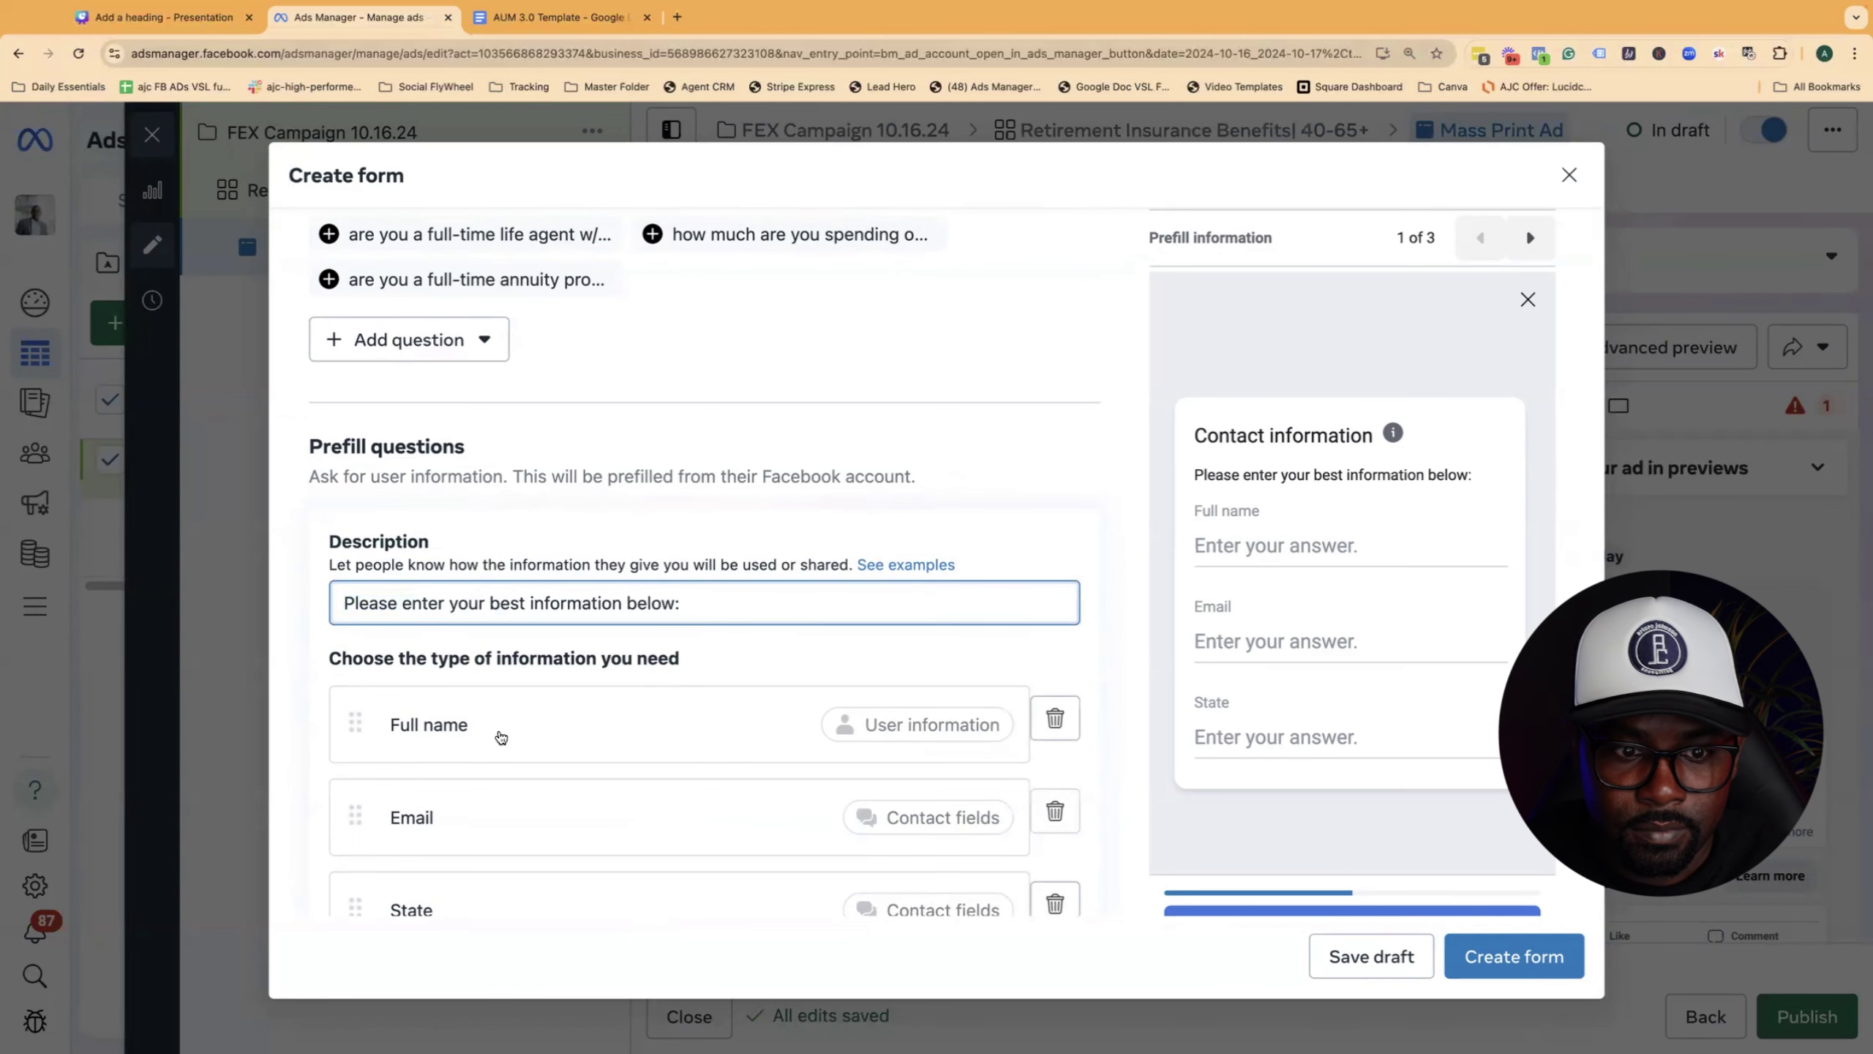
Recheck the lead form steps in the template doc, then return to the instant form
{"action": "left_click", "coordinate": [593, 26]}
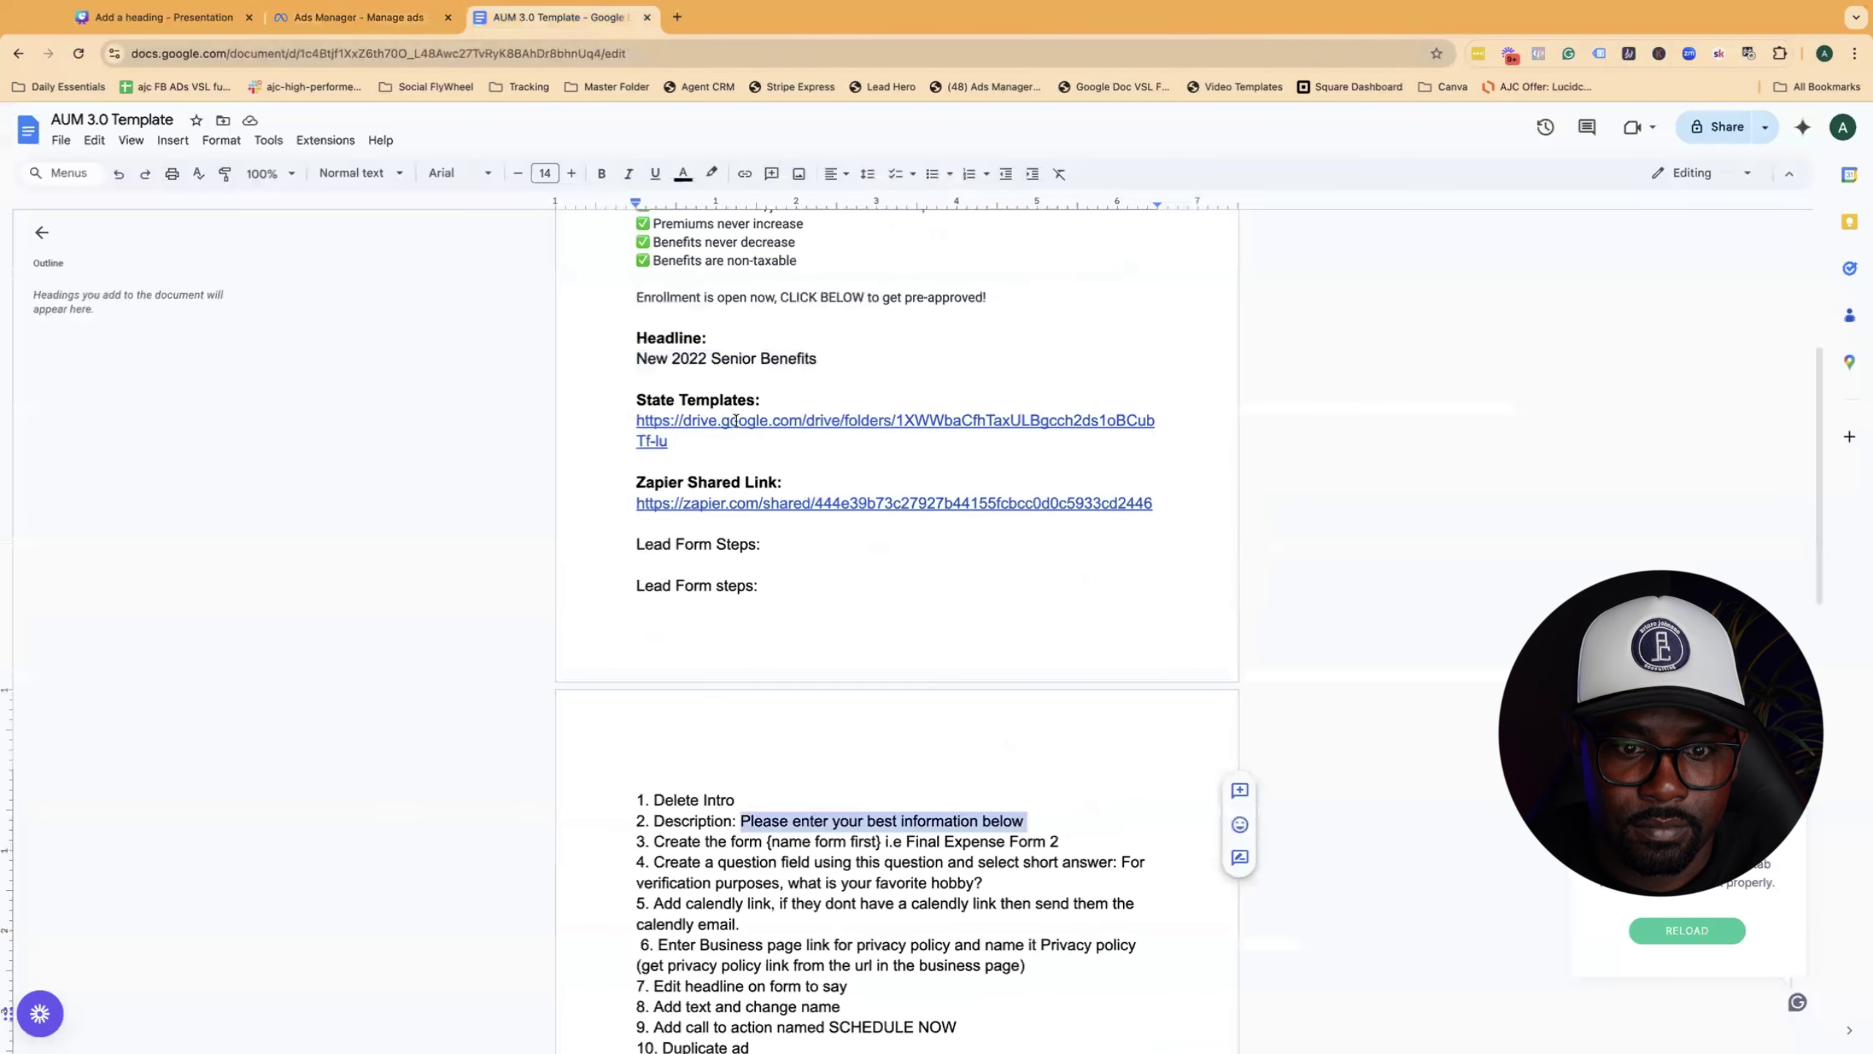
{"action": "scroll", "coordinate": [777, 574], "scroll_direction": "down", "scroll_amount": 3}
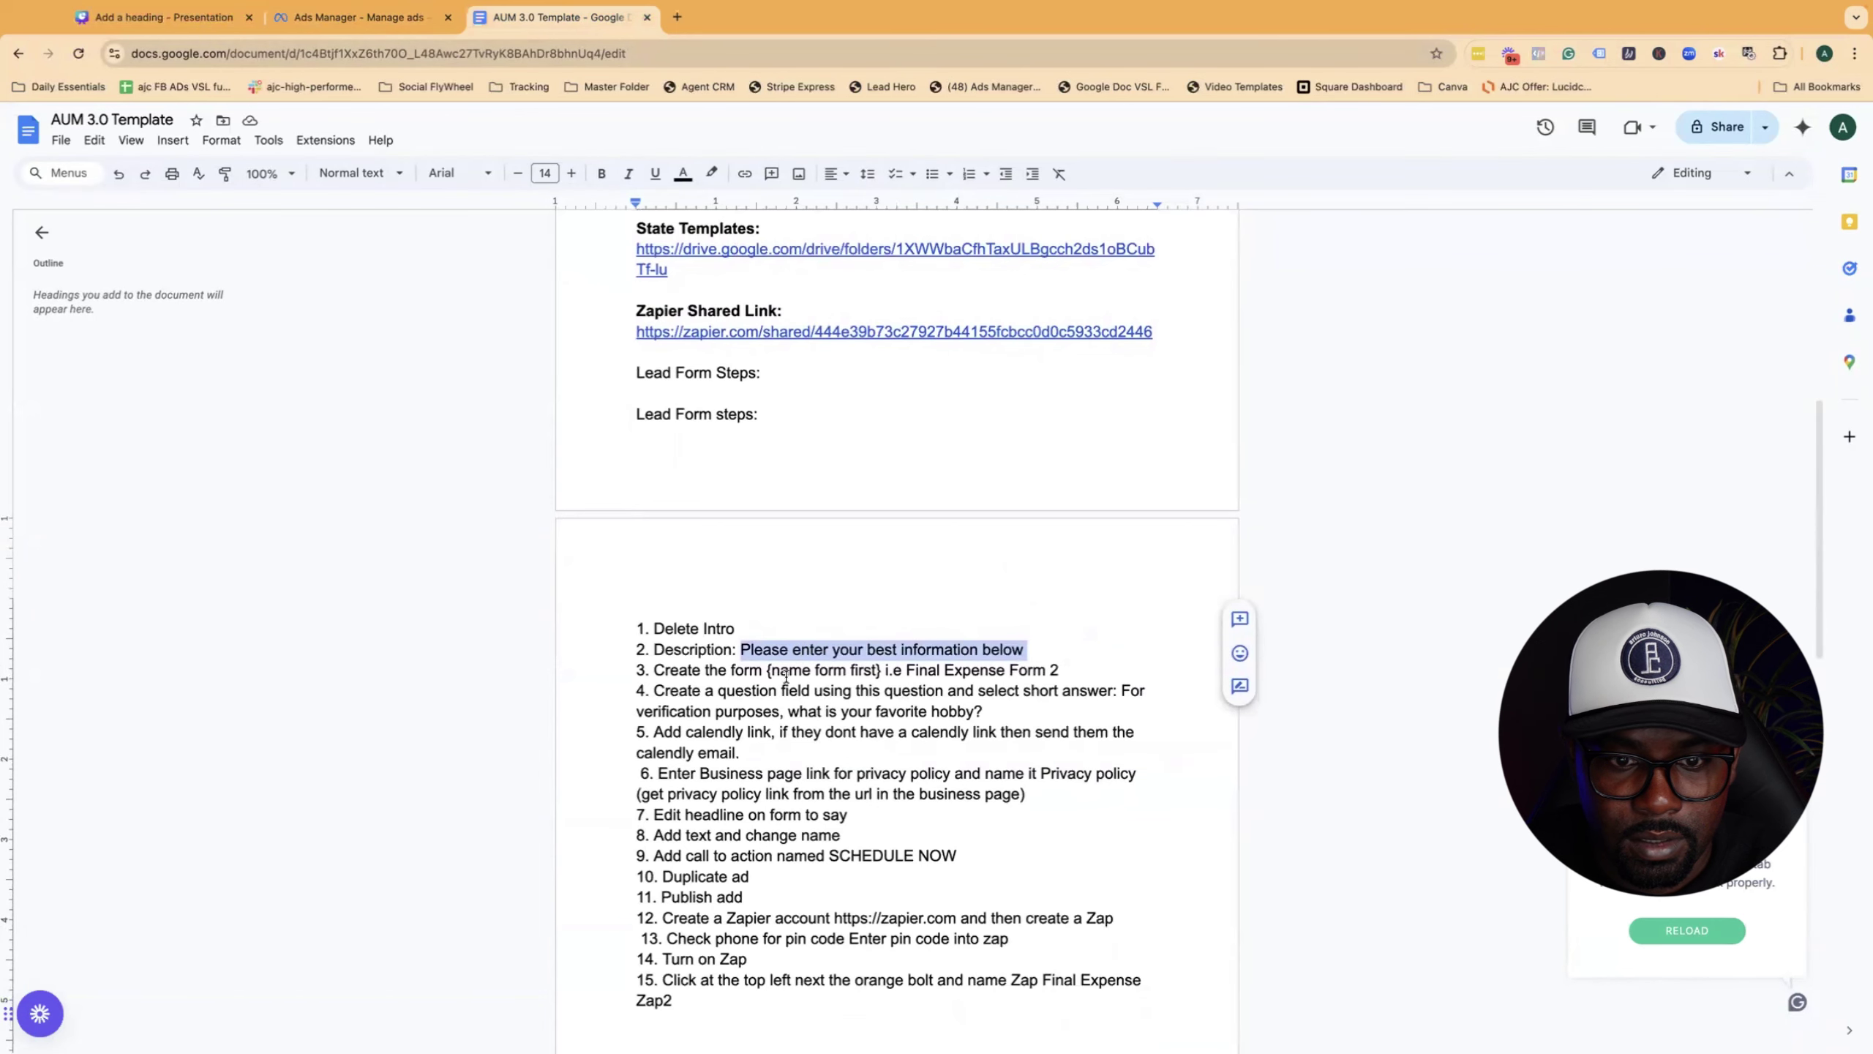
{"action": "scroll", "coordinate": [787, 679], "scroll_direction": "down", "scroll_amount": 2}
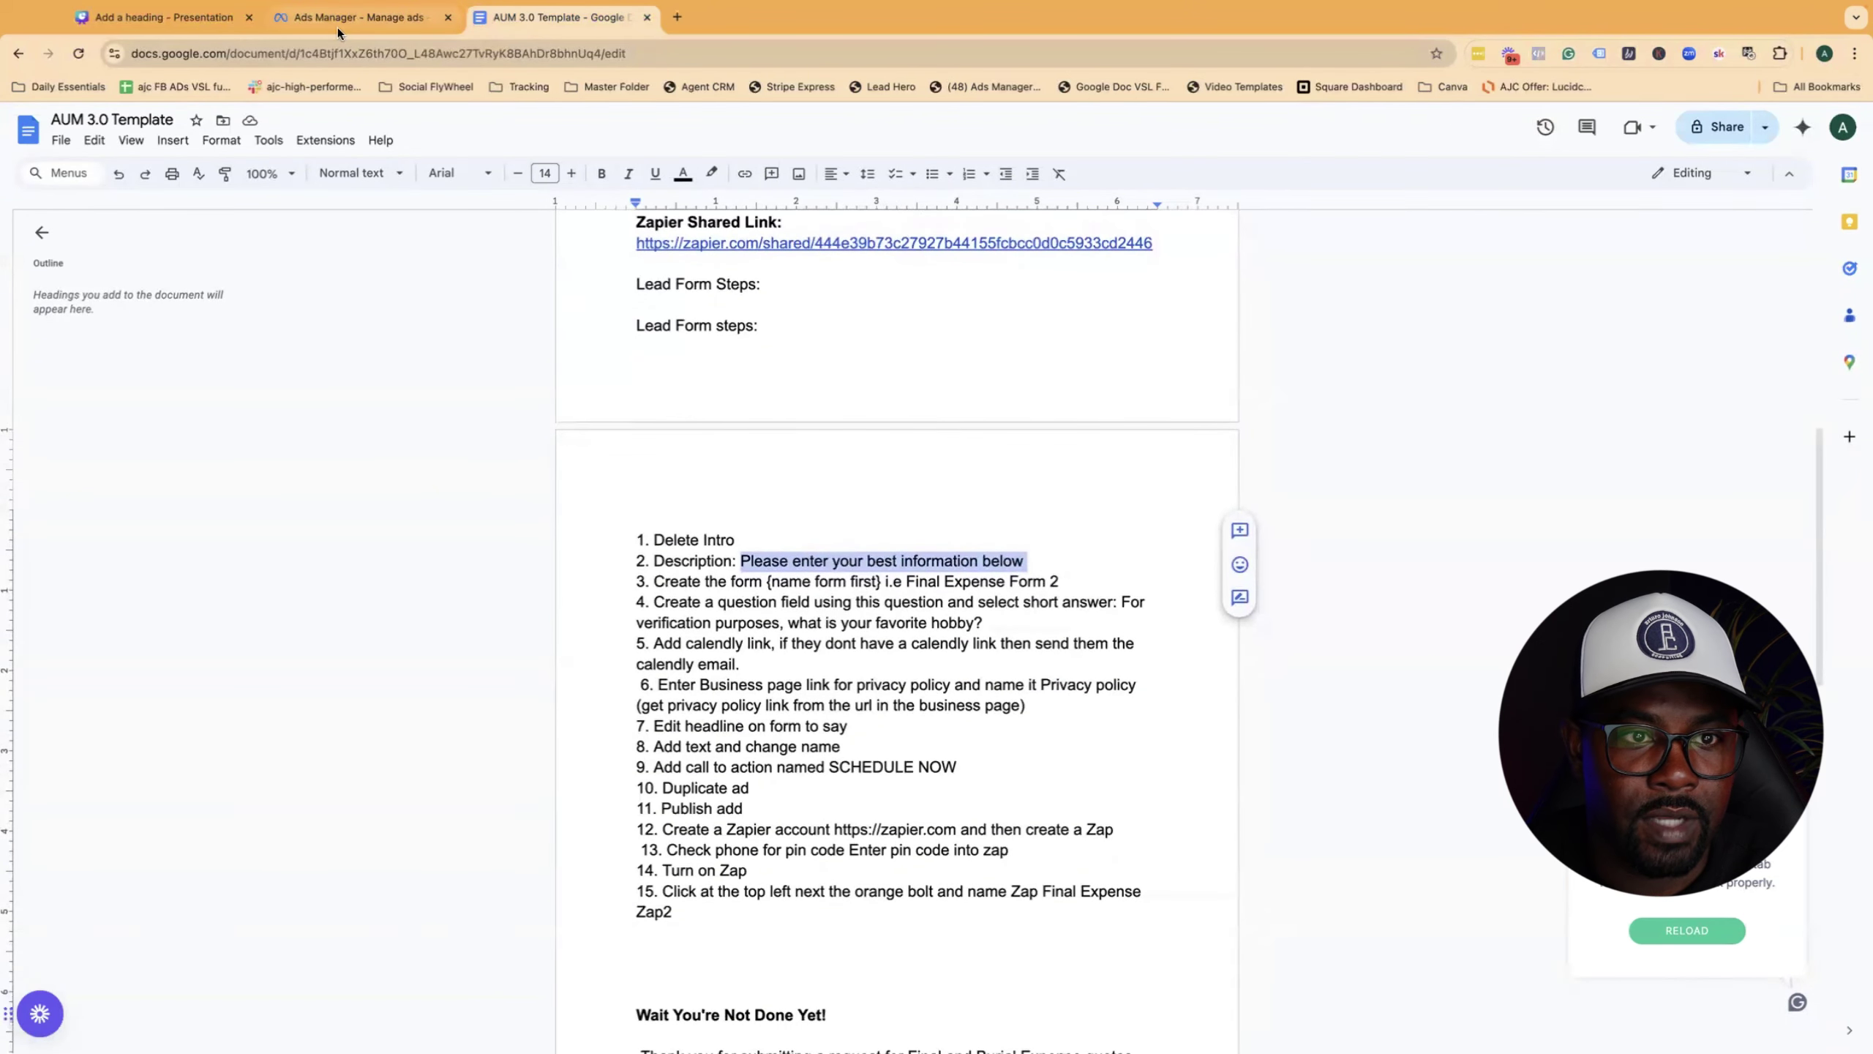
{"action": "left_click", "coordinate": [368, 22]}
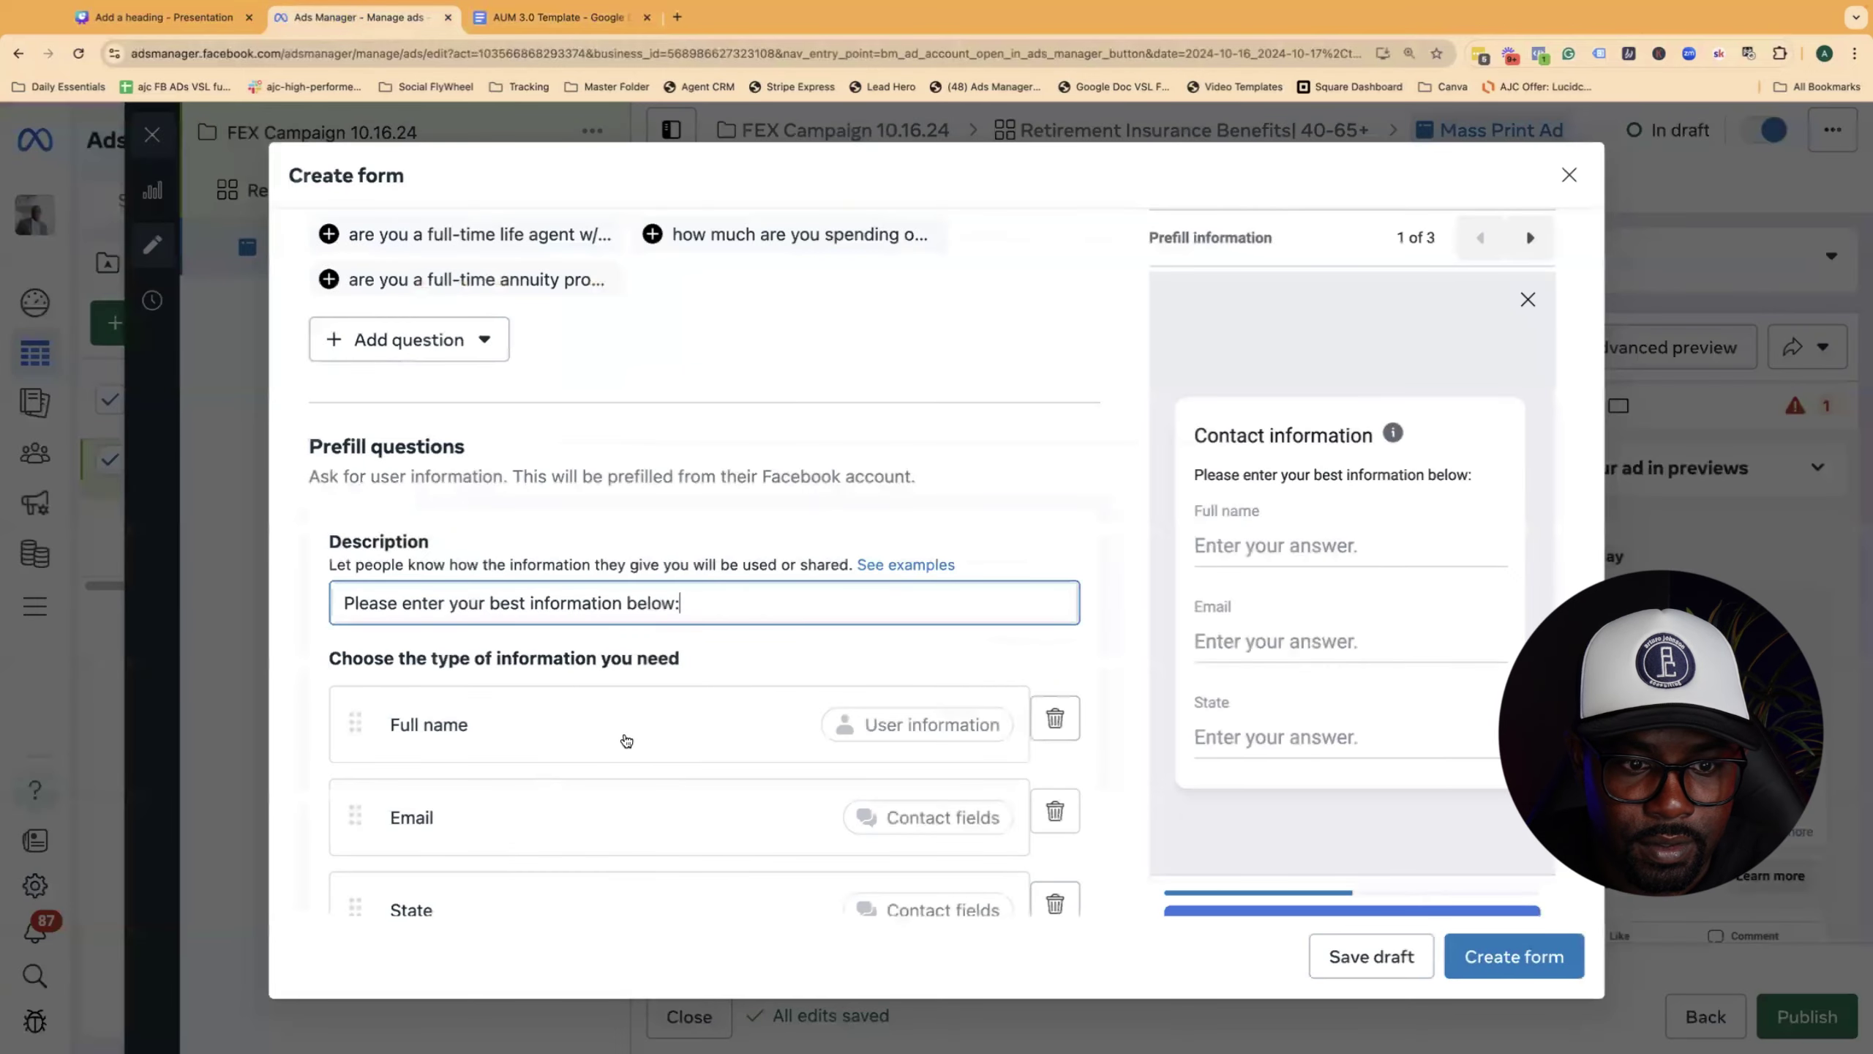
{"action": "scroll", "coordinate": [623, 737], "scroll_direction": "down", "scroll_amount": 3}
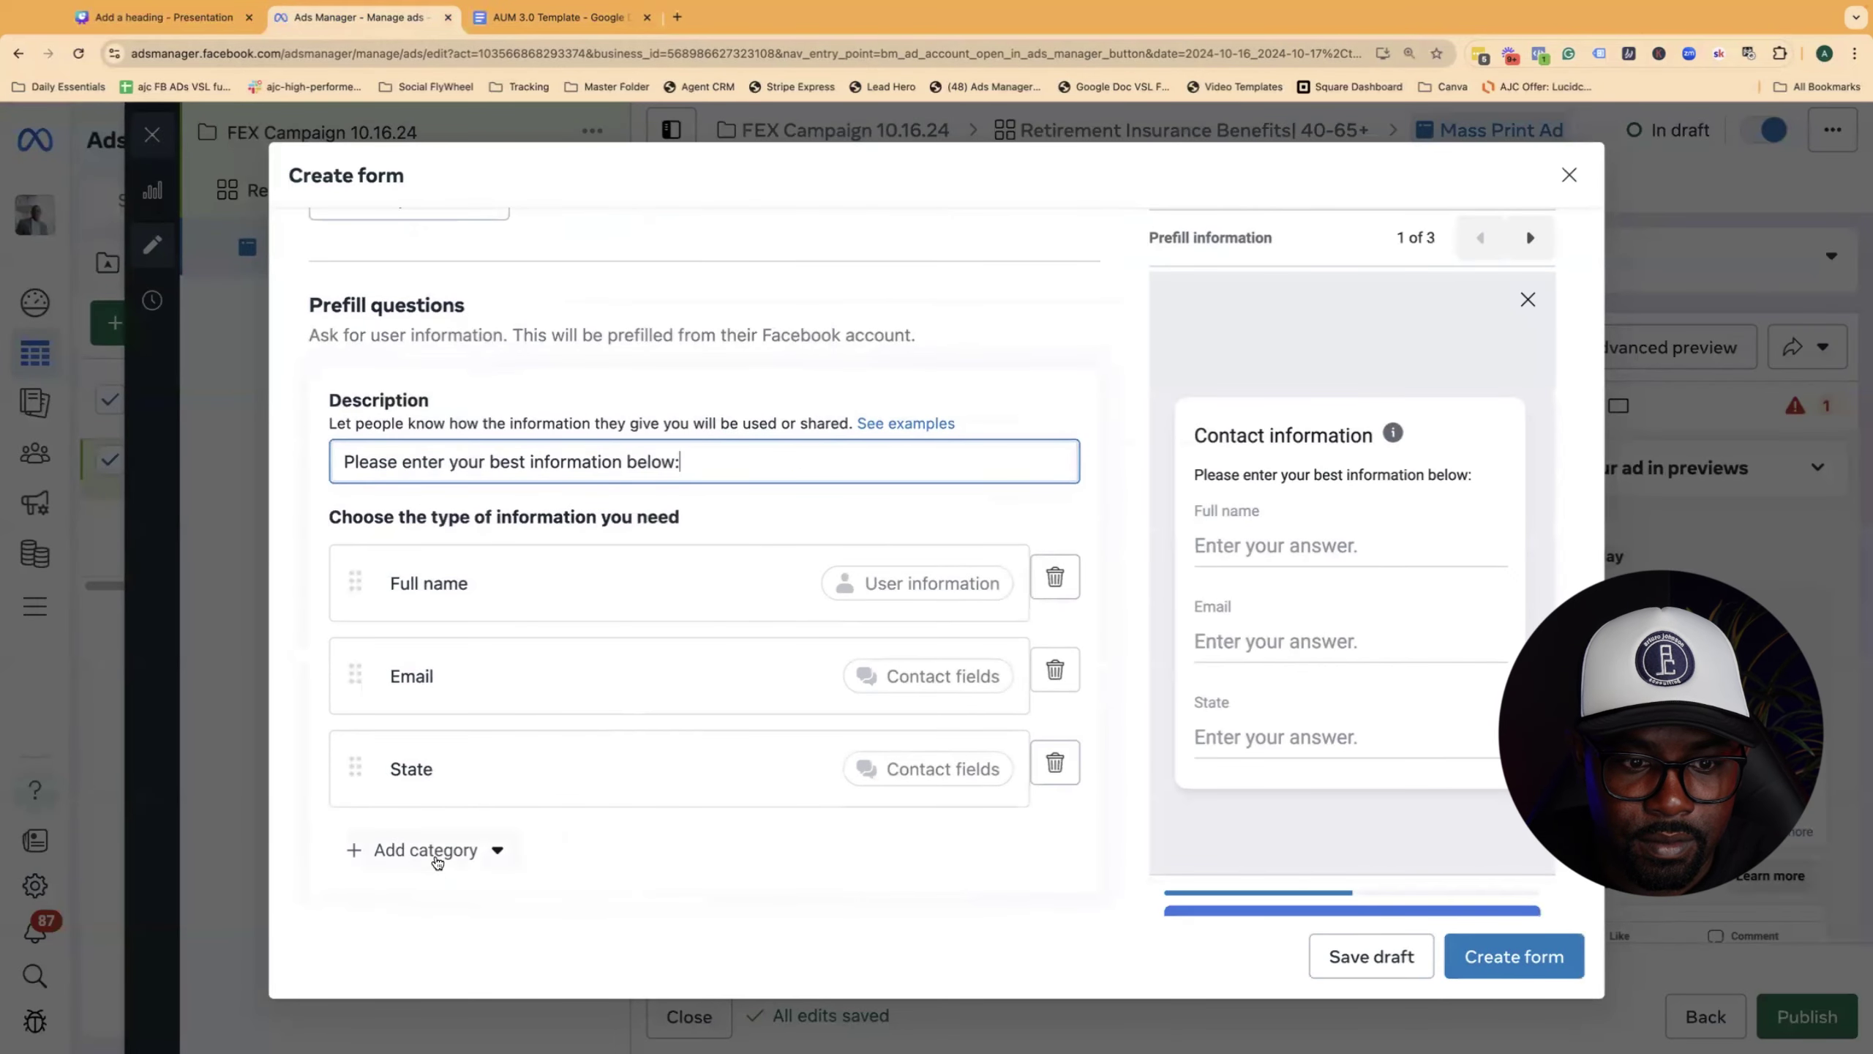
Add Phone number from Contact fields as a prefill question and move it above State
{"action": "left_click", "coordinate": [434, 852]}
{"action": "mouse_move", "coordinate": [458, 668]}
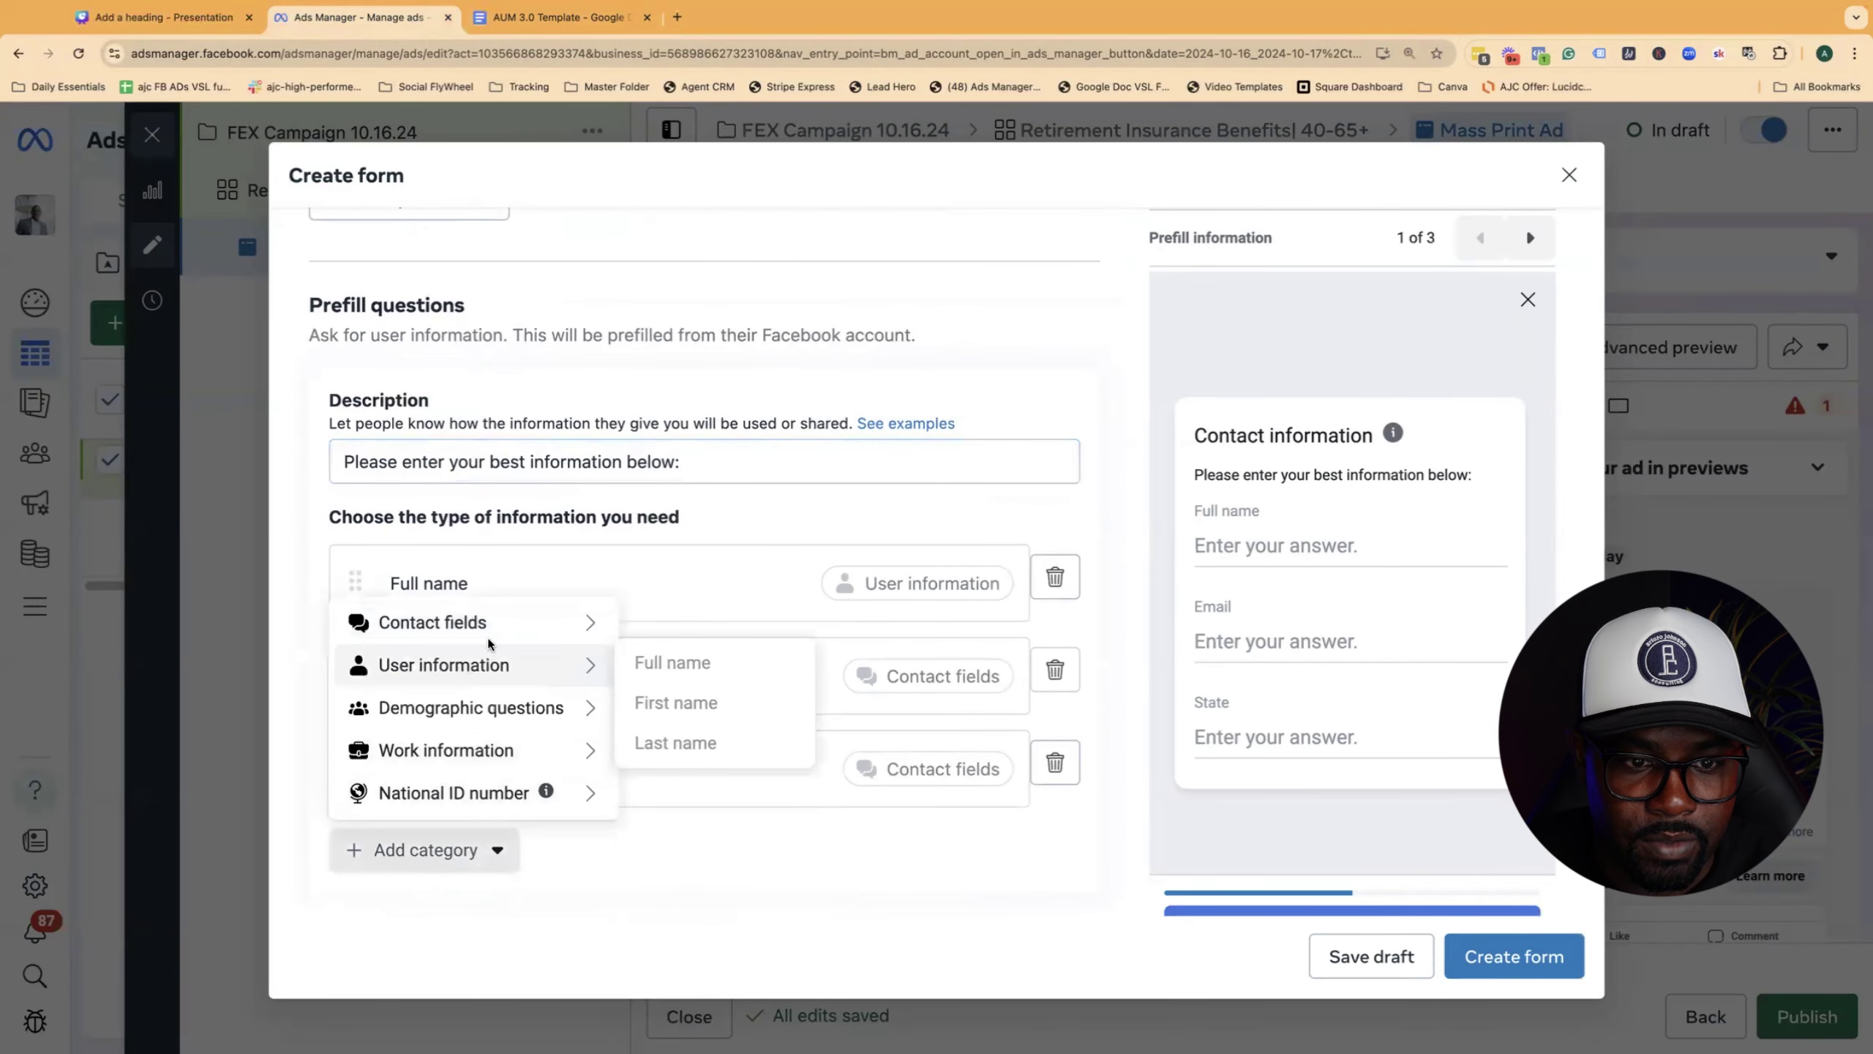
{"action": "mouse_move", "coordinate": [486, 627]}
{"action": "left_click", "coordinate": [695, 664]}
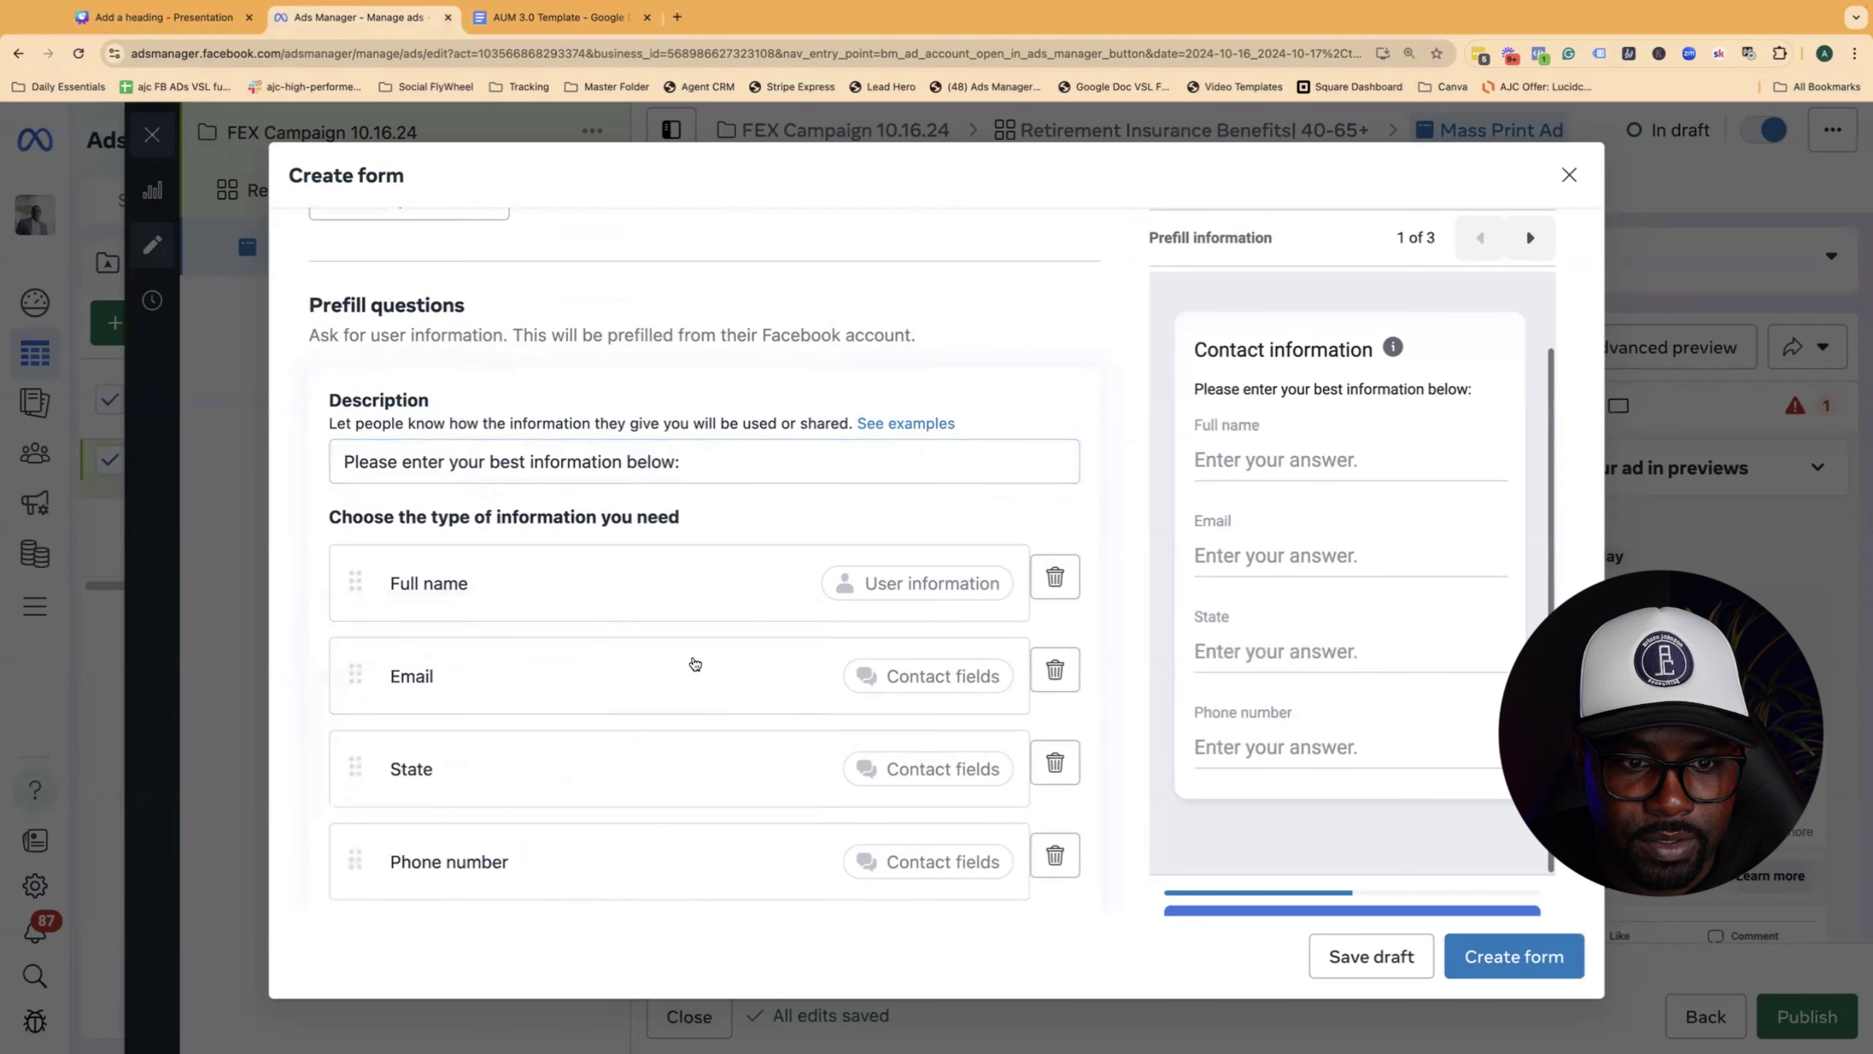
{"action": "left_click_drag", "start_coordinate": [475, 870], "coordinate": [710, 804]}
Expand the form's Privacy policy section and open a new browser tab
{"action": "scroll", "coordinate": [710, 804], "scroll_direction": "down", "scroll_amount": 2}
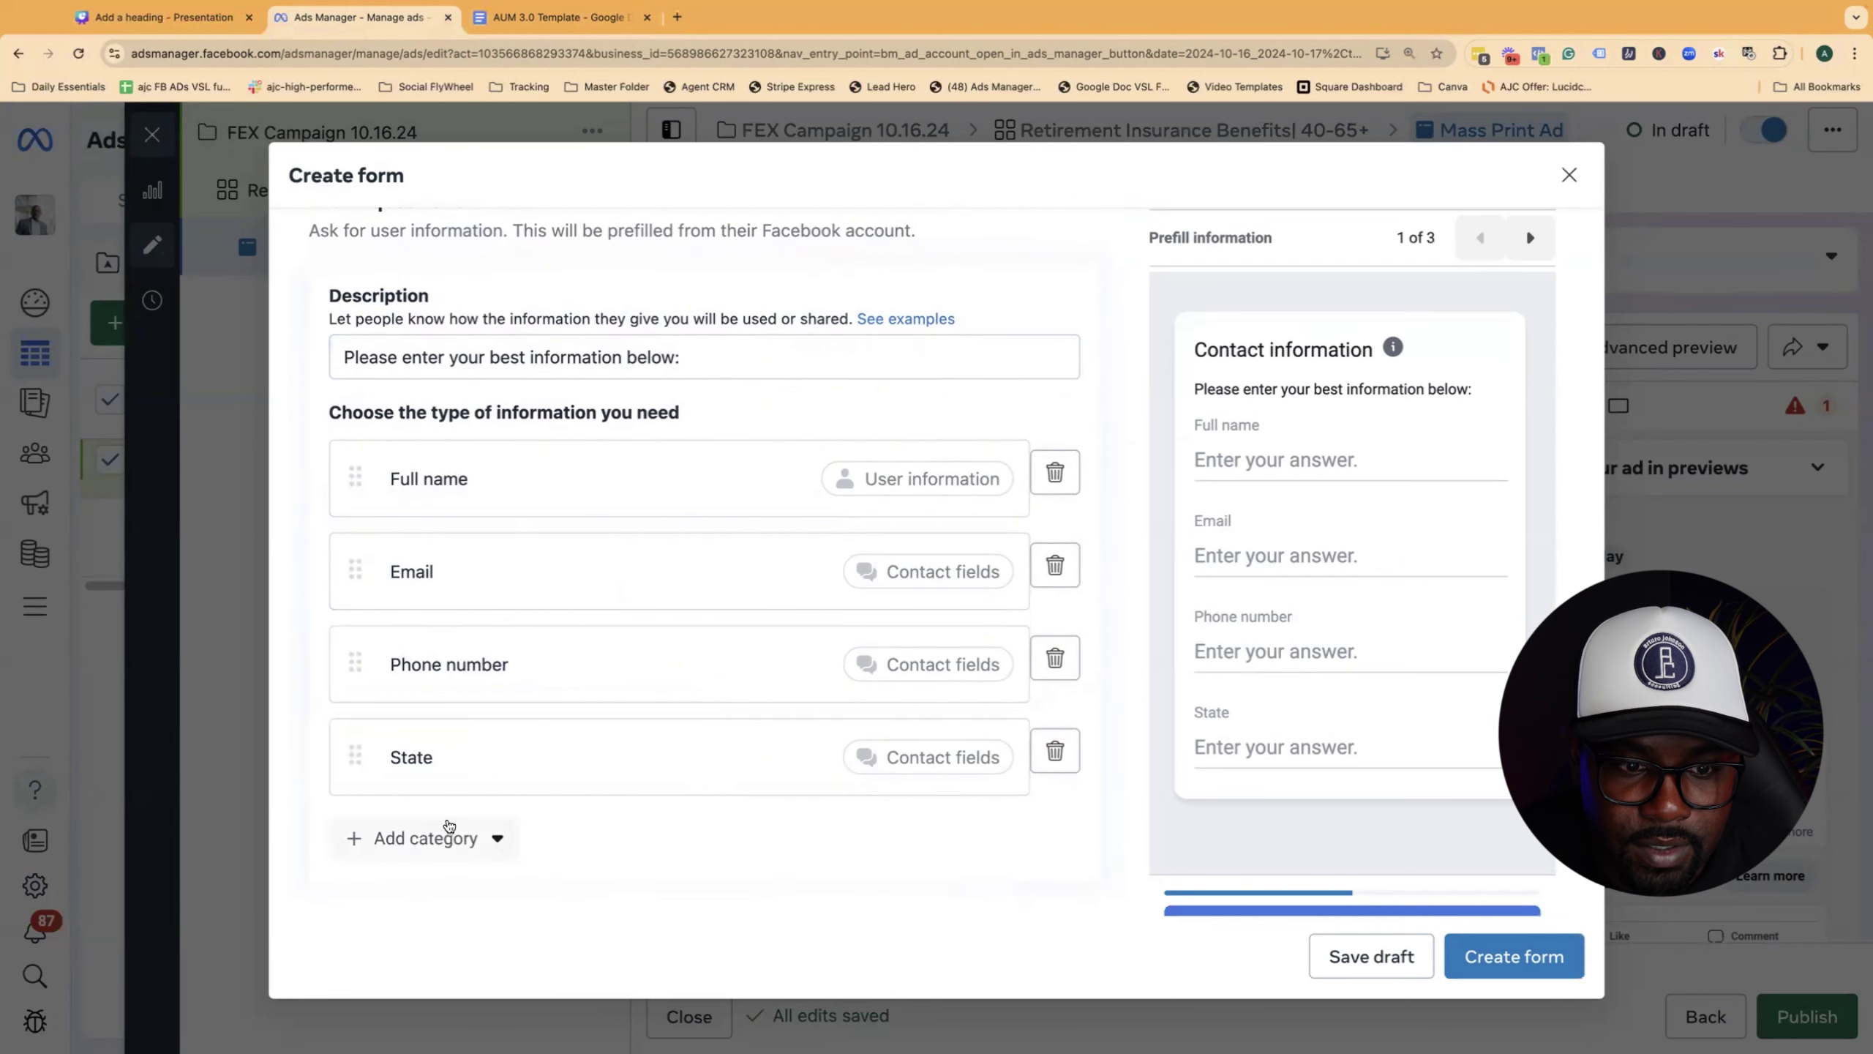
{"action": "scroll", "coordinate": [809, 810], "scroll_direction": "down", "scroll_amount": 3}
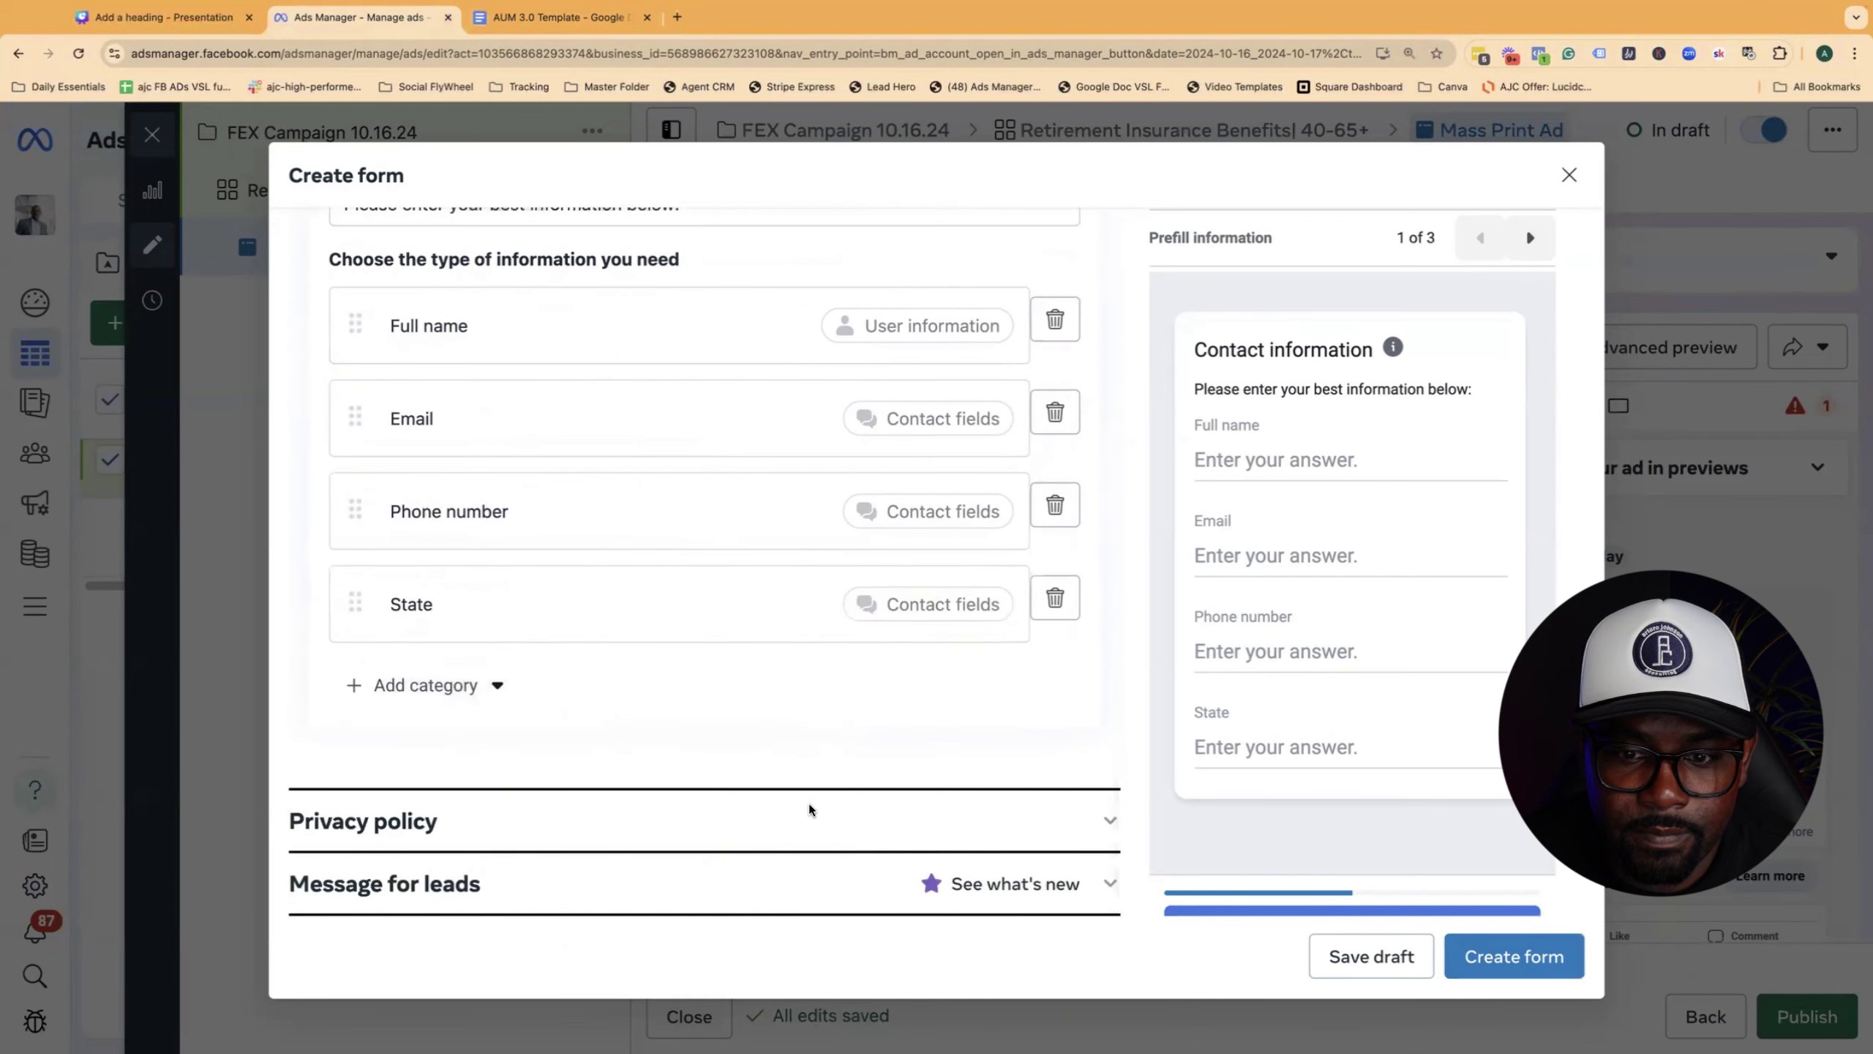
{"action": "left_click", "coordinate": [1100, 819]}
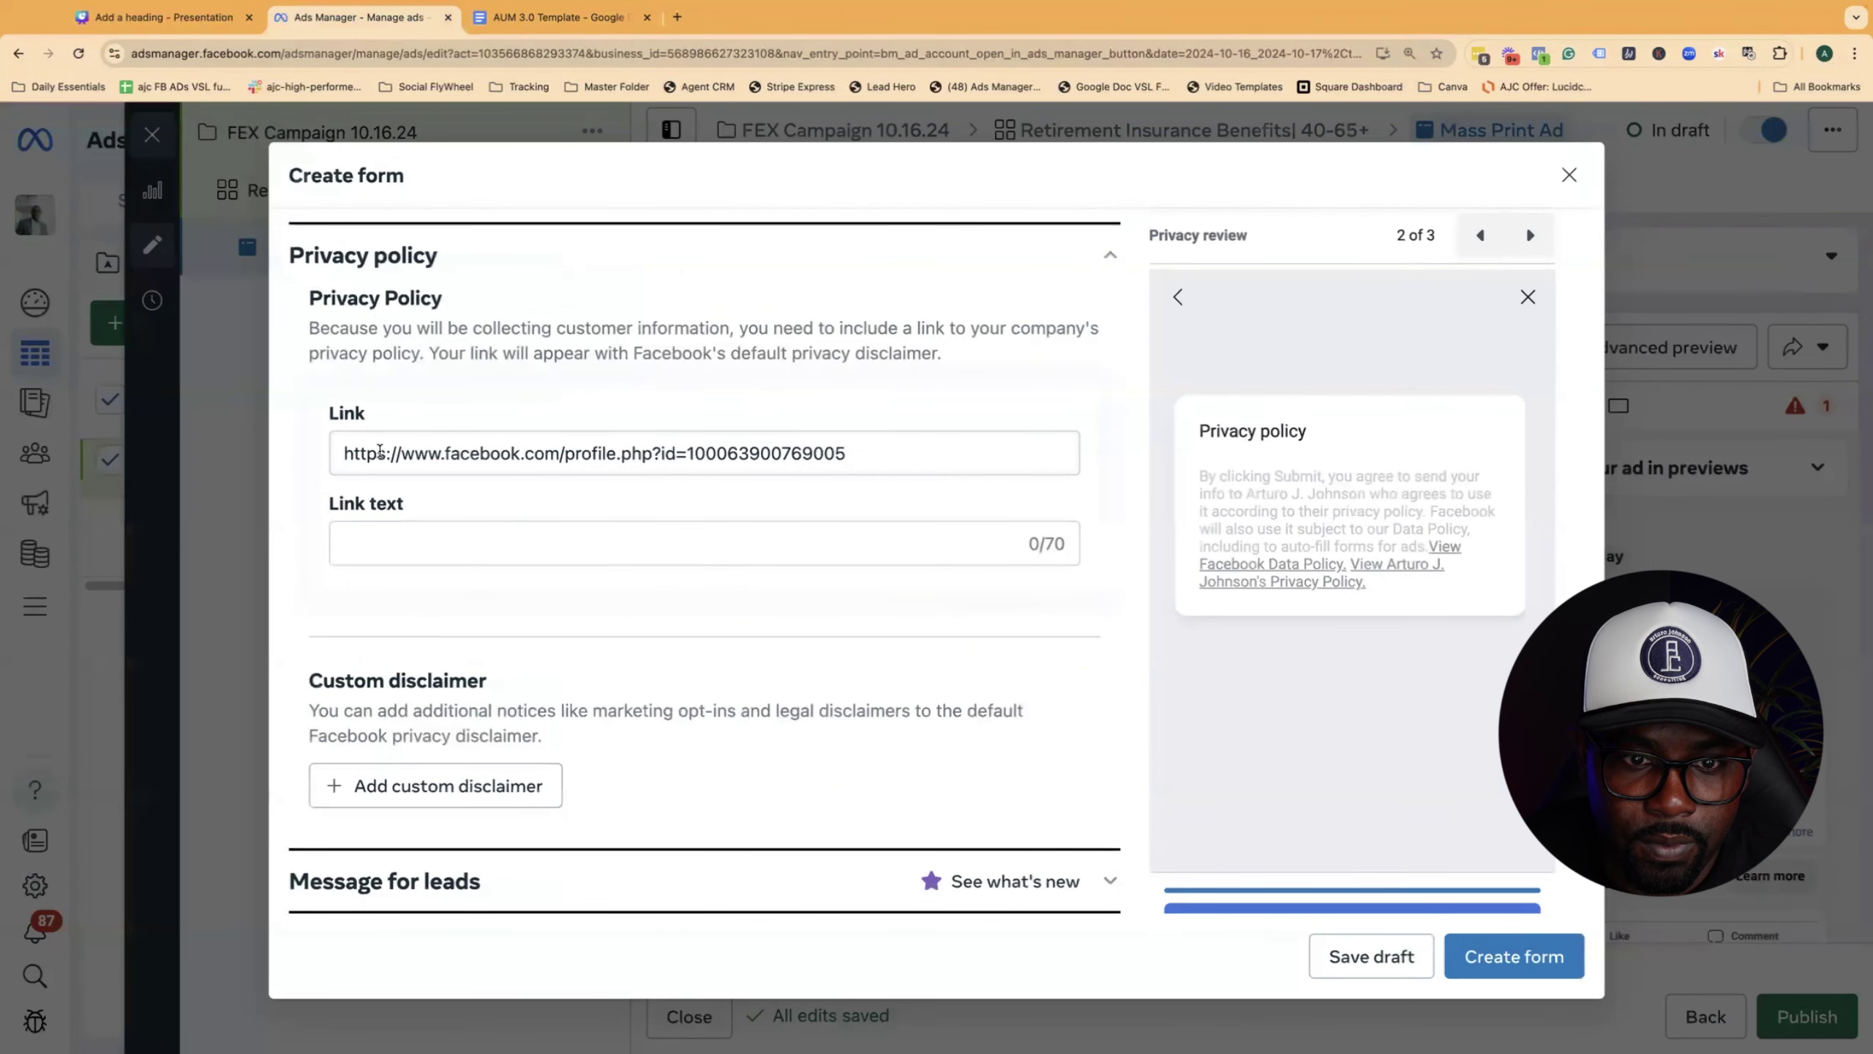
{"action": "left_click", "coordinate": [677, 16]}
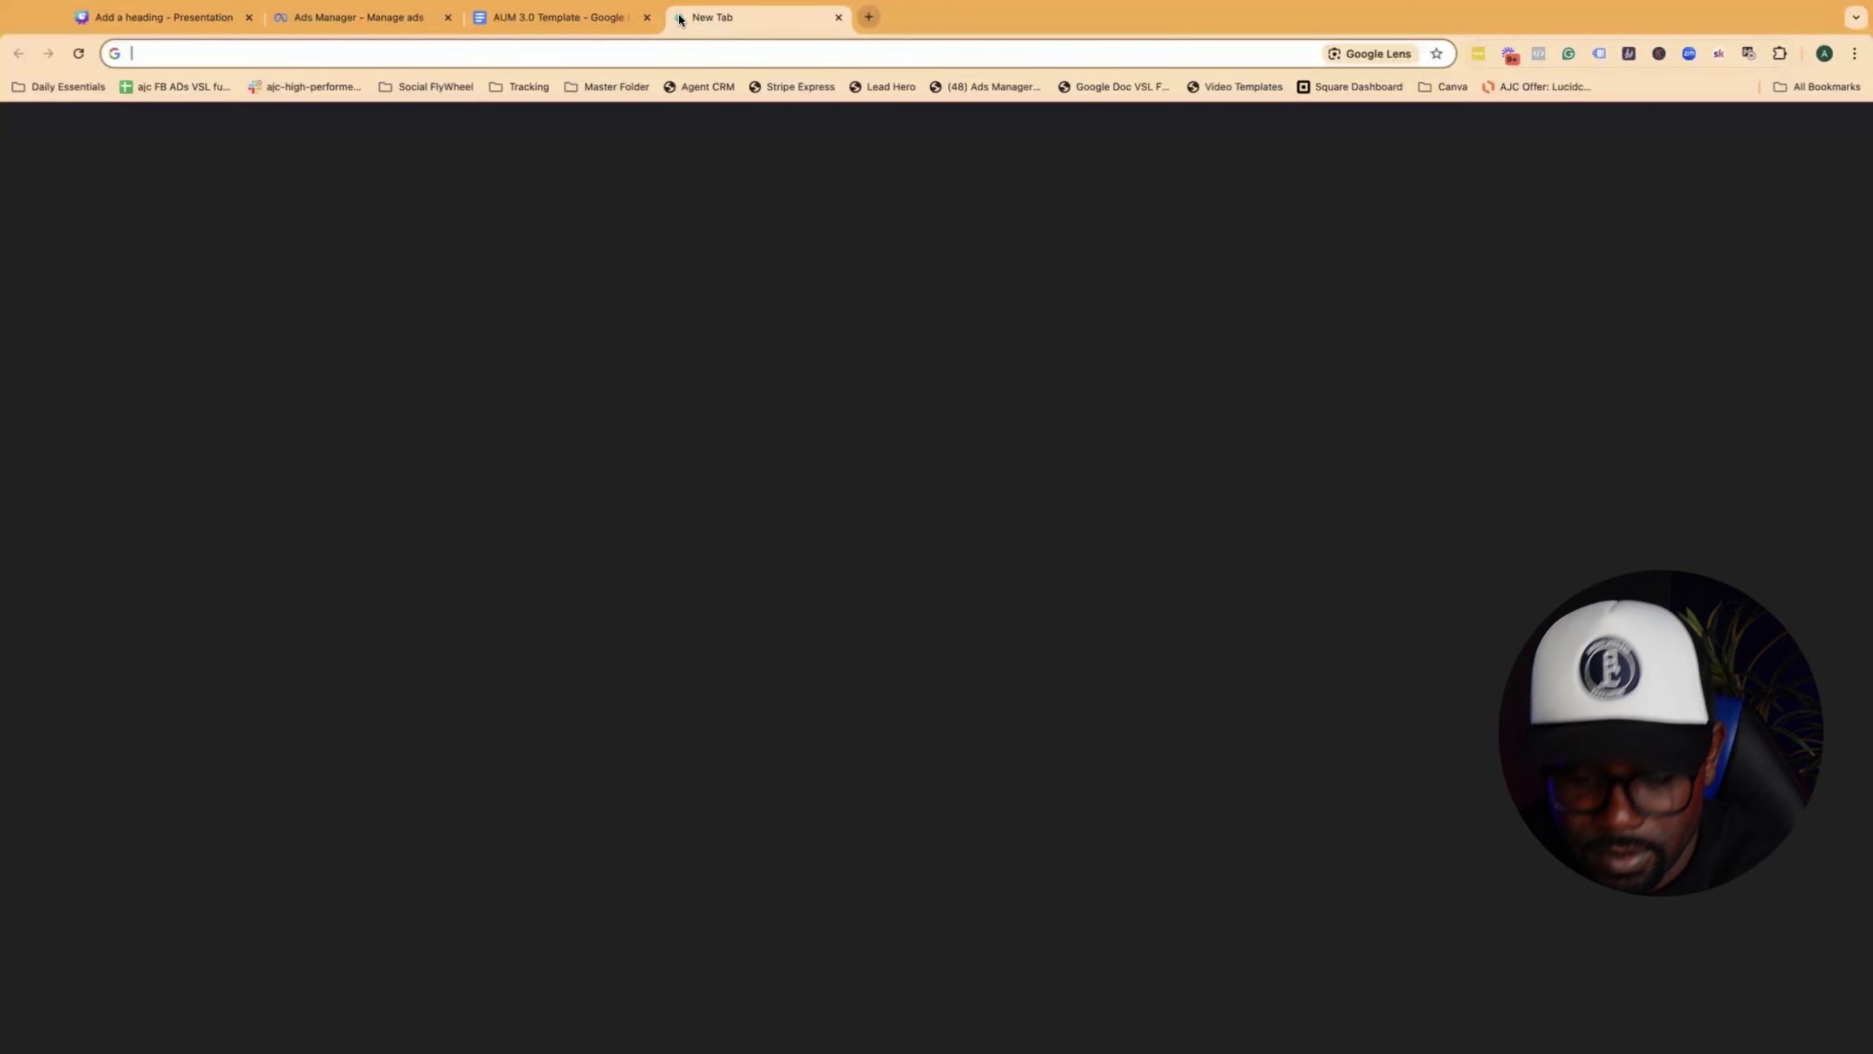
Search Google for a privacy policy generator, then go back to the Ads Manager tab
{"action": "type", "text": "pr"}
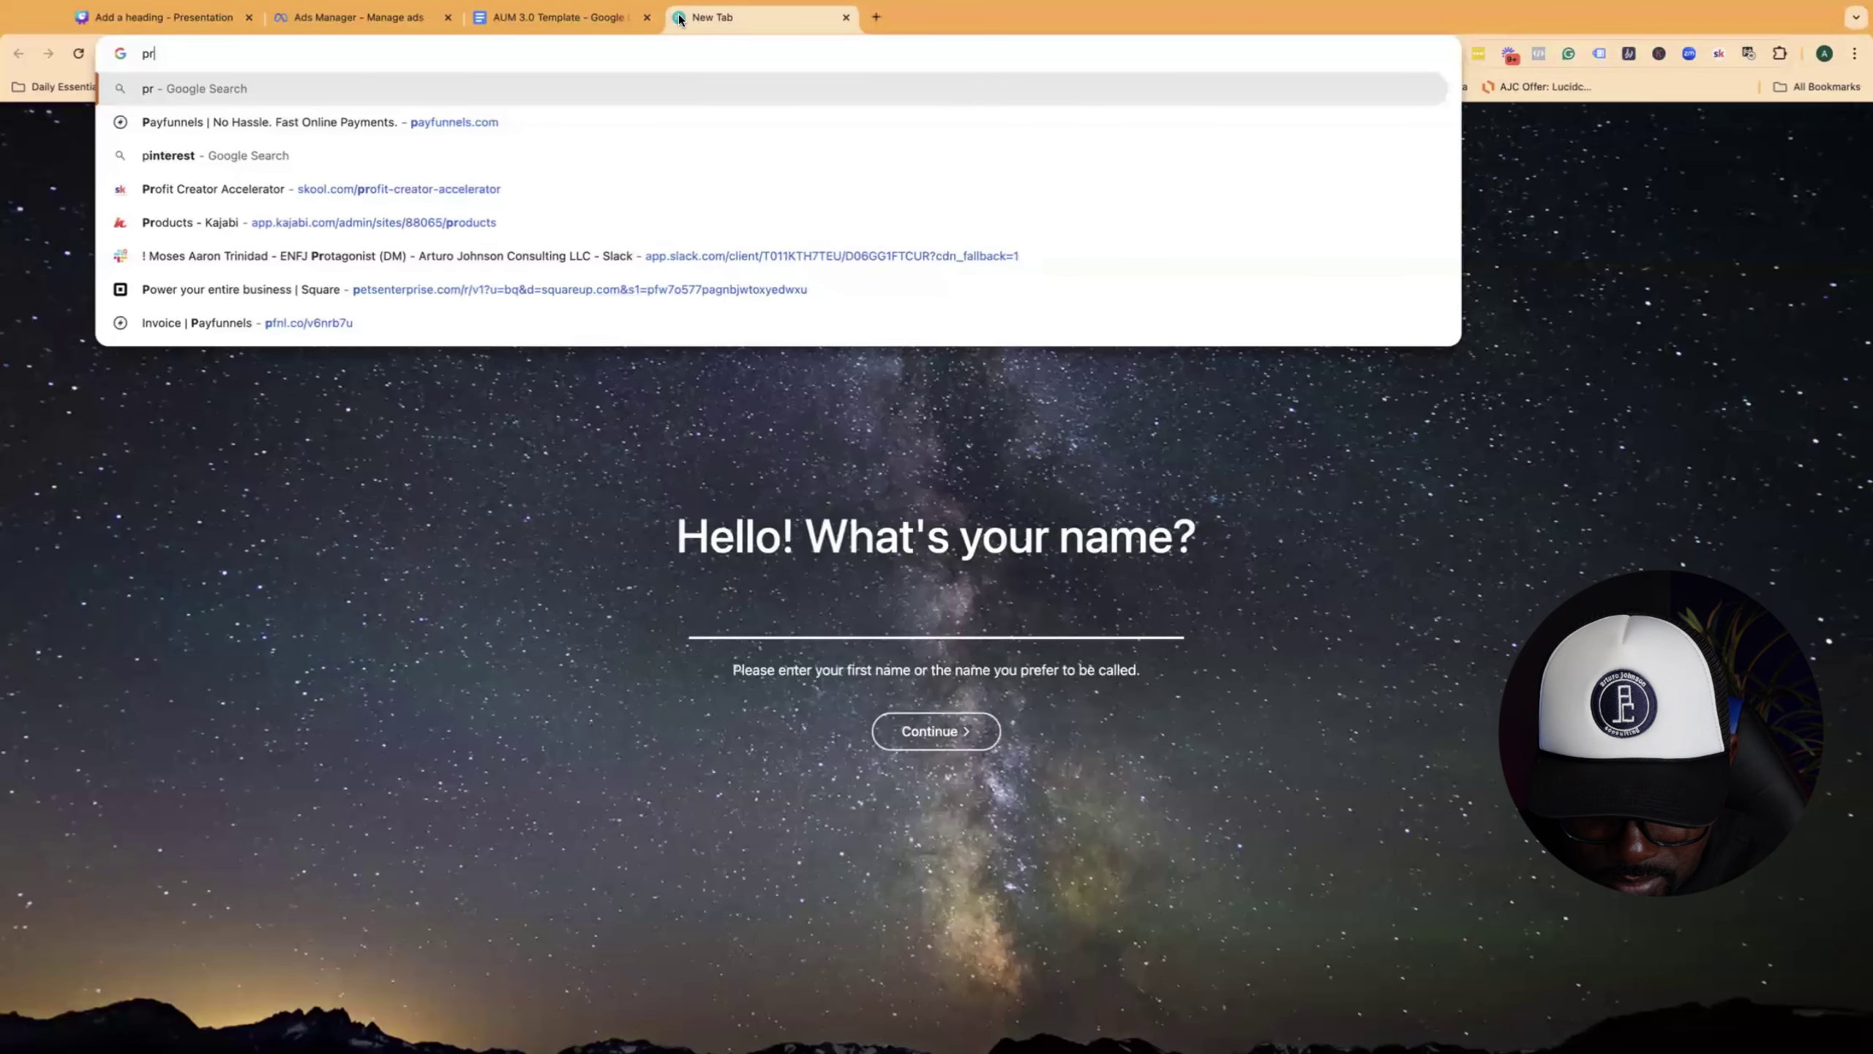
{"action": "type", "text": "iv"}
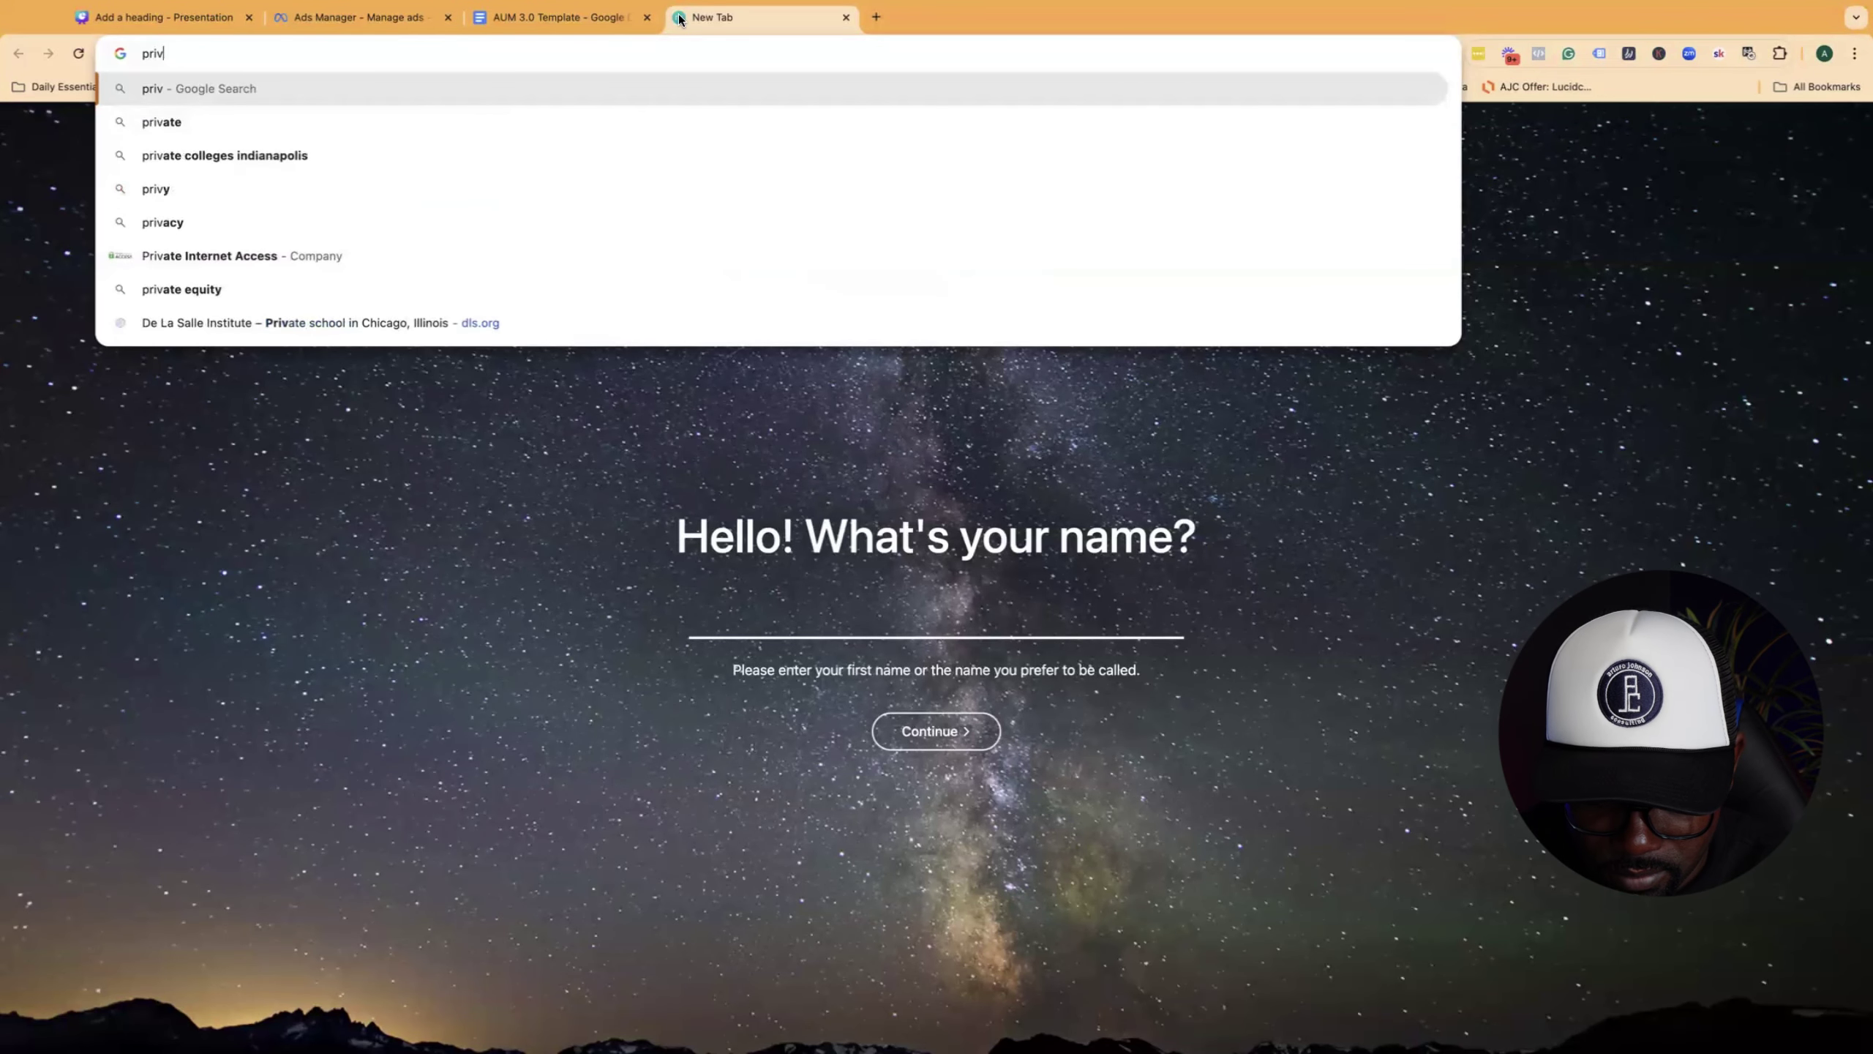
{"action": "type", "text": "acu"}
{"action": "key", "text": "BackSpace"}
{"action": "type", "text": "y"}
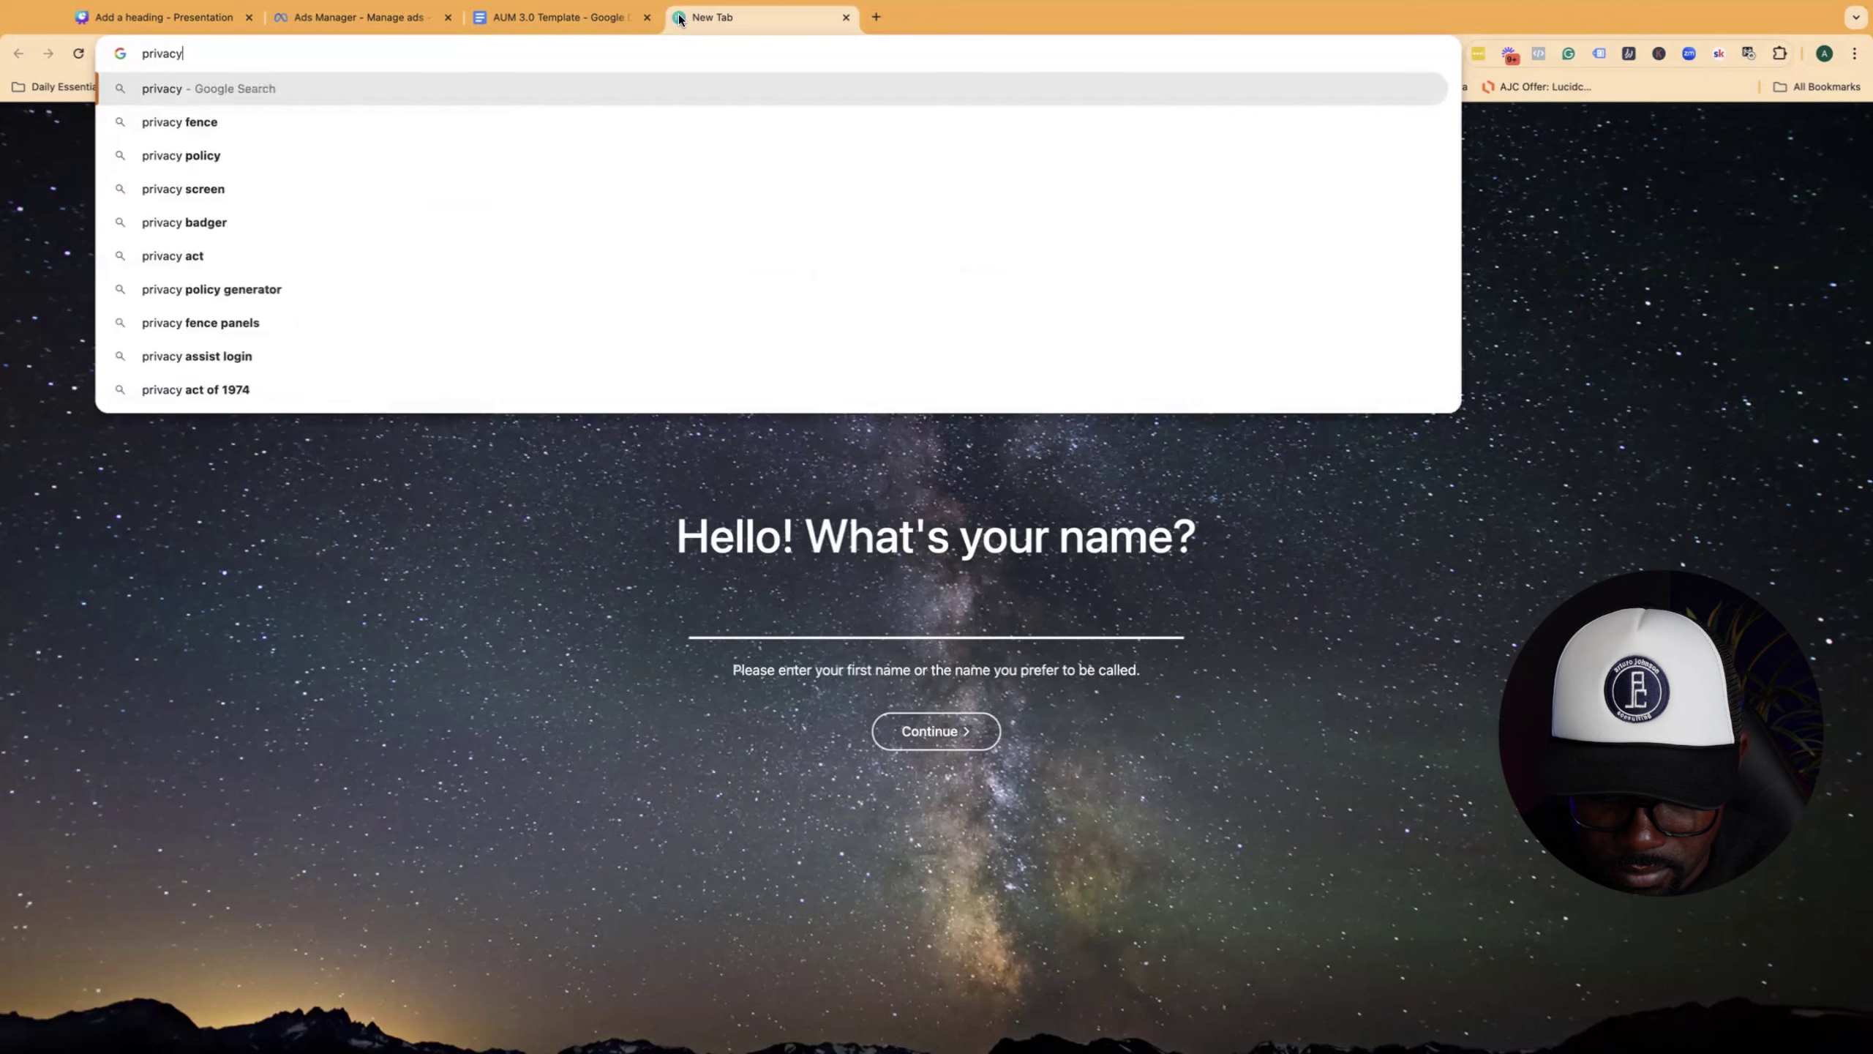
{"action": "type", "text": " policy"}
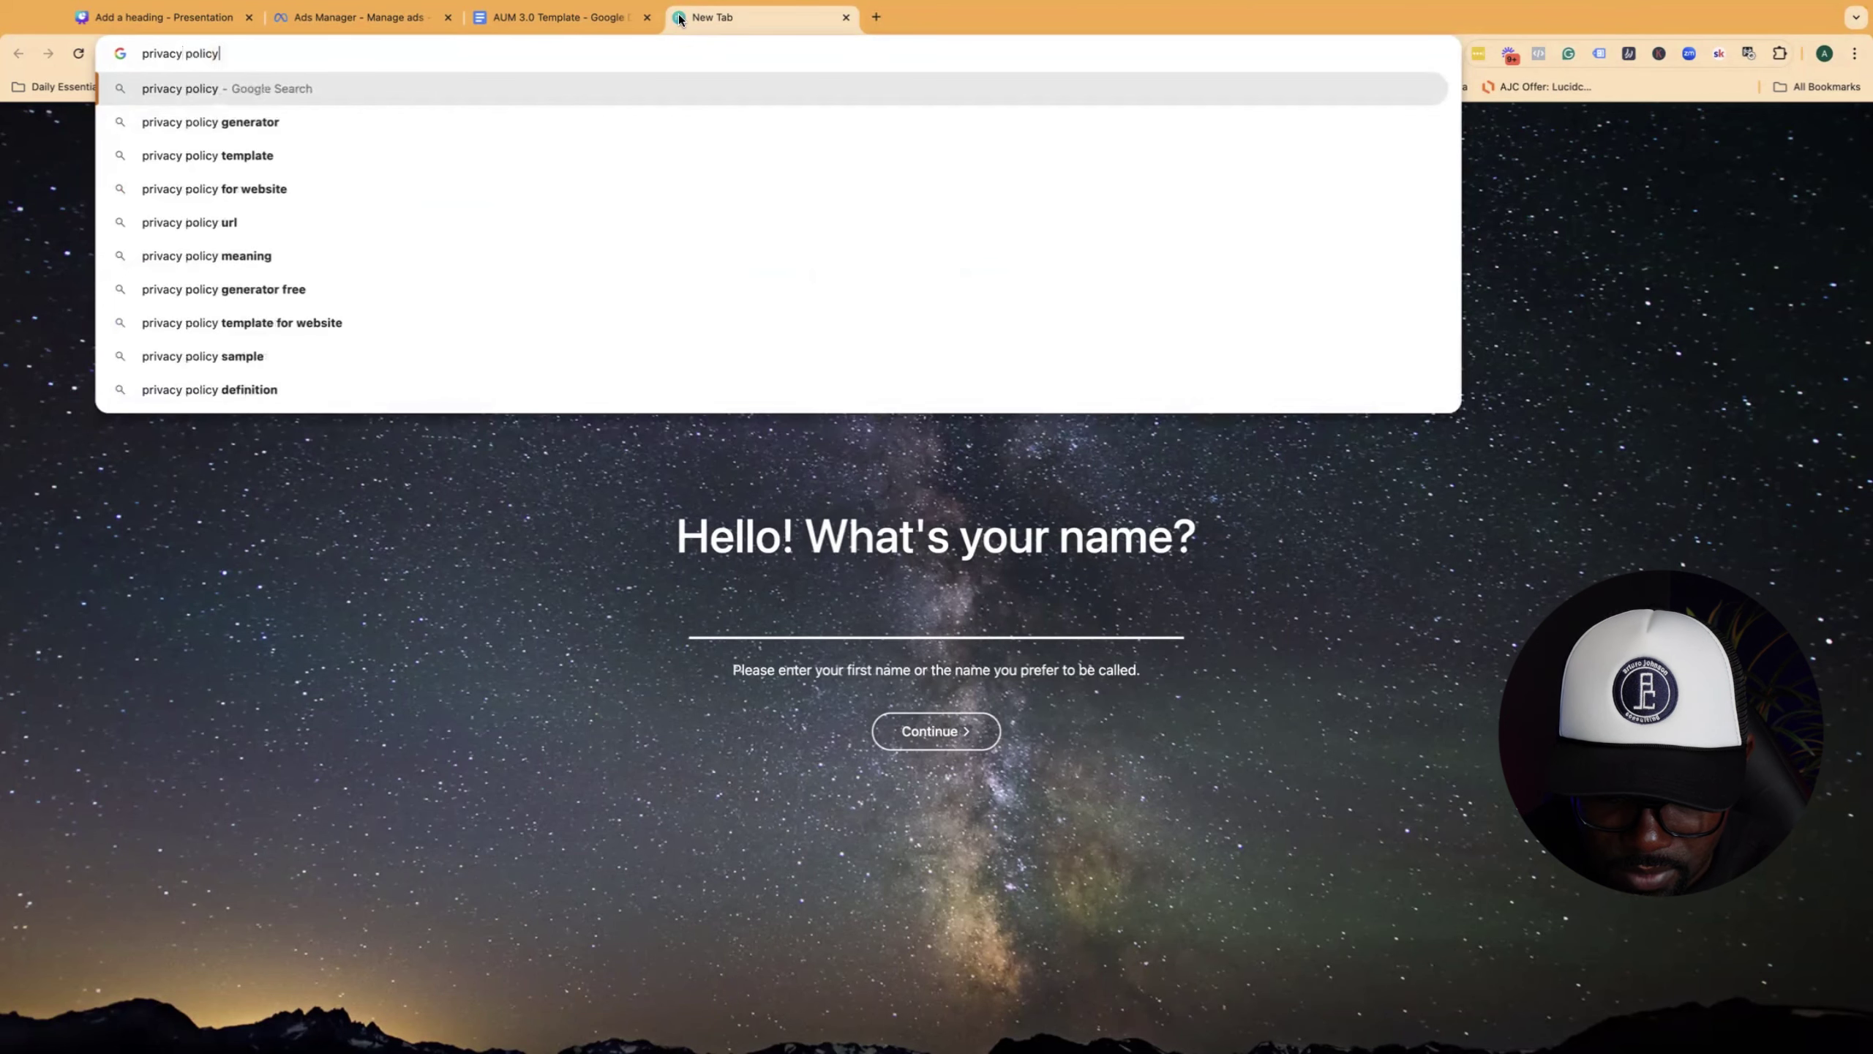
{"action": "left_click", "coordinate": [156, 122]}
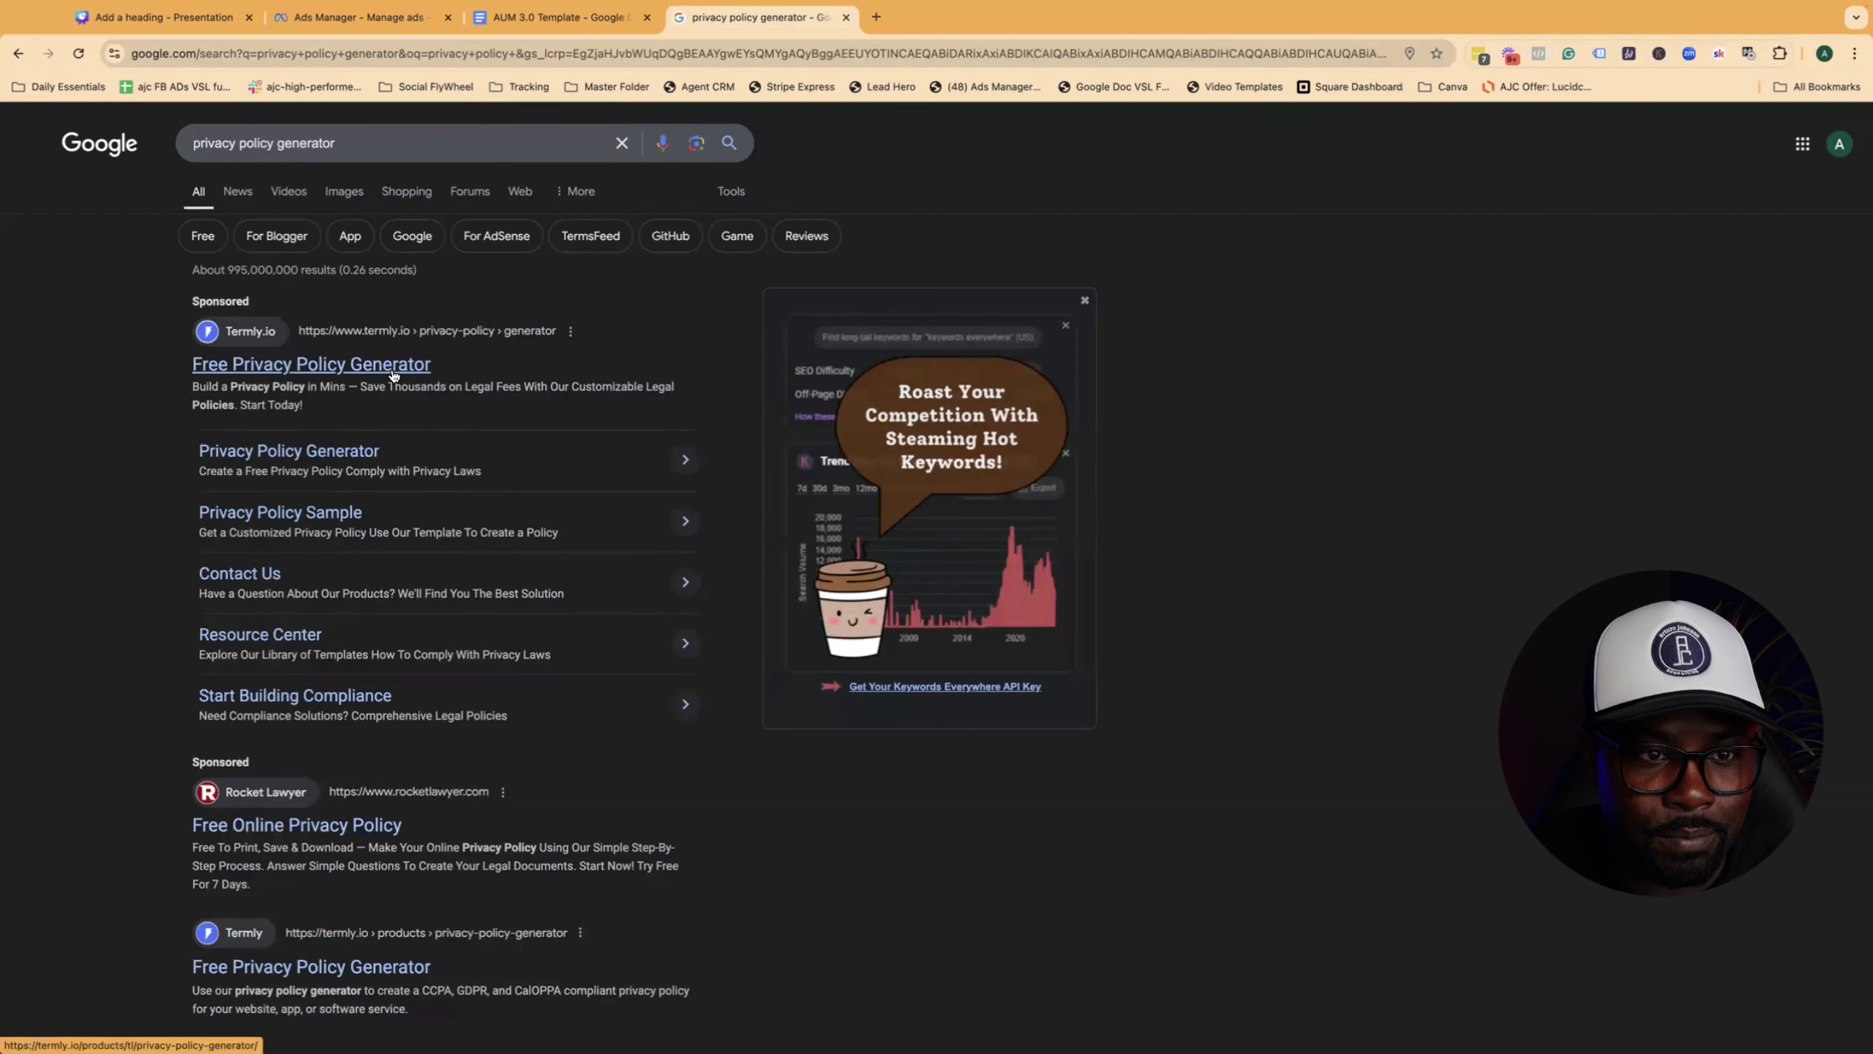
{"action": "left_click", "coordinate": [374, 20]}
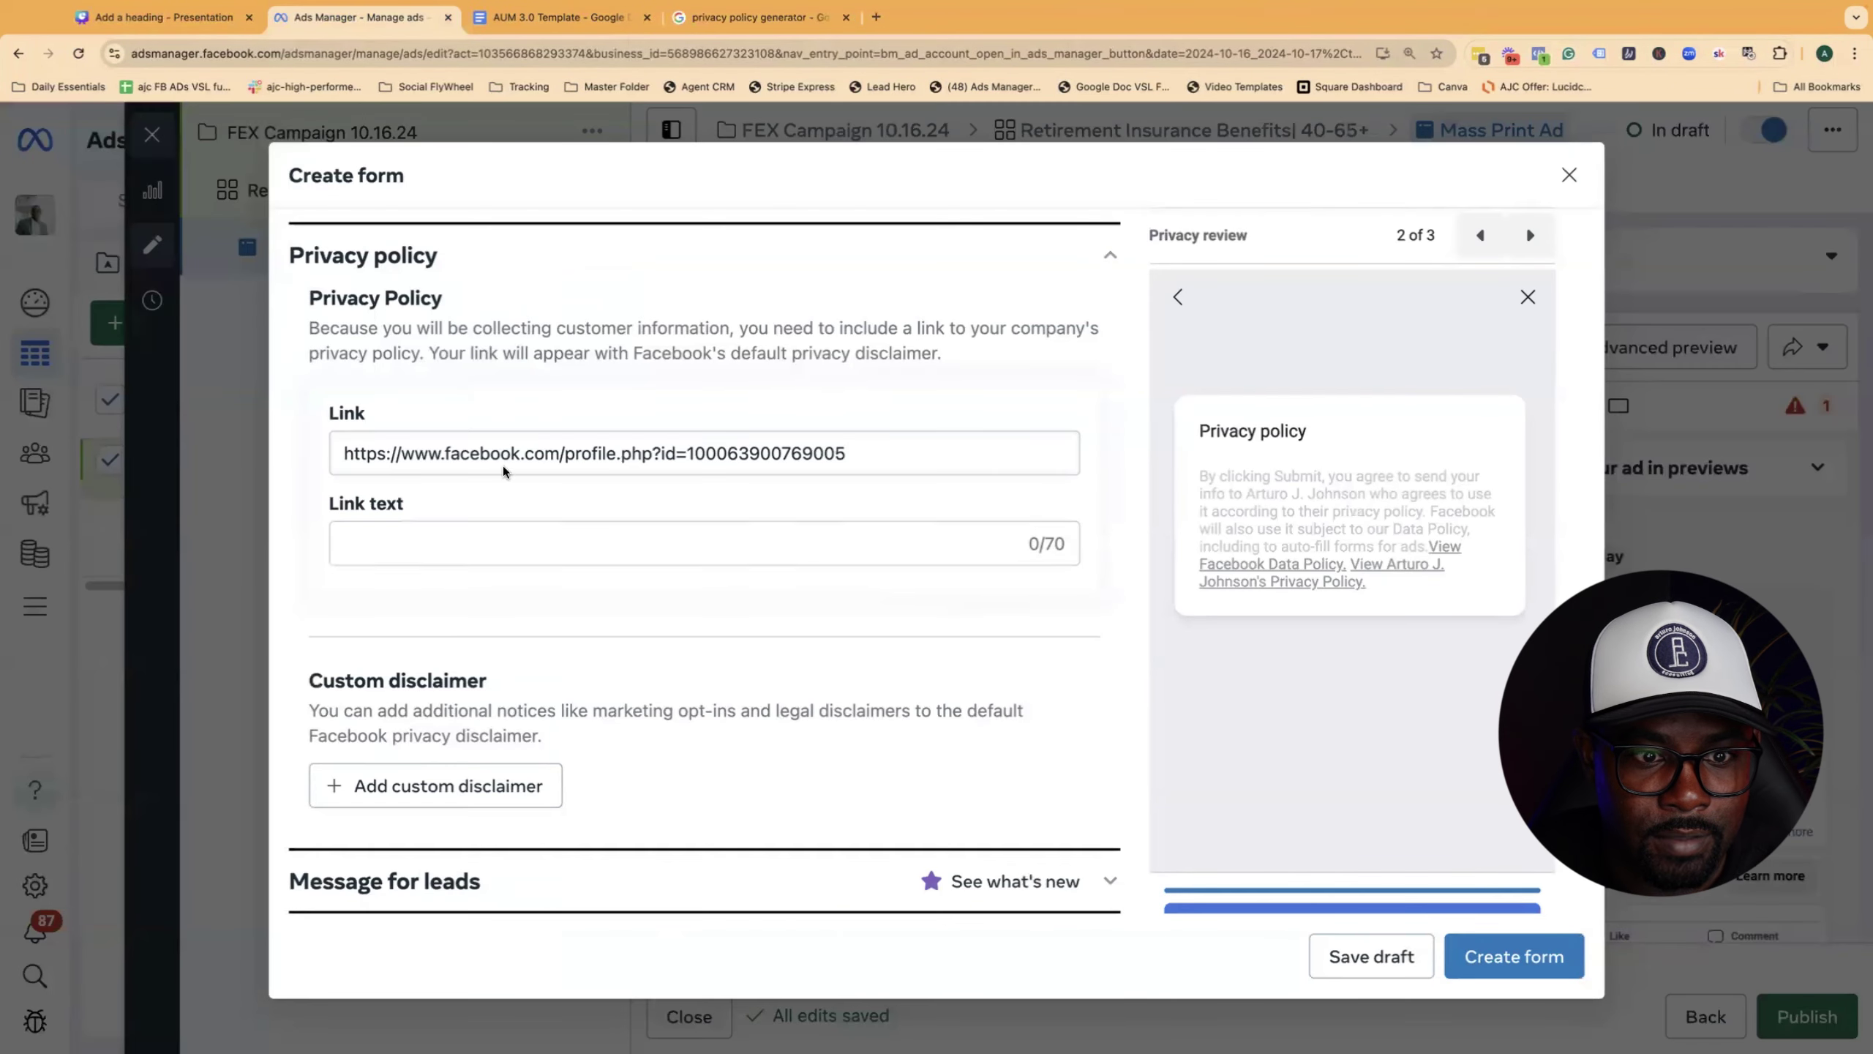
Enter 'Privacy policy' as the privacy link text and expand Message for leads
{"action": "left_click", "coordinate": [489, 544]}
{"action": "type", "text": "Pr"}
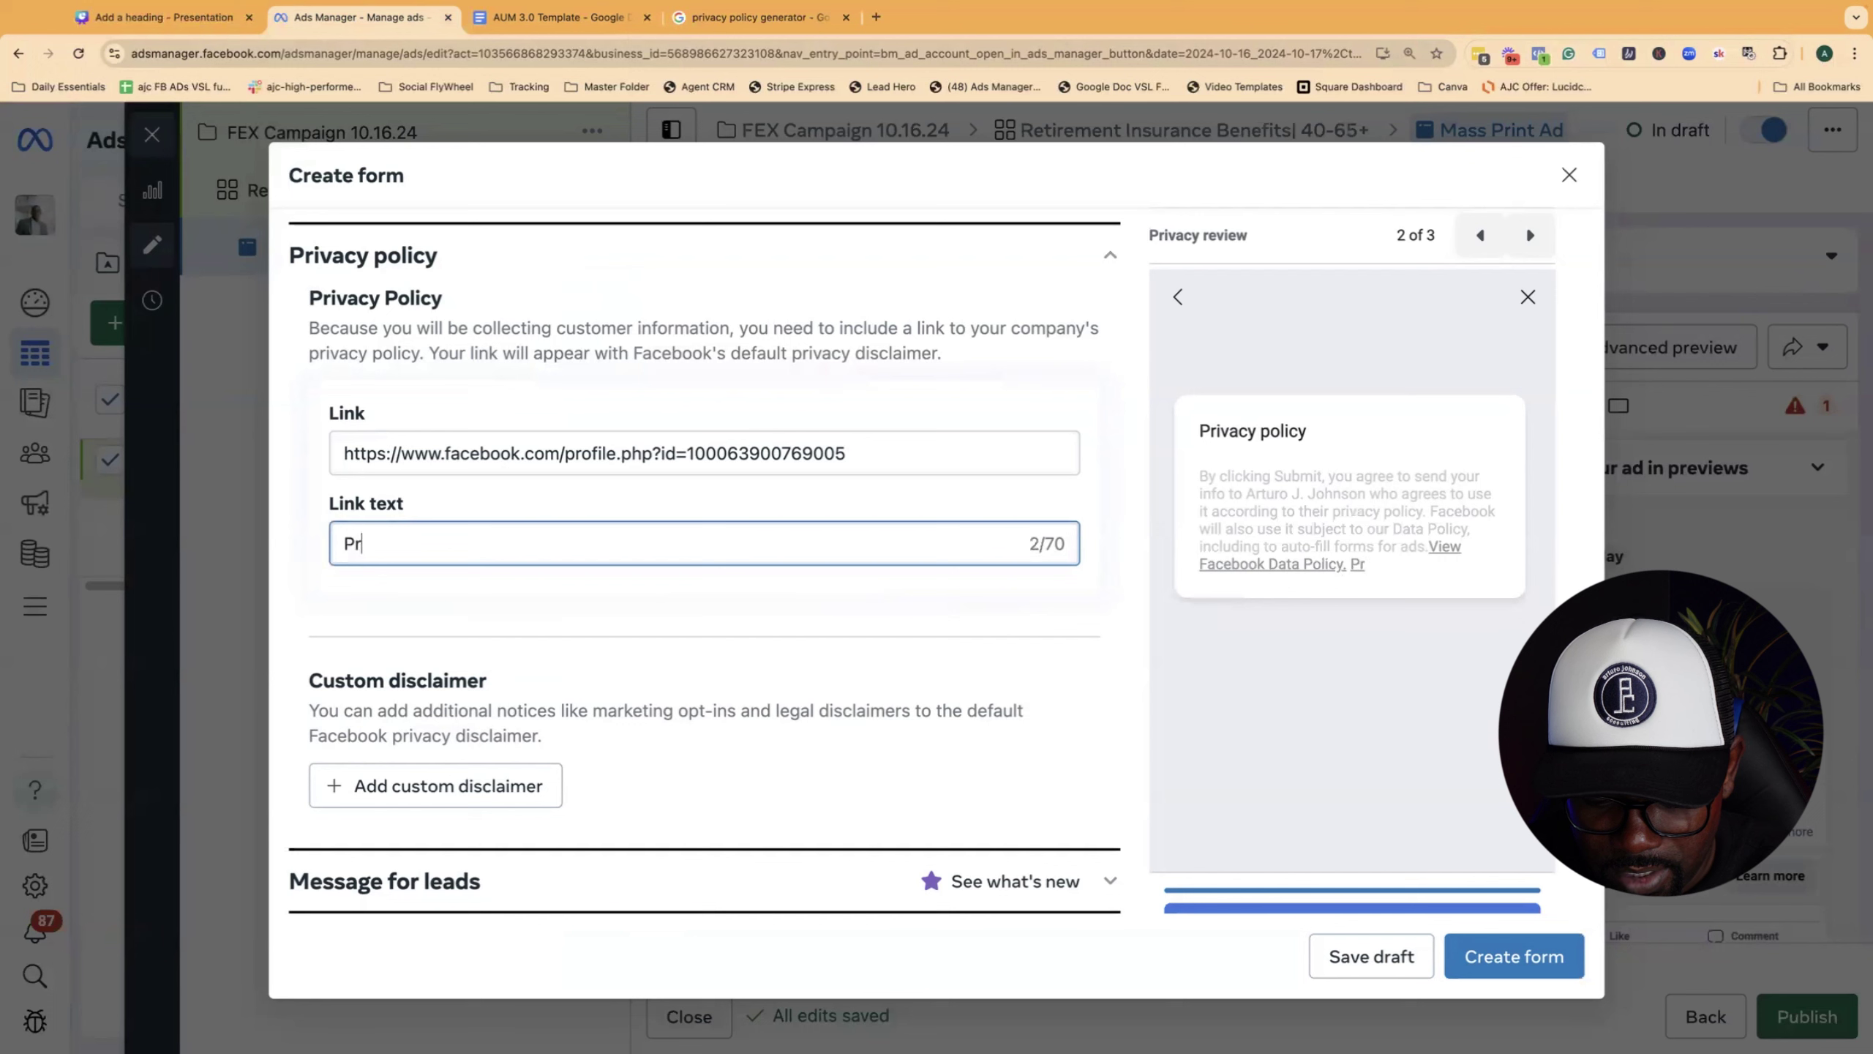
{"action": "type", "text": "ivacy policy"}
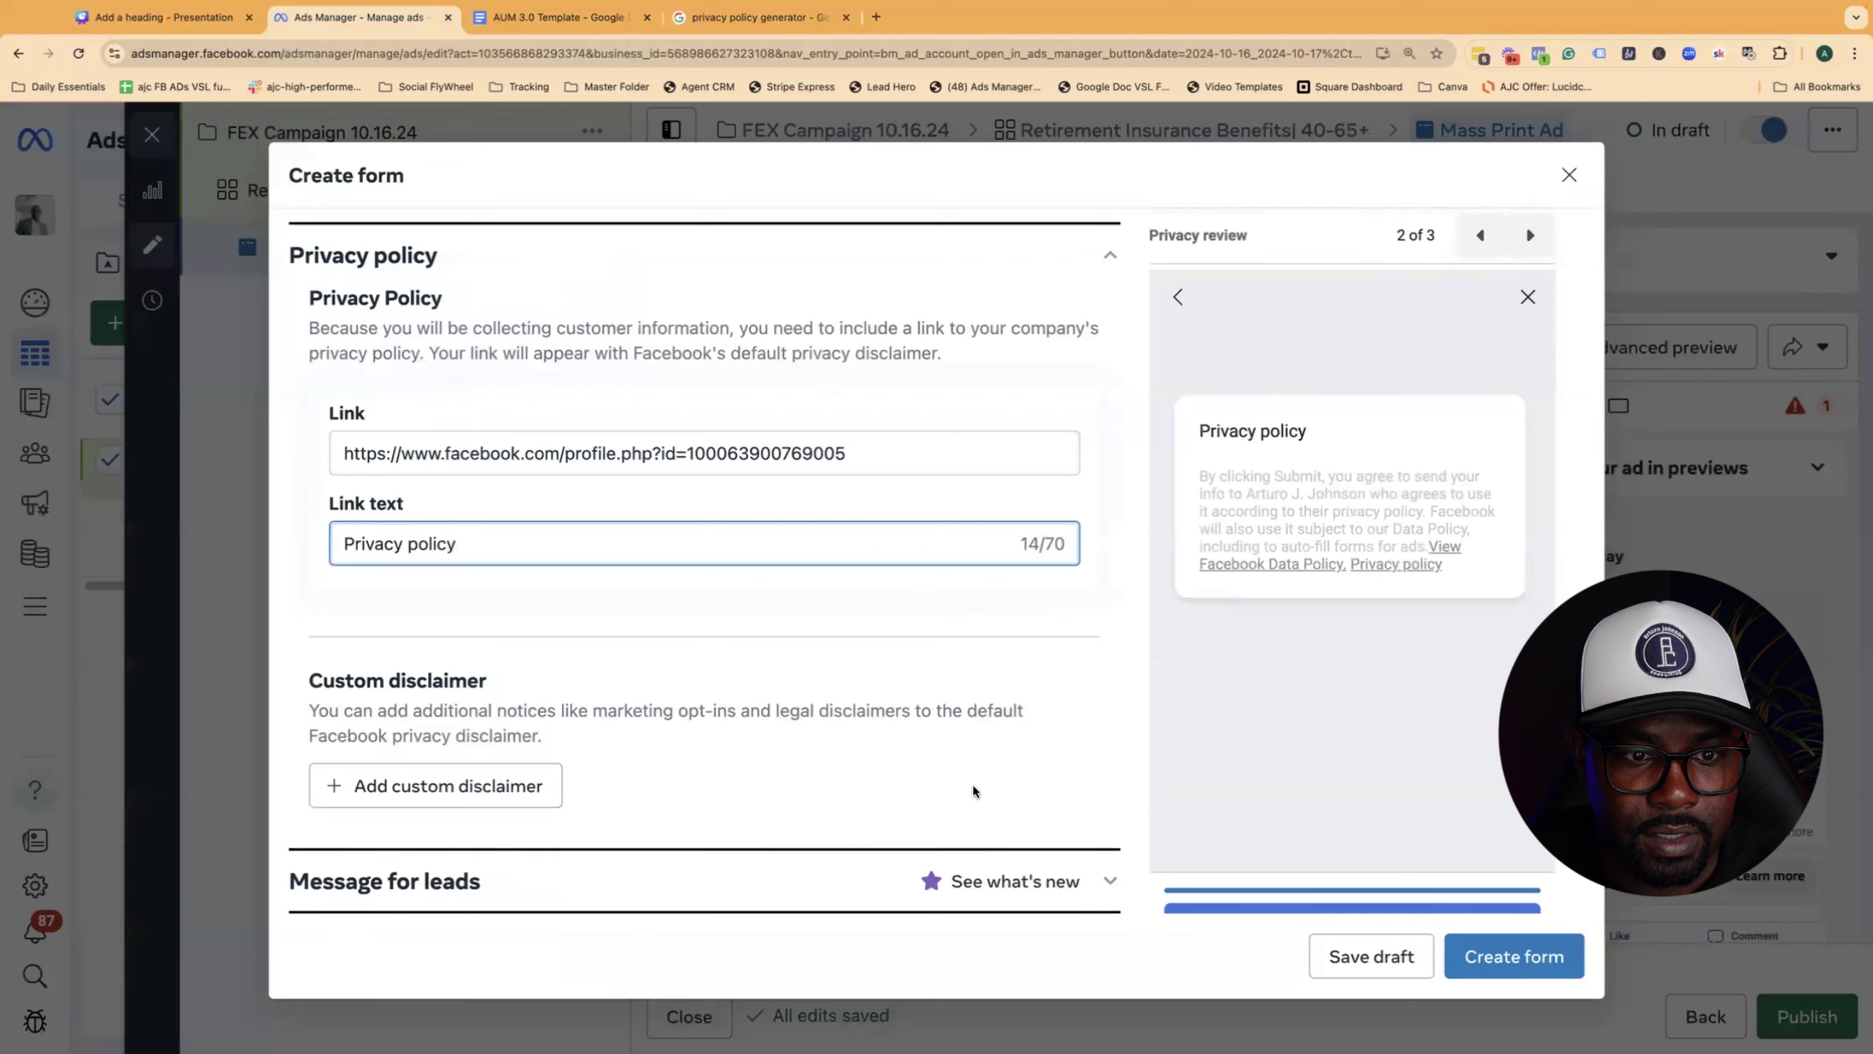
{"action": "left_click", "coordinate": [1107, 882]}
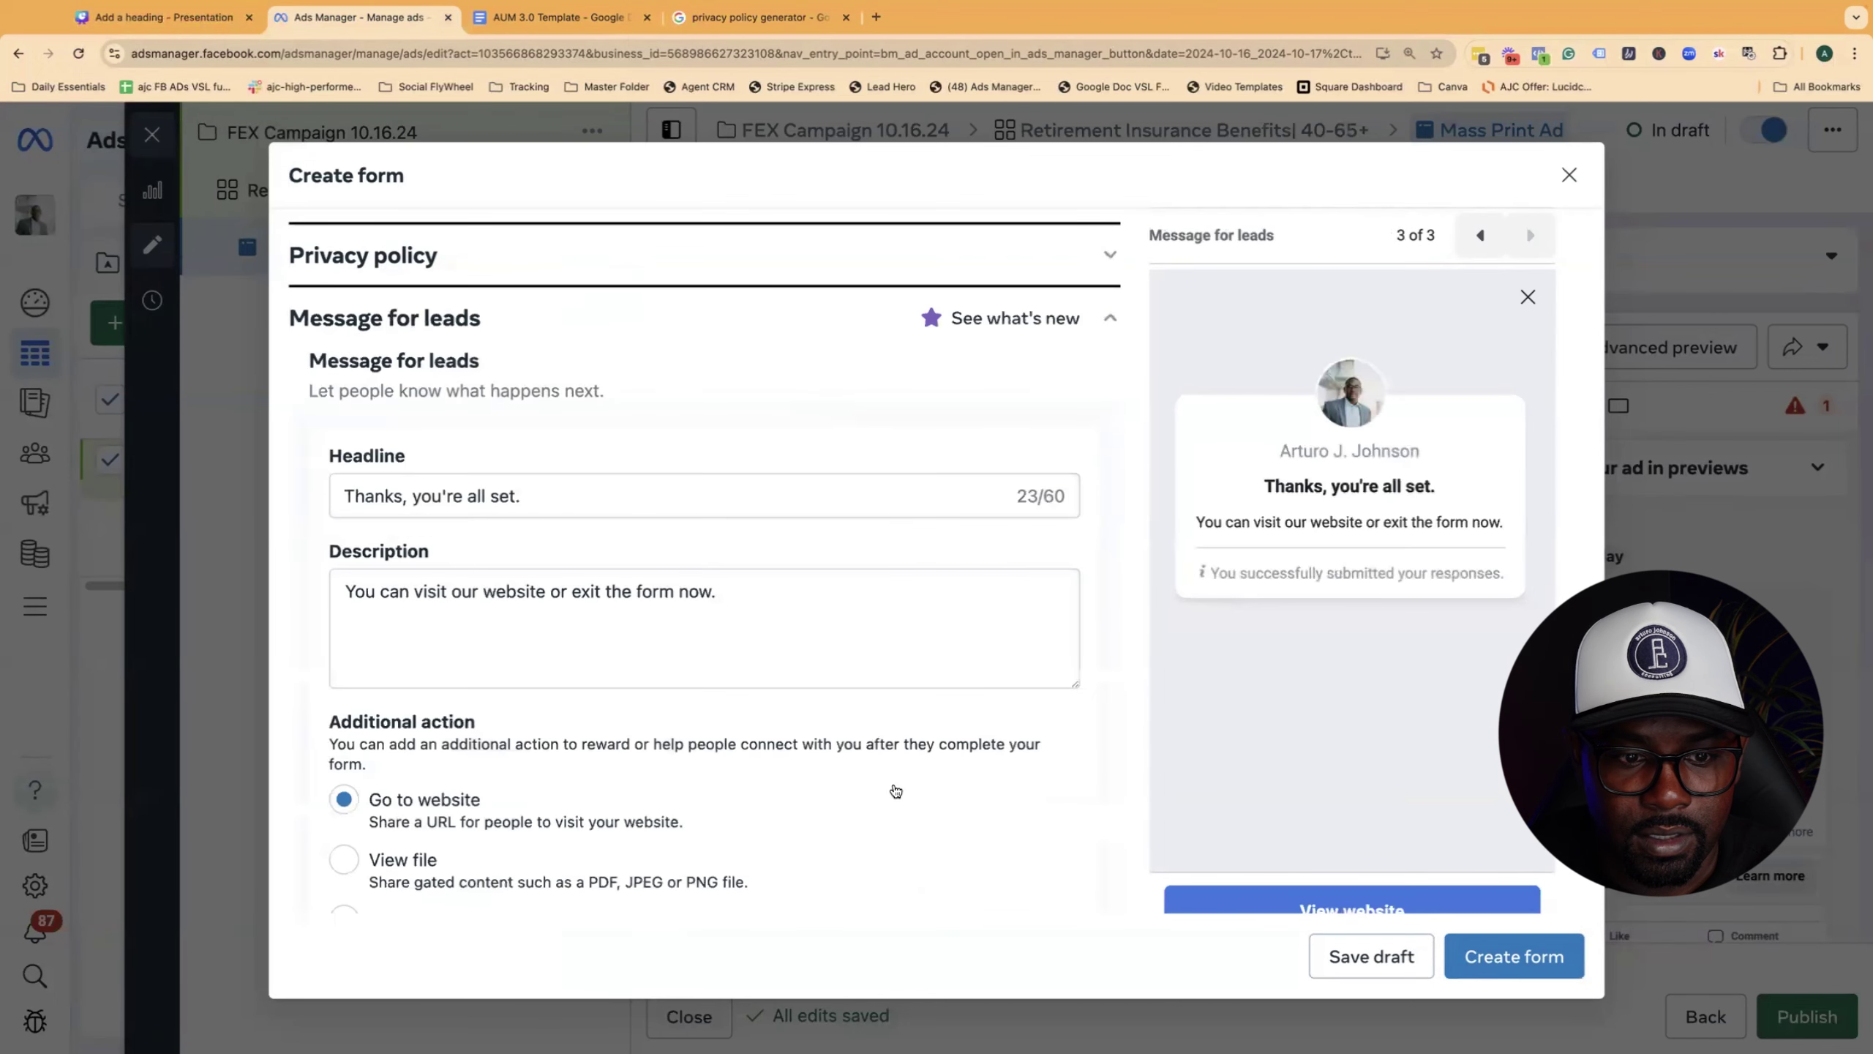
Review the lead form steps in the template doc, then select the 'View website' call-to-action text
{"action": "scroll", "coordinate": [892, 786], "scroll_direction": "down", "scroll_amount": 3}
{"action": "scroll", "coordinate": [896, 788], "scroll_direction": "down", "scroll_amount": 2}
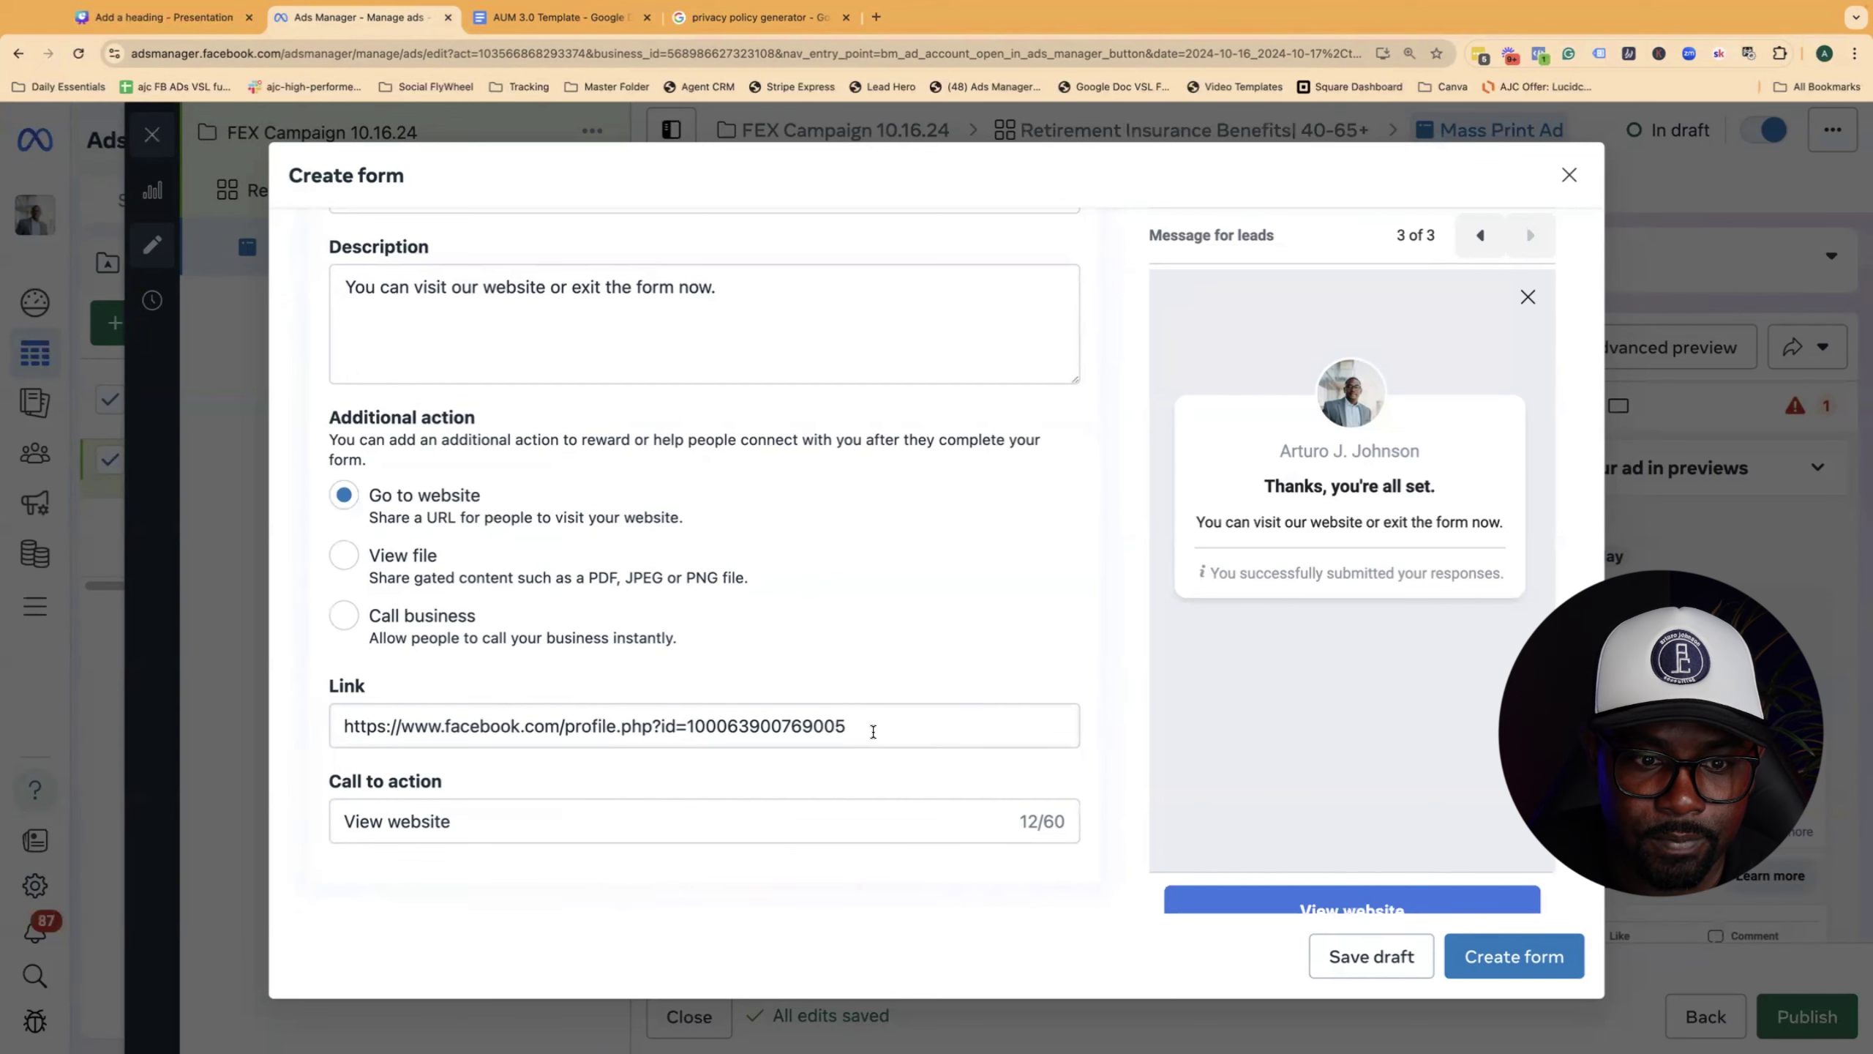
{"action": "left_click", "coordinate": [532, 9]}
{"action": "scroll", "coordinate": [973, 897], "scroll_direction": "down", "scroll_amount": 3}
{"action": "scroll", "coordinate": [974, 897], "scroll_direction": "up", "scroll_amount": 3}
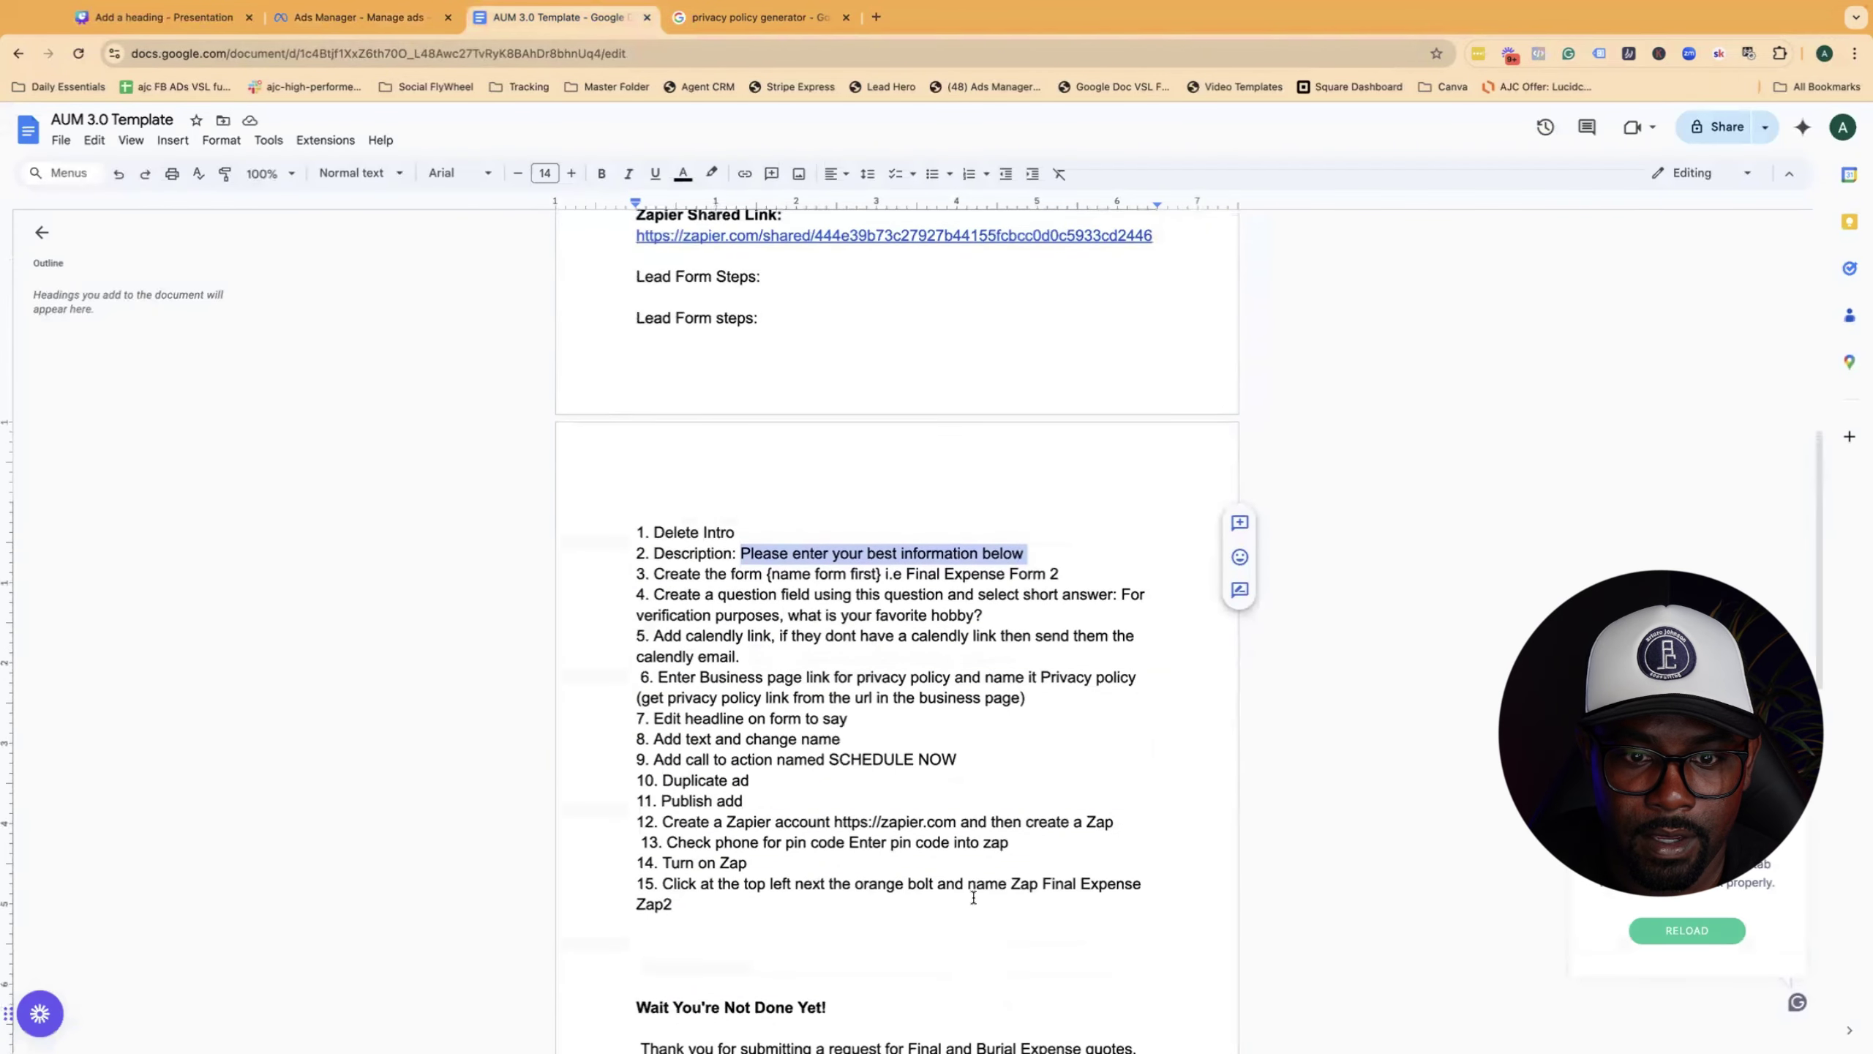
{"action": "scroll", "coordinate": [973, 897], "scroll_direction": "down", "scroll_amount": 1}
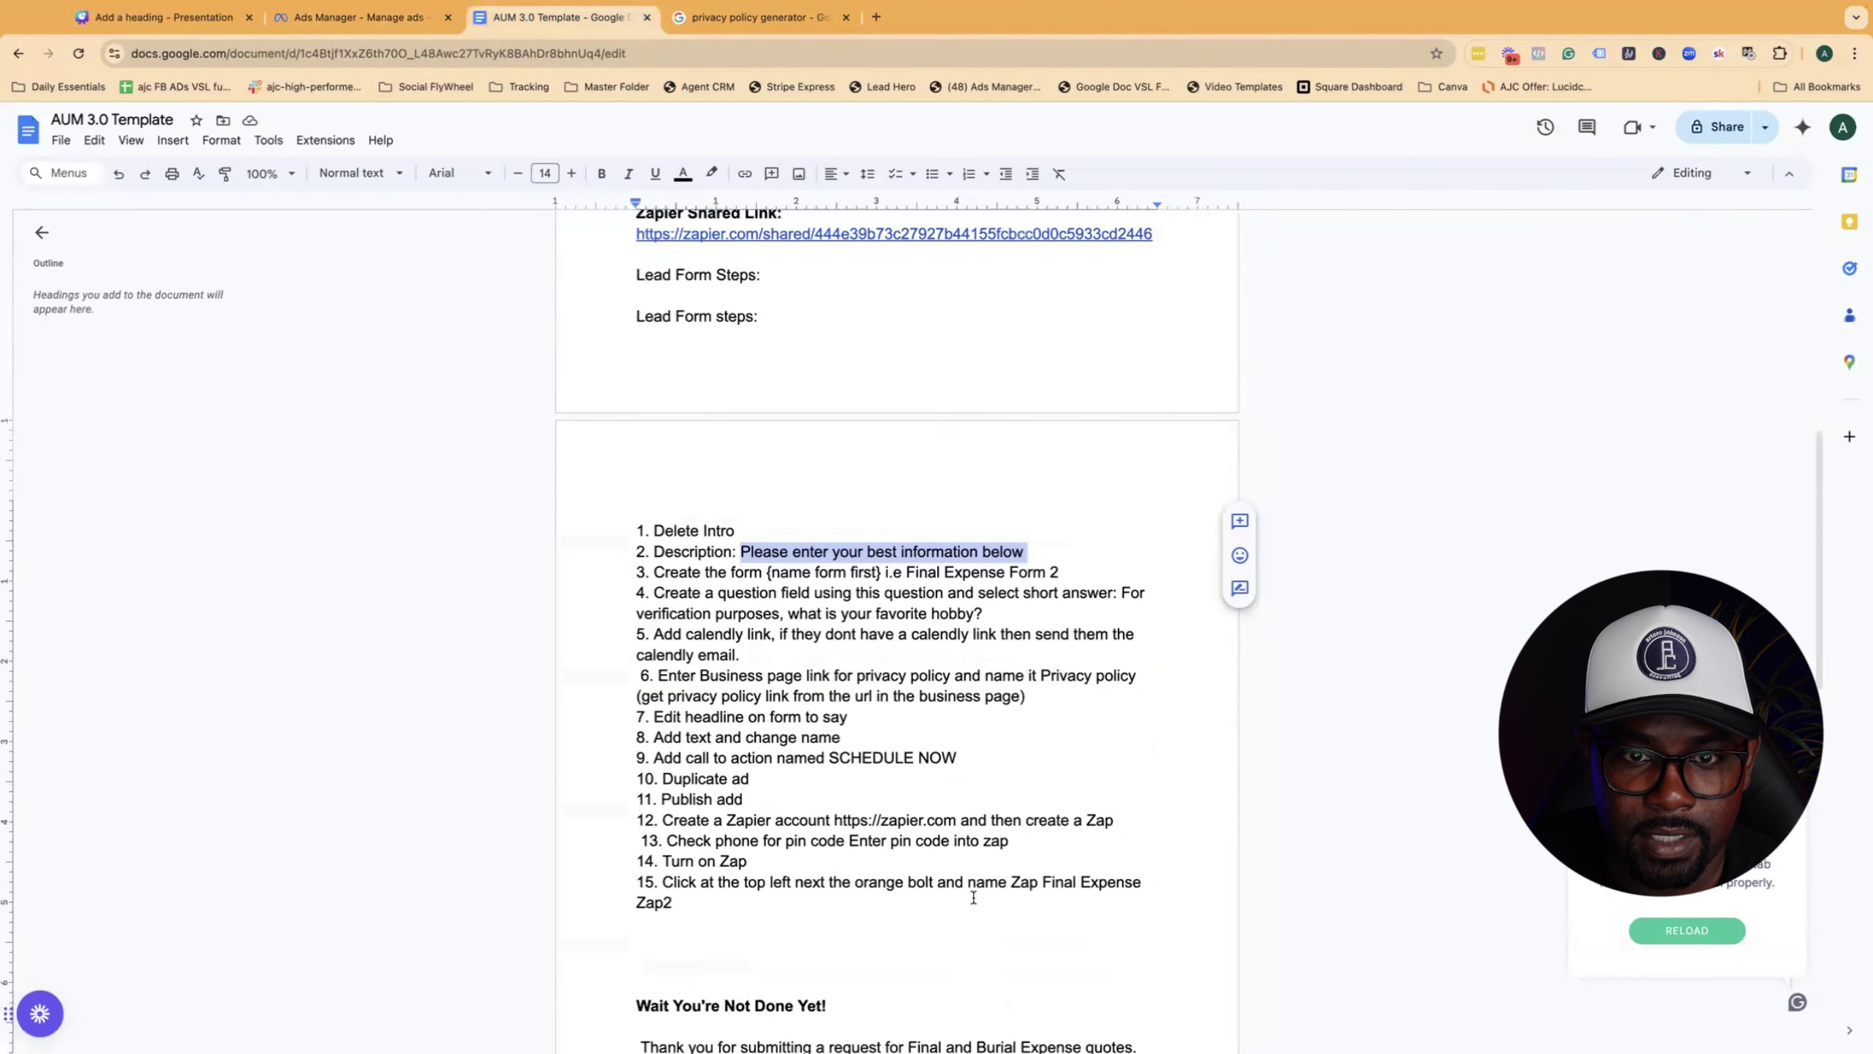
{"action": "scroll", "coordinate": [973, 897], "scroll_direction": "up", "scroll_amount": 1}
{"action": "left_click", "coordinate": [384, 16]}
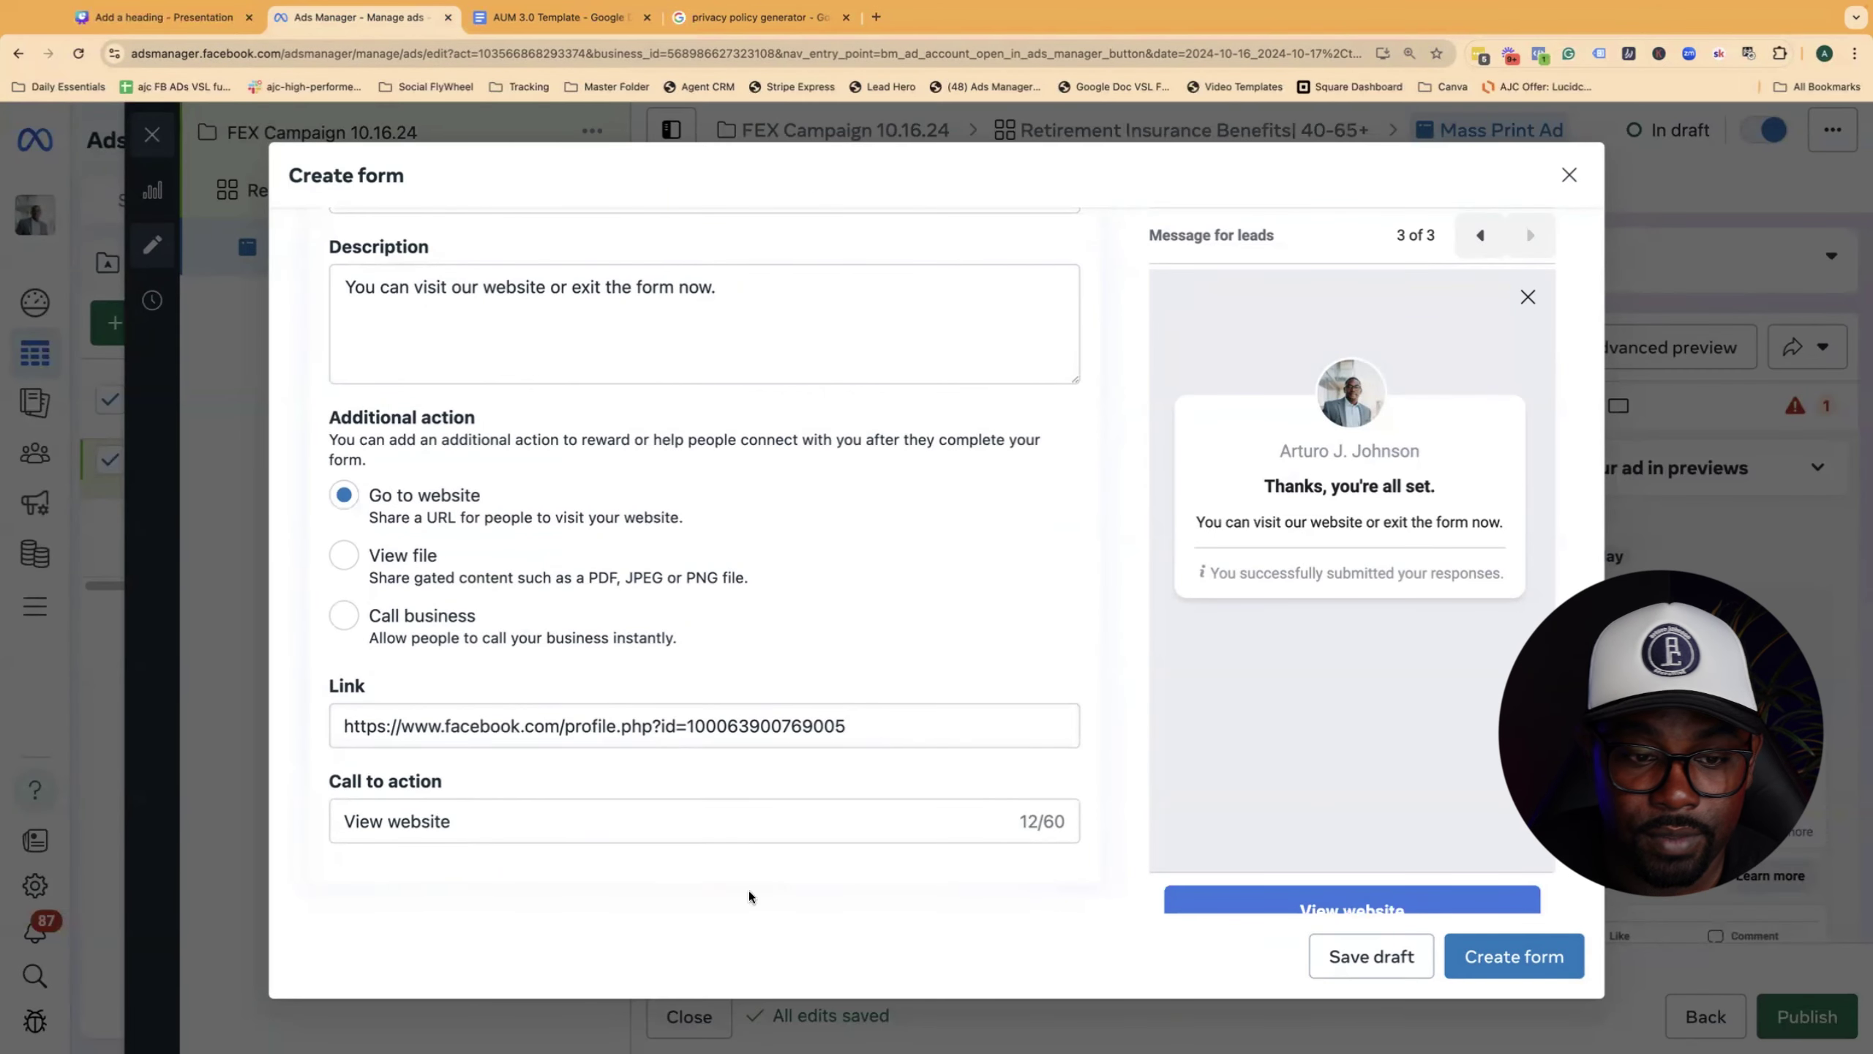
{"action": "left_click_drag", "start_coordinate": [474, 816], "coordinate": [338, 826]}
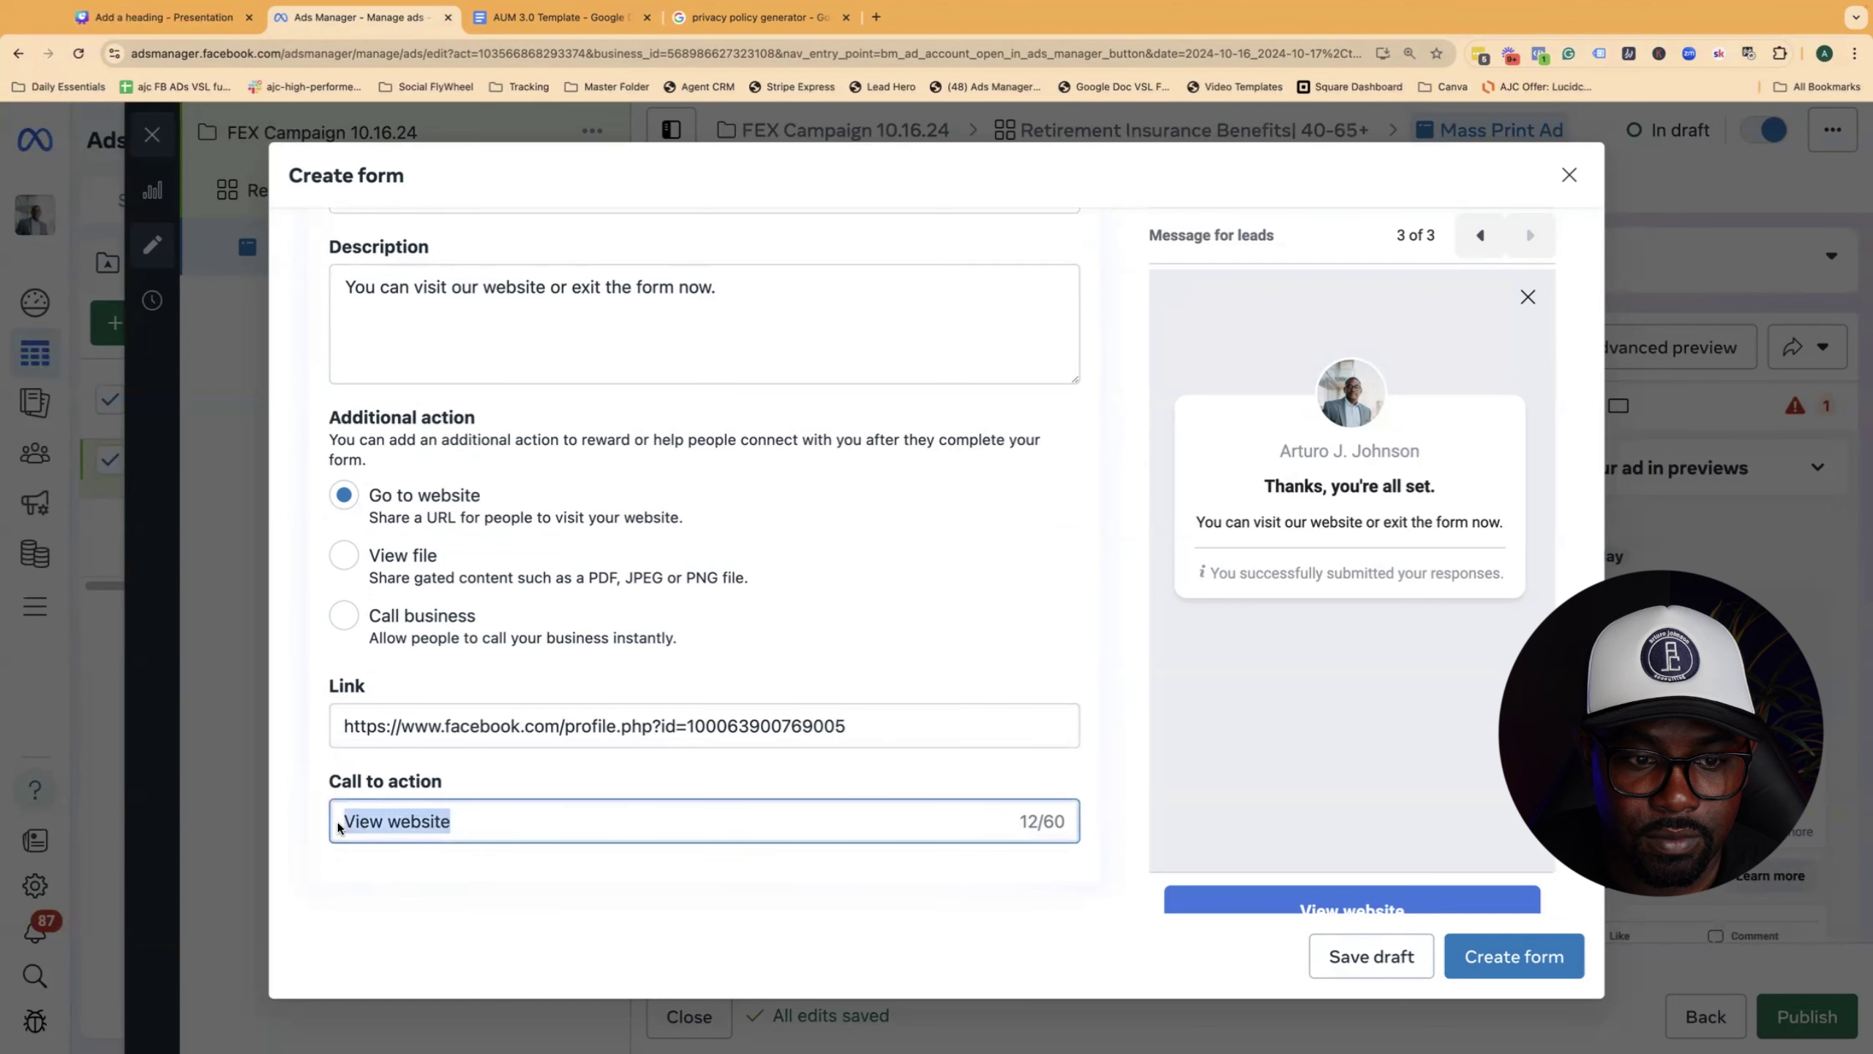
{"action": "left_click", "coordinate": [597, 18]}
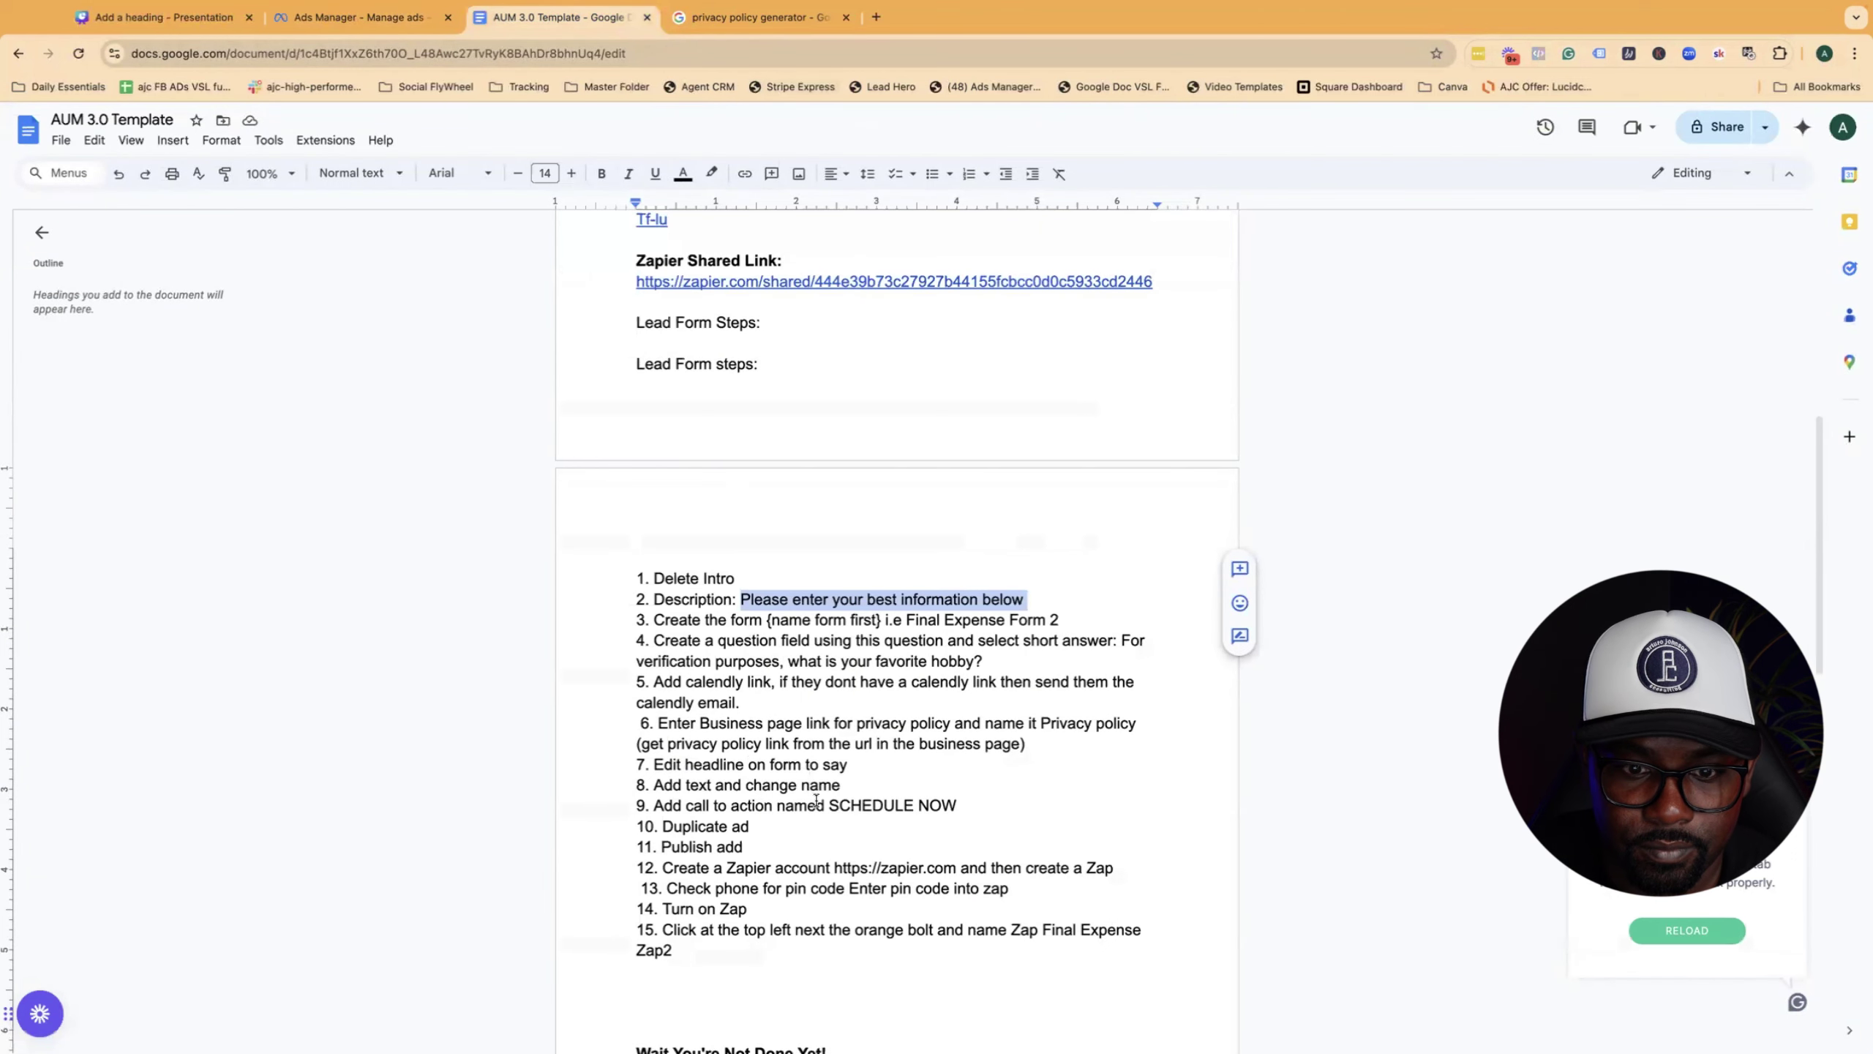
Paste 'SCHEDULE NOW' from step 9 as the completion call to action and create the form
{"action": "left_click_drag", "start_coordinate": [827, 806], "coordinate": [989, 808]}
{"action": "key", "text": "super+c"}
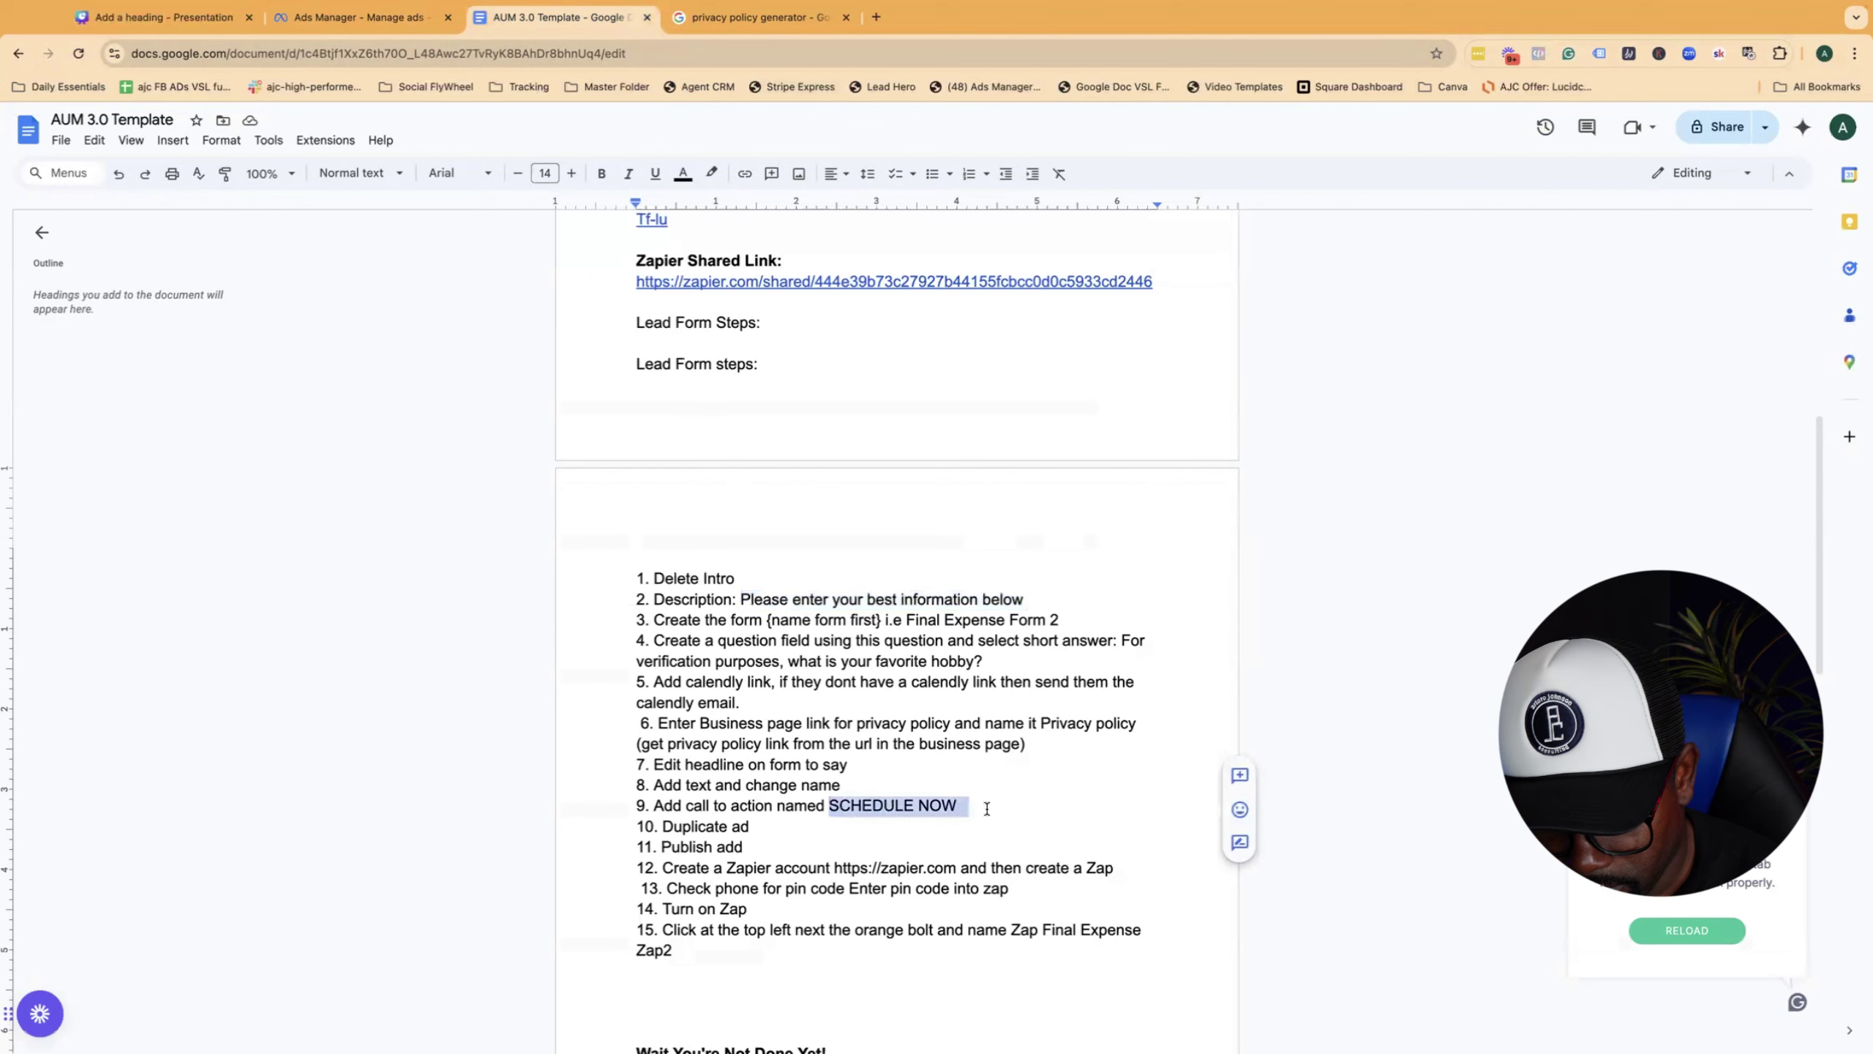
{"action": "left_click", "coordinate": [360, 17]}
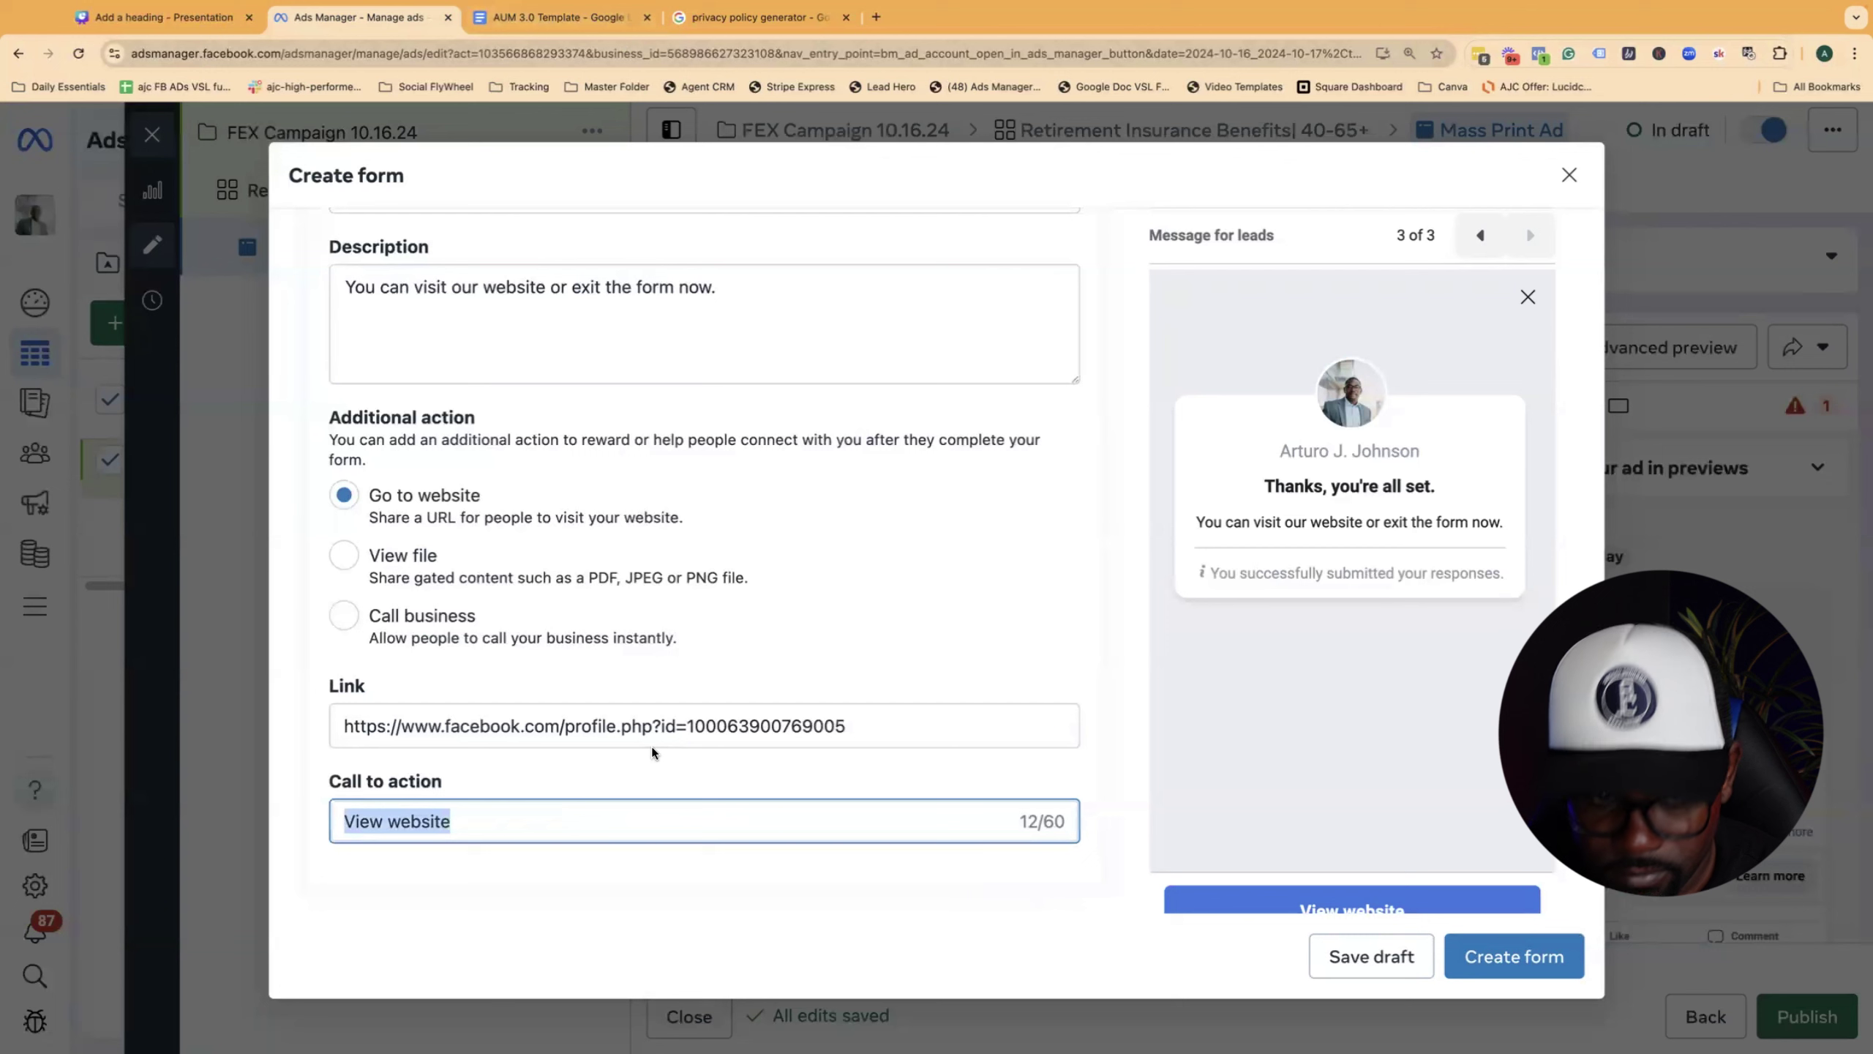
{"action": "key", "text": "super+v"}
{"action": "scroll", "coordinate": [652, 752], "scroll_direction": "down", "scroll_amount": 3}
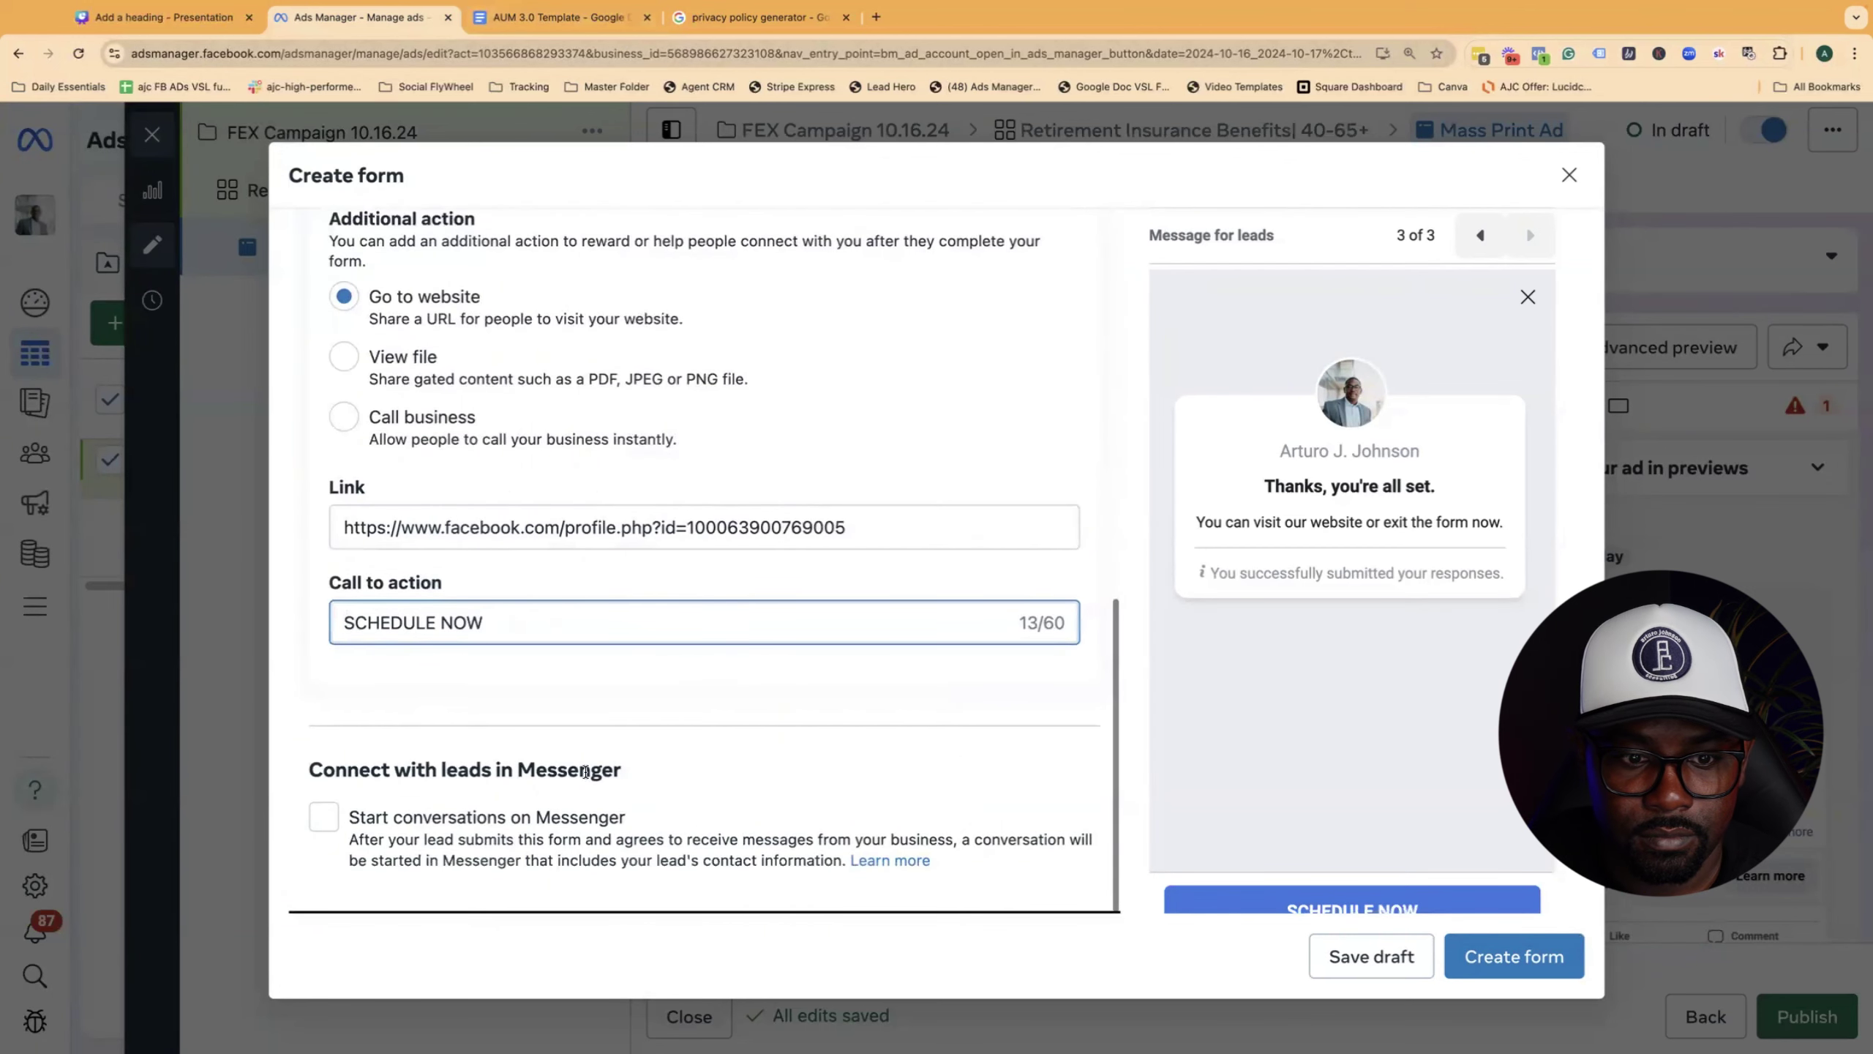
{"action": "scroll", "coordinate": [1325, 814], "scroll_direction": "down", "scroll_amount": 1}
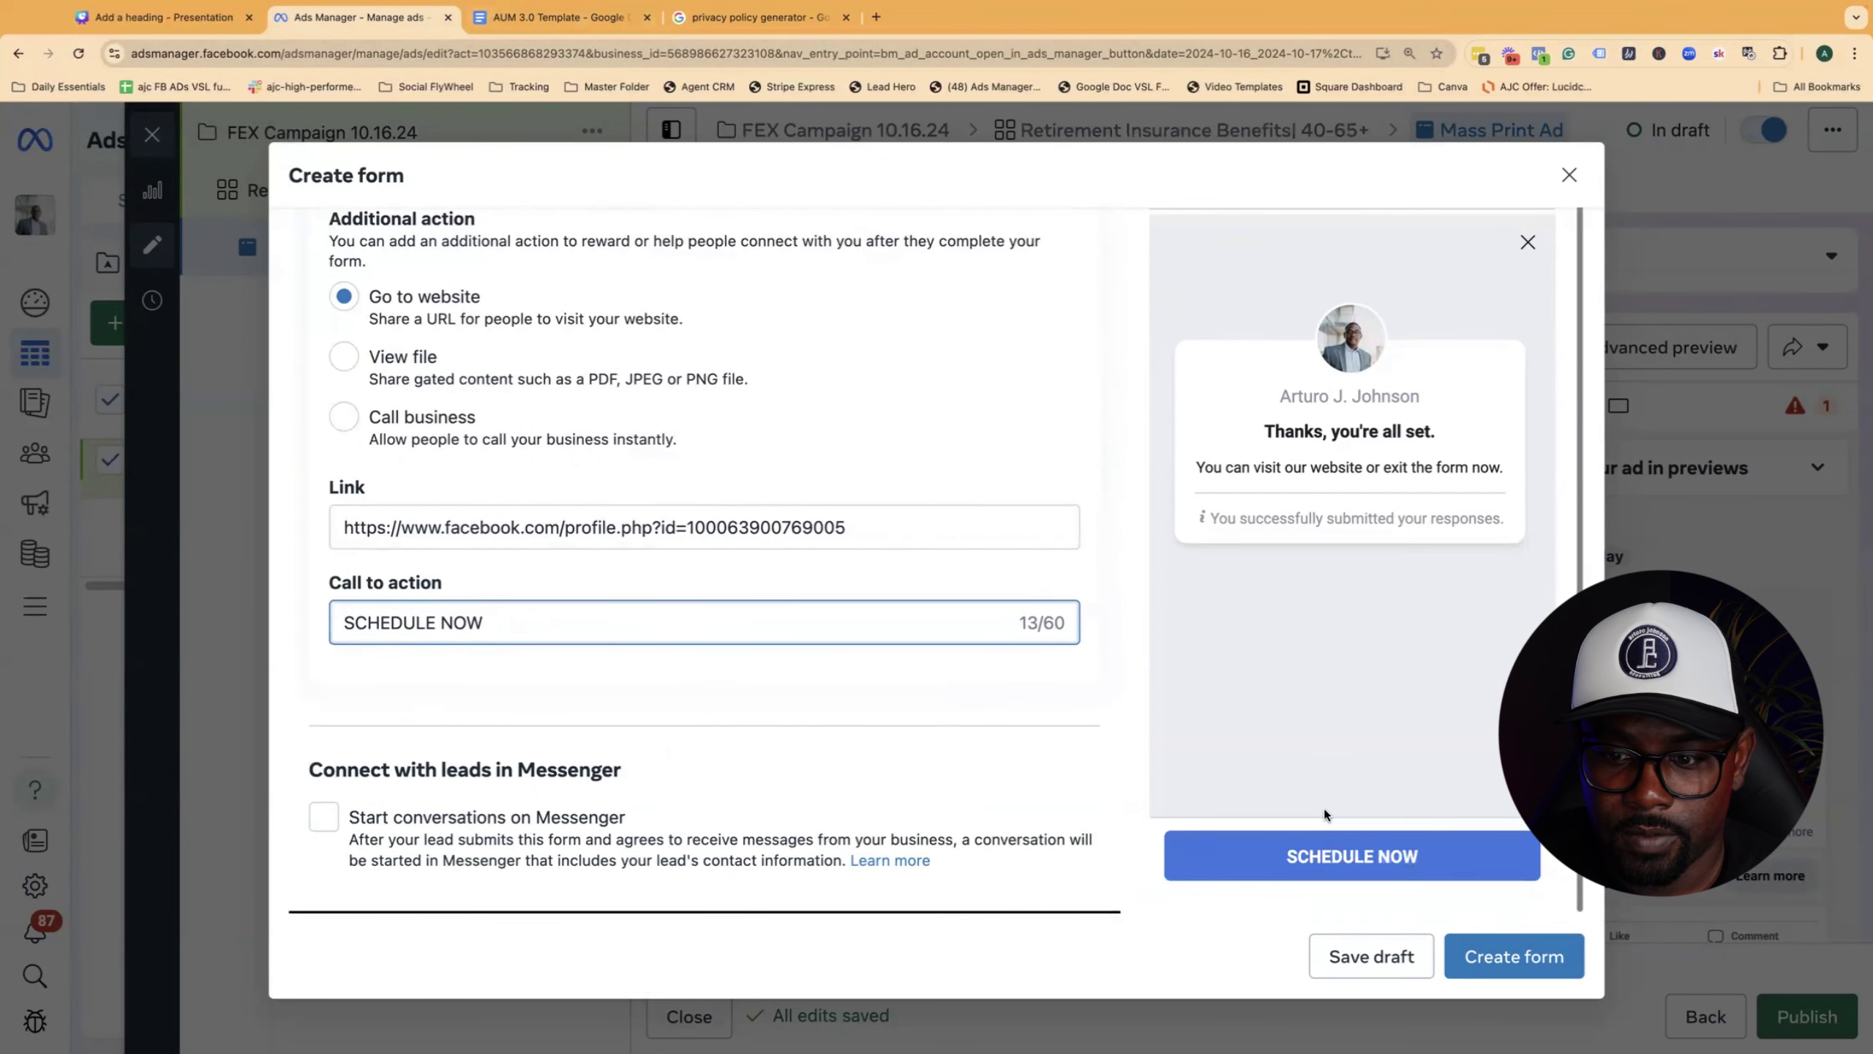
{"action": "left_click", "coordinate": [1523, 961]}
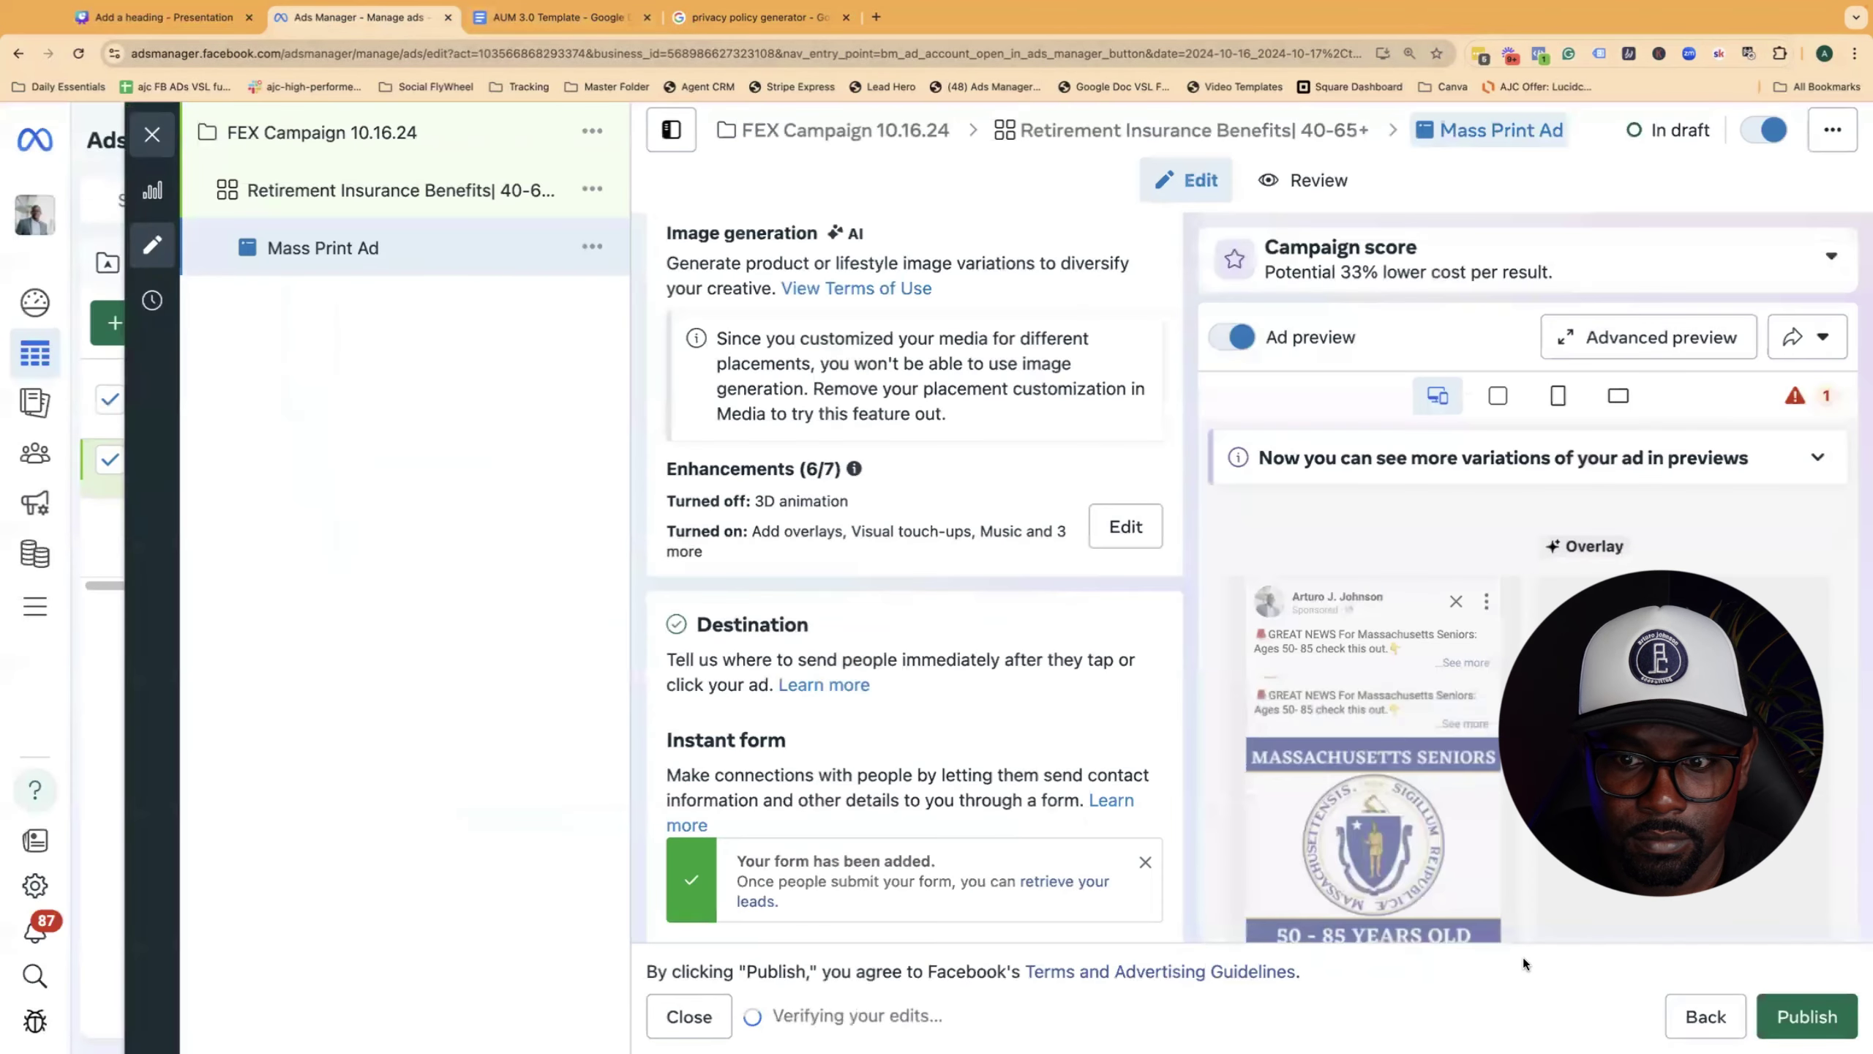
Scroll through the Mass Print Ad editor to review its settings
{"action": "scroll", "coordinate": [1043, 664], "scroll_direction": "down", "scroll_amount": 2}
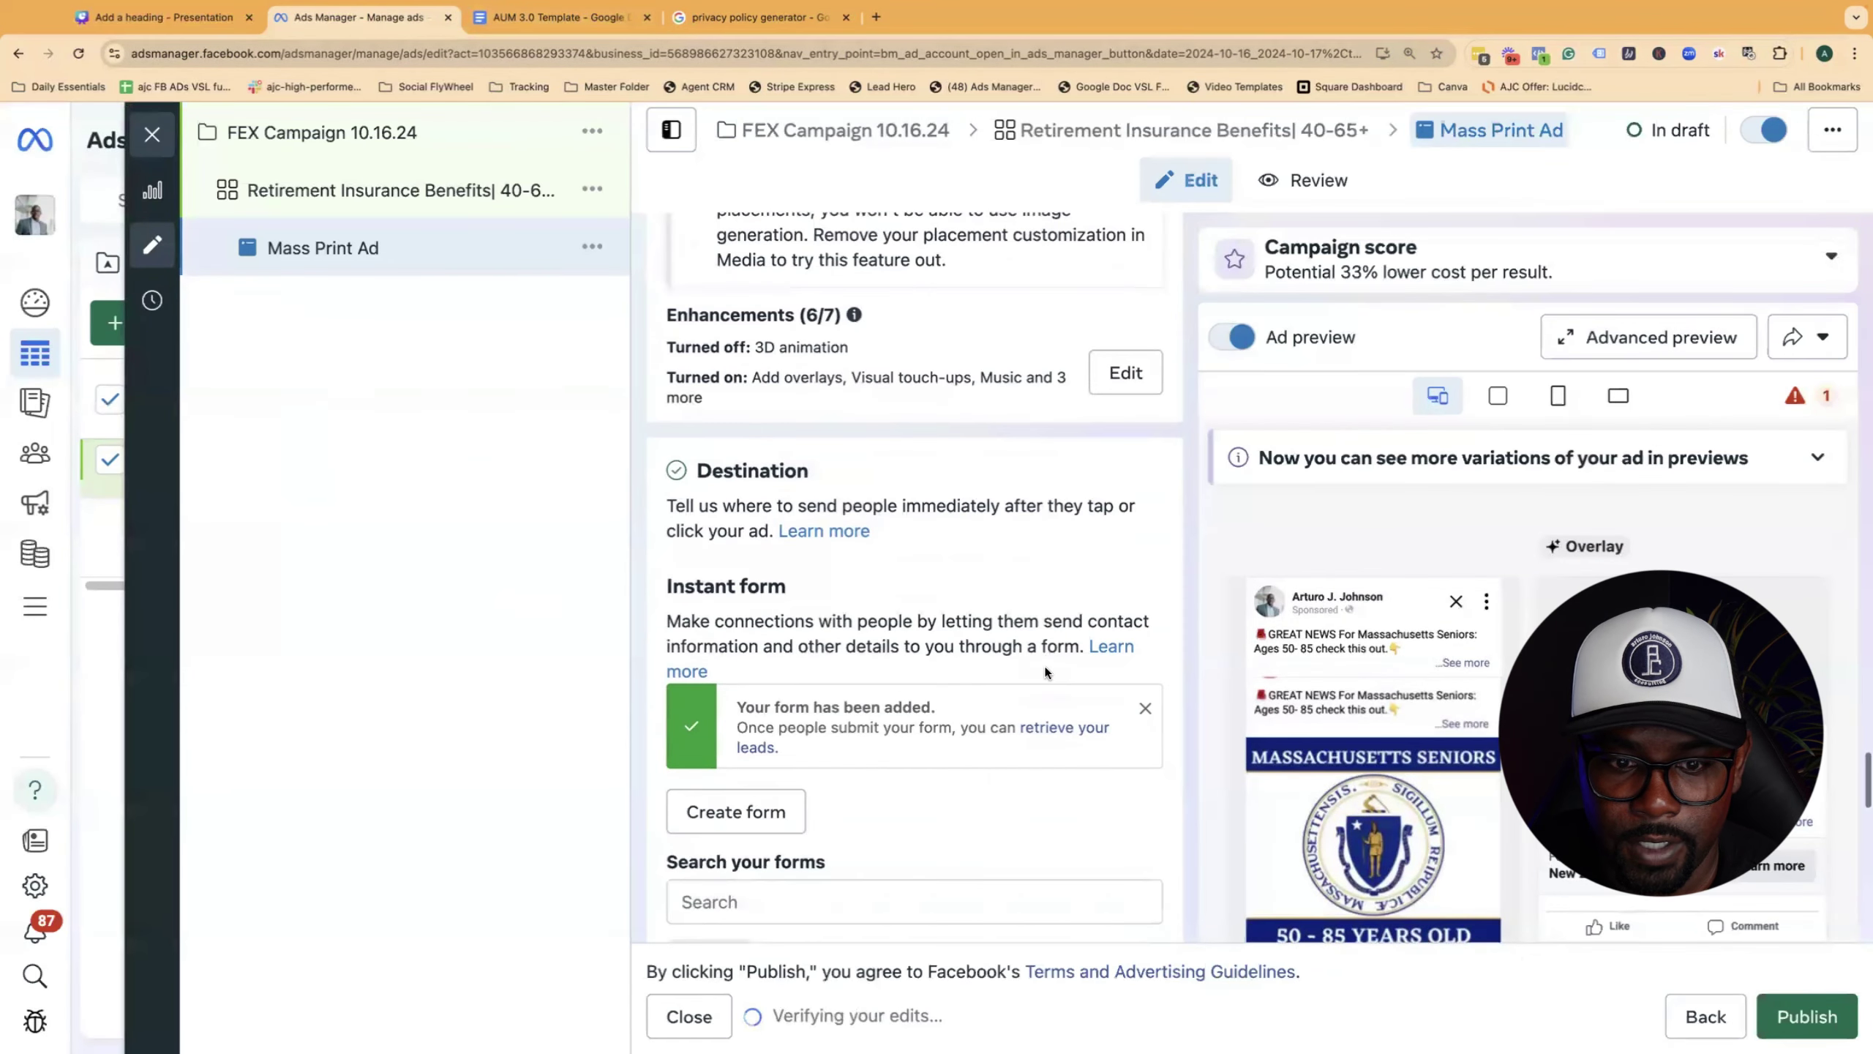
{"action": "scroll", "coordinate": [1045, 671], "scroll_direction": "down", "scroll_amount": 1}
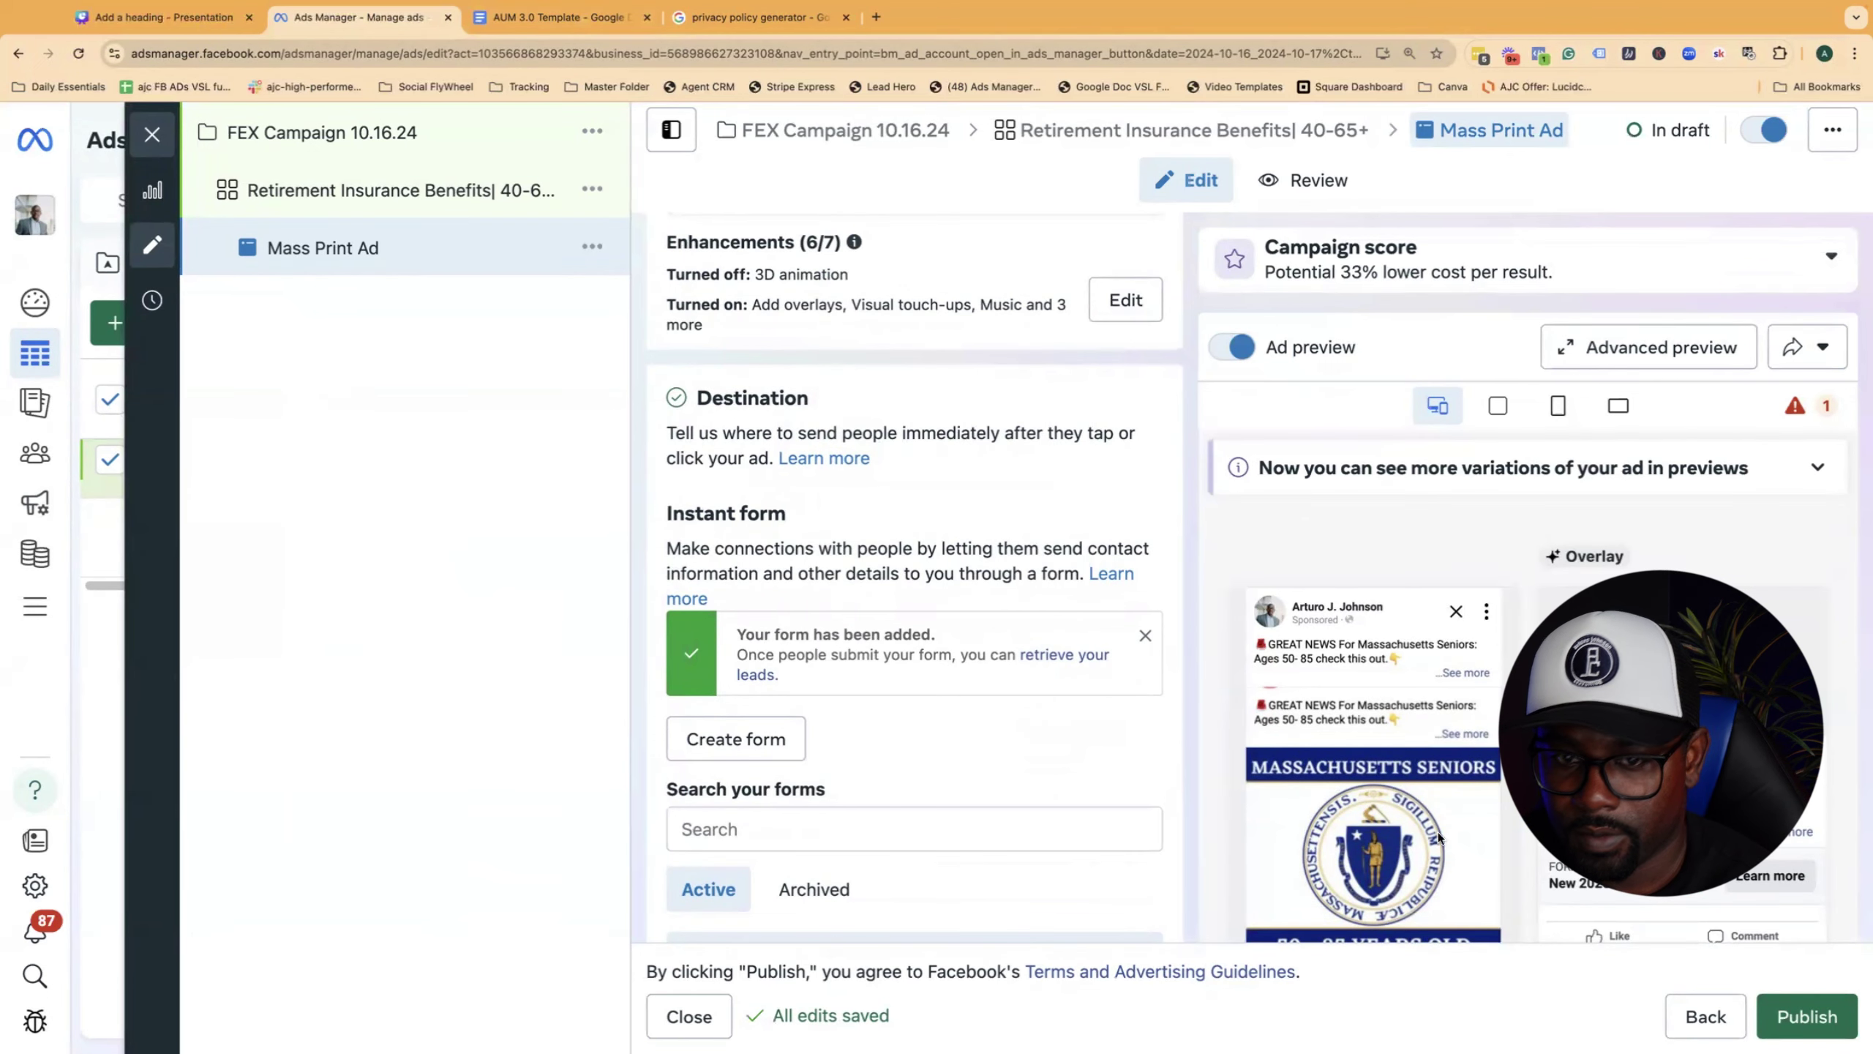
{"action": "scroll", "coordinate": [1001, 600], "scroll_direction": "up", "scroll_amount": 10}
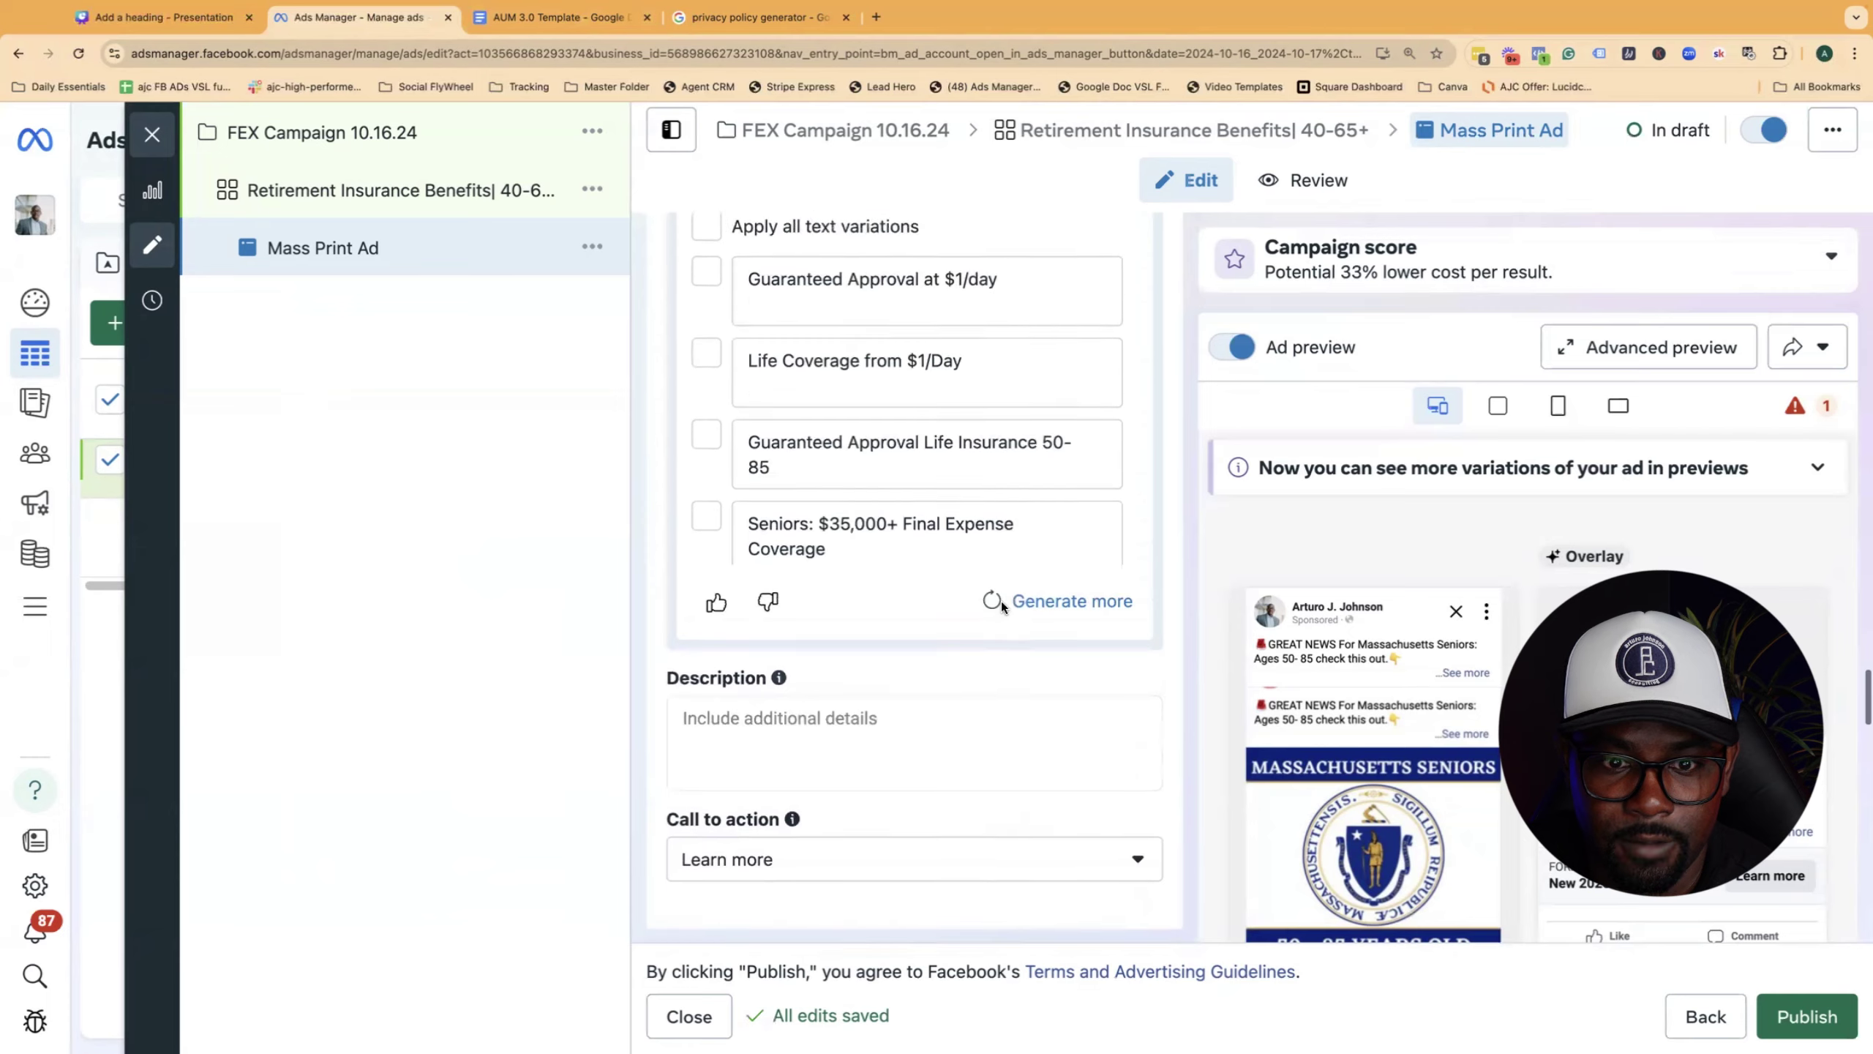
{"action": "scroll", "coordinate": [1001, 601], "scroll_direction": "up", "scroll_amount": 3}
{"action": "scroll", "coordinate": [958, 576], "scroll_direction": "up", "scroll_amount": 10}
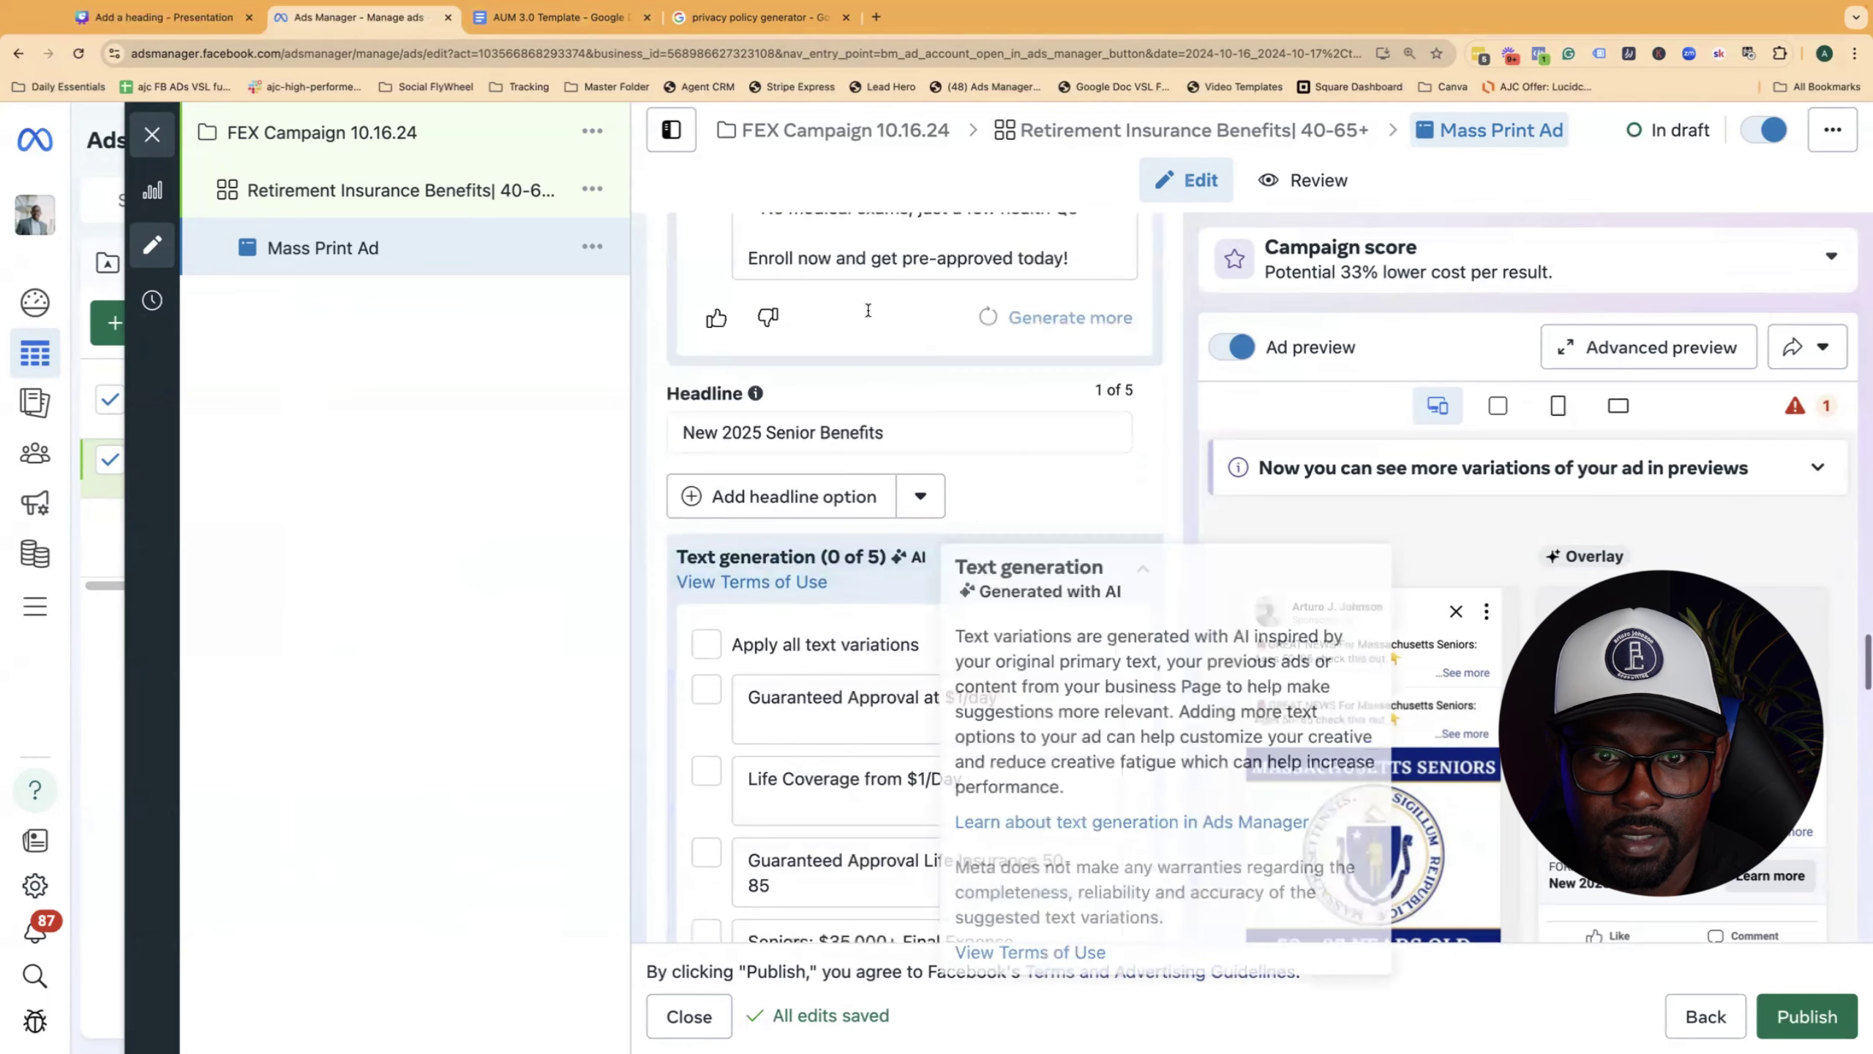
{"action": "scroll", "coordinate": [868, 311], "scroll_direction": "up", "scroll_amount": 10}
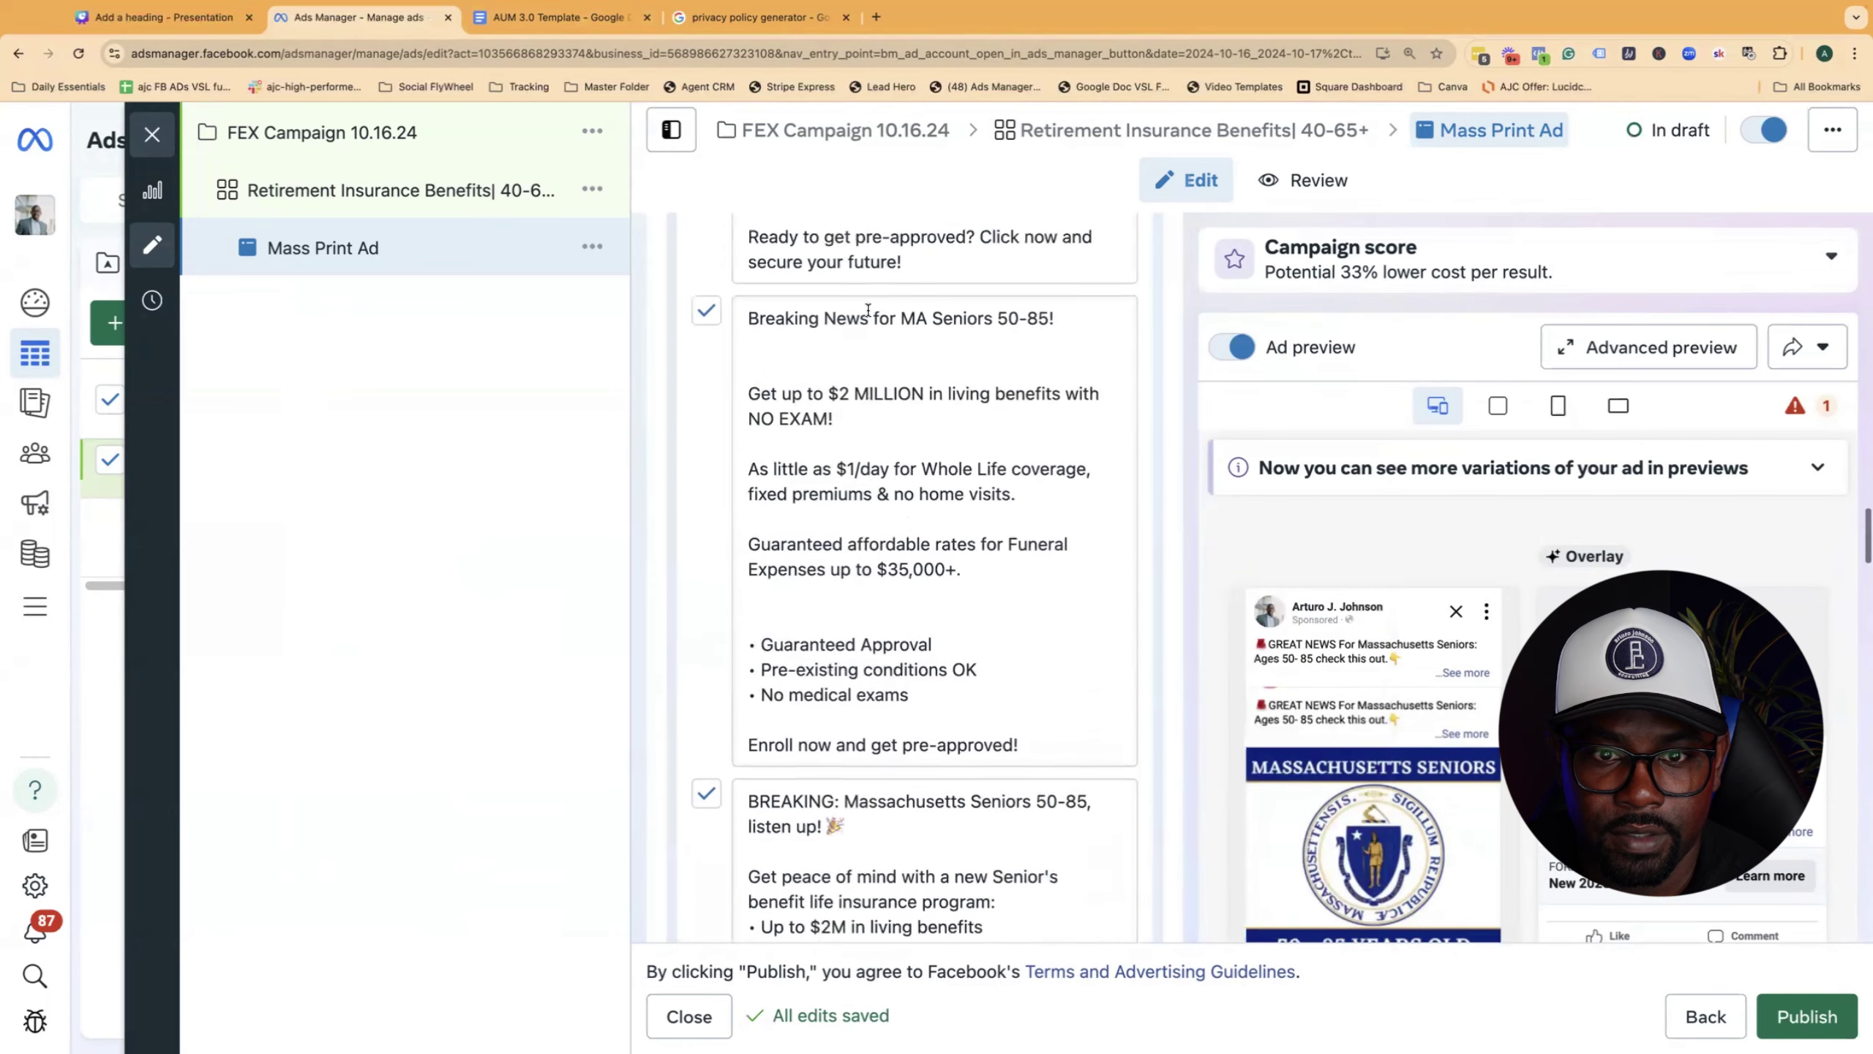
{"action": "scroll", "coordinate": [868, 311], "scroll_direction": "up", "scroll_amount": 15}
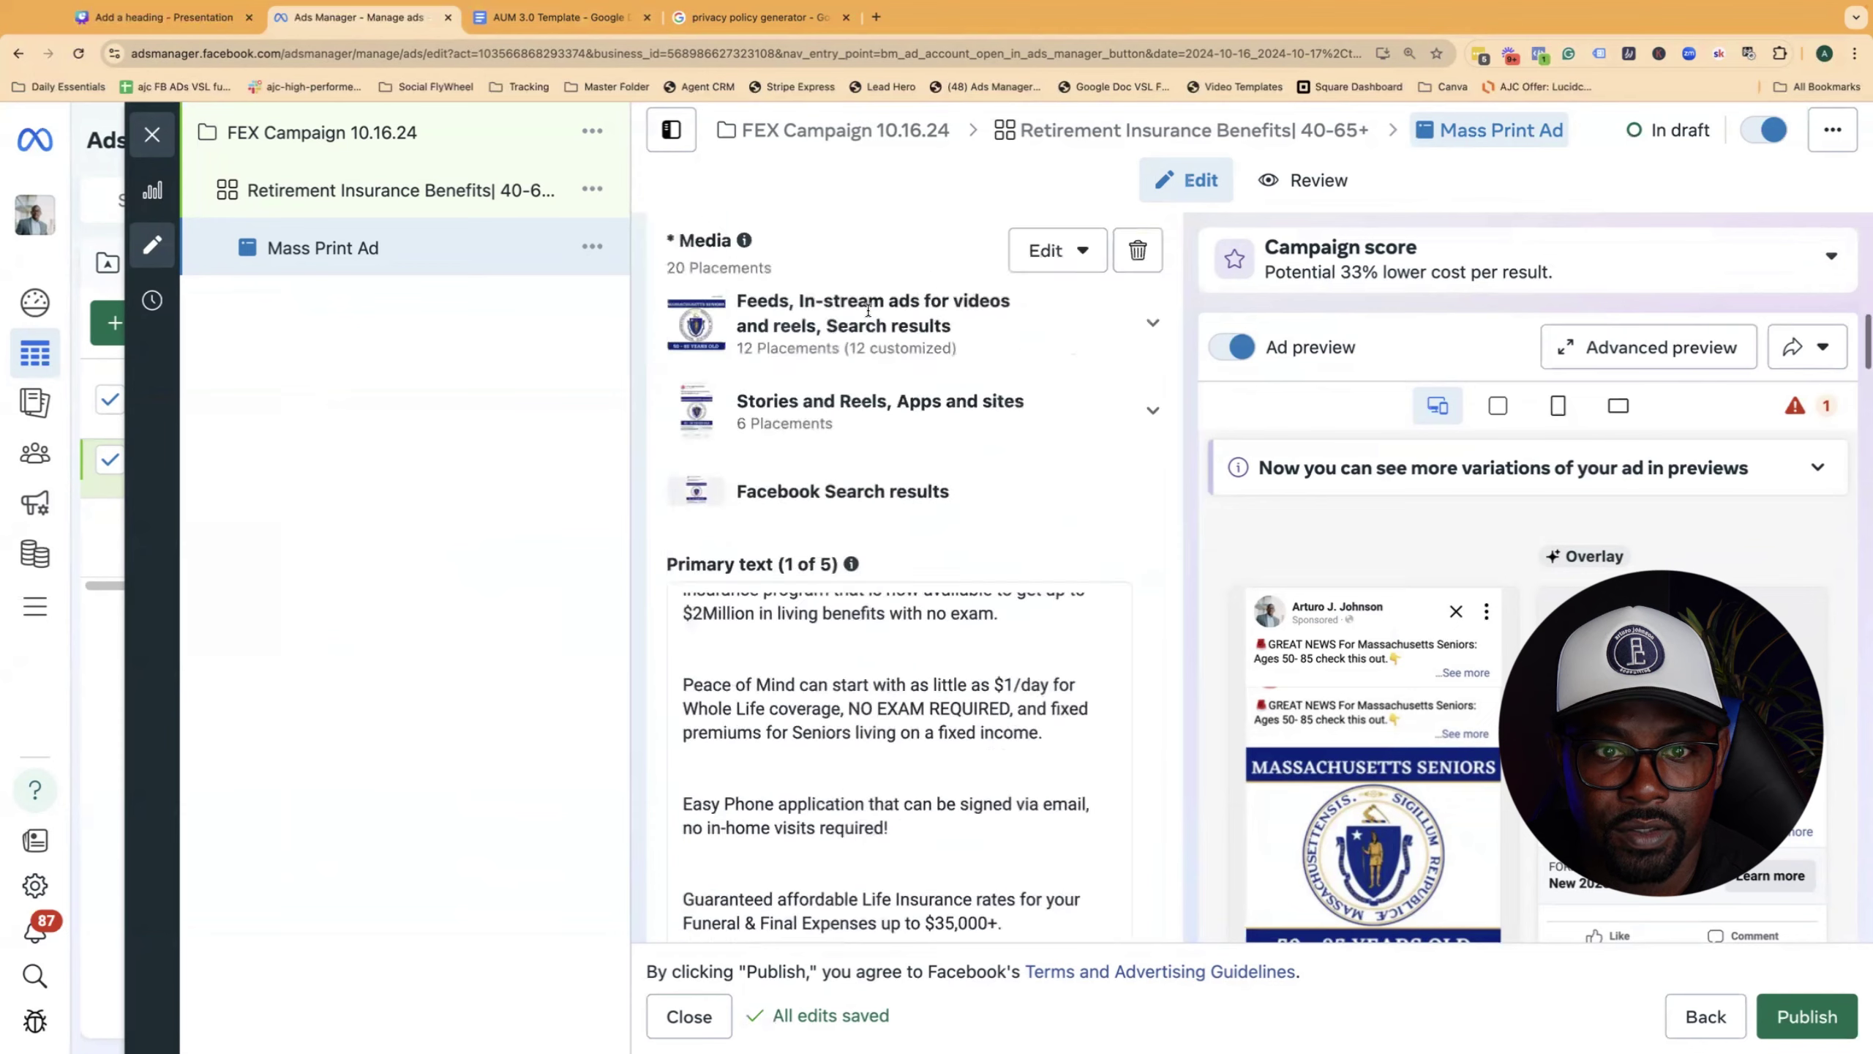
{"action": "scroll", "coordinate": [867, 310], "scroll_direction": "up", "scroll_amount": 3}
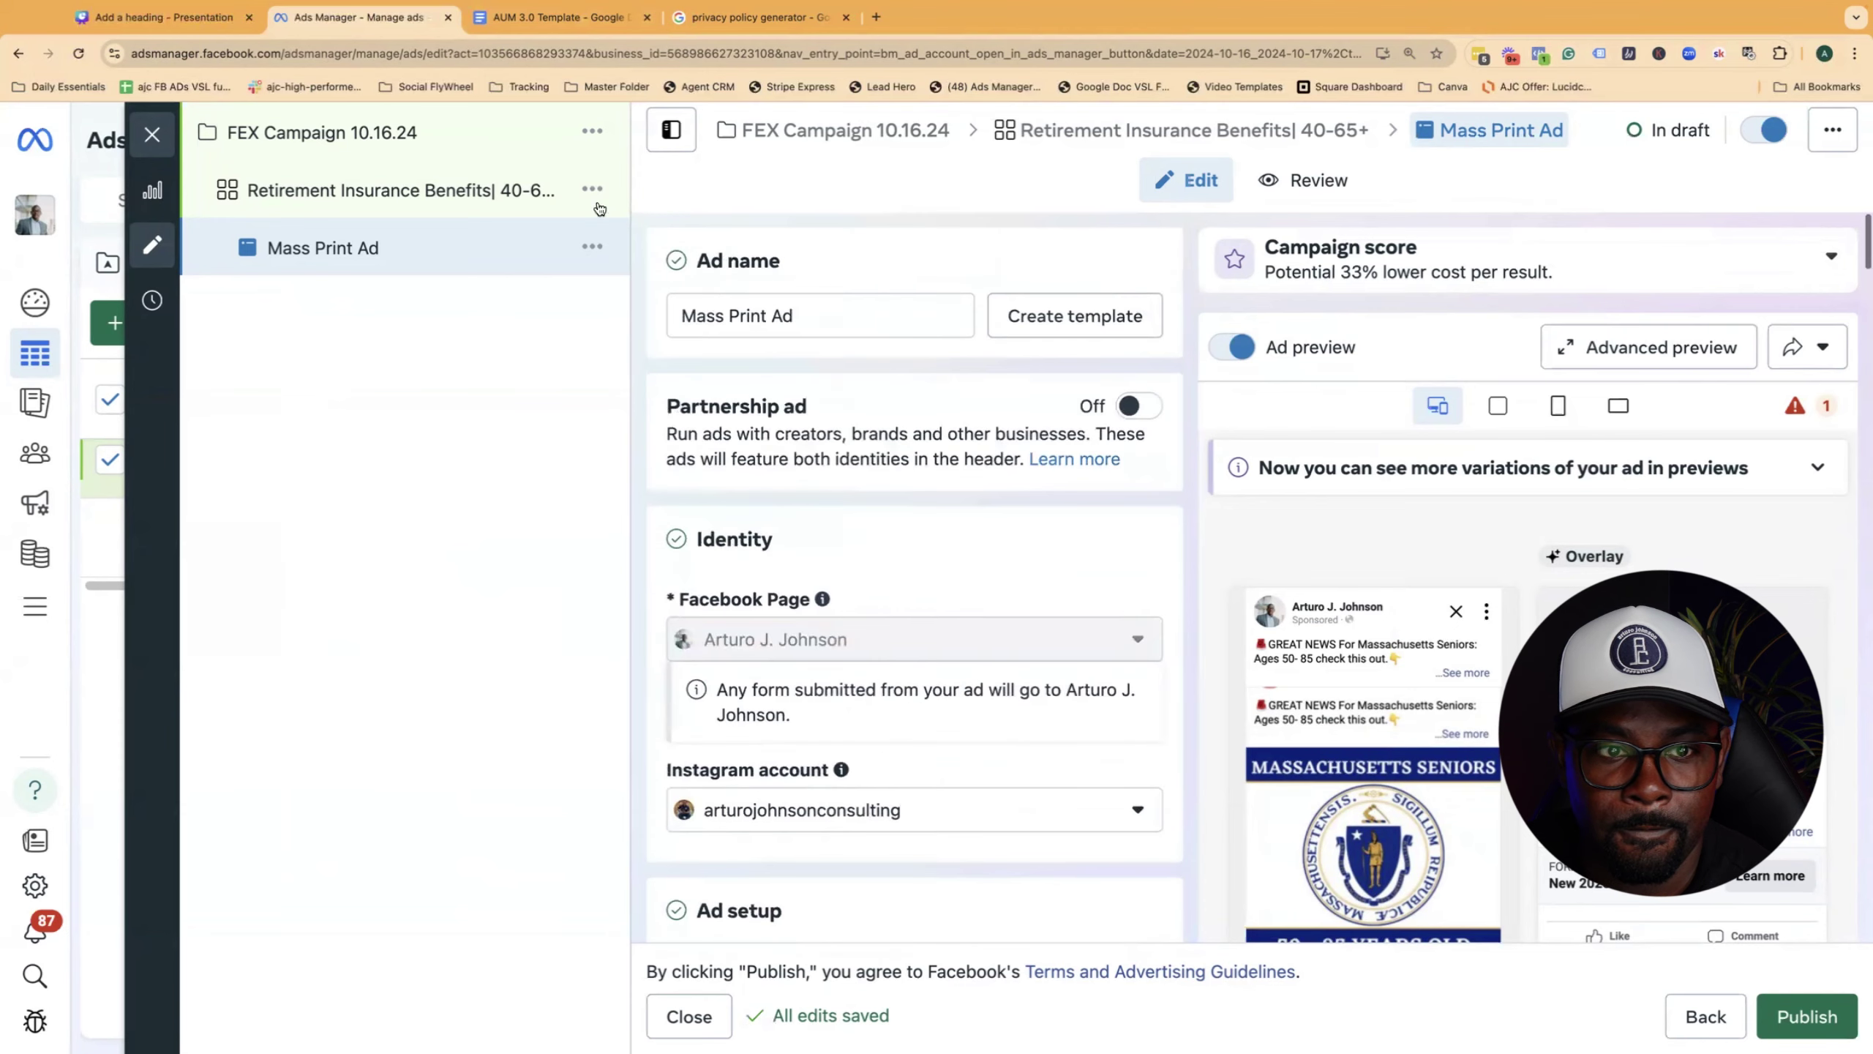
Review the ad set's settings, then return to Mass Print Ad and publish it
{"action": "left_click", "coordinate": [452, 191]}
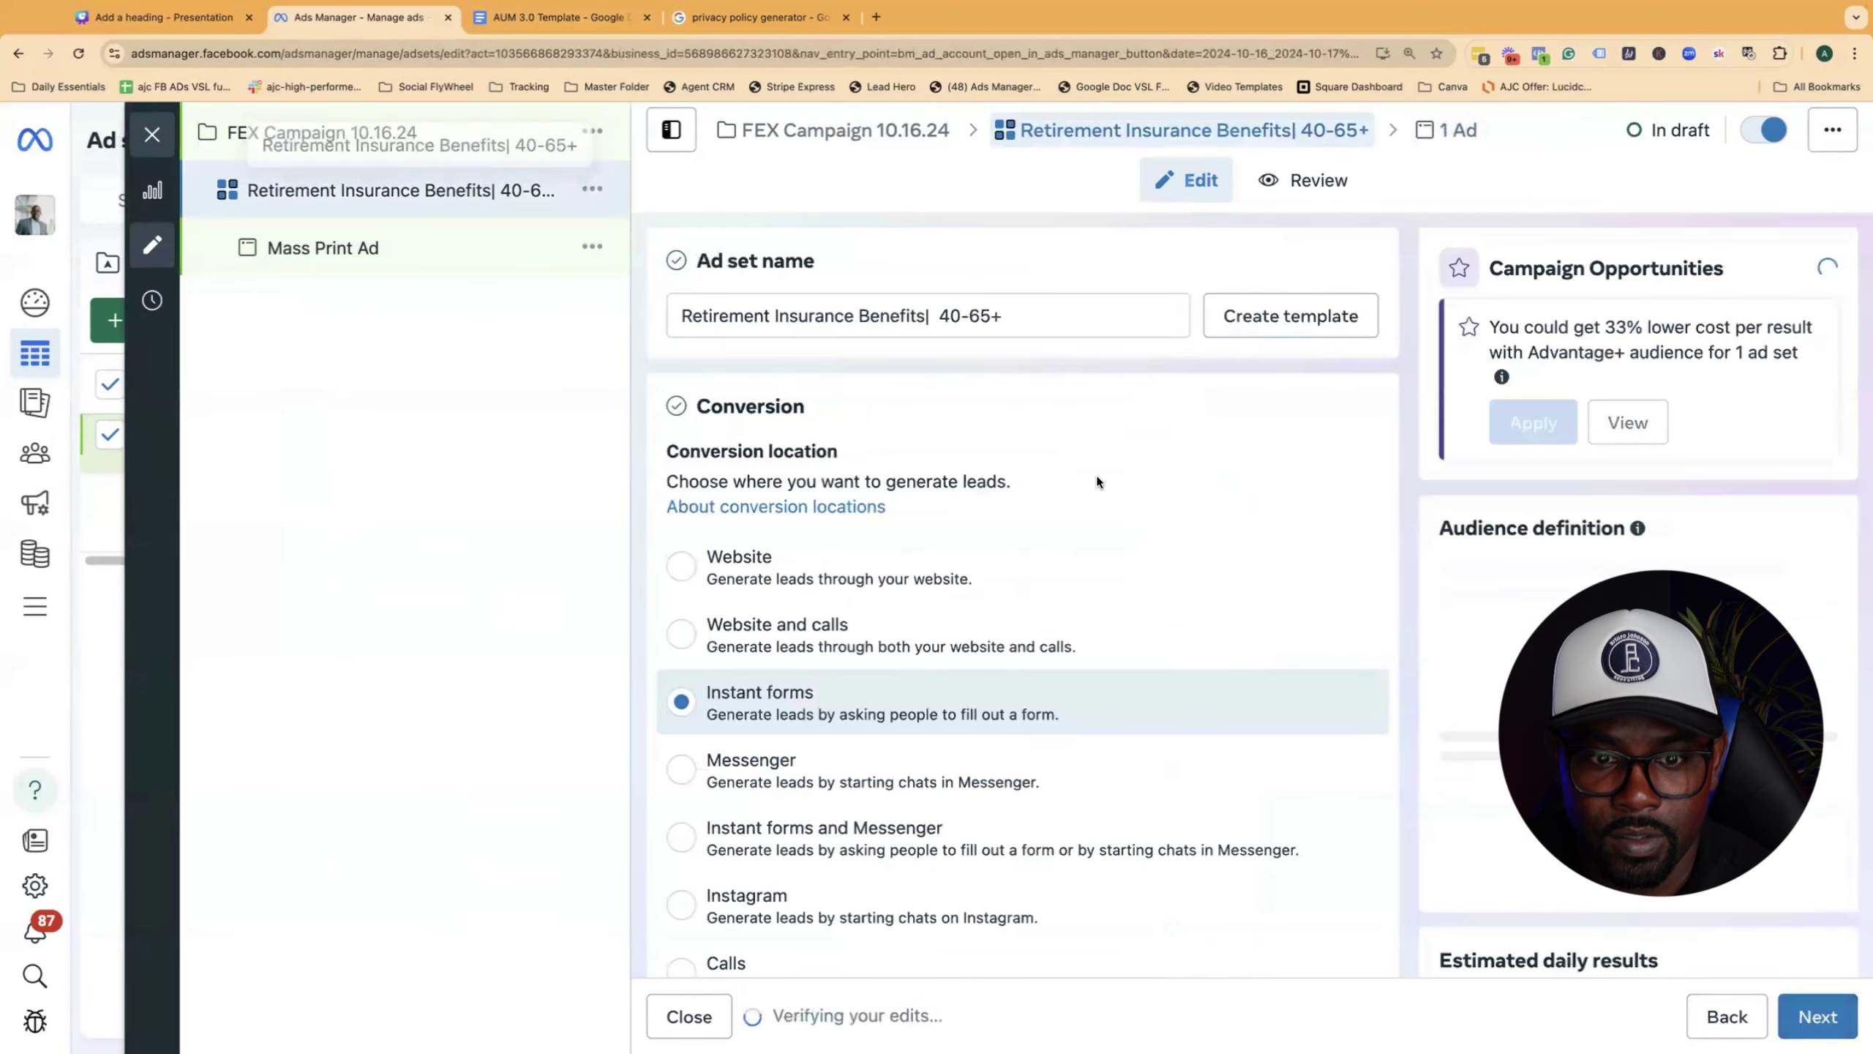
{"action": "scroll", "coordinate": [1084, 518], "scroll_direction": "down", "scroll_amount": 3}
{"action": "scroll", "coordinate": [1084, 518], "scroll_direction": "down", "scroll_amount": 5}
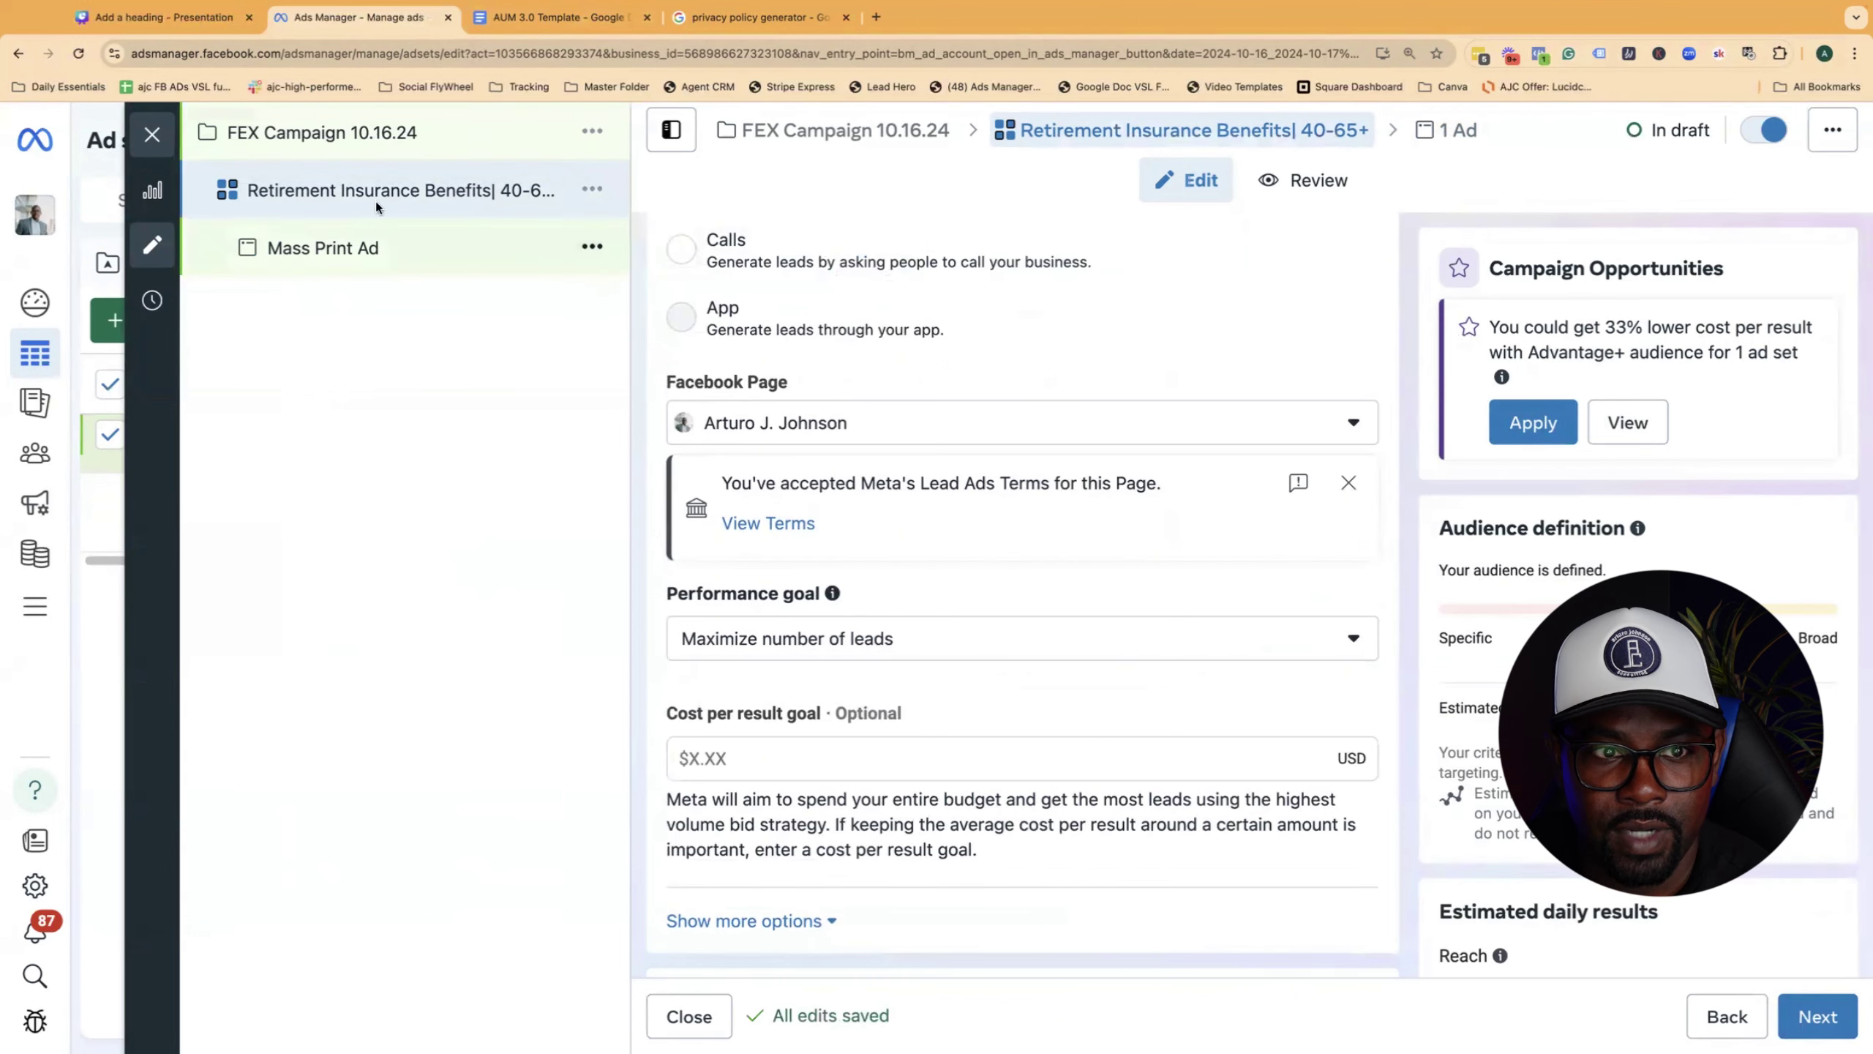
{"action": "left_click", "coordinate": [359, 249]}
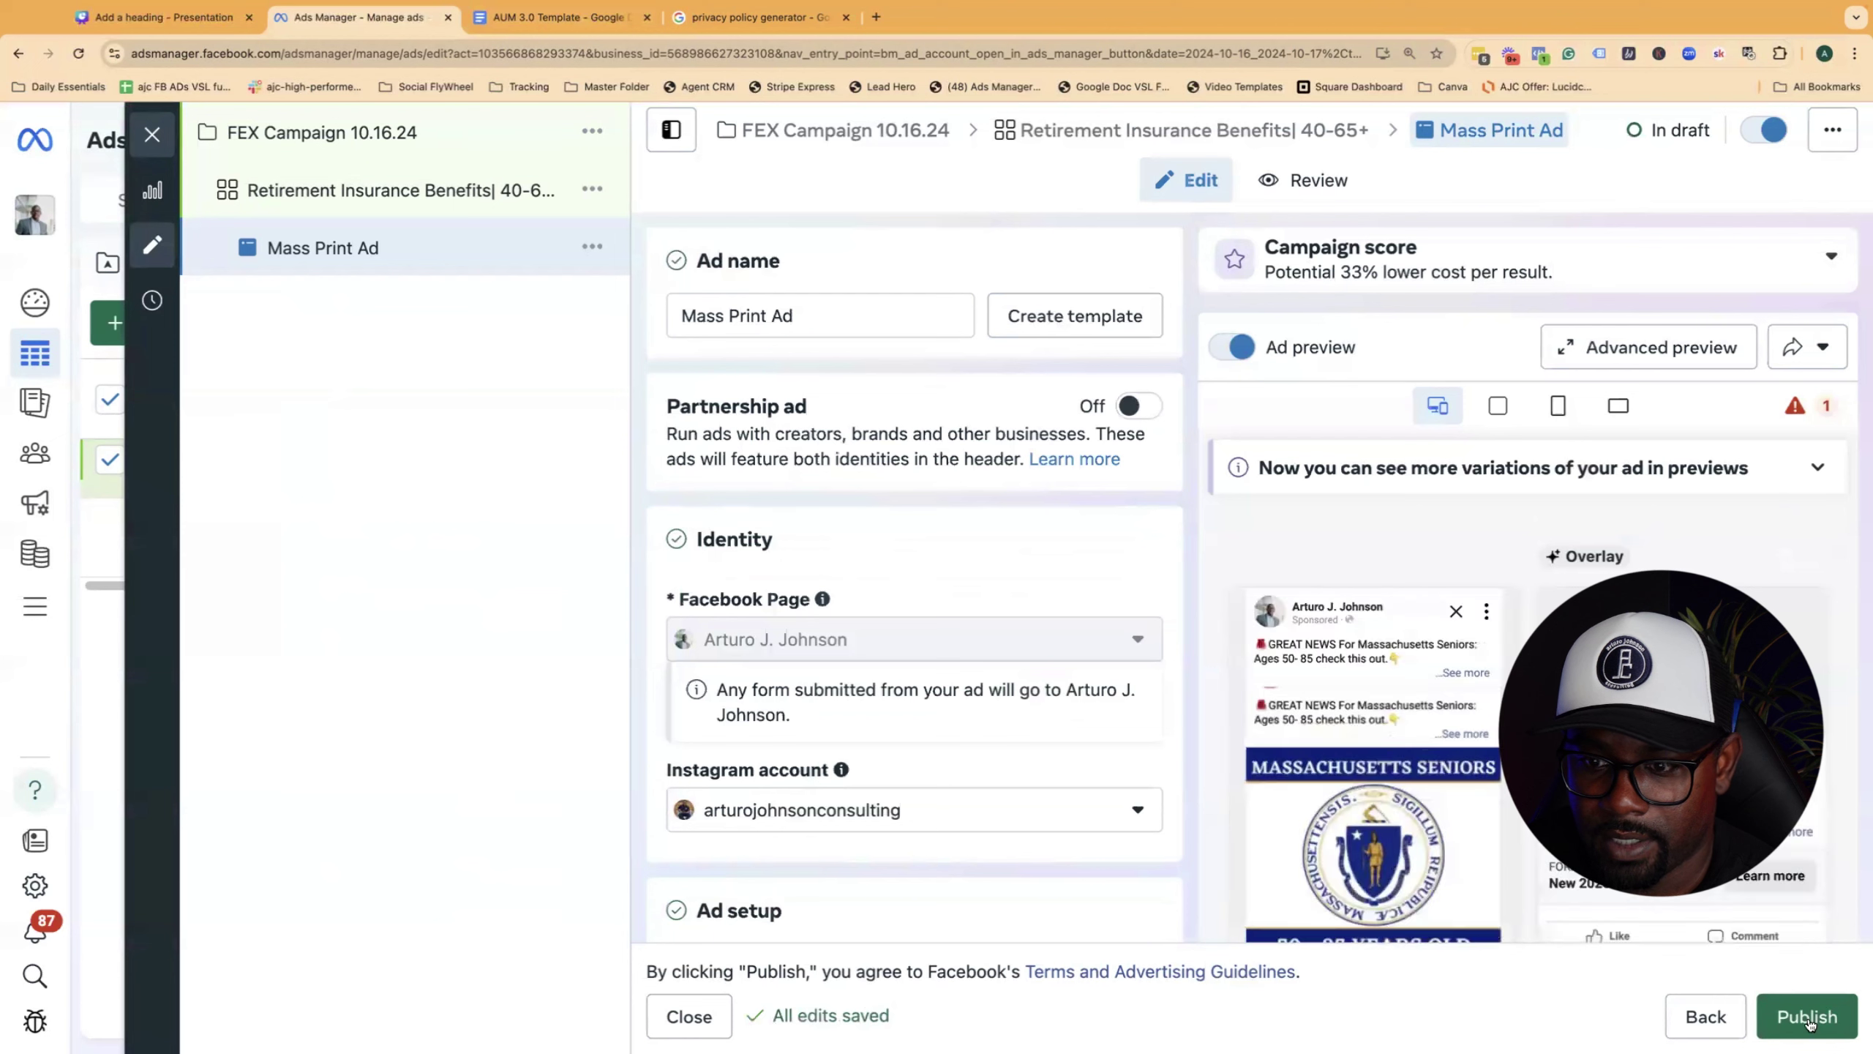
{"action": "left_click", "coordinate": [1806, 1017]}
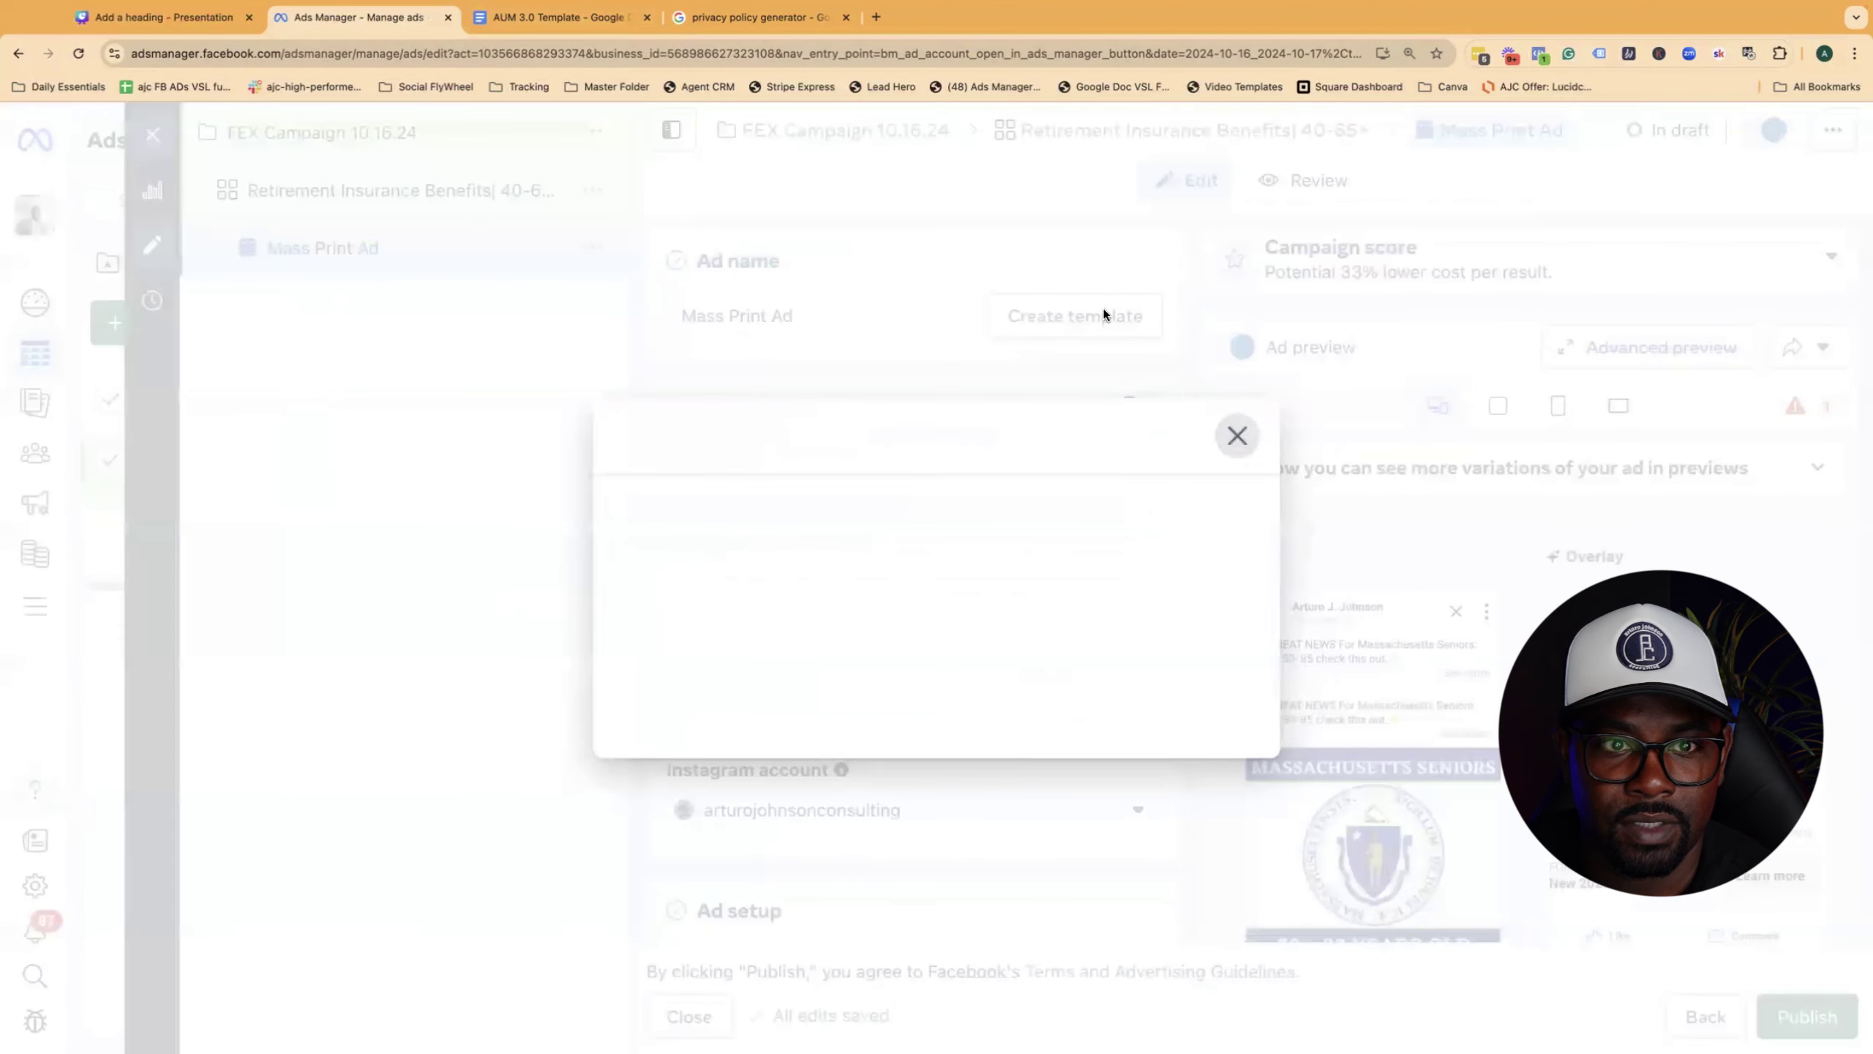
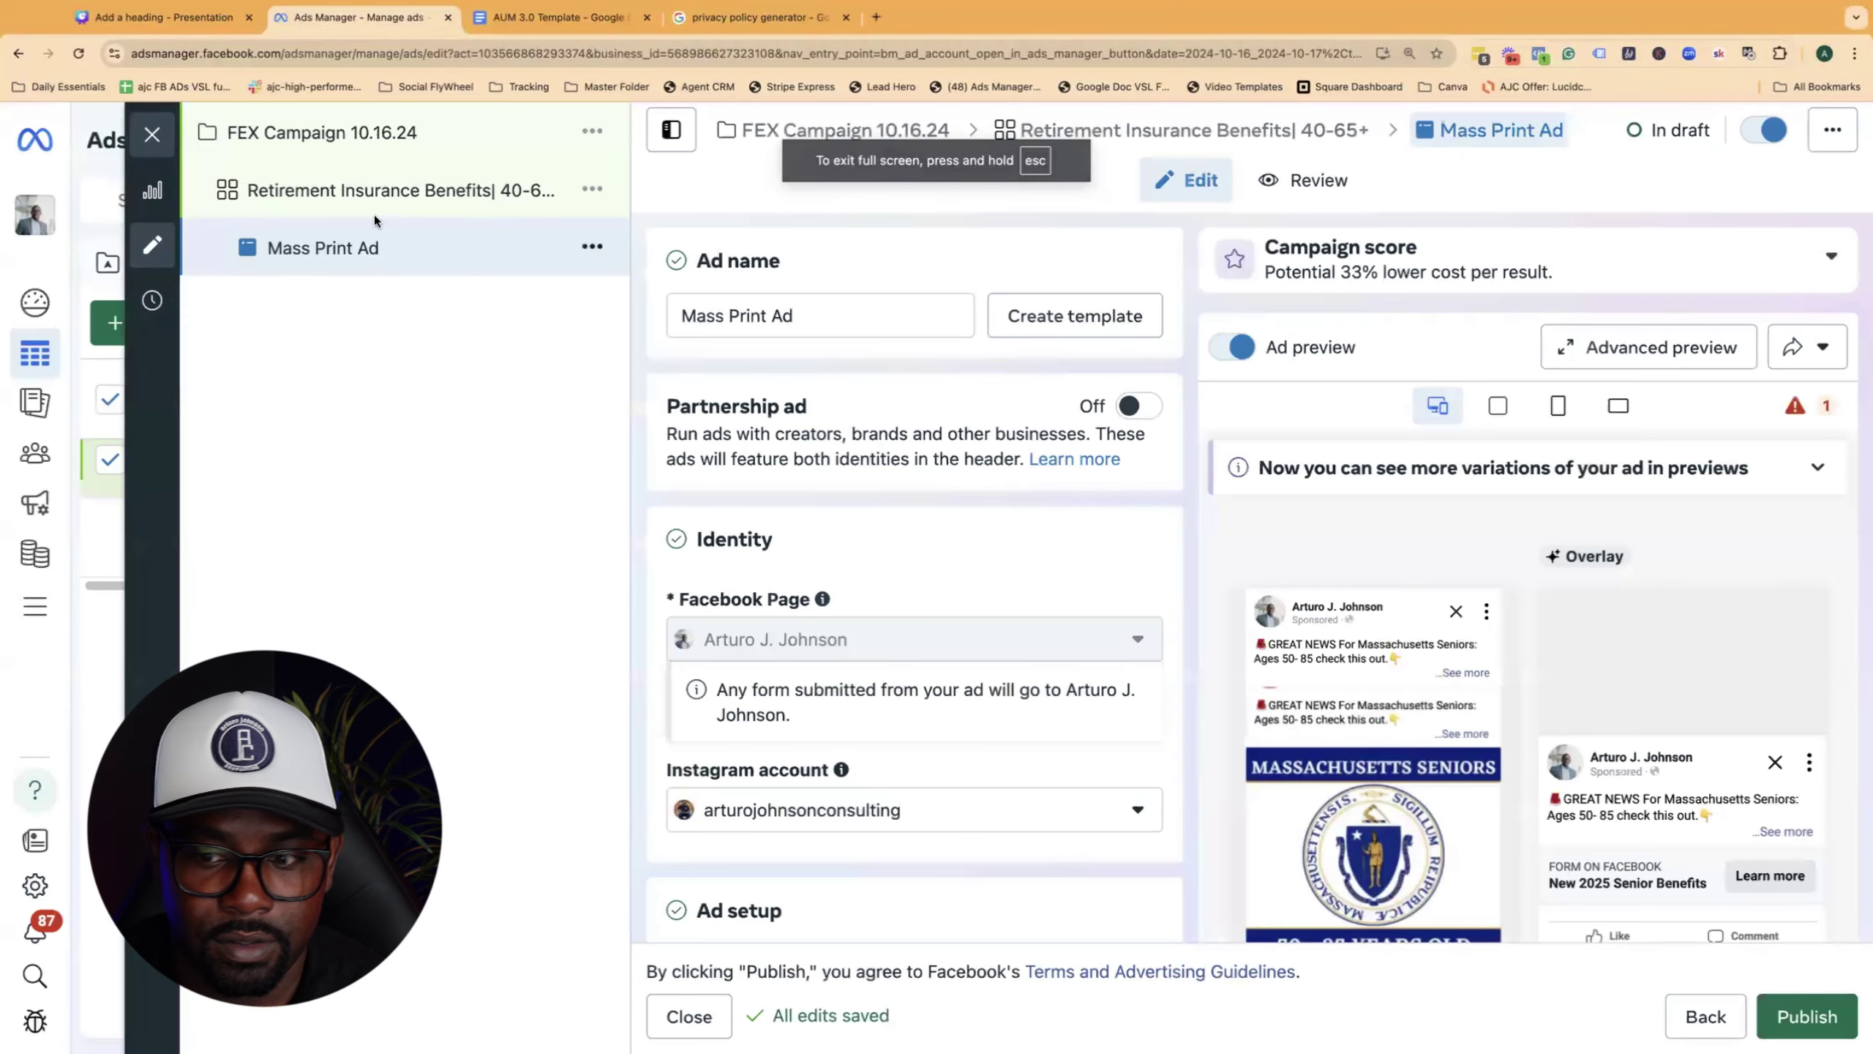
Try publishing the draft ad, dismiss the payment prompt, and return to the Campaigns list
{"action": "left_click", "coordinate": [1807, 1017]}
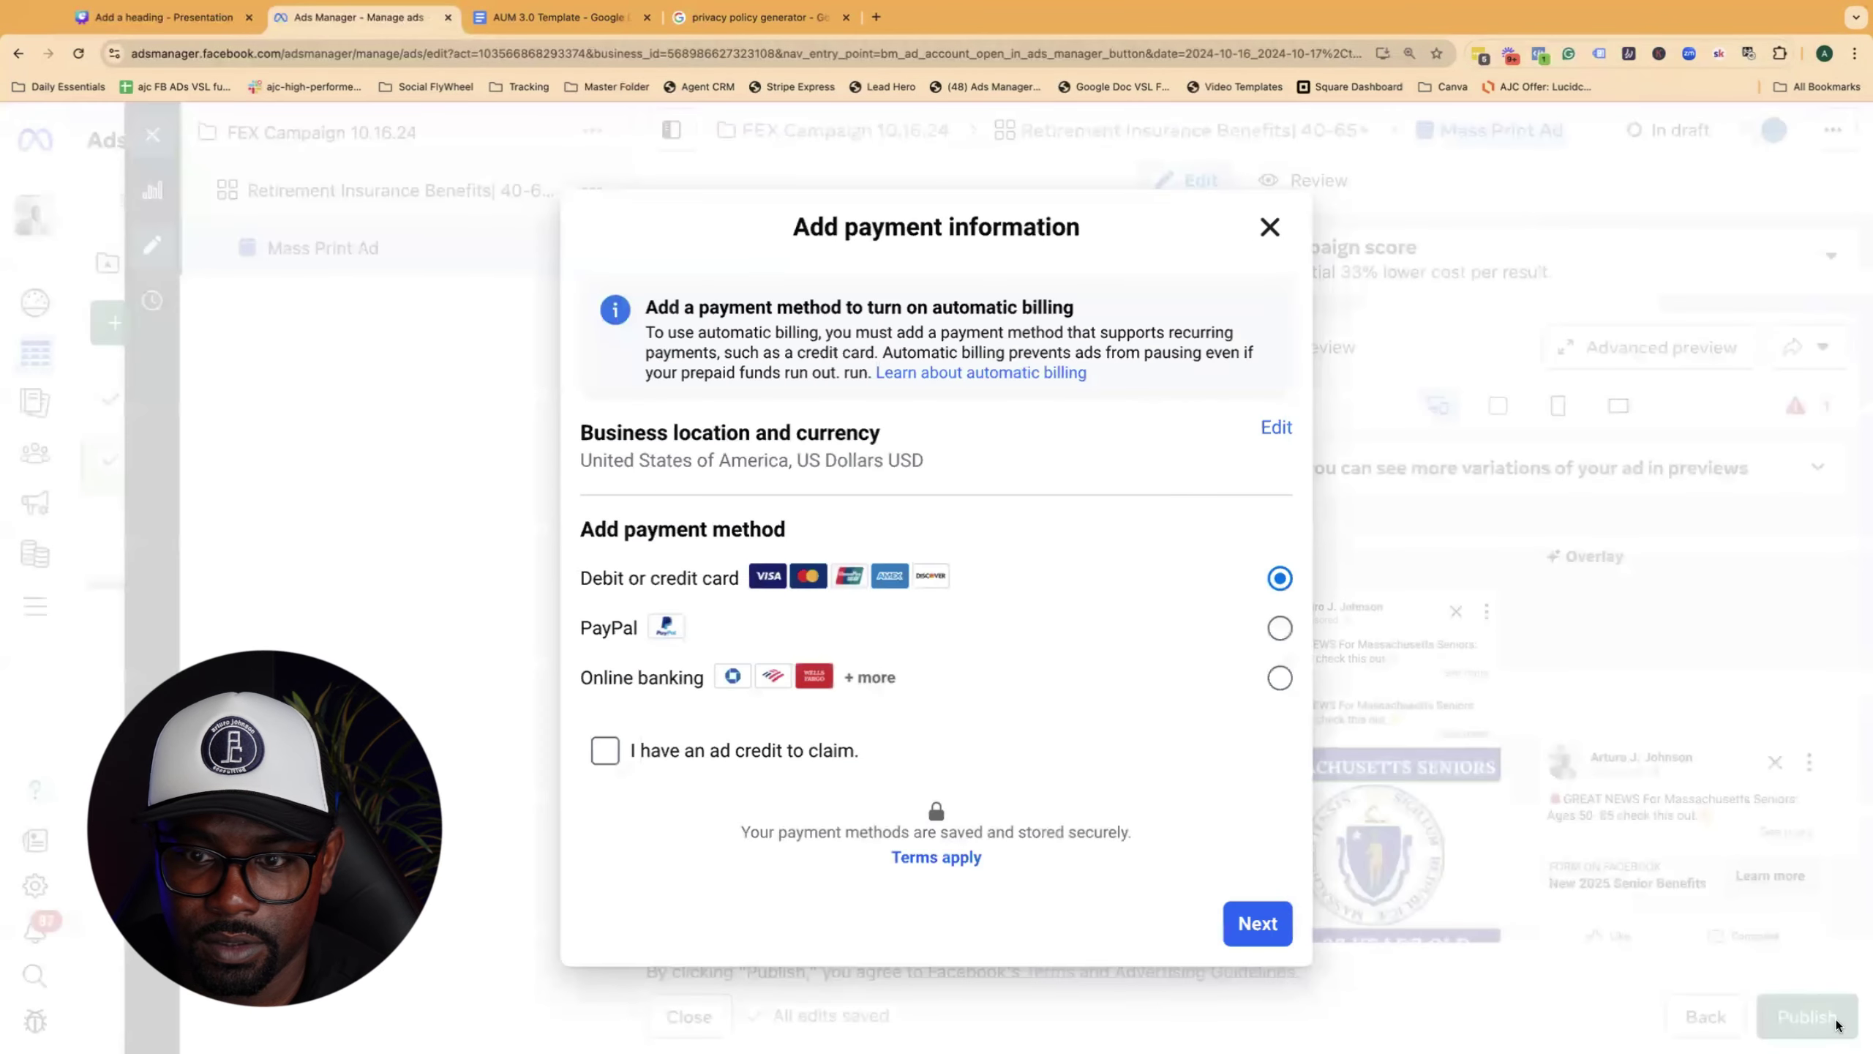
{"action": "left_click", "coordinate": [1269, 228]}
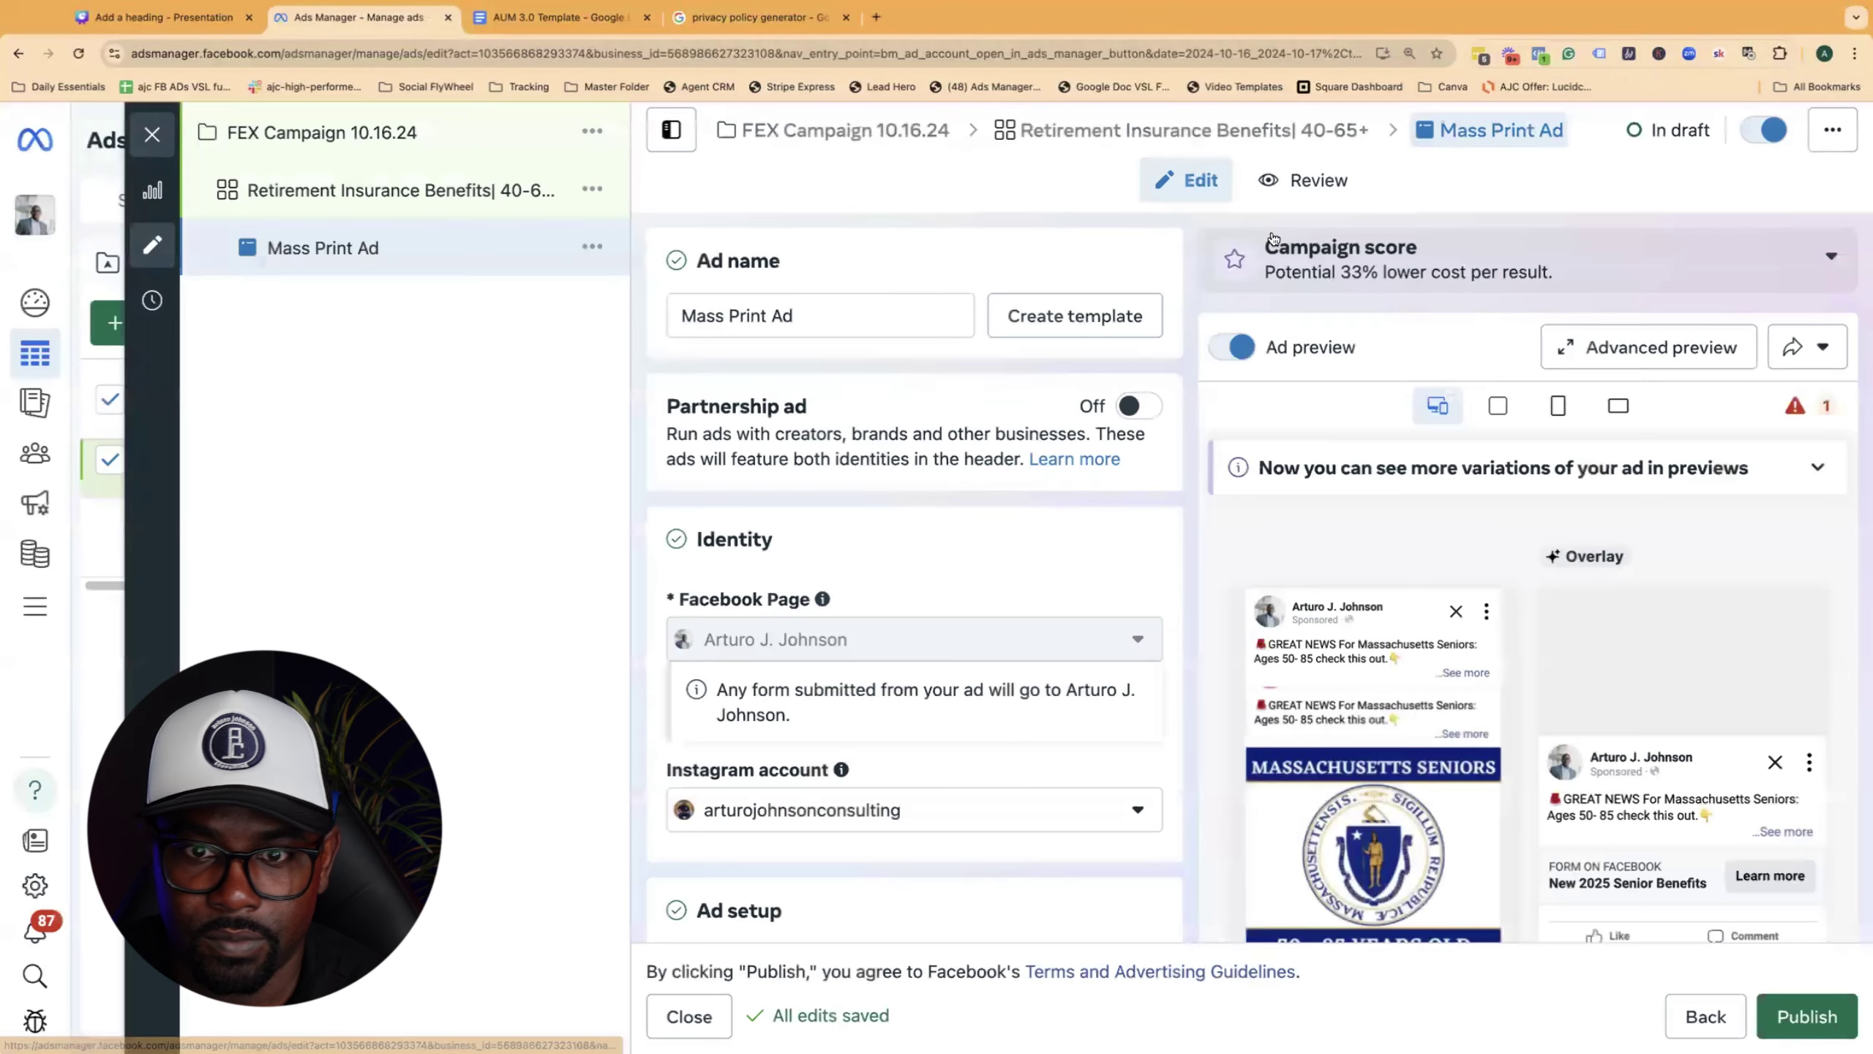
{"action": "left_click", "coordinate": [153, 135]}
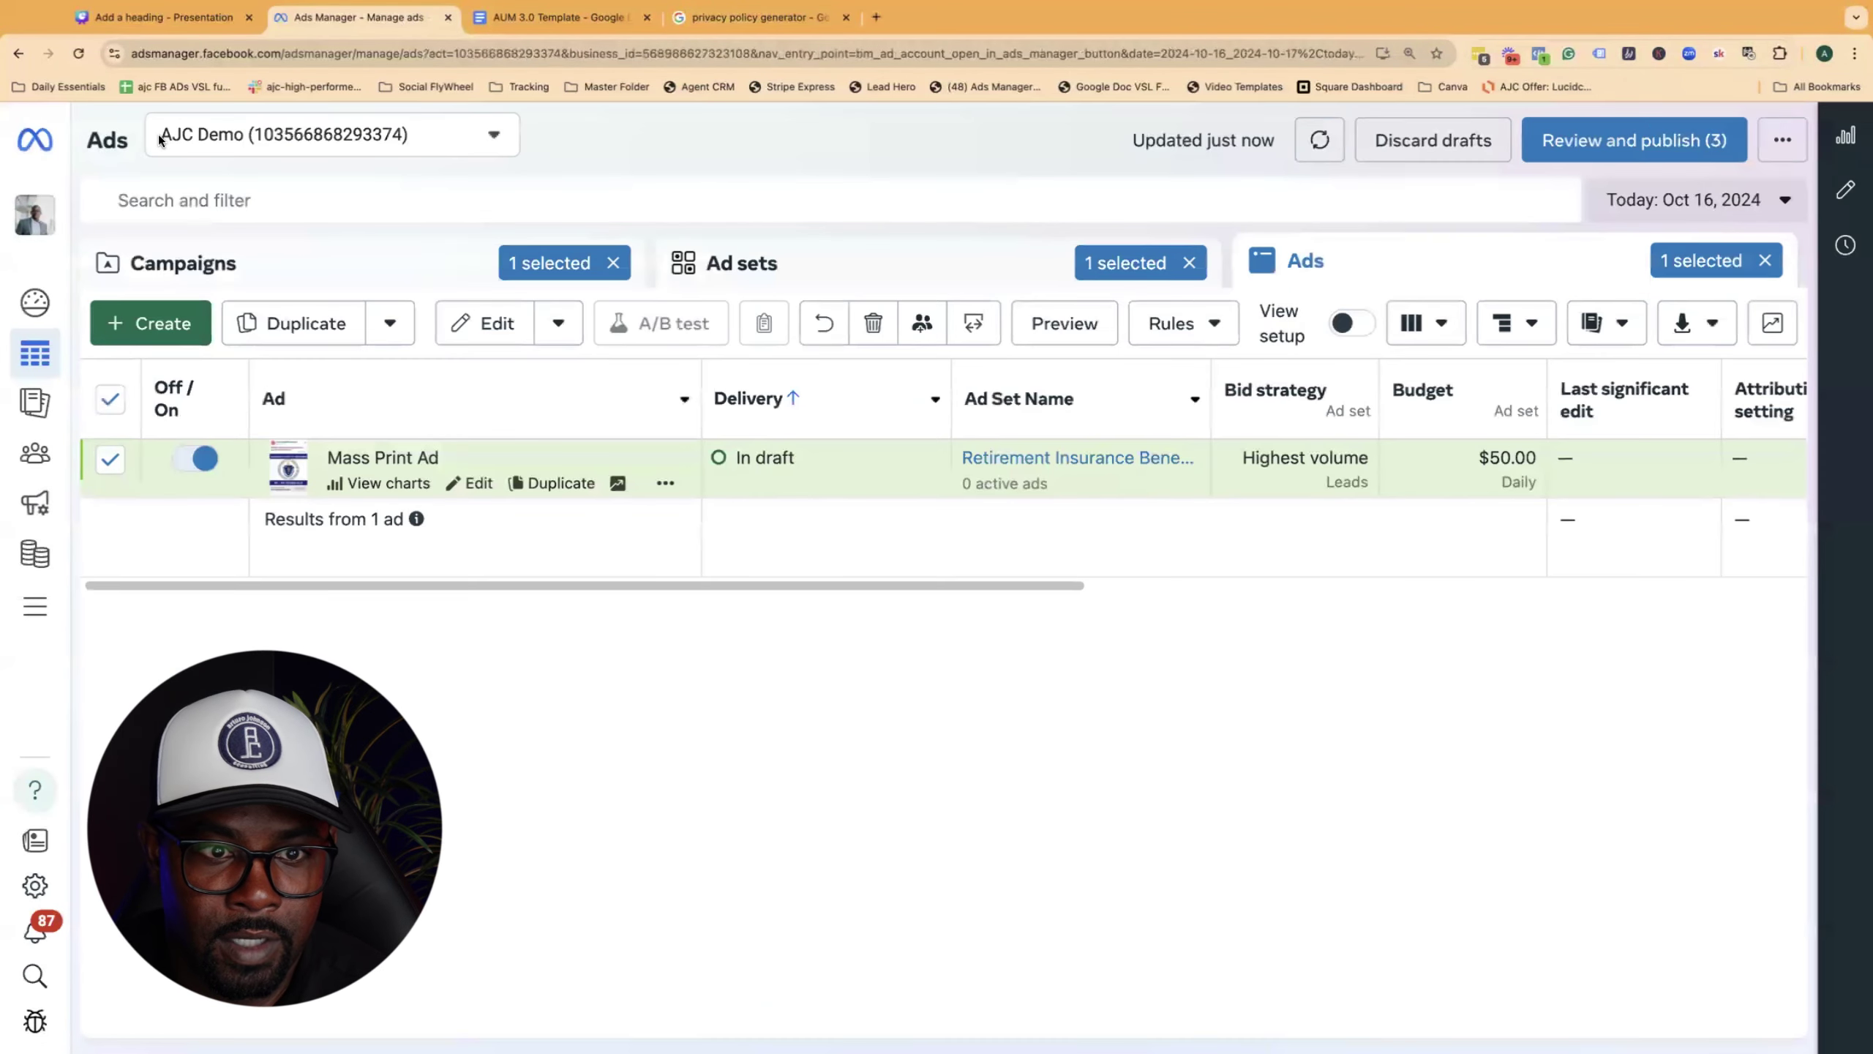
{"action": "left_click", "coordinate": [307, 264]}
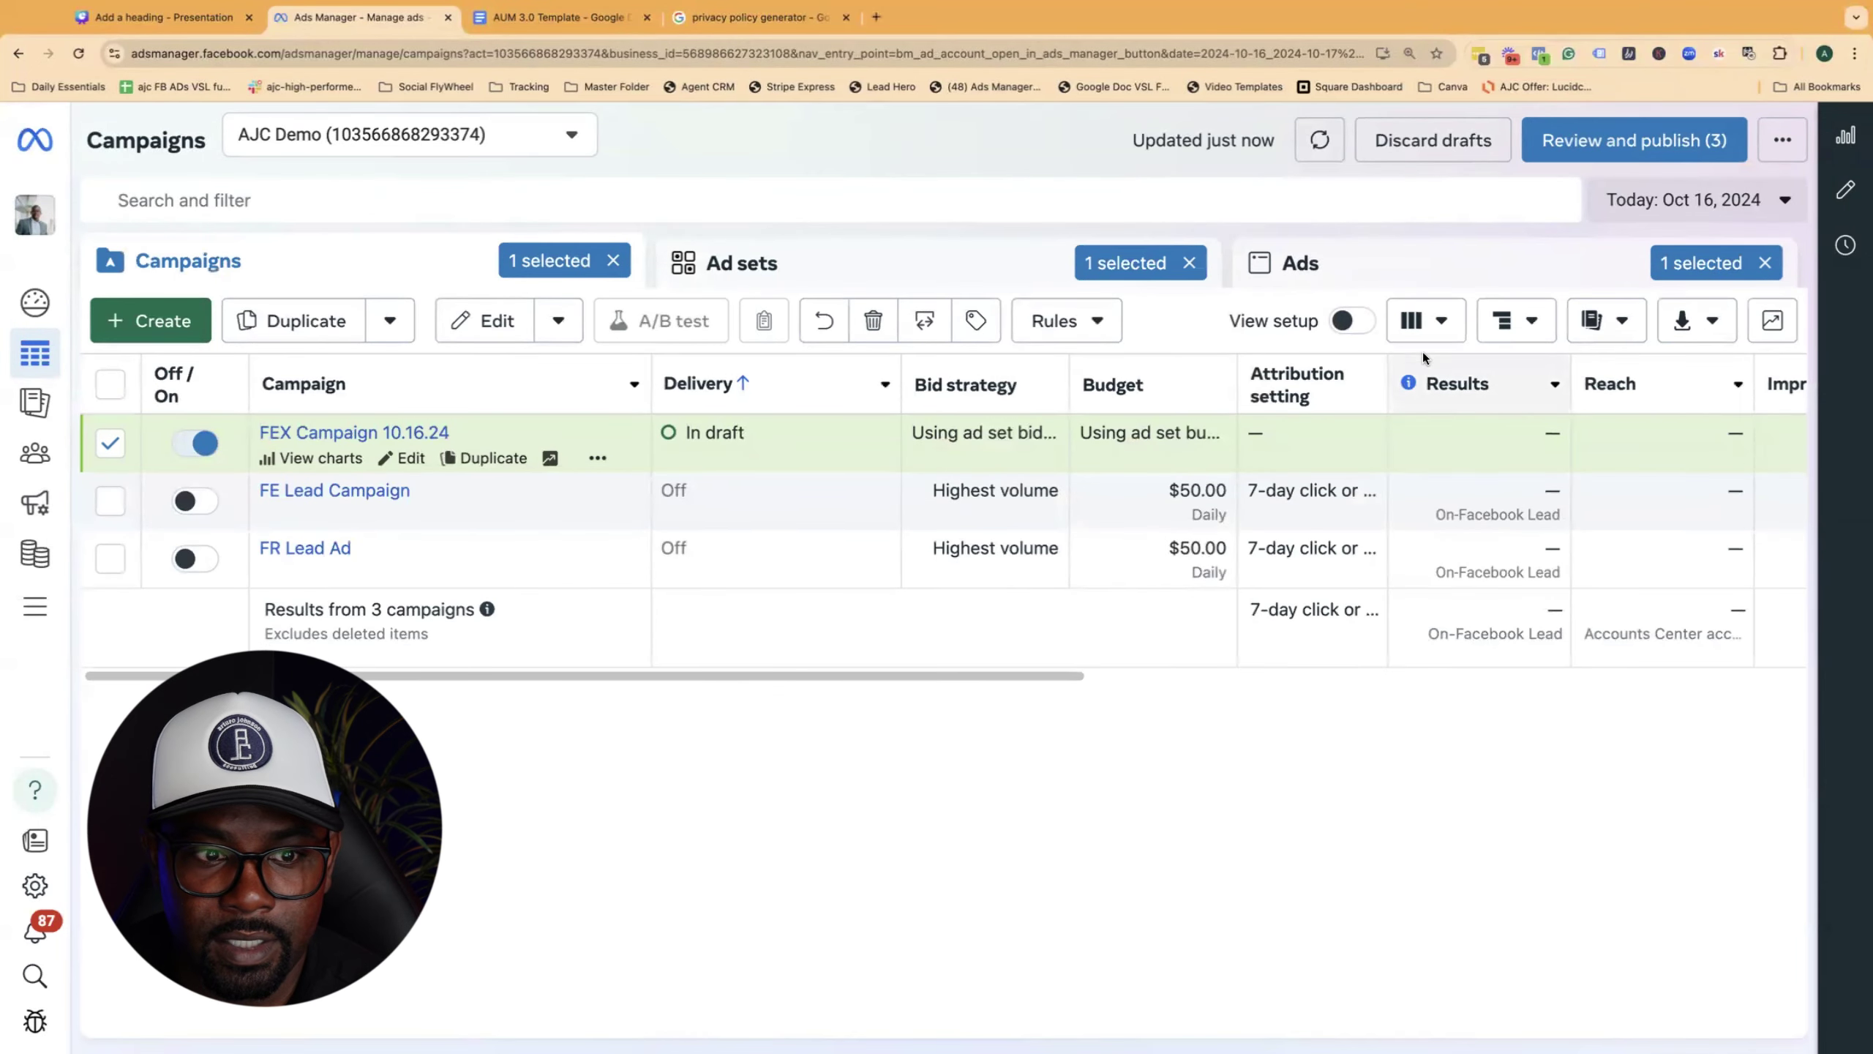
Open Customize columns from the Columns preset list for the campaigns table
{"action": "left_click", "coordinate": [1440, 322]}
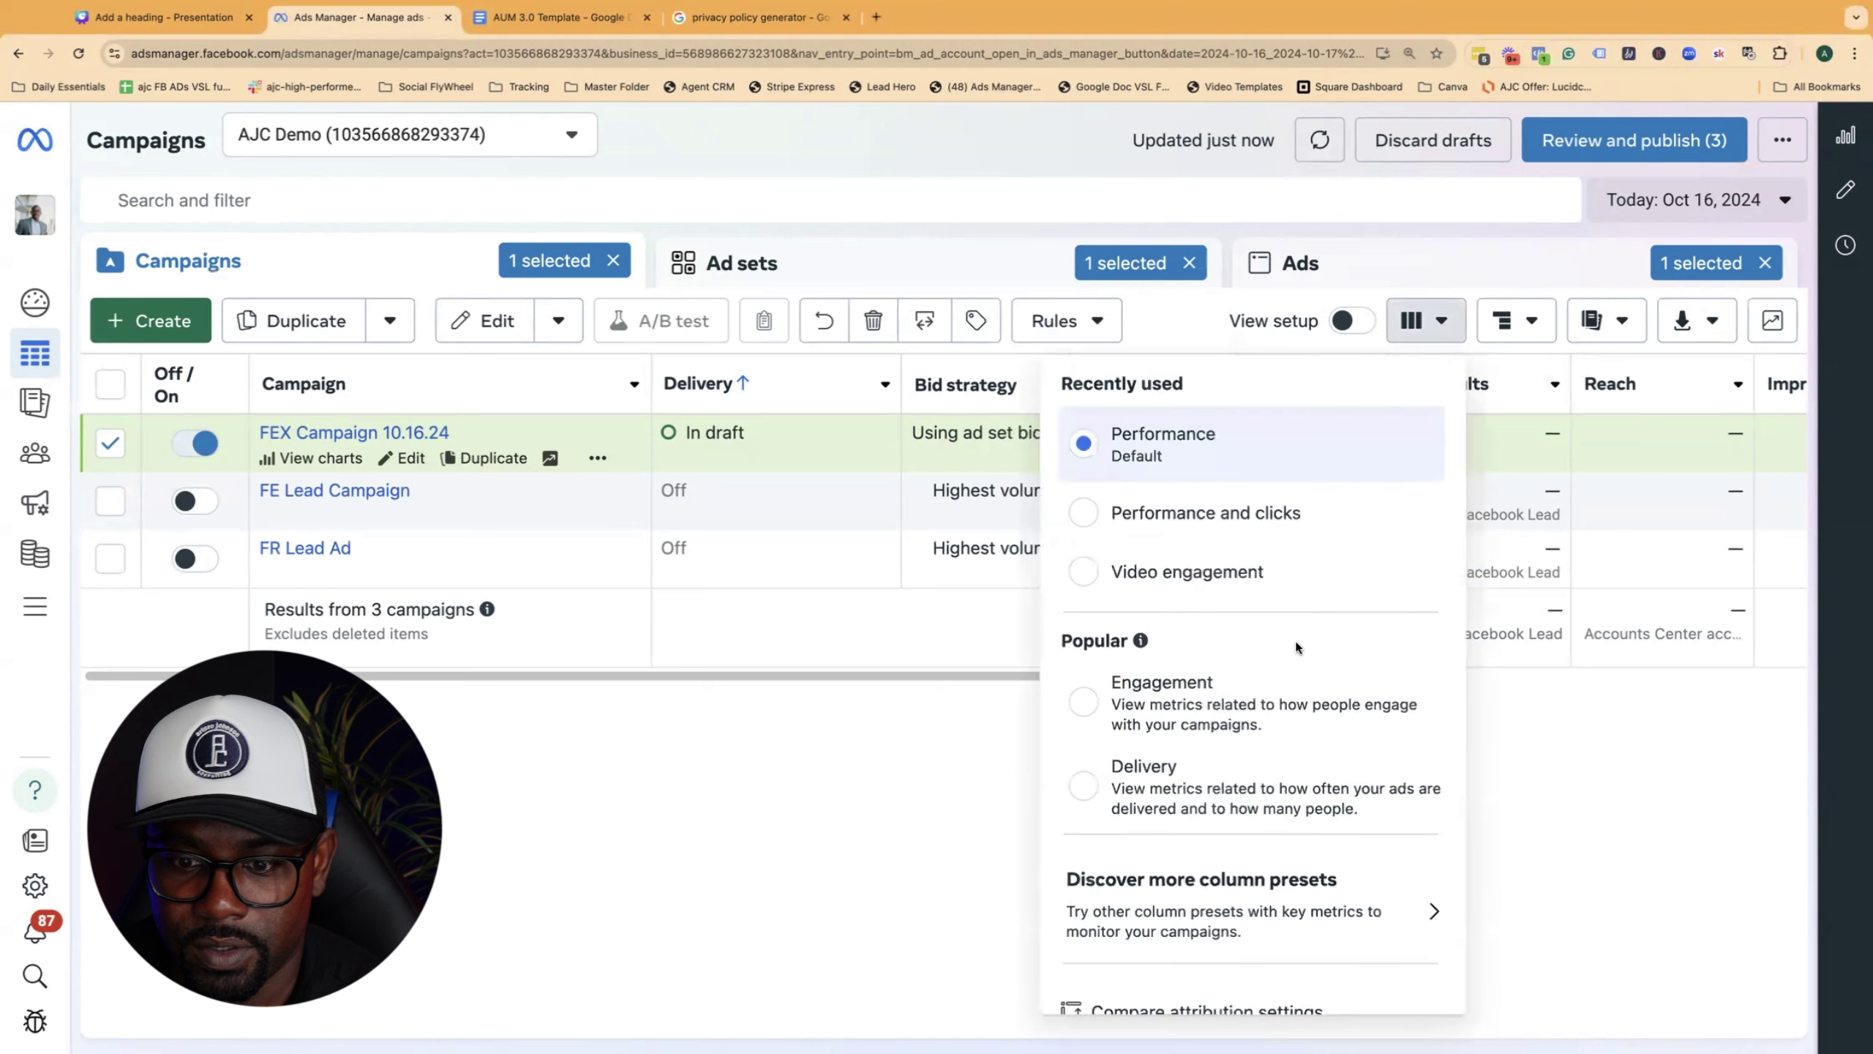
{"action": "scroll", "coordinate": [1298, 649], "scroll_direction": "down", "scroll_amount": 1}
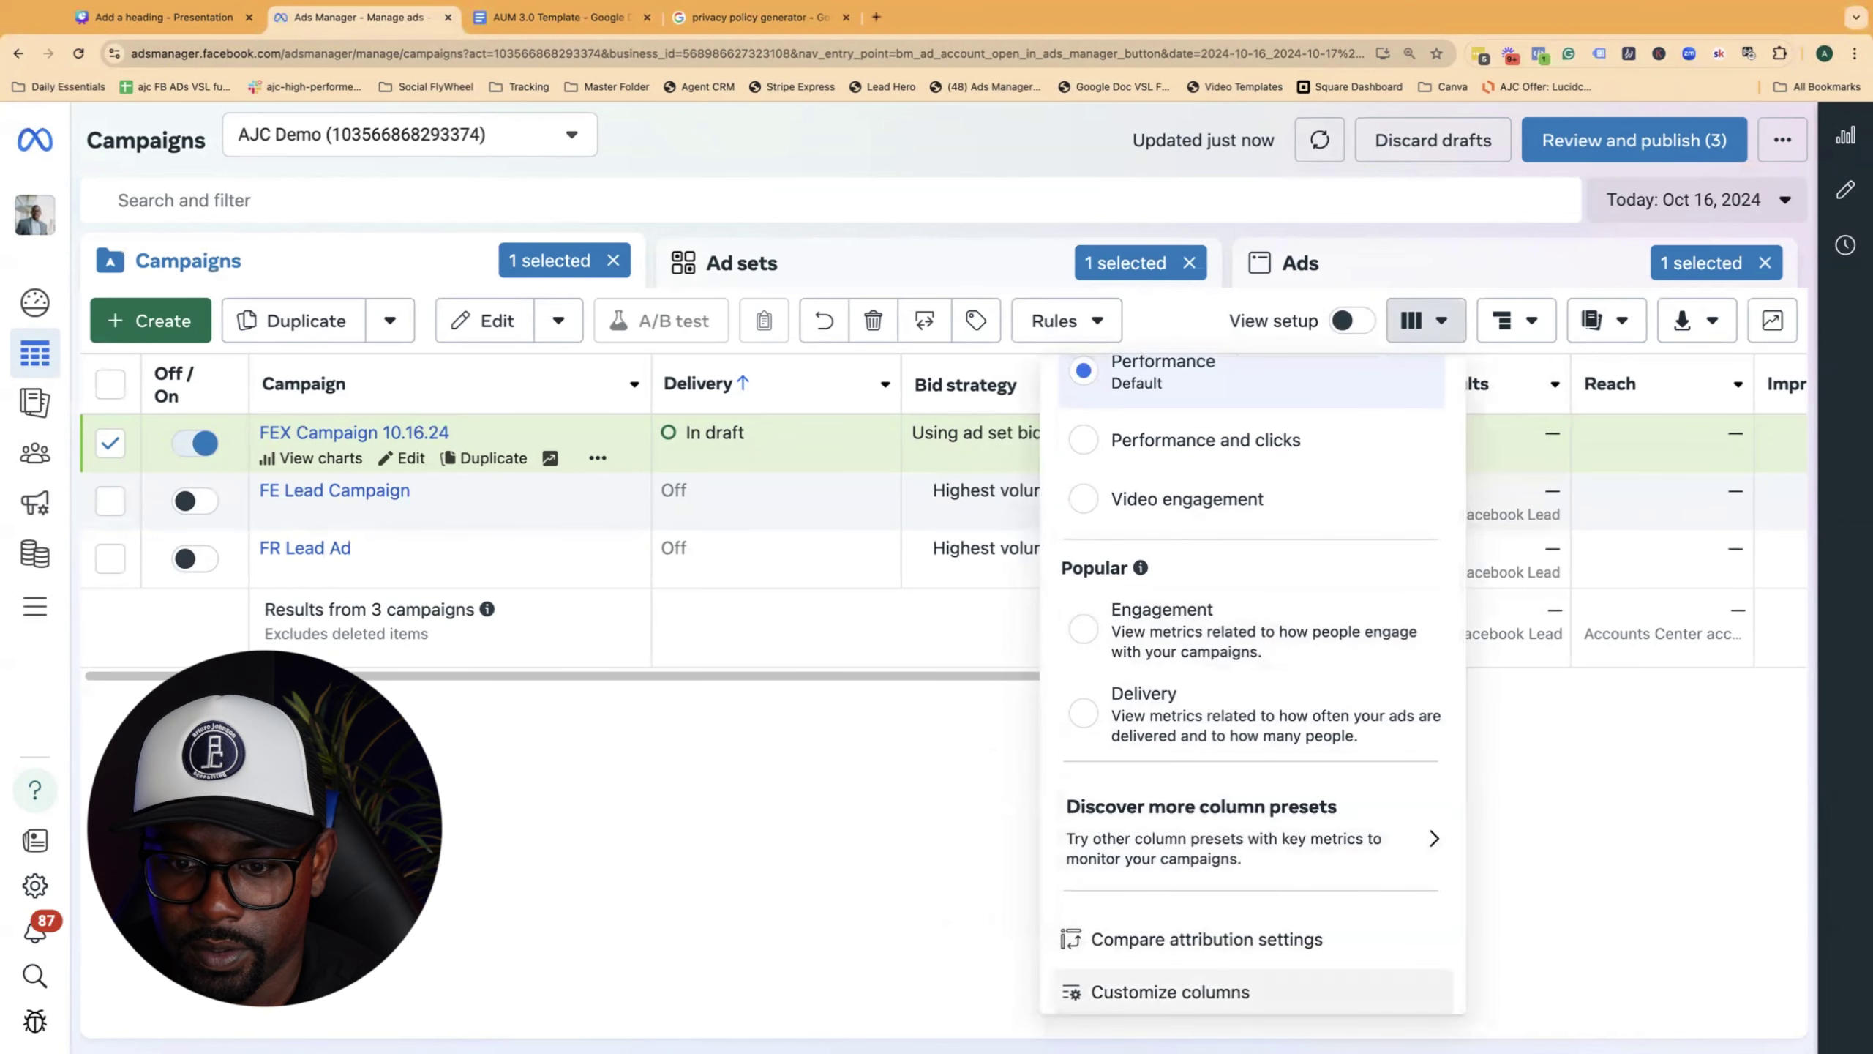
{"action": "left_click", "coordinate": [1150, 994]}
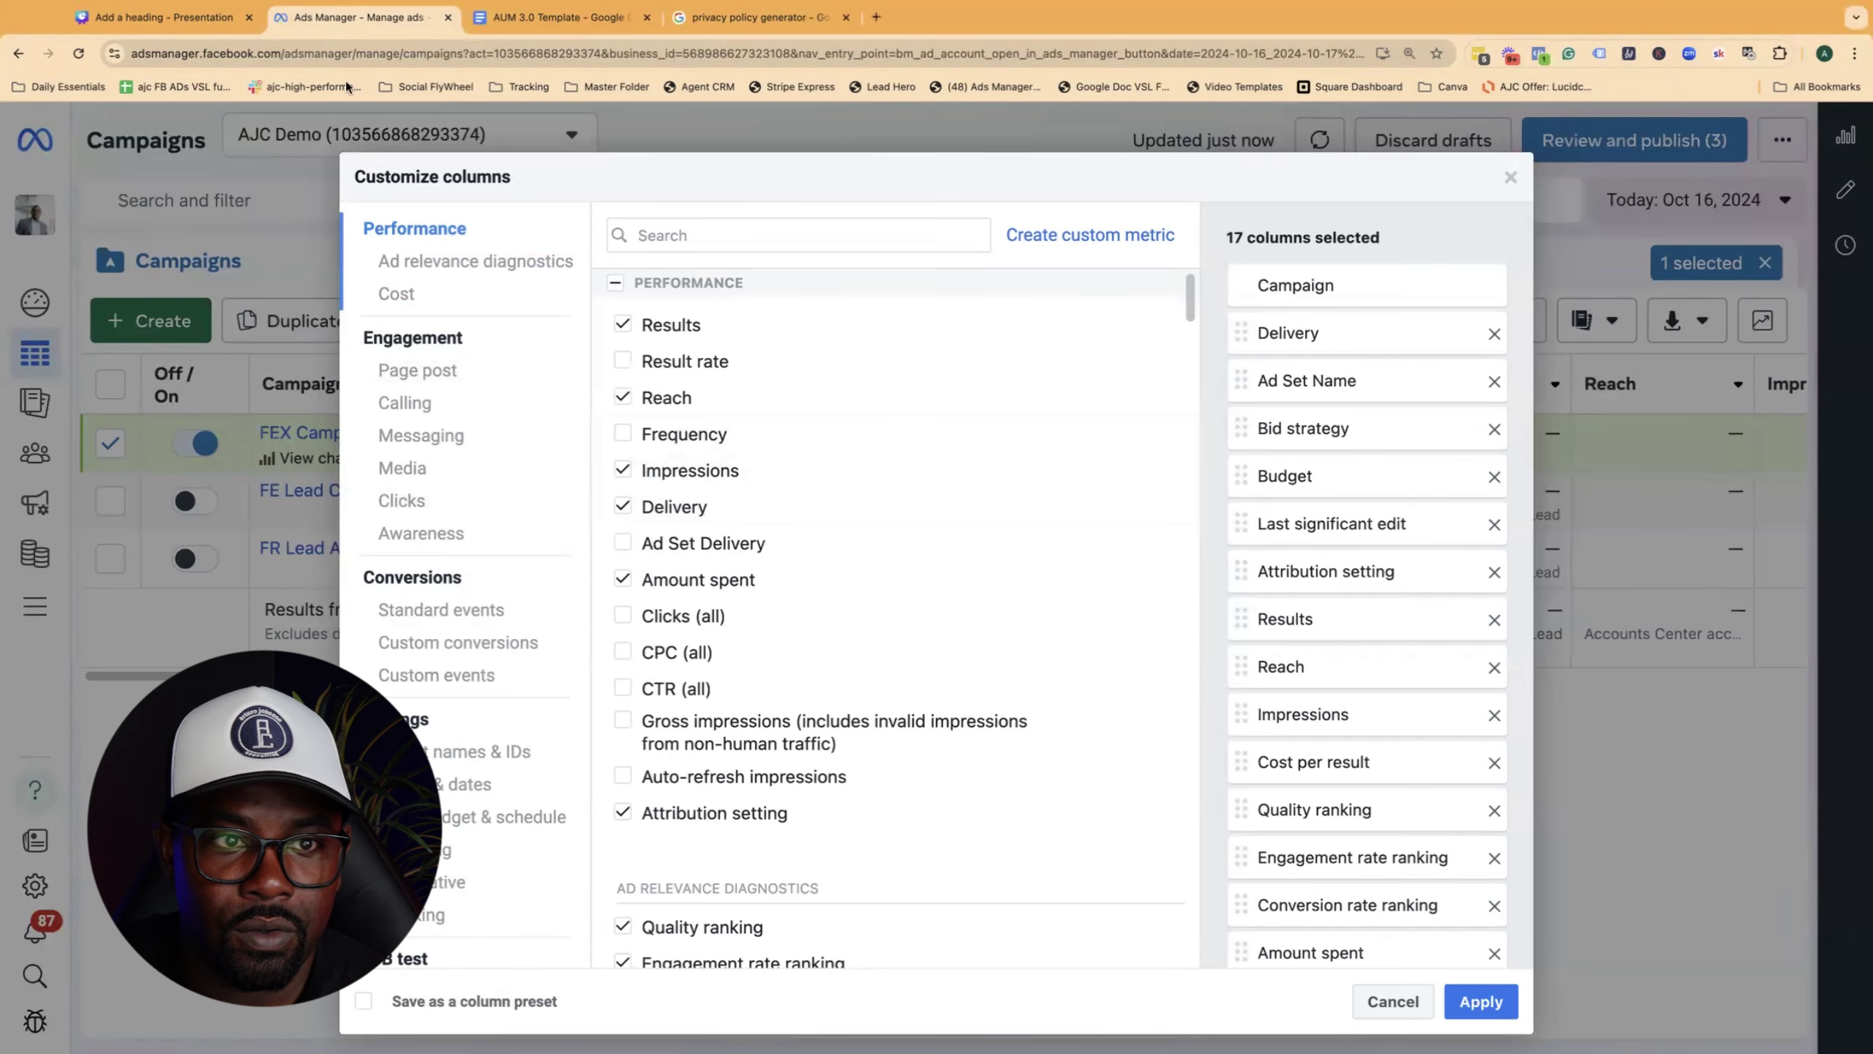
Move Amount spent directly under Campaign, following the Dashboard Tracking slide's metric order
{"action": "left_click", "coordinate": [177, 19]}
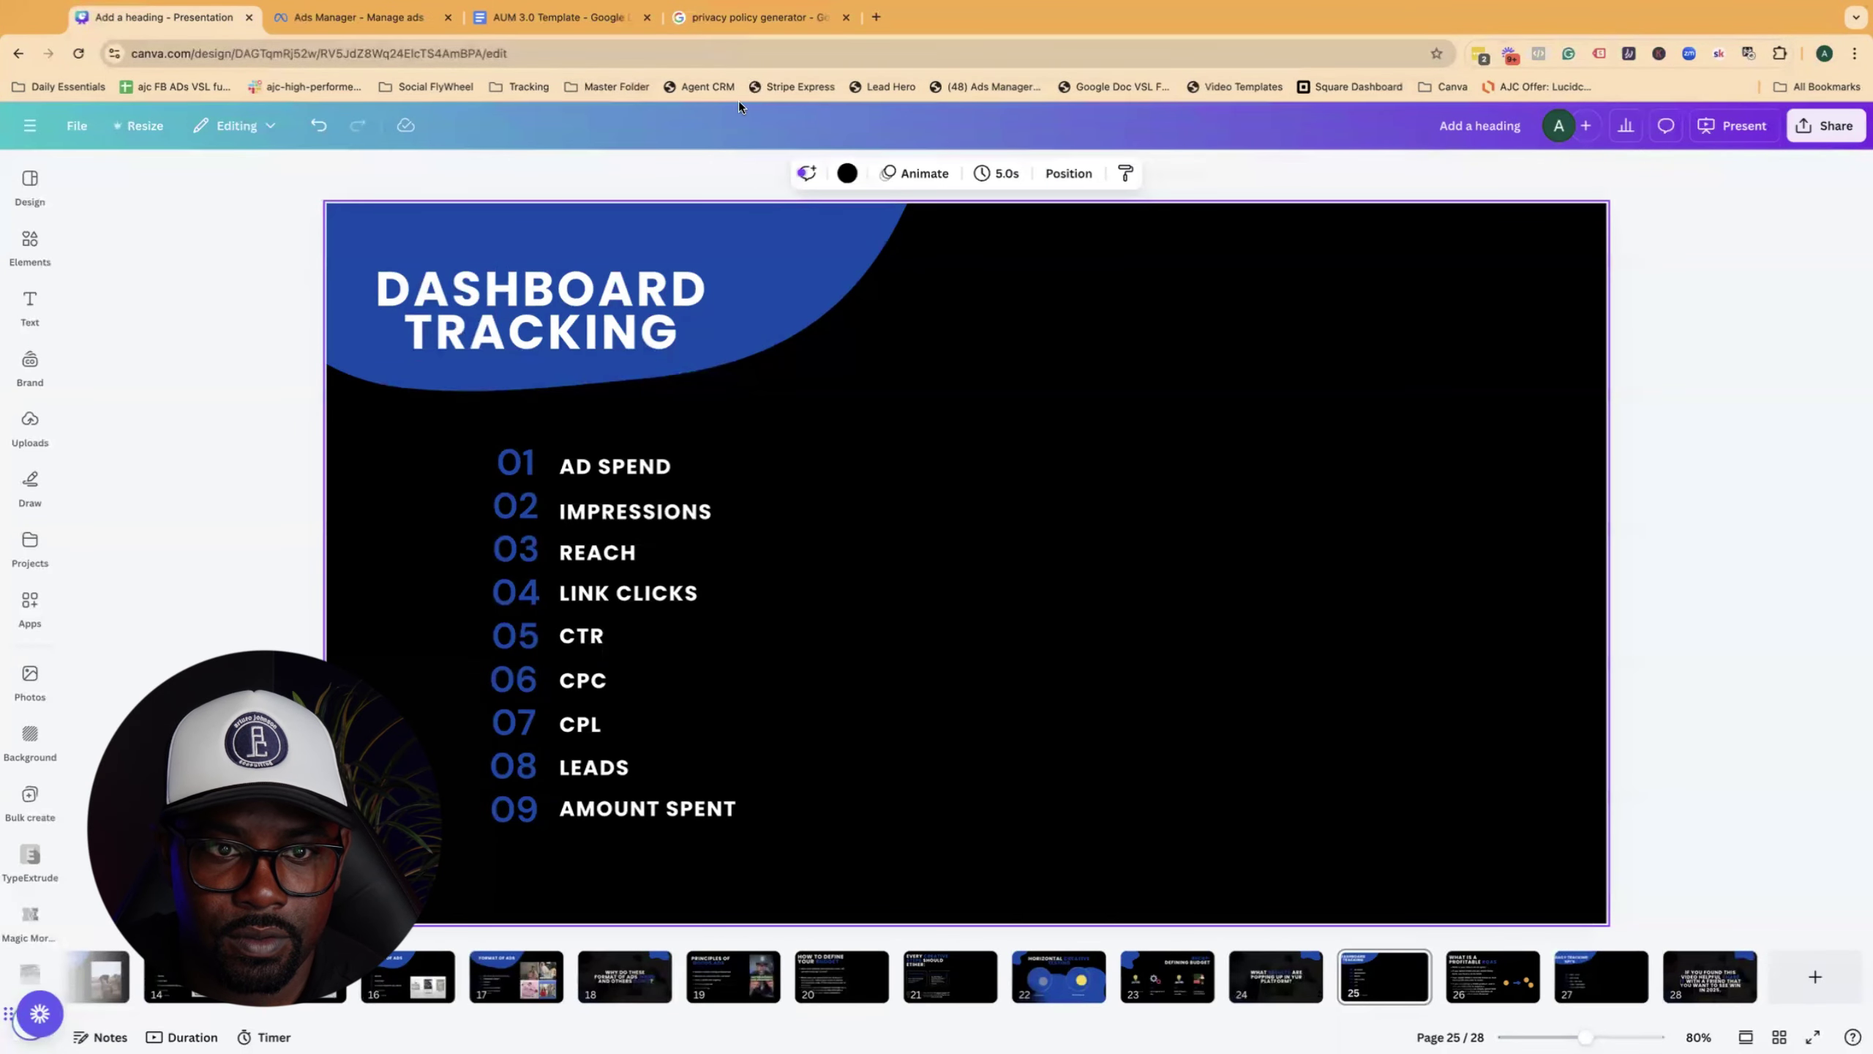
{"action": "left_click", "coordinate": [367, 22]}
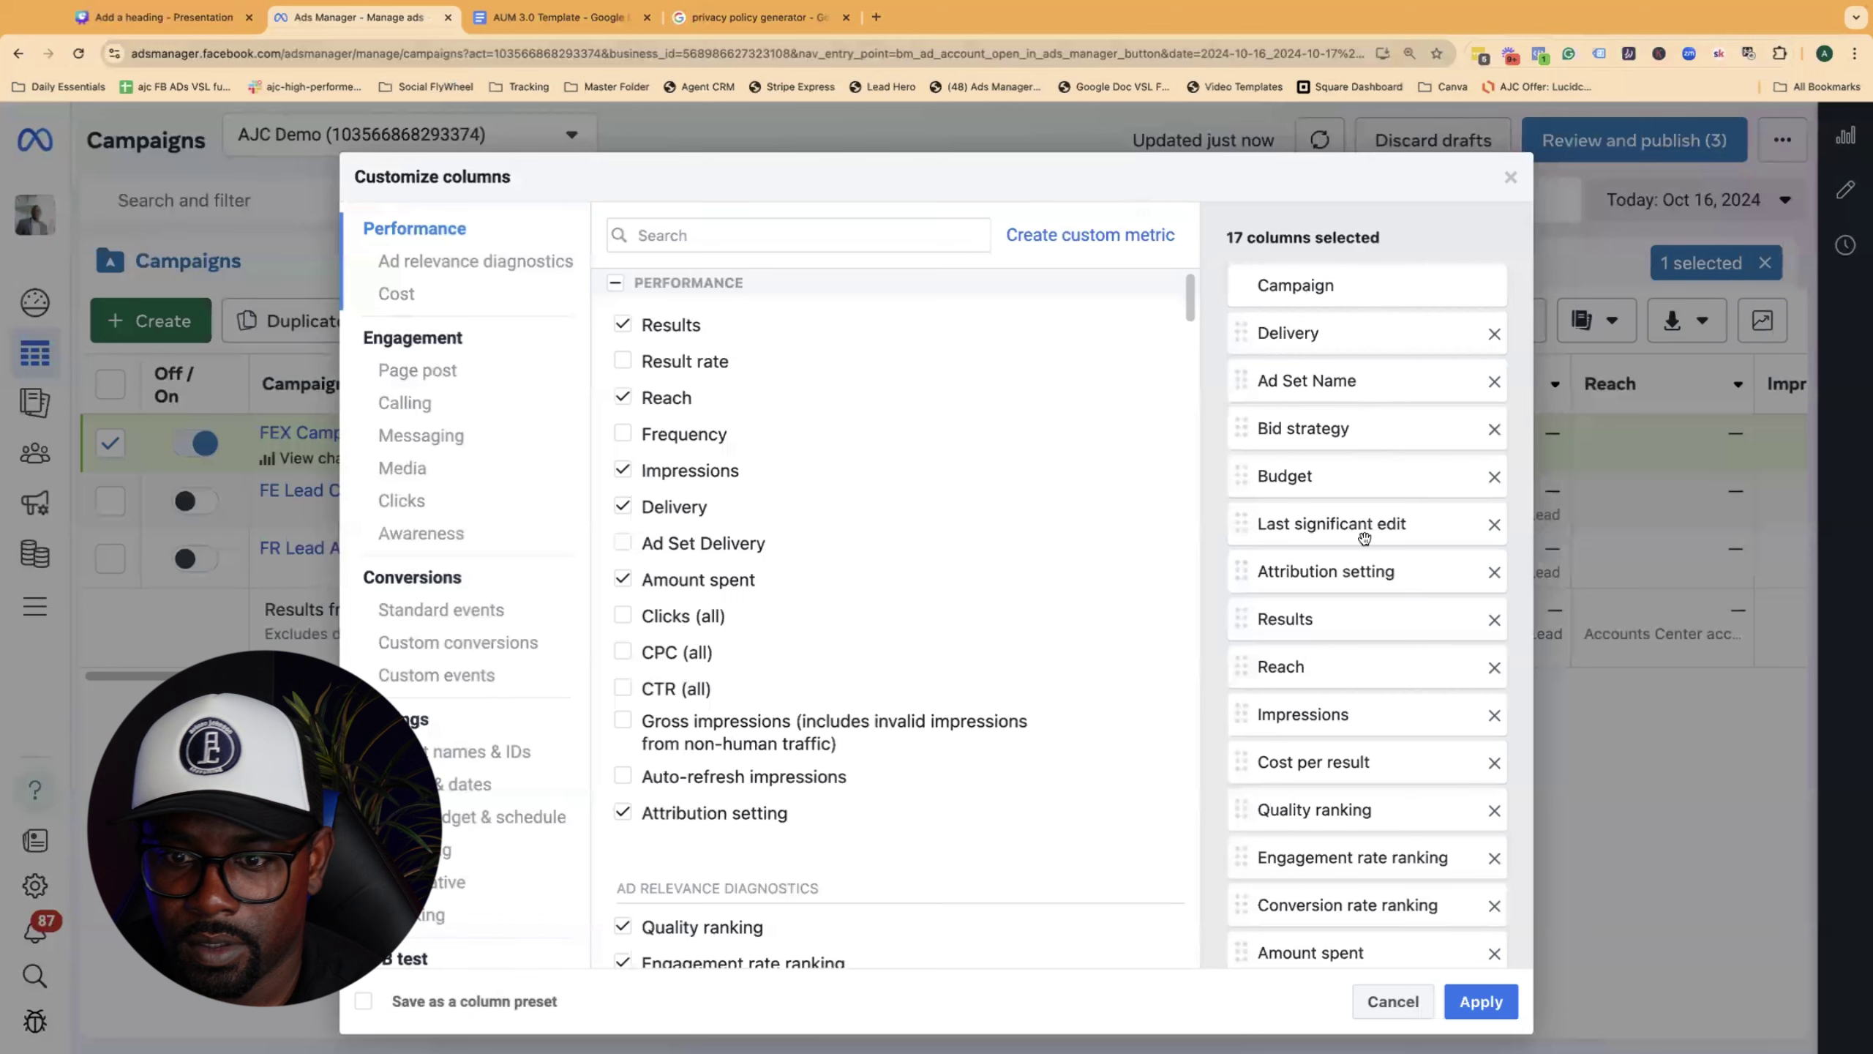
{"action": "scroll", "coordinate": [1355, 578], "scroll_direction": "down", "scroll_amount": 2}
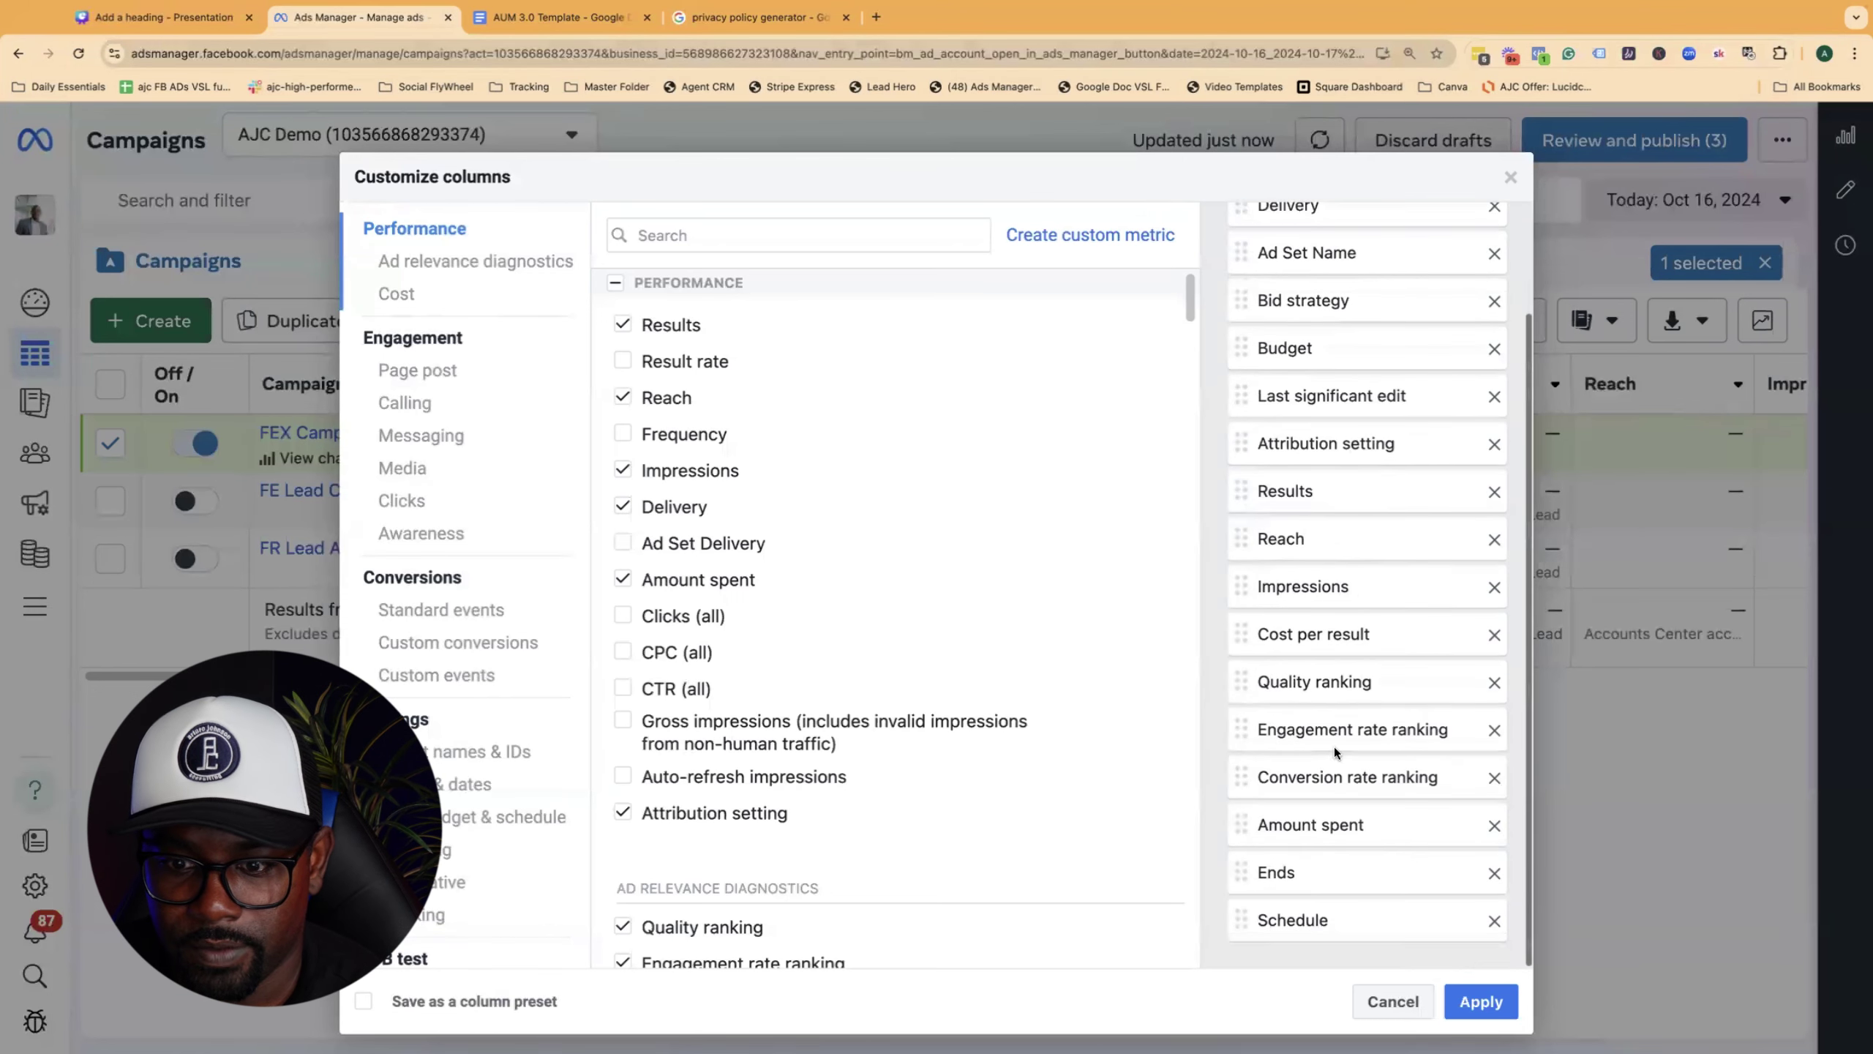
{"action": "left_click_drag", "start_coordinate": [1244, 828], "coordinate": [1238, 341]}
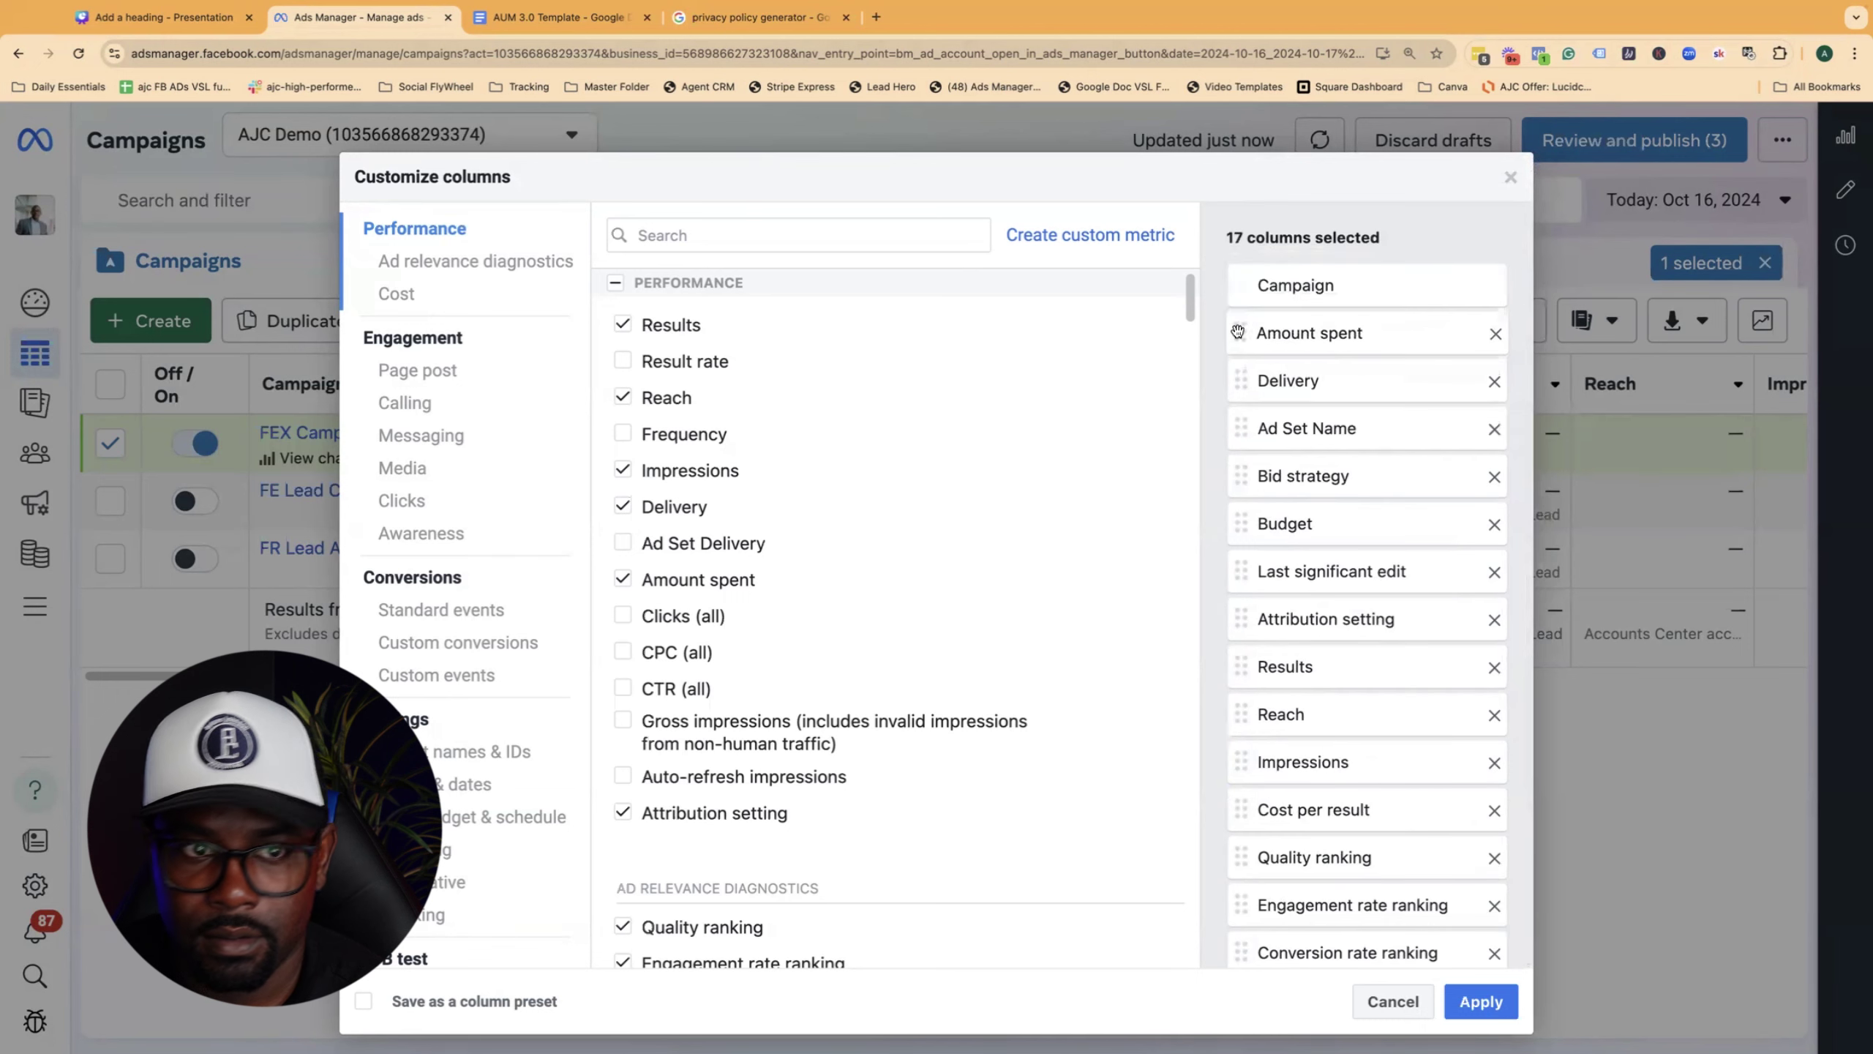
Place Impressions and then Reach right beneath Amount spent, as on the Dashboard Tracking slide
{"action": "left_click", "coordinate": [178, 37]}
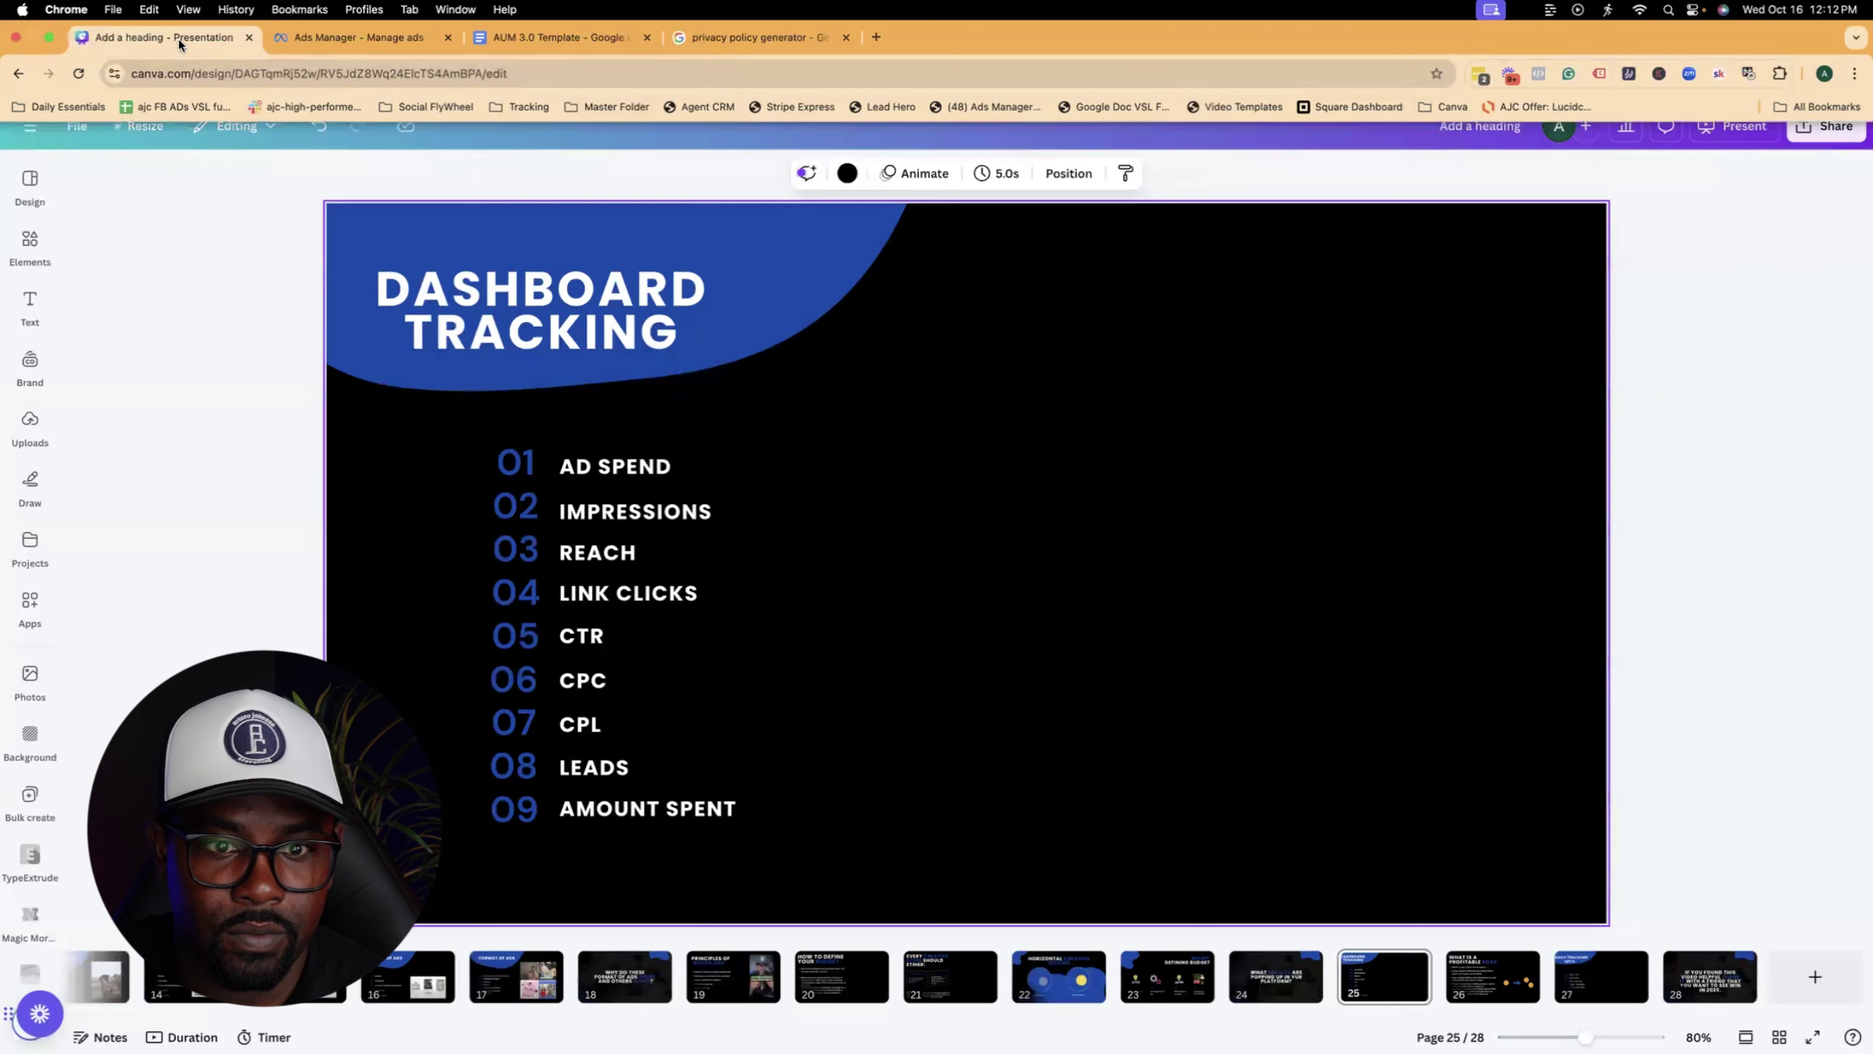
{"action": "left_click", "coordinate": [387, 19]}
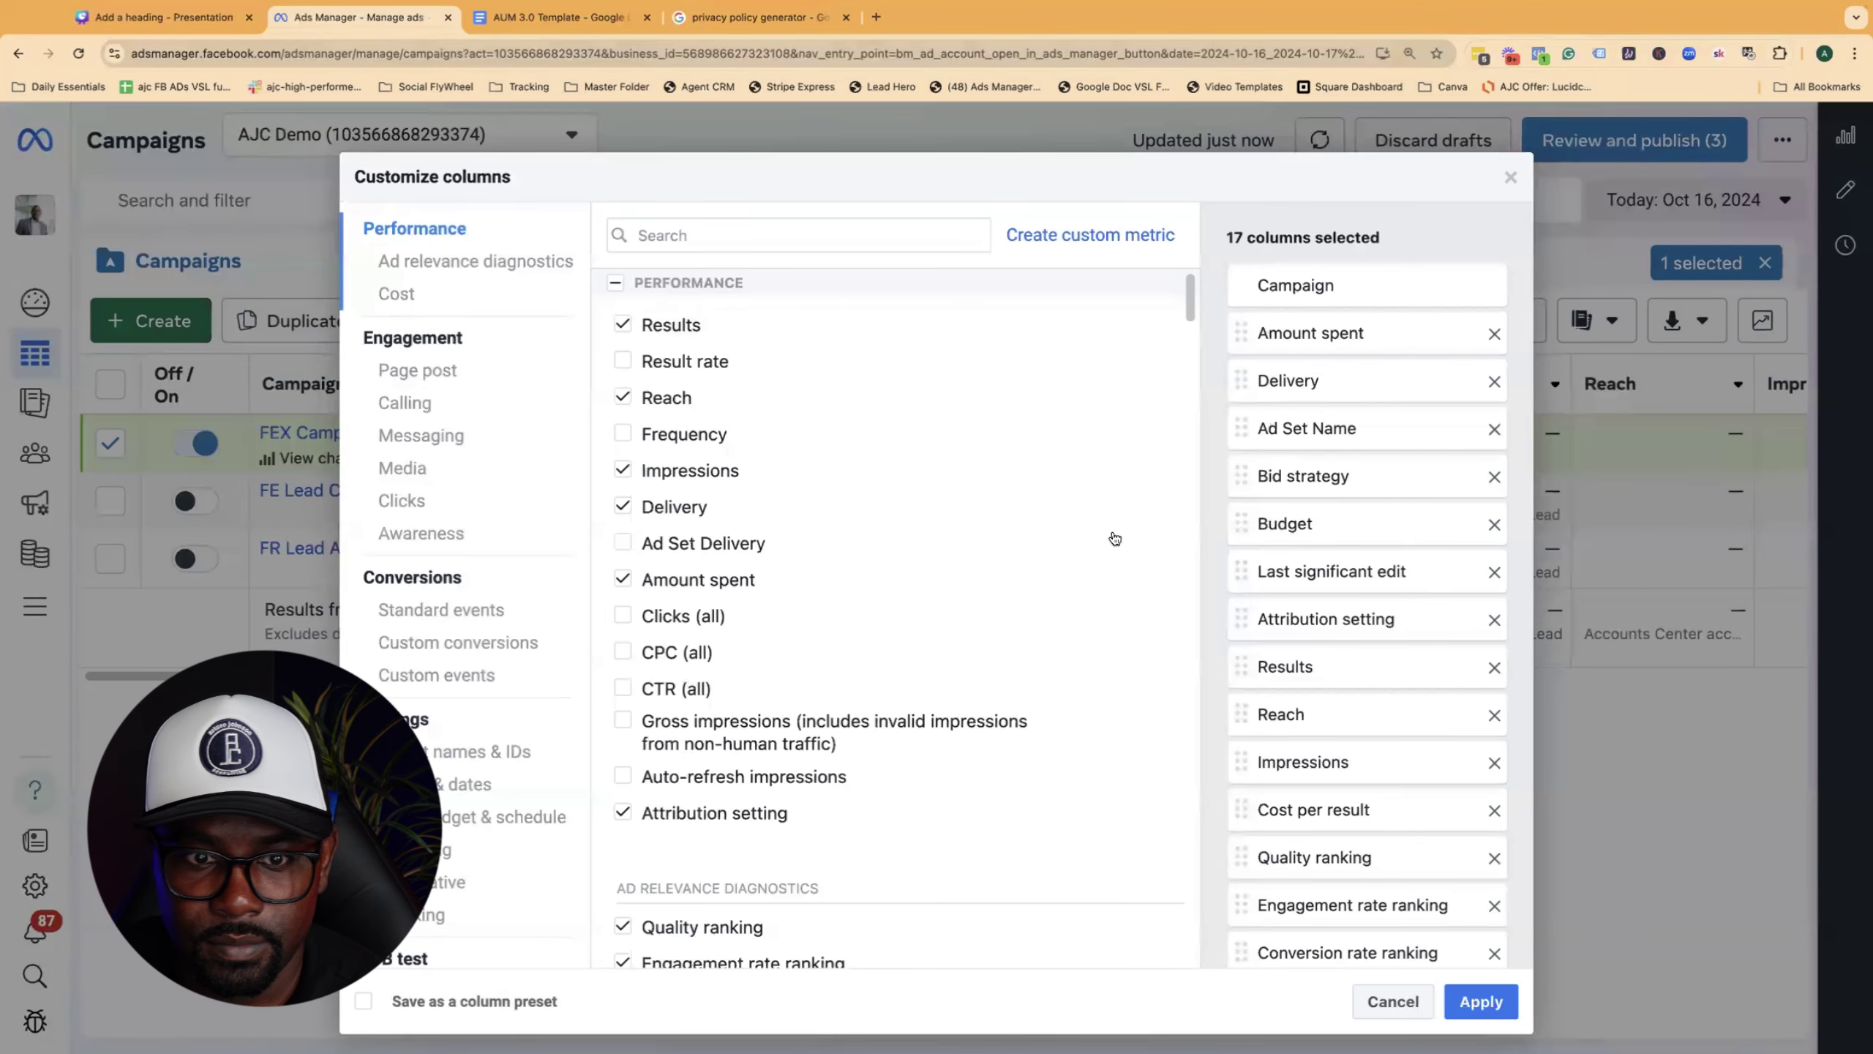
{"action": "scroll", "coordinate": [1296, 649], "scroll_direction": "down", "scroll_amount": 1}
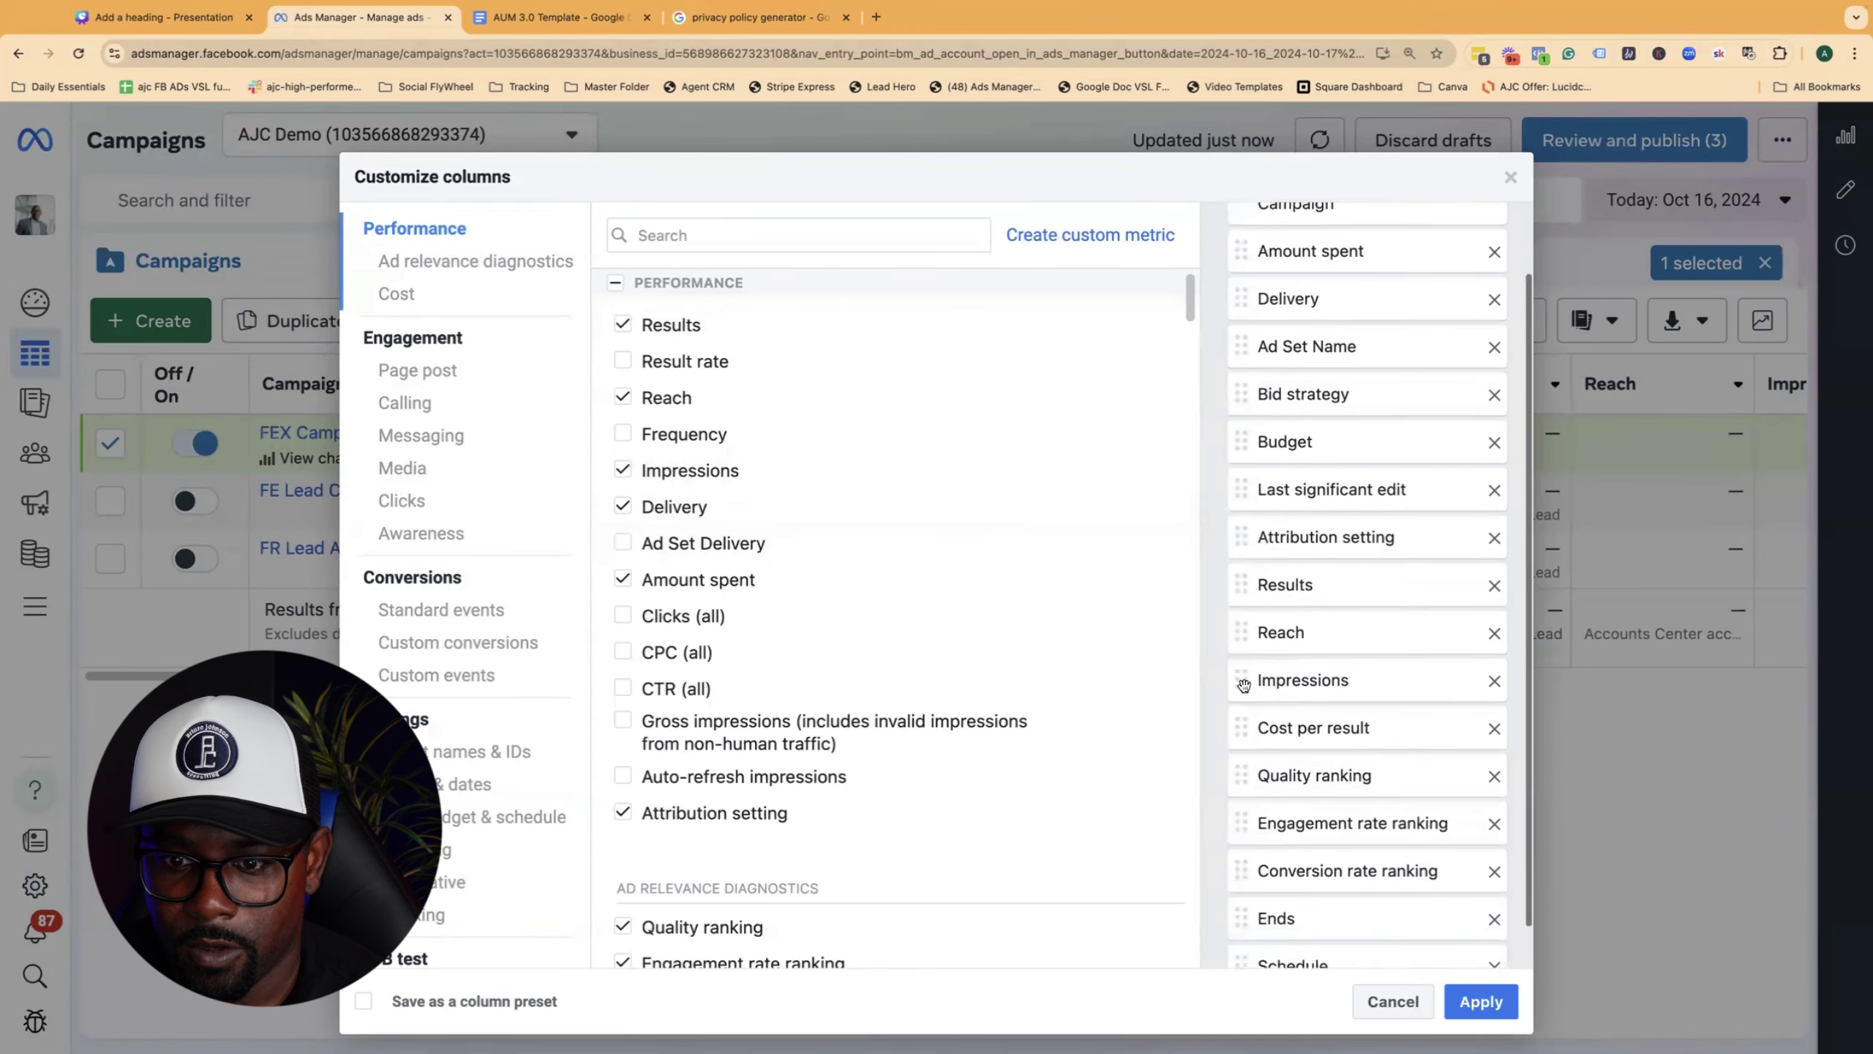
{"action": "left_click_drag", "start_coordinate": [1244, 684], "coordinate": [1257, 298]}
{"action": "left_click_drag", "start_coordinate": [1262, 670], "coordinate": [1257, 346]}
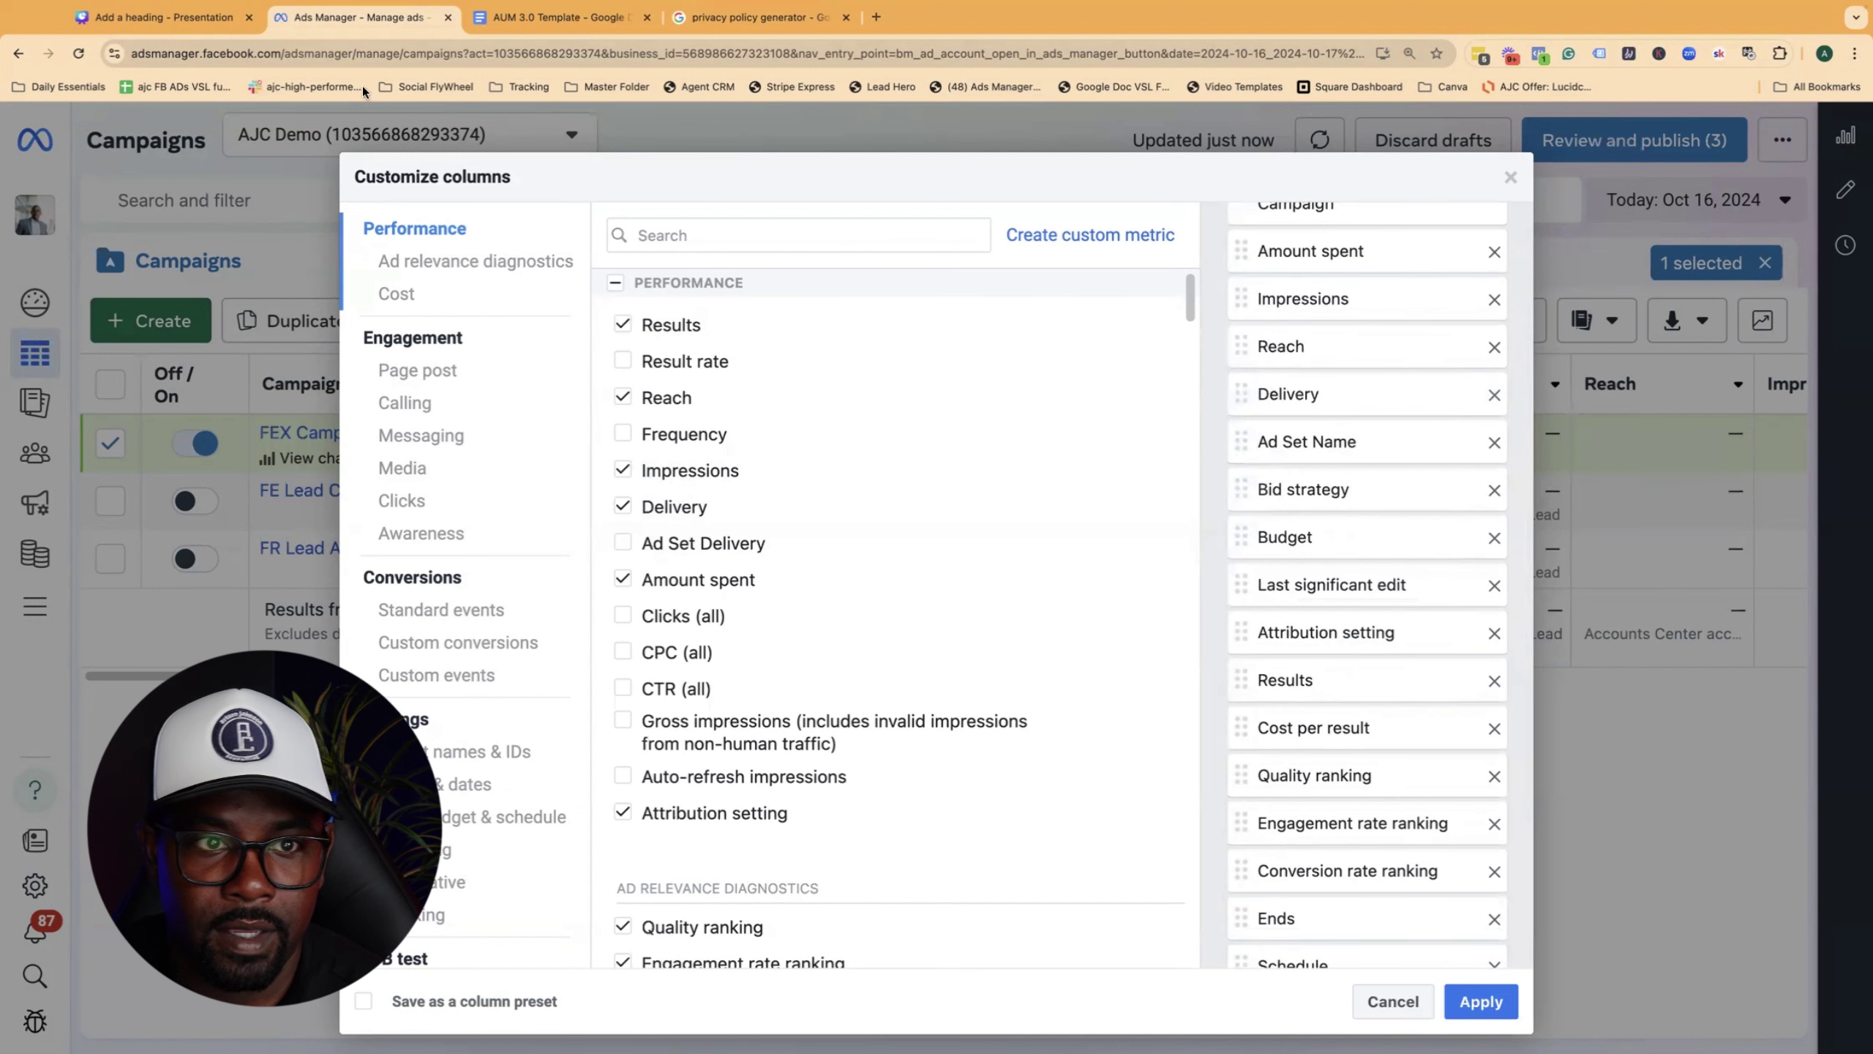
{"action": "left_click", "coordinate": [210, 18]}
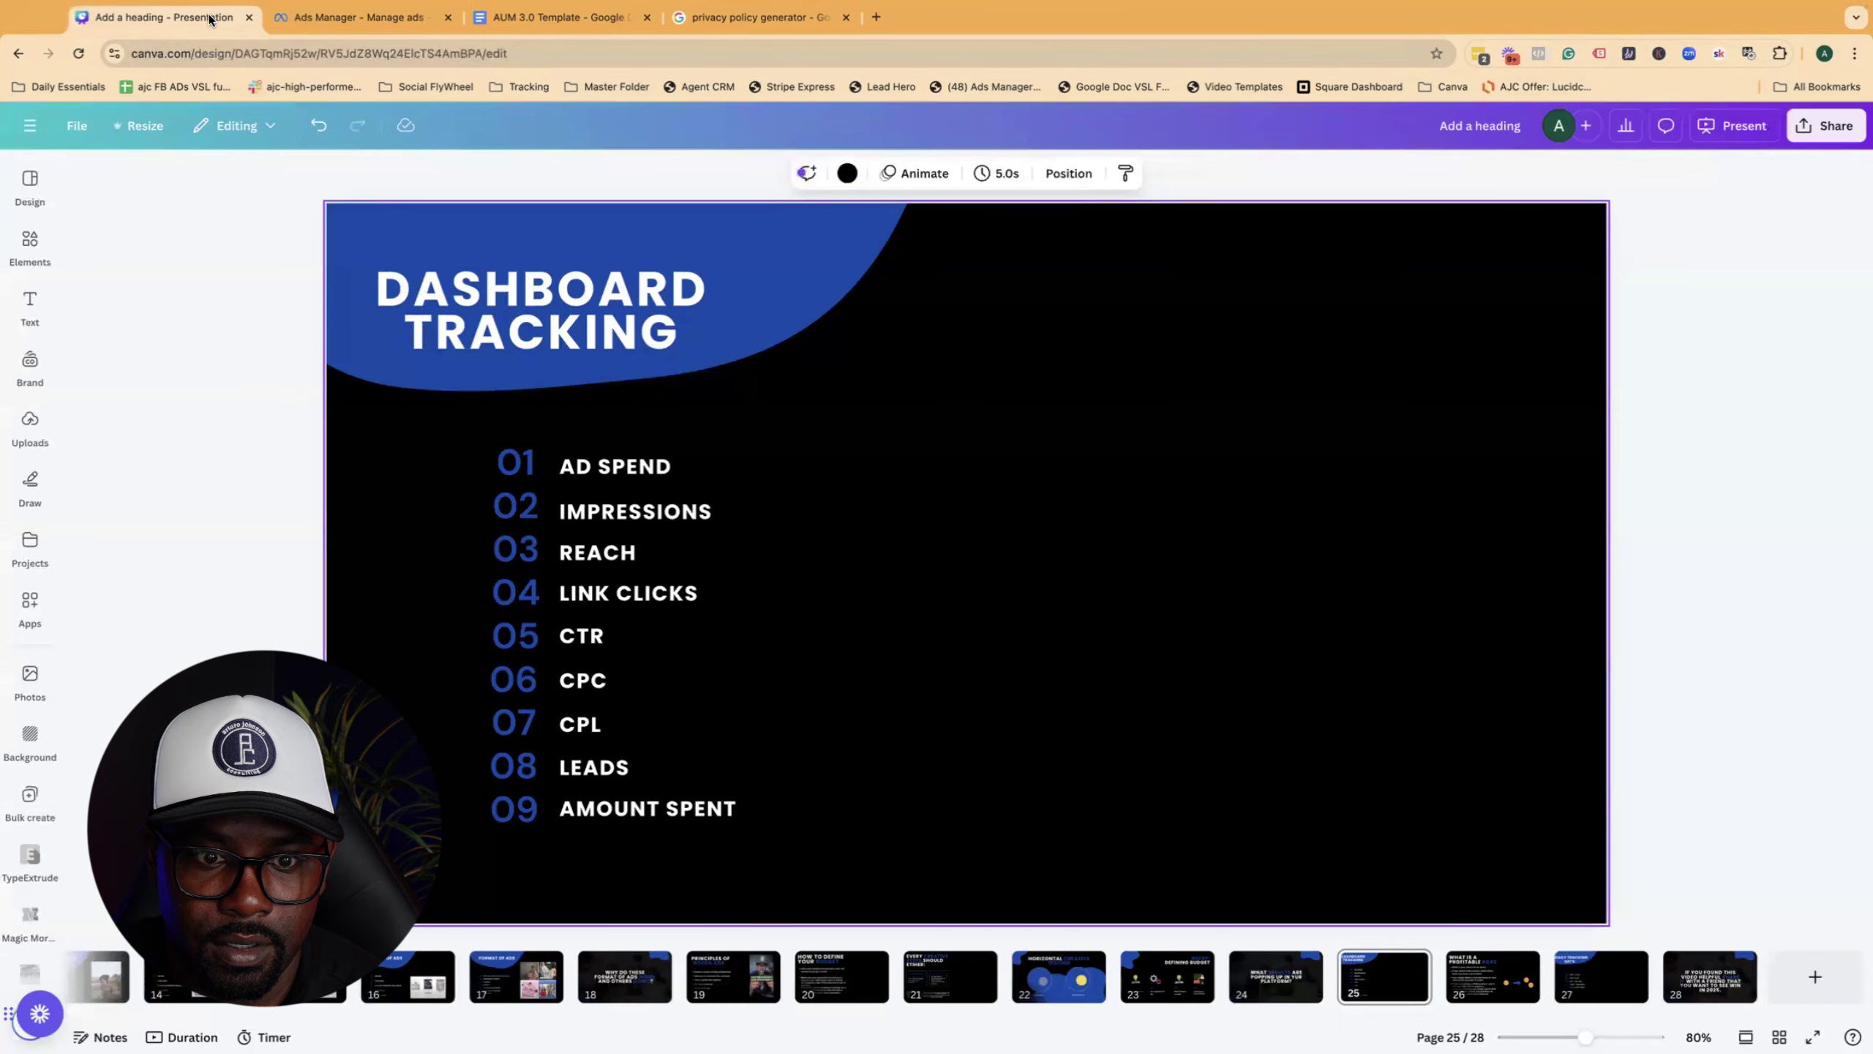
{"action": "left_click", "coordinate": [366, 19]}
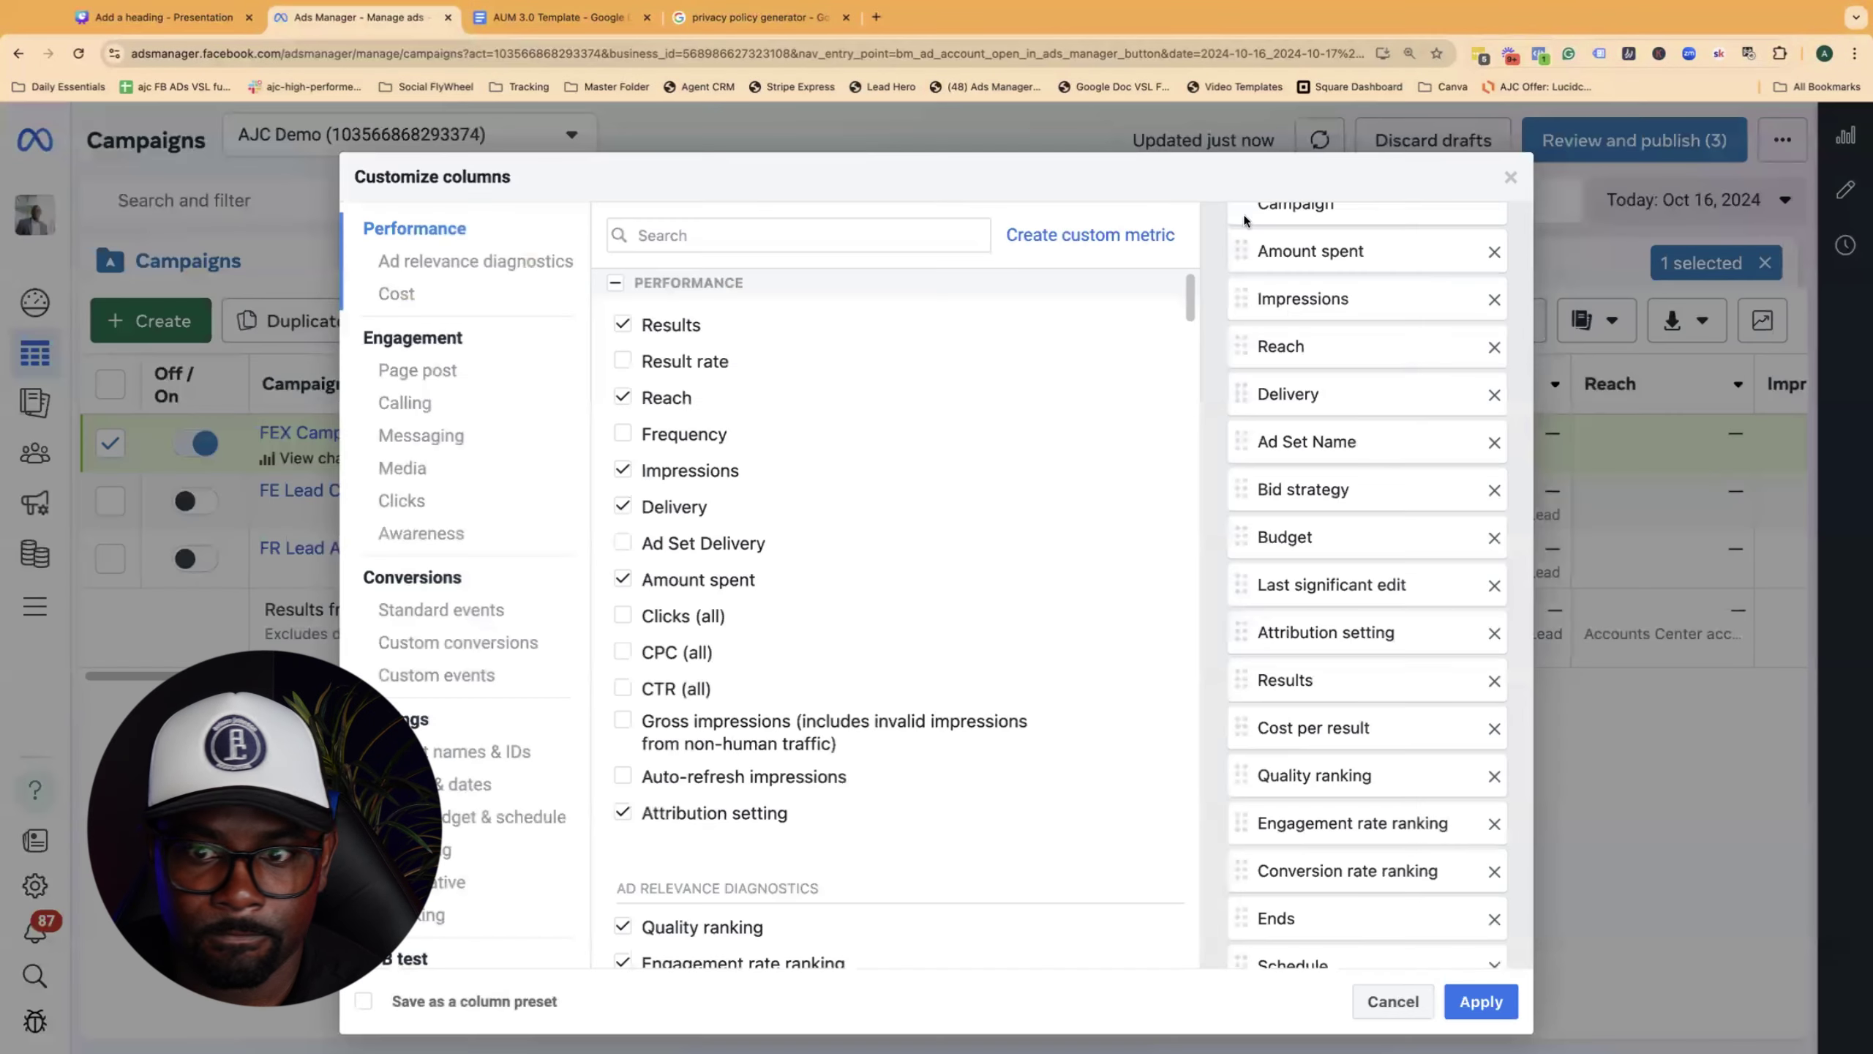
{"action": "left_click", "coordinate": [949, 239]}
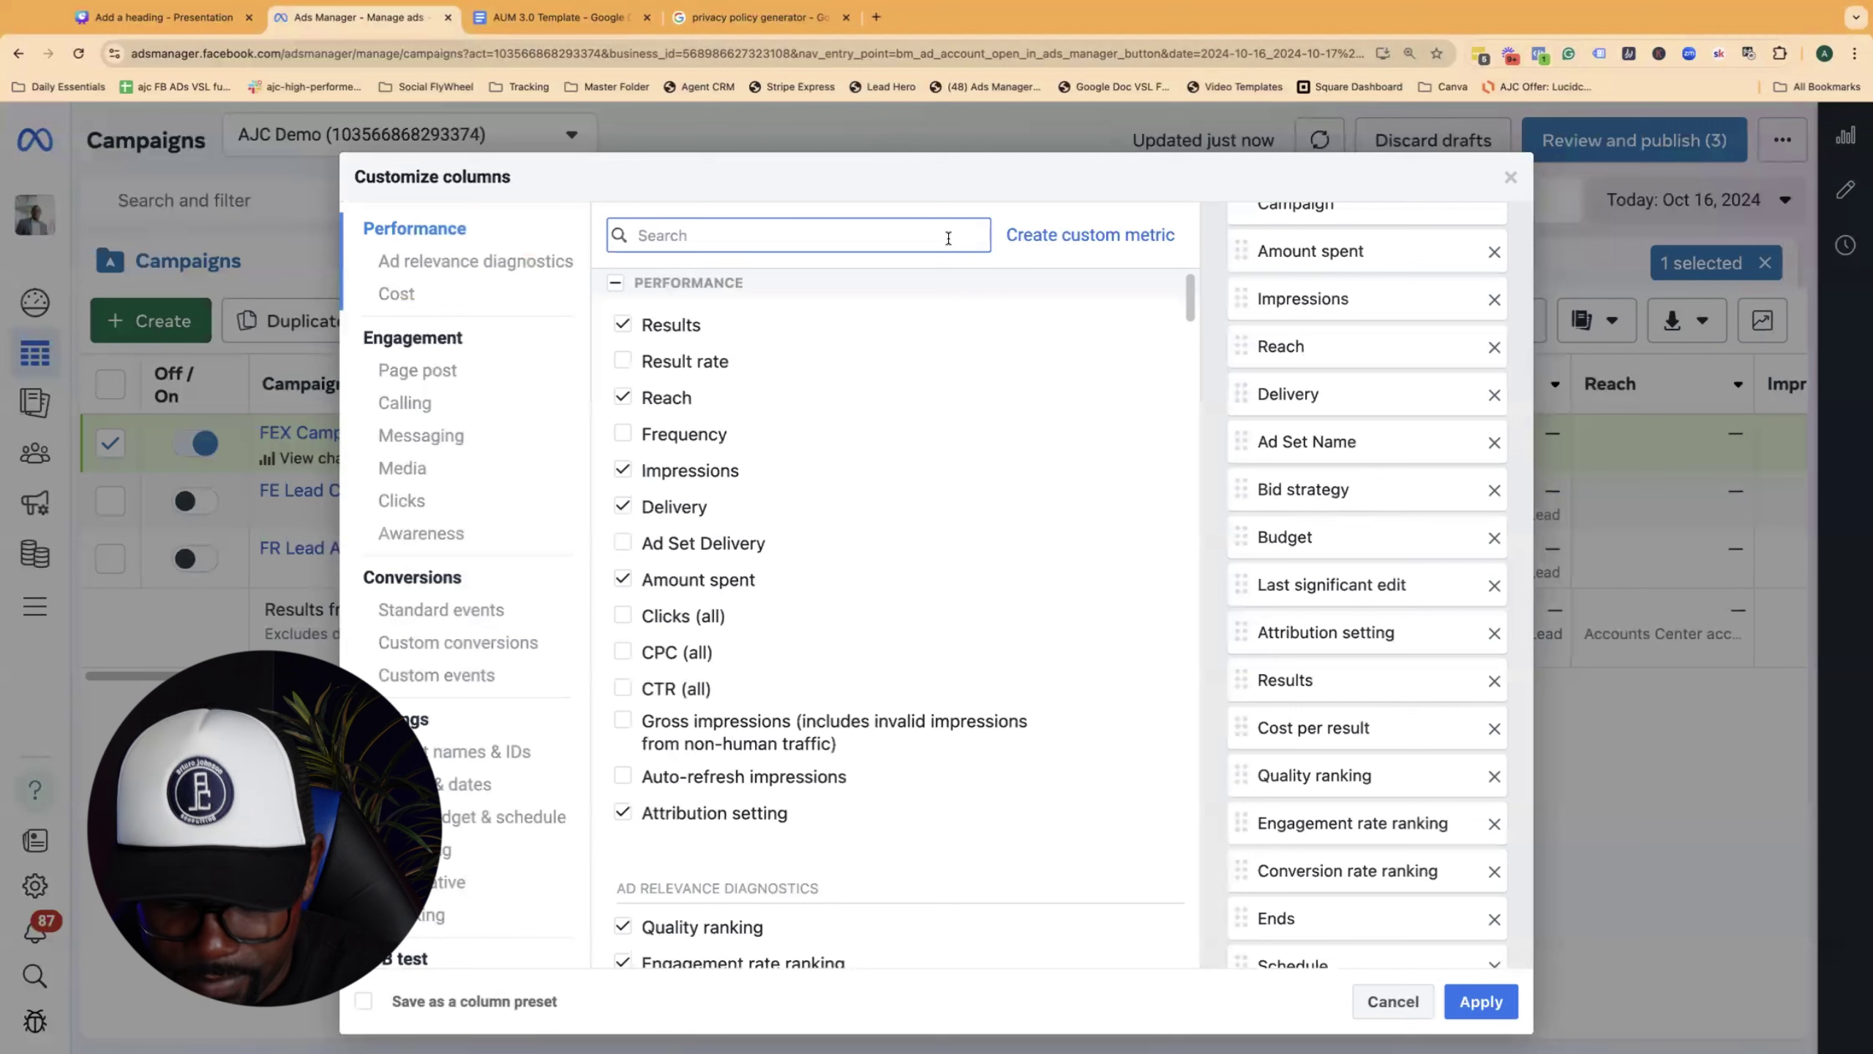
Search 'link' and add the Link clicks column right after Reach
{"action": "type", "text": "link"}
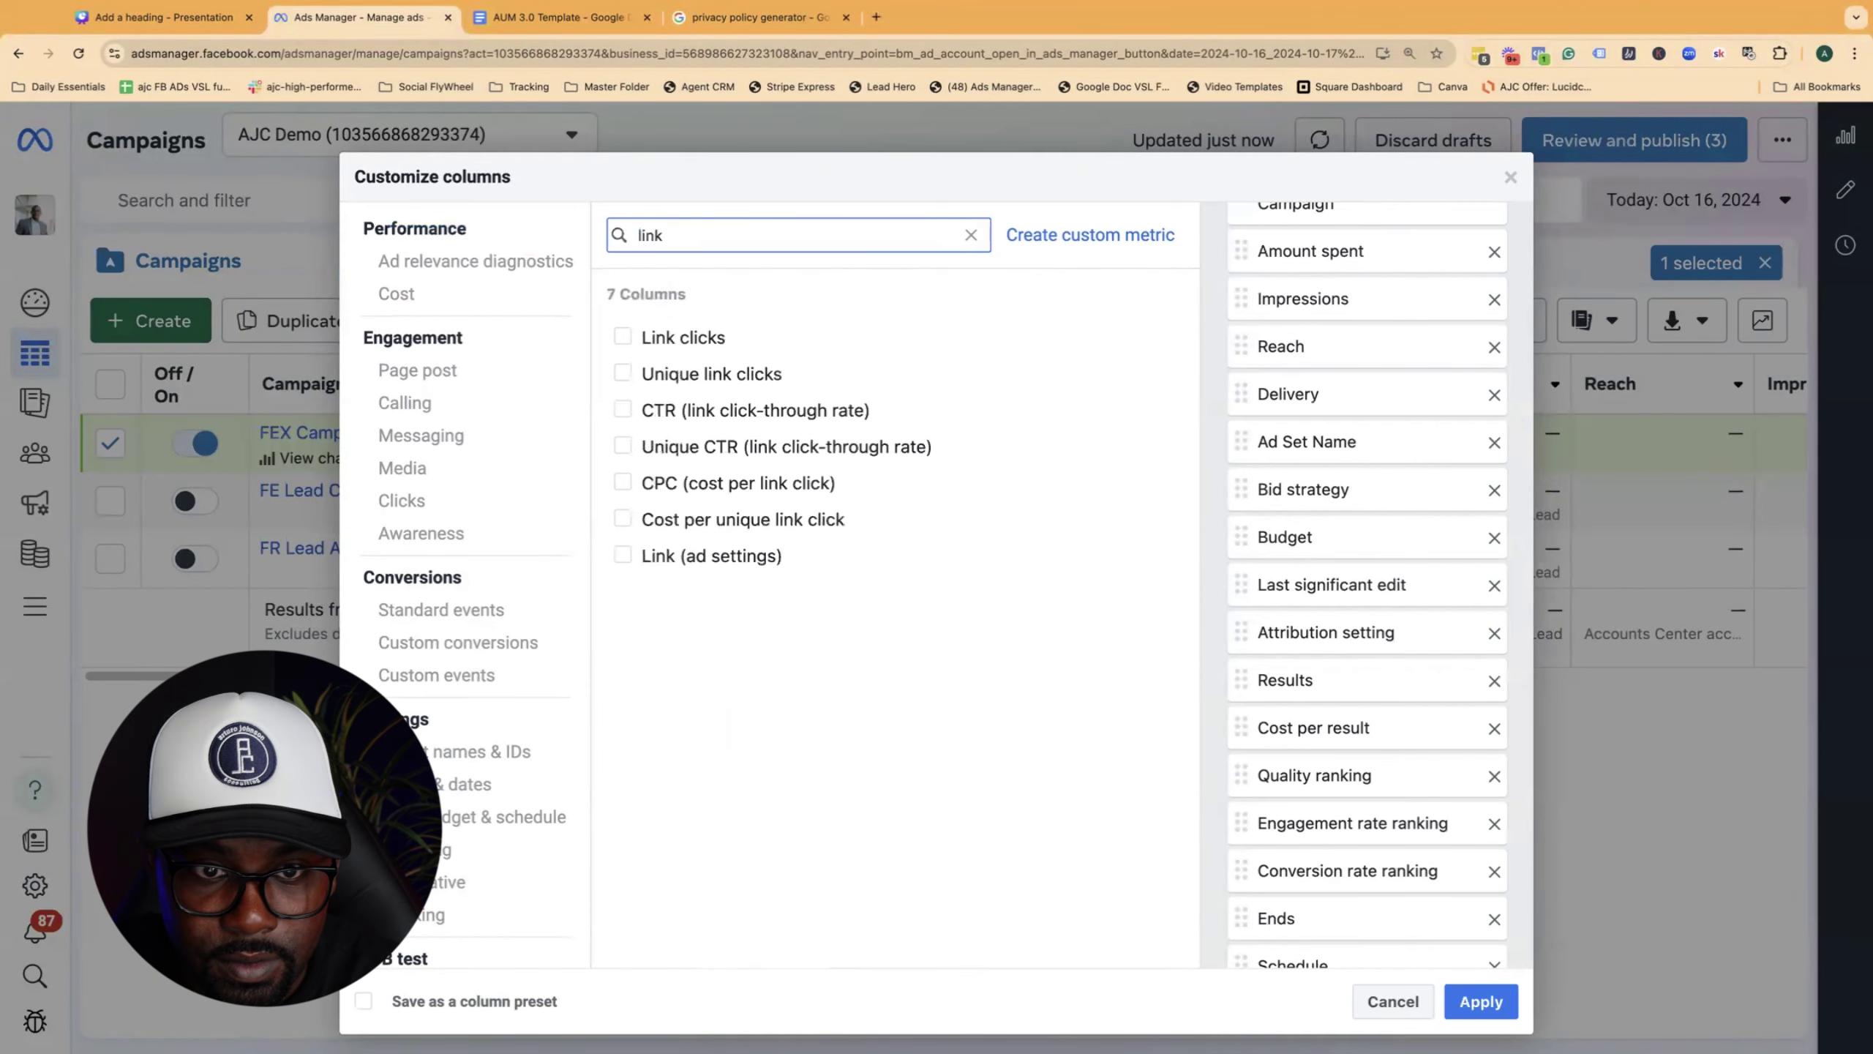
{"action": "mouse_move", "coordinate": [662, 416]}
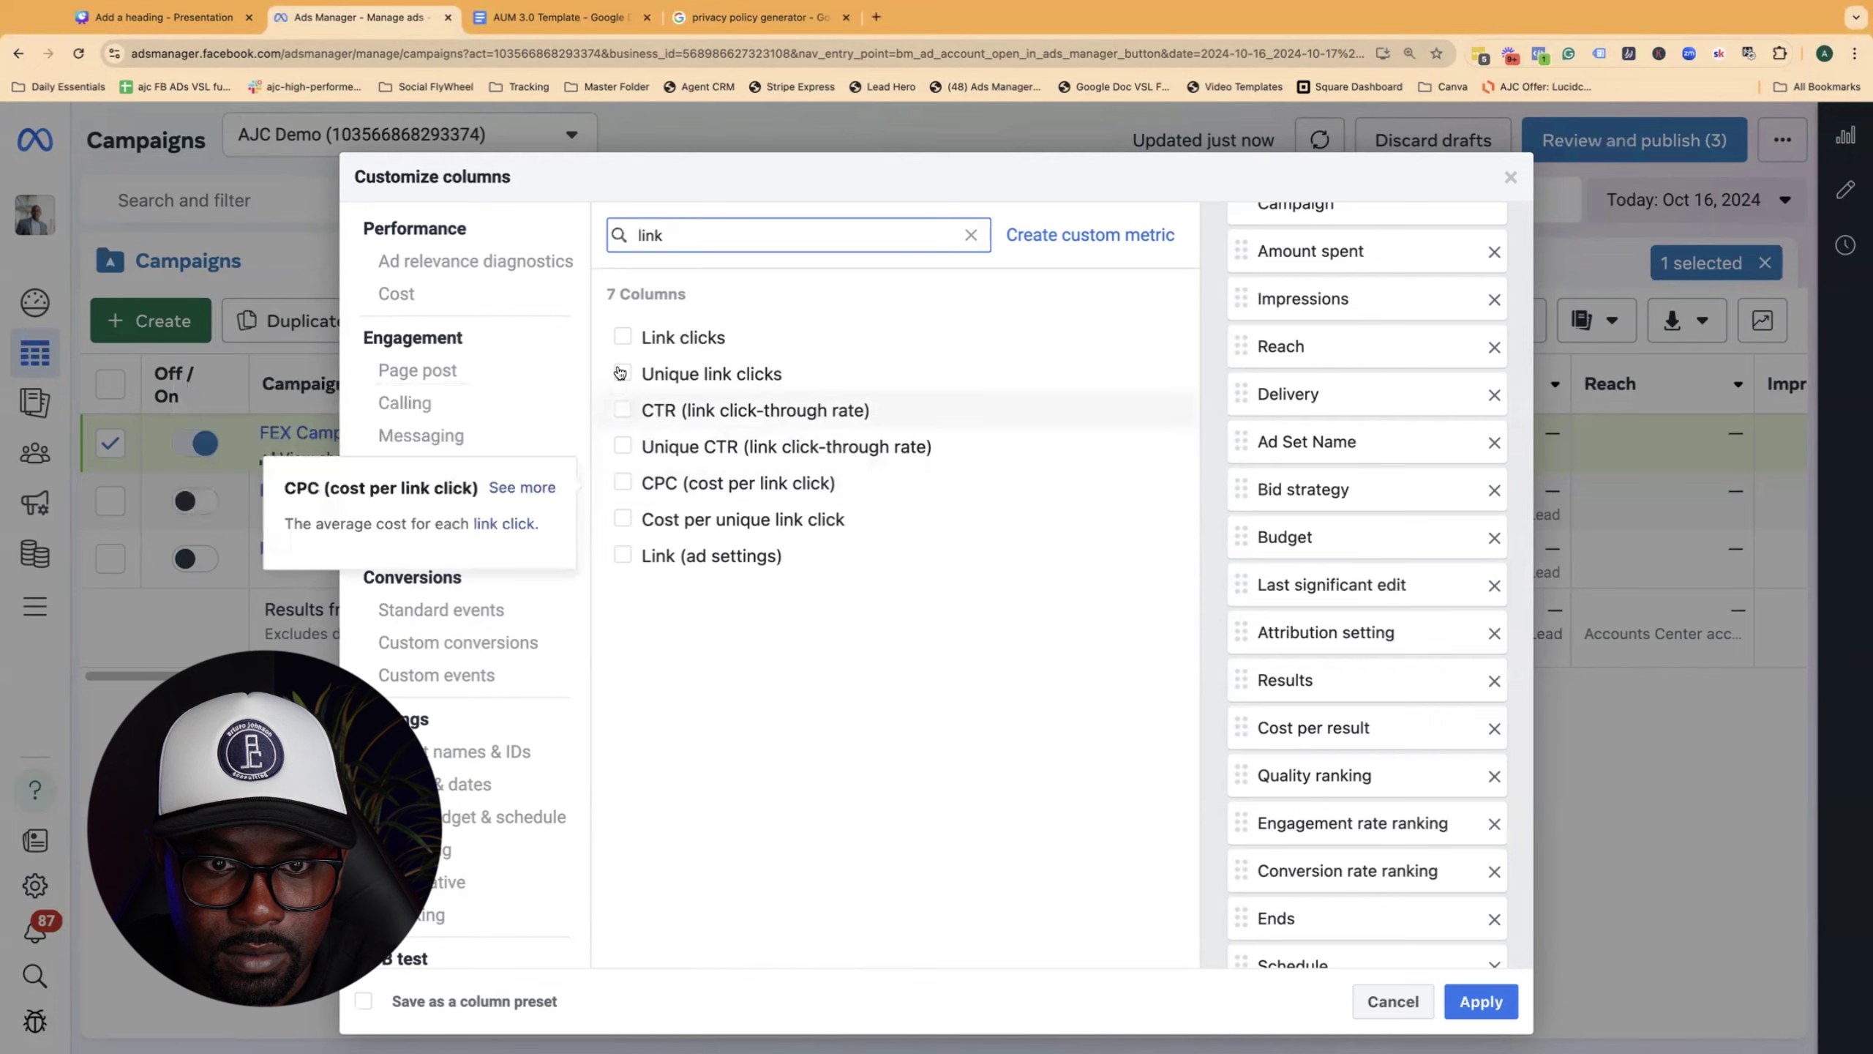
{"action": "left_click", "coordinate": [626, 344]}
{"action": "scroll", "coordinate": [1332, 654], "scroll_direction": "down", "scroll_amount": 2}
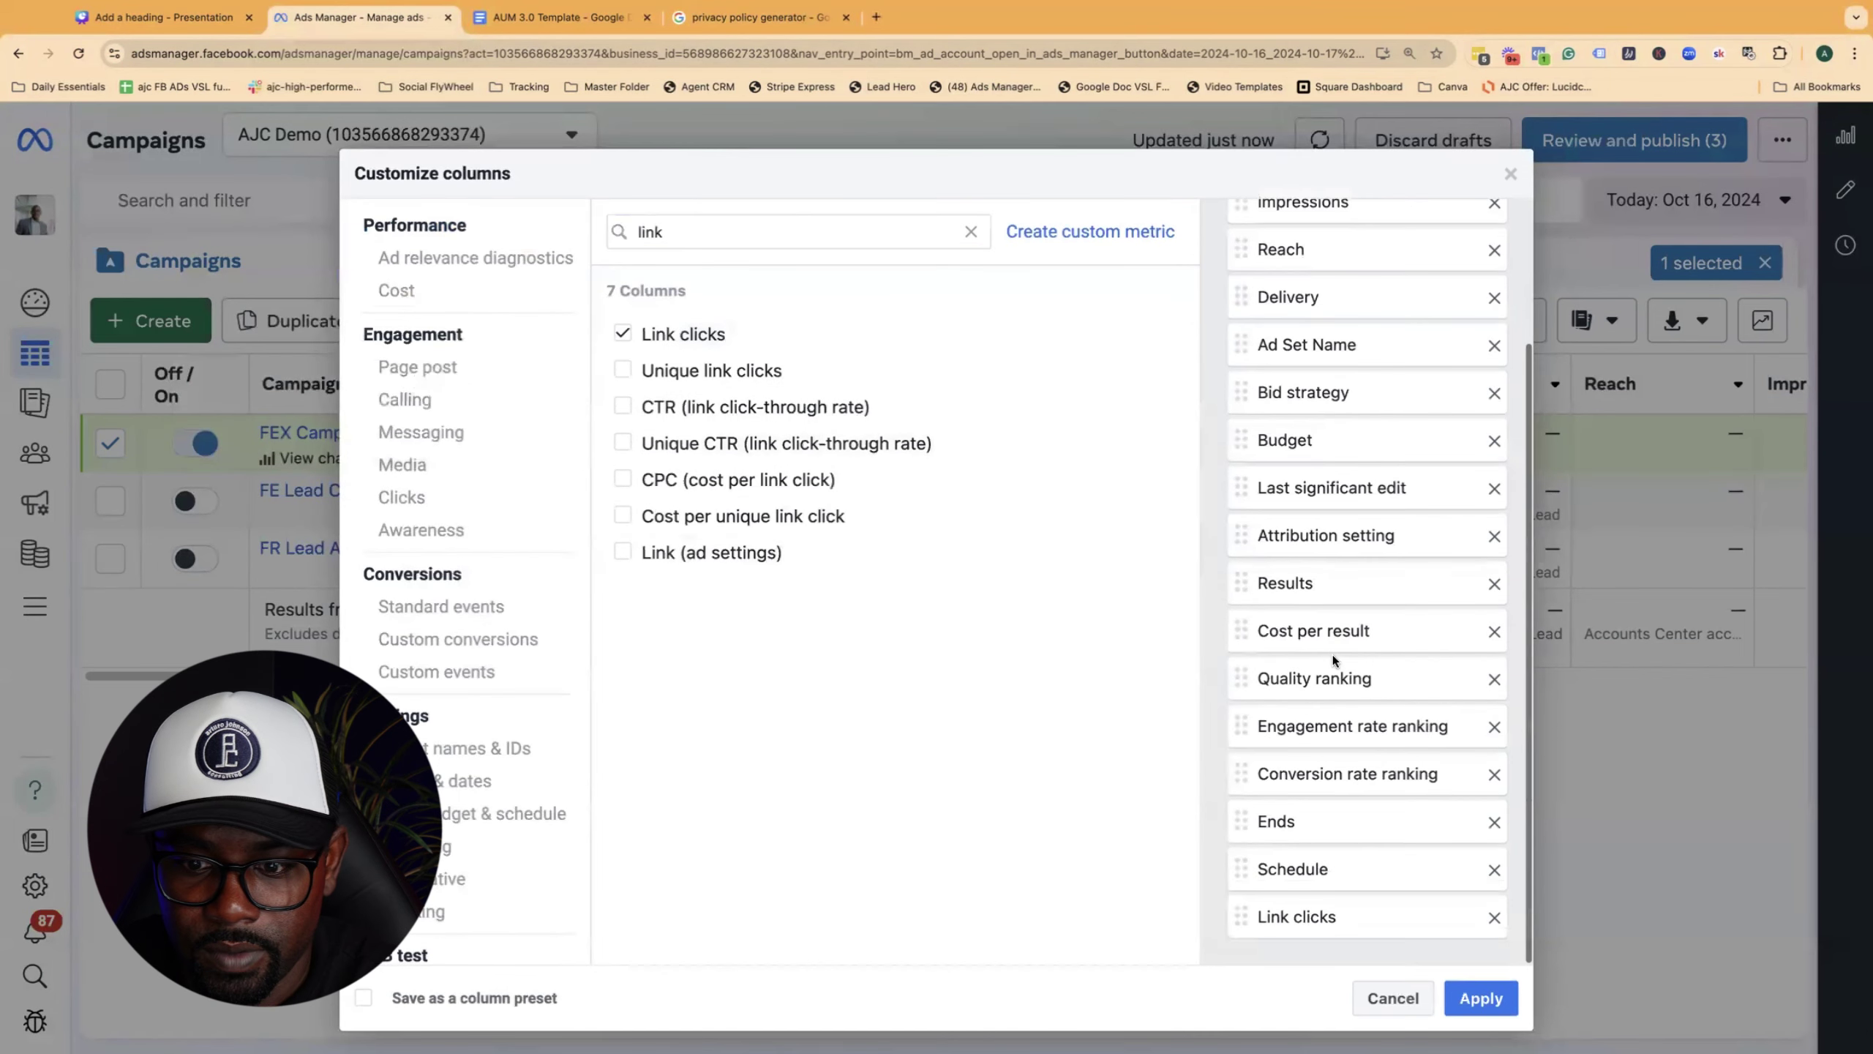
{"action": "left_click_drag", "start_coordinate": [1242, 916], "coordinate": [1253, 292]}
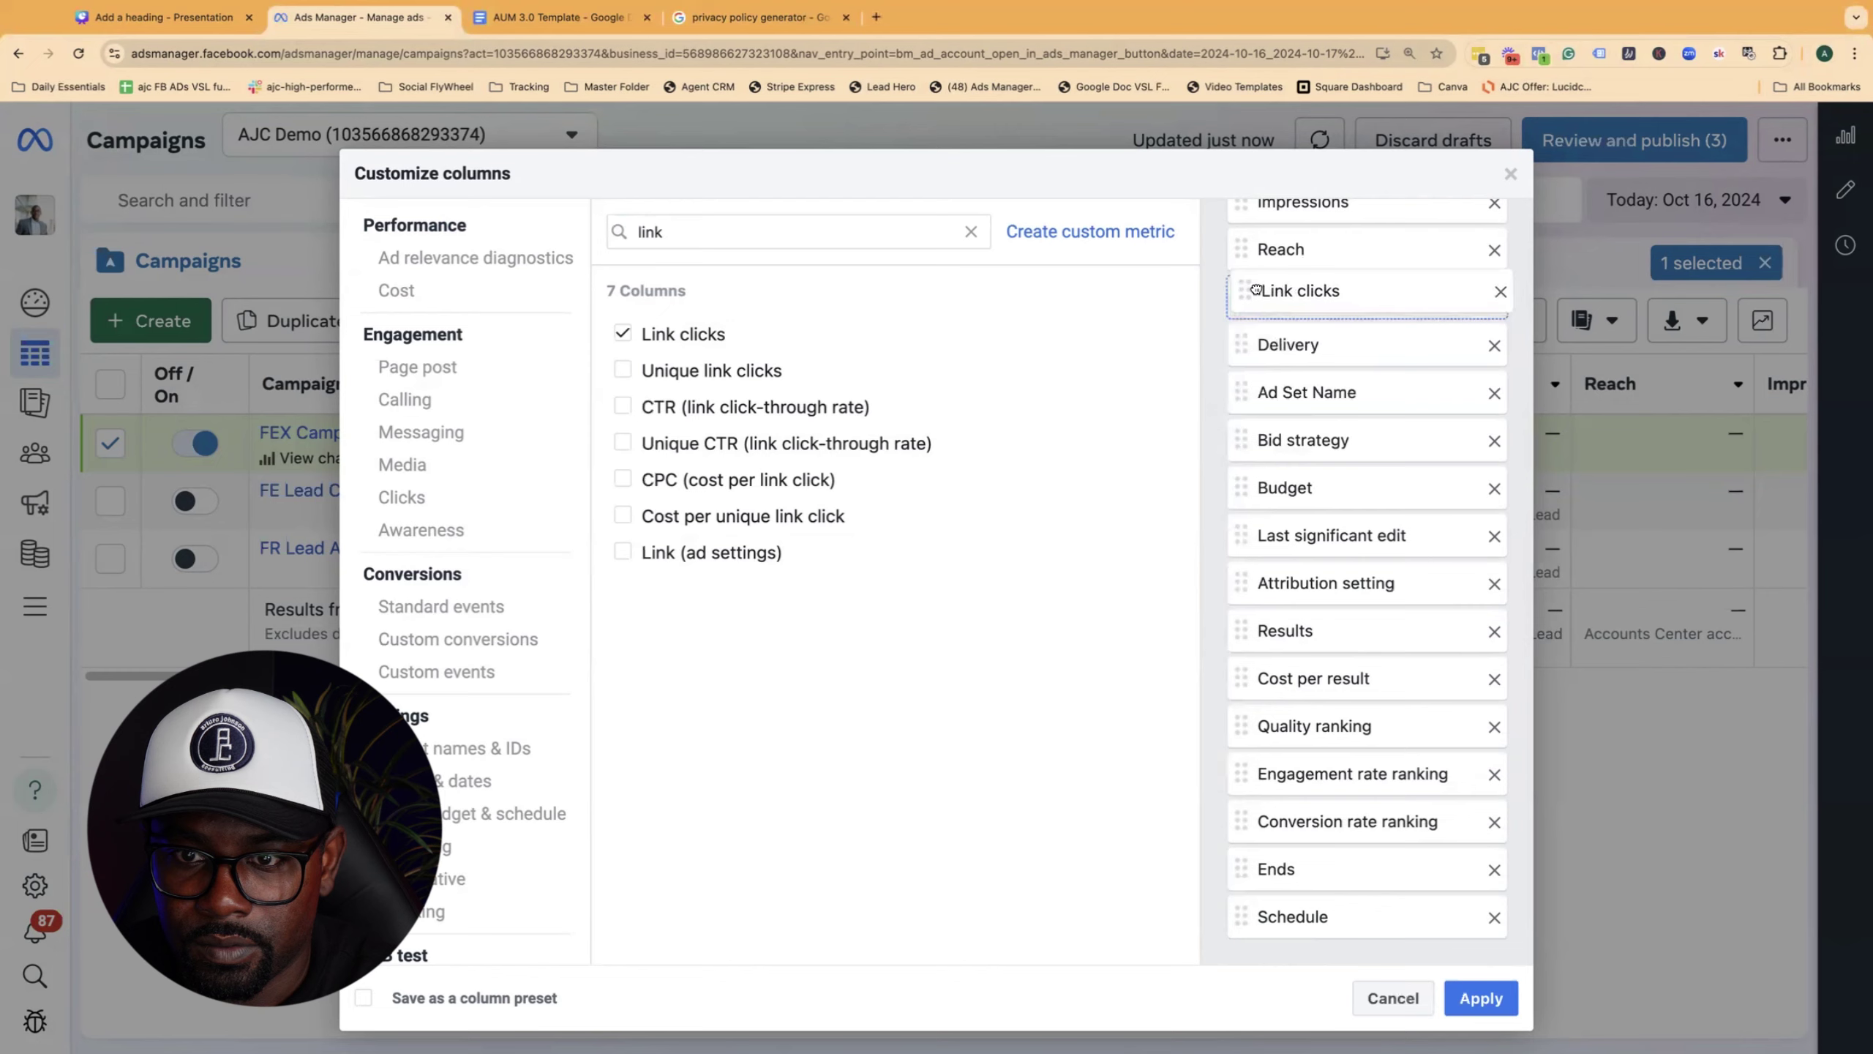
Add the CPC (cost per link click) column and move it below Link clicks
{"action": "left_click", "coordinate": [207, 21]}
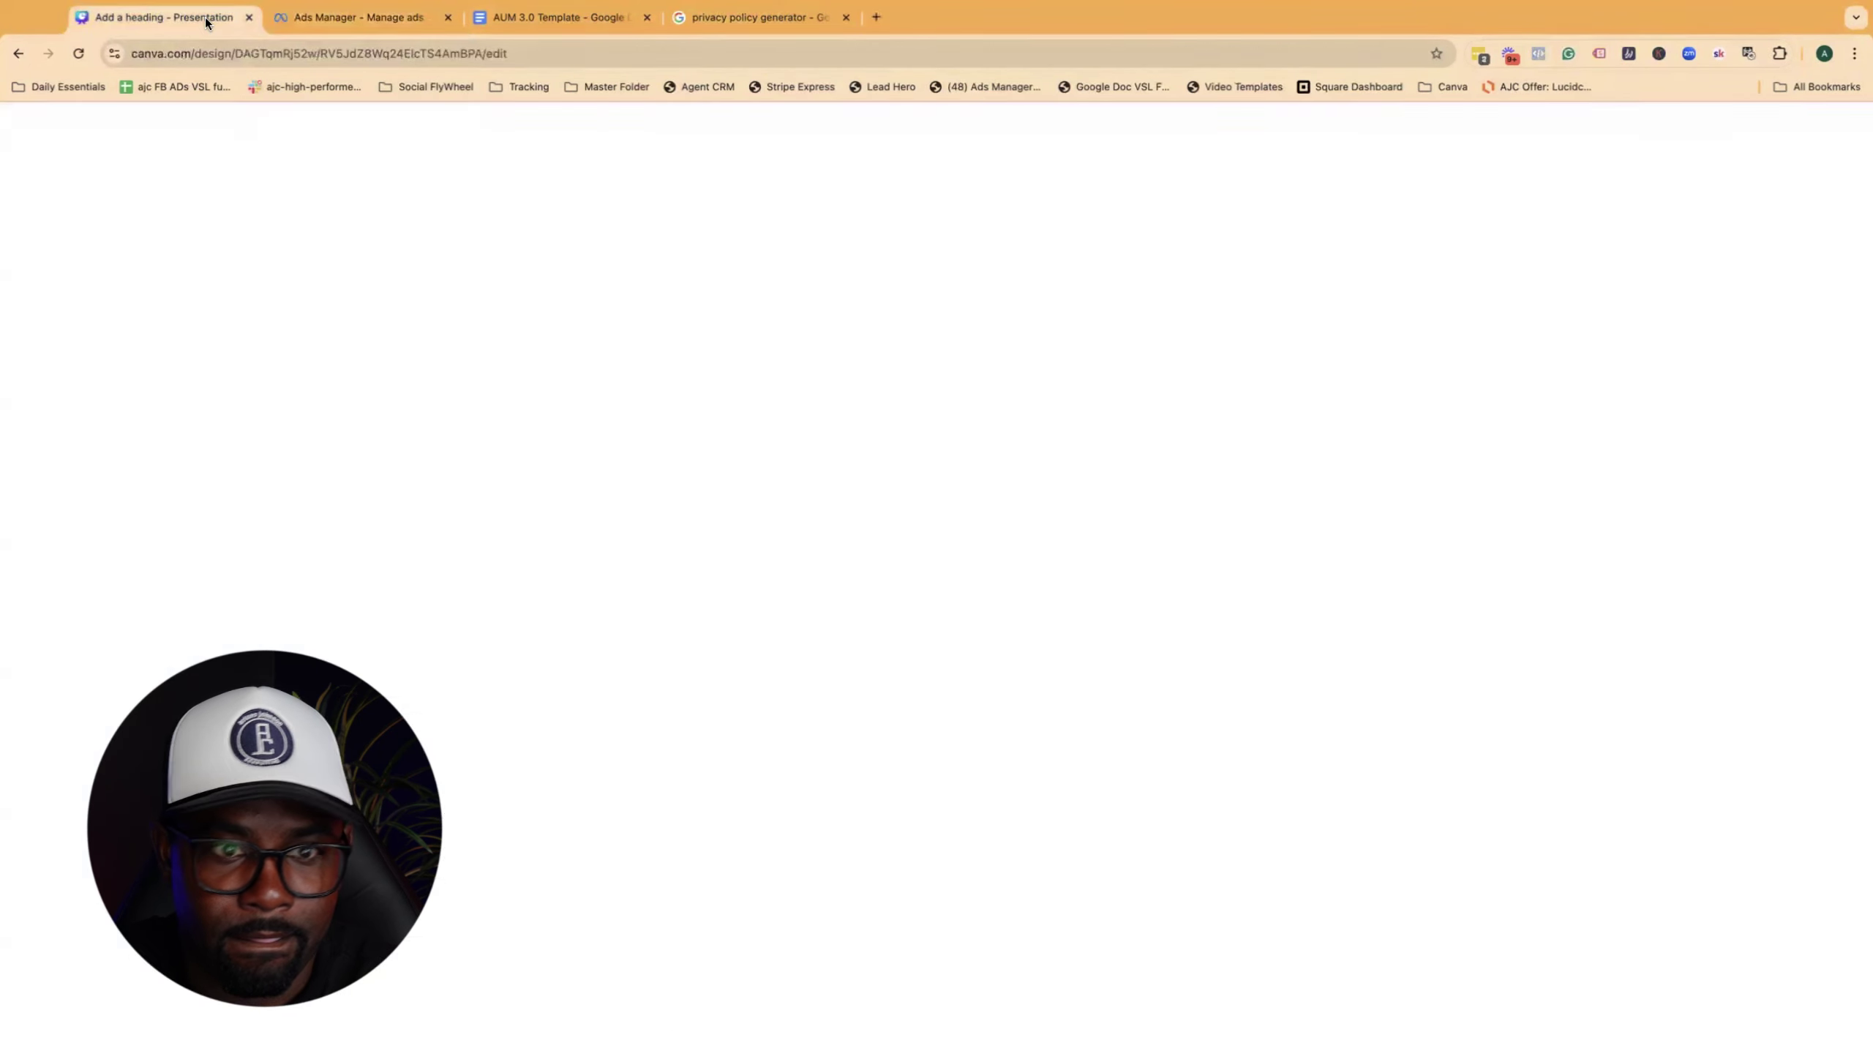
{"action": "left_click", "coordinate": [308, 21]}
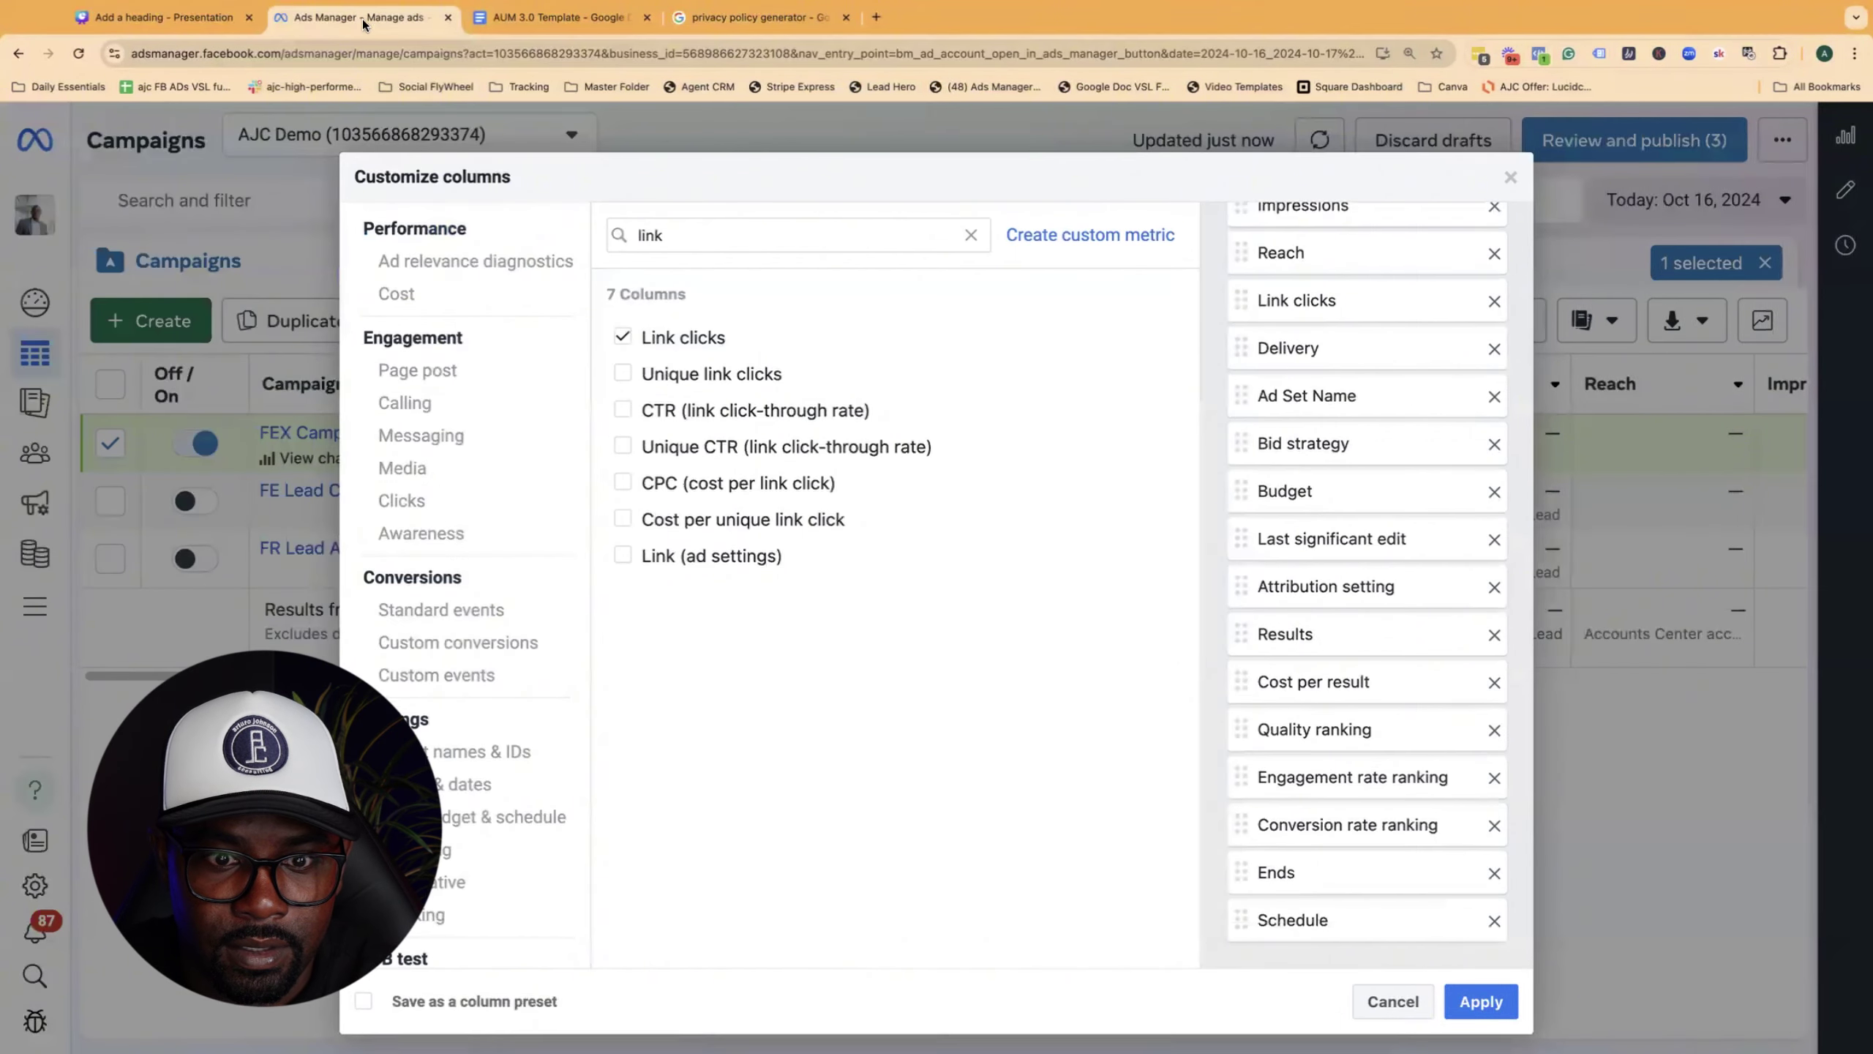
{"action": "left_click", "coordinate": [624, 485]}
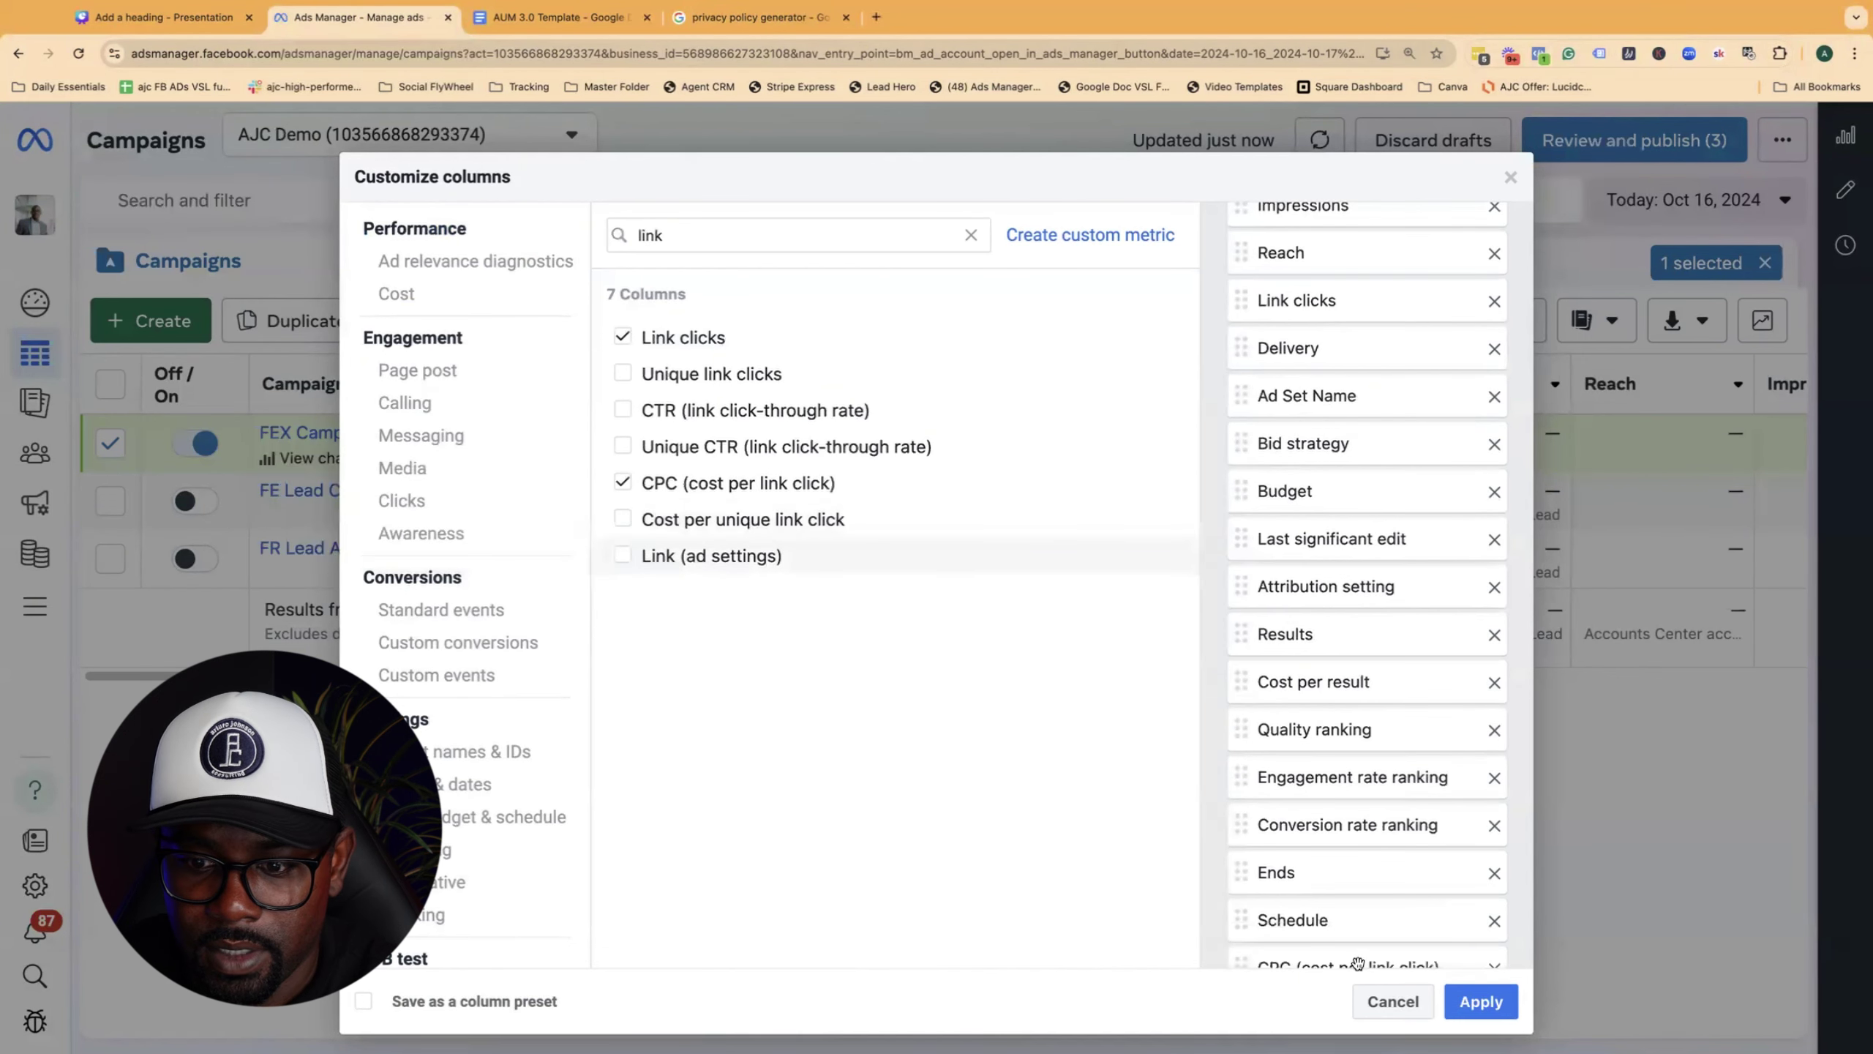
{"action": "scroll", "coordinate": [1331, 923], "scroll_direction": "down", "scroll_amount": 1}
{"action": "left_click_drag", "start_coordinate": [1236, 930], "coordinate": [1244, 320]}
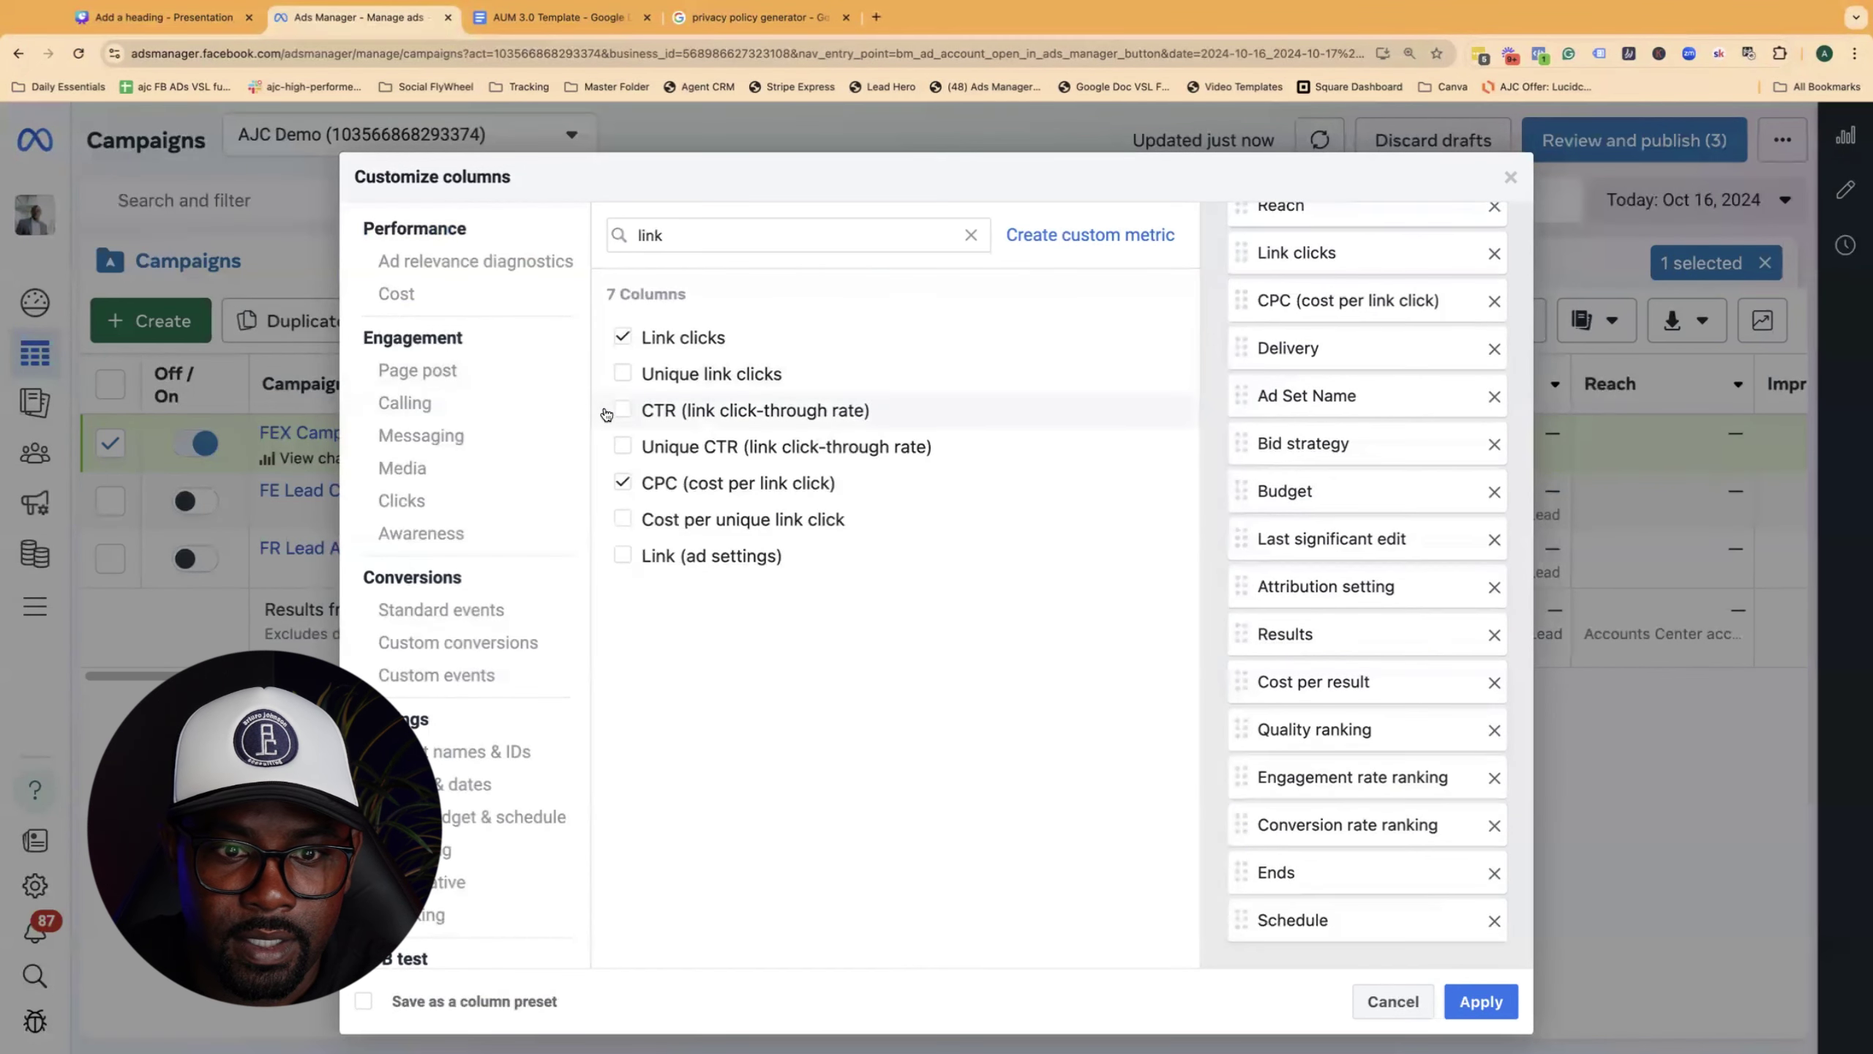
Add CTR (link click-through rate) and place it between Link clicks and CPC
{"action": "left_click", "coordinate": [209, 22]}
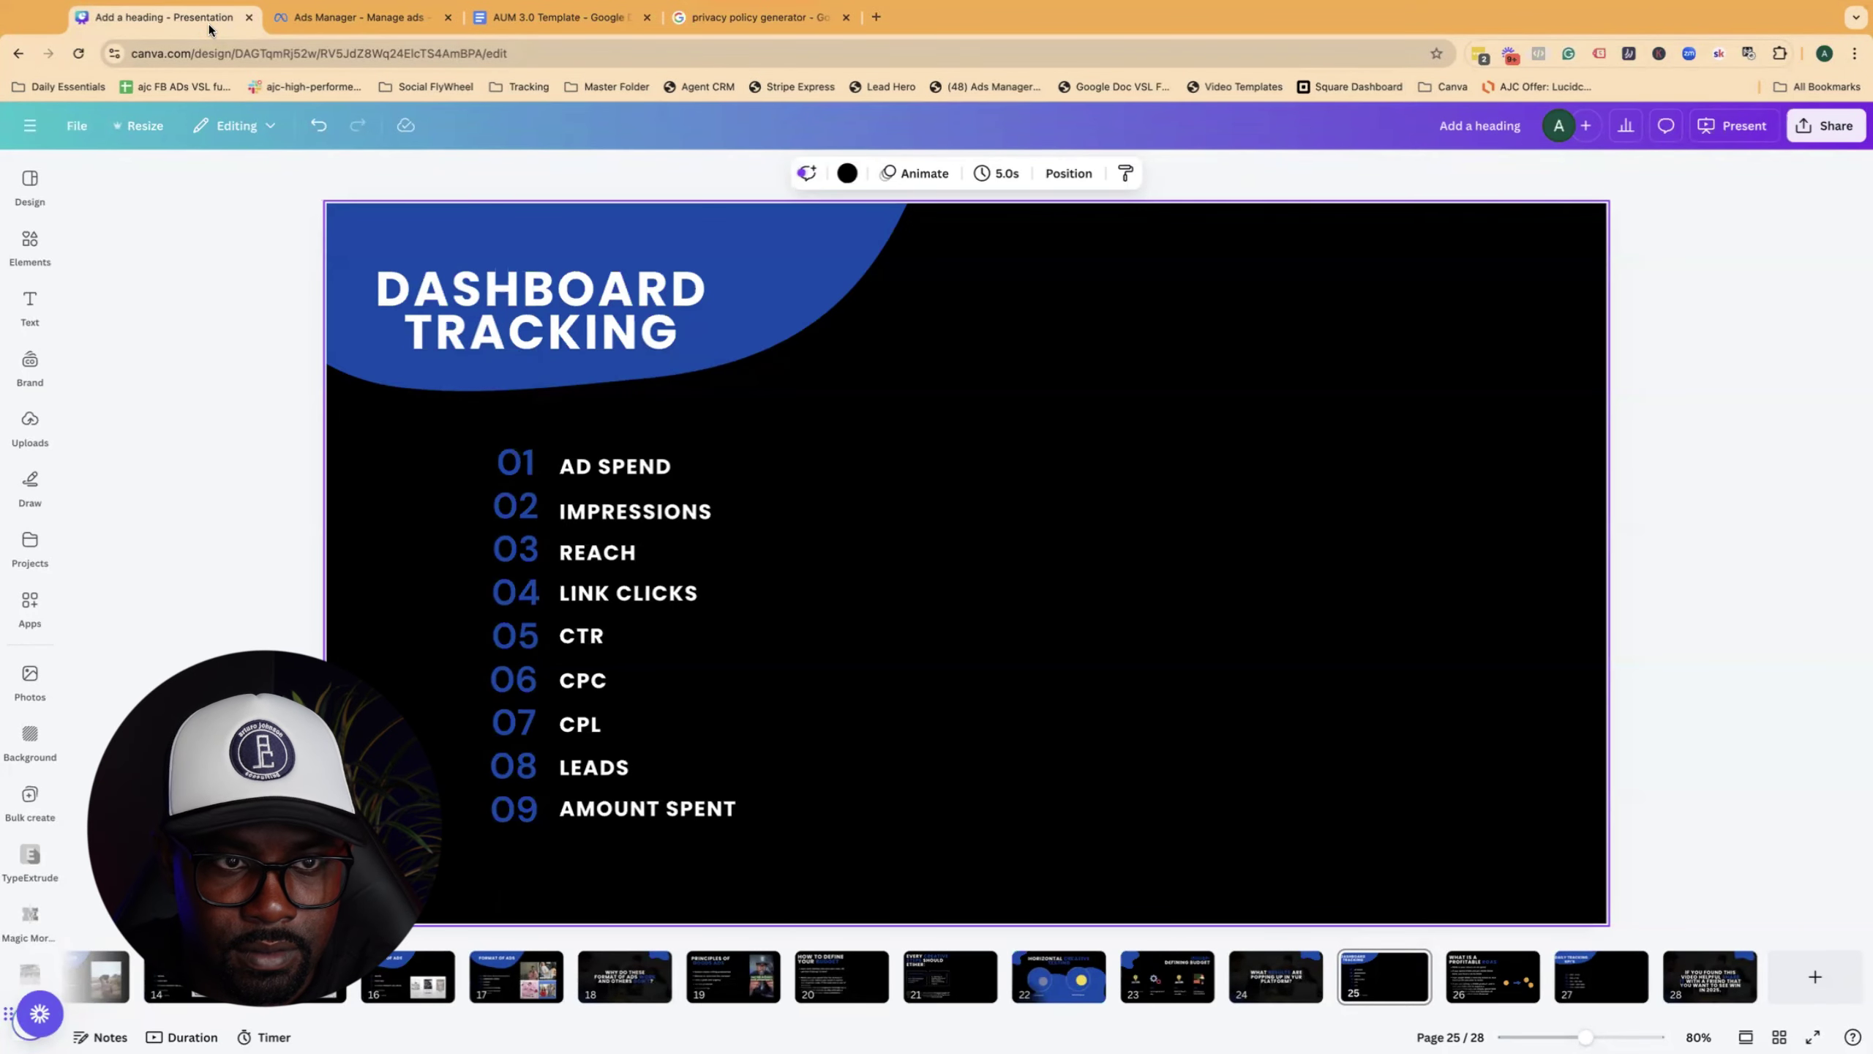
{"action": "left_click", "coordinate": [319, 22]}
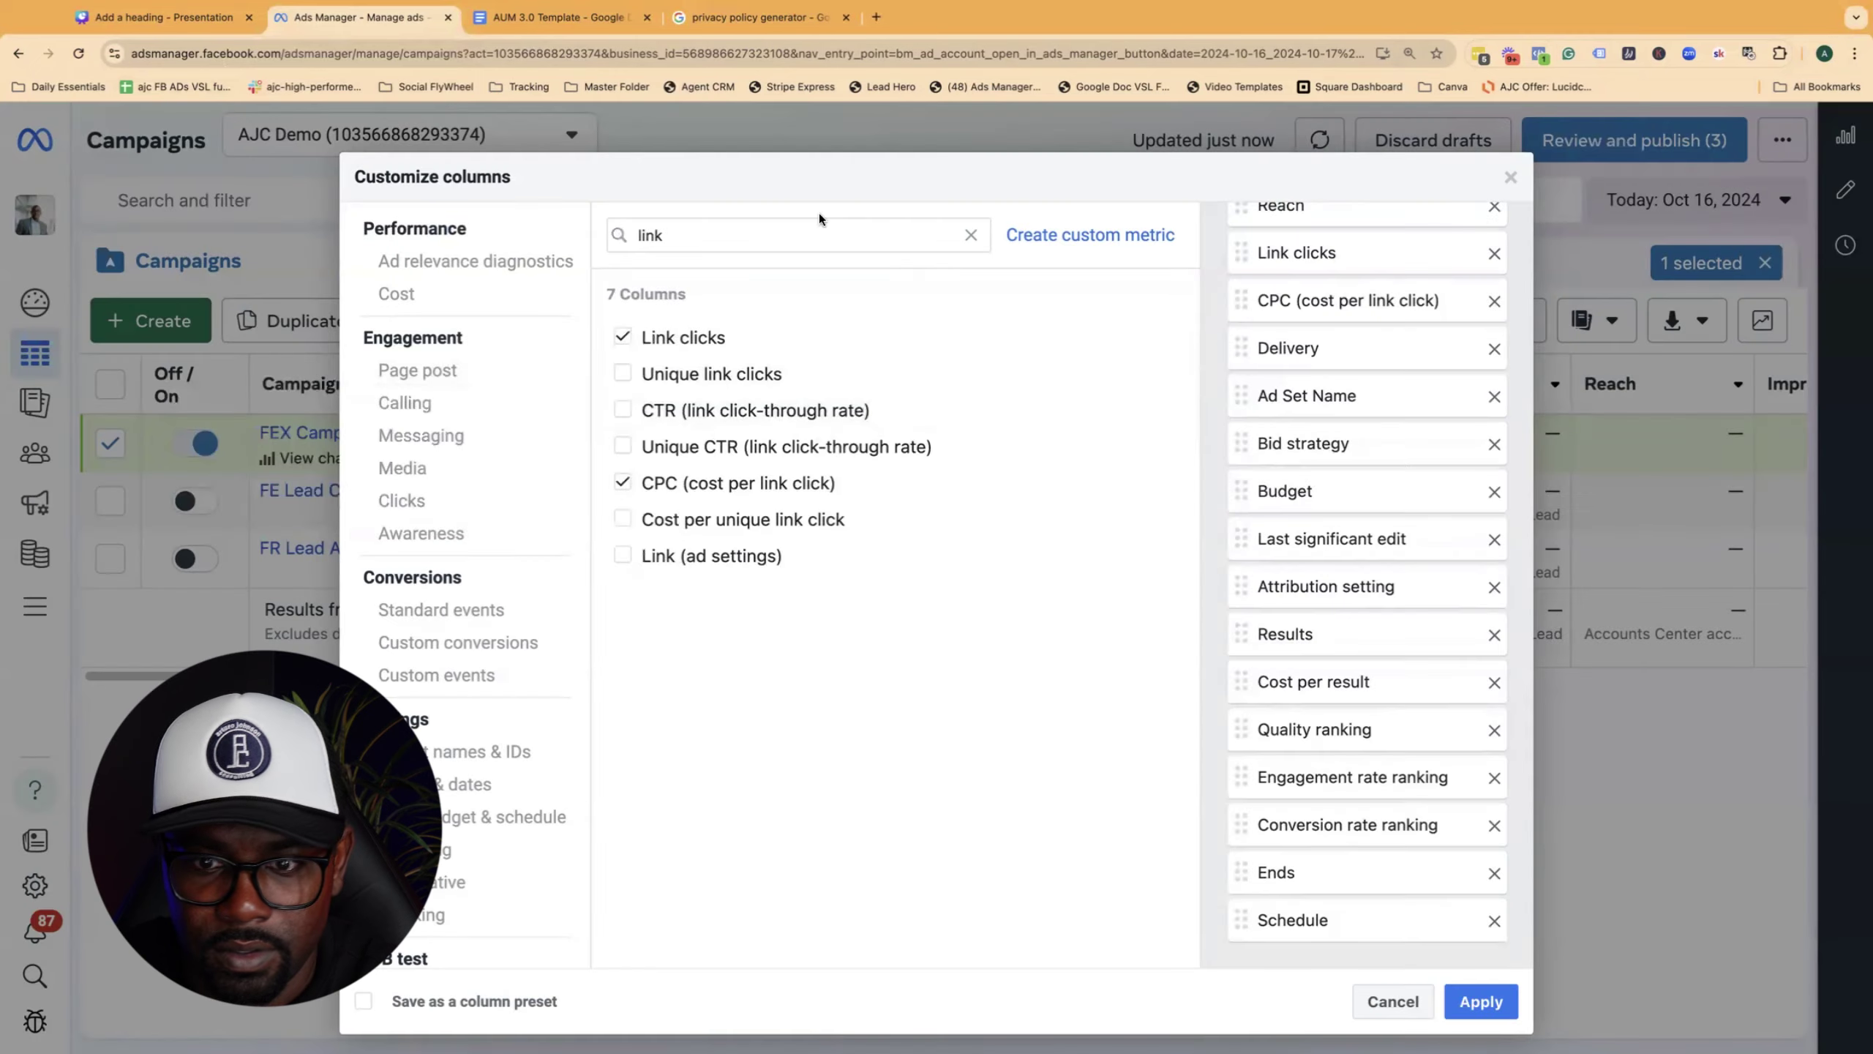
{"action": "left_click", "coordinate": [624, 411]}
{"action": "scroll", "coordinate": [1277, 925], "scroll_direction": "down", "scroll_amount": 1}
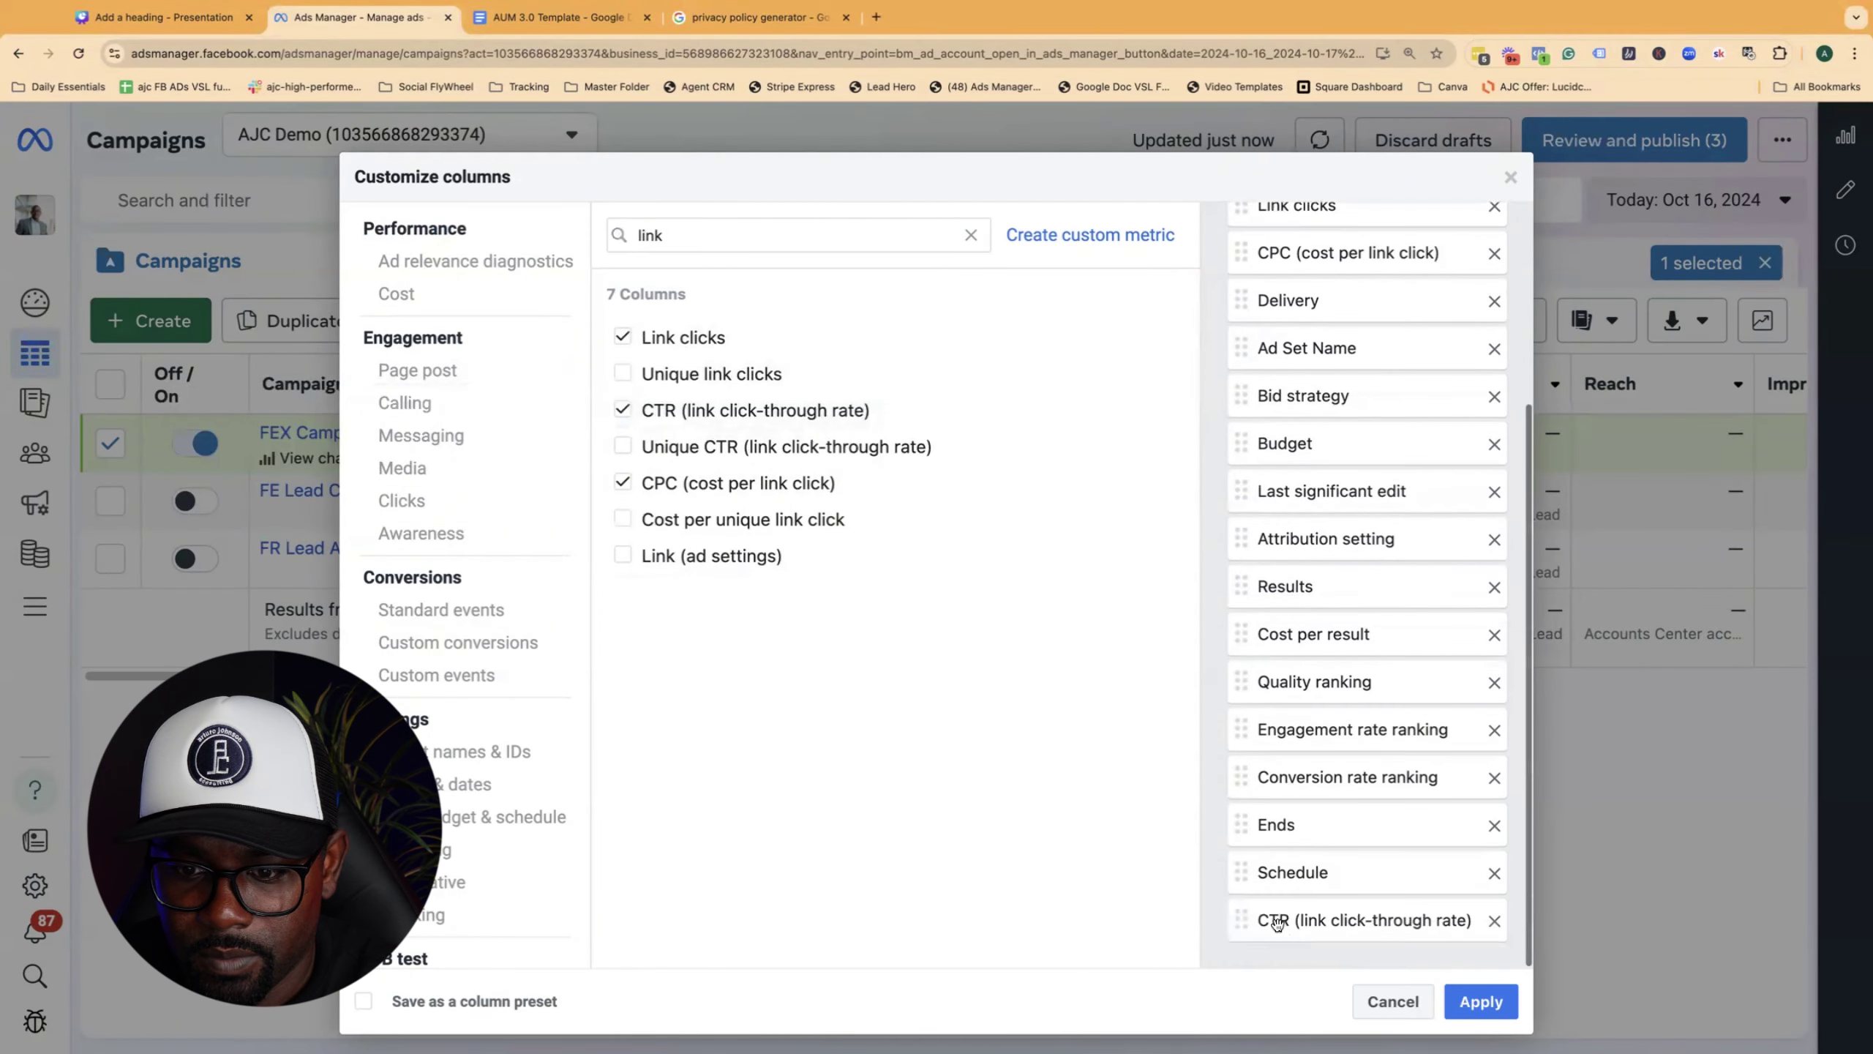
{"action": "left_click_drag", "start_coordinate": [1277, 925], "coordinate": [1283, 502]}
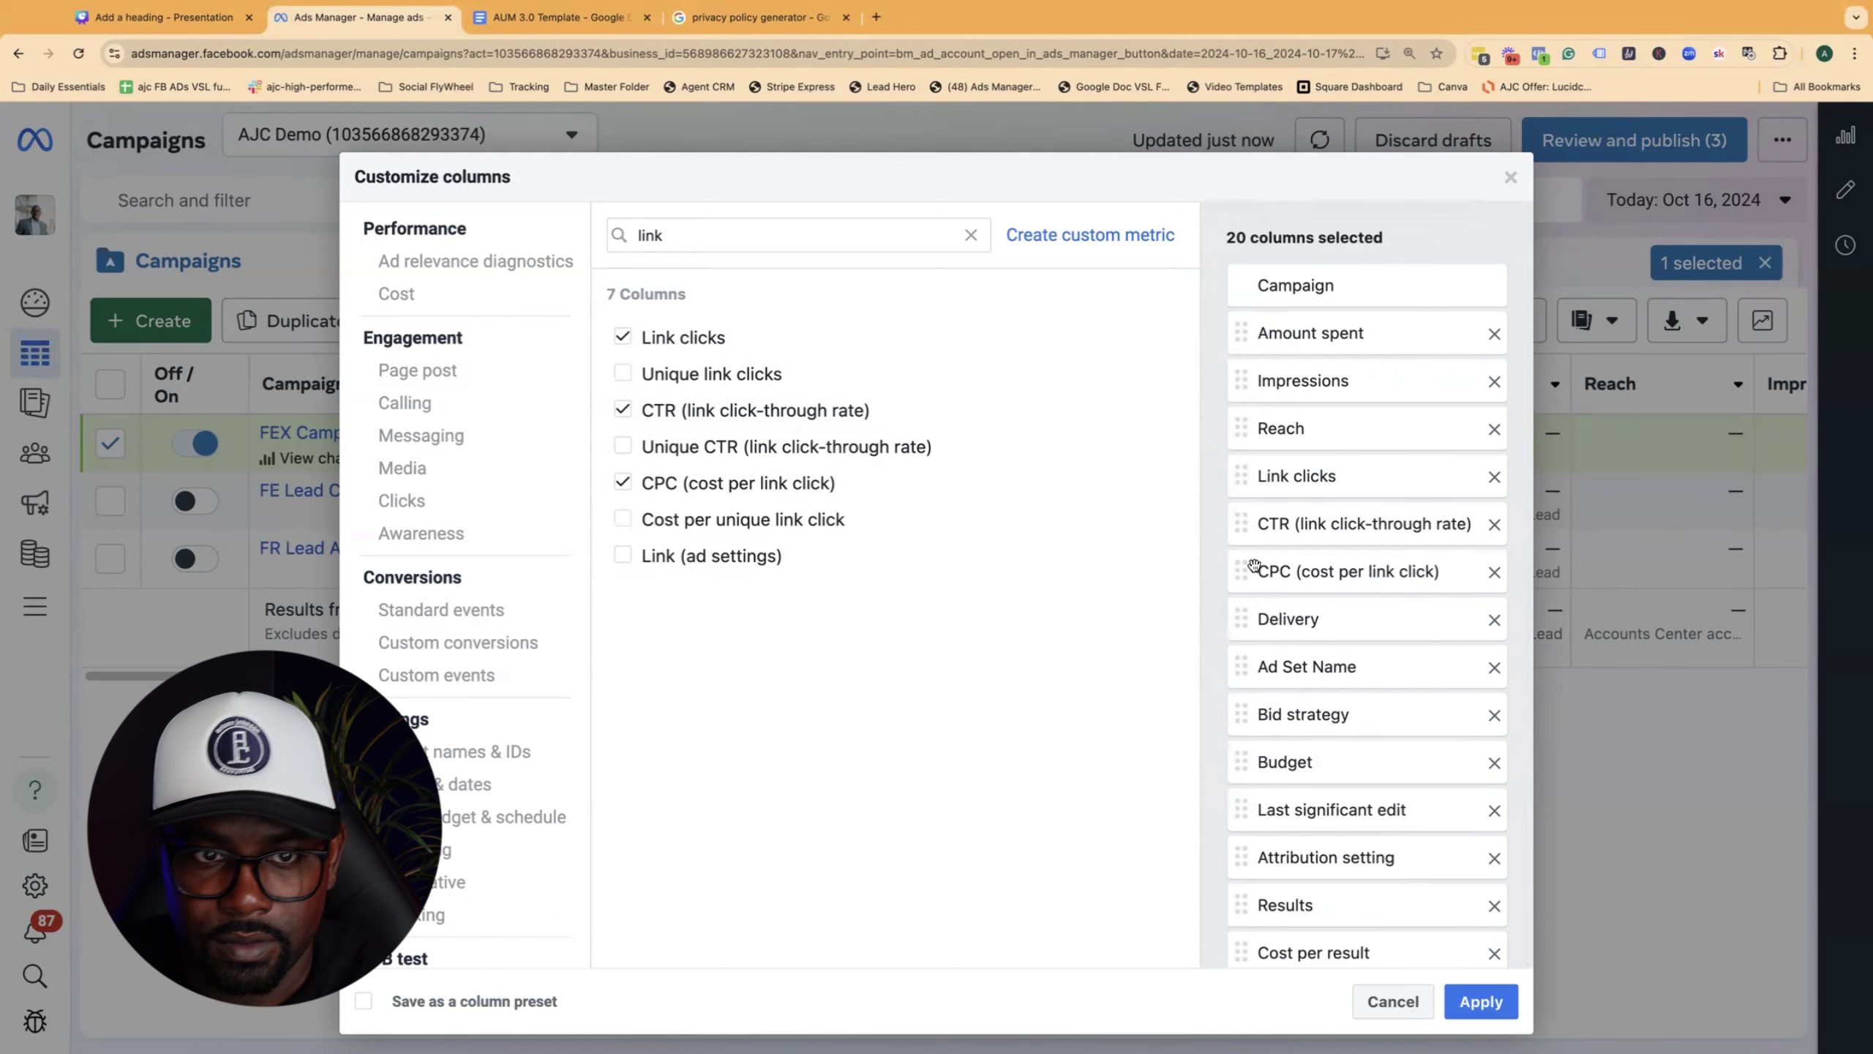
{"action": "left_click", "coordinate": [168, 18]}
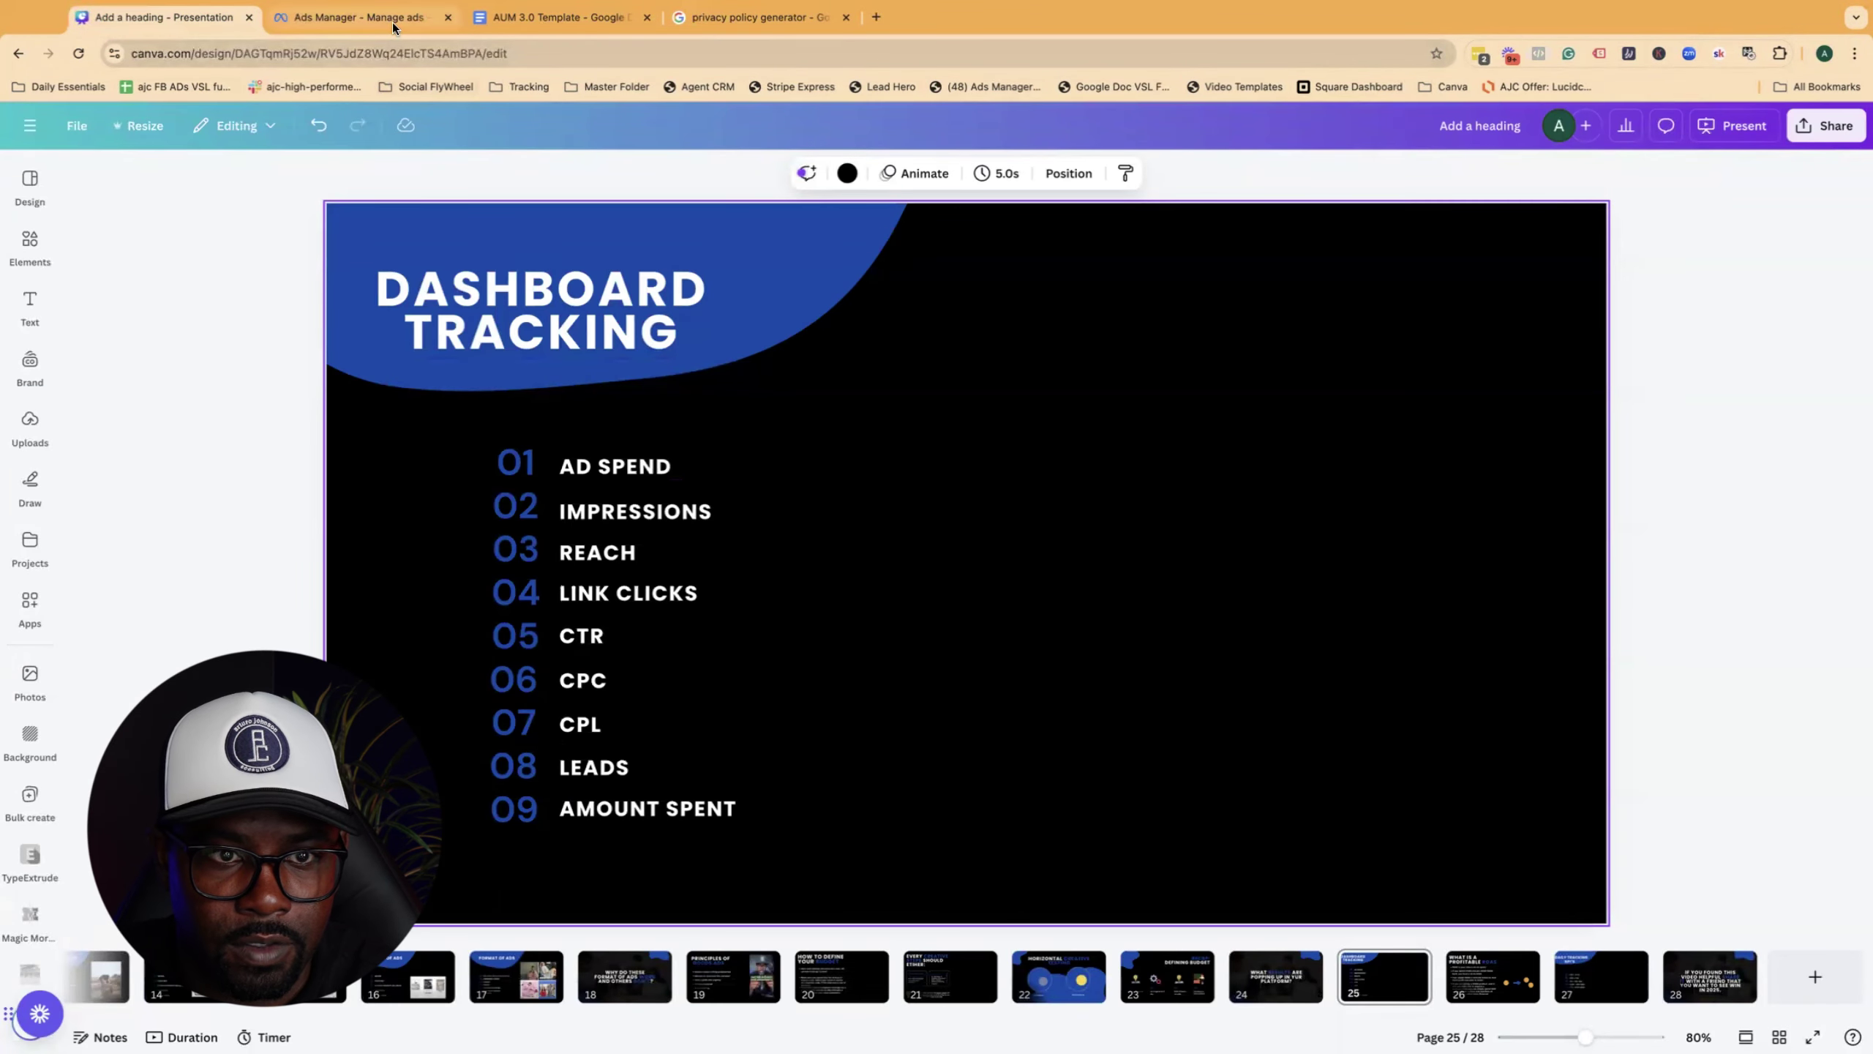
{"action": "left_click", "coordinate": [361, 17]}
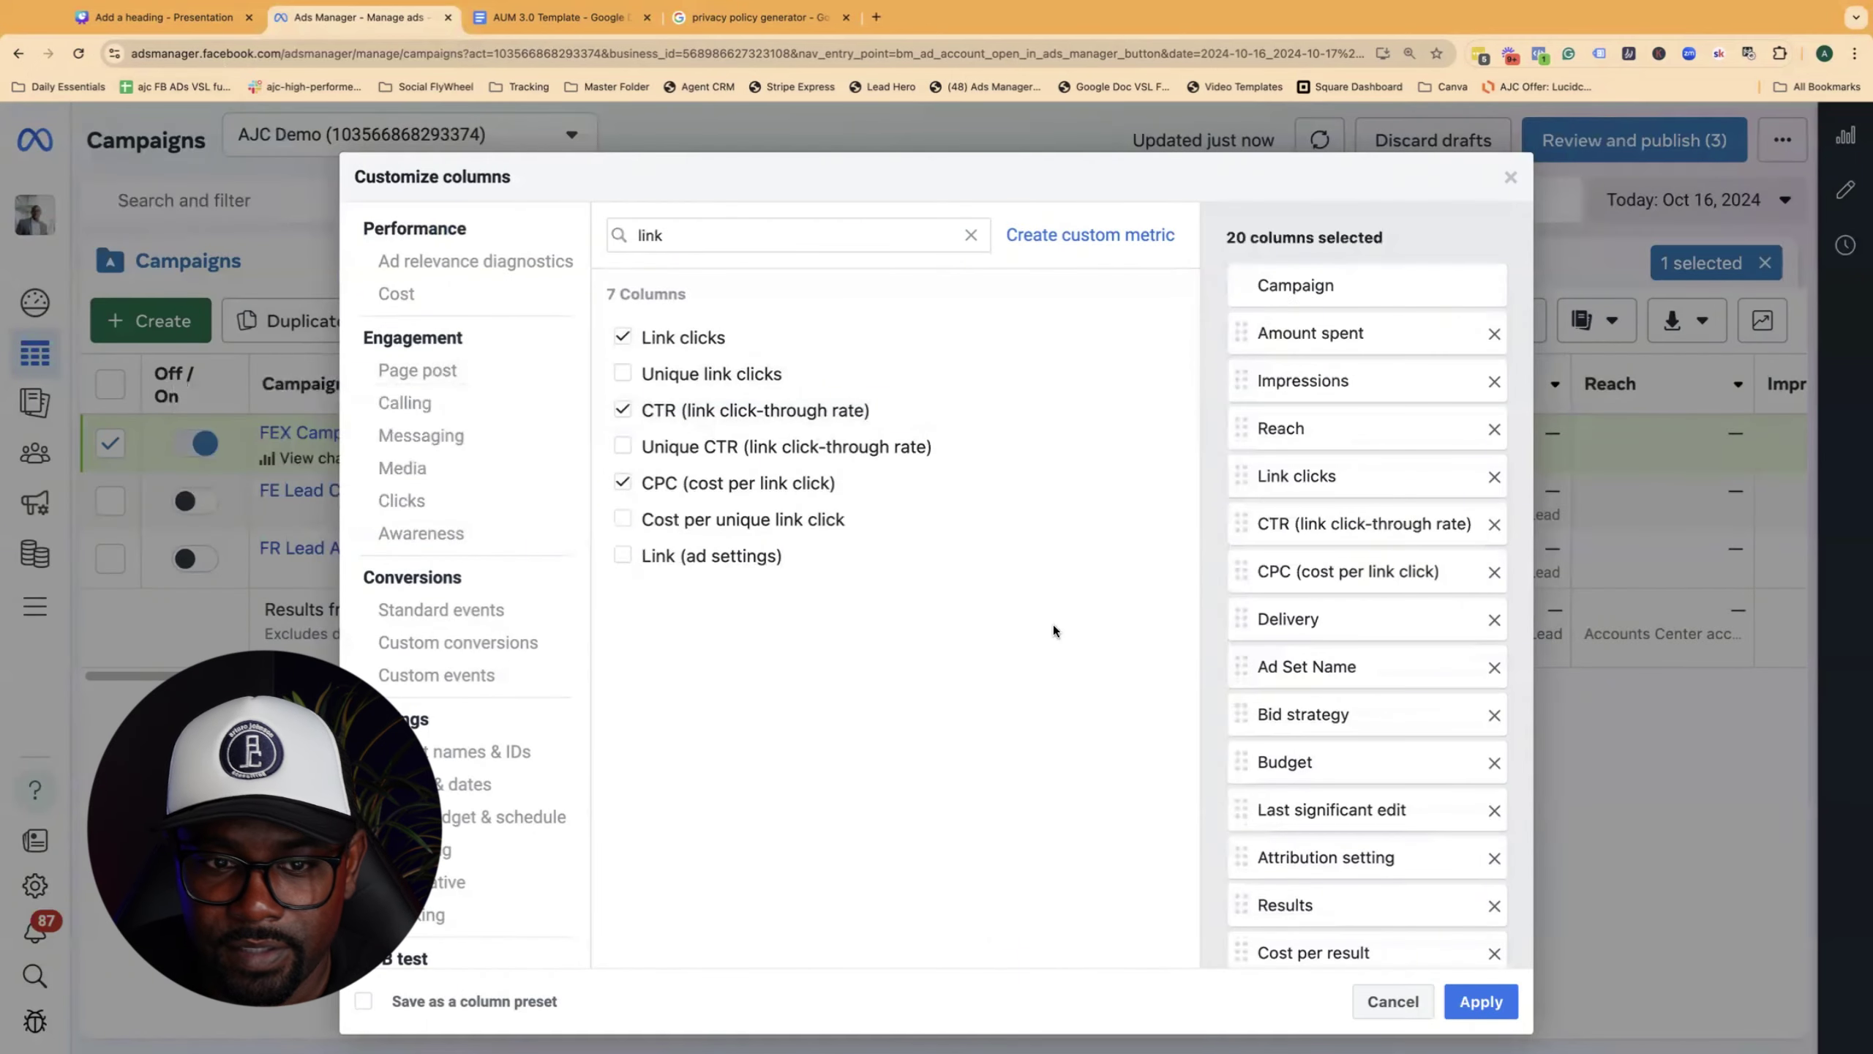
{"action": "scroll", "coordinate": [515, 675], "scroll_direction": "down", "scroll_amount": 2}
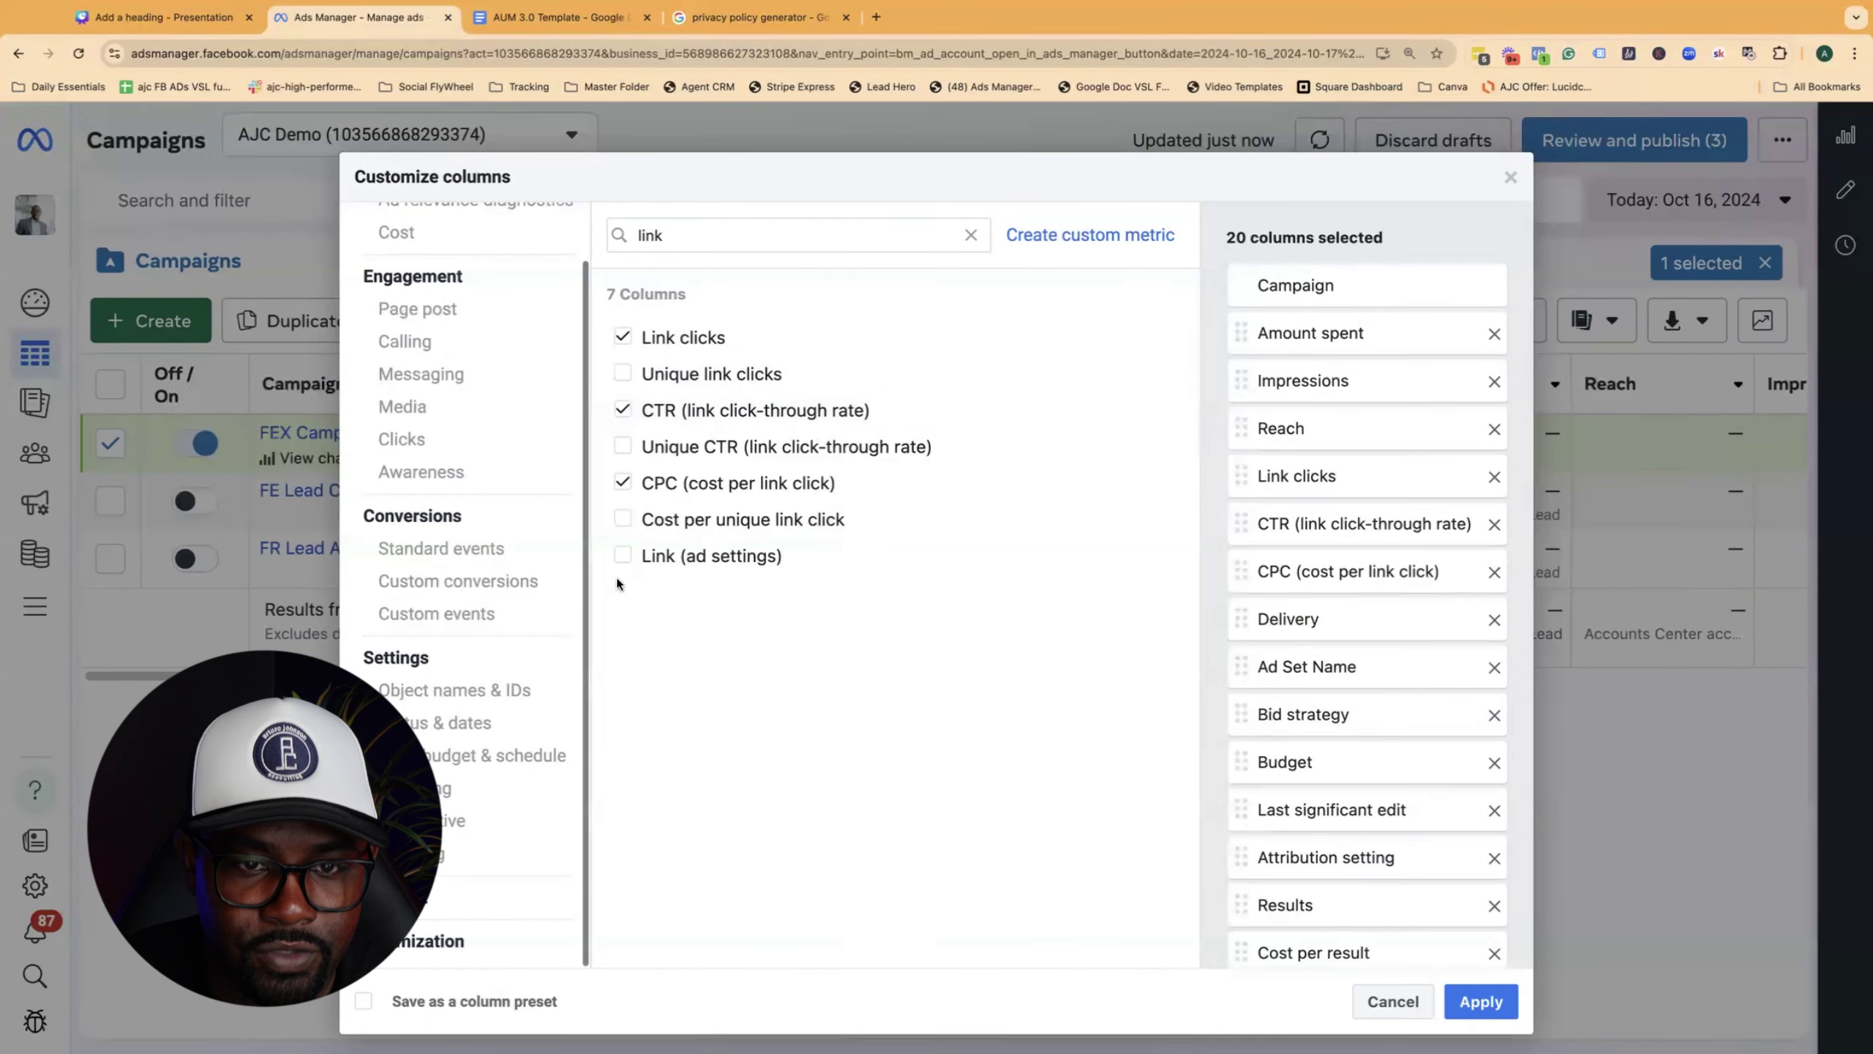
{"action": "left_click", "coordinate": [786, 243]}
Search 'leads', add the total Leads column, and remove Cost per result
{"action": "key", "text": "BackSpace"}
{"action": "key", "text": "BackSpace"}
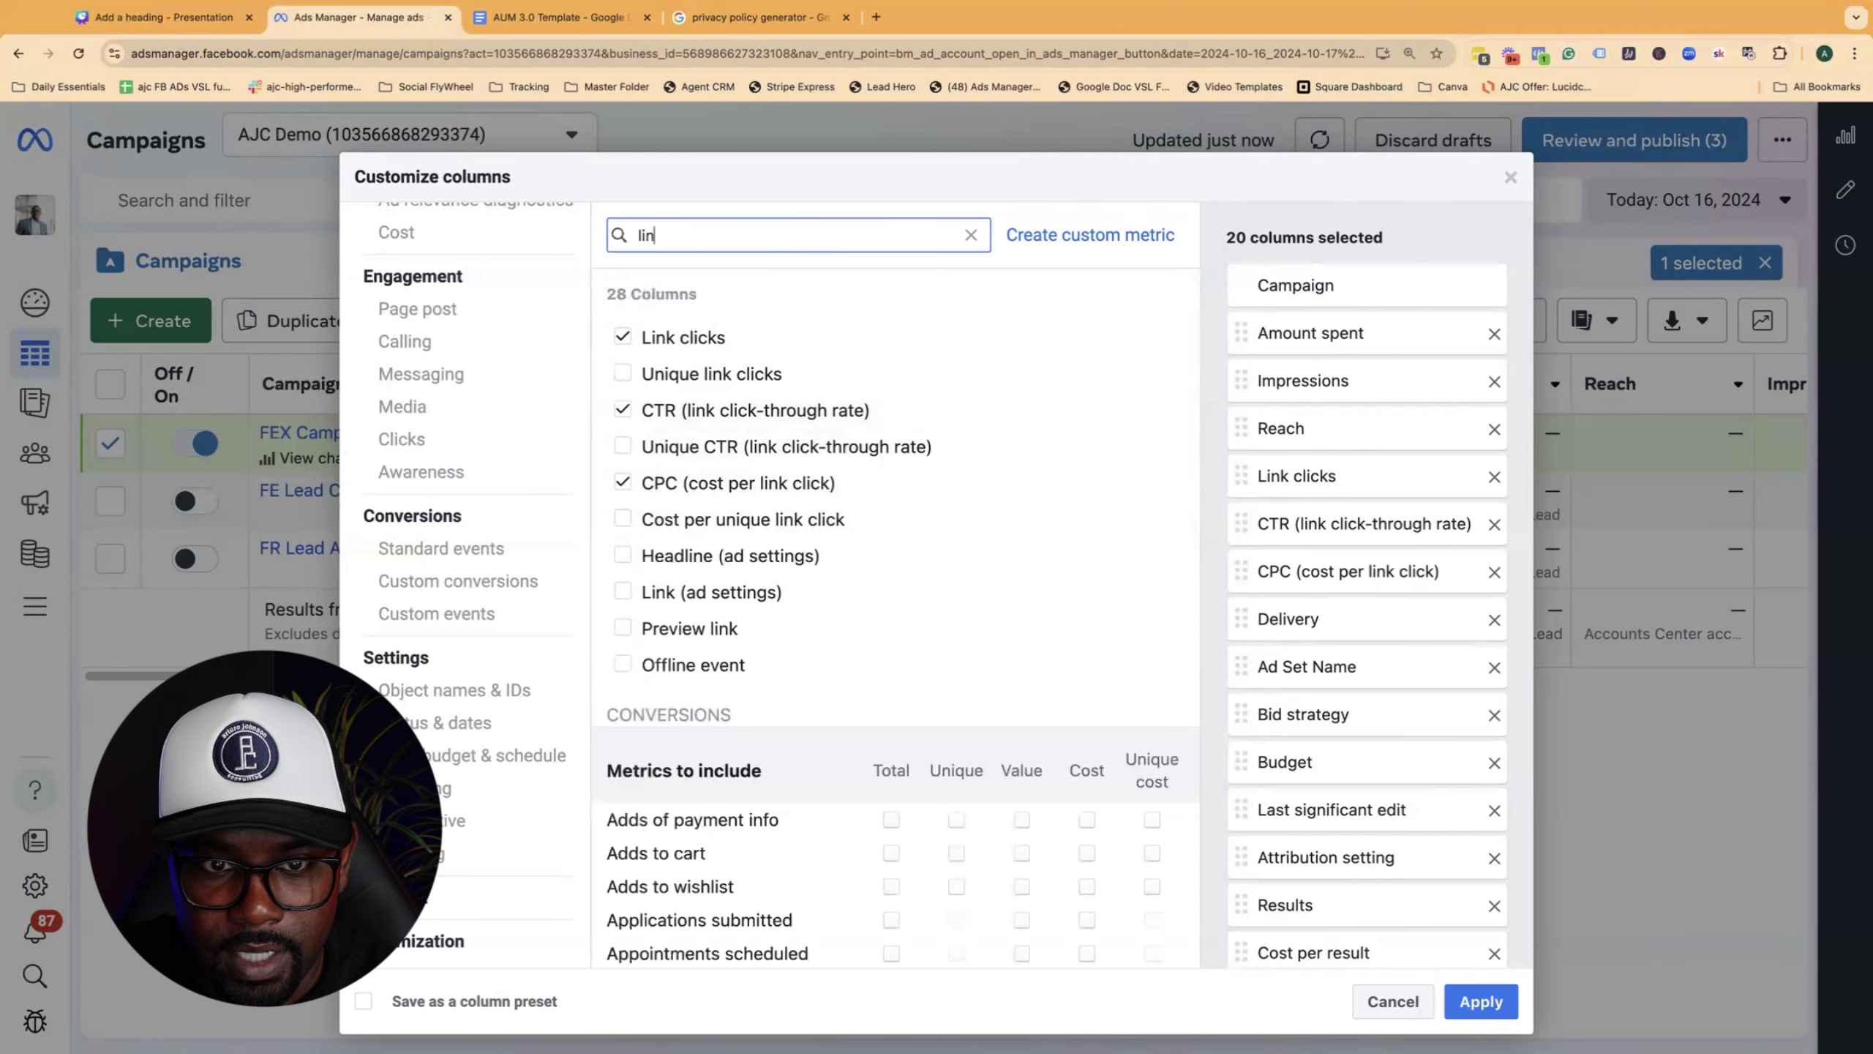
{"action": "key", "text": "BackSpace"}
{"action": "type", "text": "eads"}
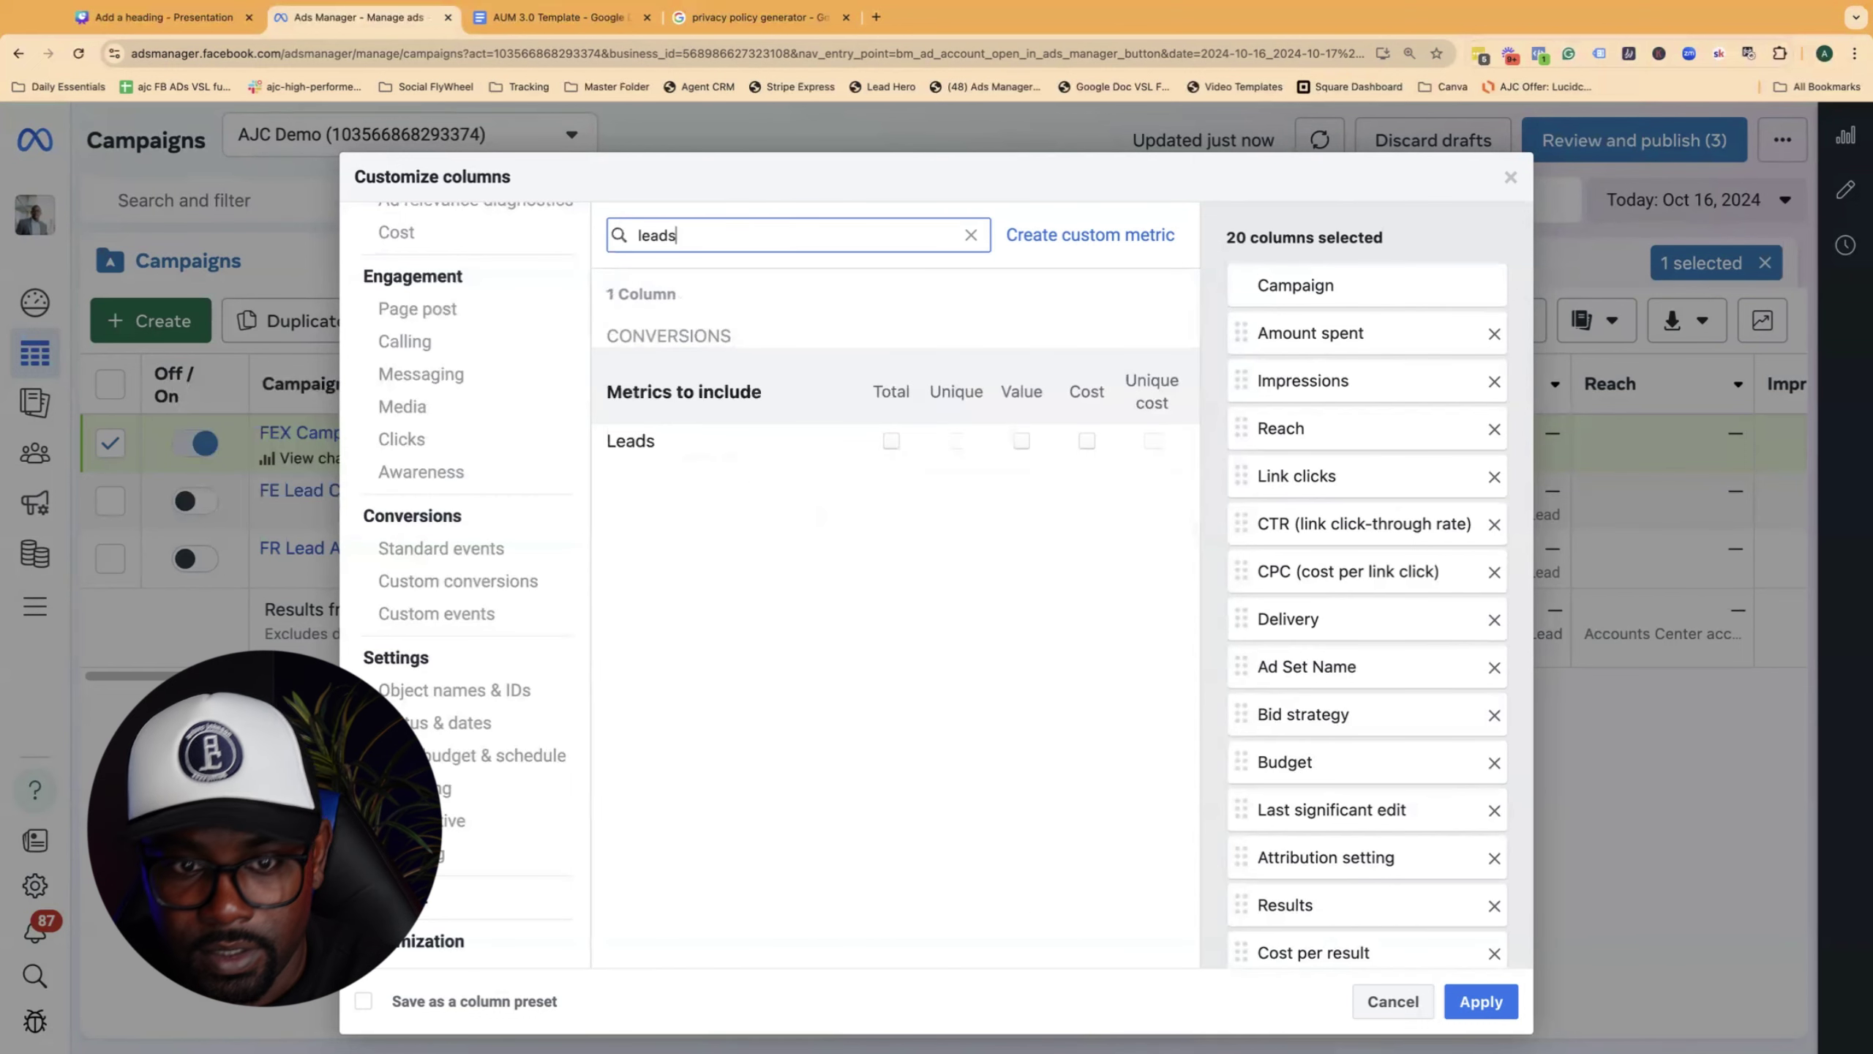
{"action": "left_click", "coordinate": [892, 441]}
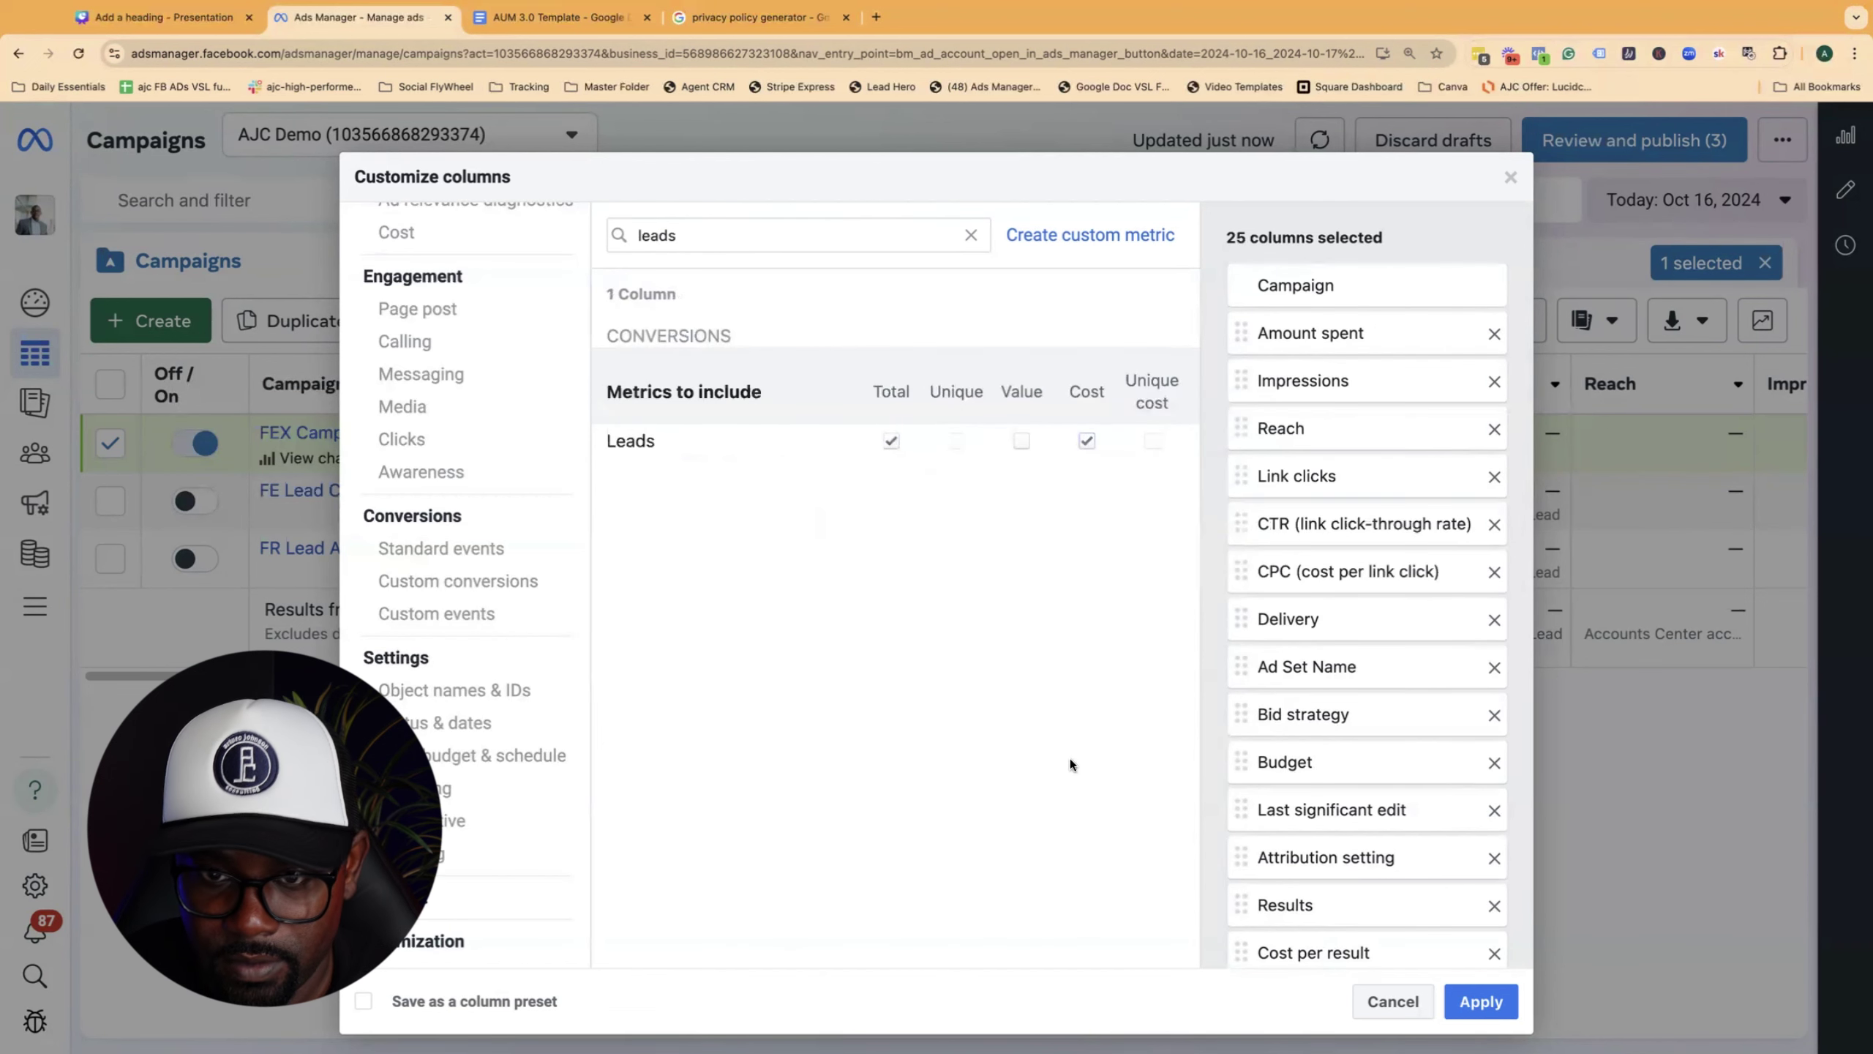
{"action": "scroll", "coordinate": [1377, 741], "scroll_direction": "down", "scroll_amount": 2}
{"action": "scroll", "coordinate": [1377, 740], "scroll_direction": "down", "scroll_amount": 1}
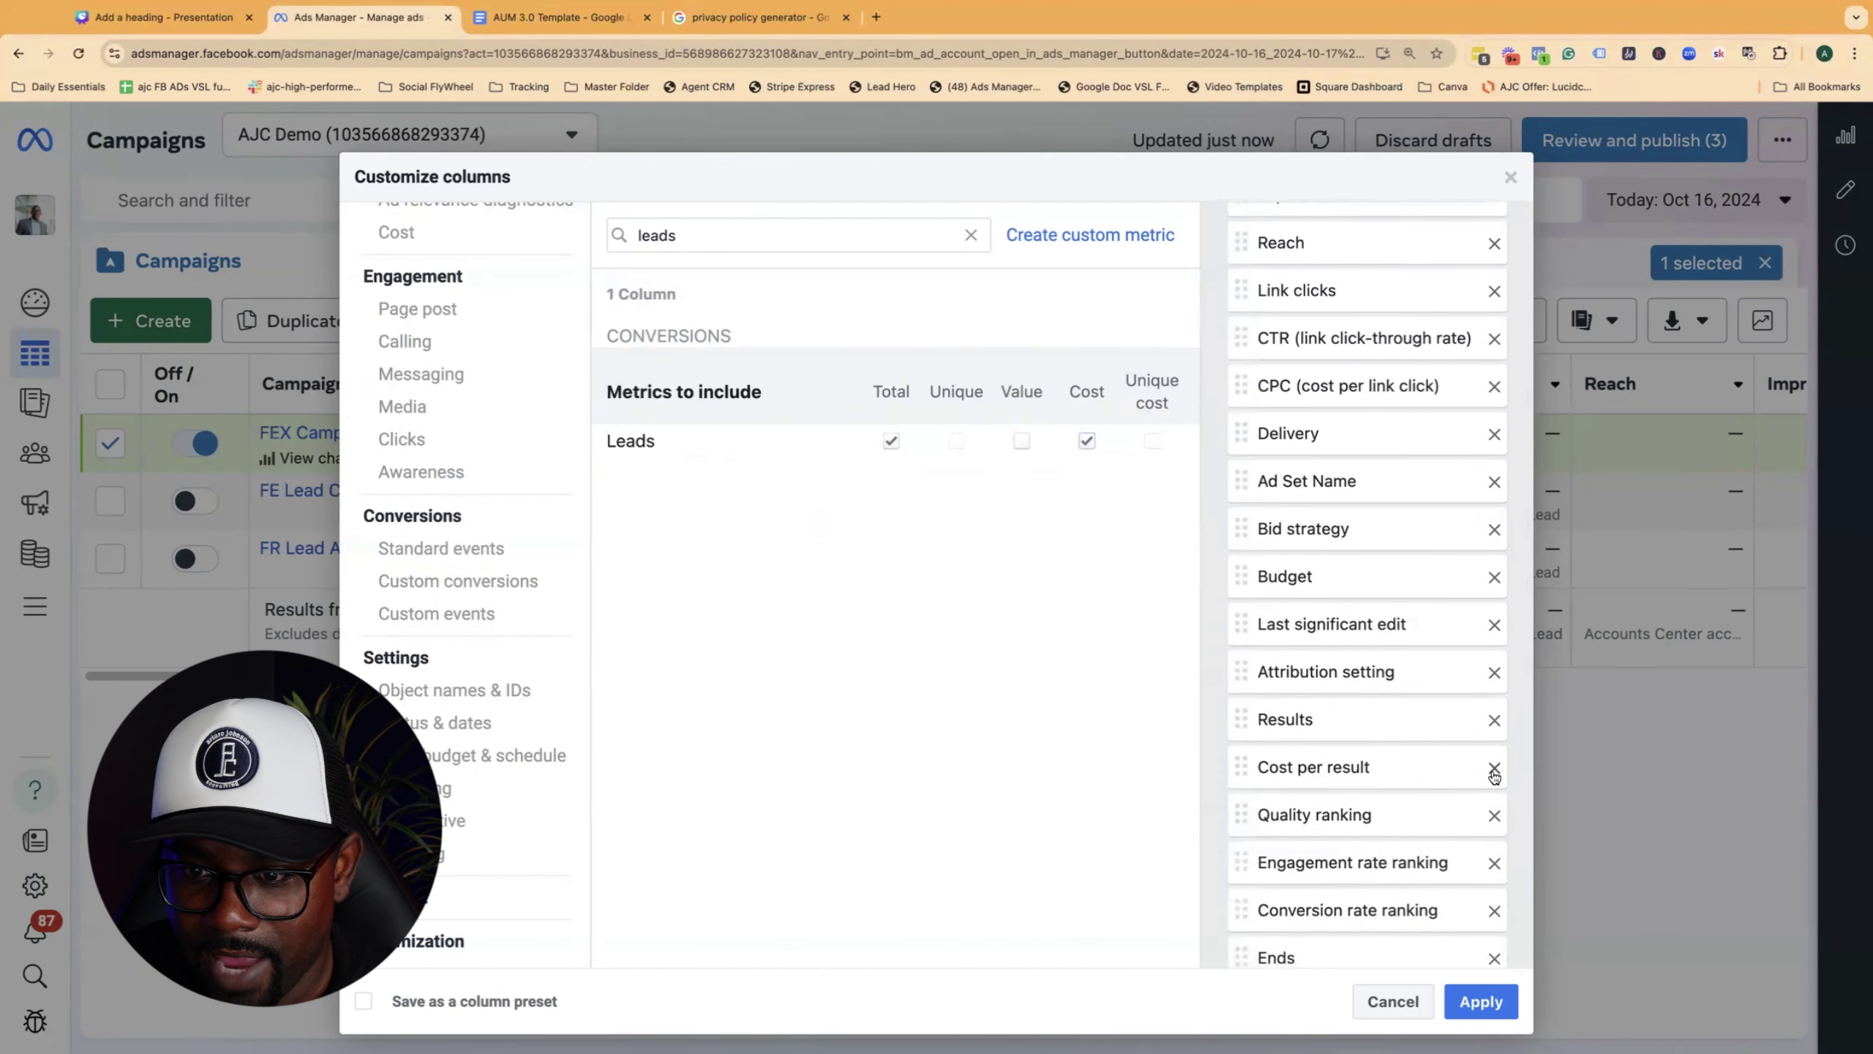
{"action": "left_click", "coordinate": [1494, 768]}
Move Leads below CPC and Cost per lead below Leads, checking against the Dashboard Tracking slide
{"action": "scroll", "coordinate": [1443, 771], "scroll_direction": "down", "scroll_amount": 3}
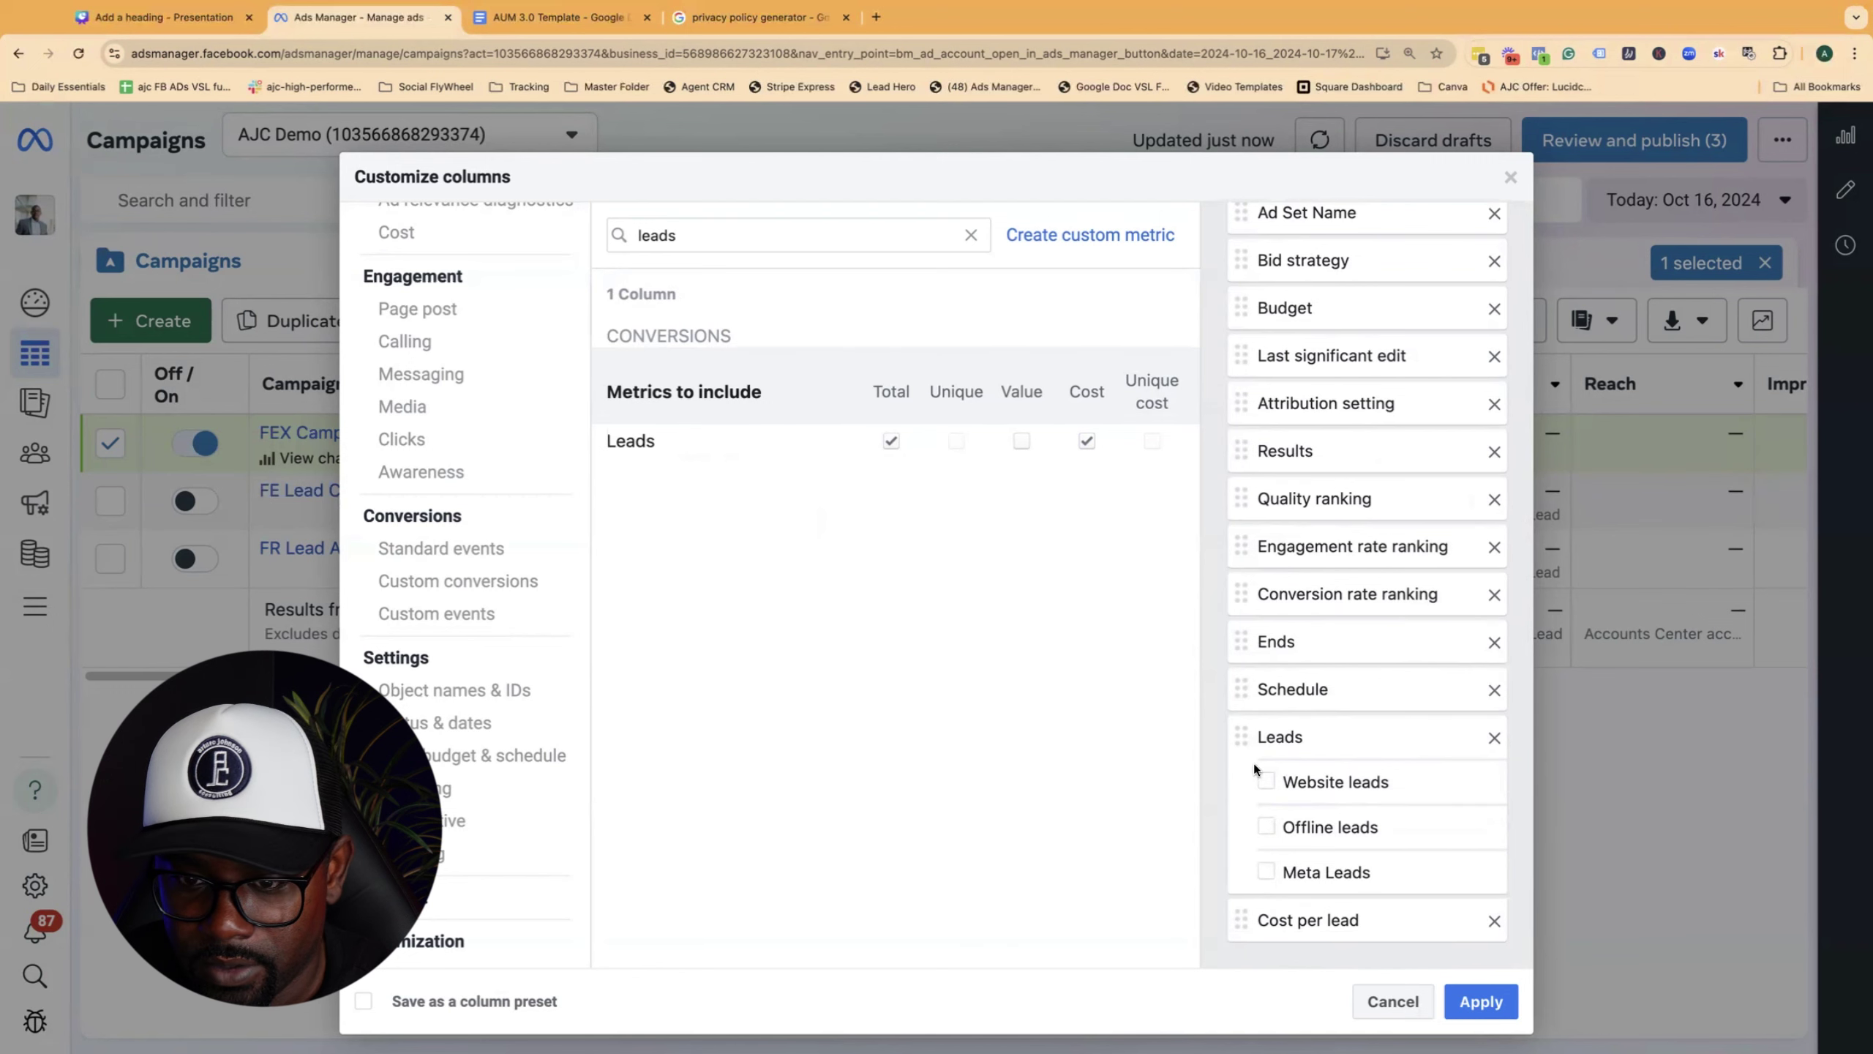
{"action": "left_click_drag", "start_coordinate": [1255, 769], "coordinate": [1246, 703]}
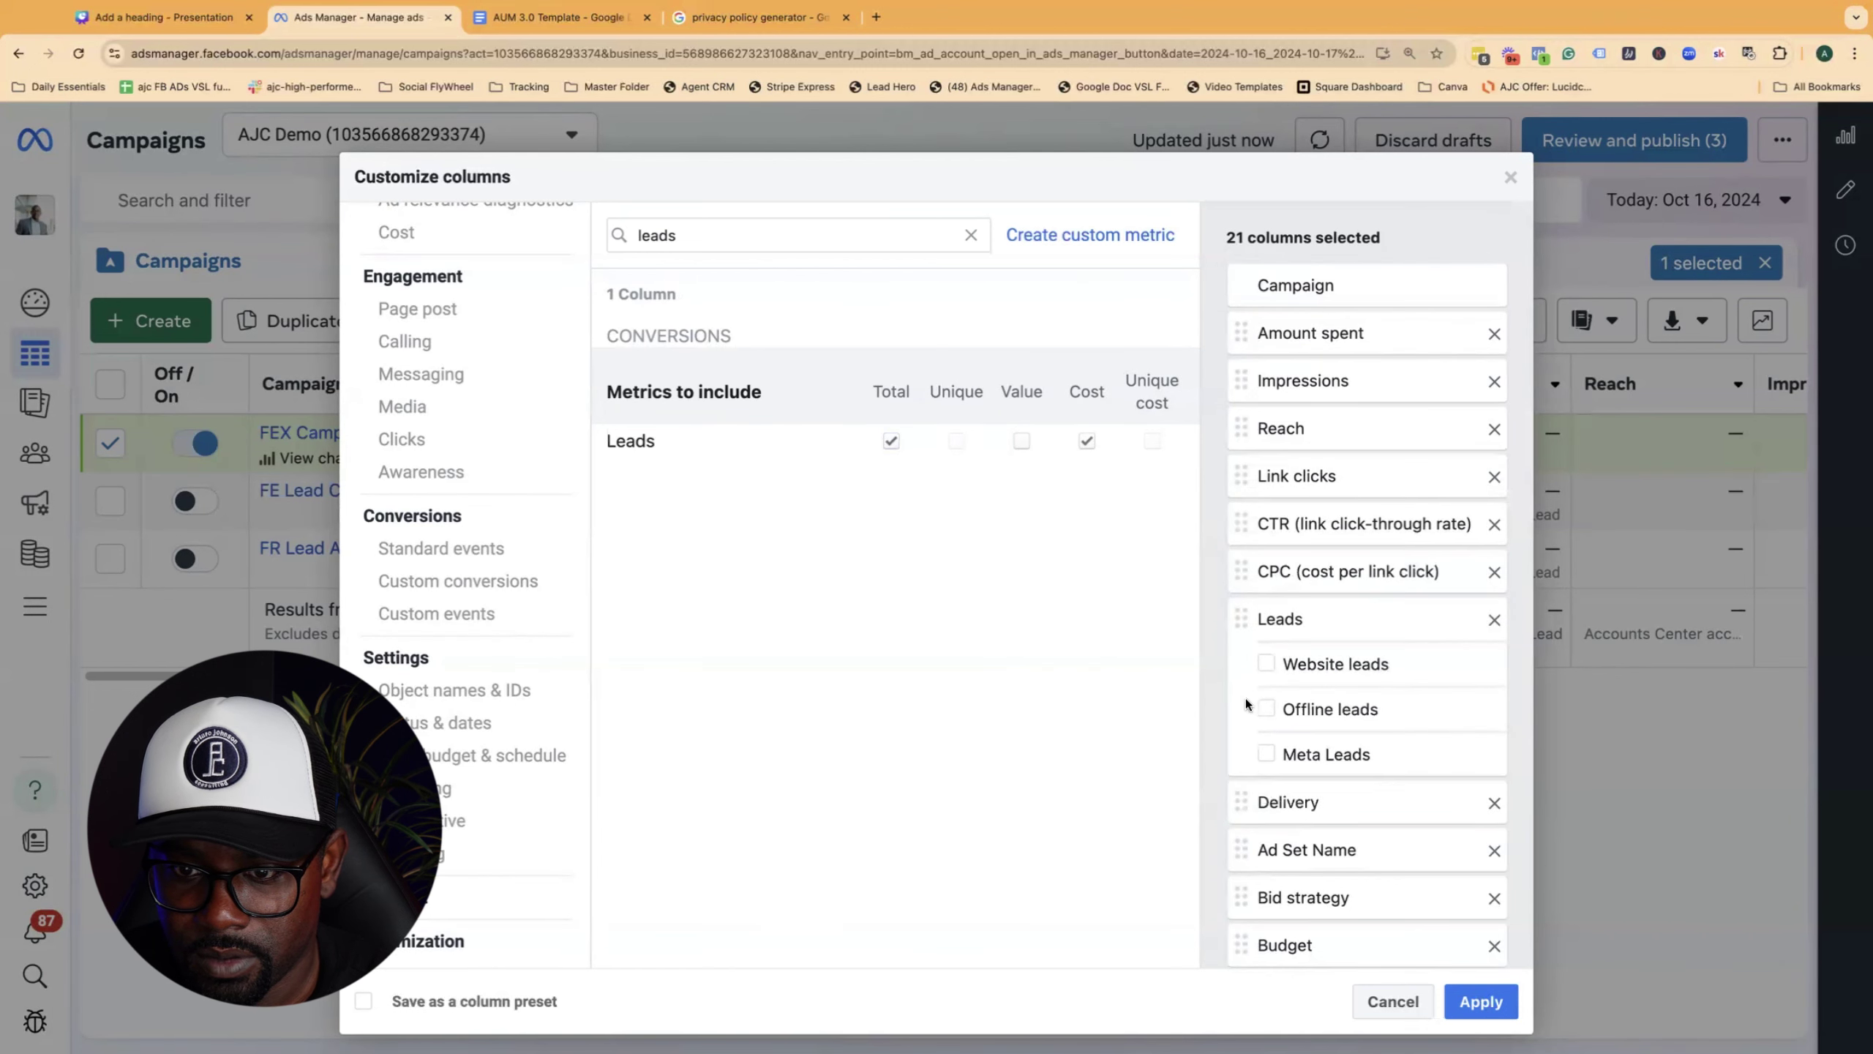
{"action": "scroll", "coordinate": [1313, 872], "scroll_direction": "down", "scroll_amount": 6}
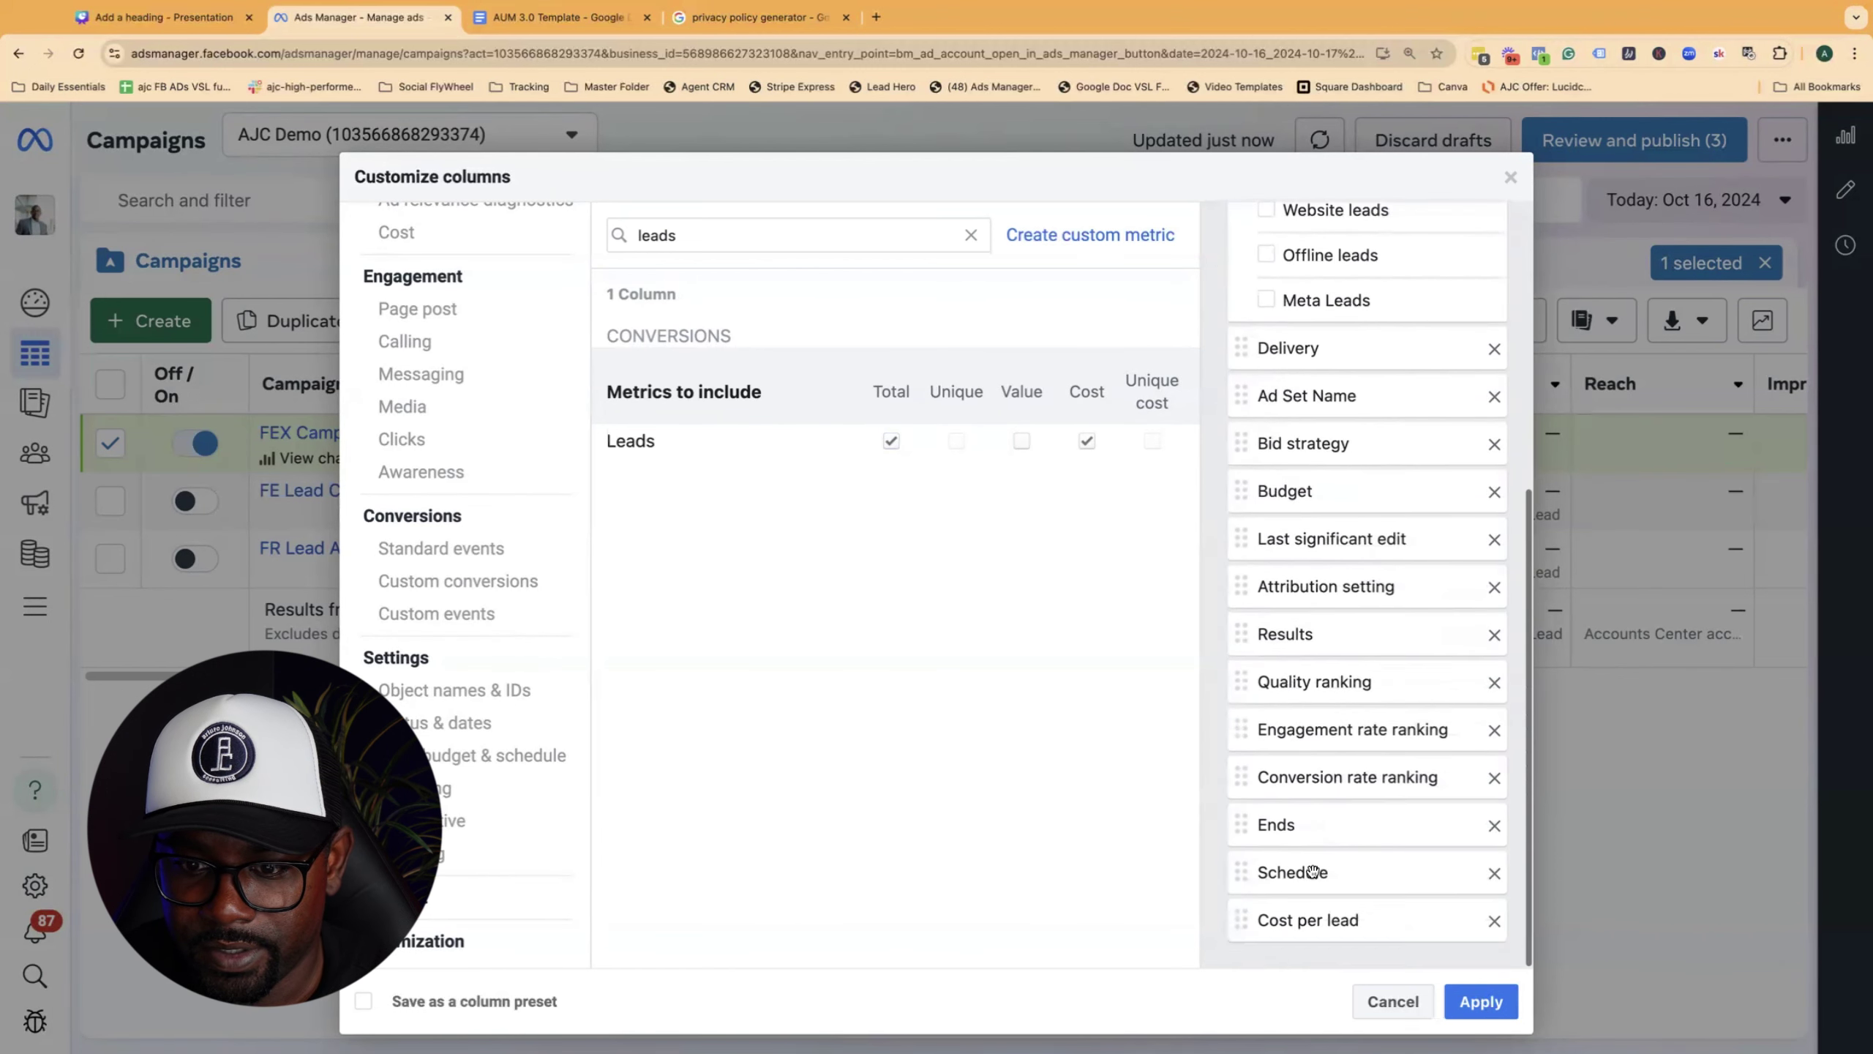
{"action": "left_click_drag", "start_coordinate": [1312, 919], "coordinate": [1329, 312]}
{"action": "scroll", "coordinate": [1355, 544], "scroll_direction": "up", "scroll_amount": 3}
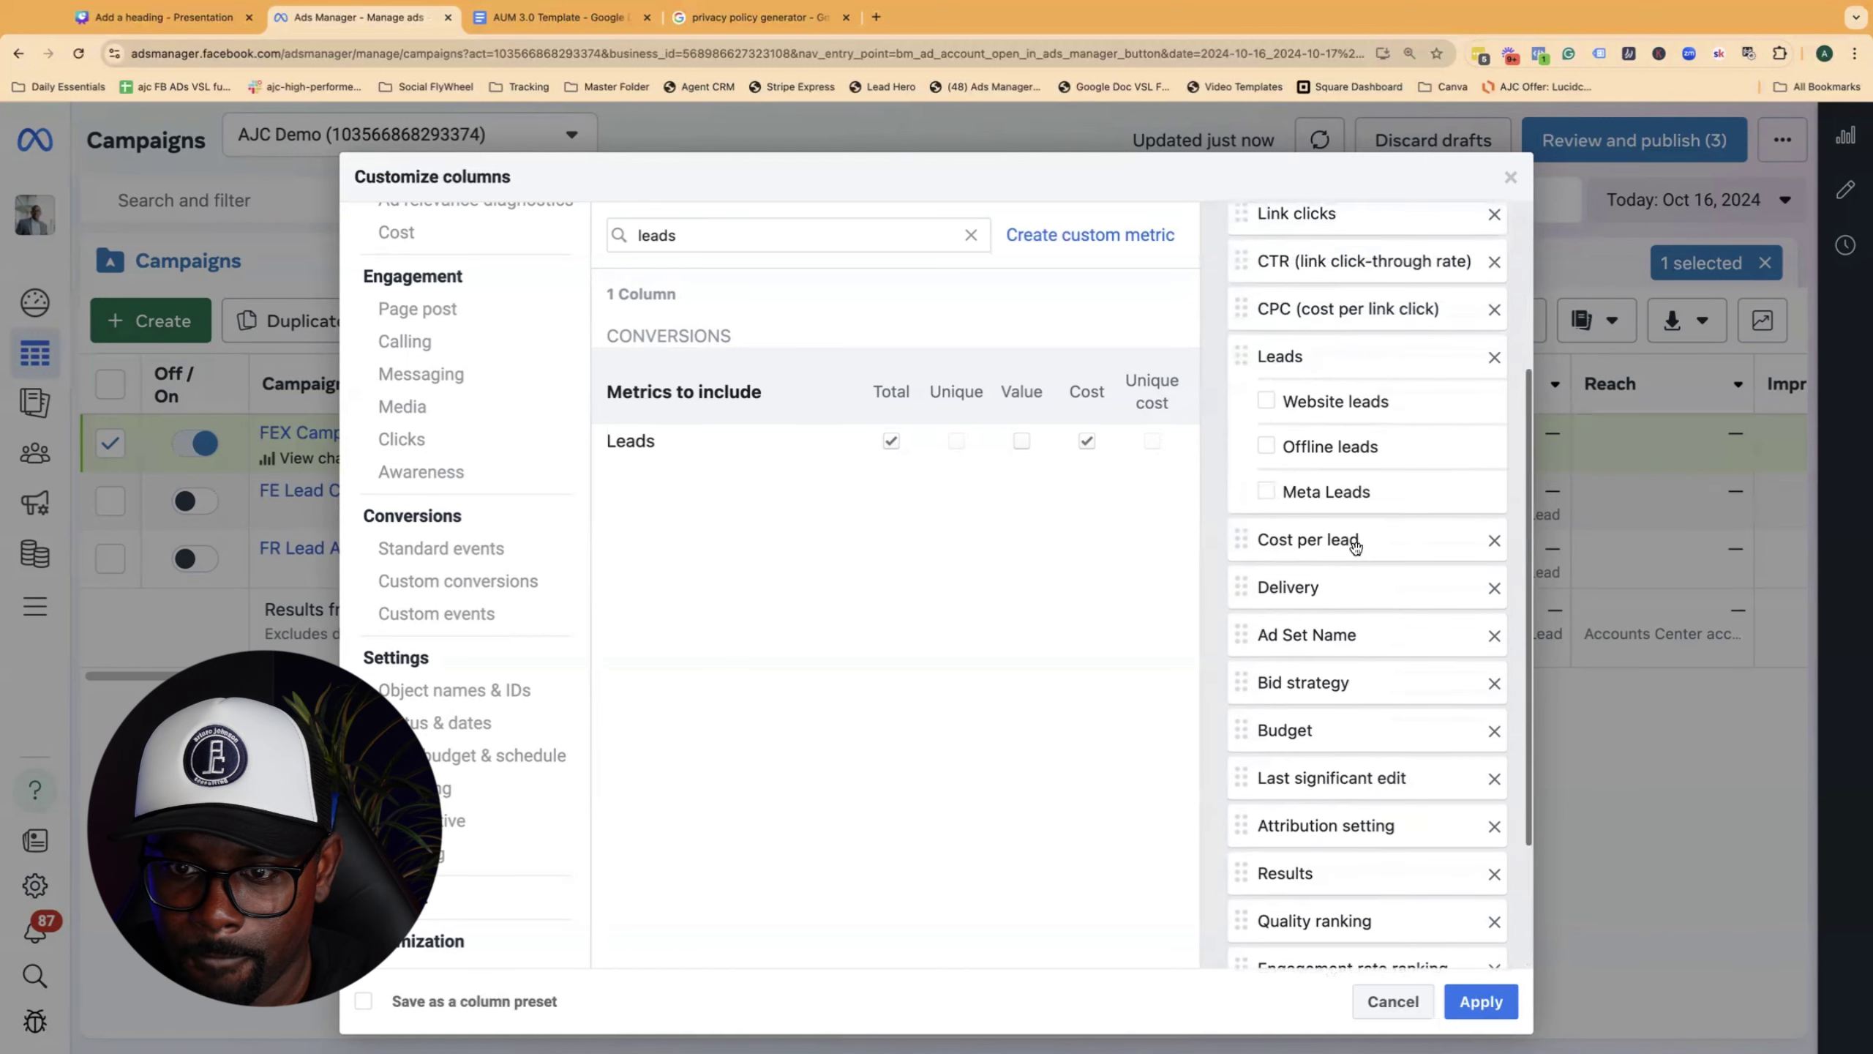
{"action": "left_click", "coordinate": [158, 20]}
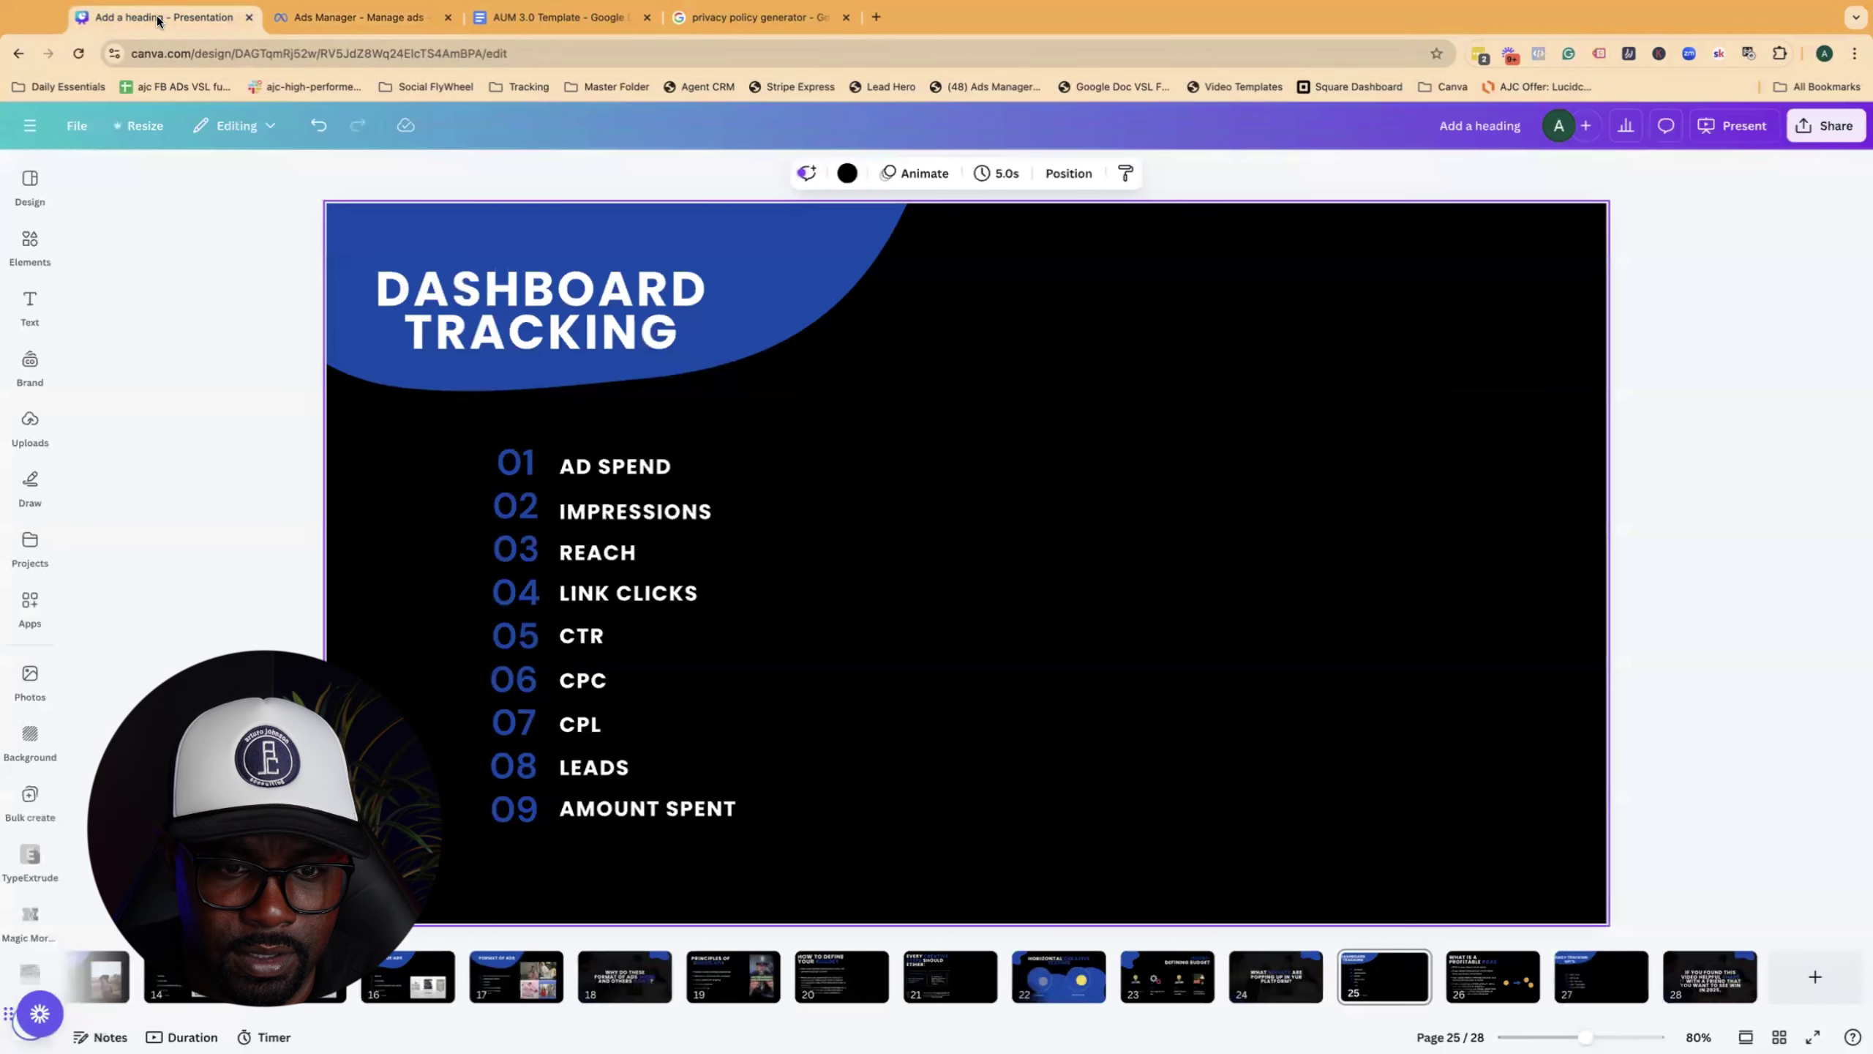
{"action": "left_click", "coordinate": [333, 16]}
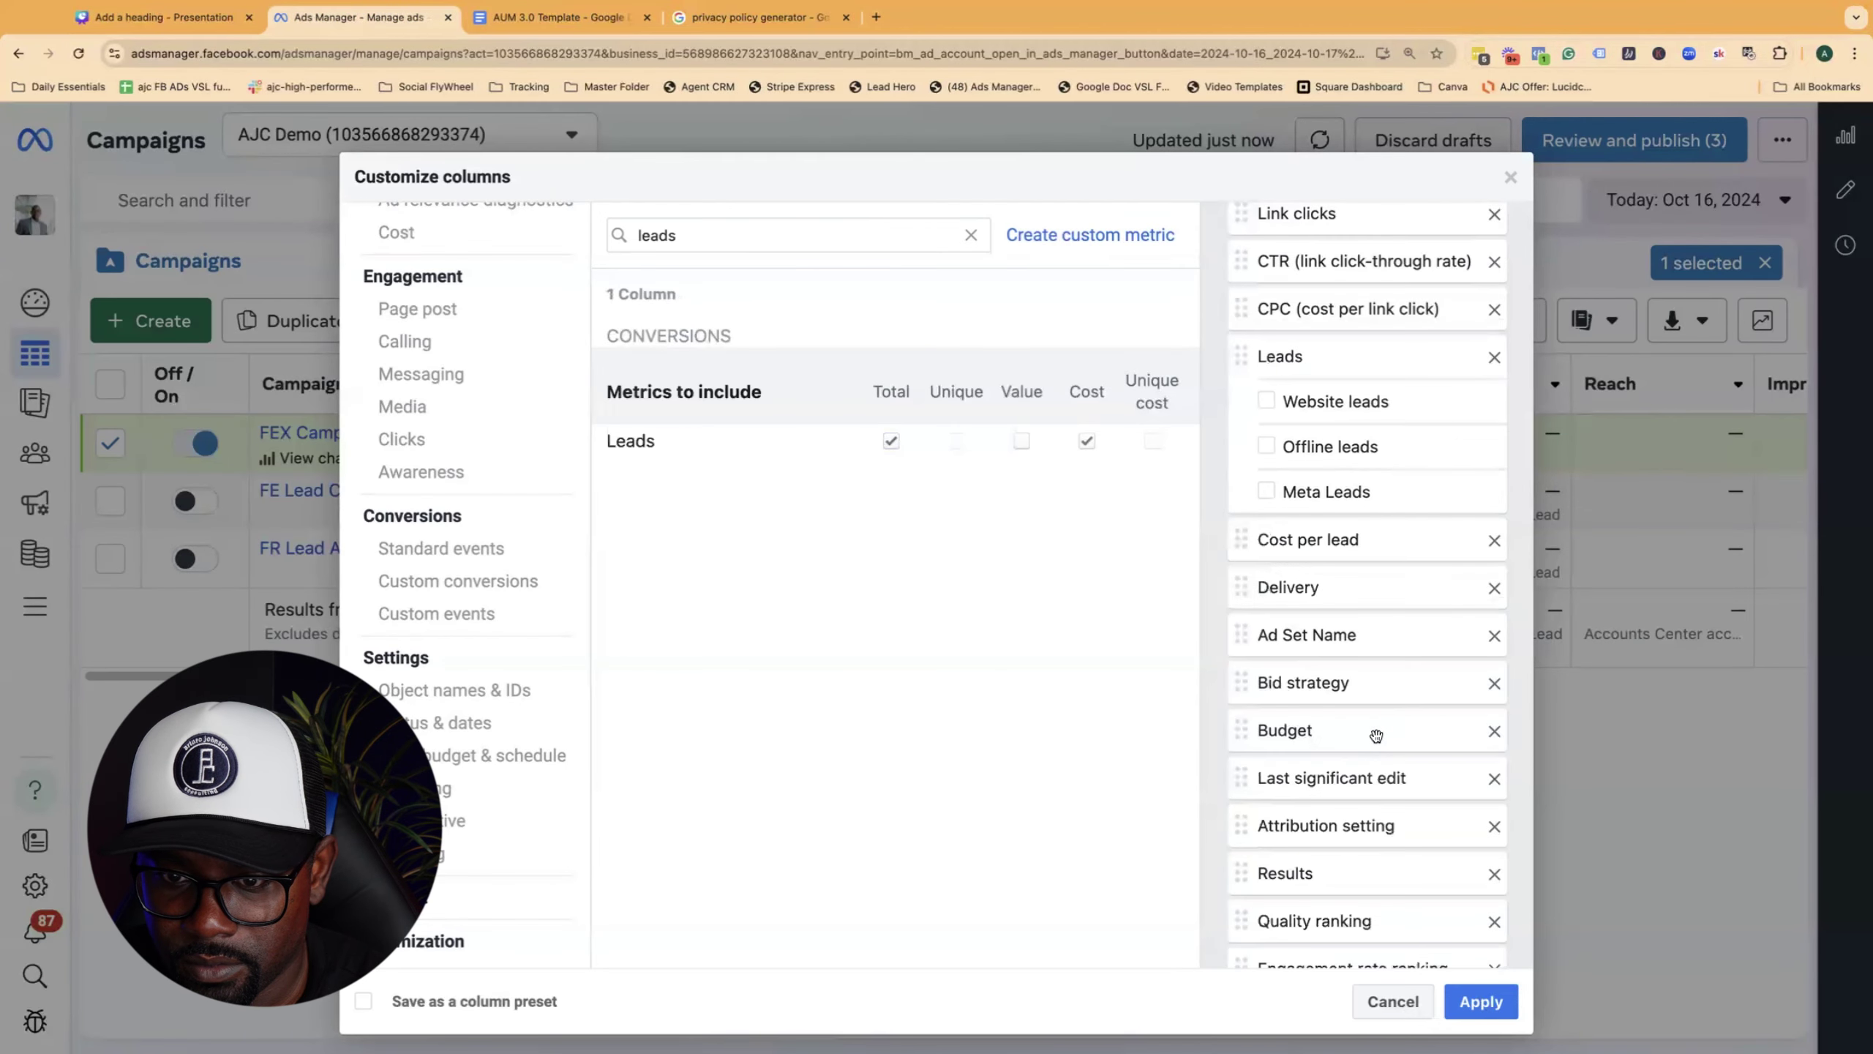
{"action": "scroll", "coordinate": [1368, 690], "scroll_direction": "up", "scroll_amount": 4}
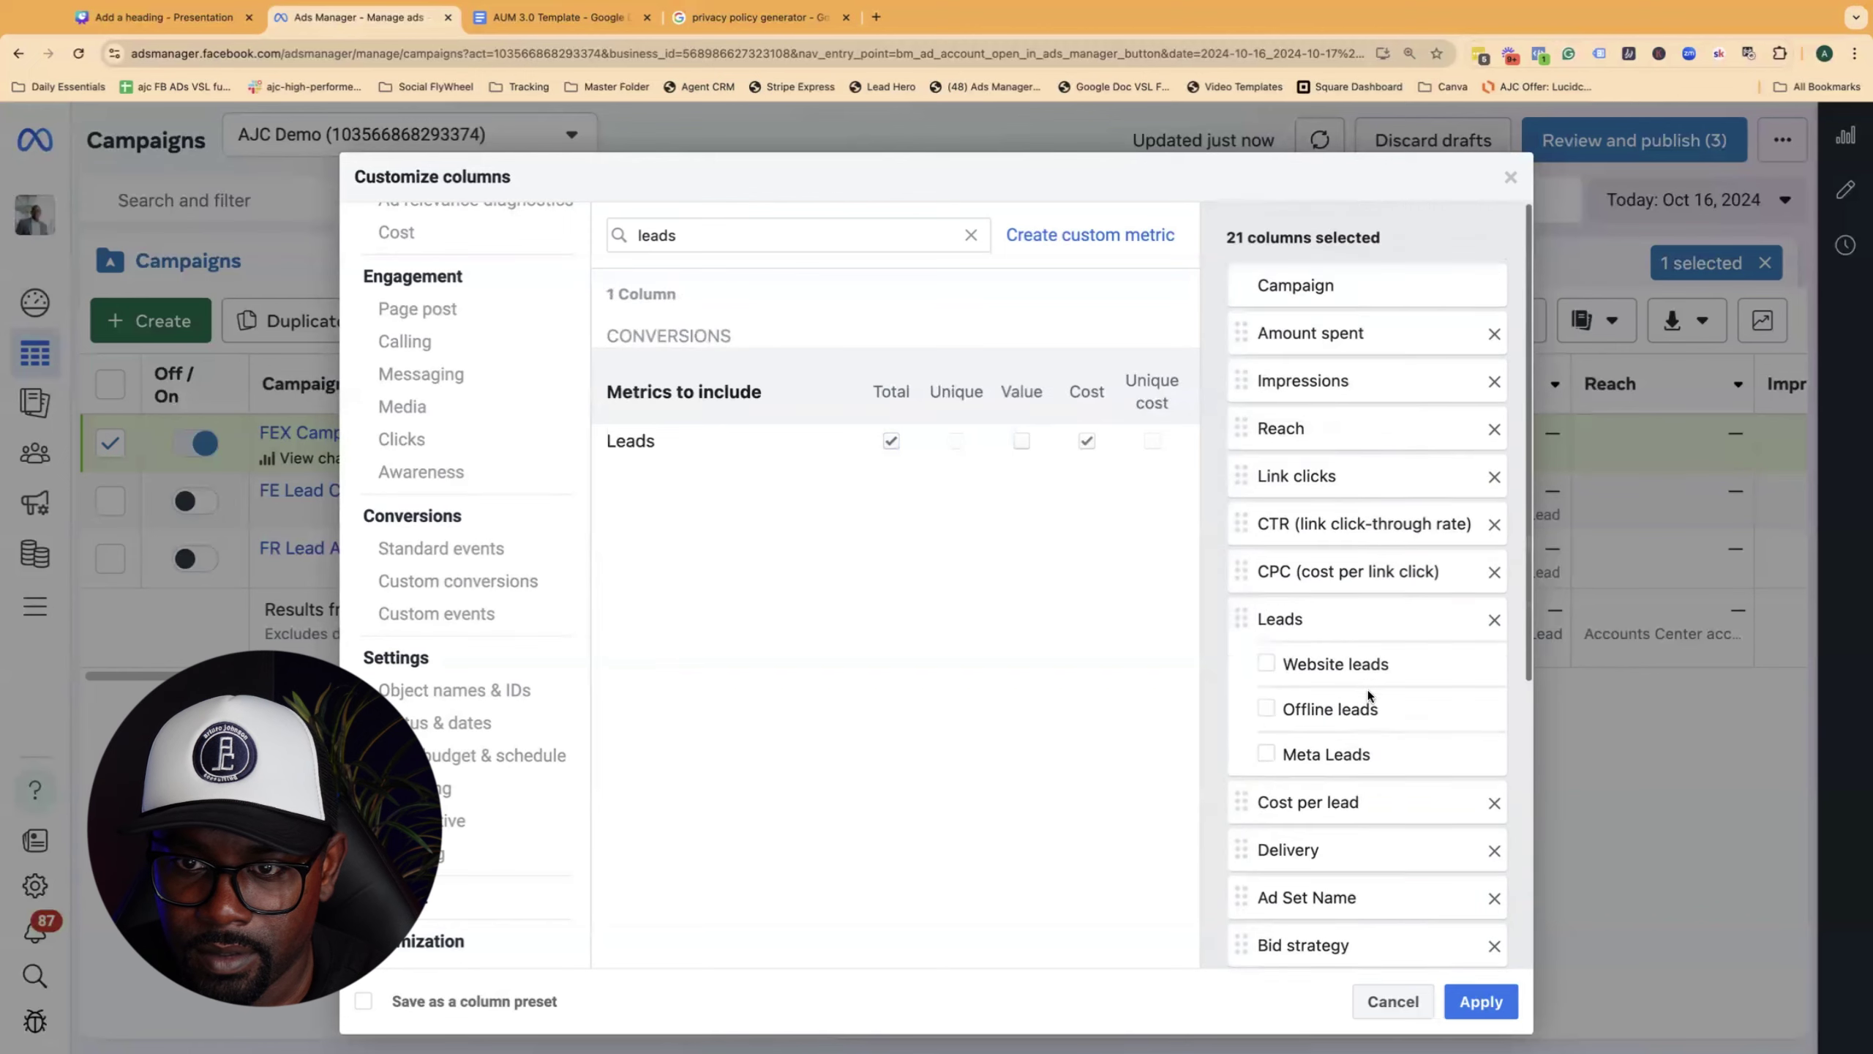
{"action": "scroll", "coordinate": [1331, 915], "scroll_direction": "down", "scroll_amount": 5}
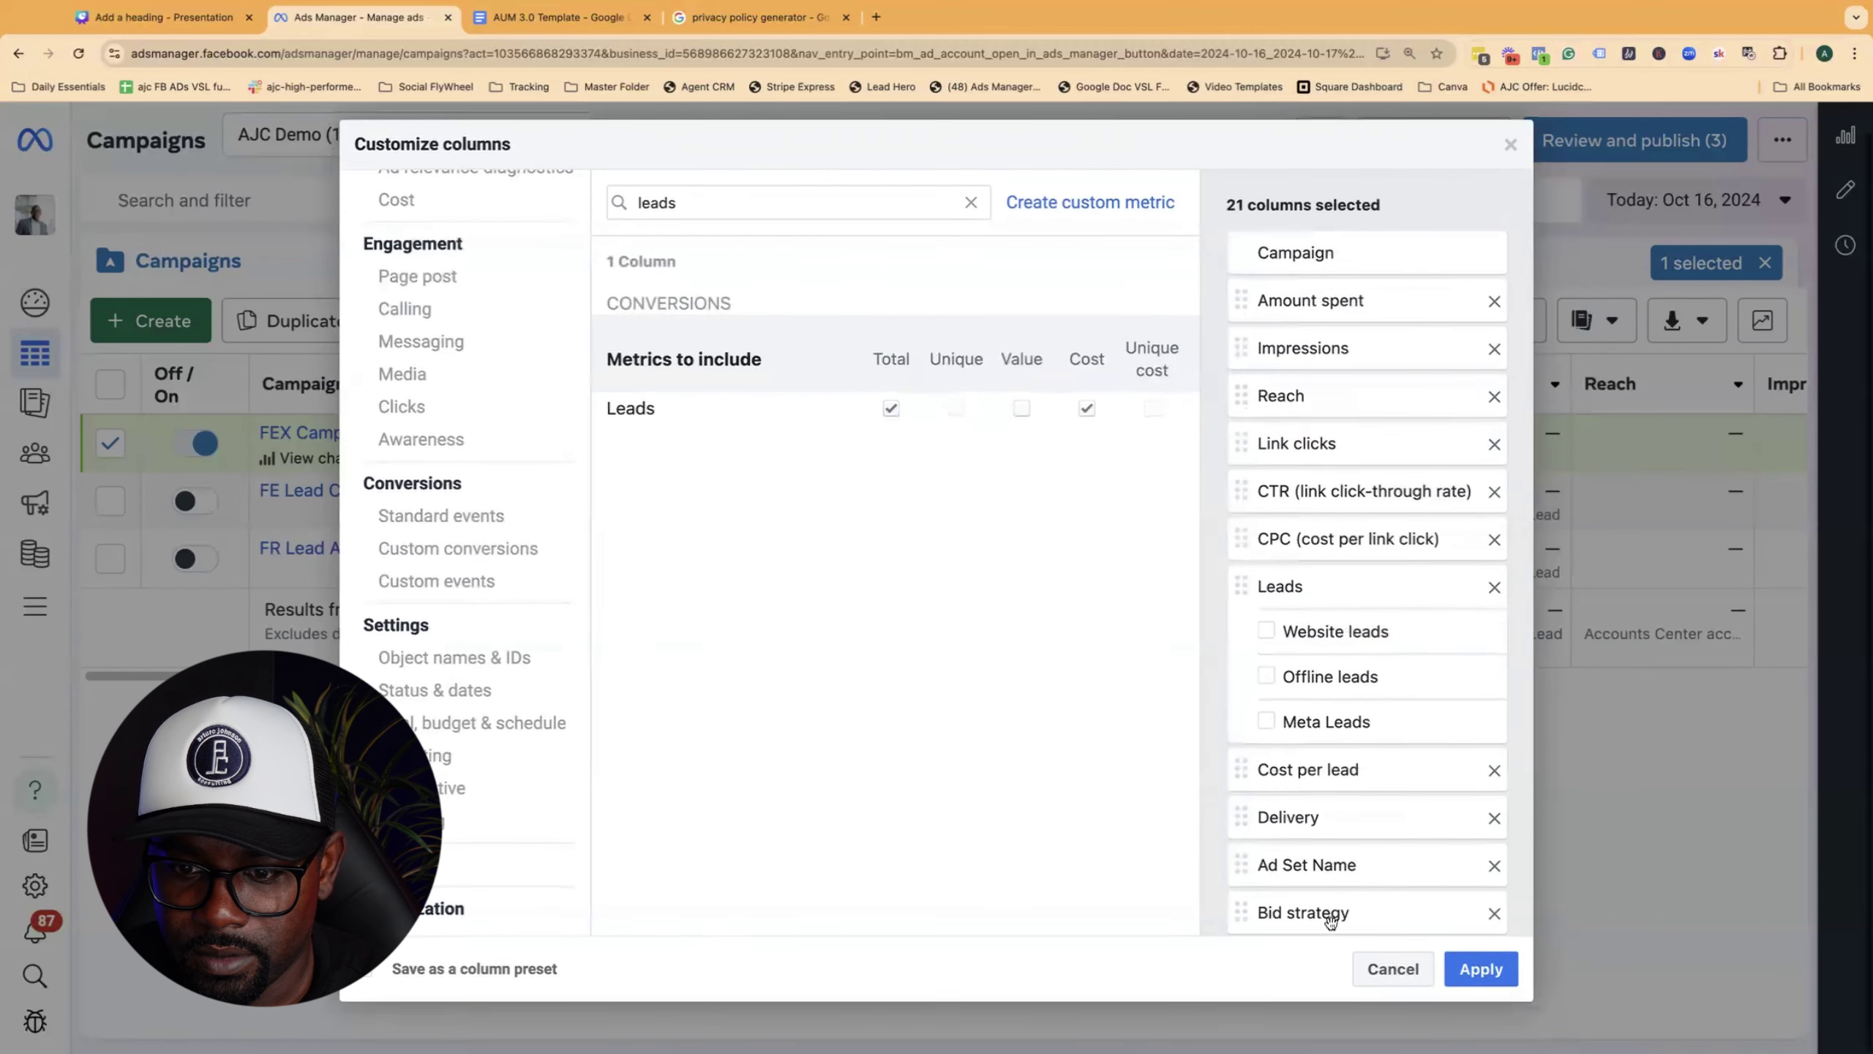
Move Budget to the top and Amount spent below Cost per lead; remove Delivery, Ad Set Name, Bid strategy, Last significant edit, Attribution setting
{"action": "left_click_drag", "start_coordinate": [1321, 815], "coordinate": [1310, 303]}
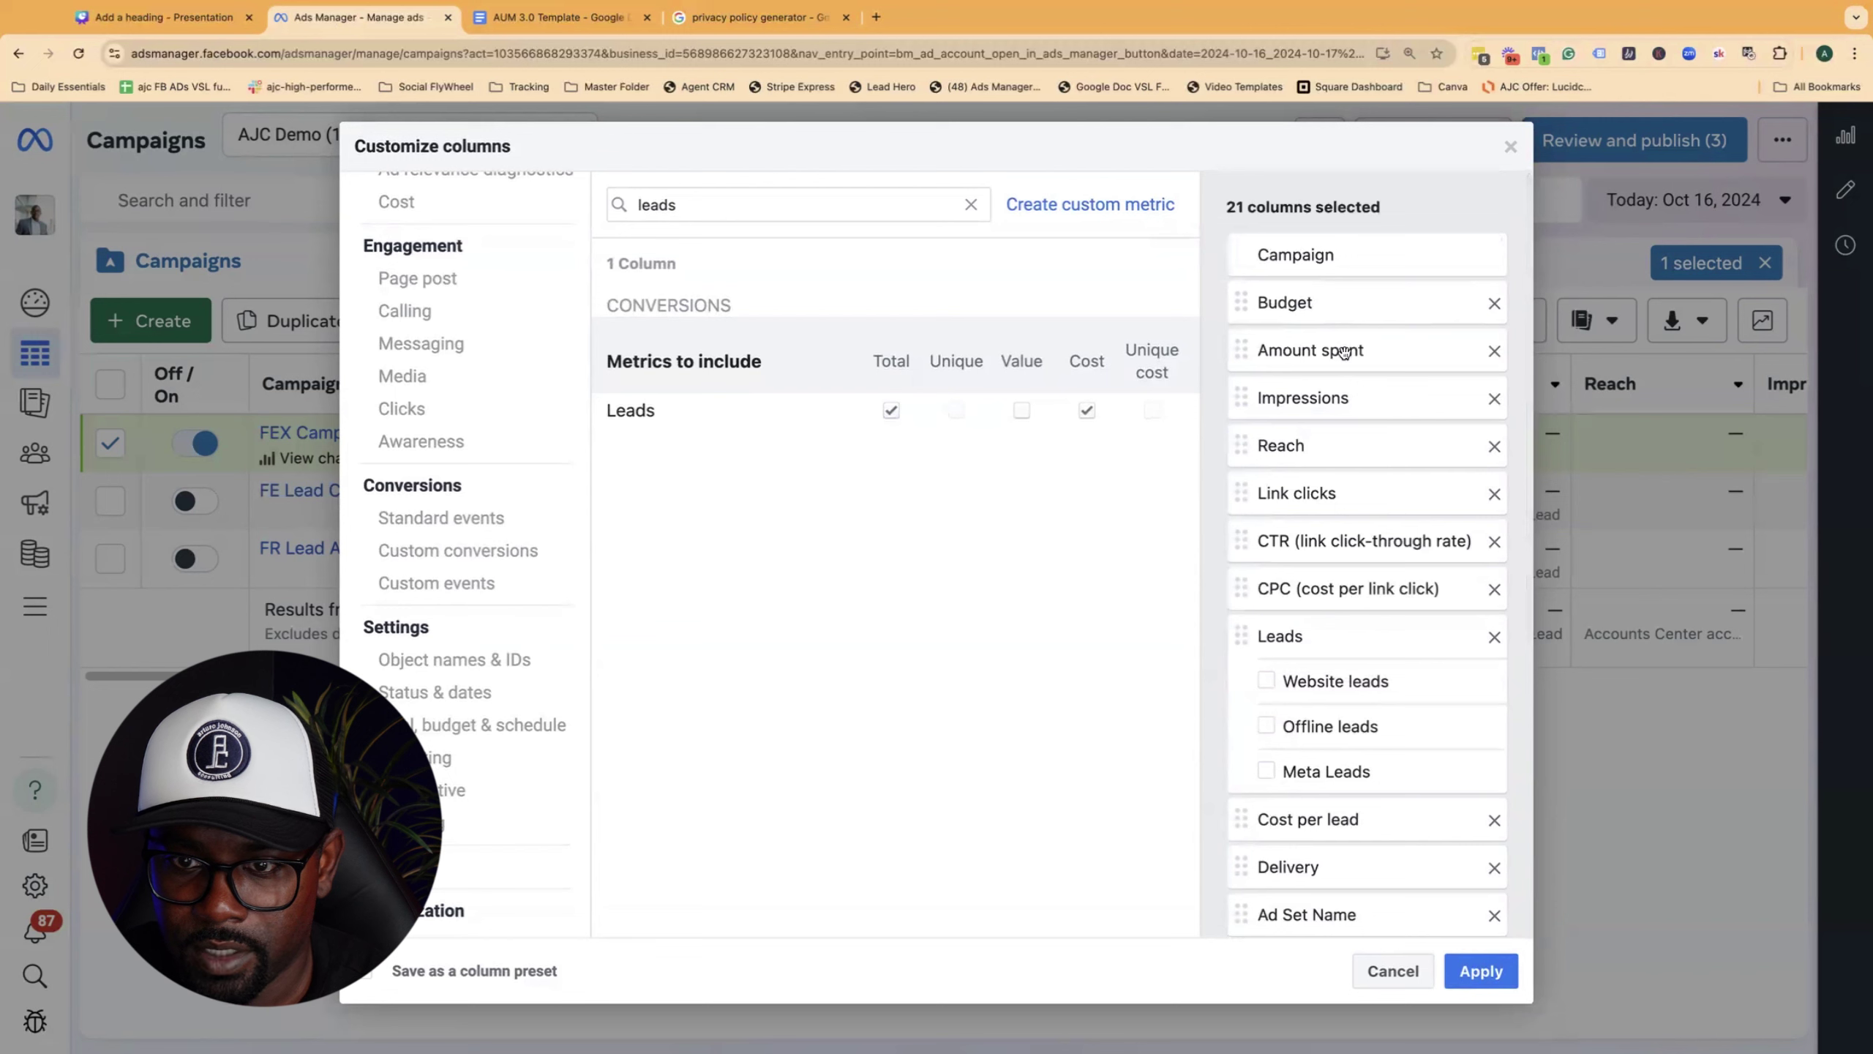
{"action": "left_click_drag", "start_coordinate": [1345, 356], "coordinate": [1336, 838]}
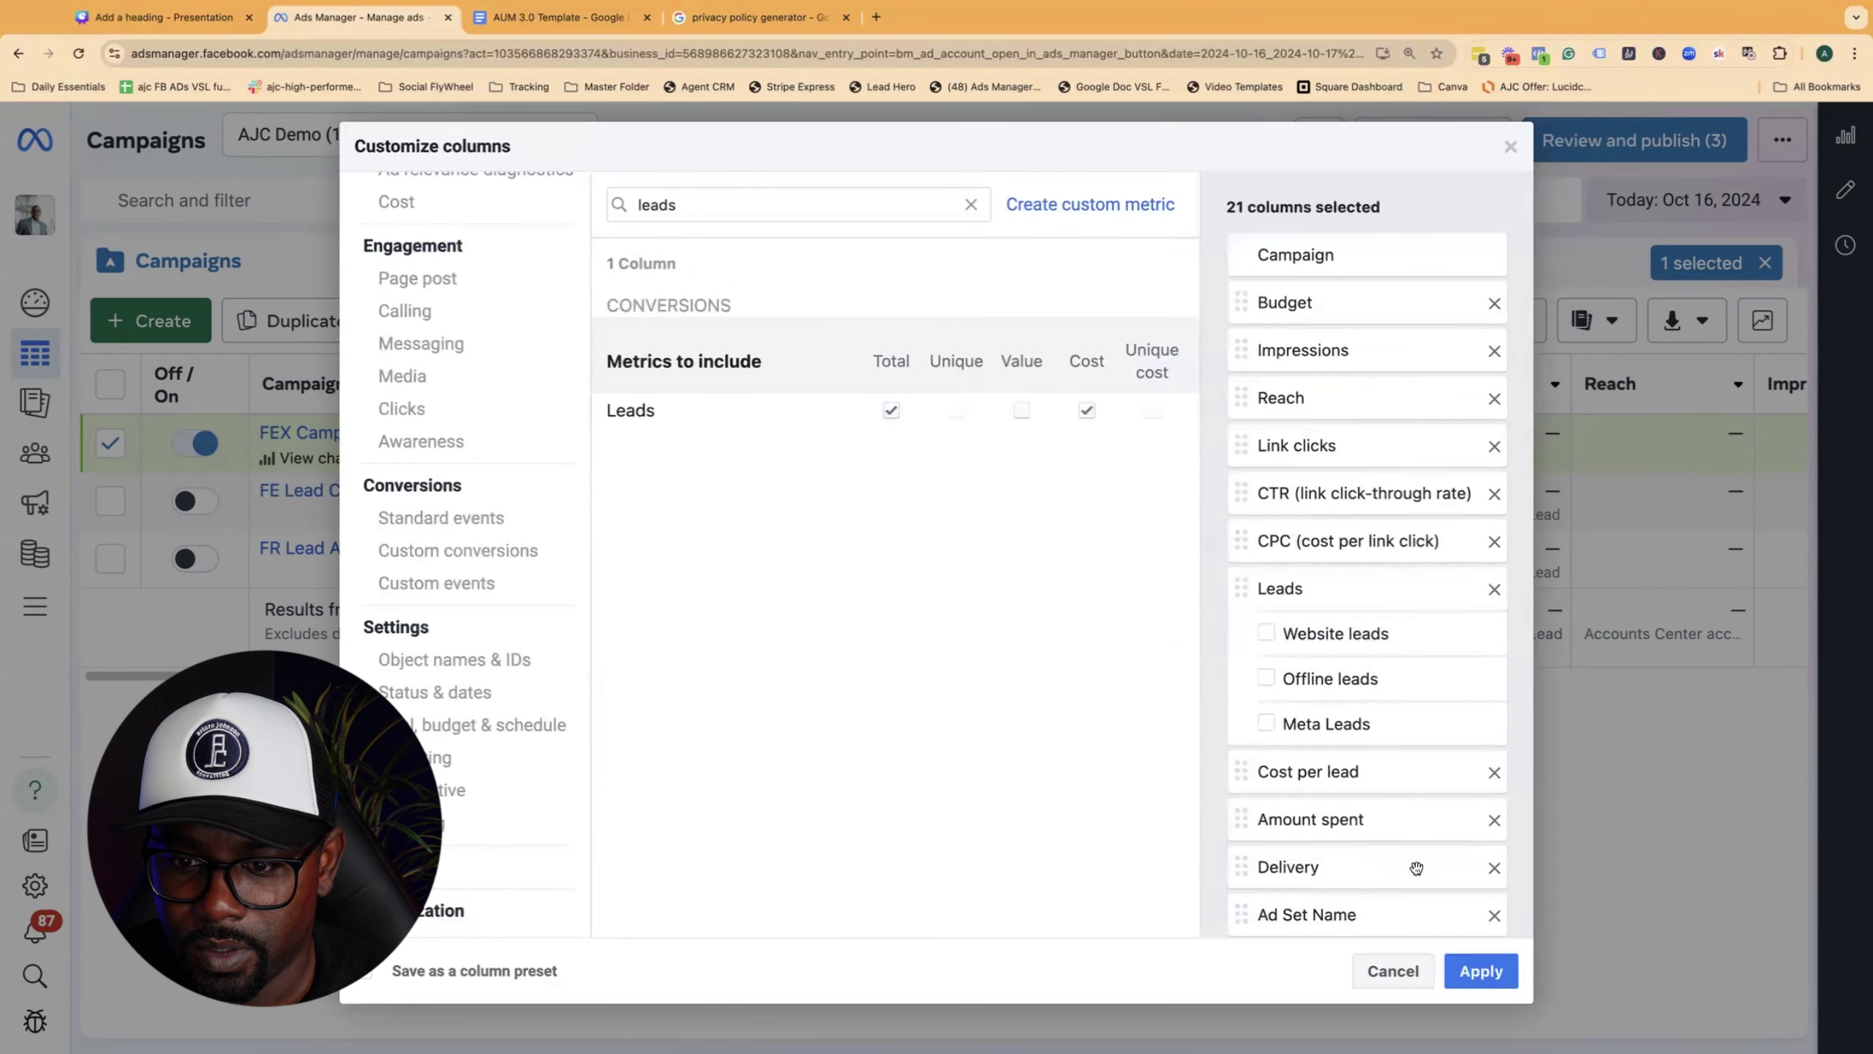
{"action": "left_click", "coordinate": [1496, 869]}
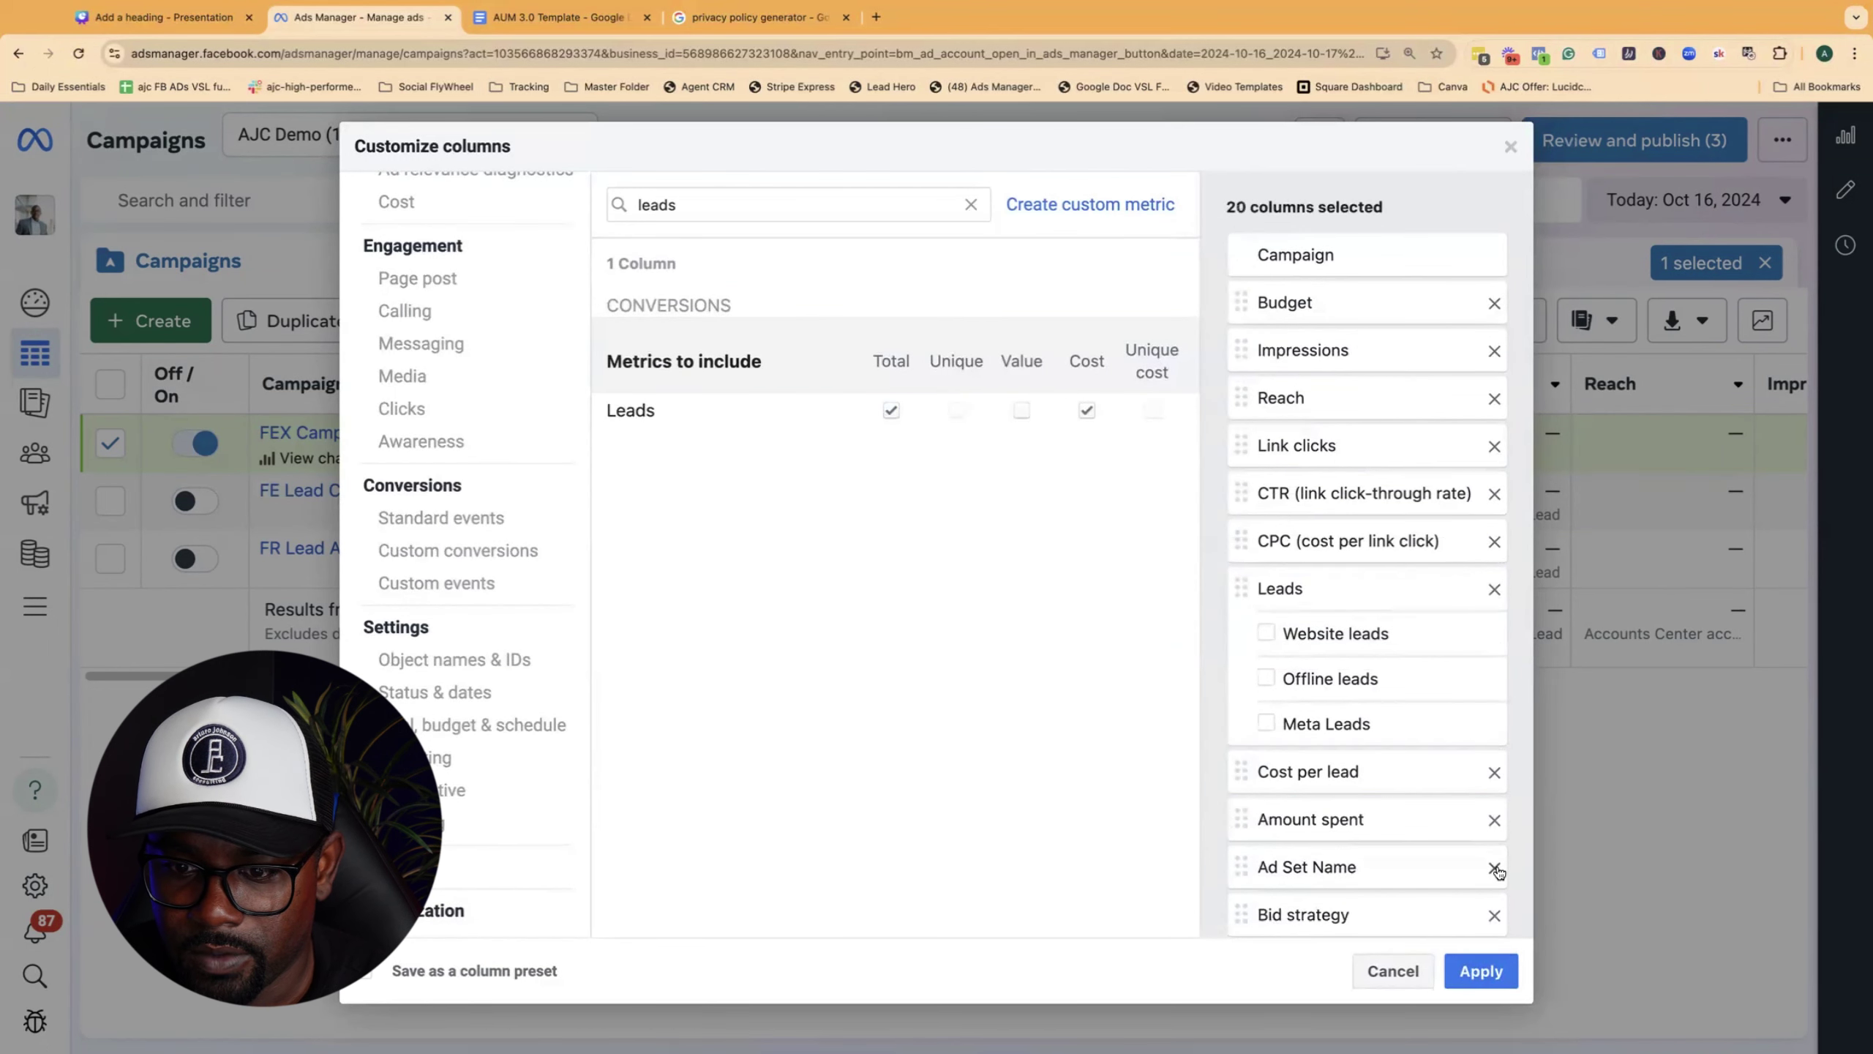
{"action": "left_click", "coordinate": [1495, 868]}
{"action": "left_click", "coordinate": [1495, 869]}
{"action": "left_click", "coordinate": [1494, 870]}
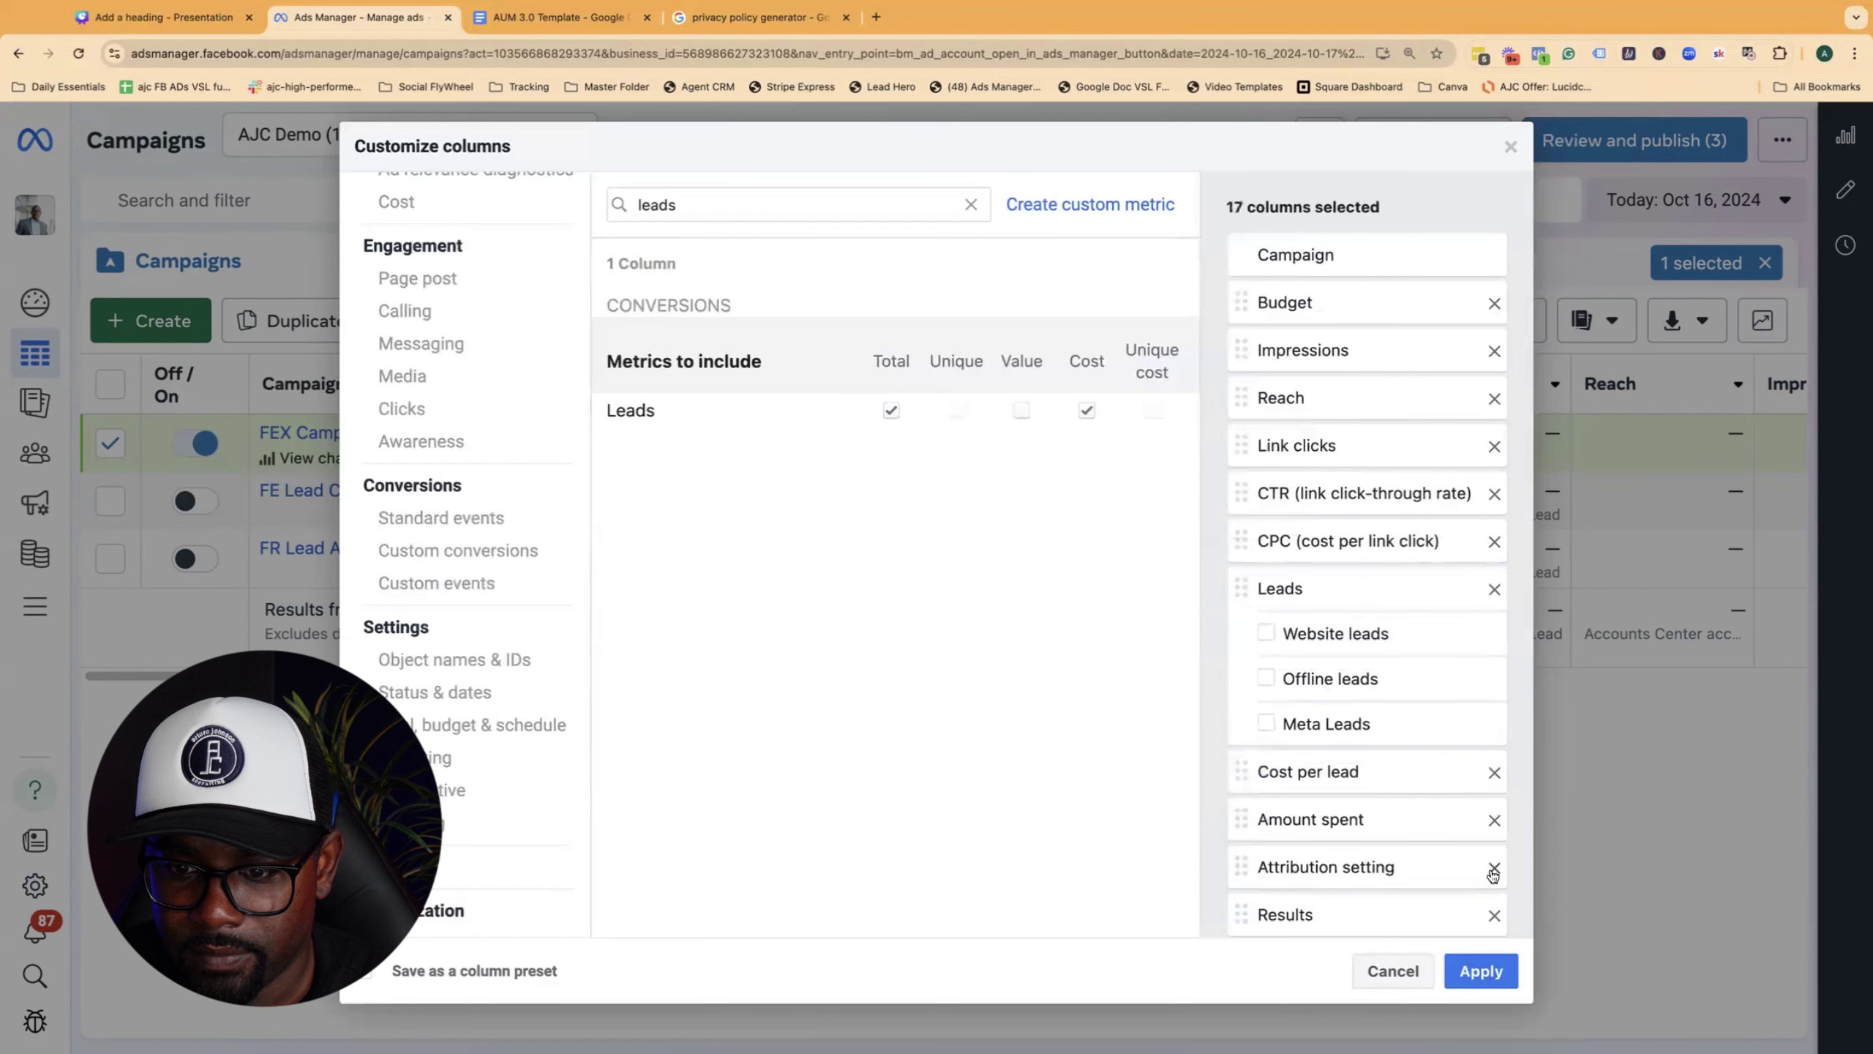
{"action": "left_click", "coordinate": [1494, 869]}
Remove Results, the three ranking columns, Ends and Schedule, then apply the column set
{"action": "left_click", "coordinate": [1493, 869]}
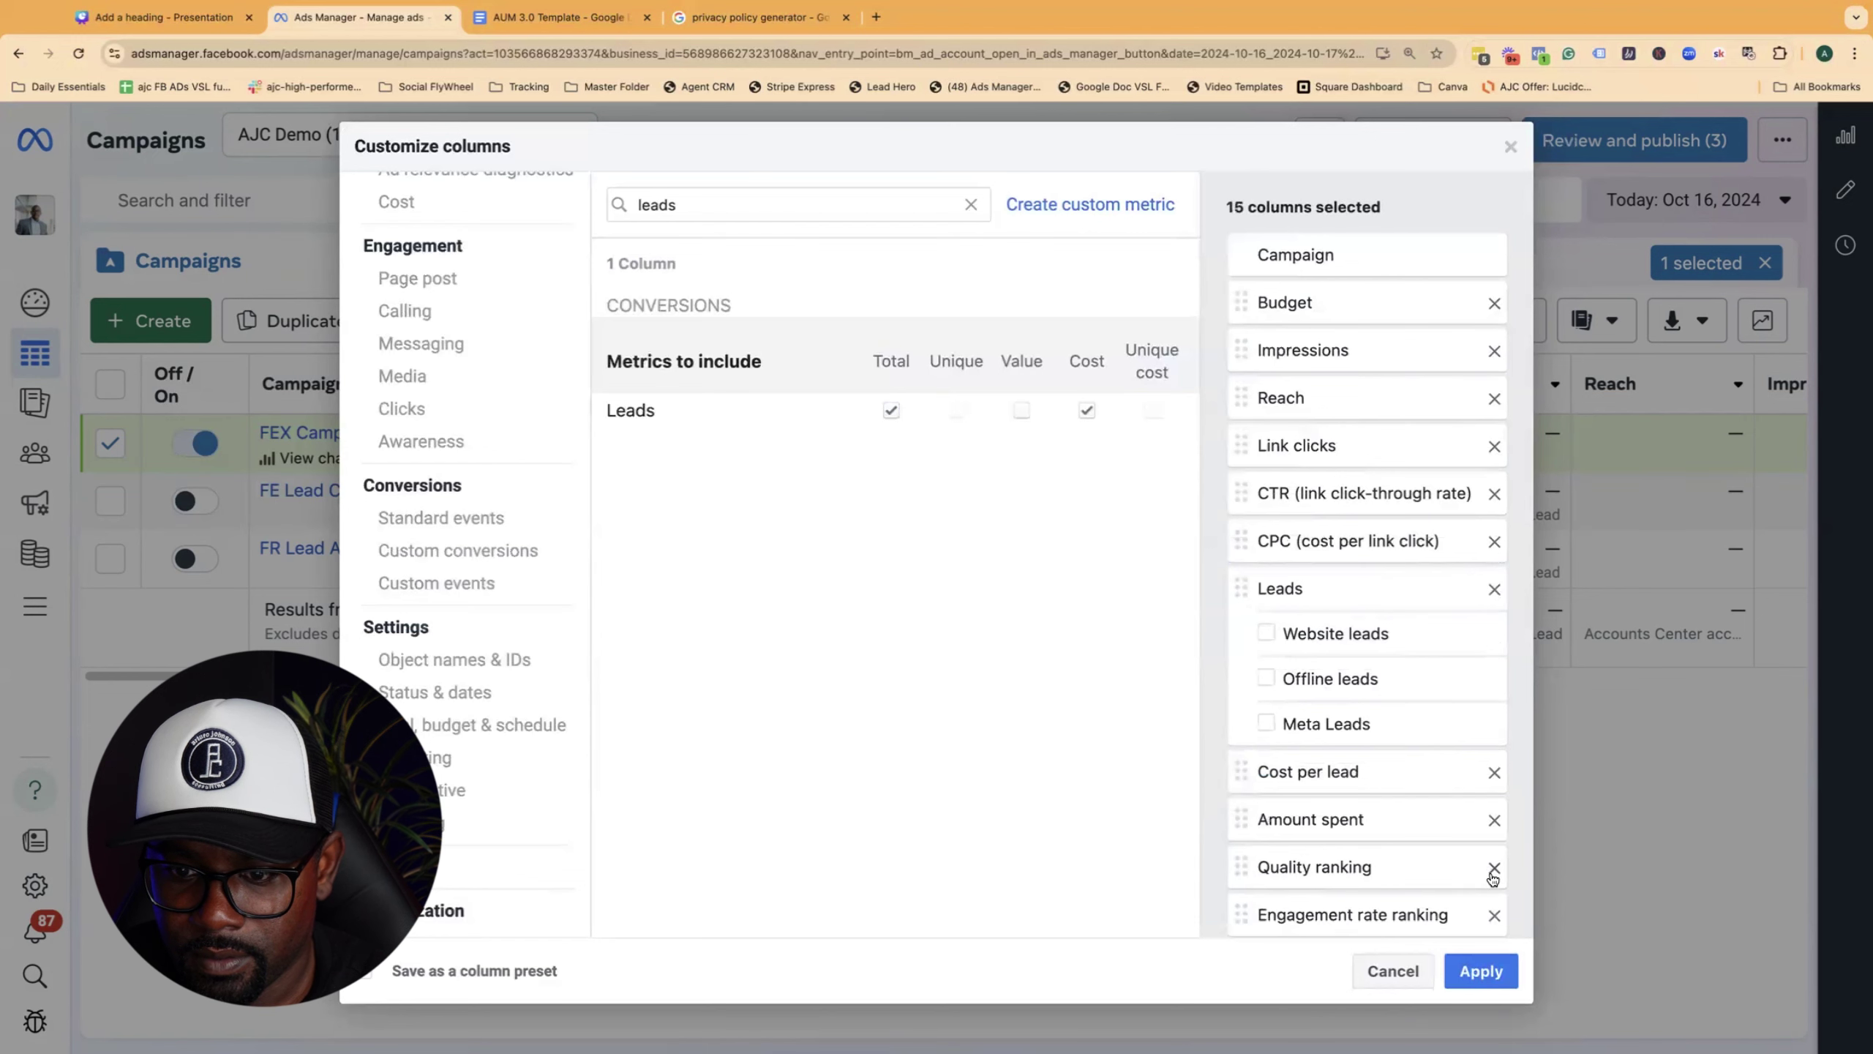
{"action": "left_click", "coordinate": [1494, 871]}
{"action": "left_click", "coordinate": [1494, 871]}
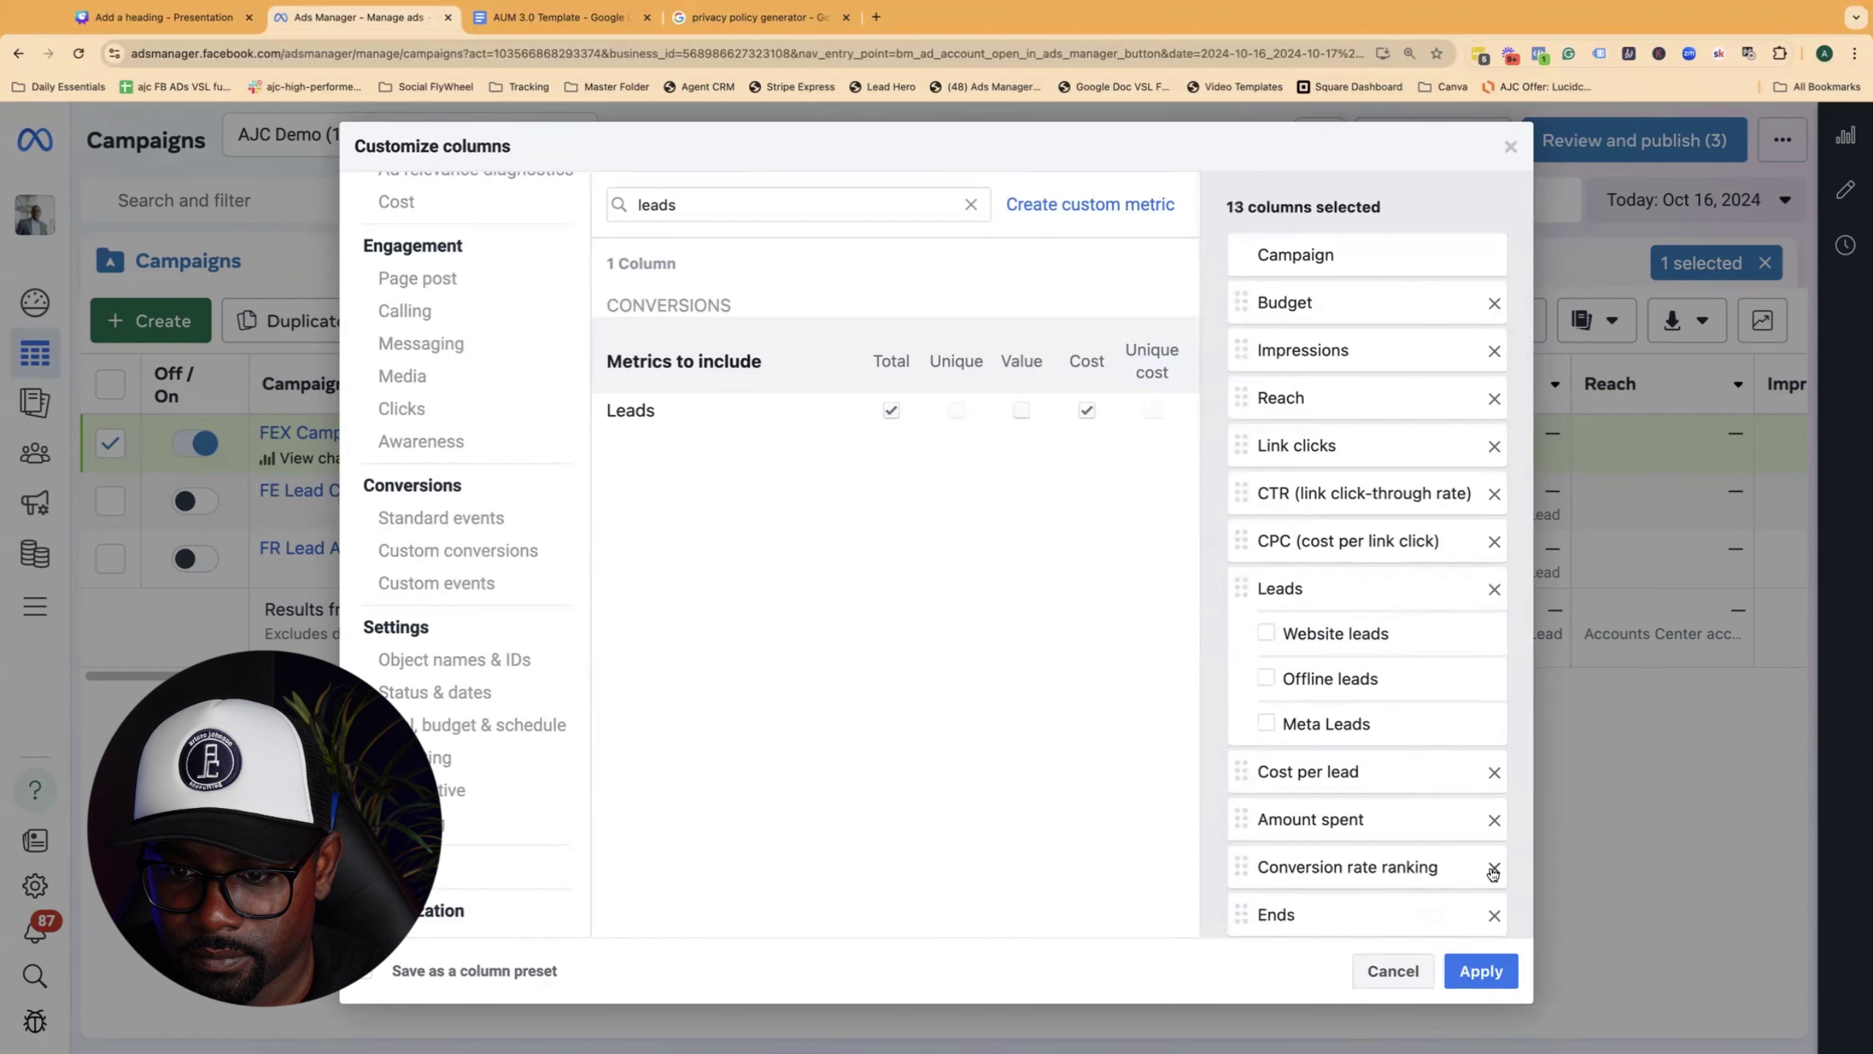
{"action": "left_click", "coordinate": [1493, 871]}
{"action": "left_click", "coordinate": [1494, 870]}
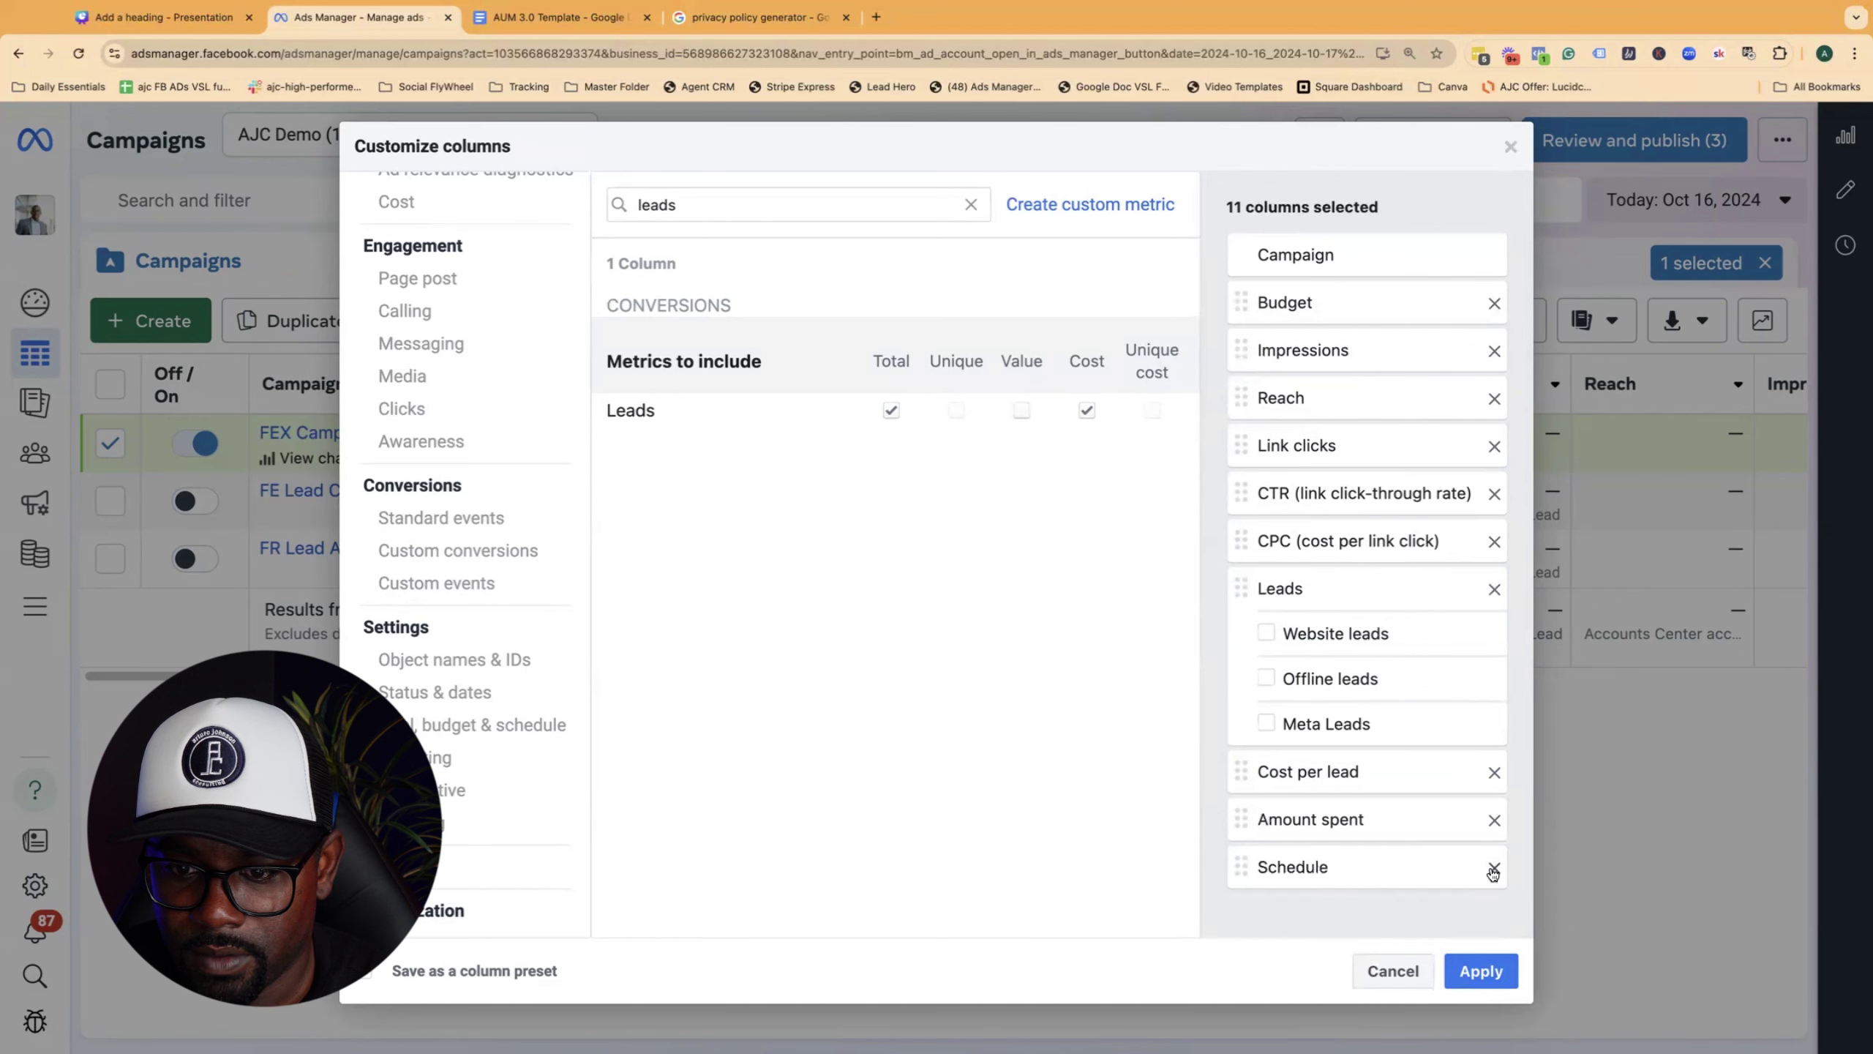
{"action": "left_click", "coordinate": [1494, 870]}
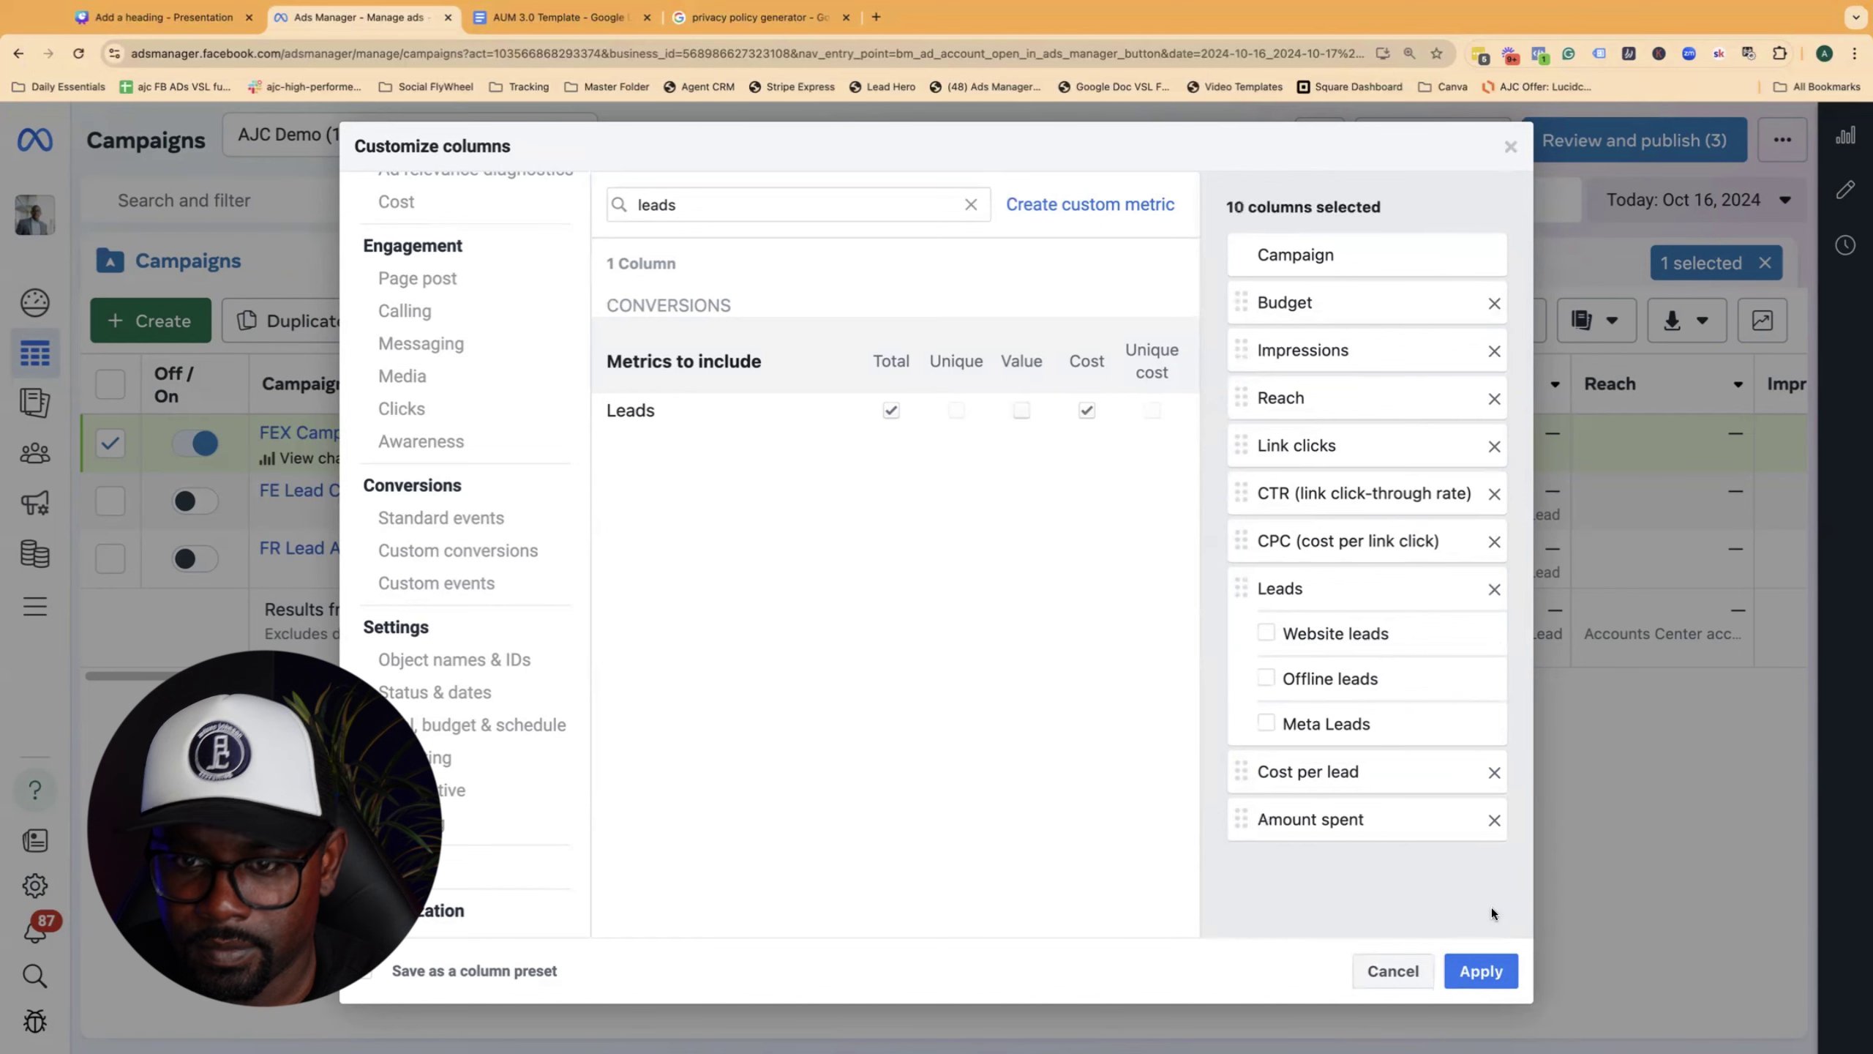
{"action": "left_click", "coordinate": [1495, 971]}
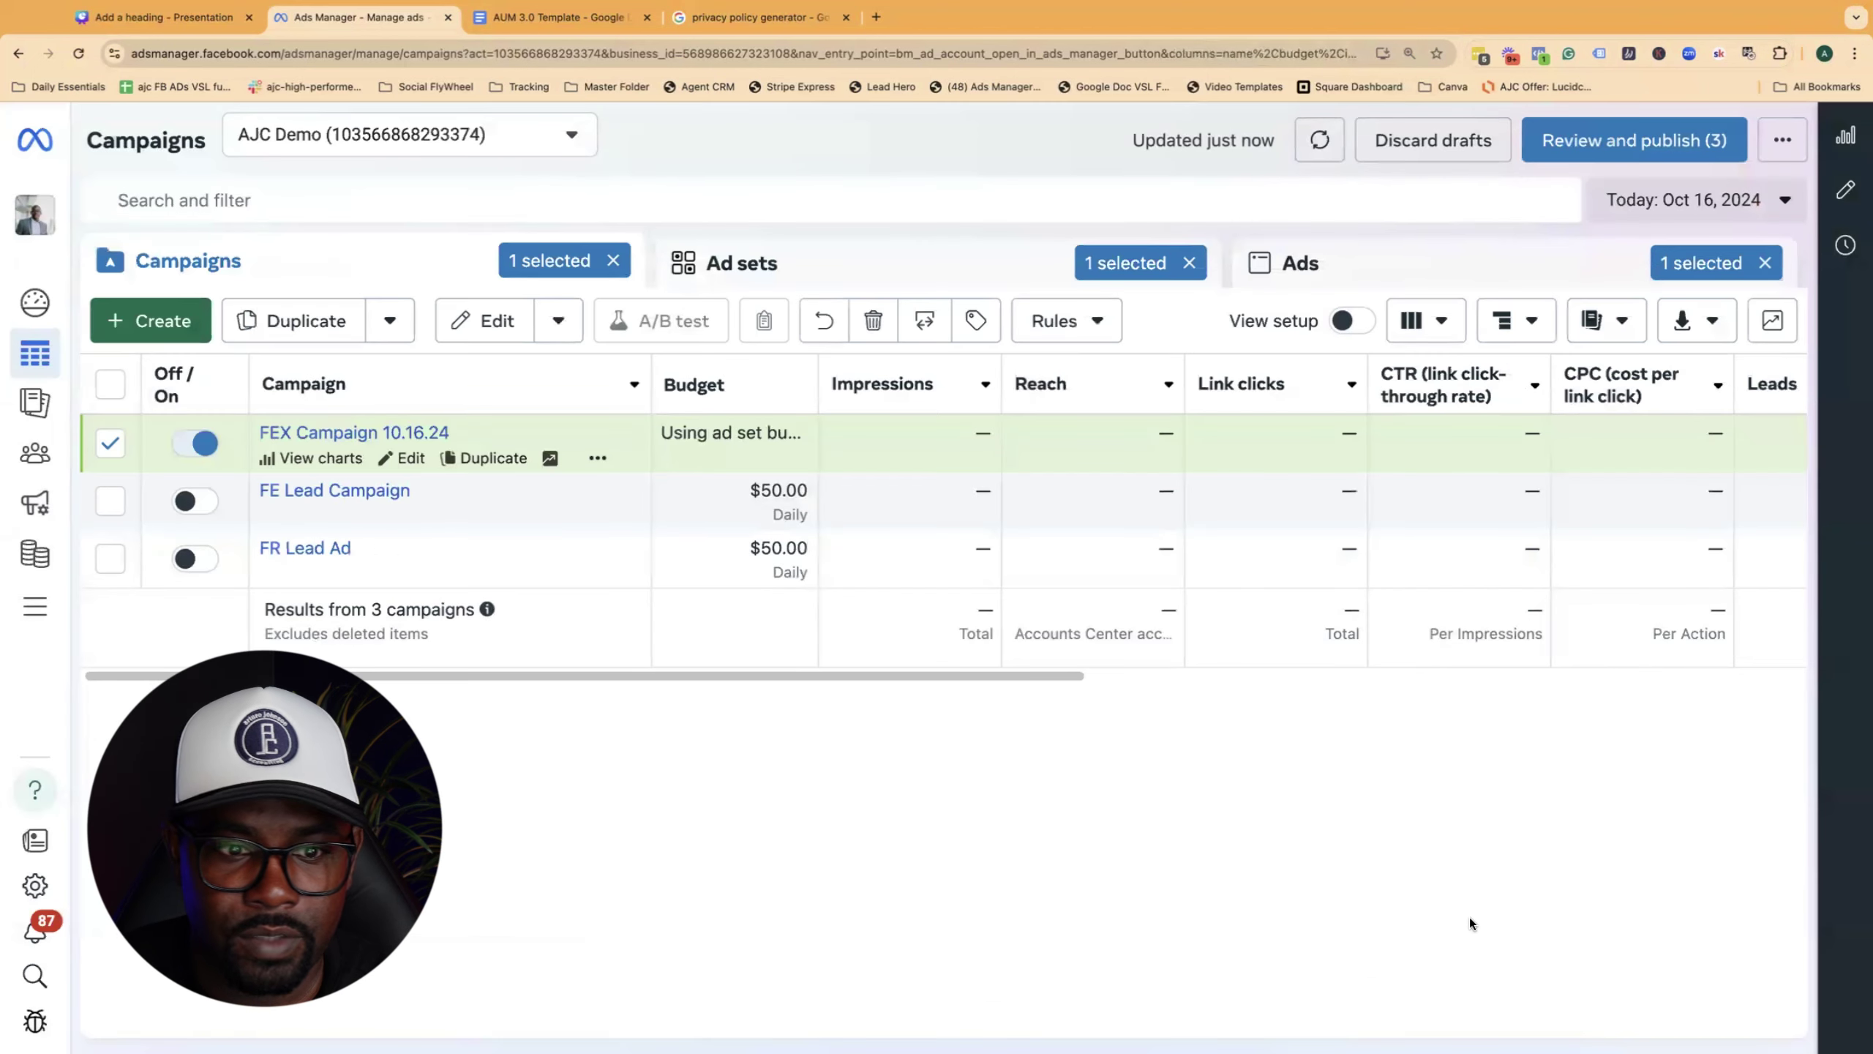
Save the current columns as a preset named 'FEX AD Metrics'
{"action": "left_click", "coordinate": [1427, 320]}
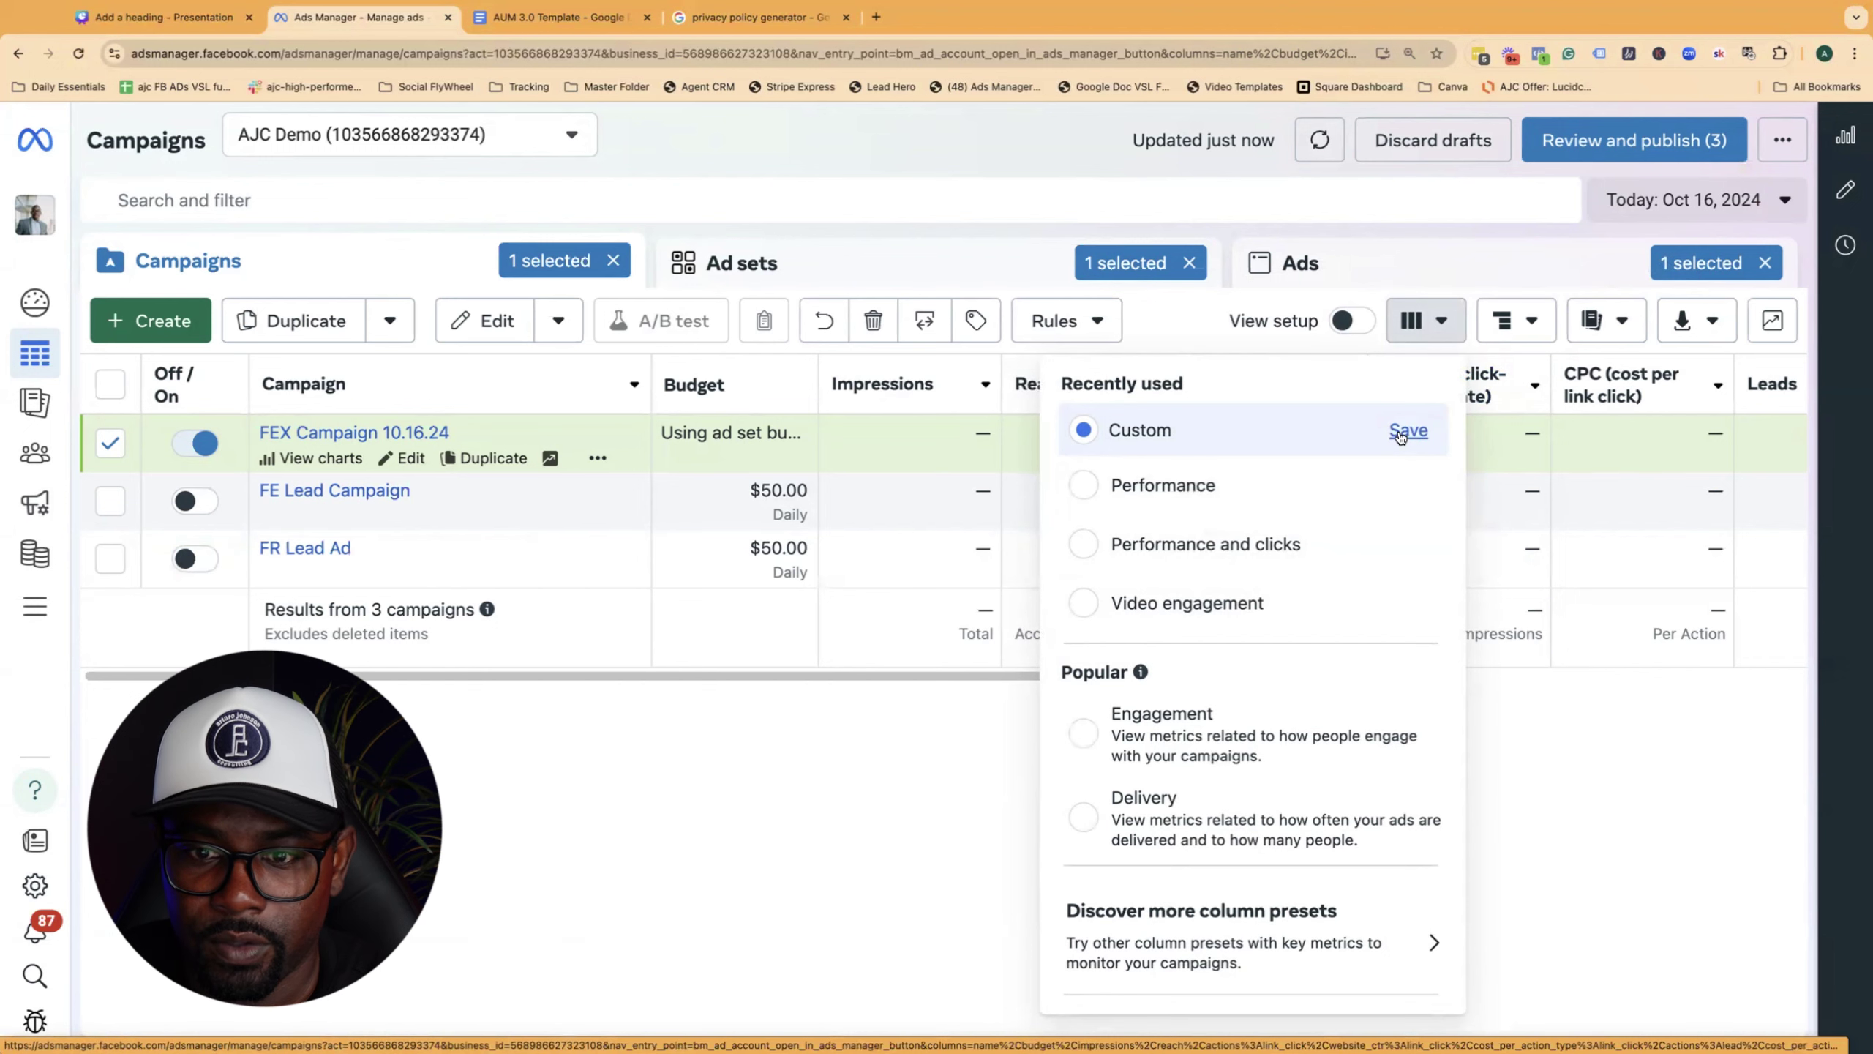
{"action": "left_click", "coordinate": [1401, 437]}
{"action": "left_click", "coordinate": [984, 427]}
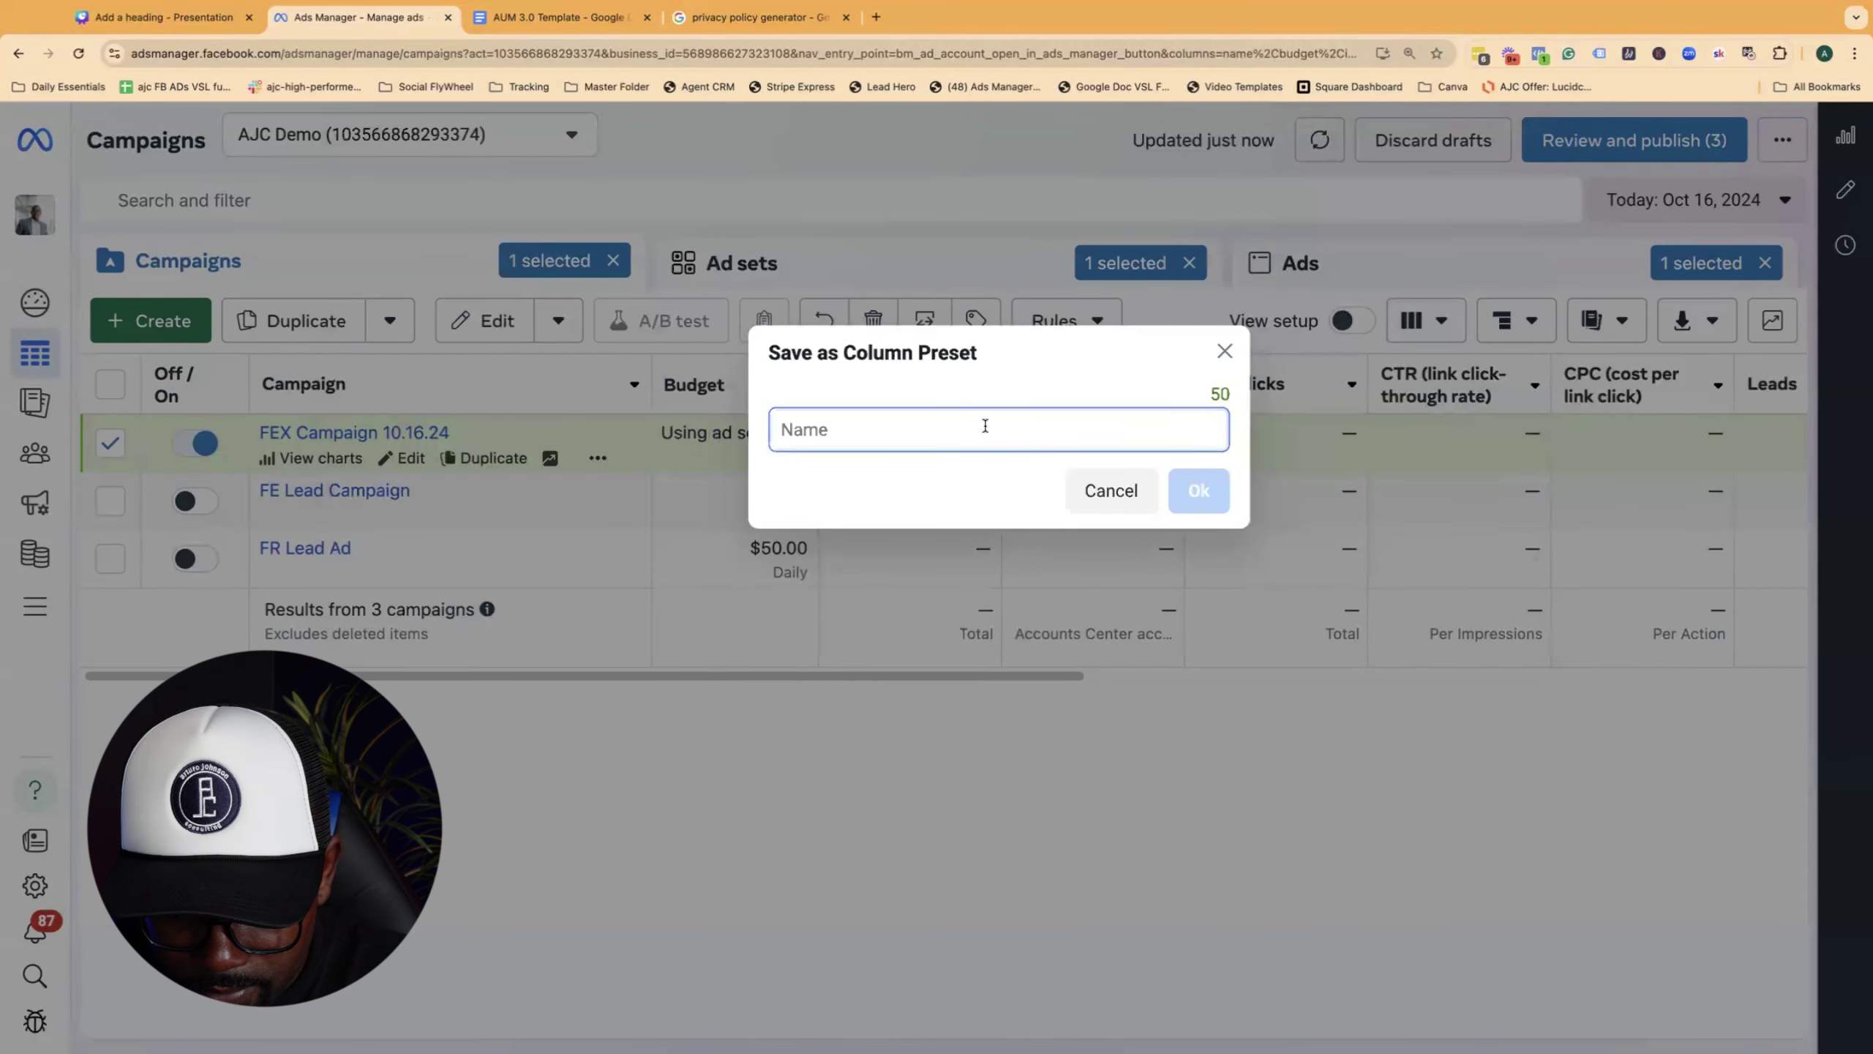
{"action": "type", "text": "FEX "}
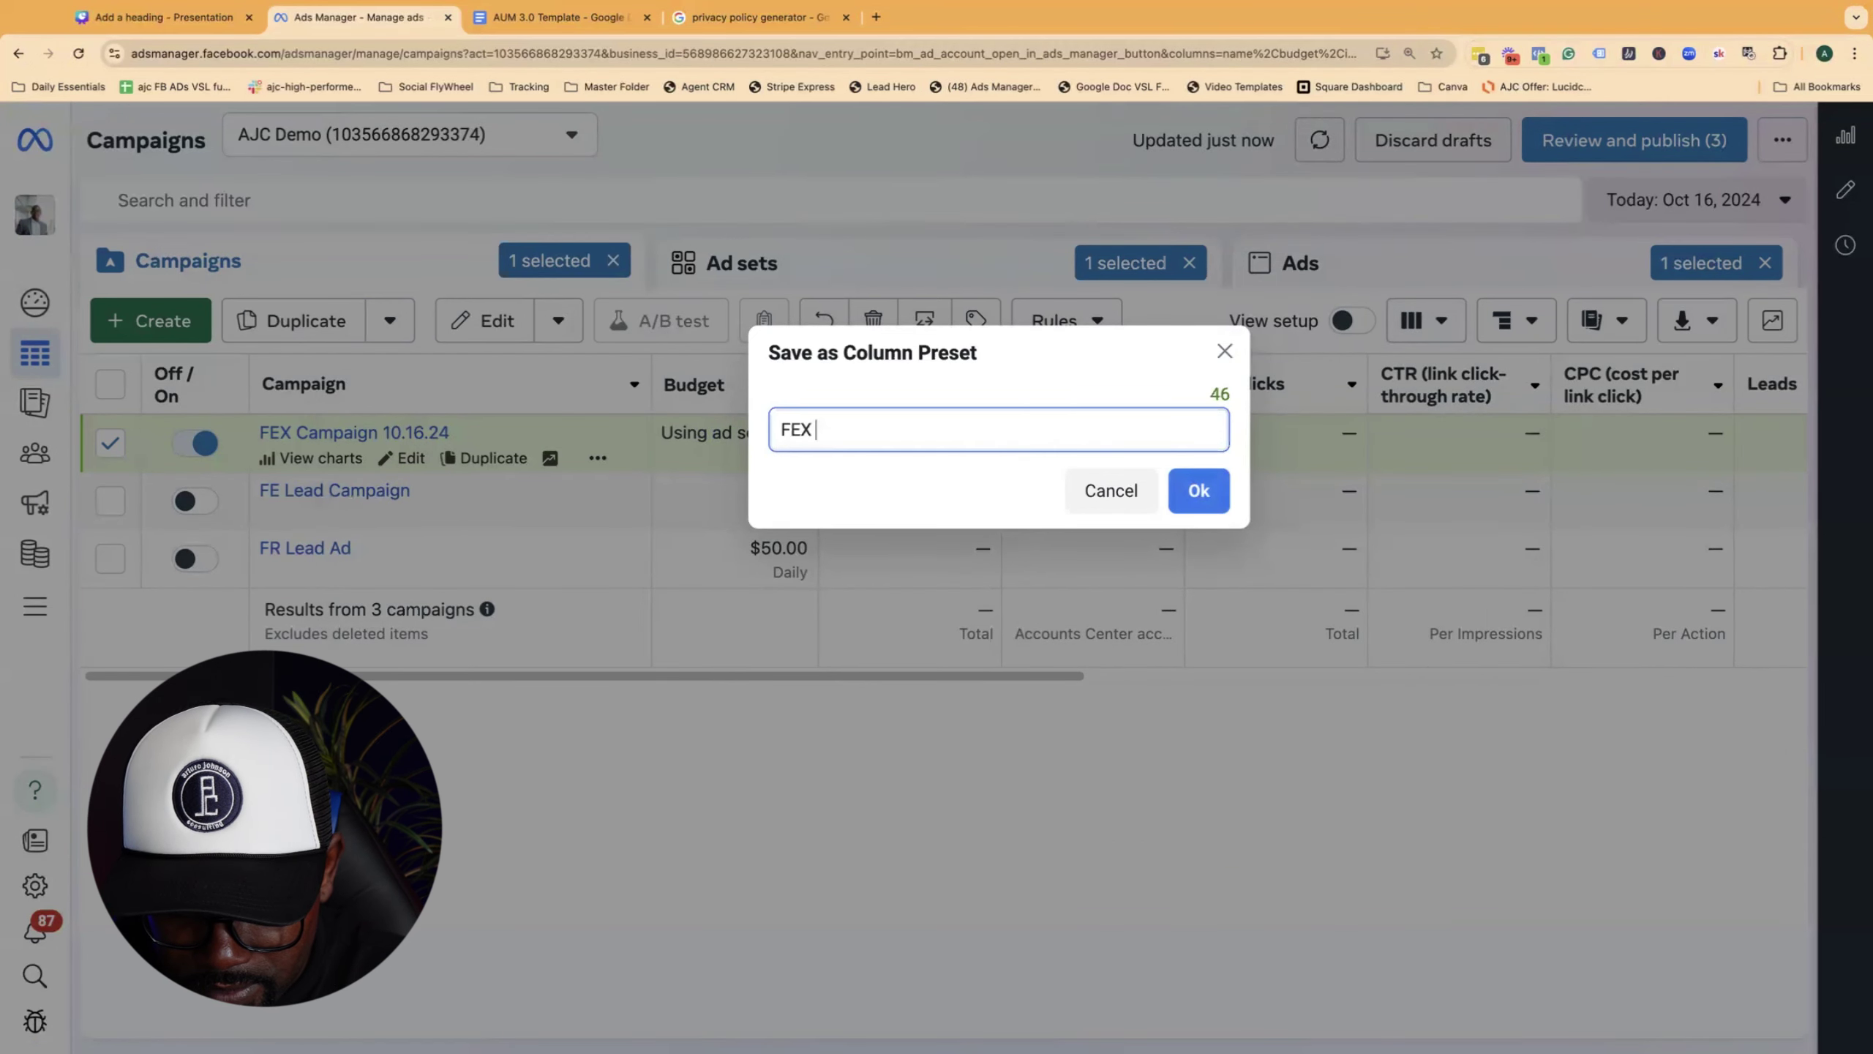
{"action": "type", "text": "AD Trac"}
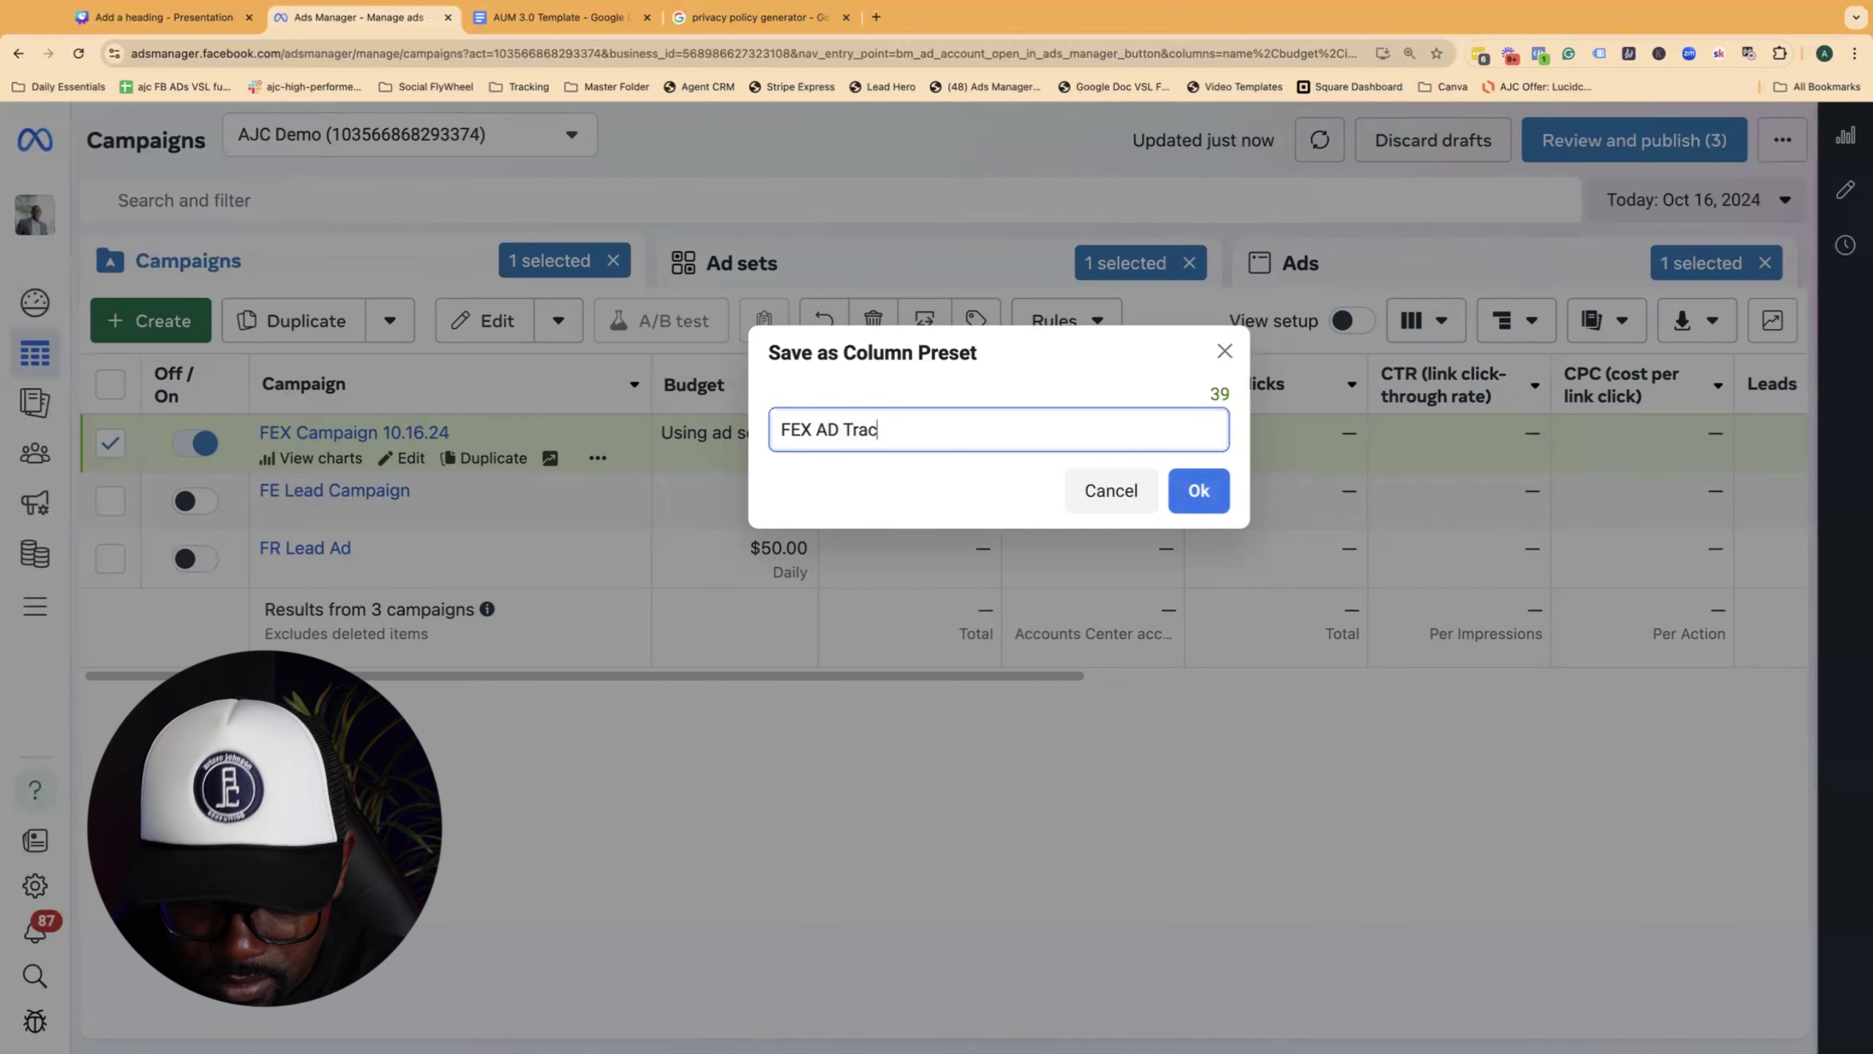
{"action": "key", "text": "BackSpace"}
{"action": "key", "text": "BackSpace"}
{"action": "key", "text": "BackSpace"}
{"action": "key", "text": "BackSpace"}
{"action": "type", "text": "M"}
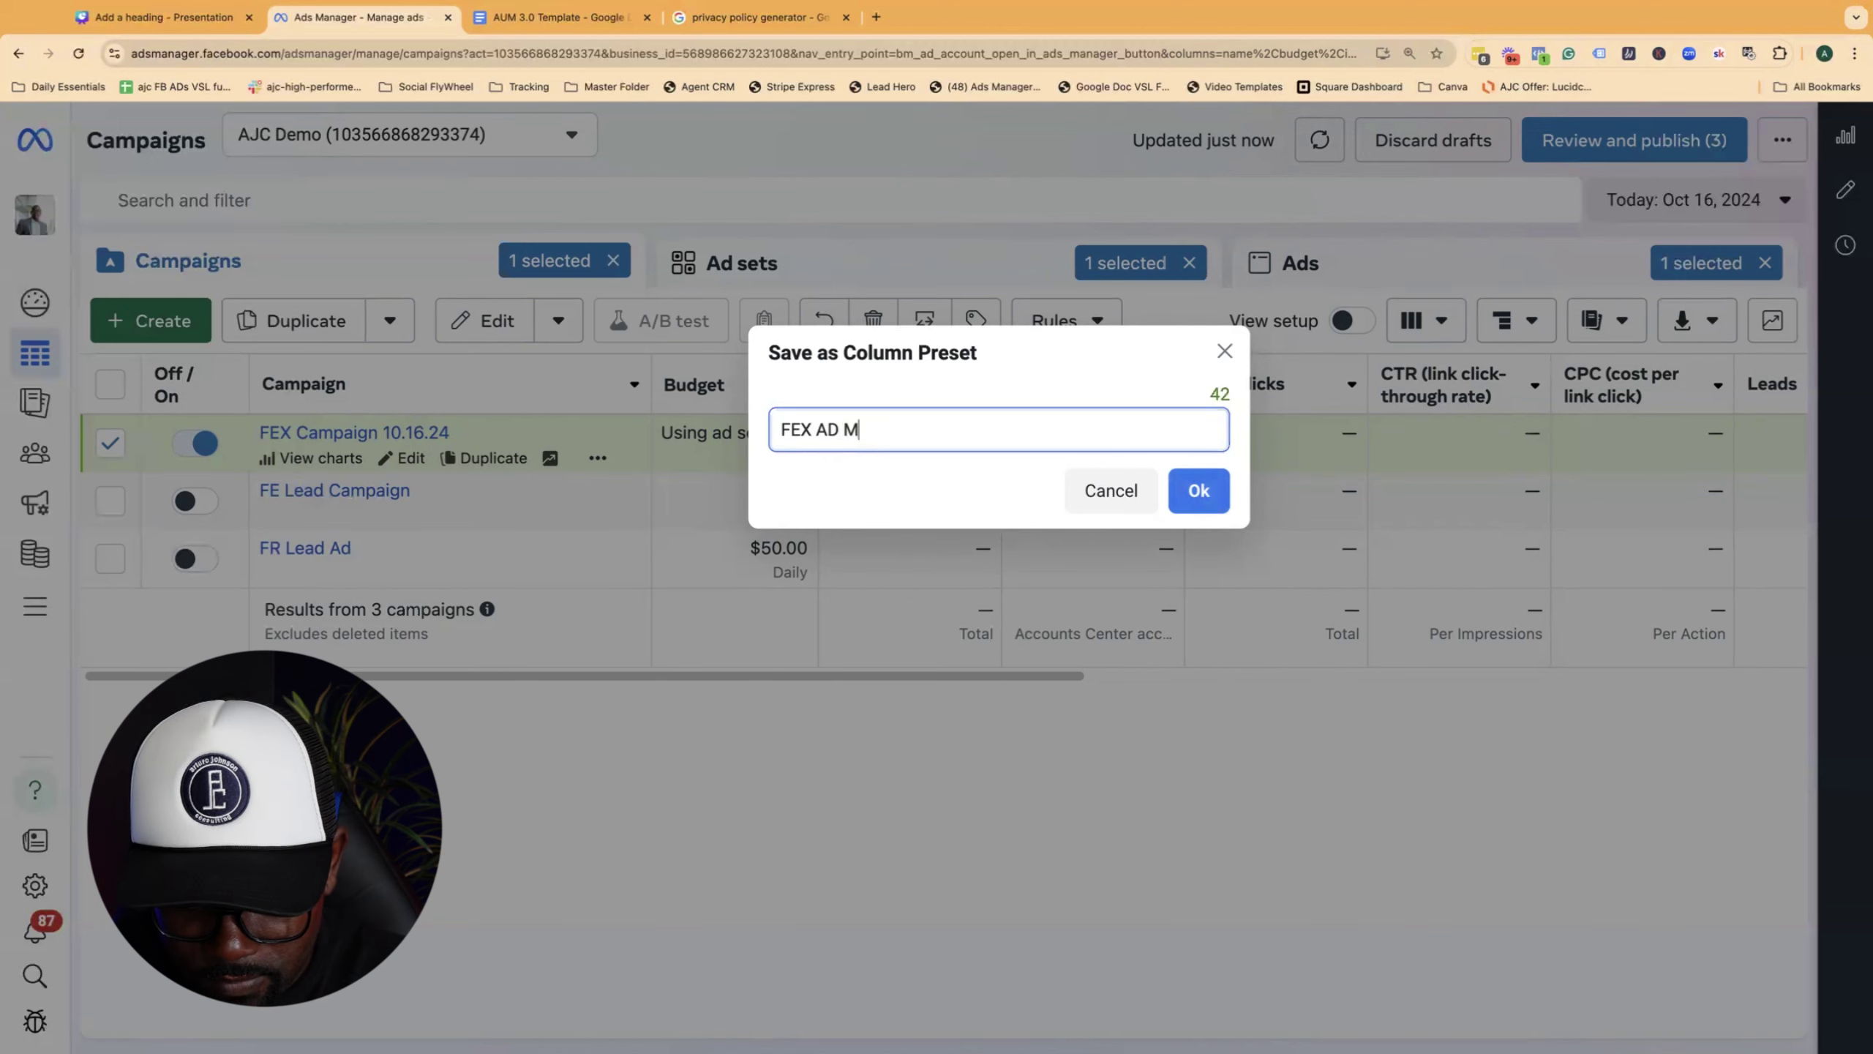
{"action": "type", "text": "etrics"}
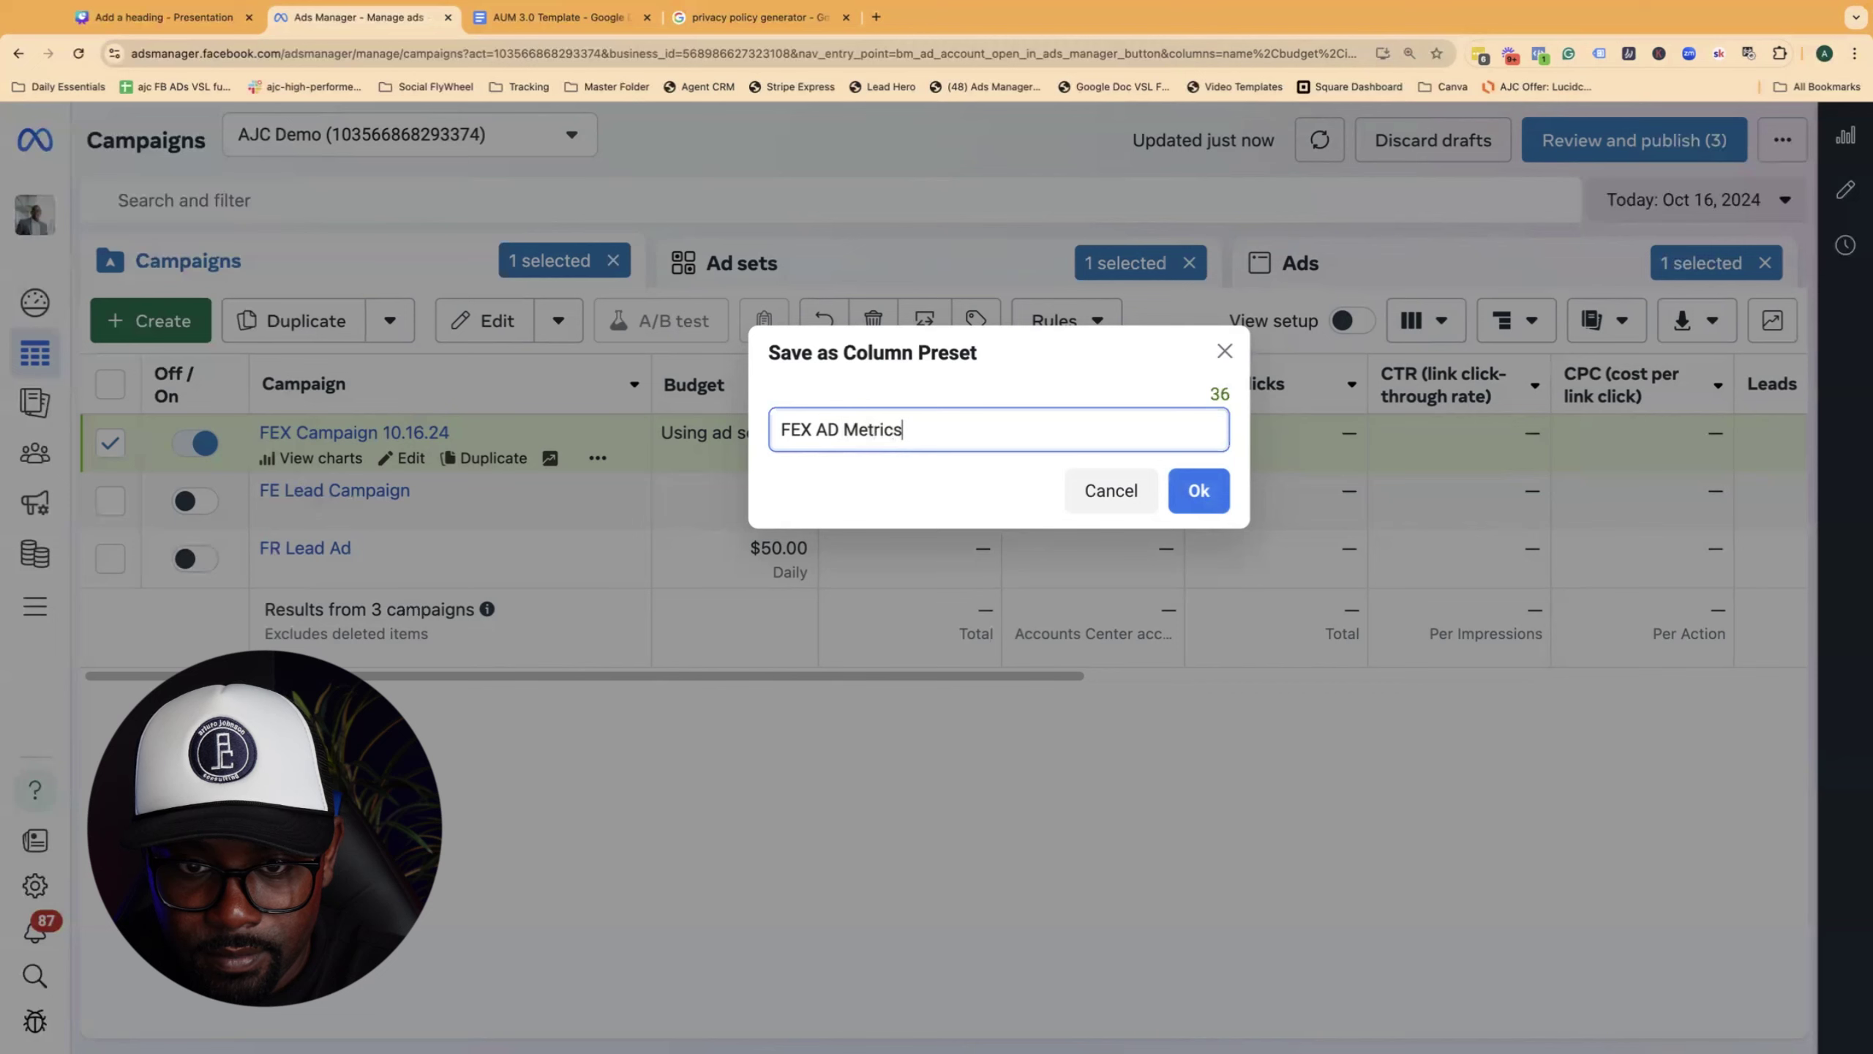
{"action": "left_click", "coordinate": [1210, 499]}
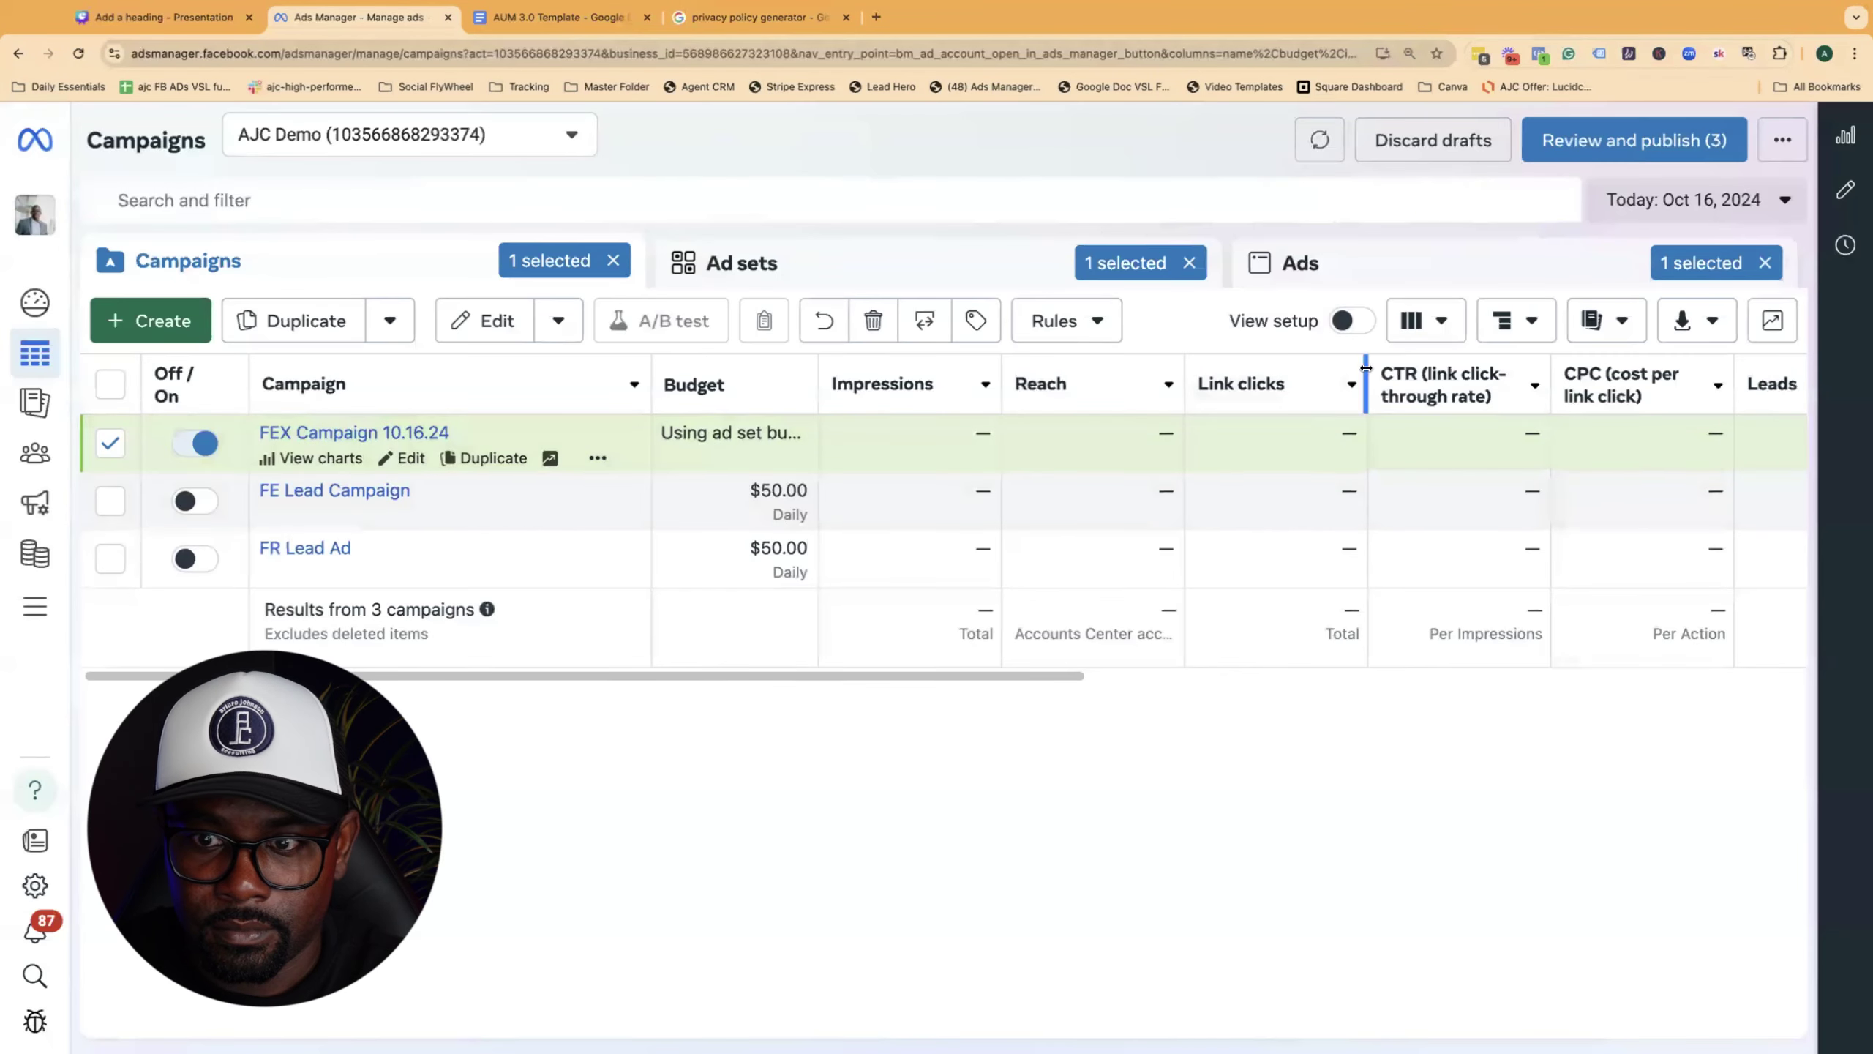
Cancel an accidental deletion of the FEX AD Metrics preset and review the table's columns
{"action": "left_click", "coordinate": [1429, 331]}
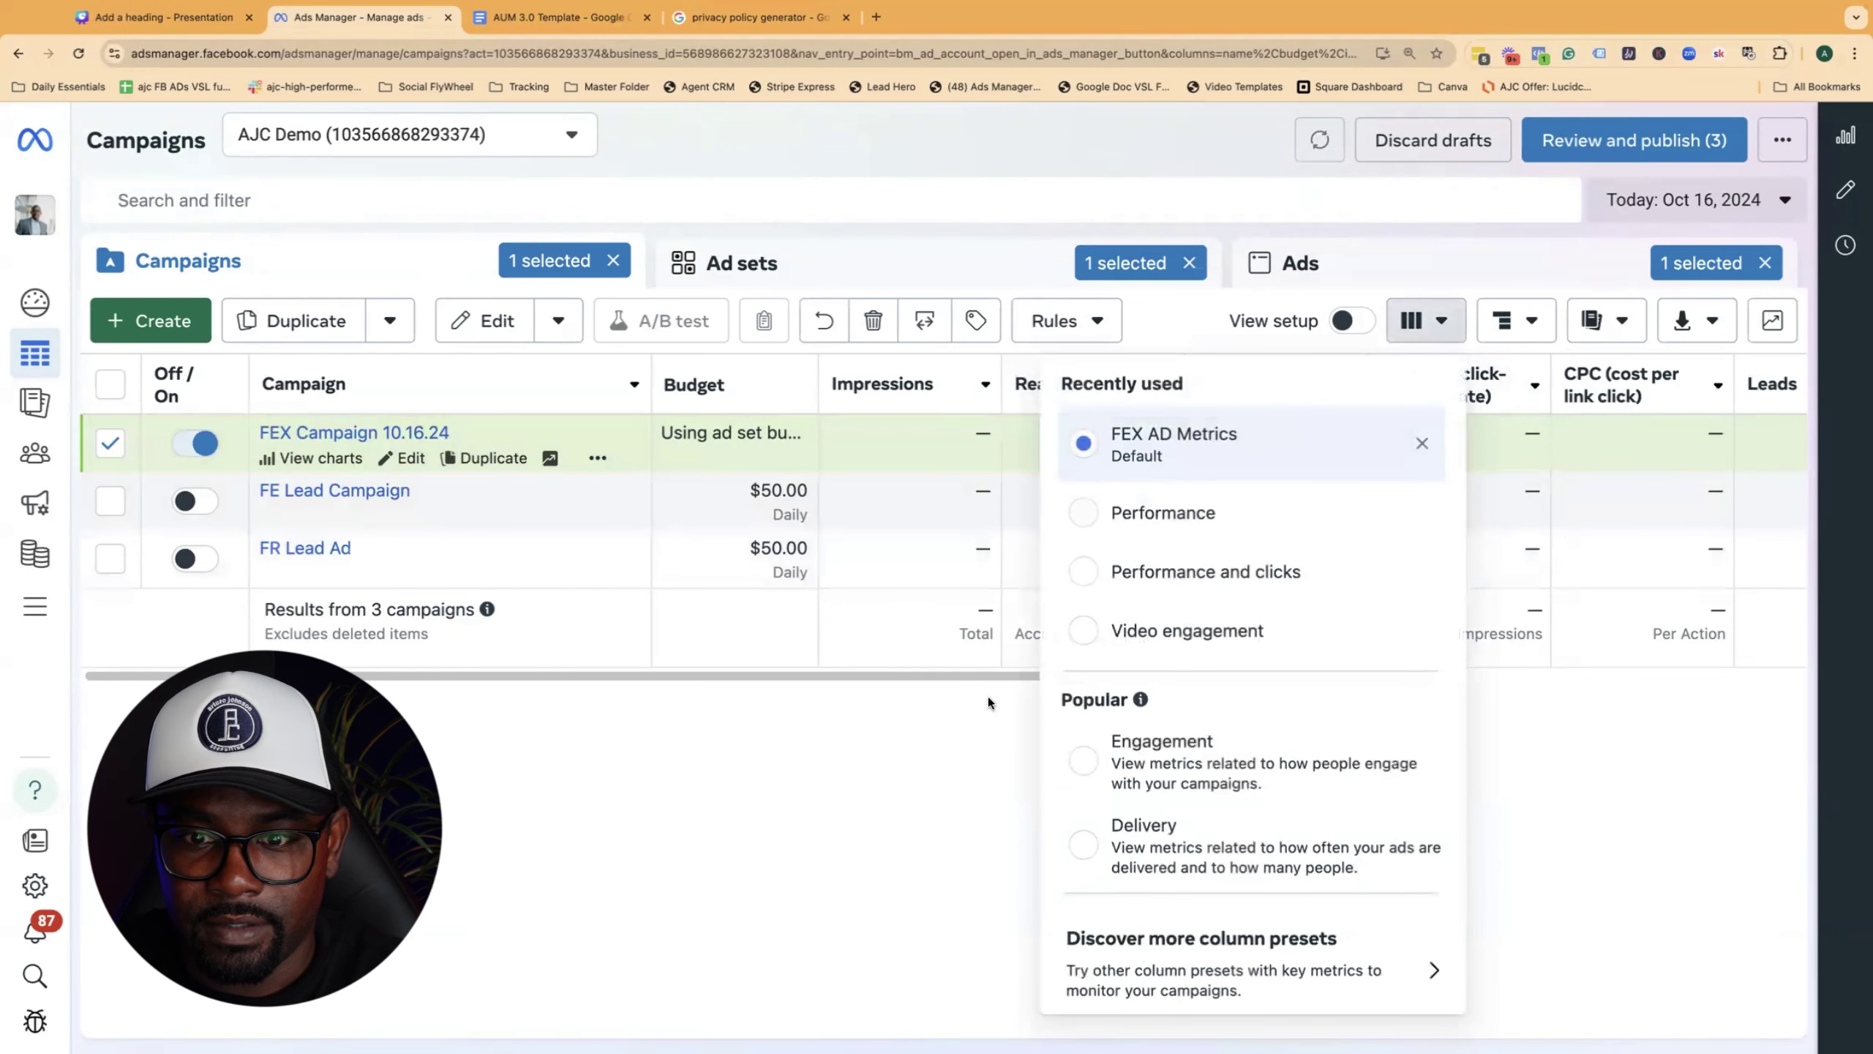
{"action": "left_click", "coordinate": [1422, 443]}
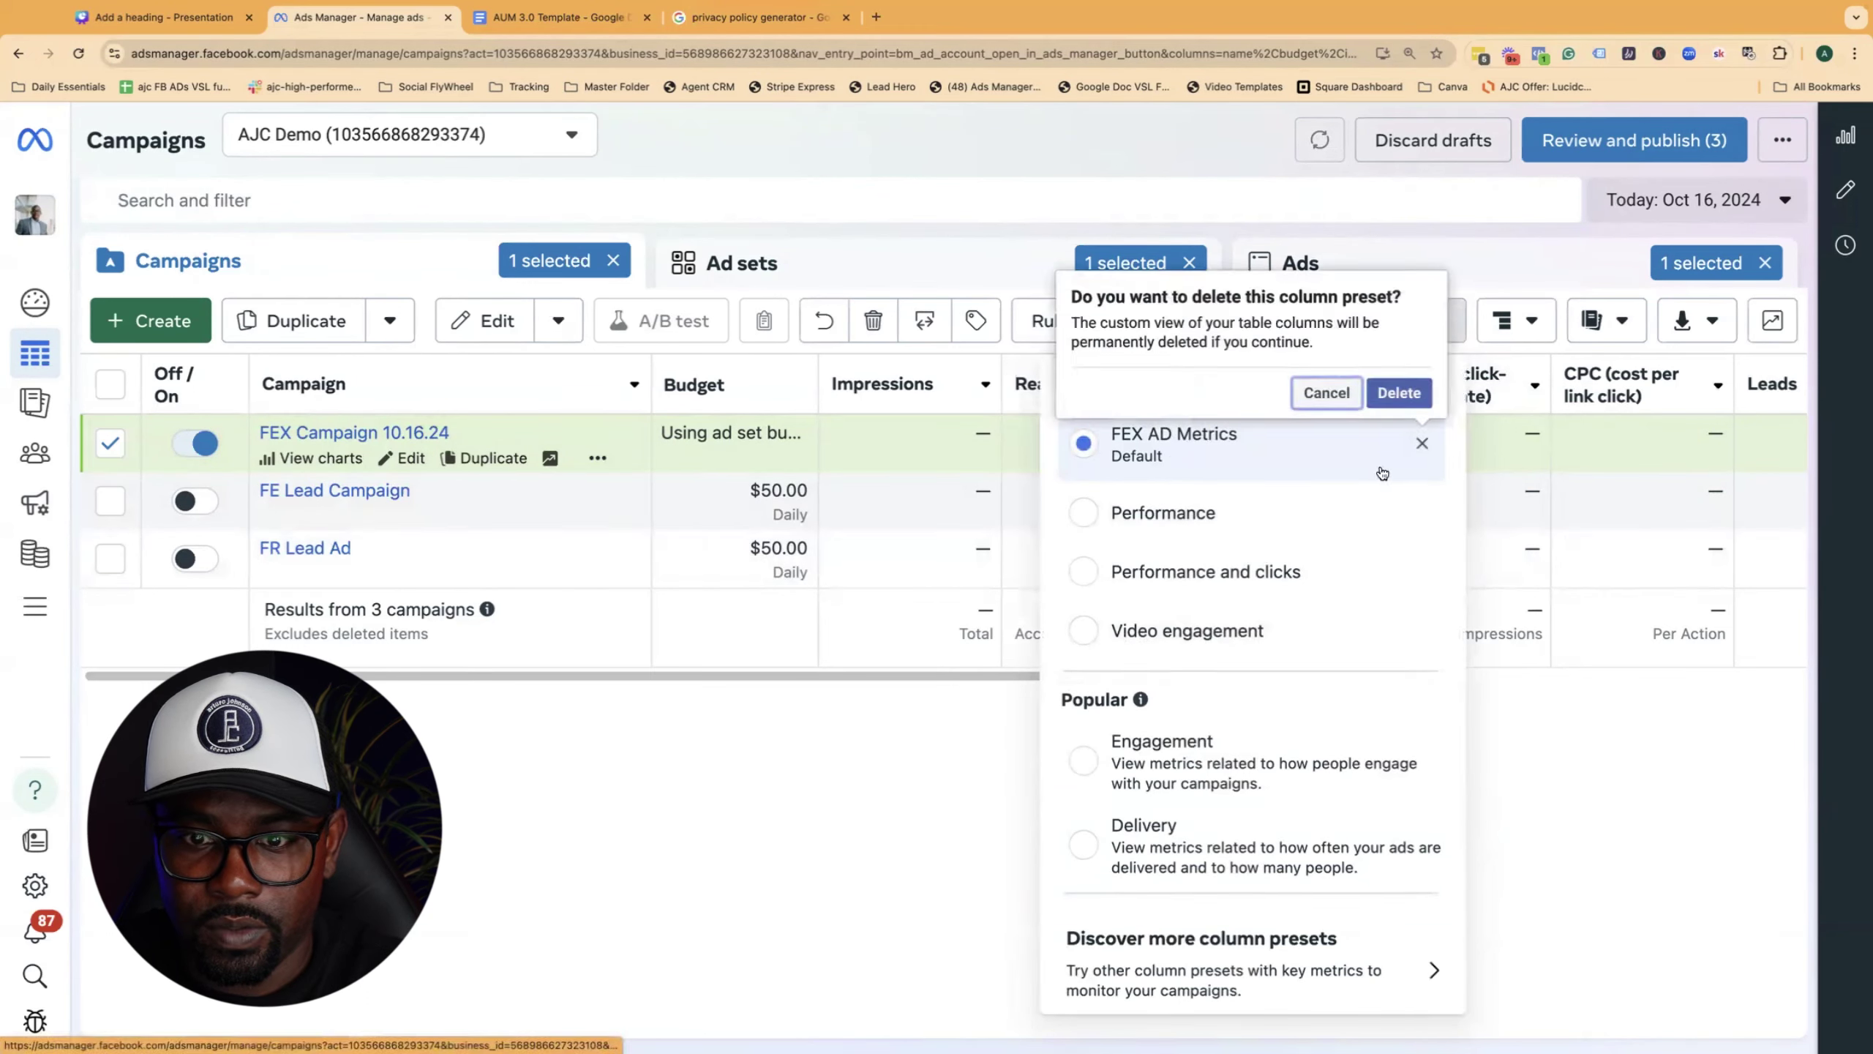
{"action": "left_click", "coordinate": [1310, 399]}
{"action": "left_click", "coordinate": [819, 779]}
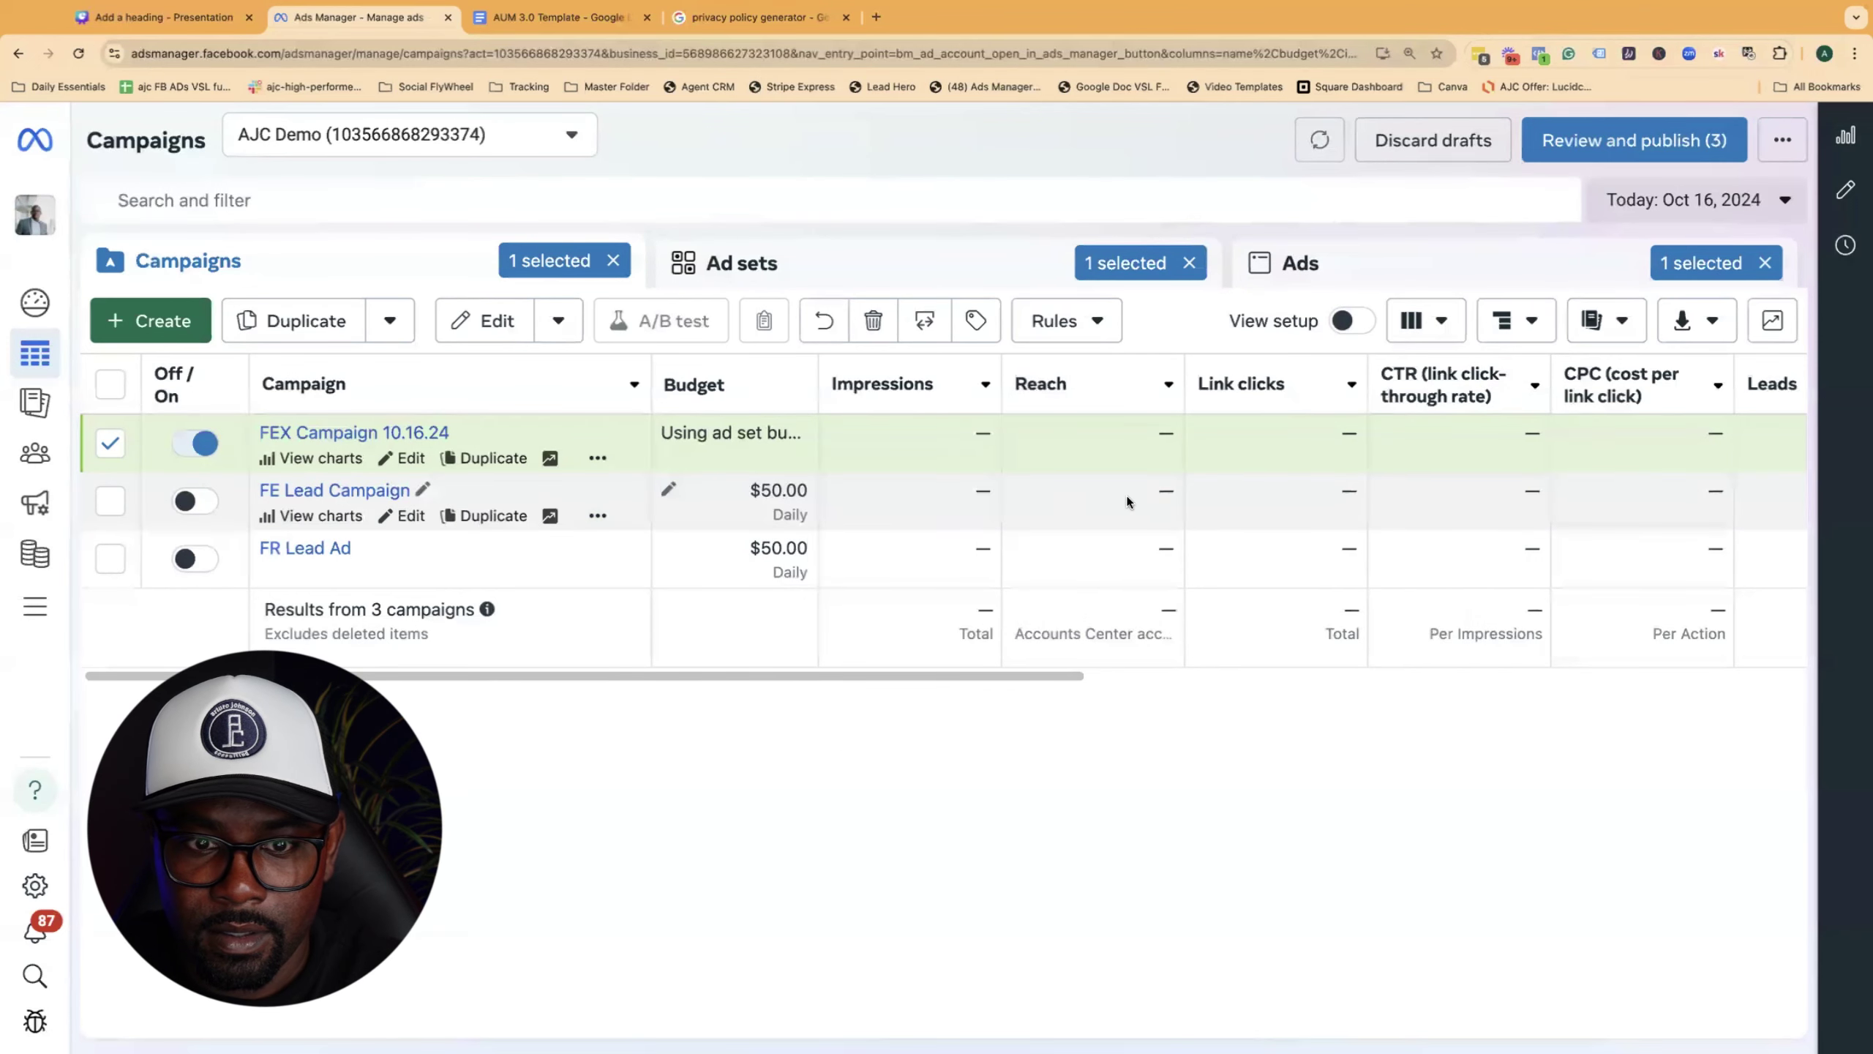
{"action": "scroll", "coordinate": [1127, 495], "scroll_direction": "right", "scroll_amount": 3}
{"action": "scroll", "coordinate": [1127, 496], "scroll_direction": "right", "scroll_amount": 5}
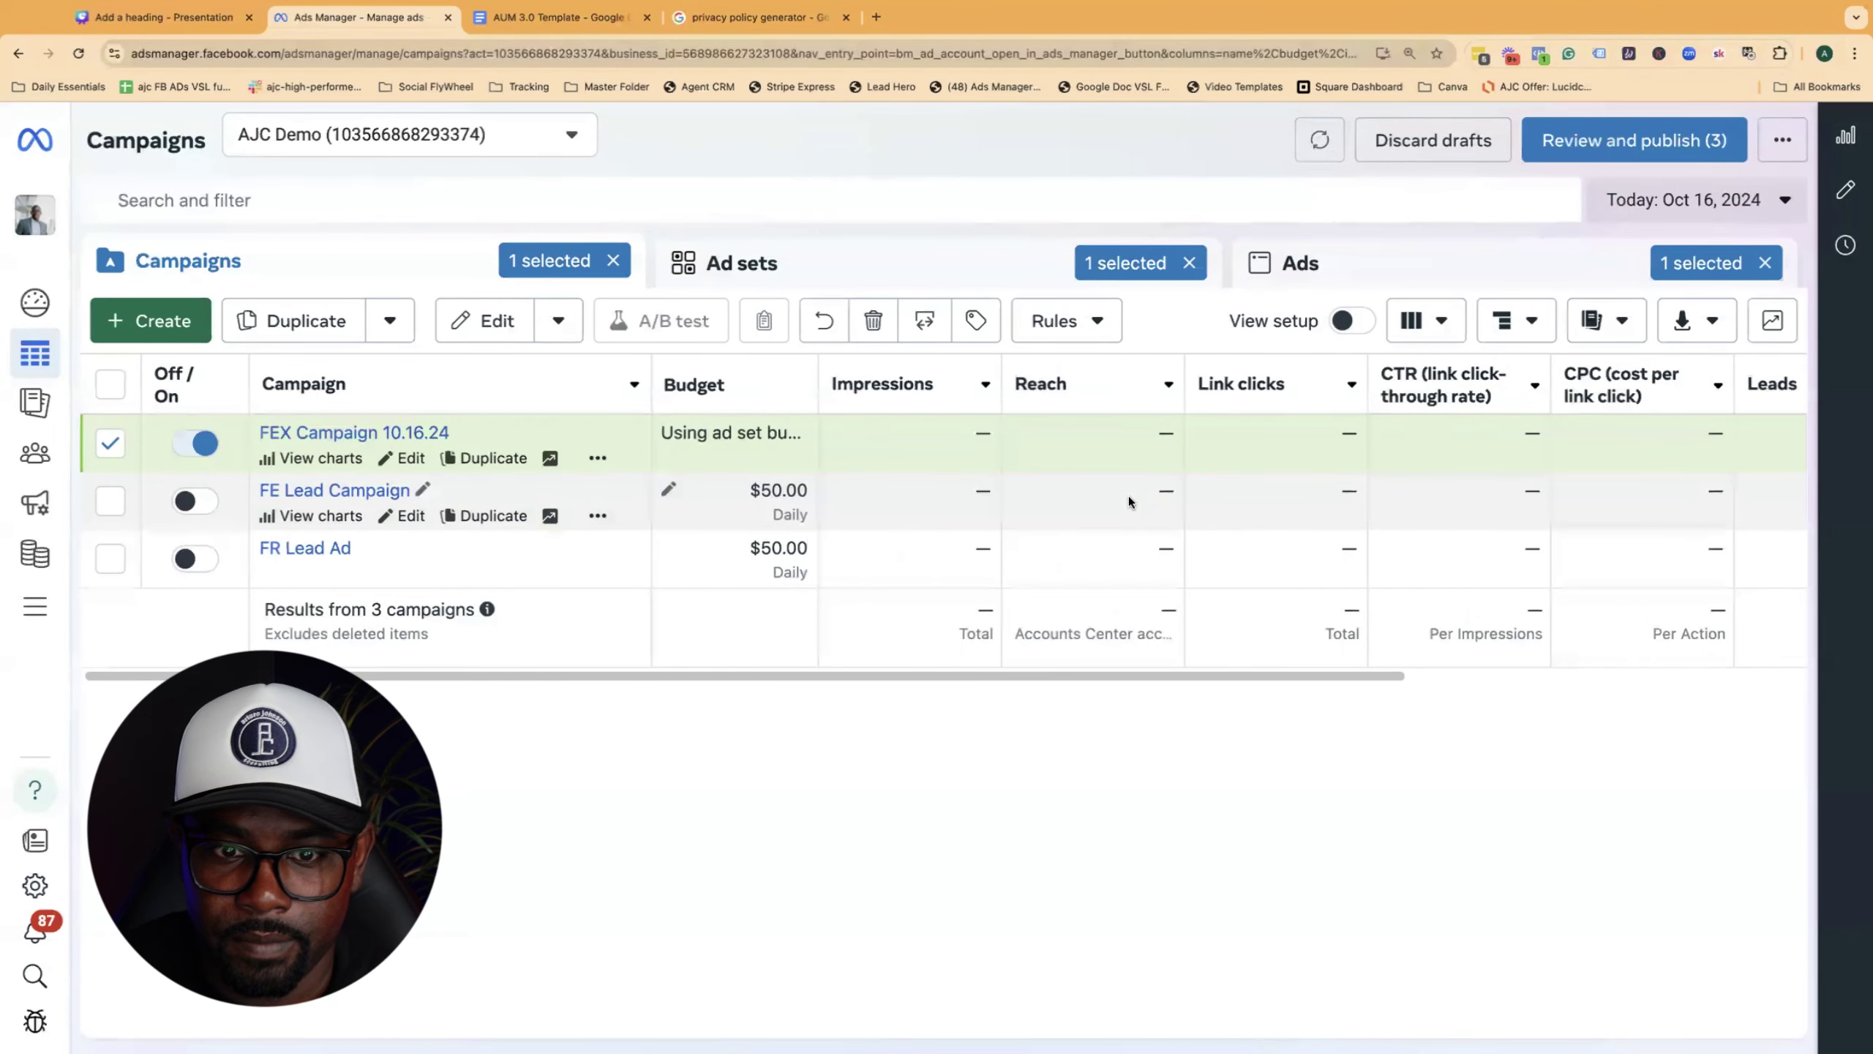
{"action": "scroll", "coordinate": [1124, 495], "scroll_direction": "right", "scroll_amount": 3}
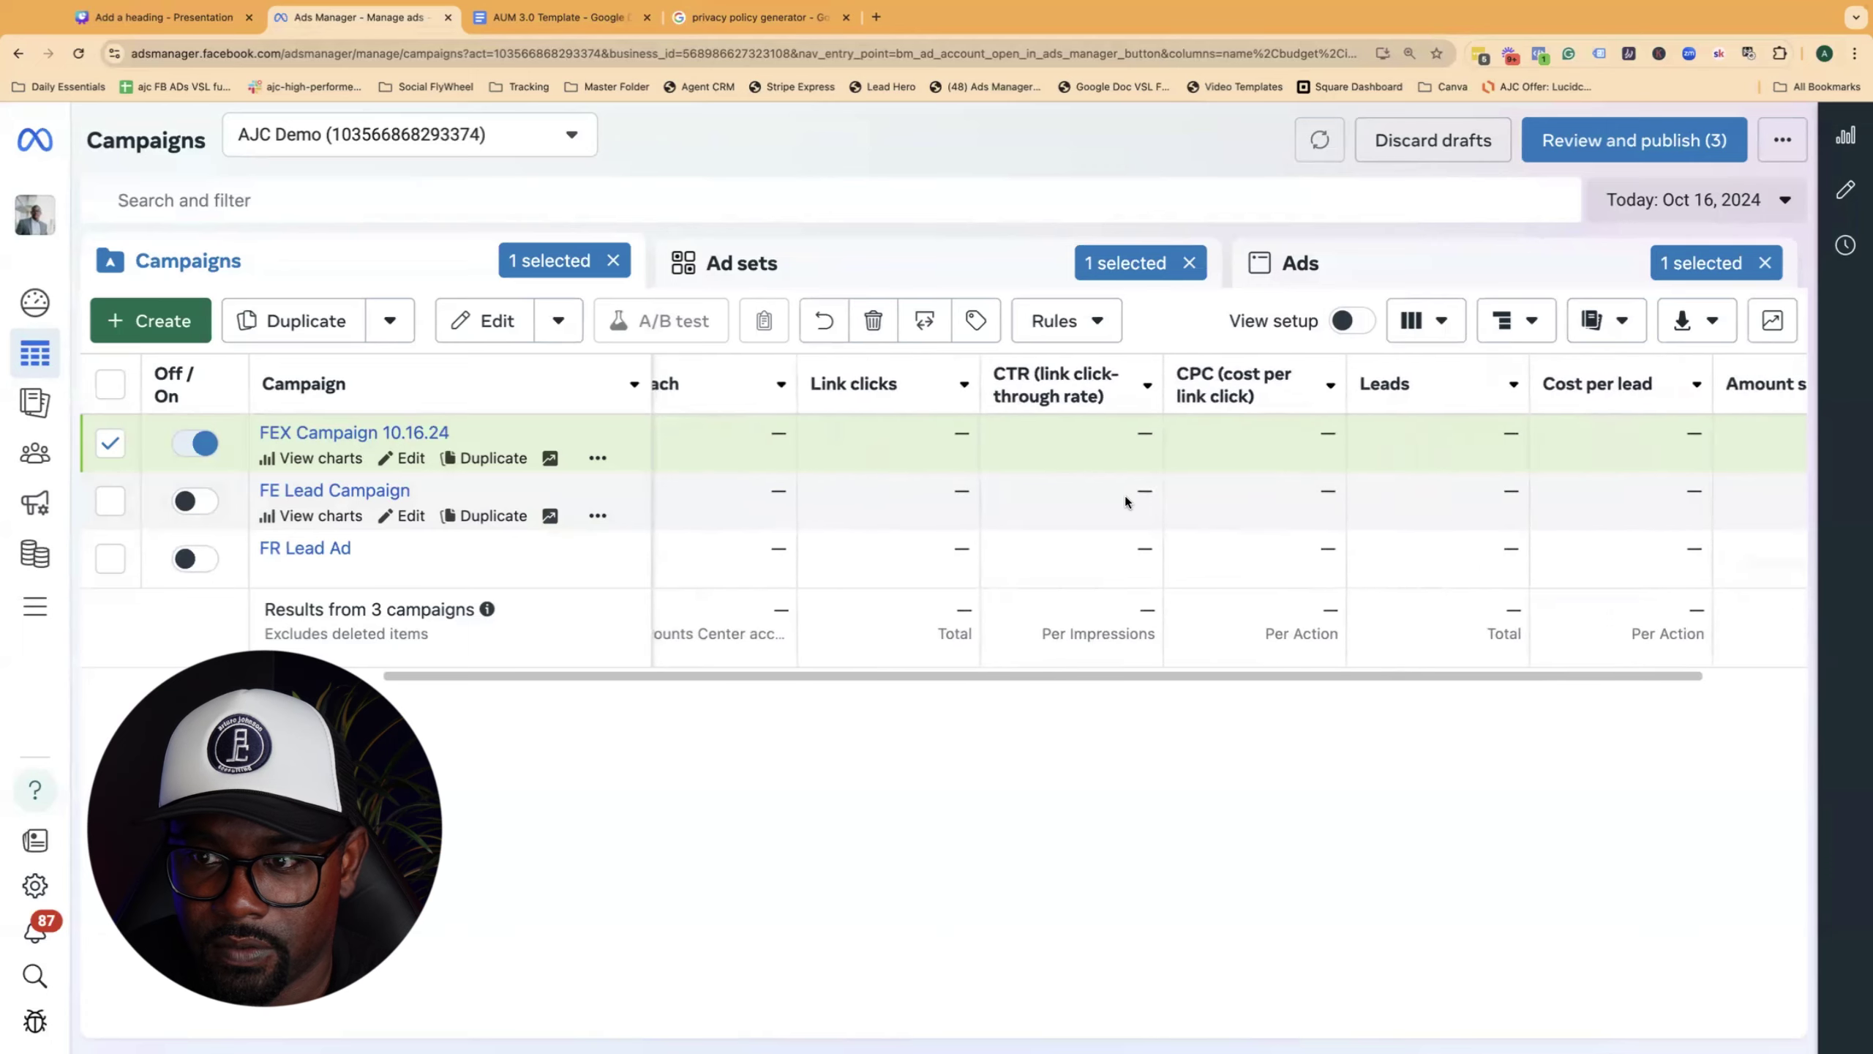
{"action": "scroll", "coordinate": [1124, 496], "scroll_direction": "left", "scroll_amount": 3}
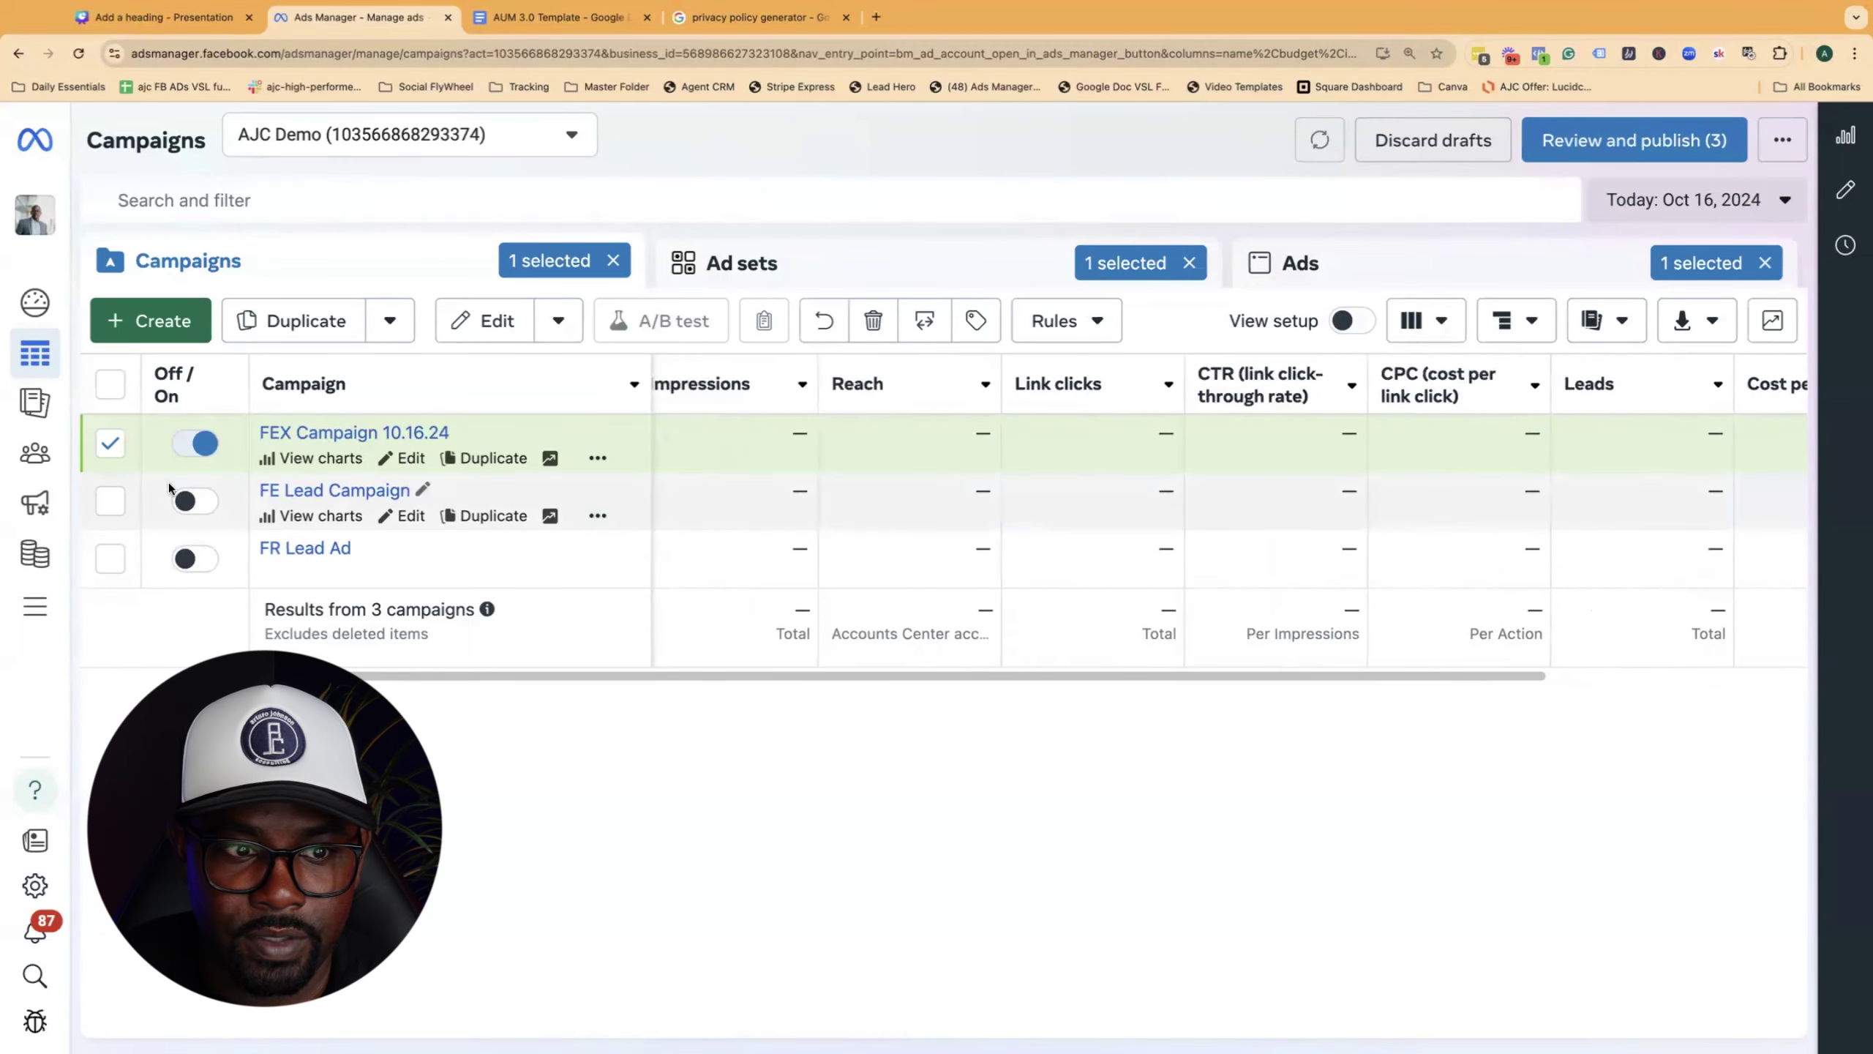
Select FE Lead Campaign instead of FEX Campaign 10.16.24 and set the date range to Maximum
{"action": "left_click", "coordinate": [110, 443]}
{"action": "left_click", "coordinate": [112, 501]}
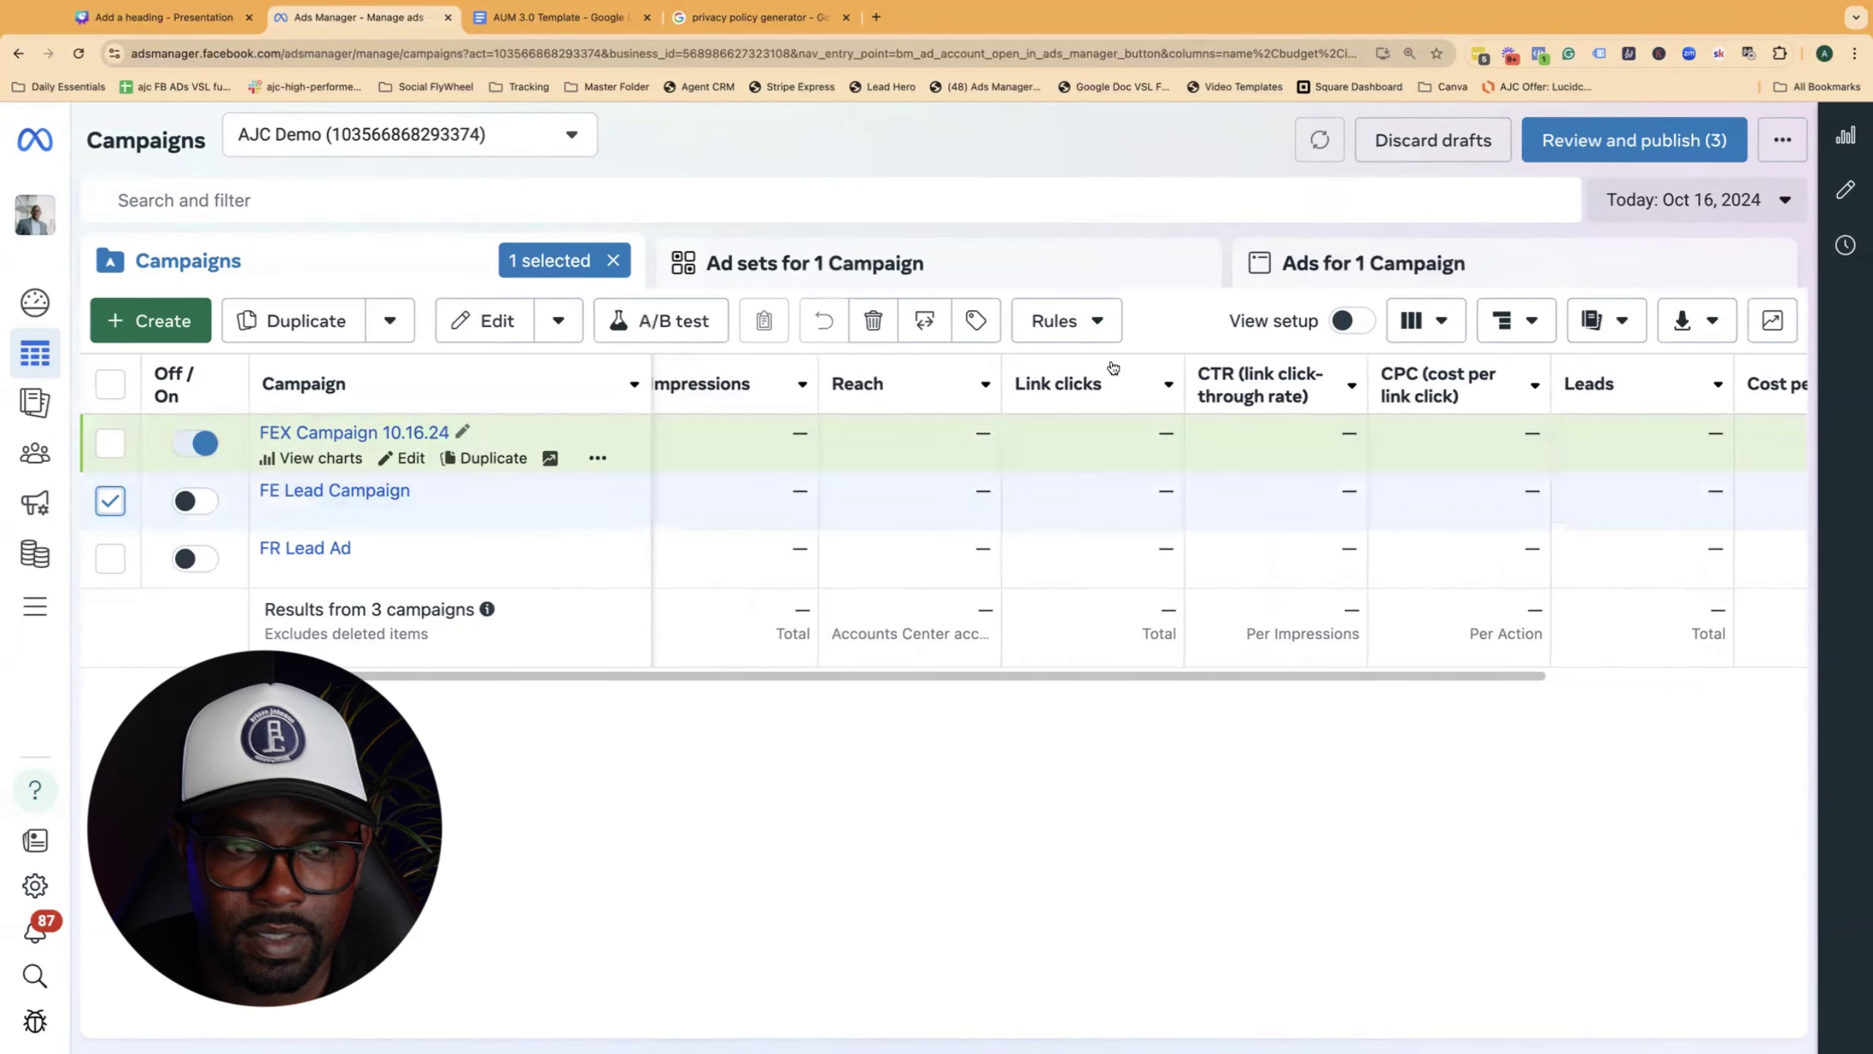
{"action": "left_click", "coordinate": [1696, 199]}
{"action": "left_click", "coordinate": [1724, 309]}
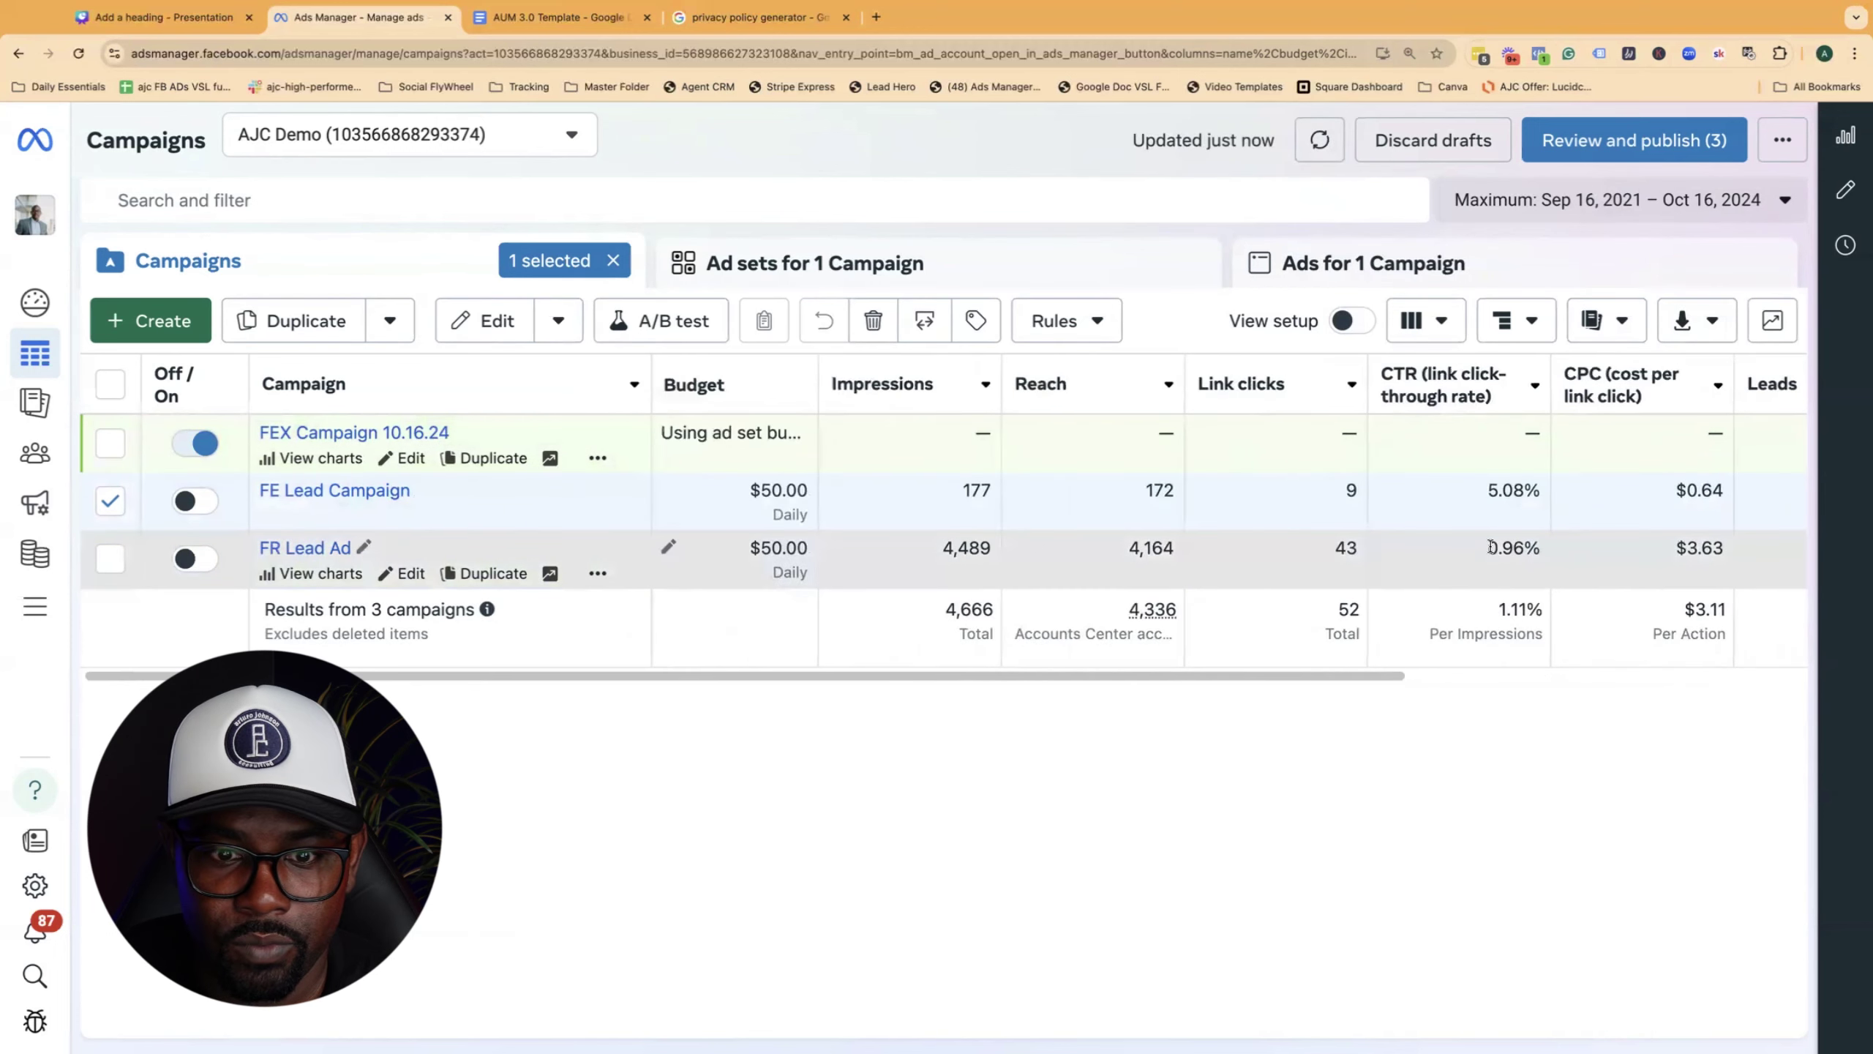
{"action": "scroll", "coordinate": [1343, 549], "scroll_direction": "right", "scroll_amount": 3}
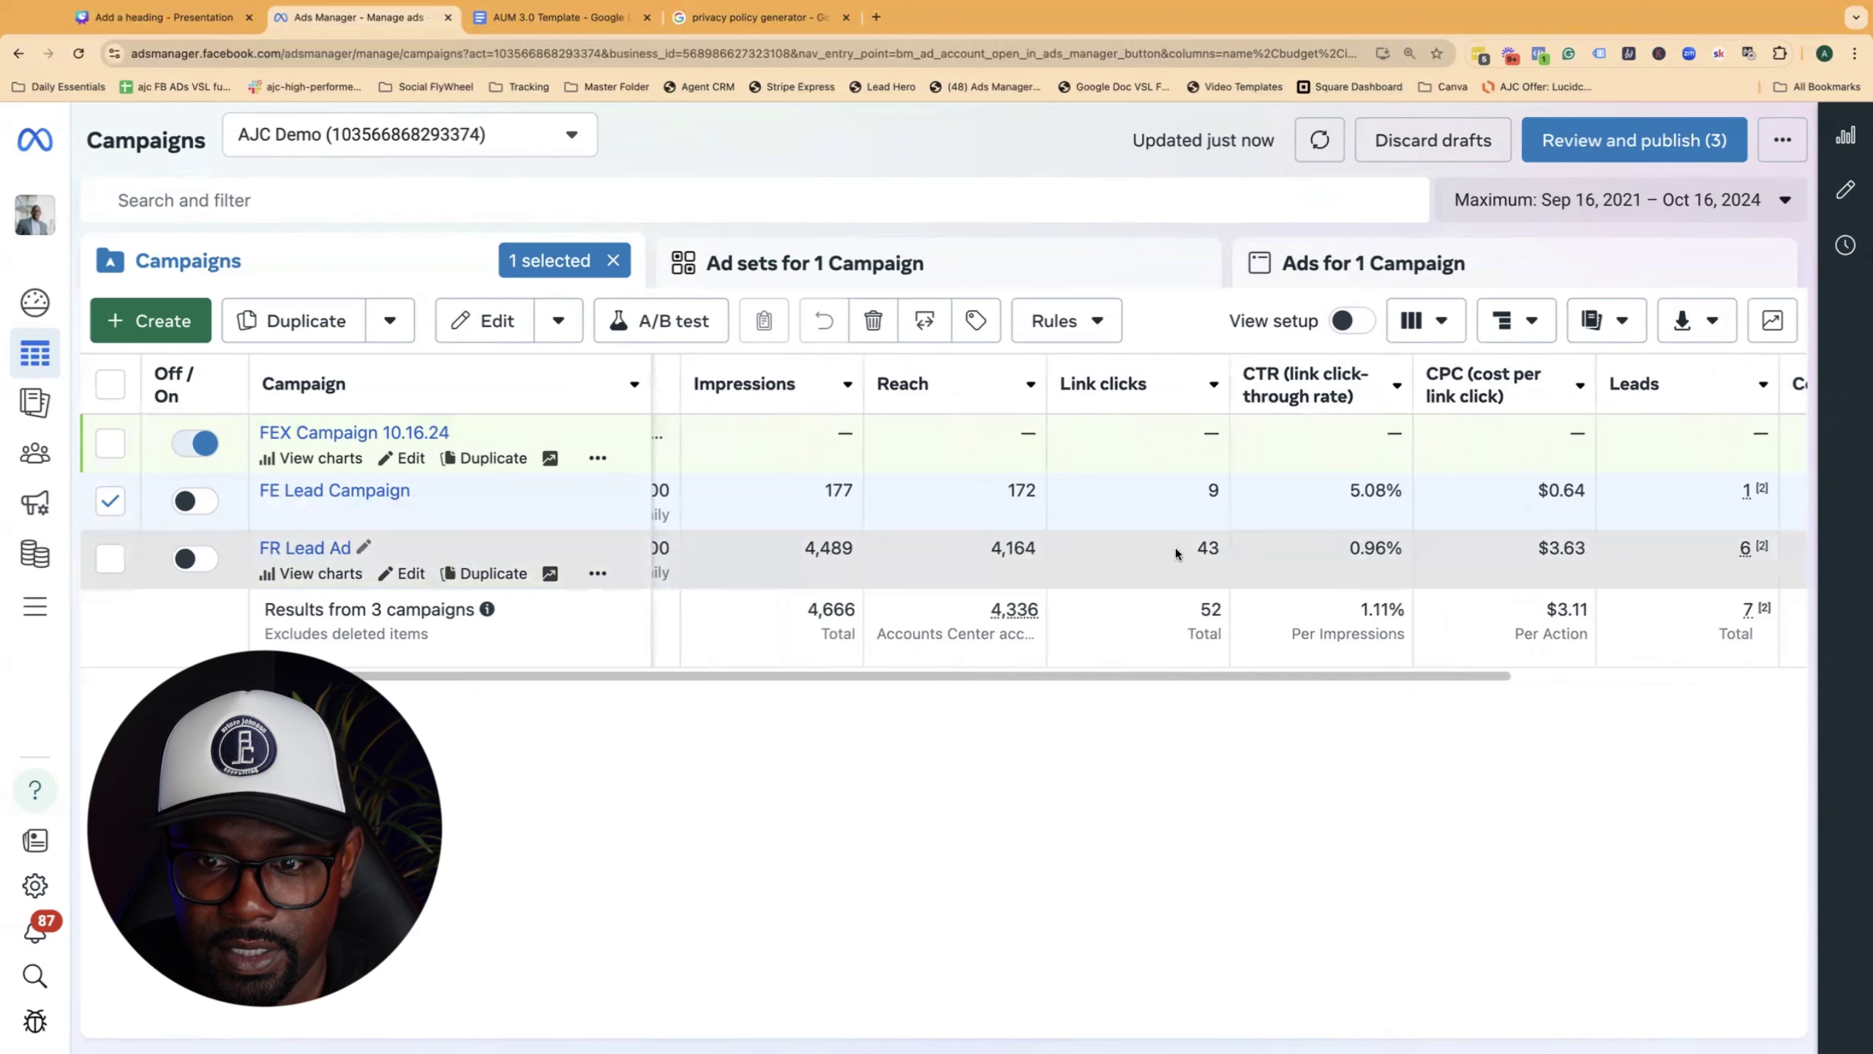
{"action": "scroll", "coordinate": [1175, 547], "scroll_direction": "right", "scroll_amount": 4}
{"action": "scroll", "coordinate": [1175, 547], "scroll_direction": "right", "scroll_amount": 4}
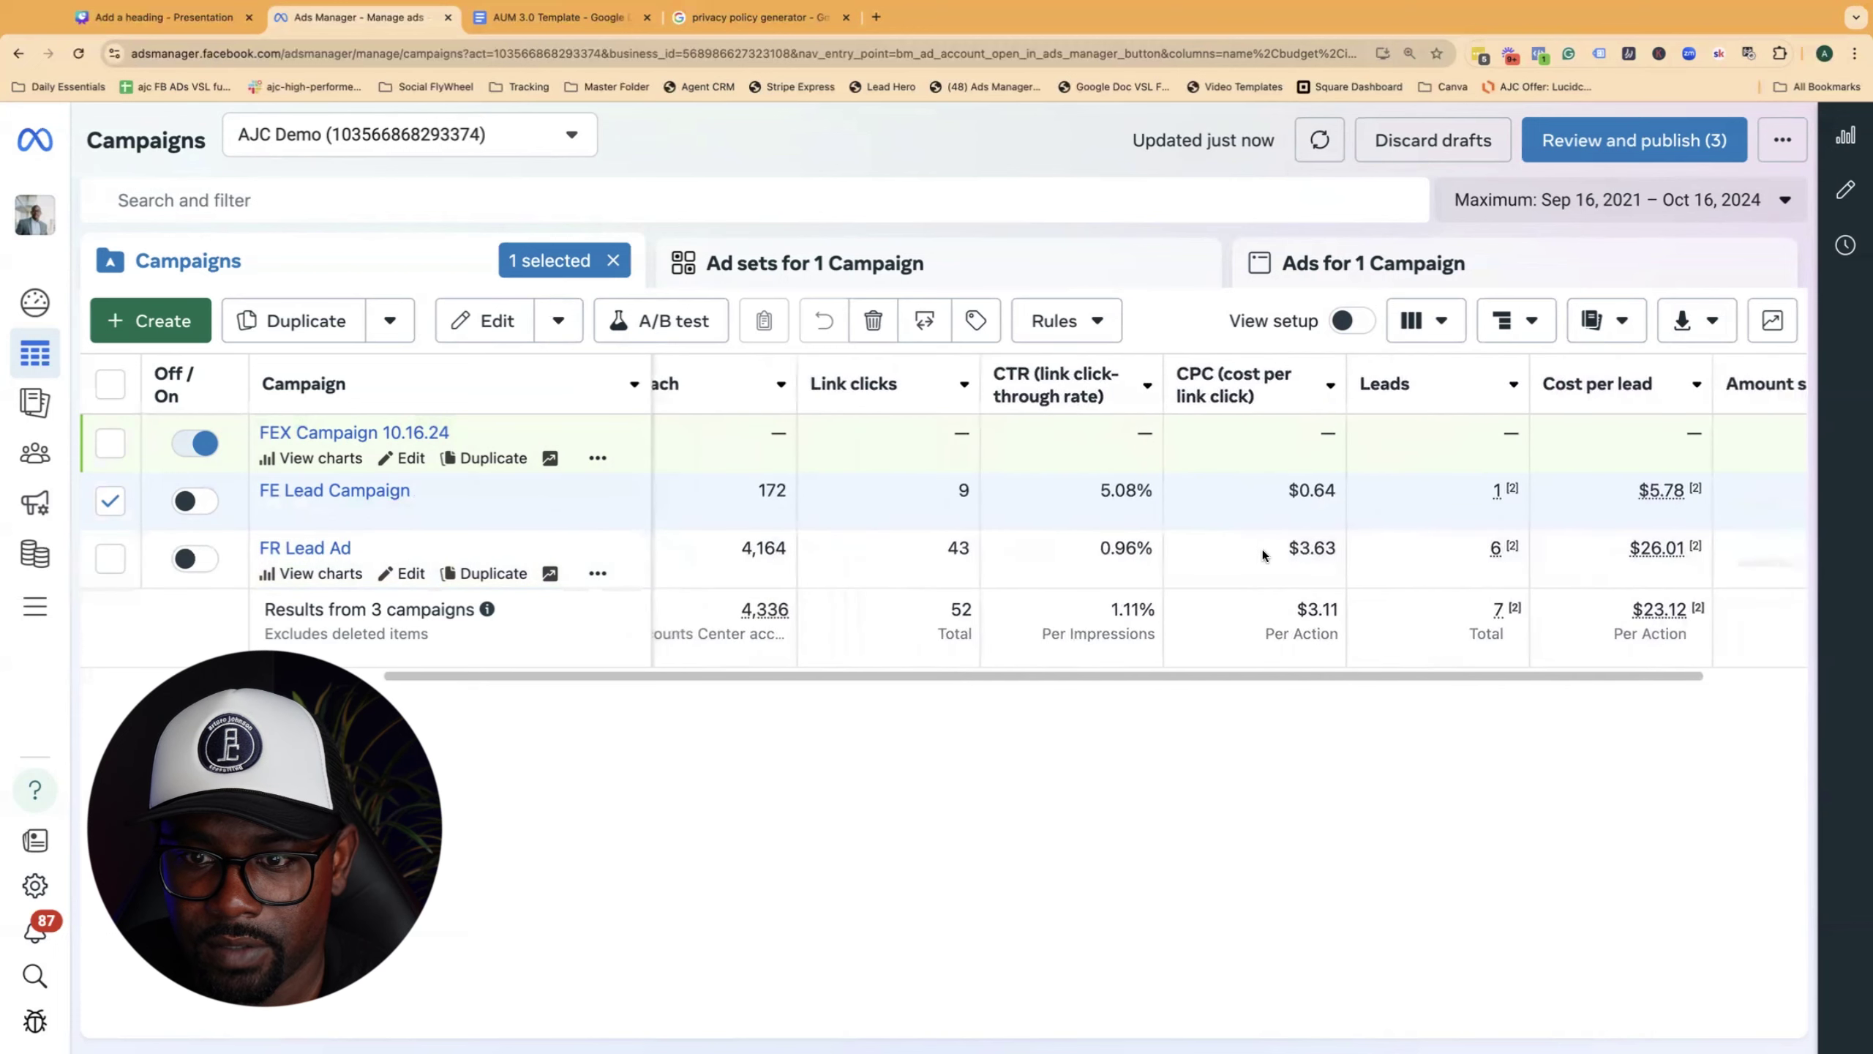
{"action": "scroll", "coordinate": [1346, 556], "scroll_direction": "right", "scroll_amount": 1}
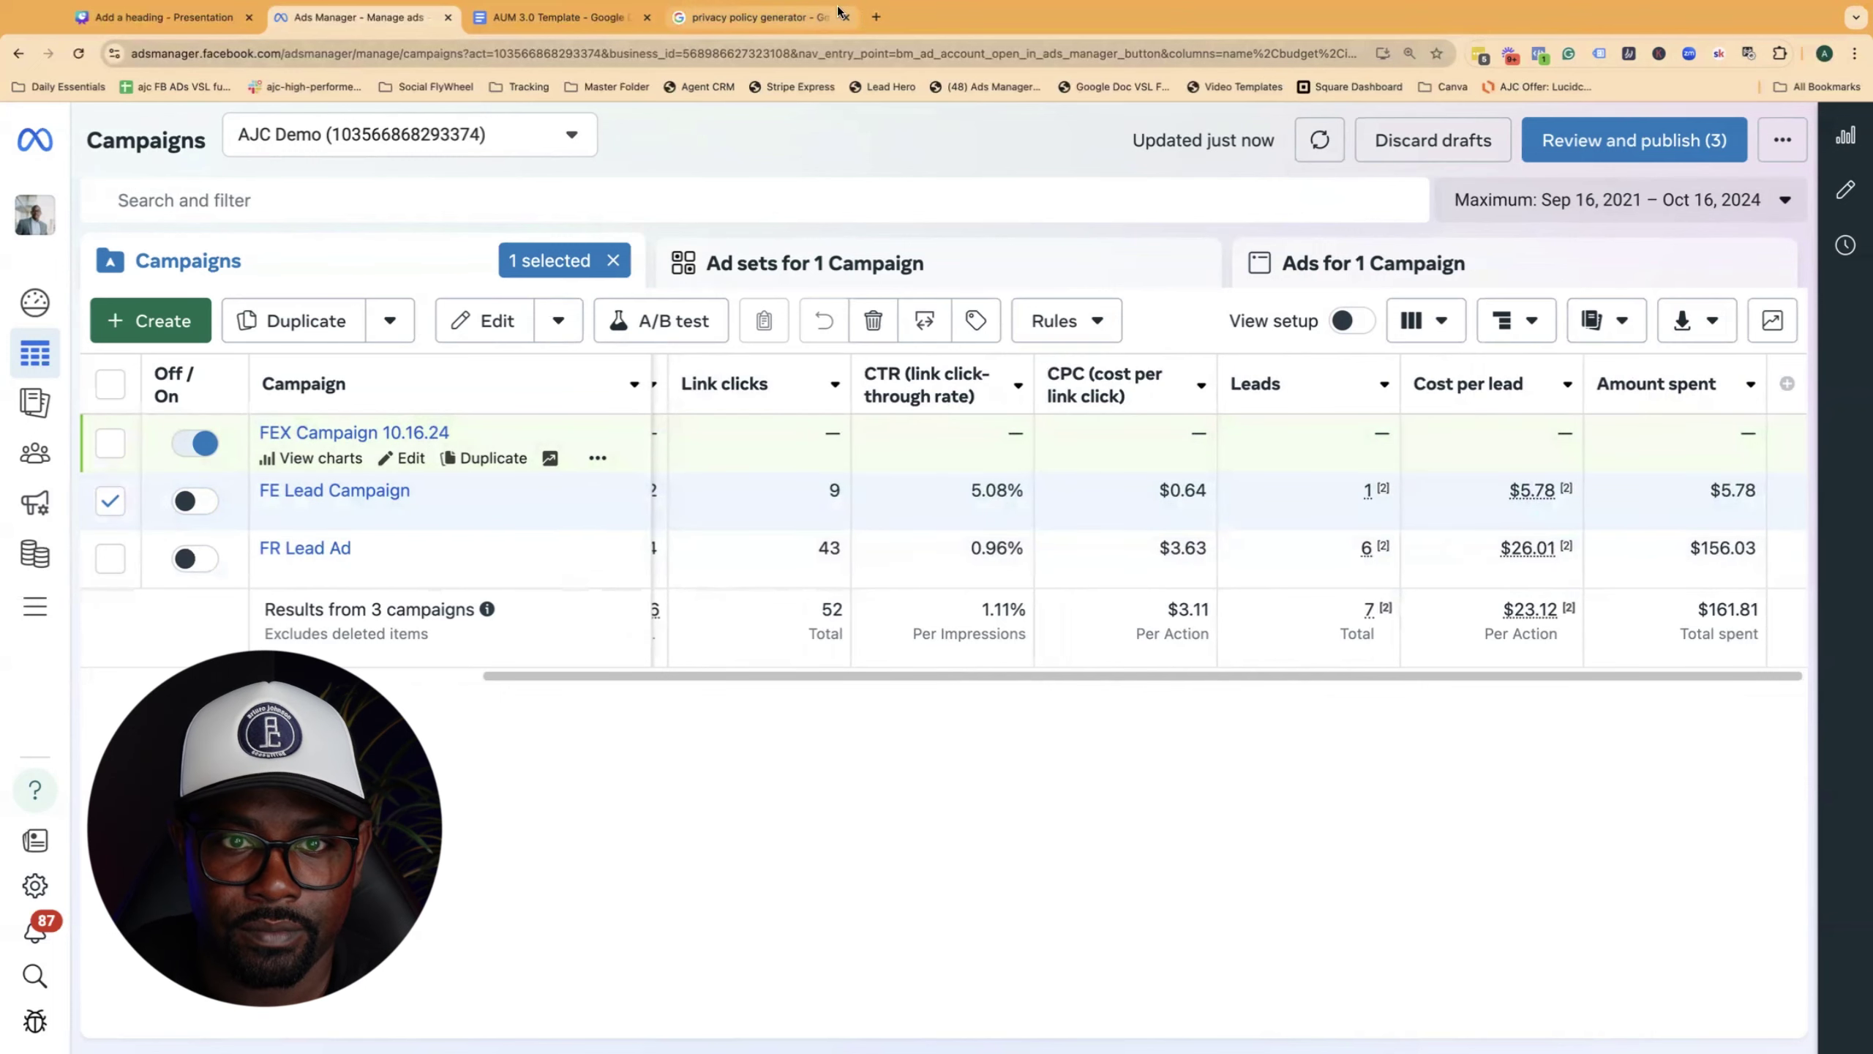
Open the ajc FB ADs VSL funnel tracking spreadsheet's OCT 24 sheet in a new tab, then return to Ads Manager
{"action": "left_click", "coordinate": [877, 19]}
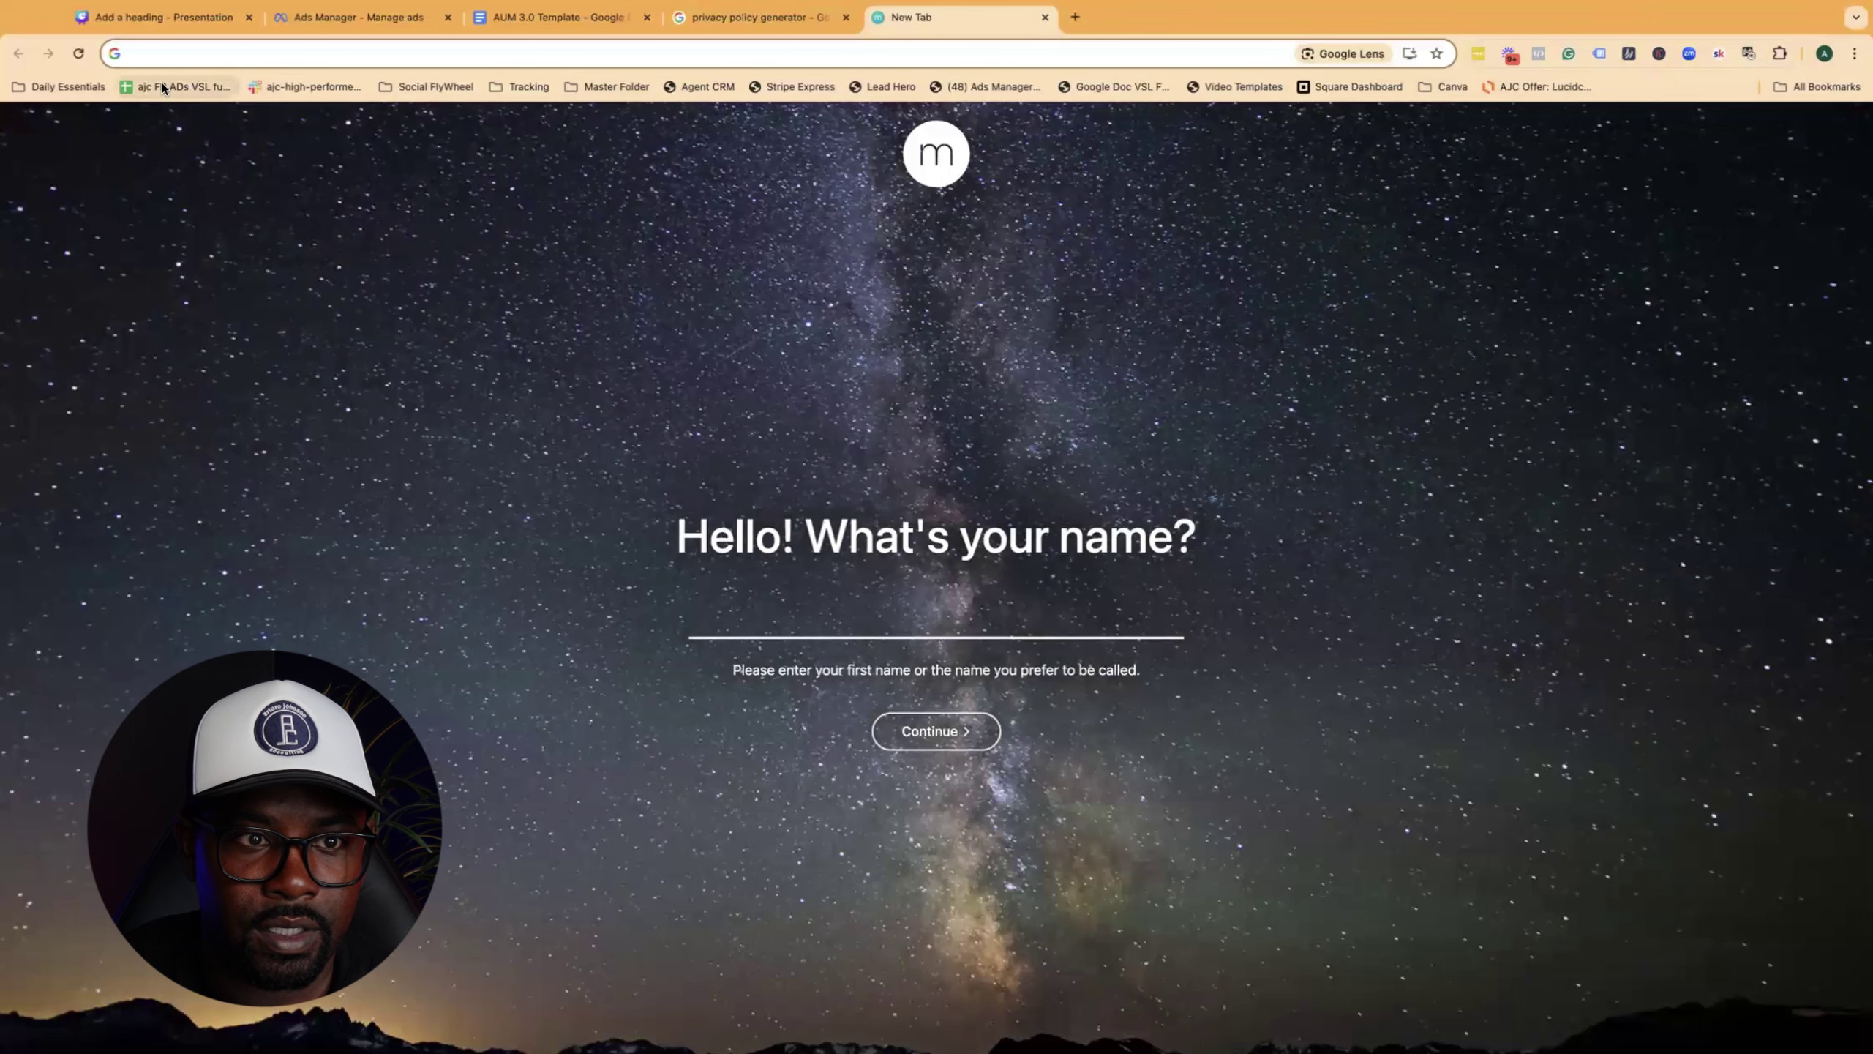
{"action": "left_click", "coordinate": [164, 88]}
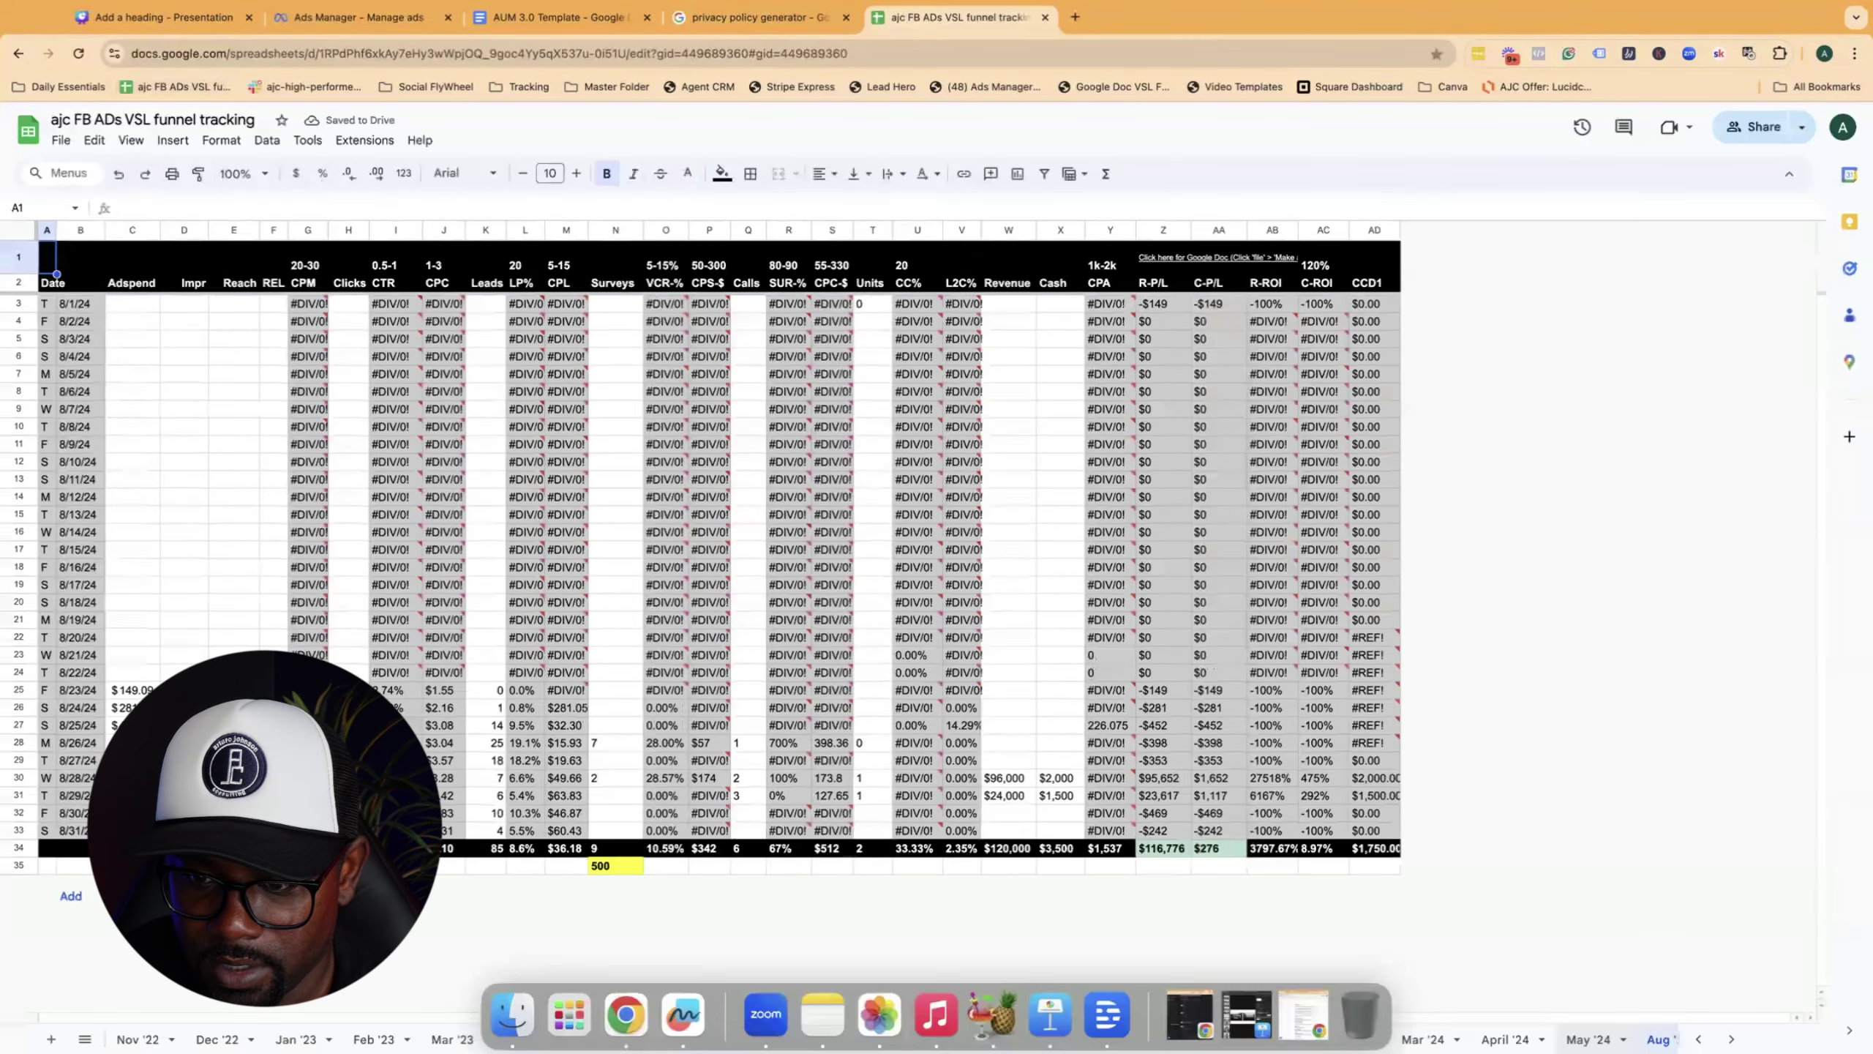
{"action": "scroll", "coordinate": [1556, 1034], "scroll_direction": "right", "scroll_amount": 10}
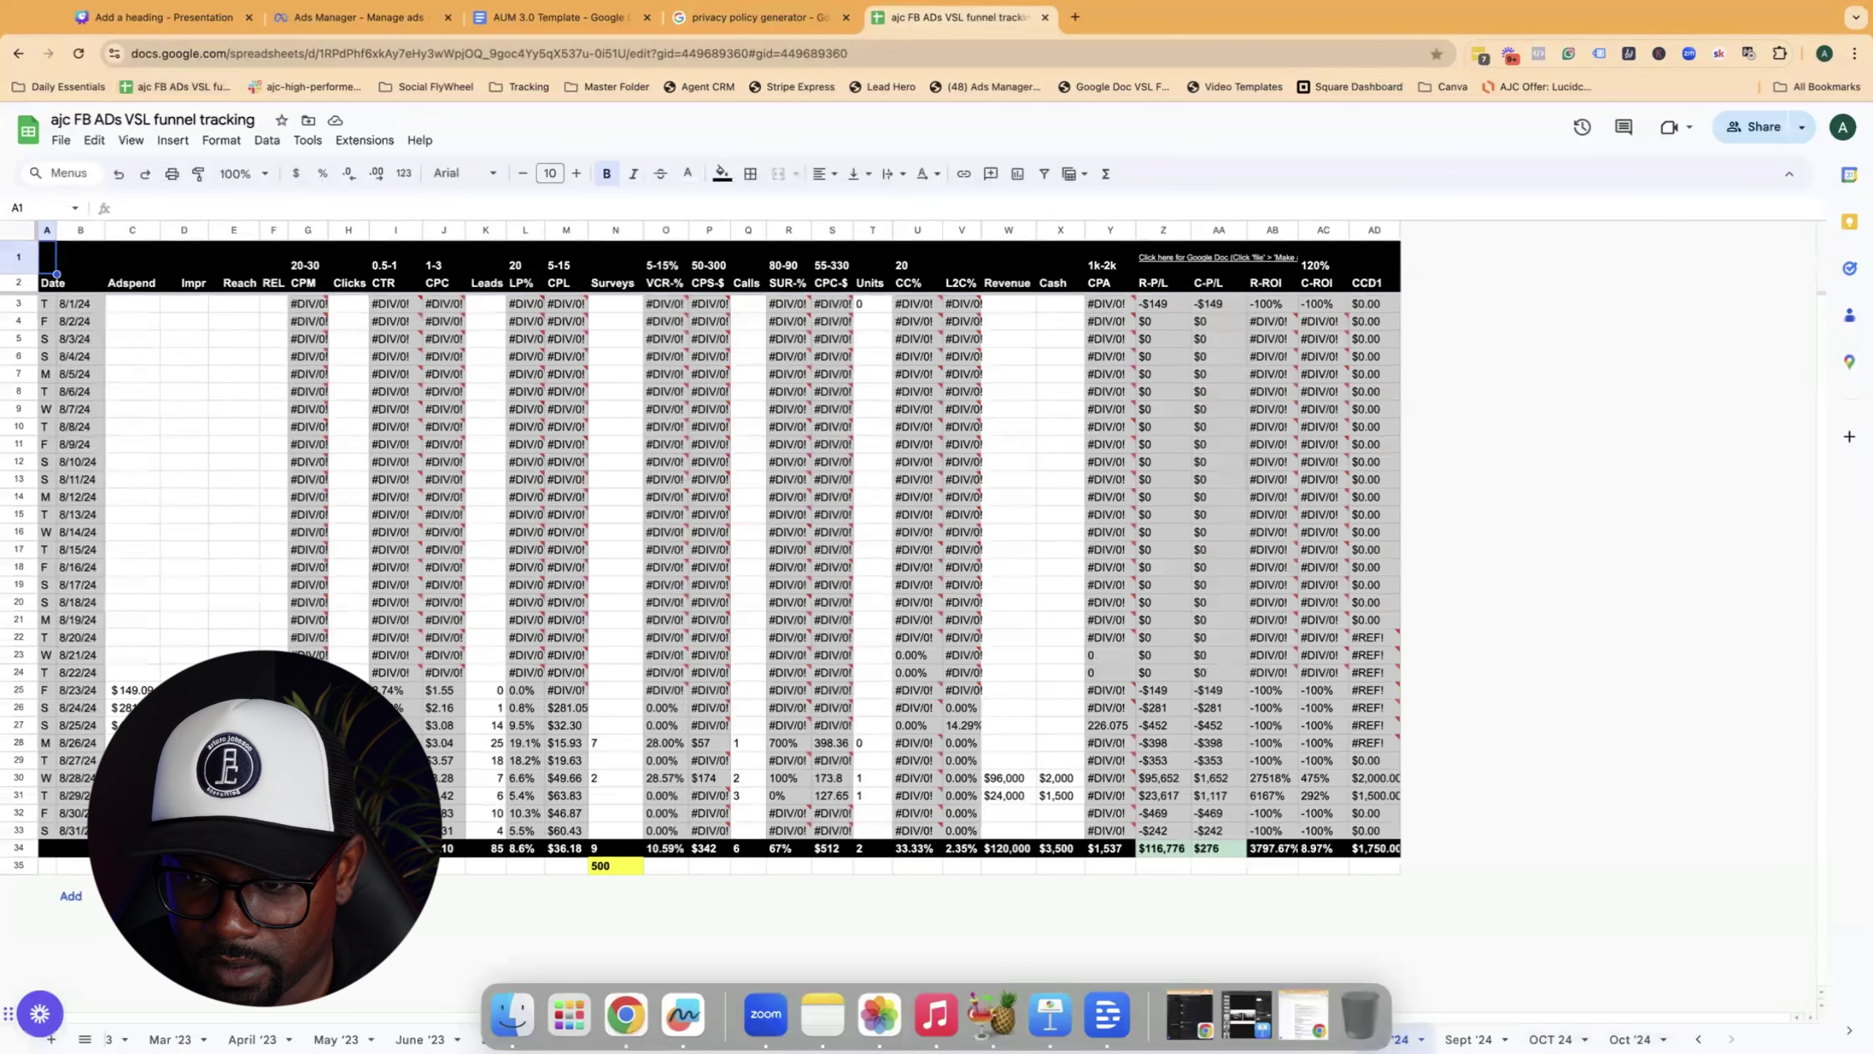
{"action": "left_click", "coordinate": [1541, 1036]}
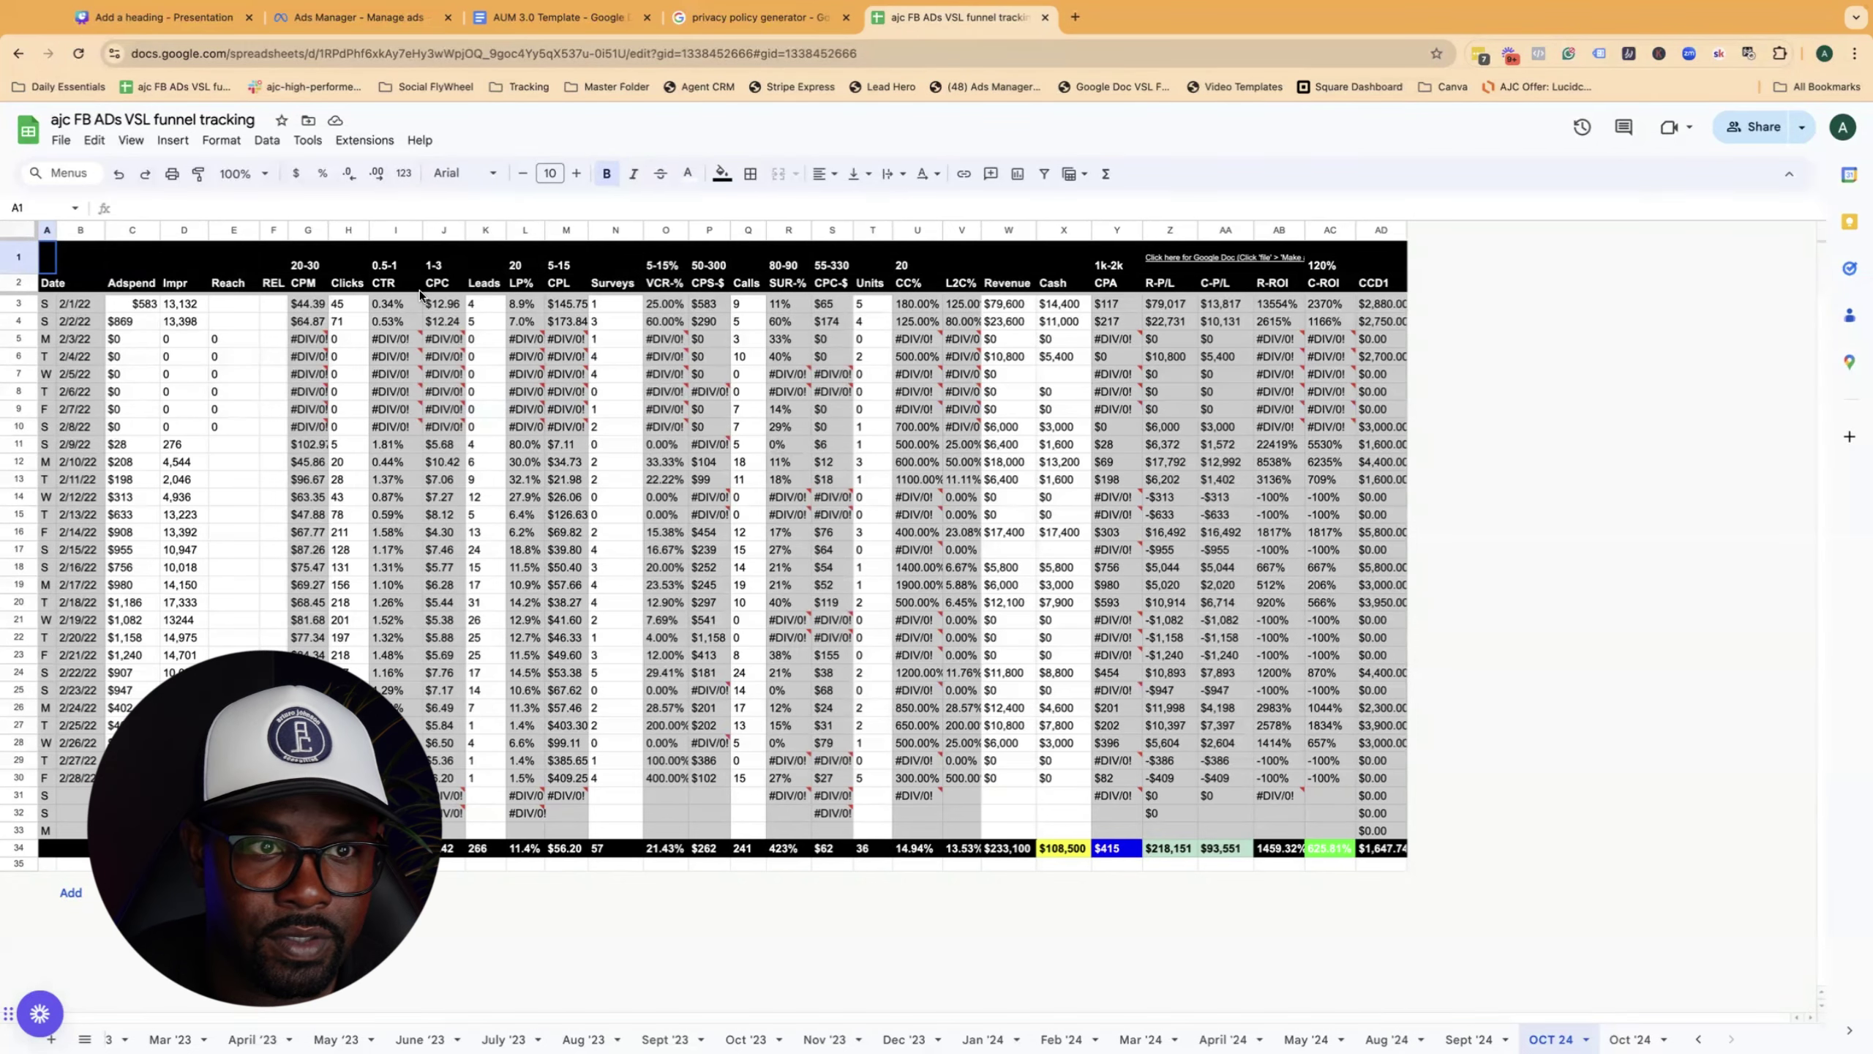
{"action": "left_click", "coordinate": [360, 17]}
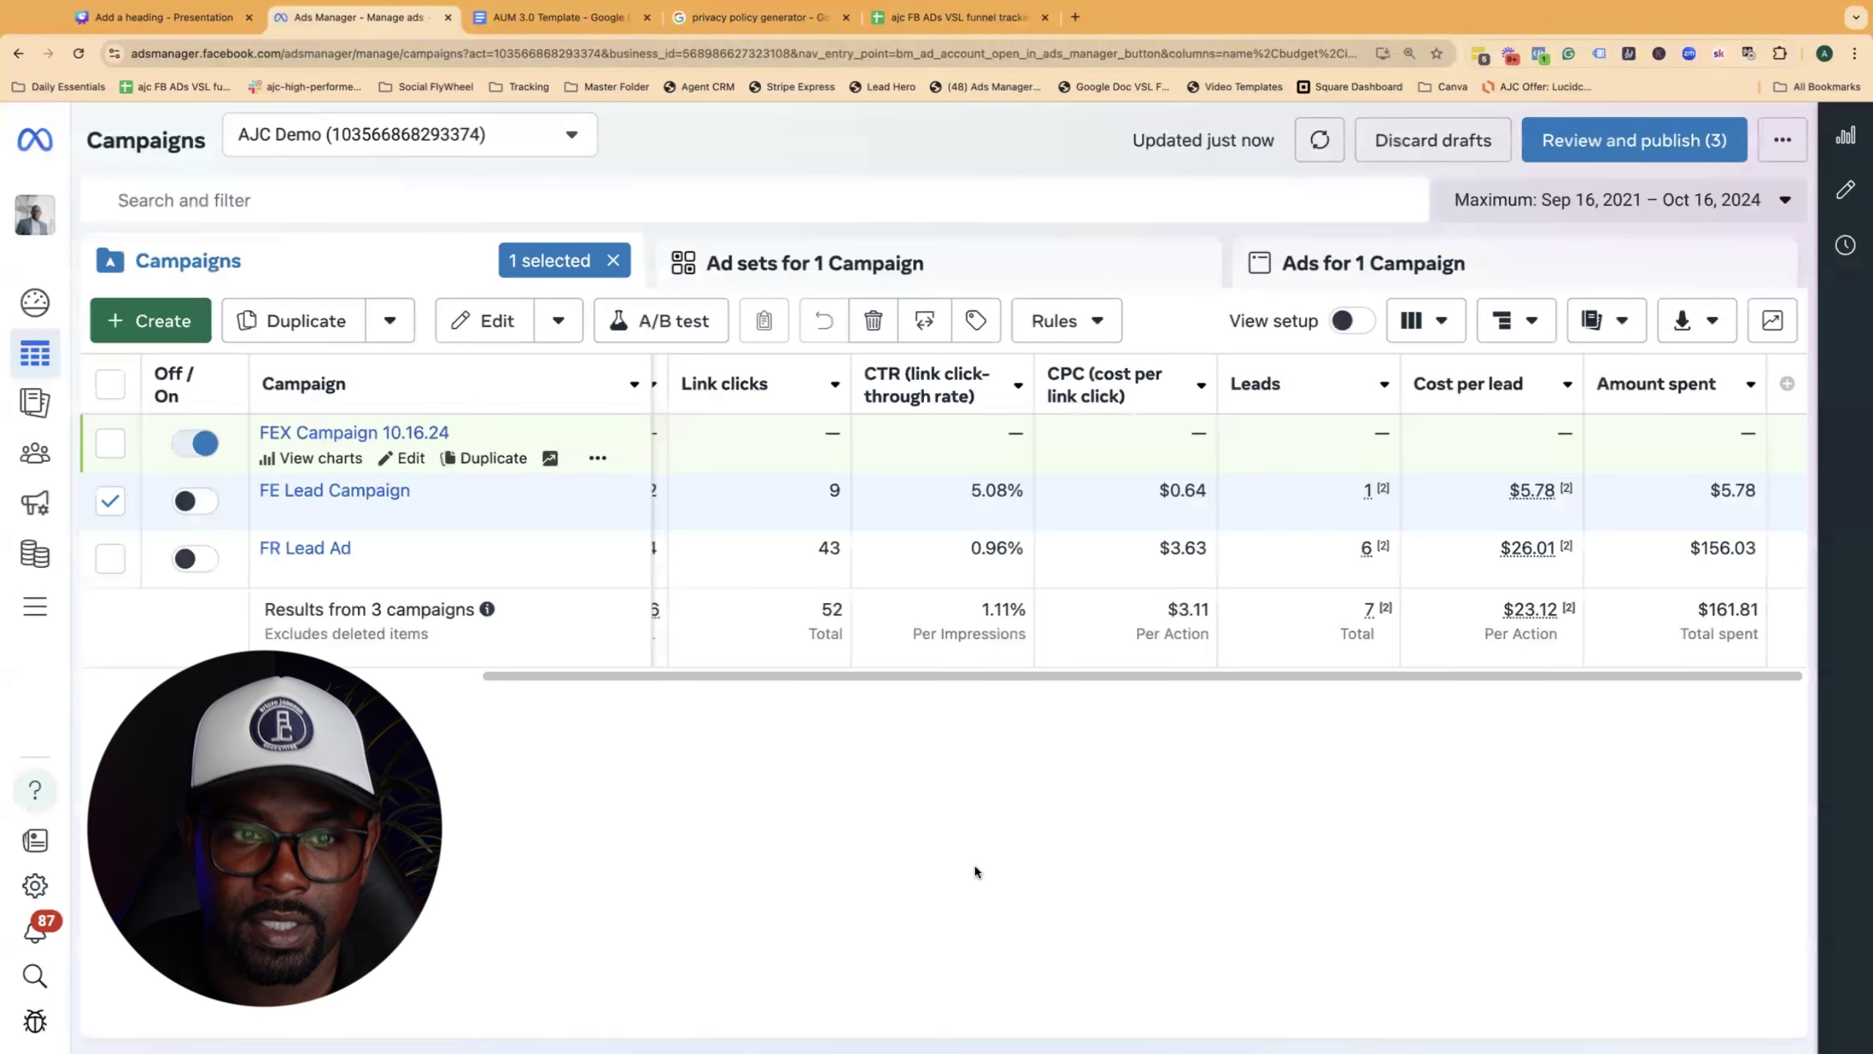
Switch to the Canva presentation and advance to the 'What Is a Profitable ROAS' slide
{"action": "left_click", "coordinate": [208, 18]}
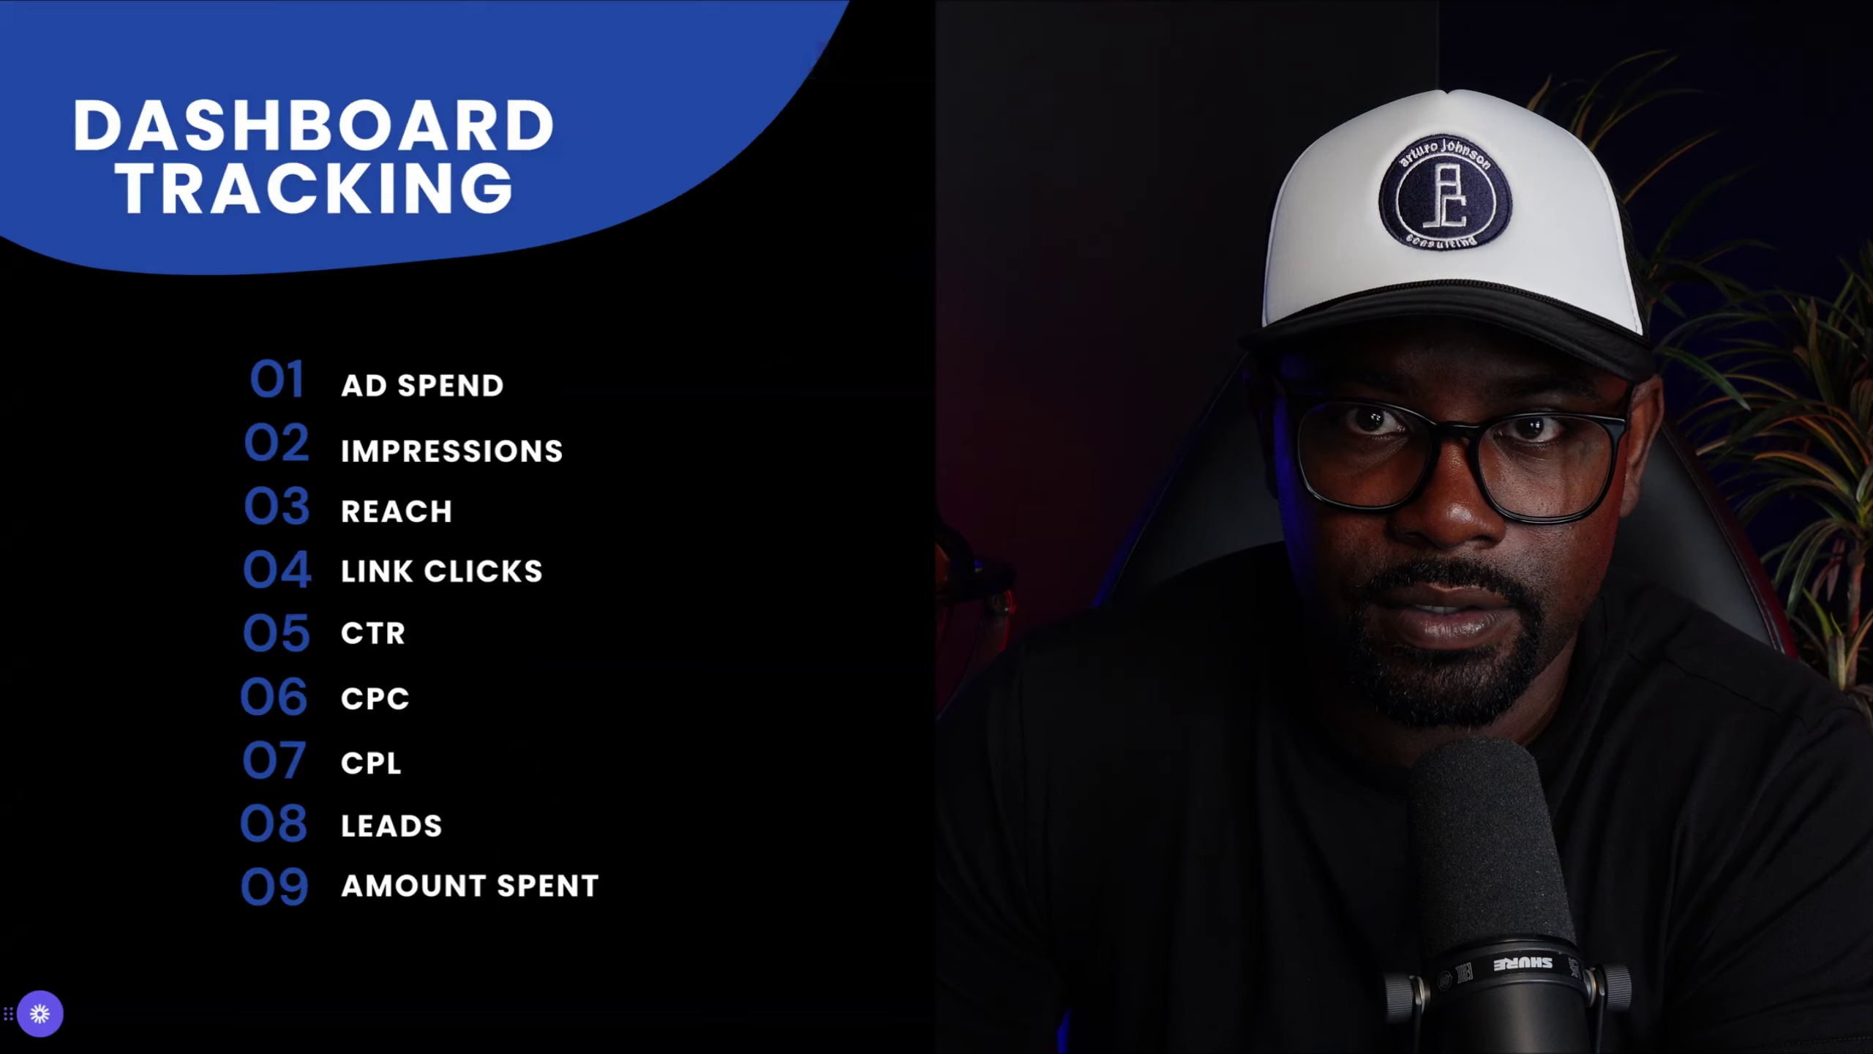
{"action": "key", "text": "Right"}
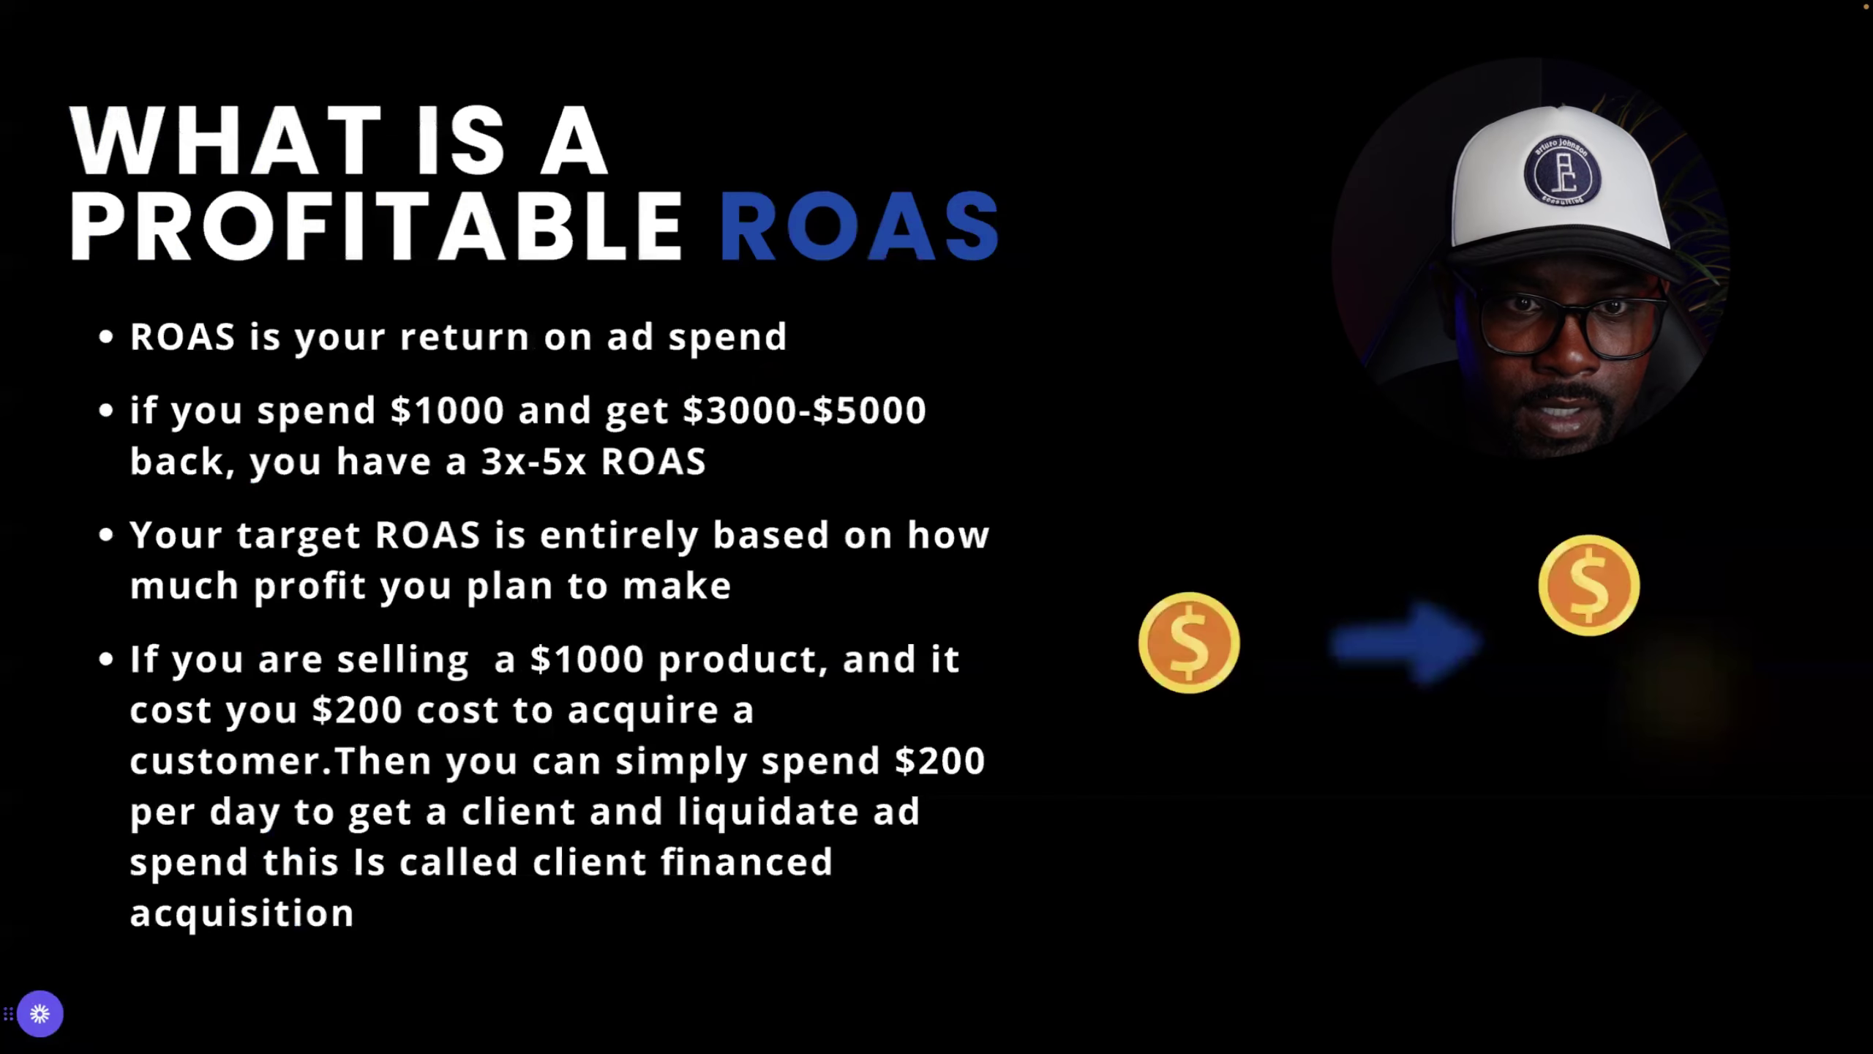